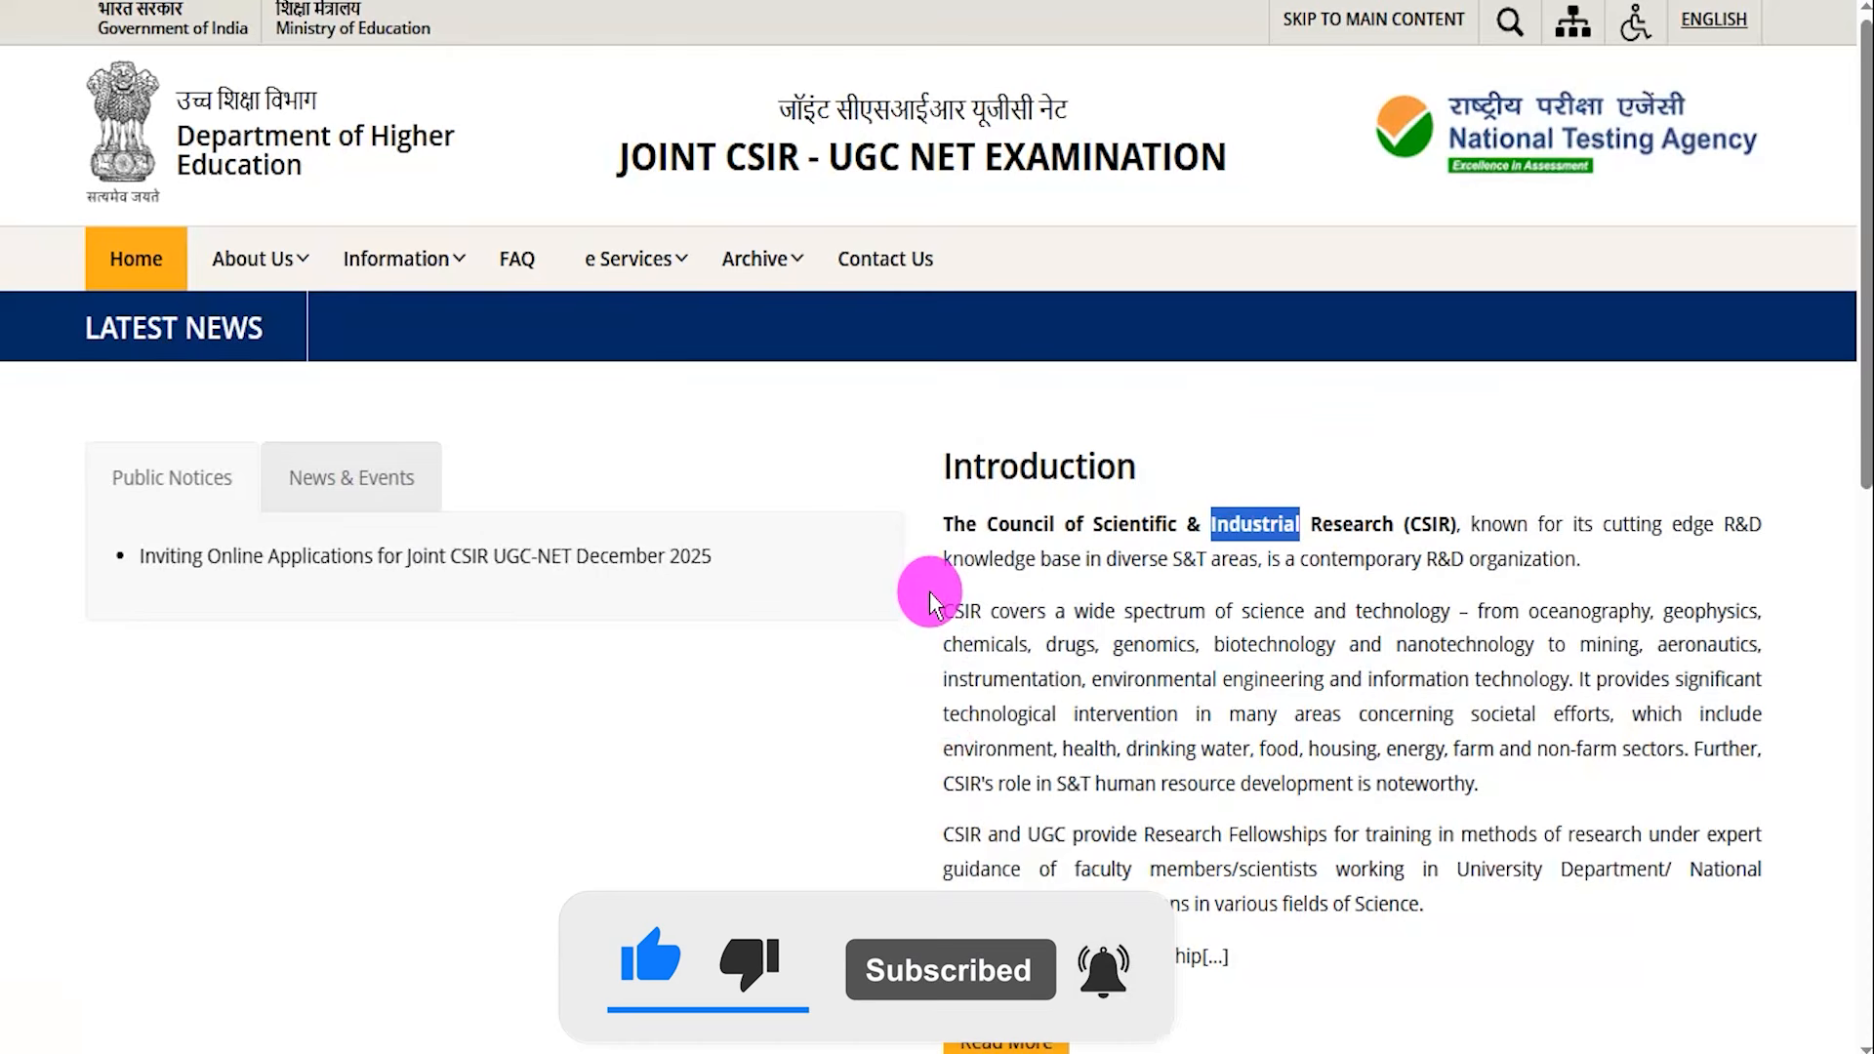
Scroll through the Joint CSIR-UGC NET homepage down to the footer links and back to the top.
click(929, 591)
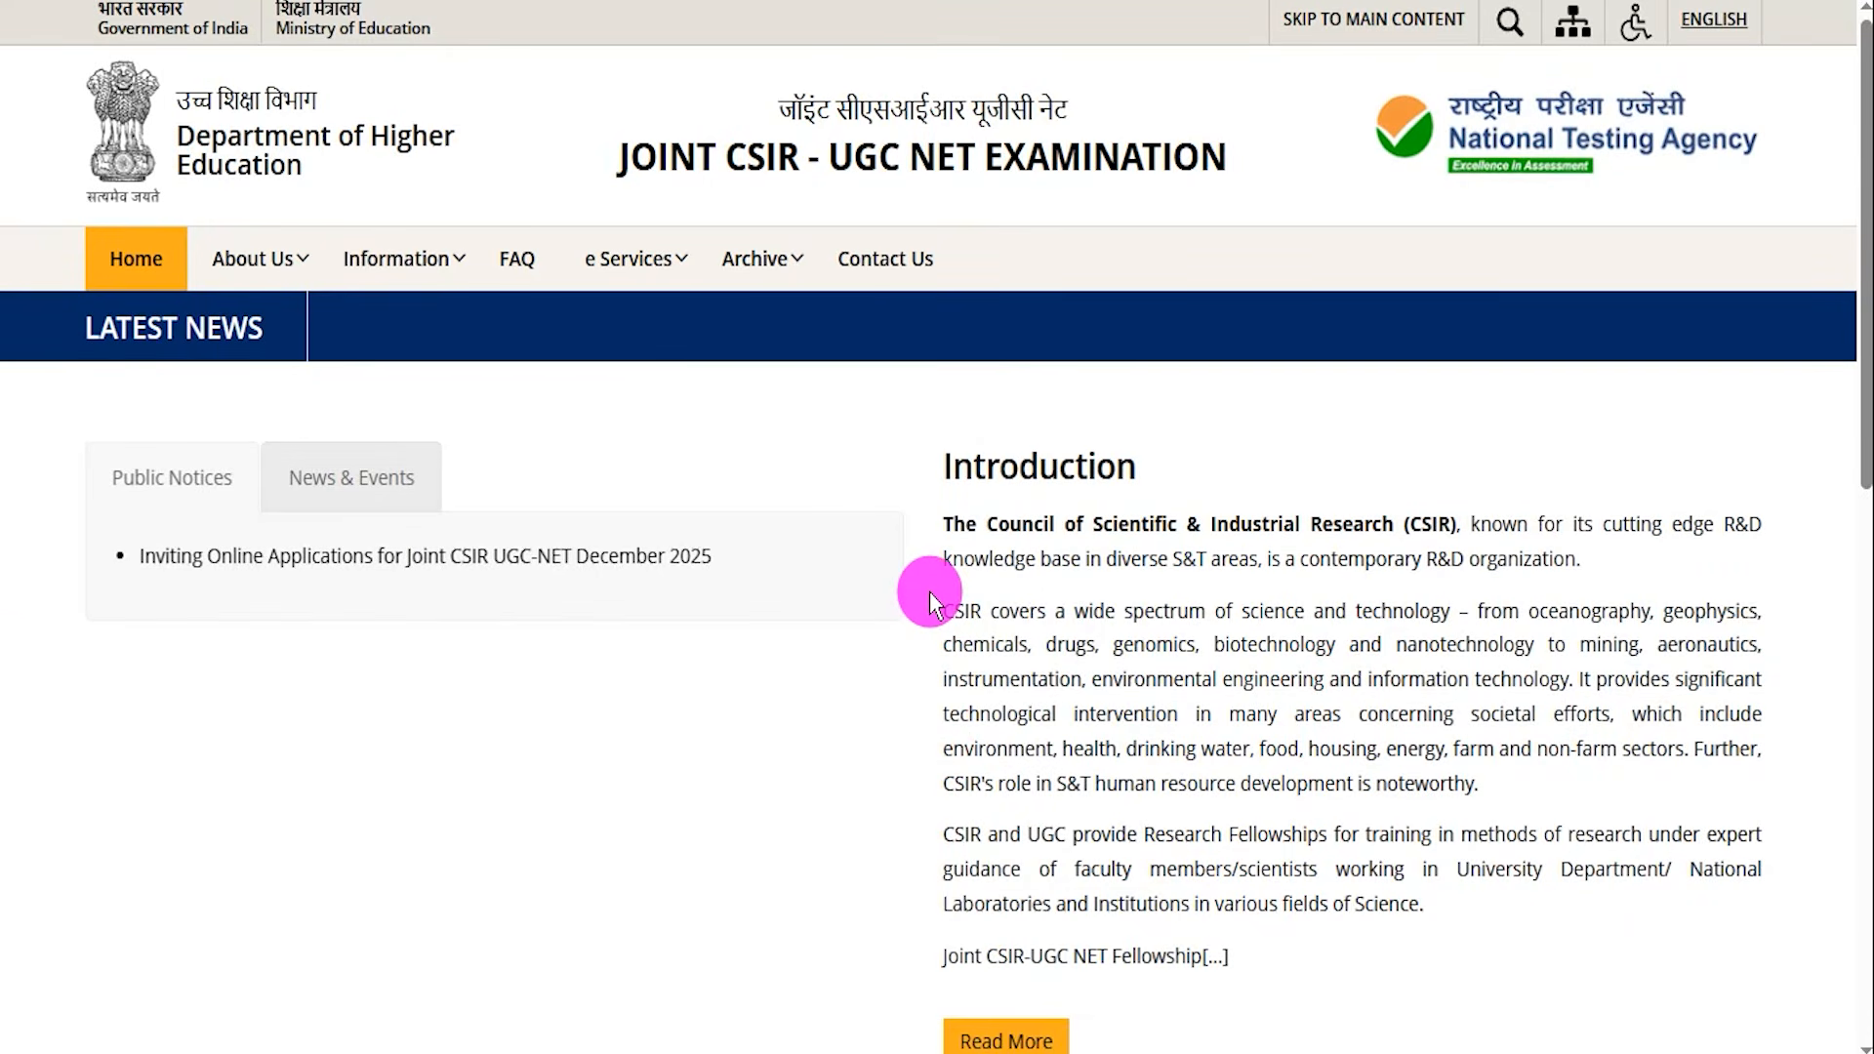
scroll(929, 591, down, 4)
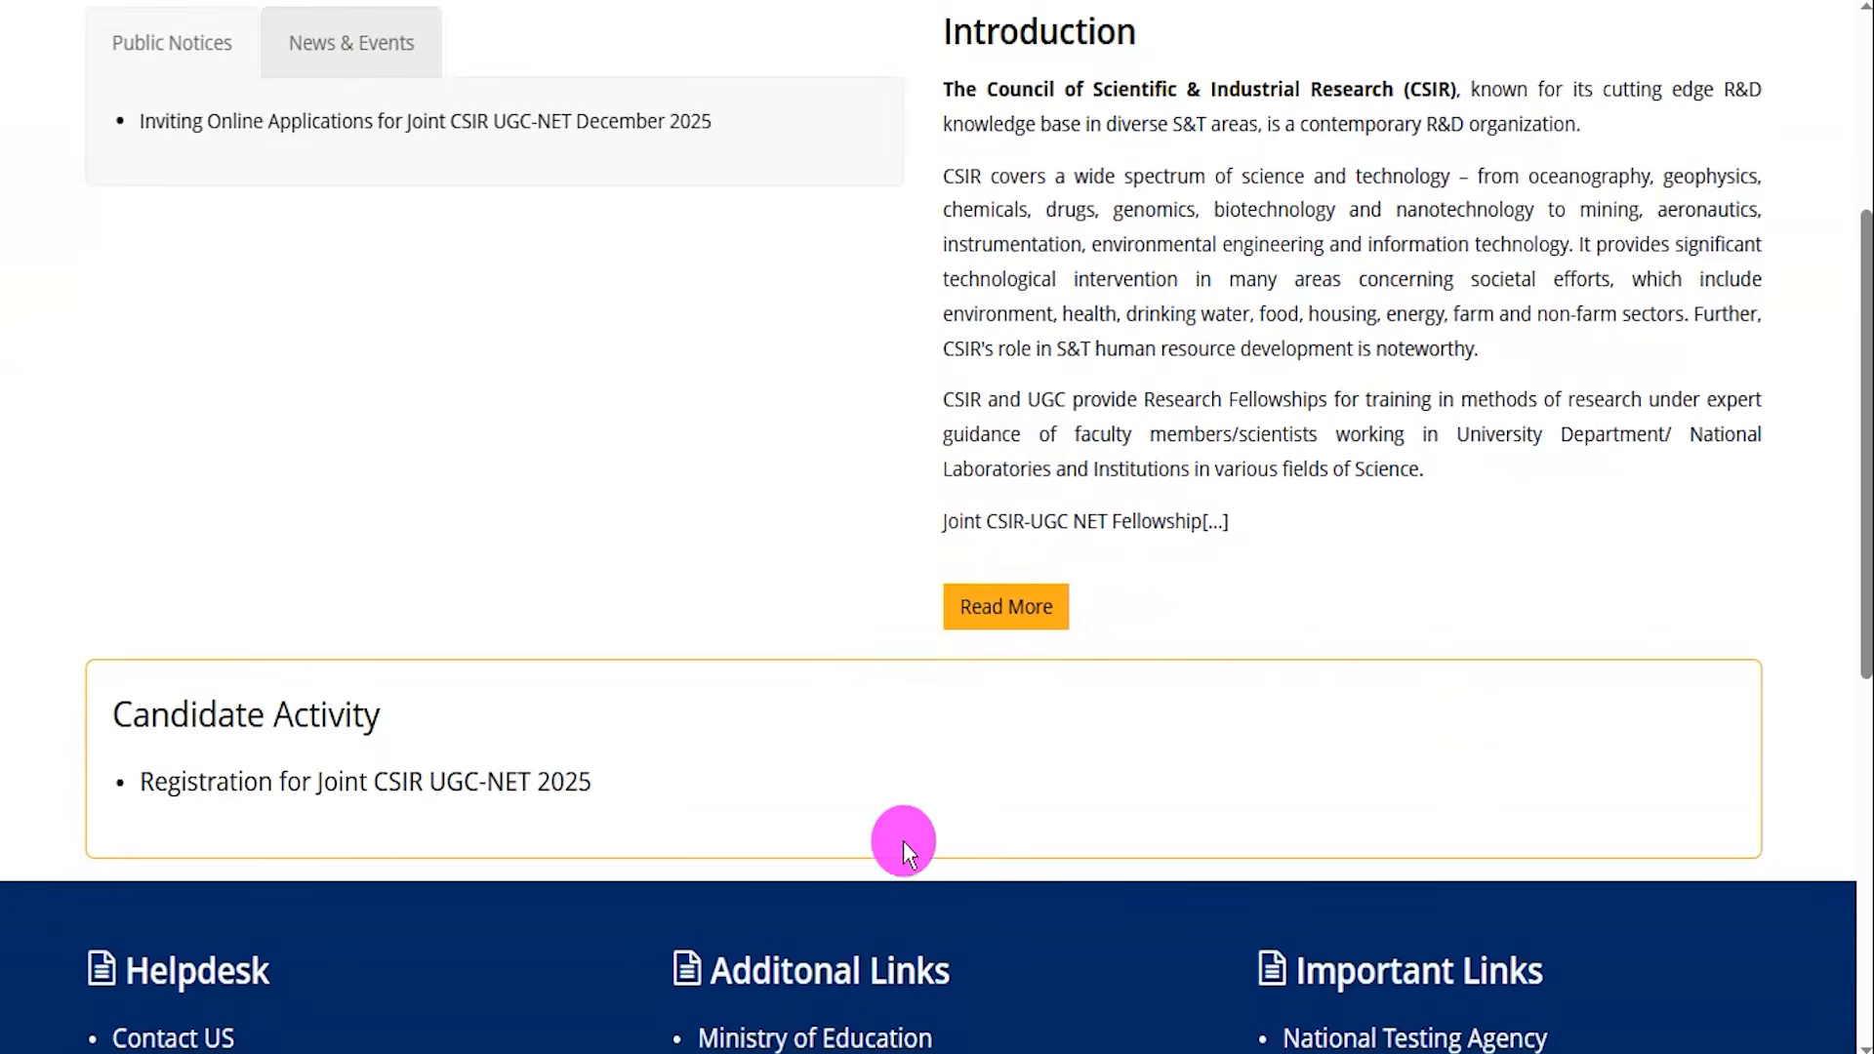
scroll(907, 844, down, 3)
scroll(1085, 841, down, 4)
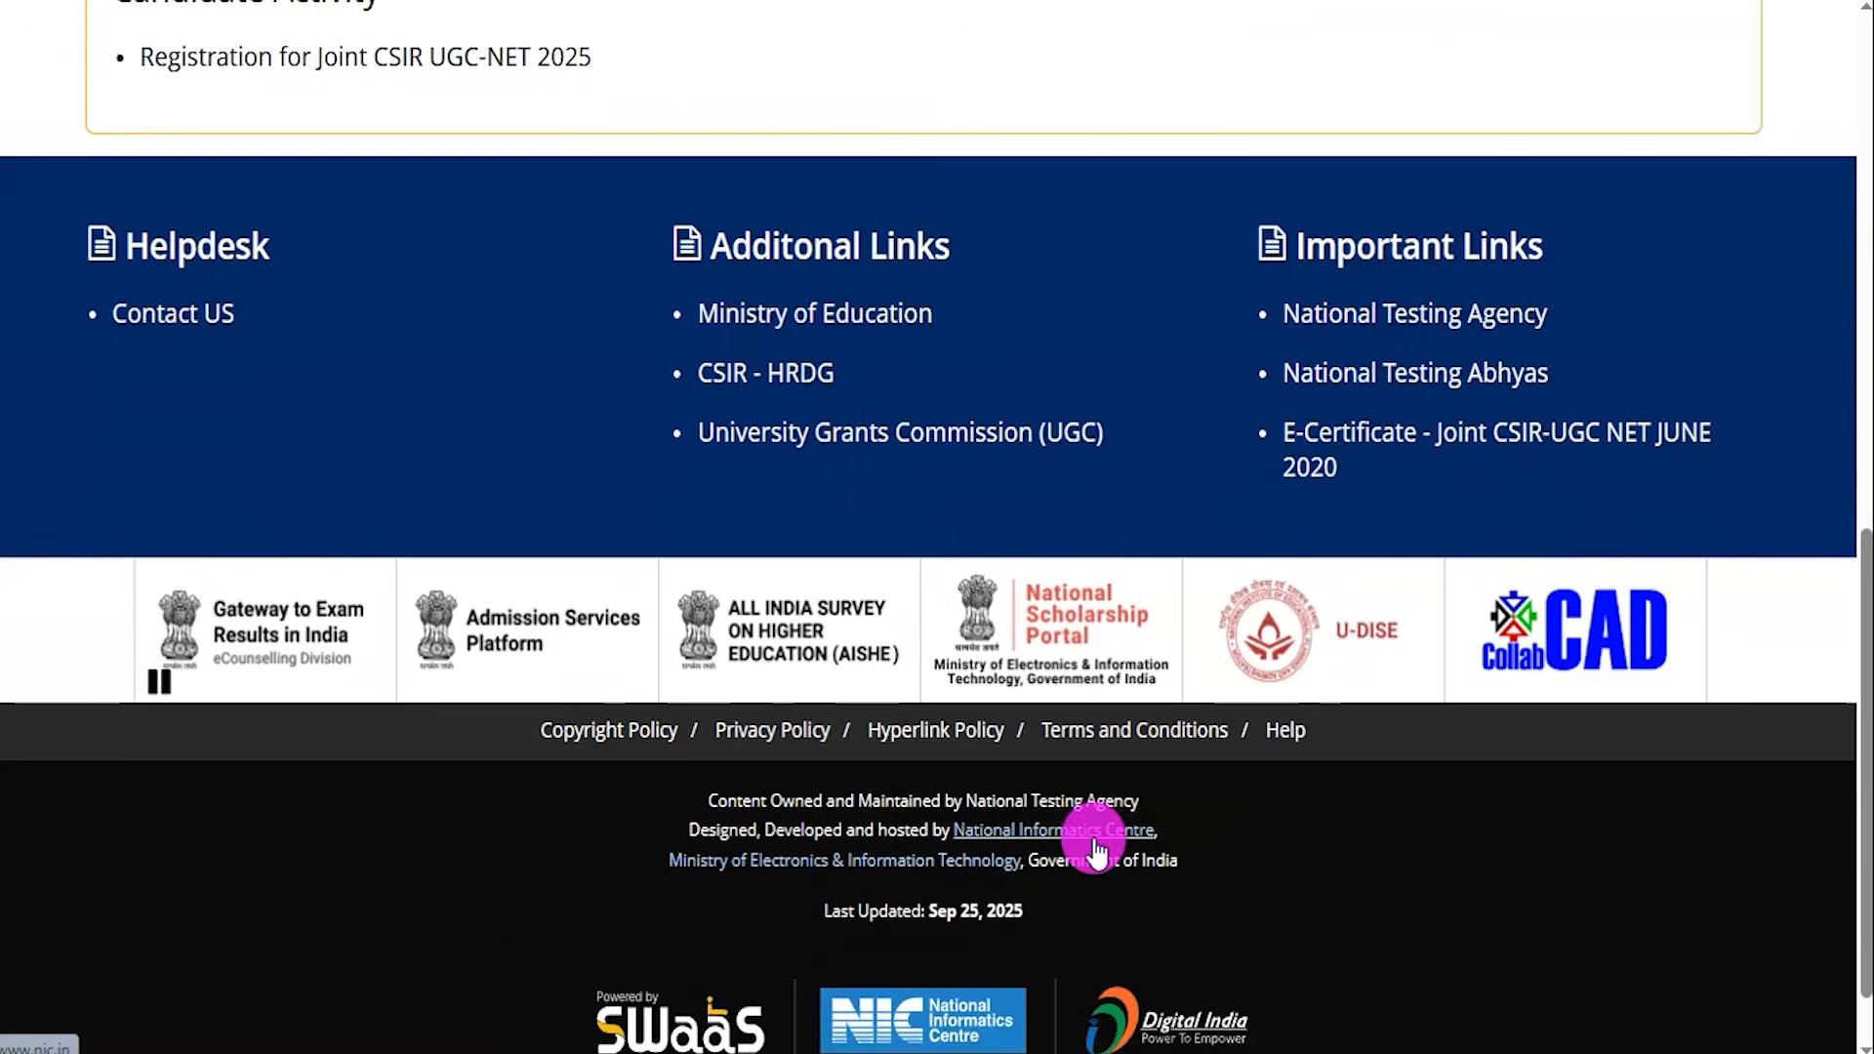
scroll(1284, 858, down, 1)
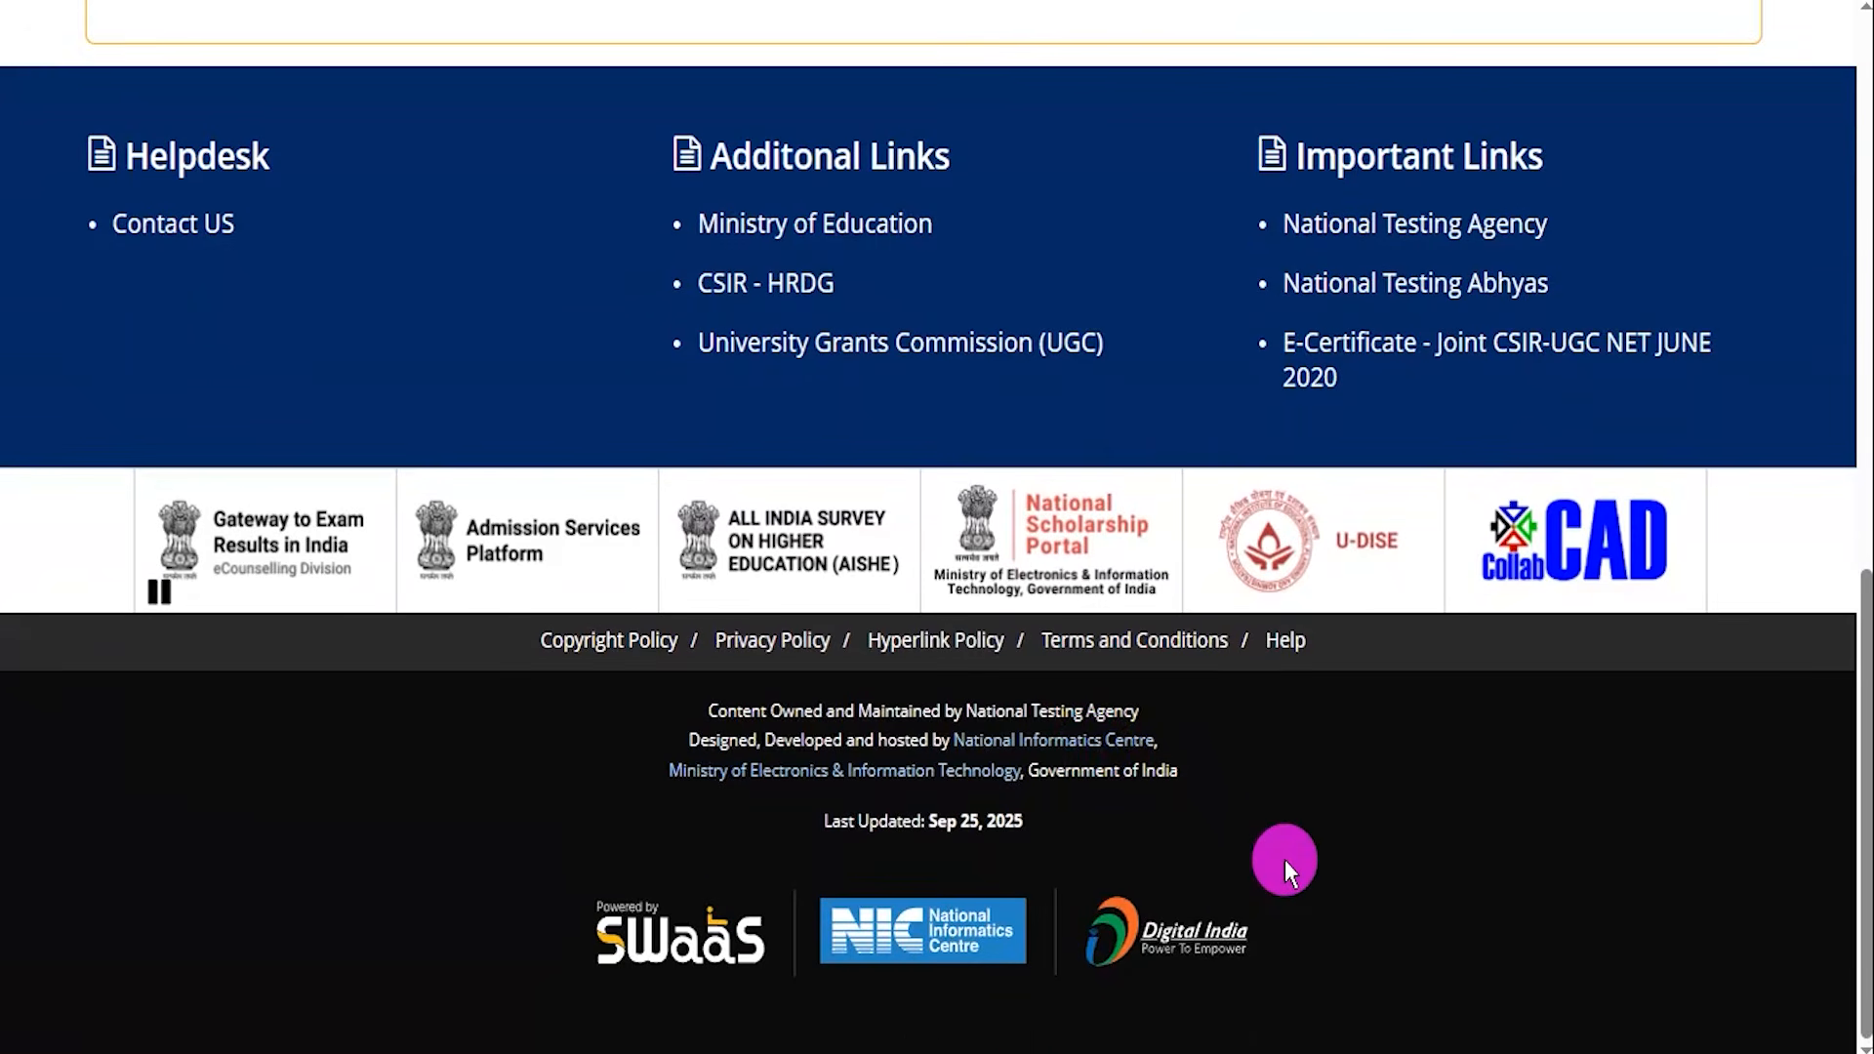
scroll(1285, 859, up, 10)
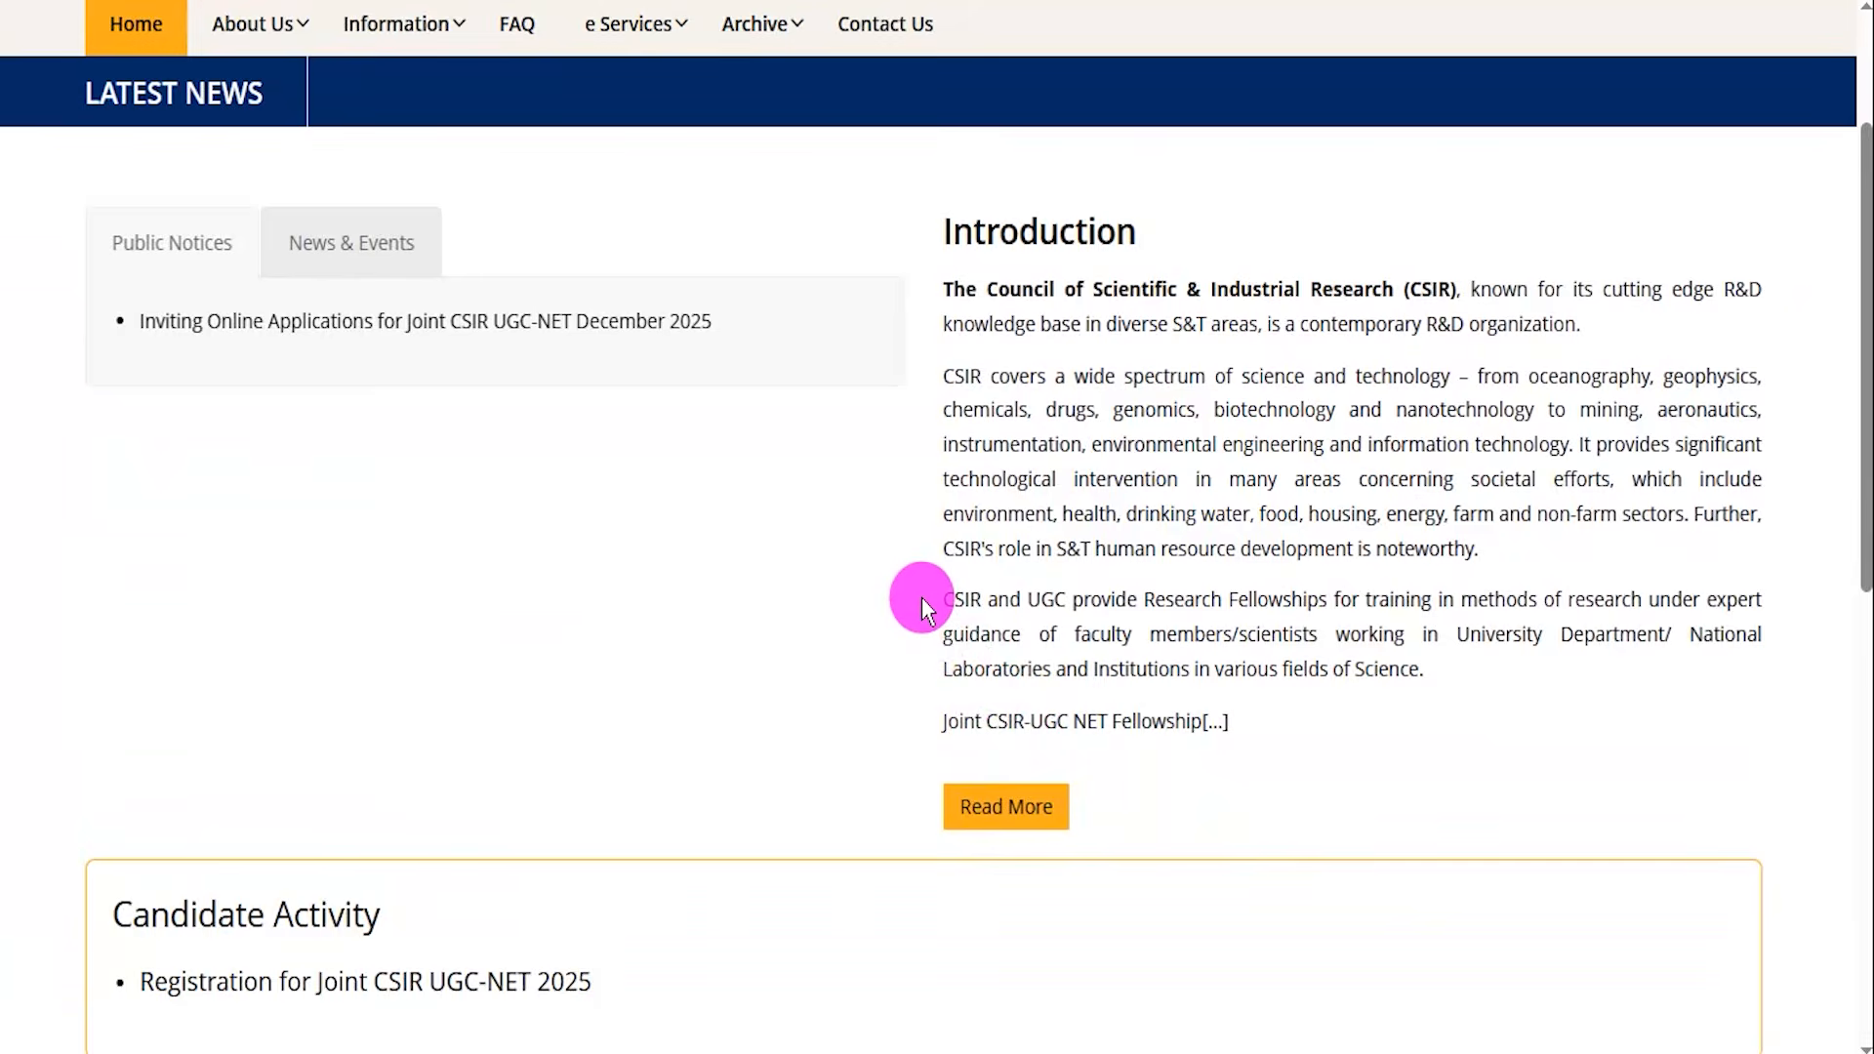
scroll(921, 597, up, 3)
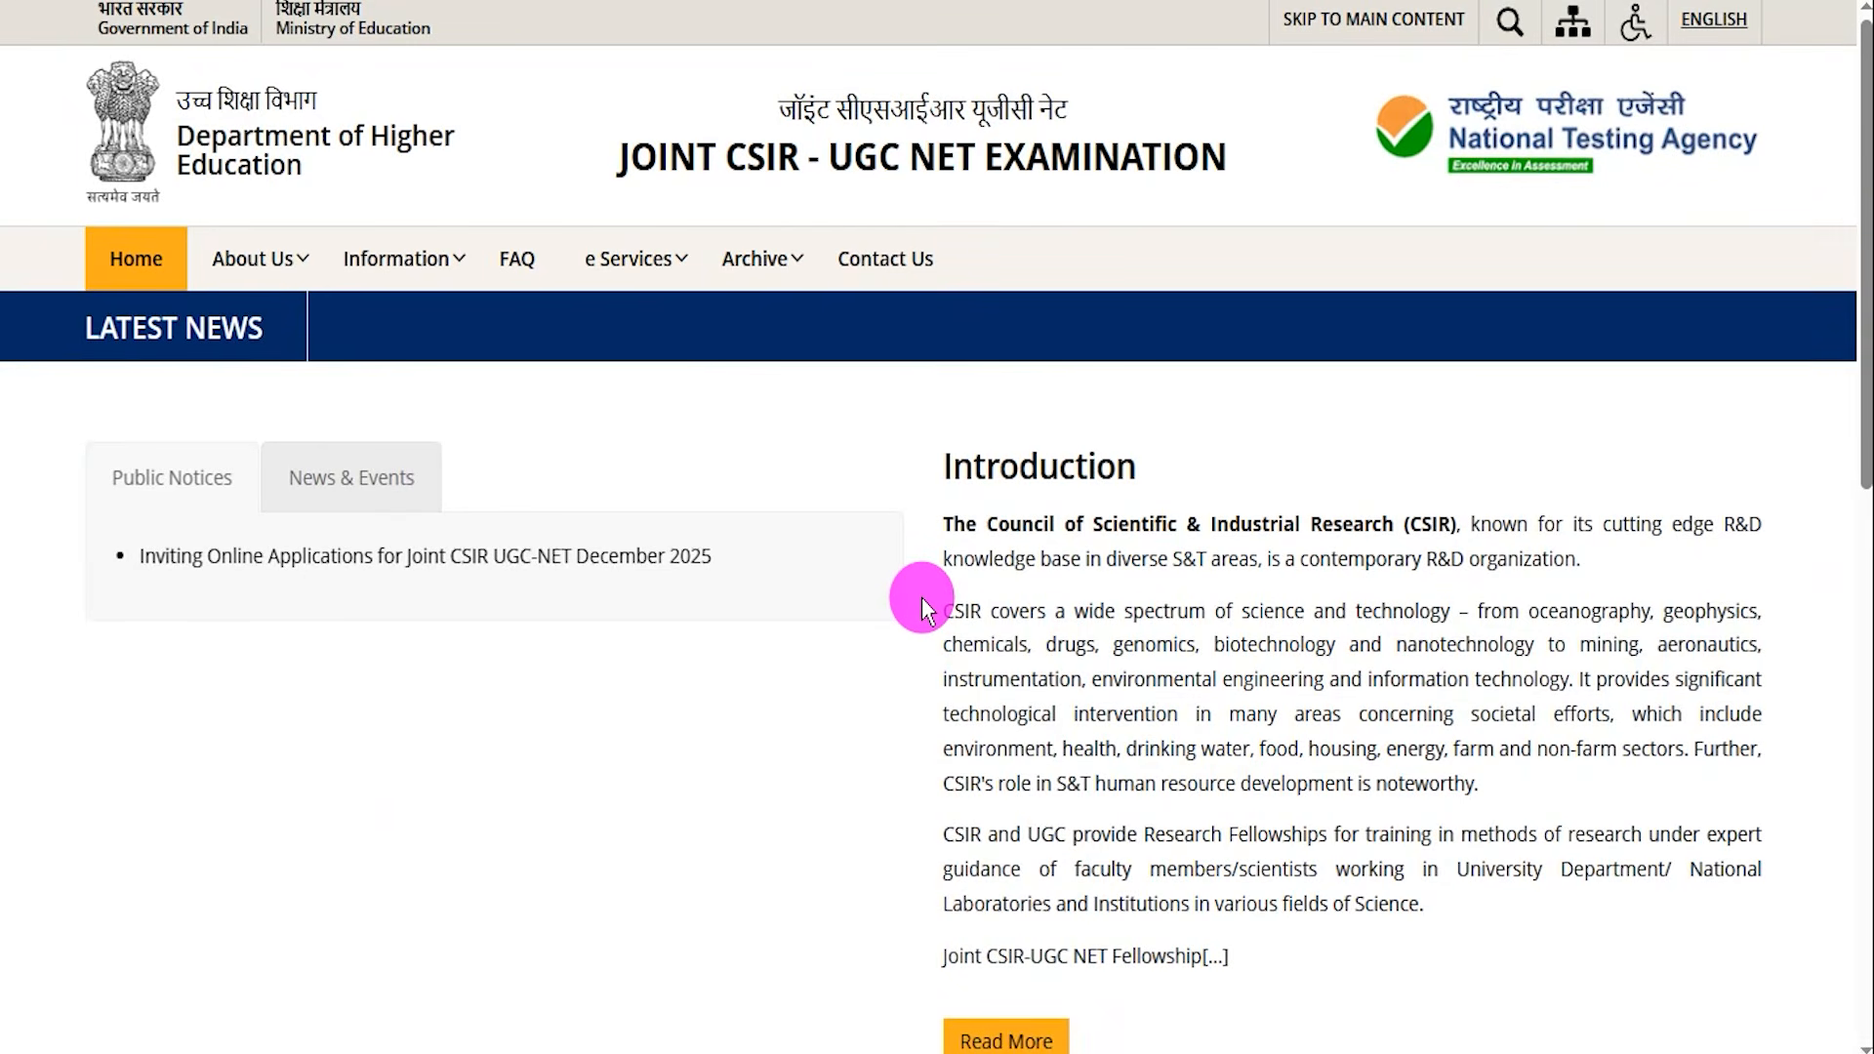
Browse the site's navigation menu and switch to the CSIR UGC NET December 2025 Application Form Fill Up article.
mouse_move(776, 240)
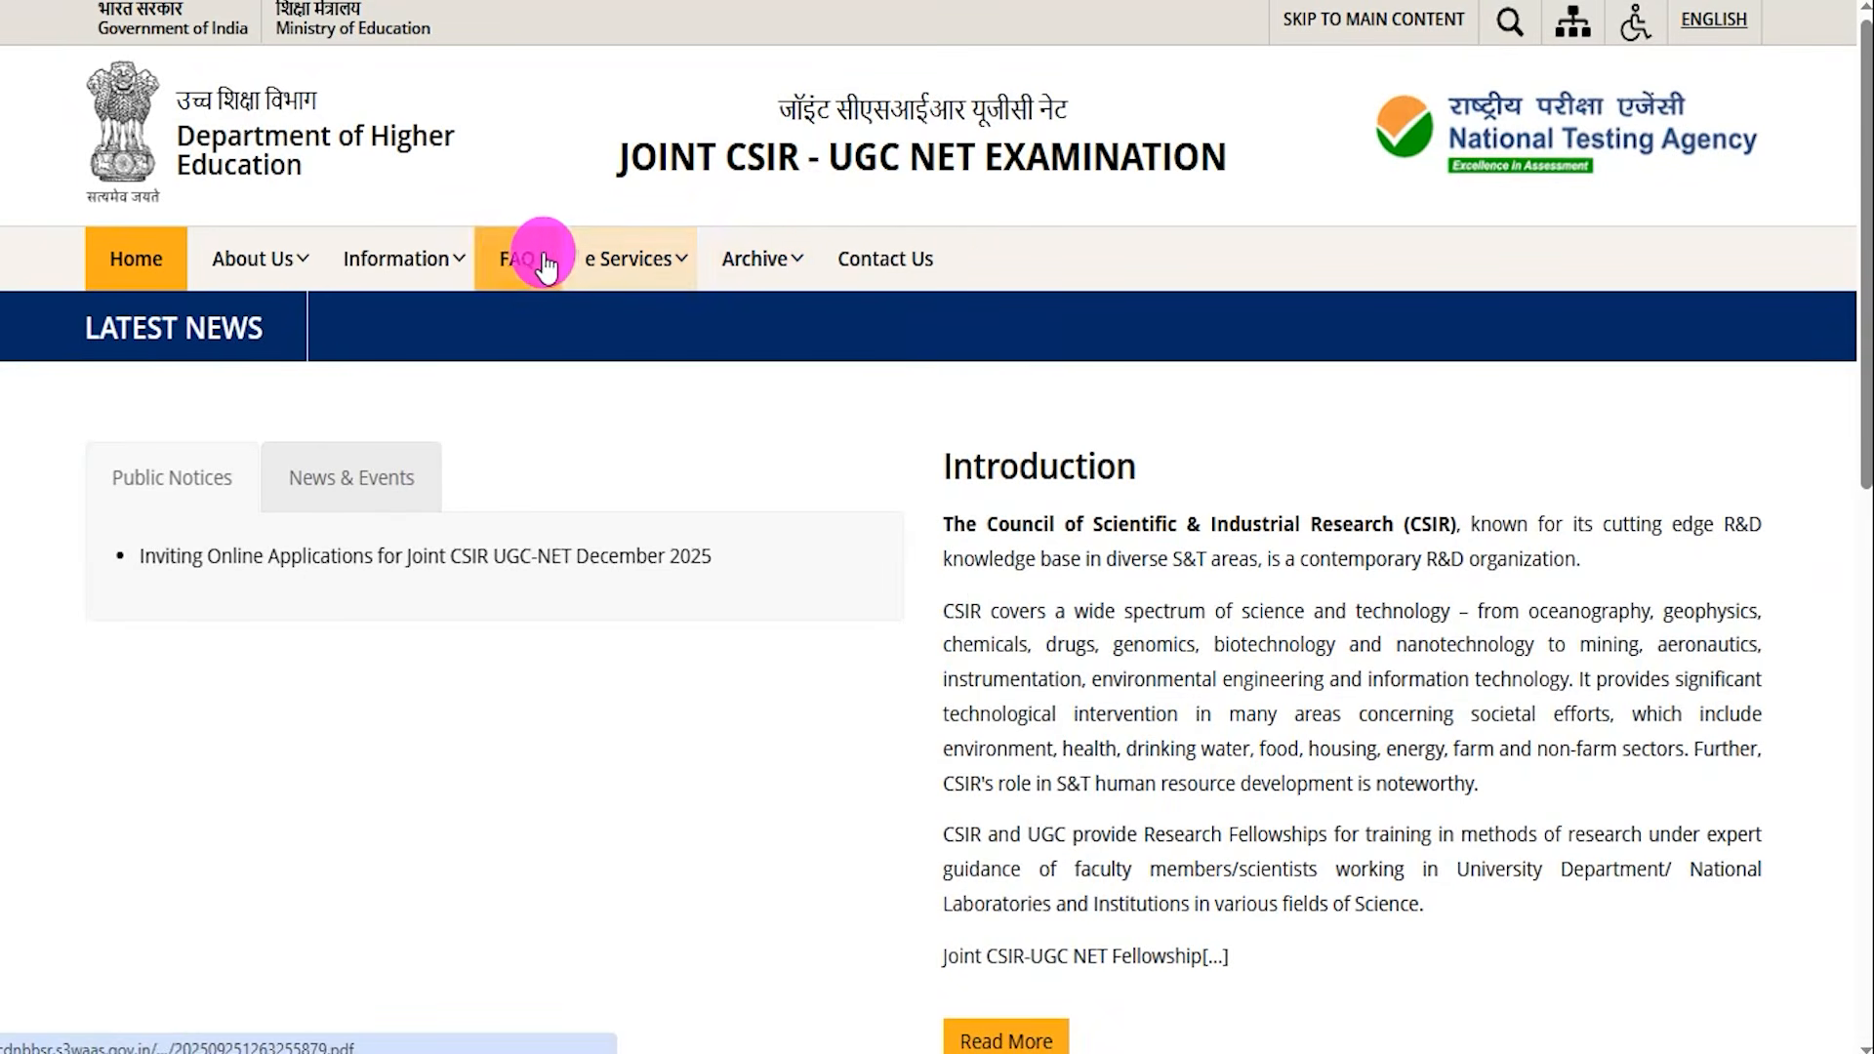
mouse_move(459, 266)
mouse_move(279, 255)
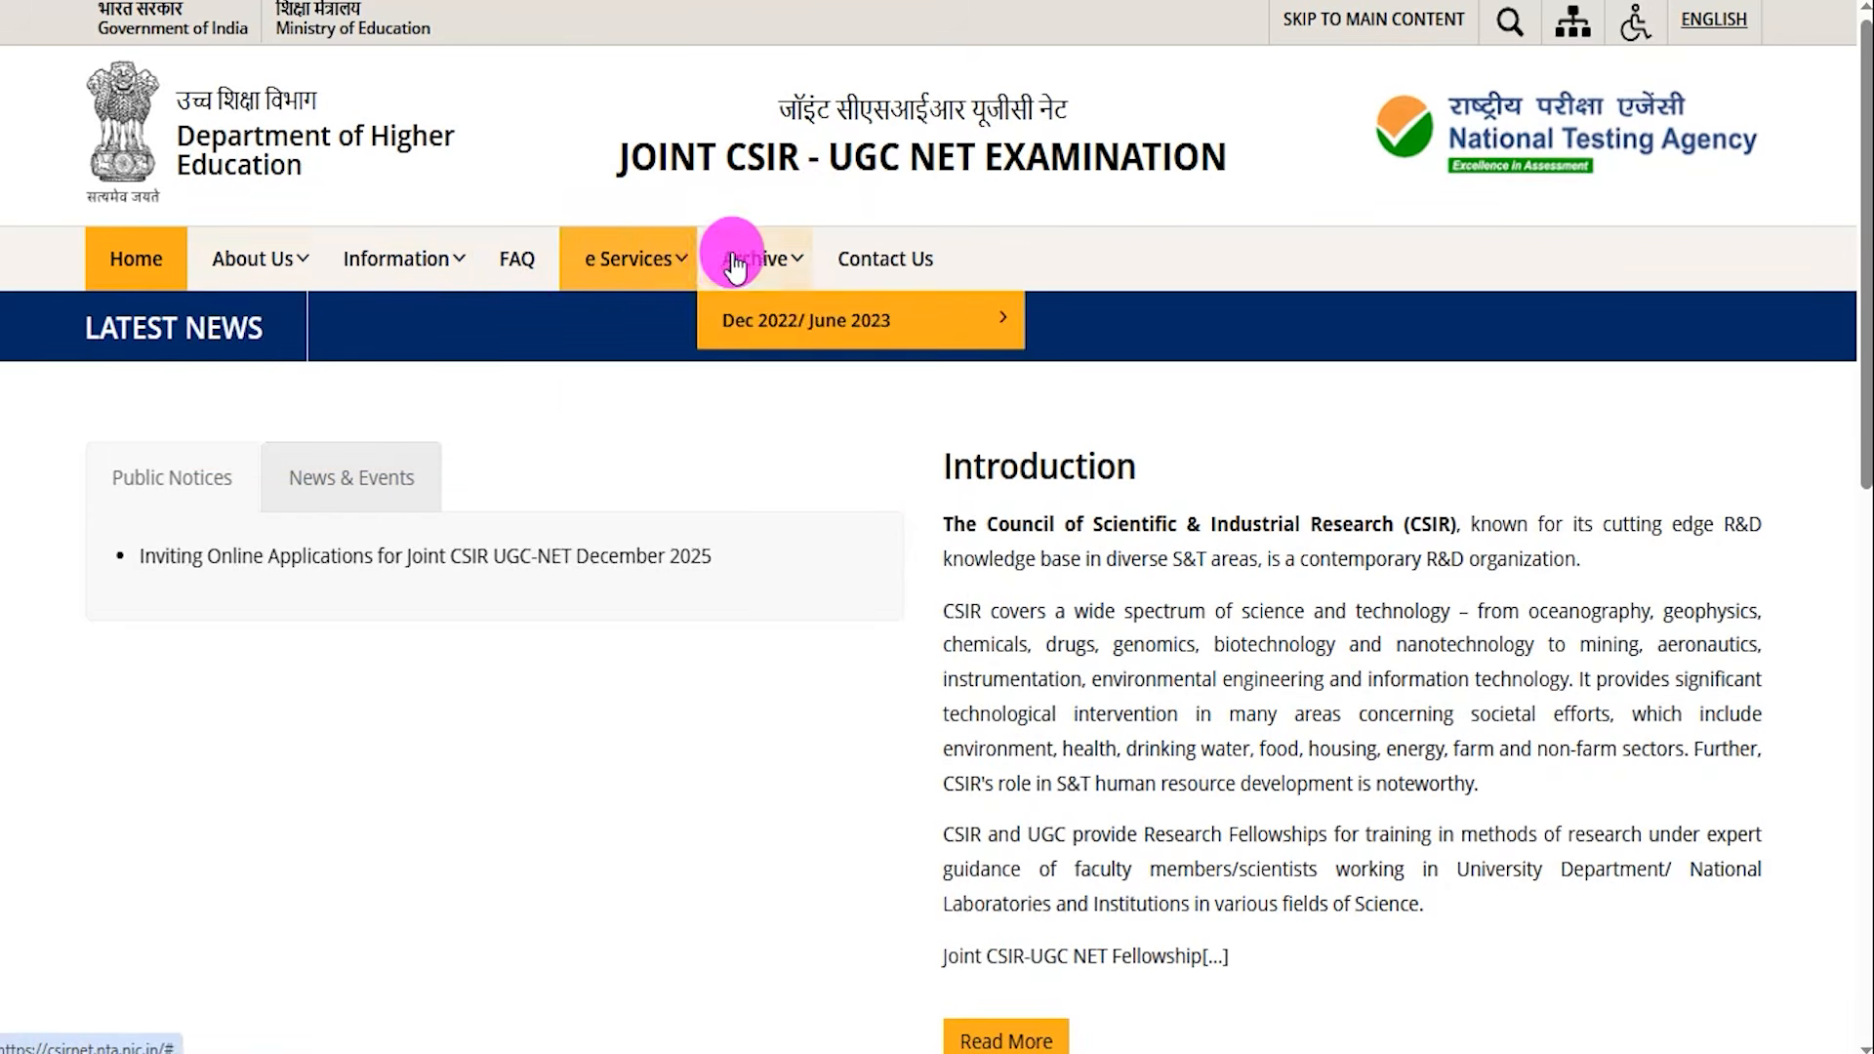
drag(953, 463, 1084, 457)
click(1085, 458)
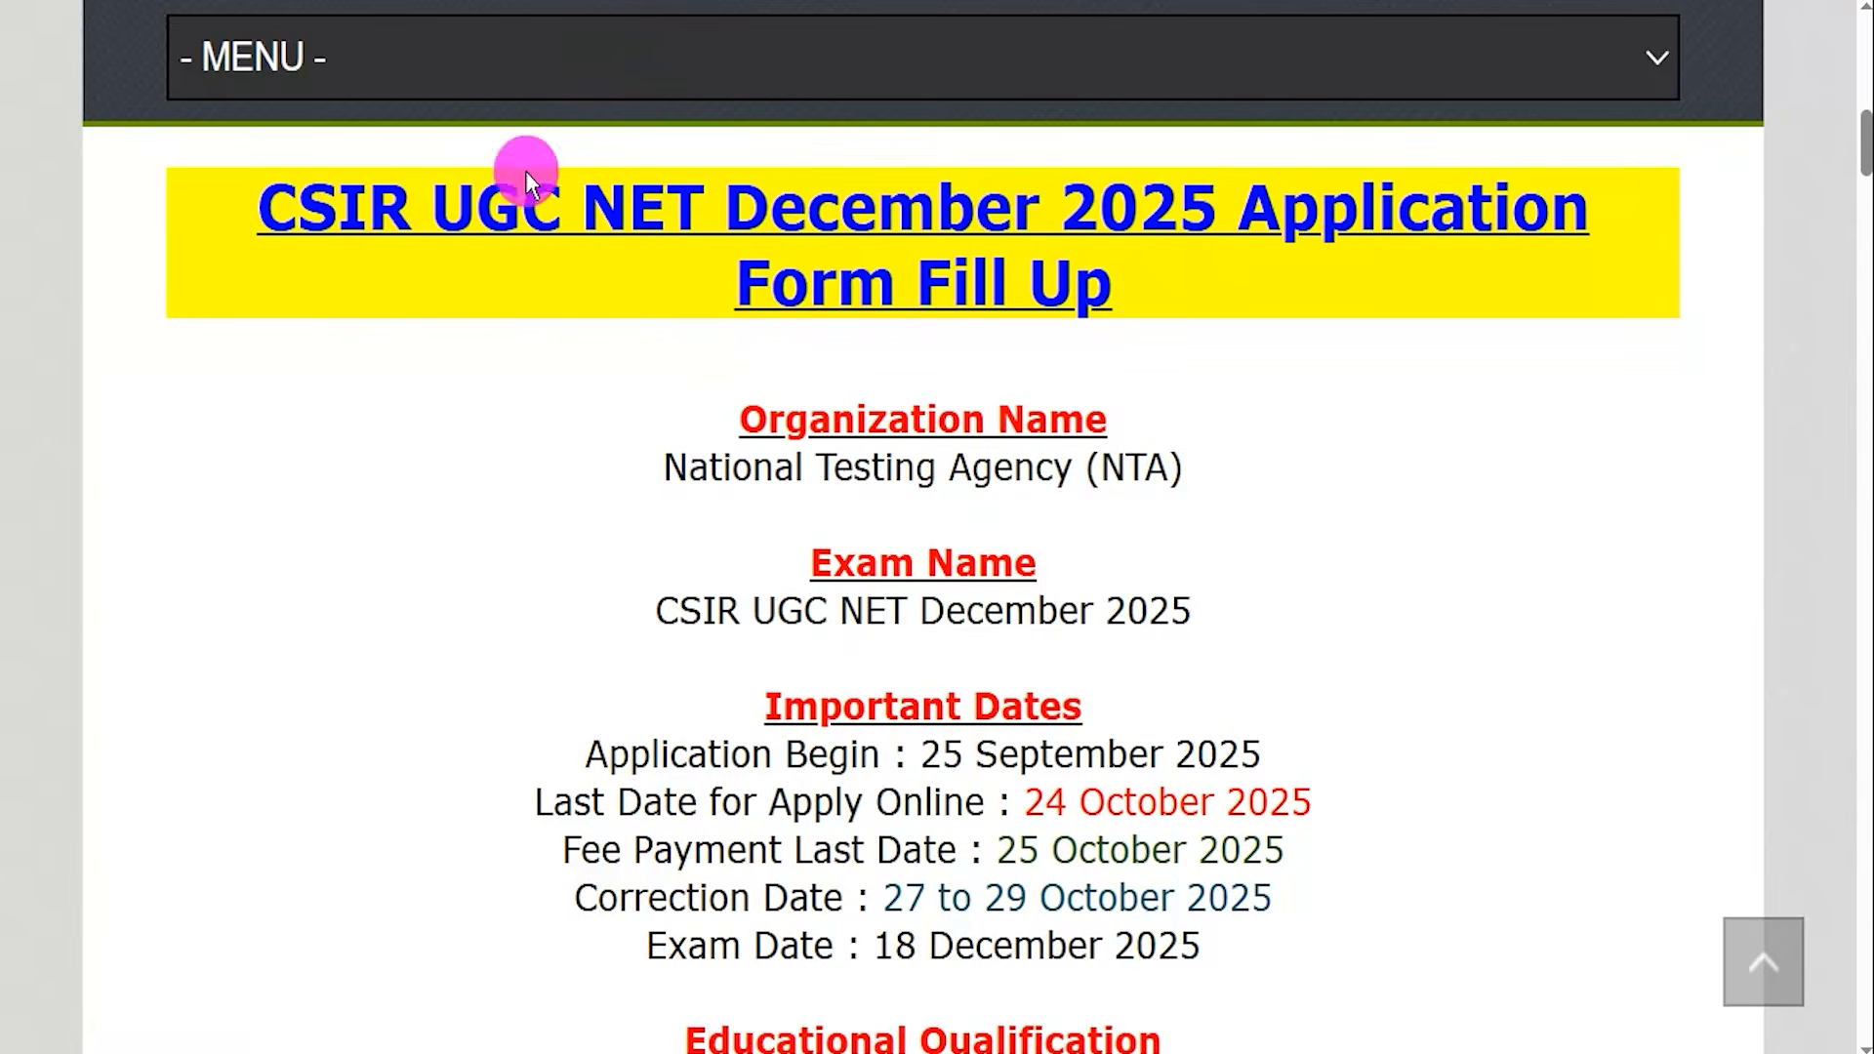
Highlight the article title, organization, exam name and each of the important dates in turn to review them.
drag(309, 207, 1072, 283)
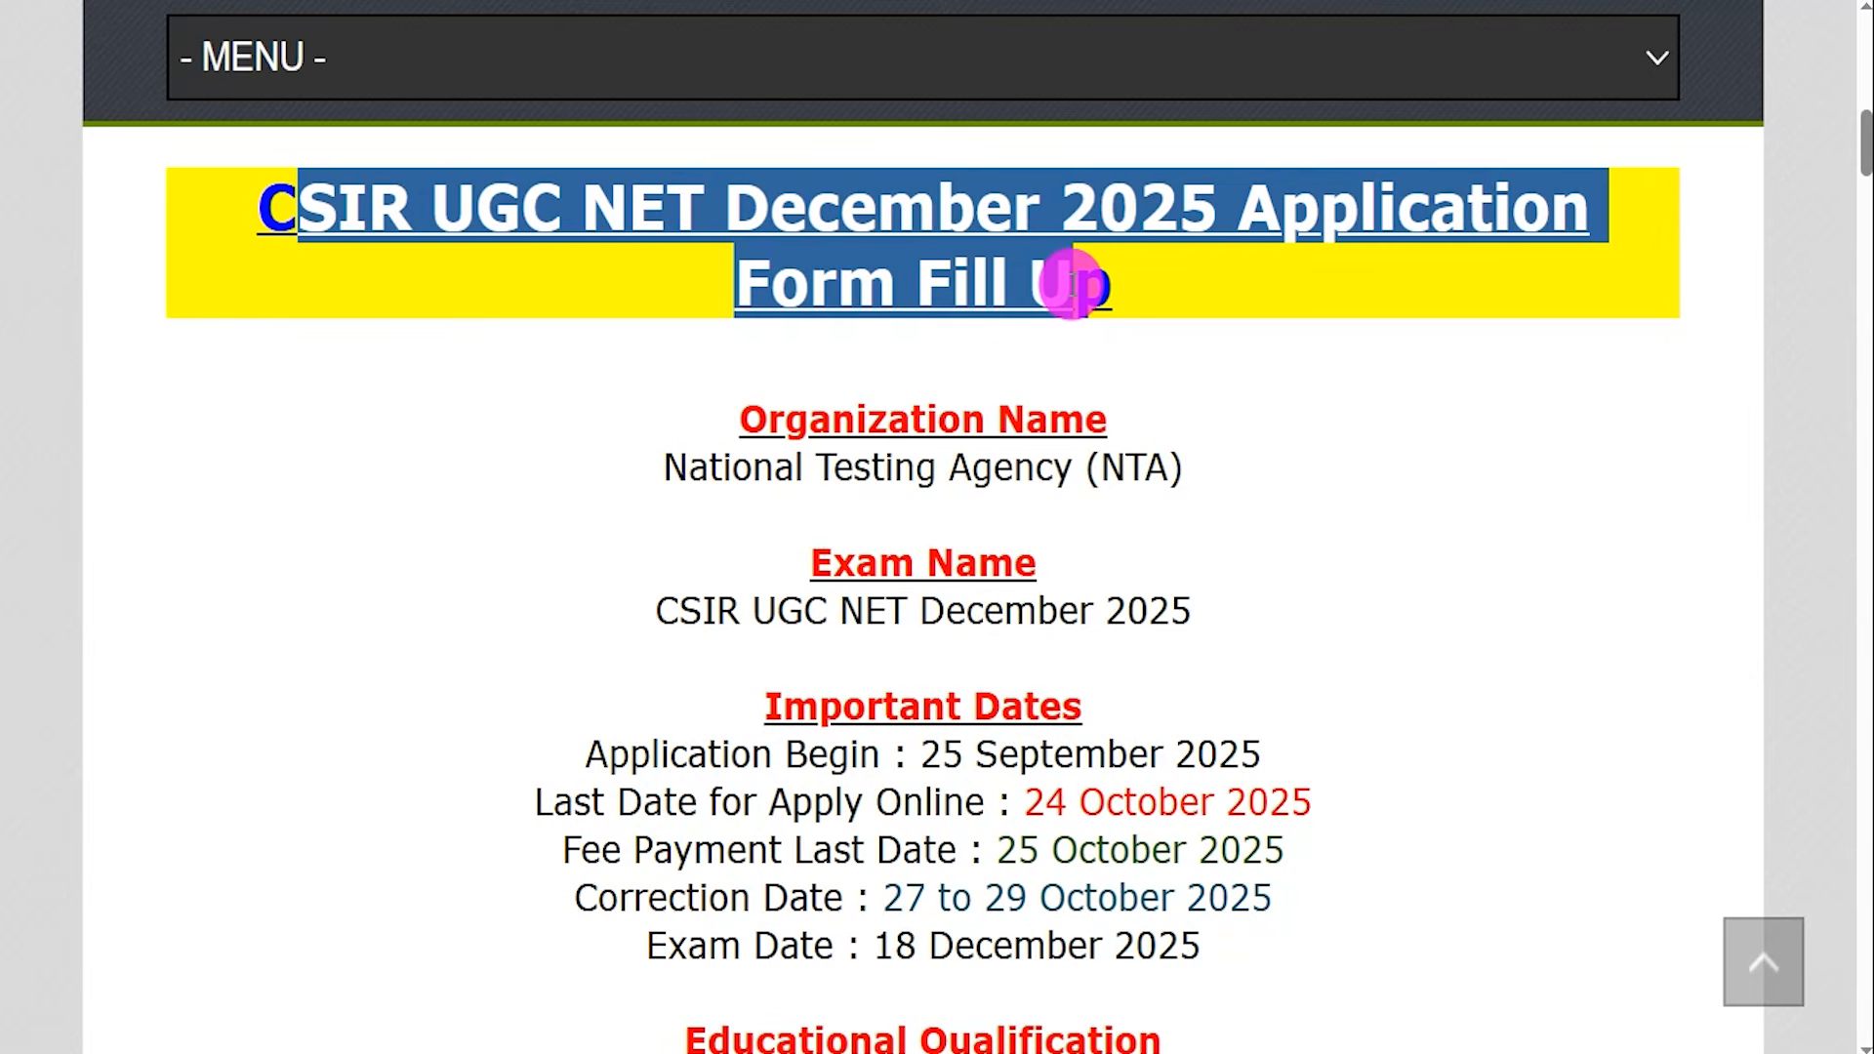
drag(690, 469, 1144, 468)
drag(671, 613, 1111, 611)
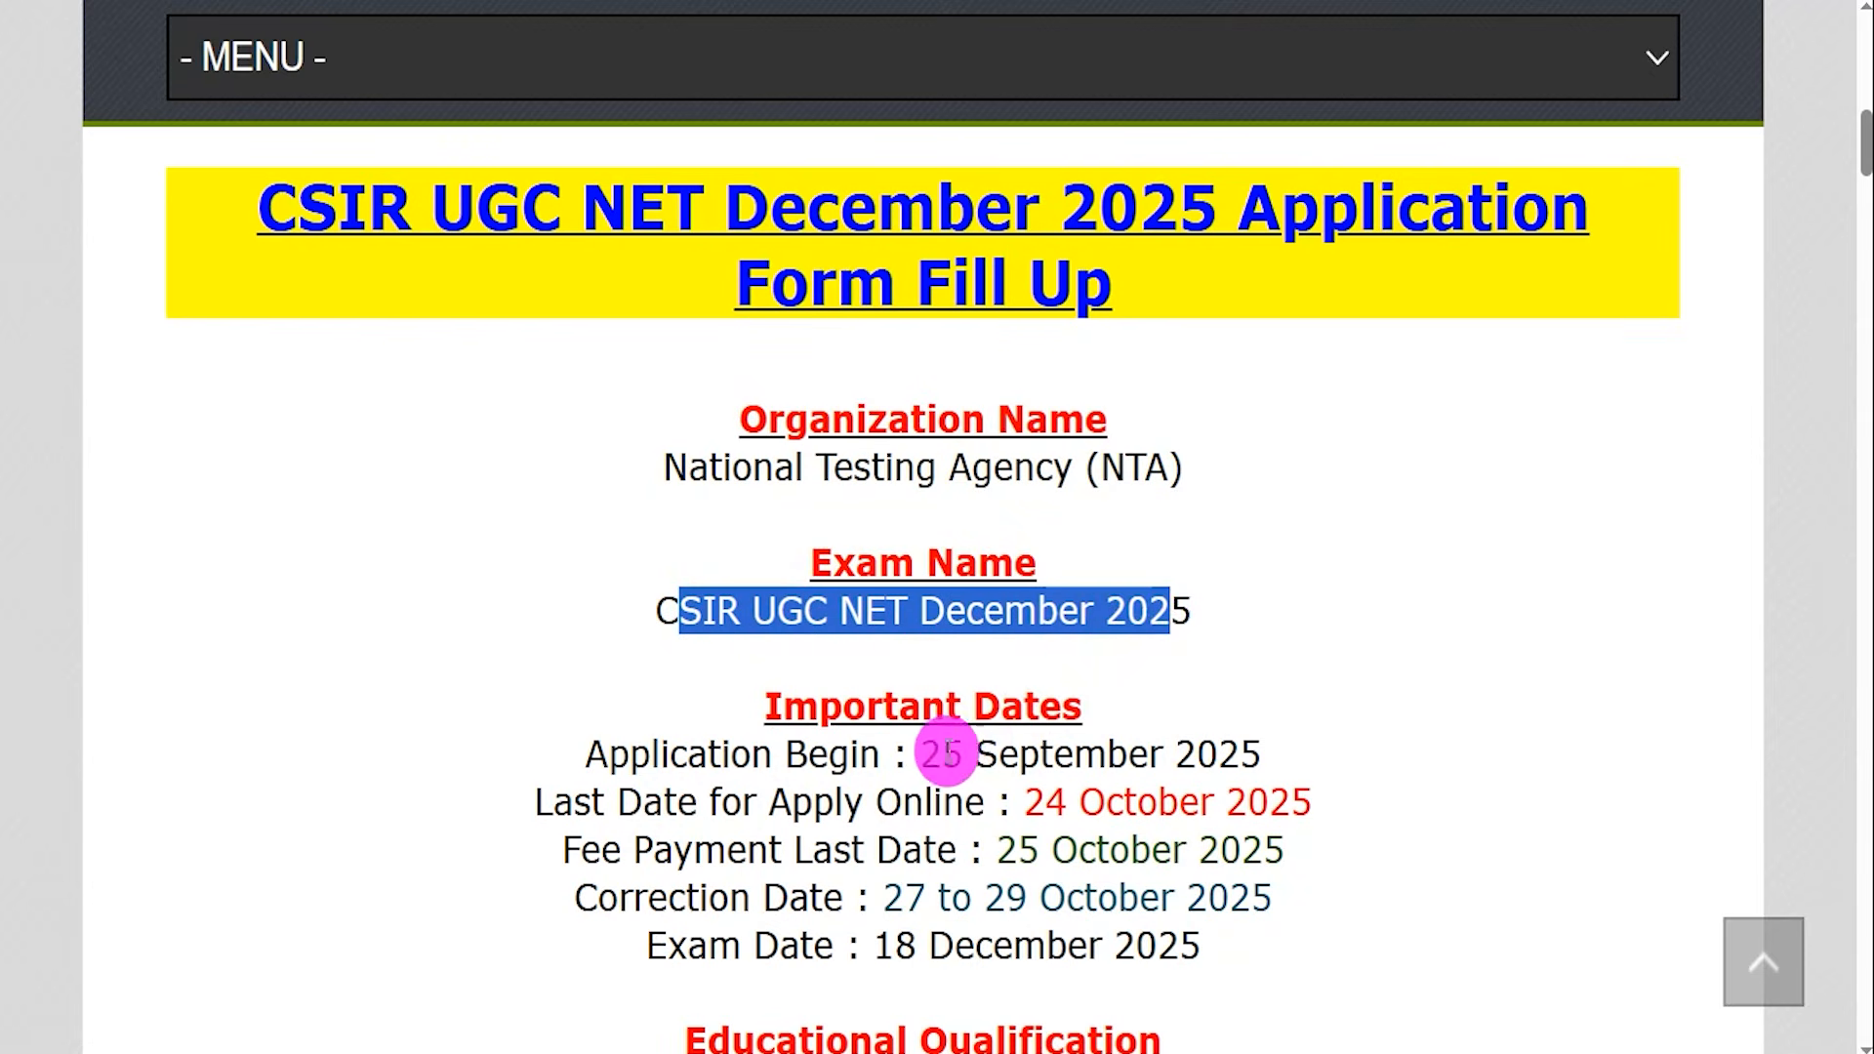
drag(922, 756, 1210, 760)
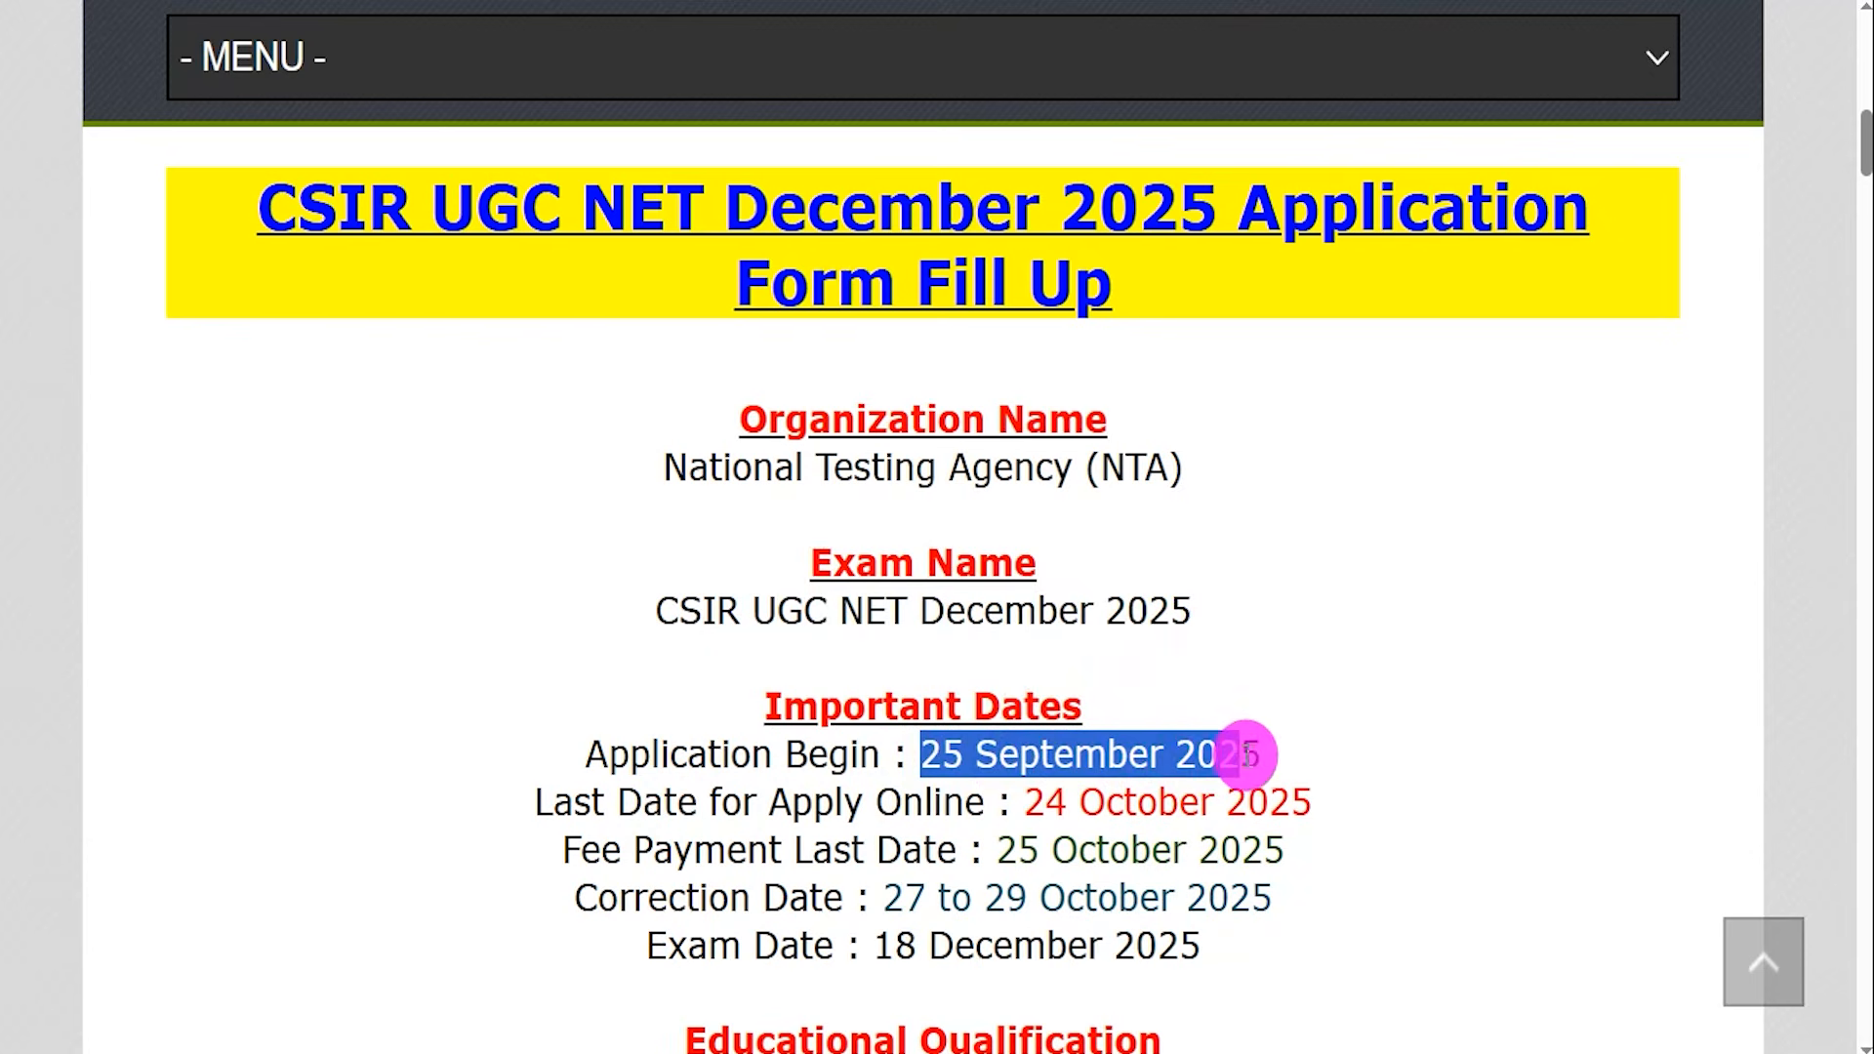
drag(1025, 802, 1281, 805)
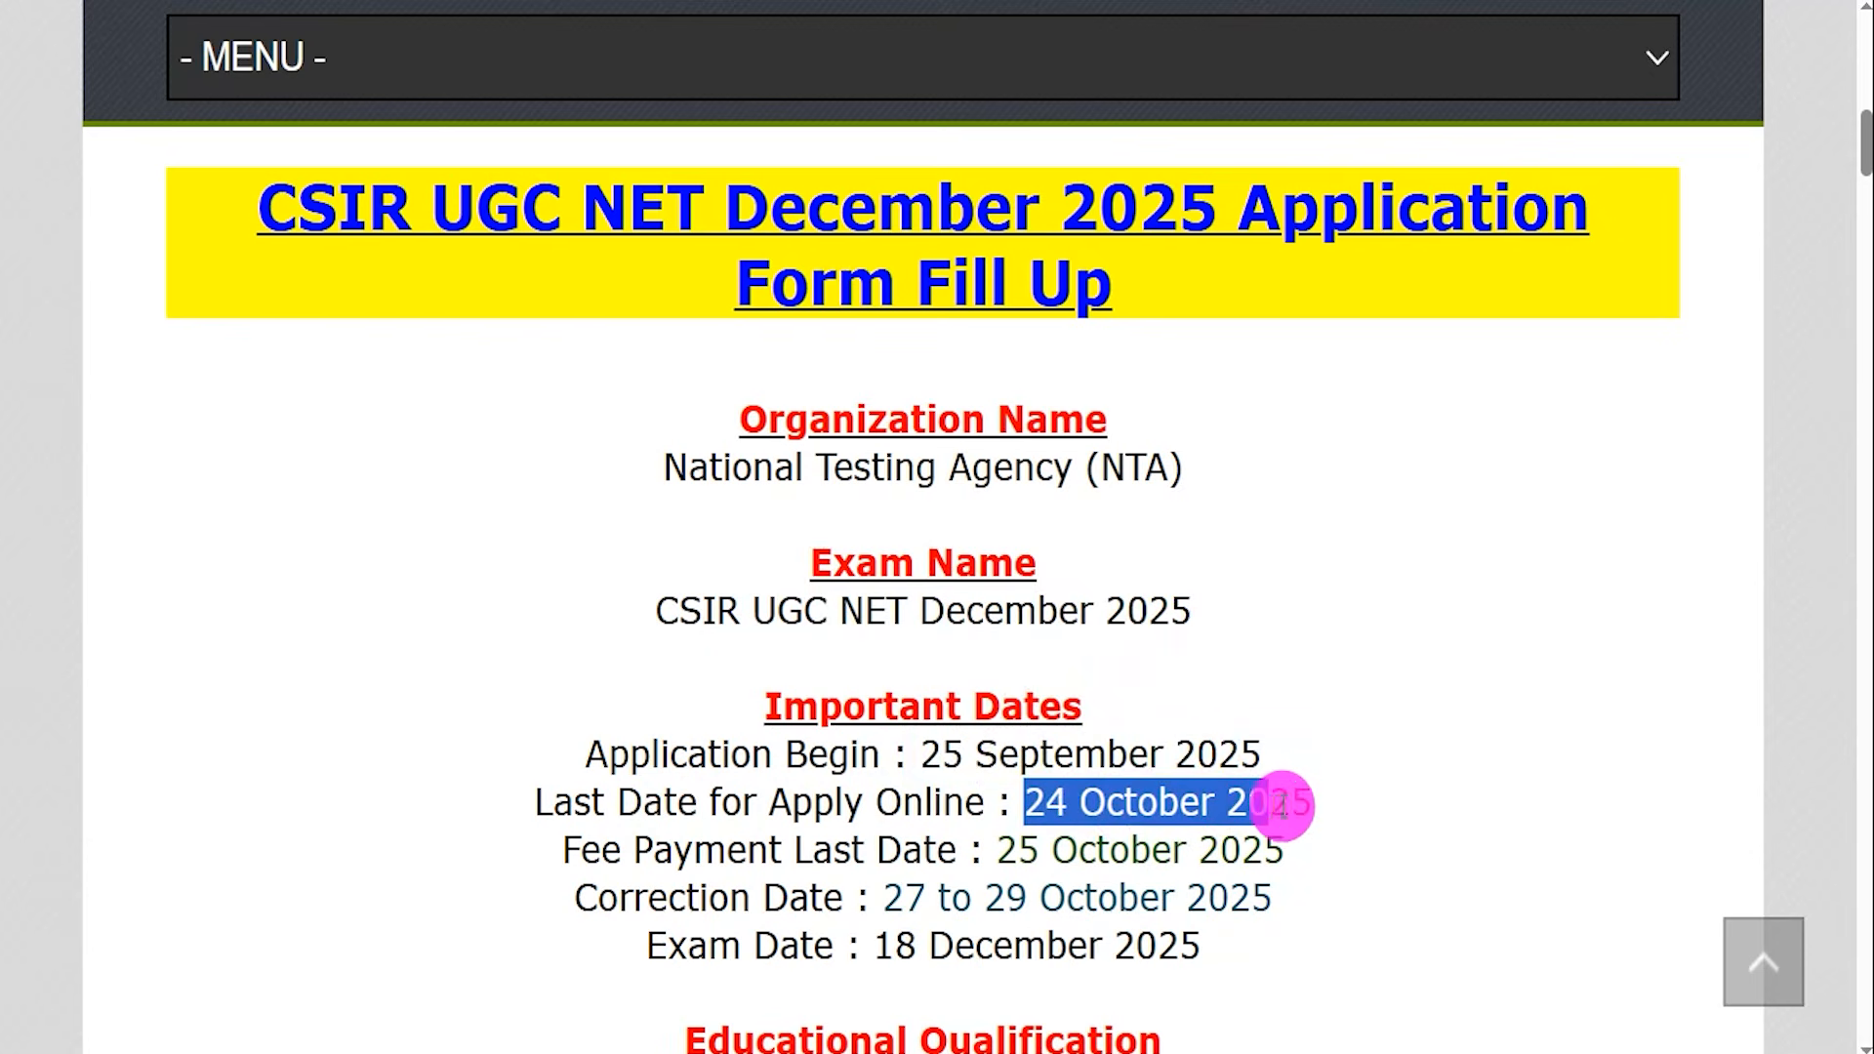
scroll(1306, 803, down, 1)
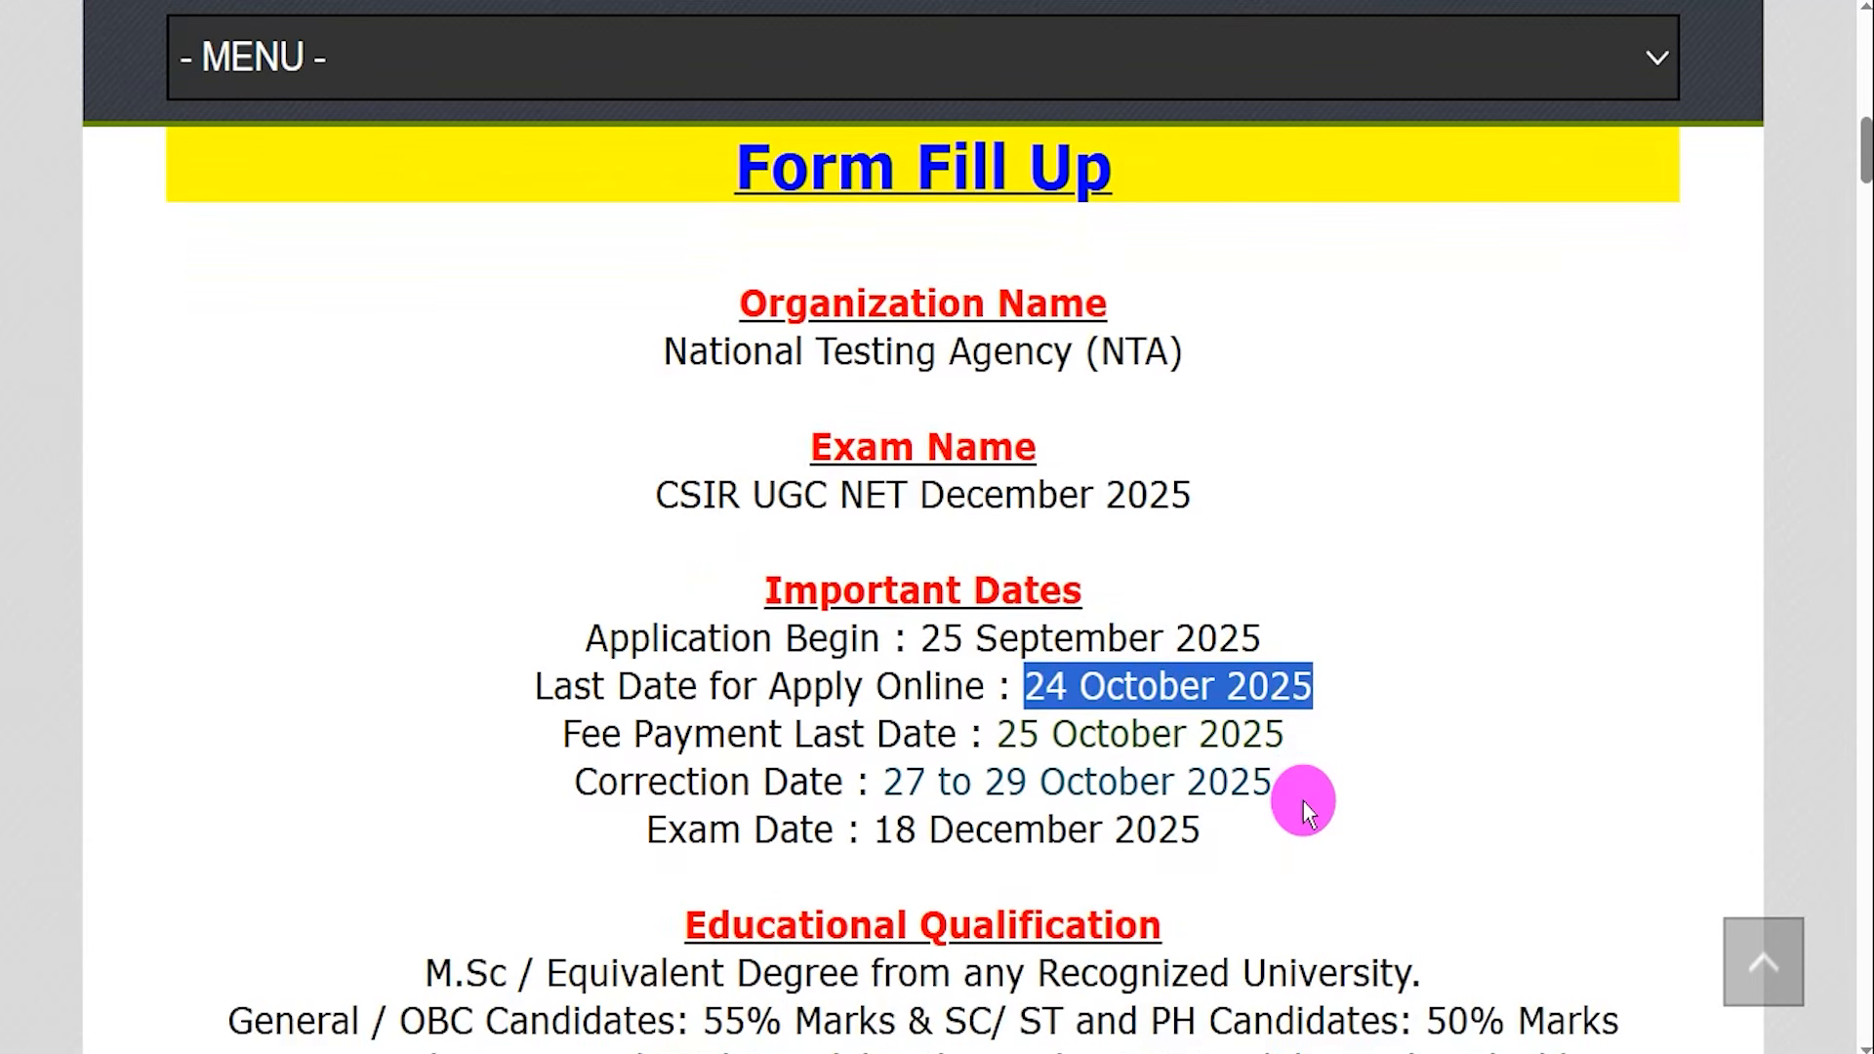
scroll(1103, 736, down, 1)
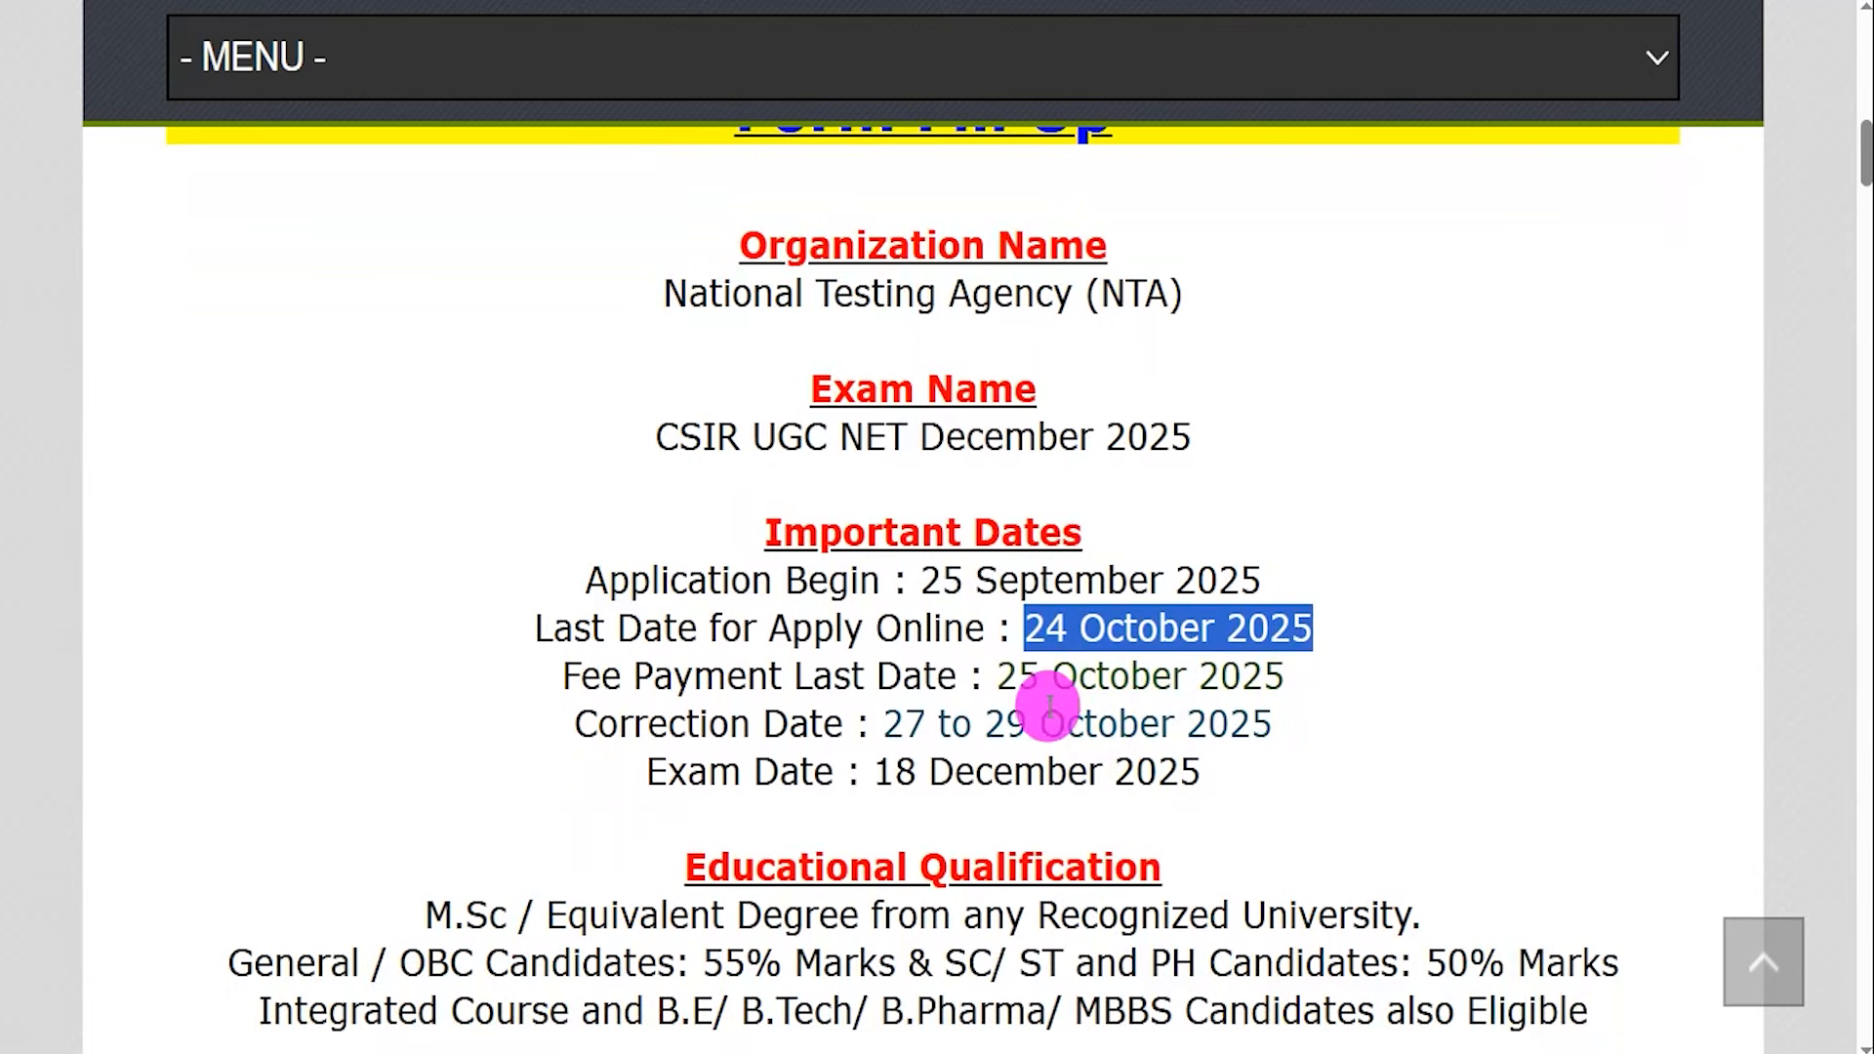
drag(1018, 676, 1198, 676)
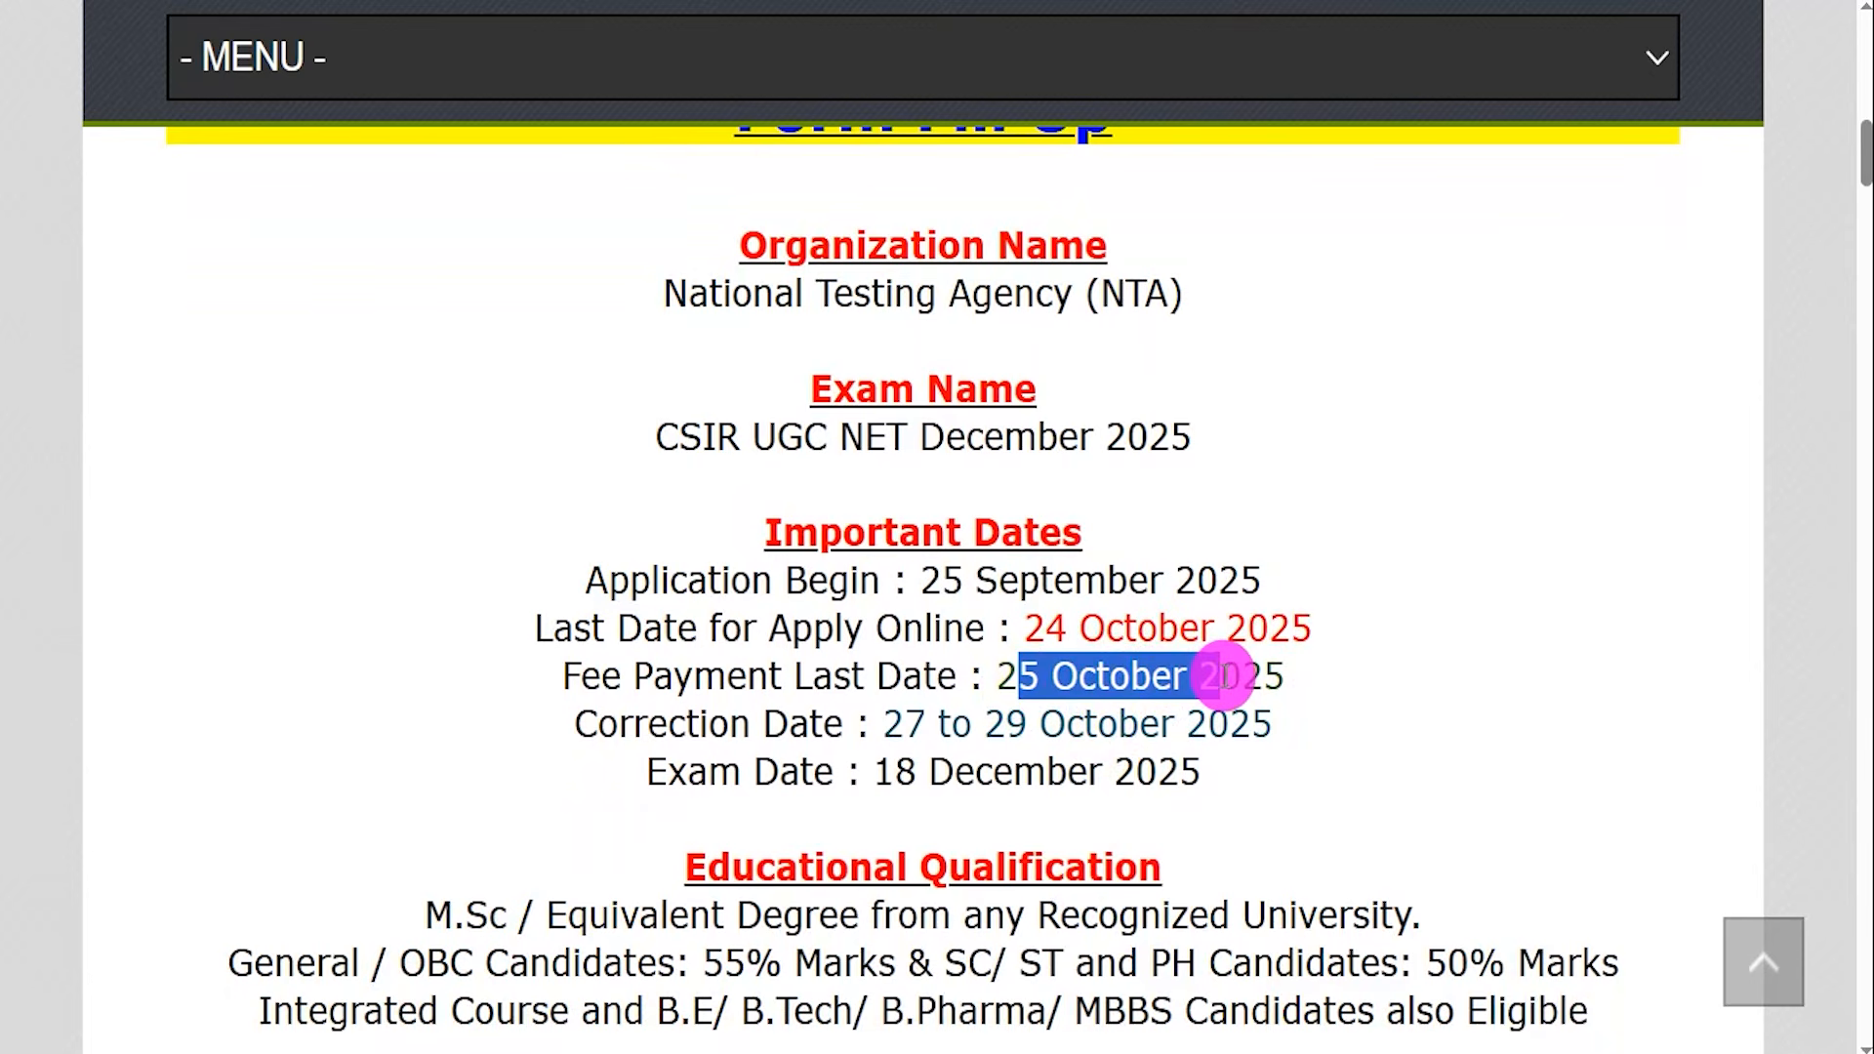
drag(910, 722, 1142, 720)
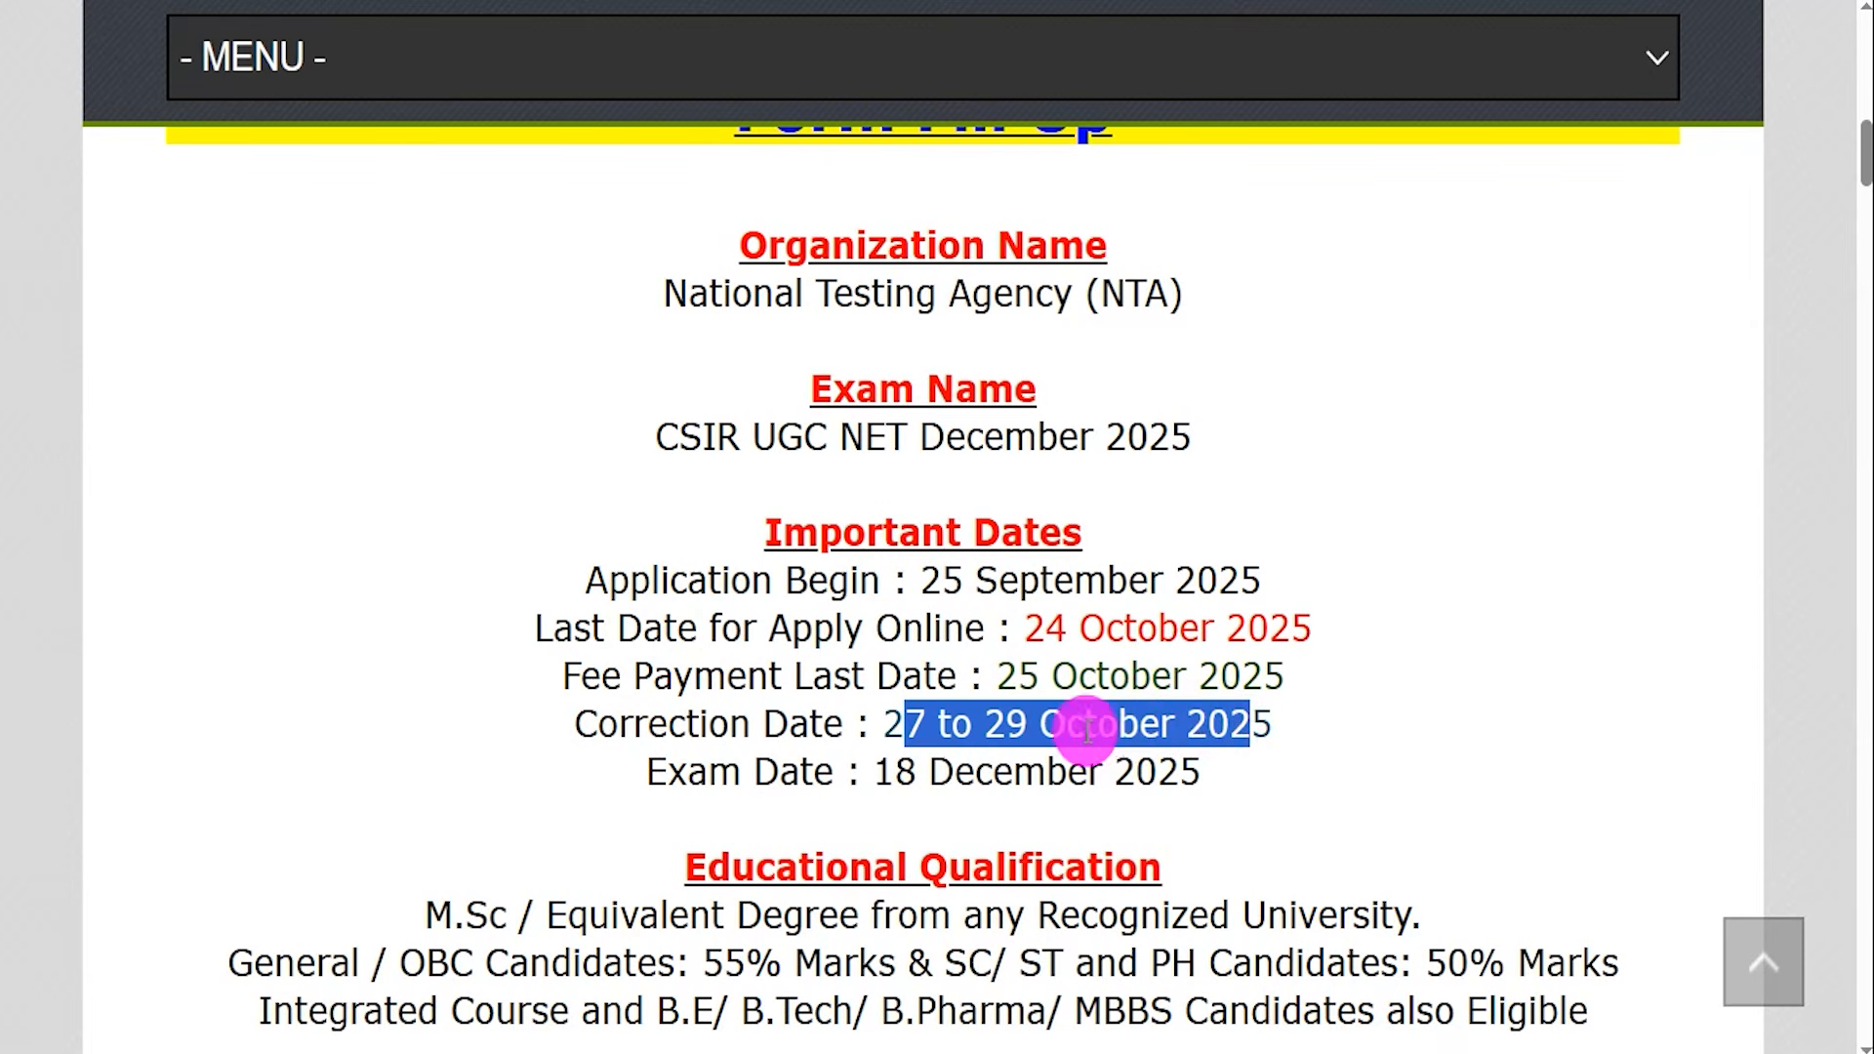
drag(892, 772, 1142, 774)
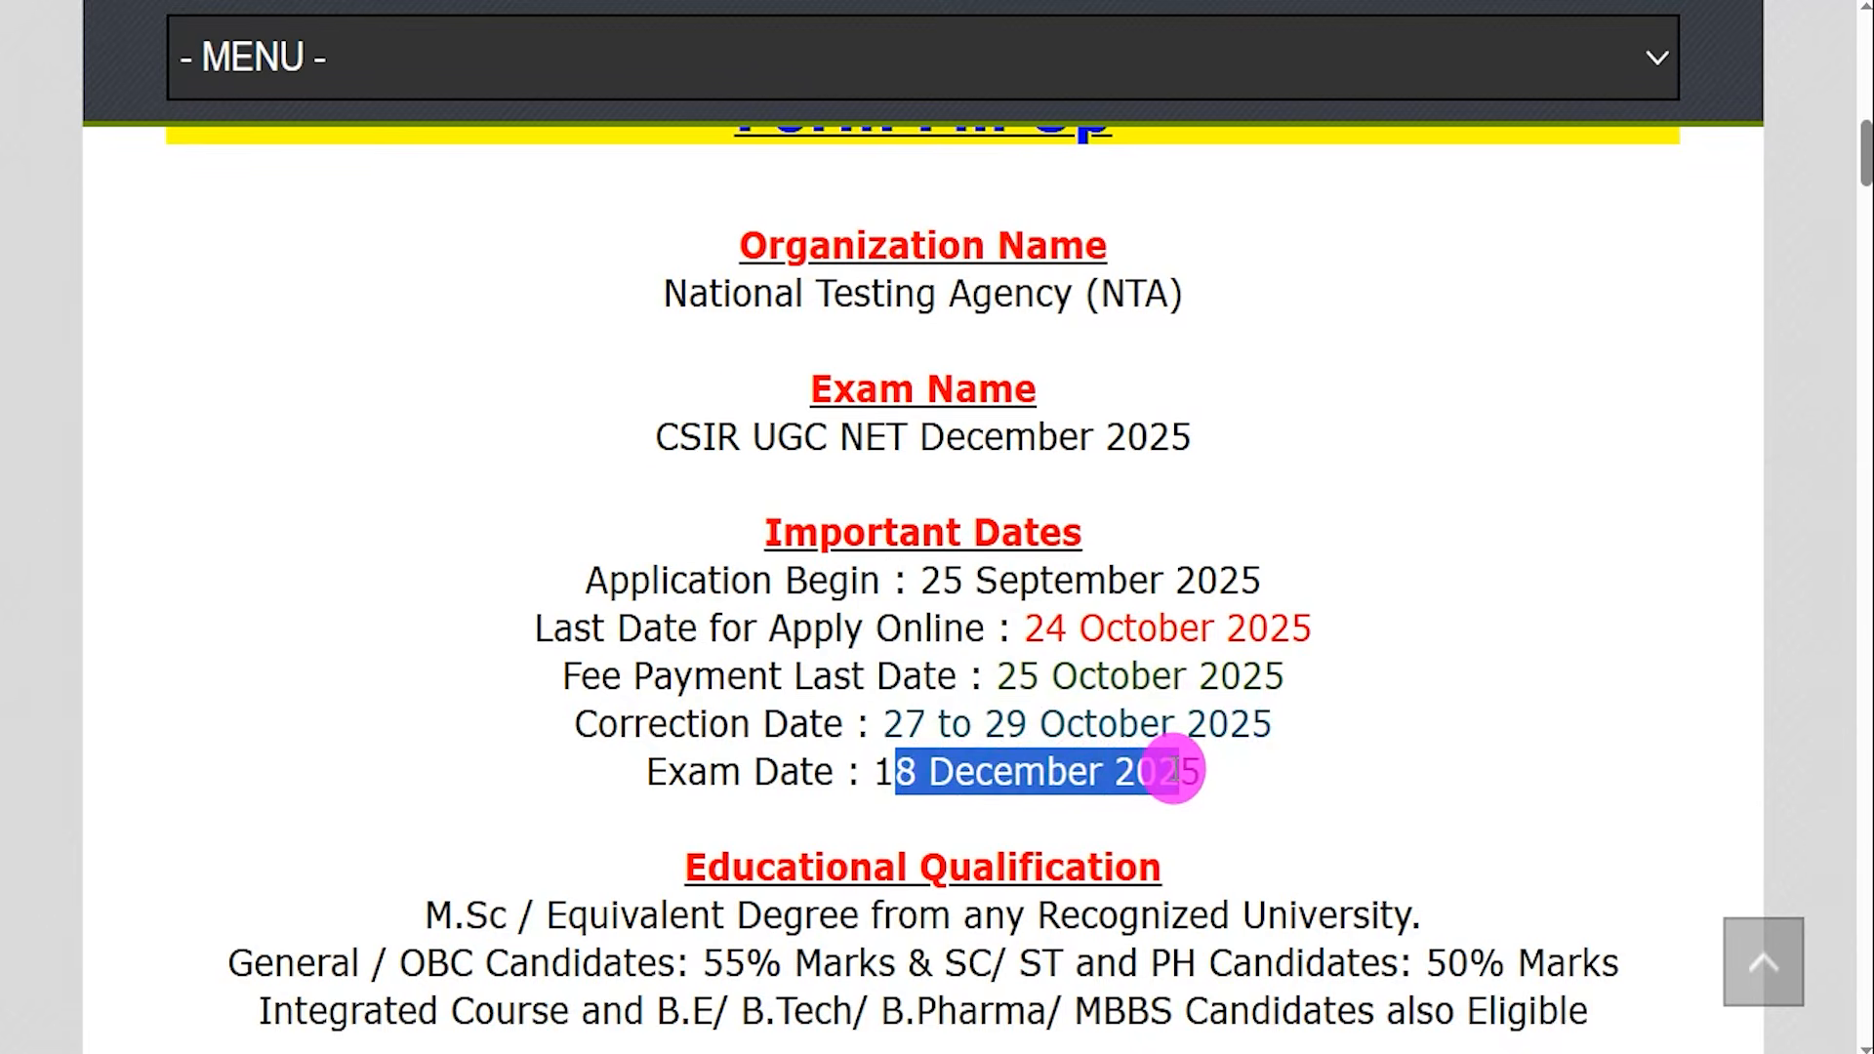
Scroll to the Educational Qualification section and highlight the degree requirement, minimum marks by category and eligible courses.
scroll(1151, 751, down, 2)
click(744, 686)
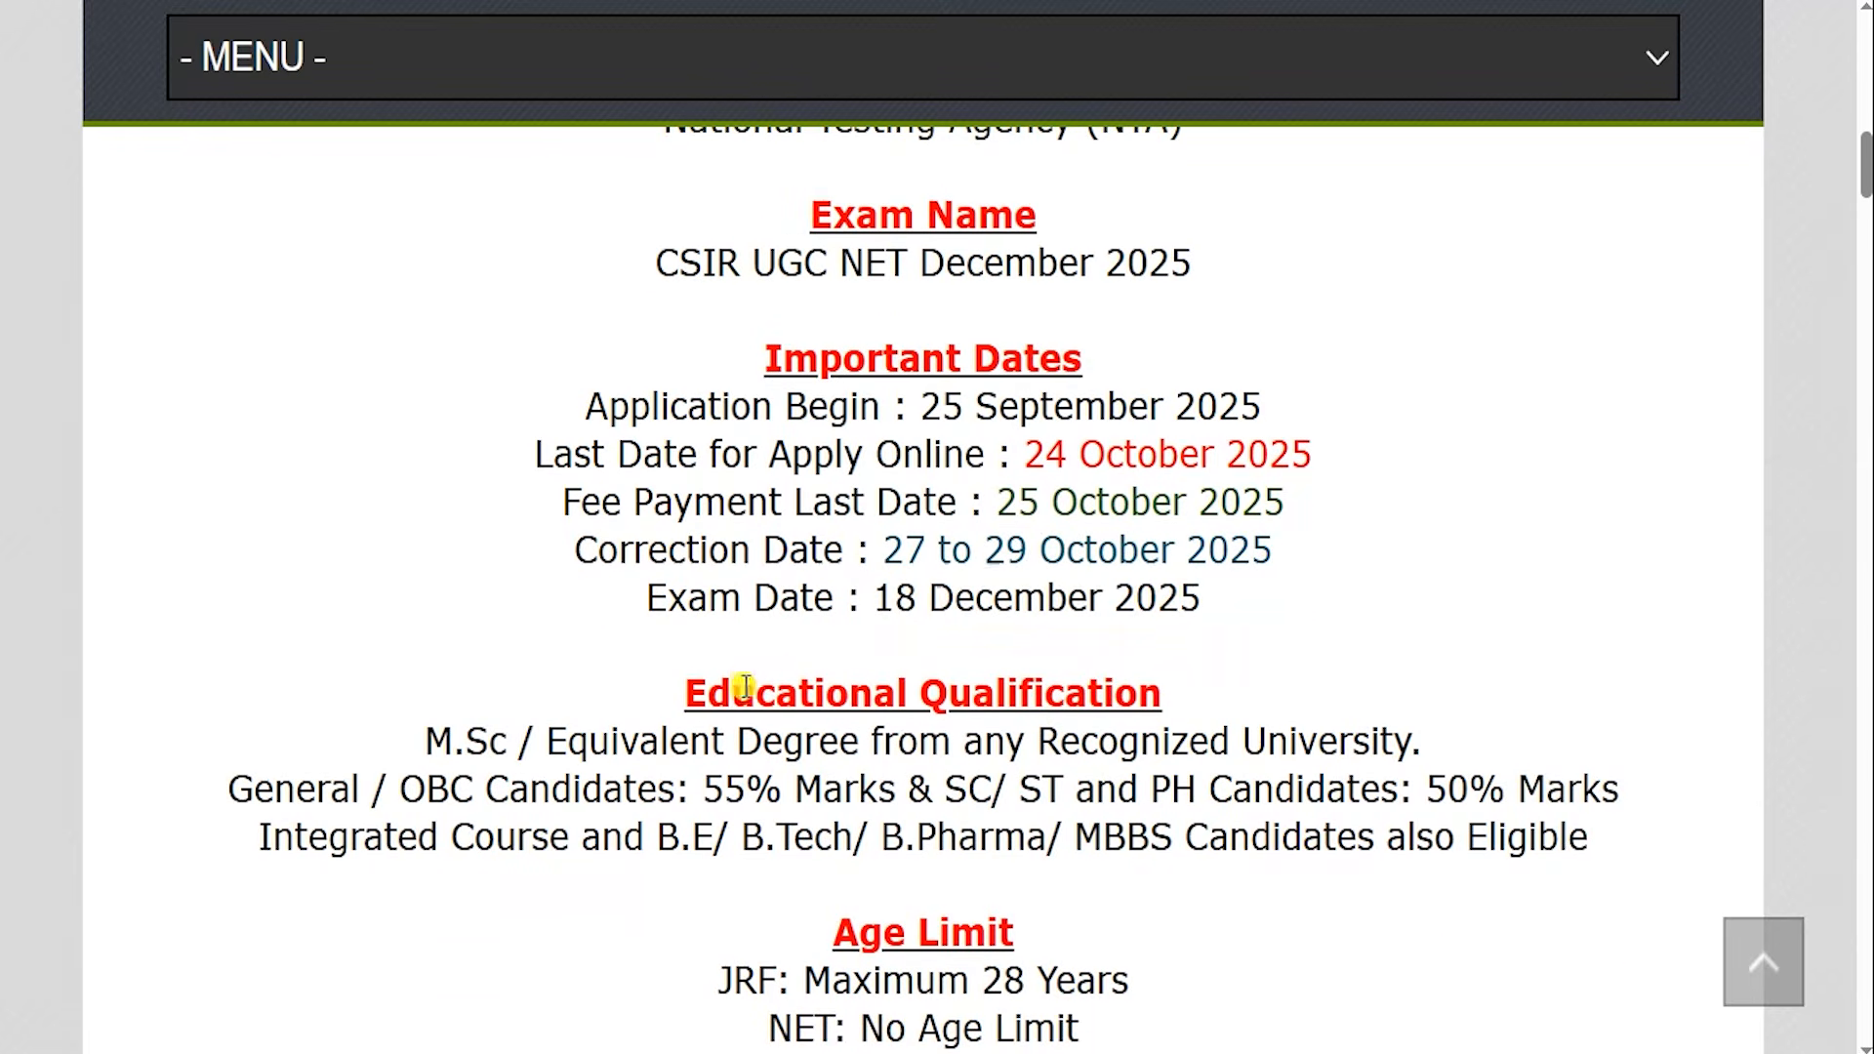
drag(744, 686, 1064, 695)
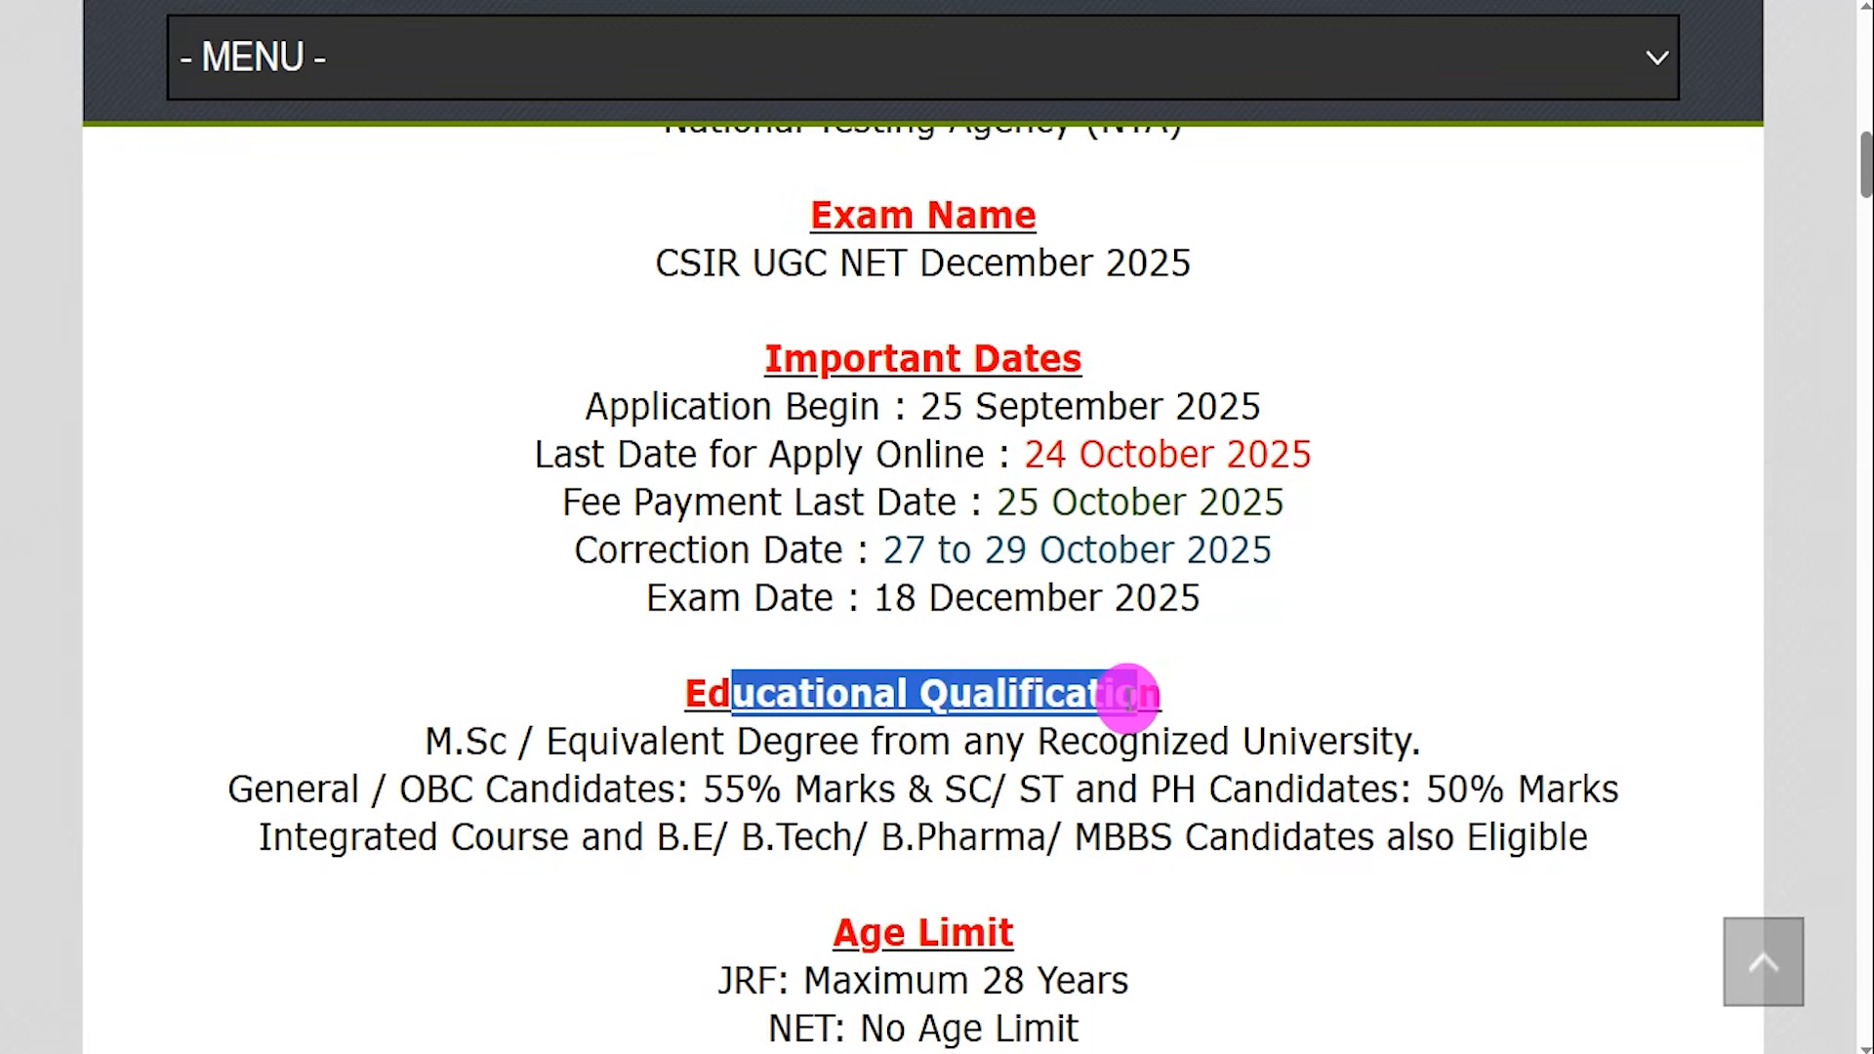
drag(1093, 695, 1132, 695)
click(474, 737)
drag(491, 734, 1108, 739)
drag(316, 789, 766, 786)
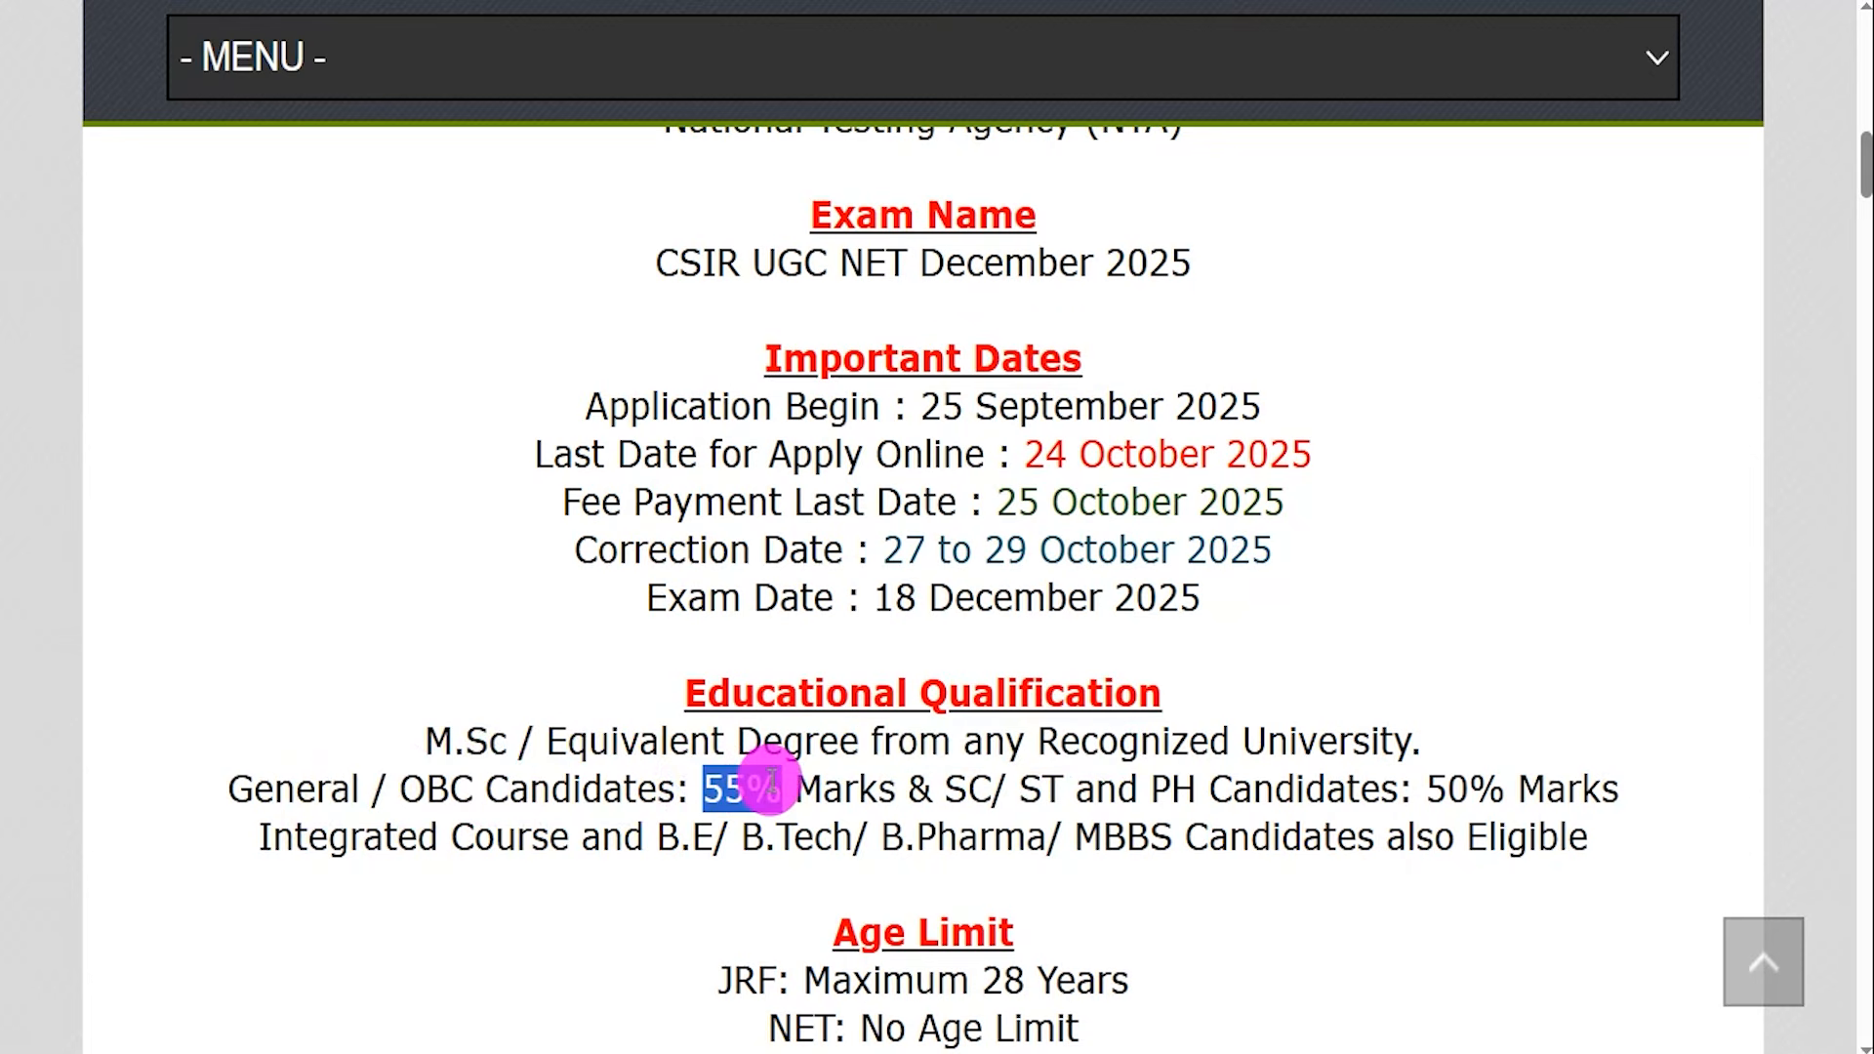
drag(944, 788, 1505, 786)
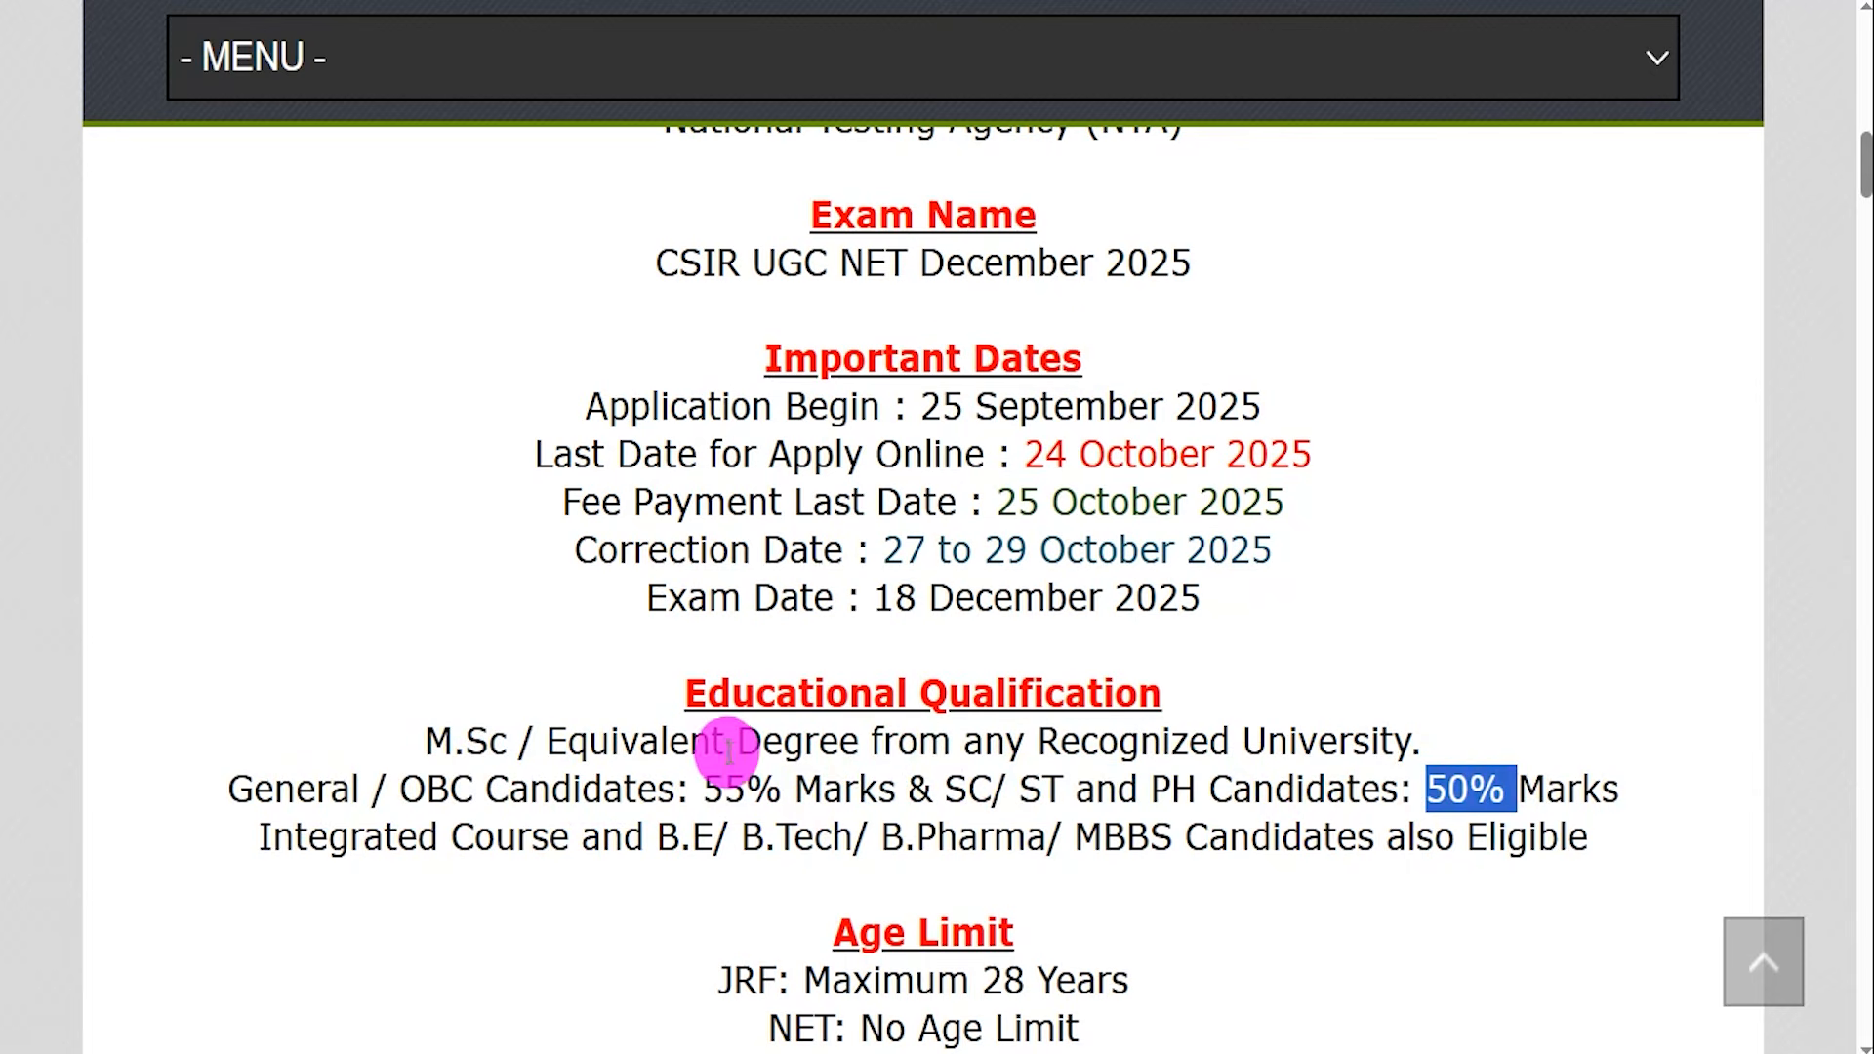
drag(310, 830, 522, 841)
drag(680, 837, 1475, 838)
Highlight the Age Limit entries for JRF and NET and the Application Fee amounts for each category.
scroll(1473, 811, down, 3)
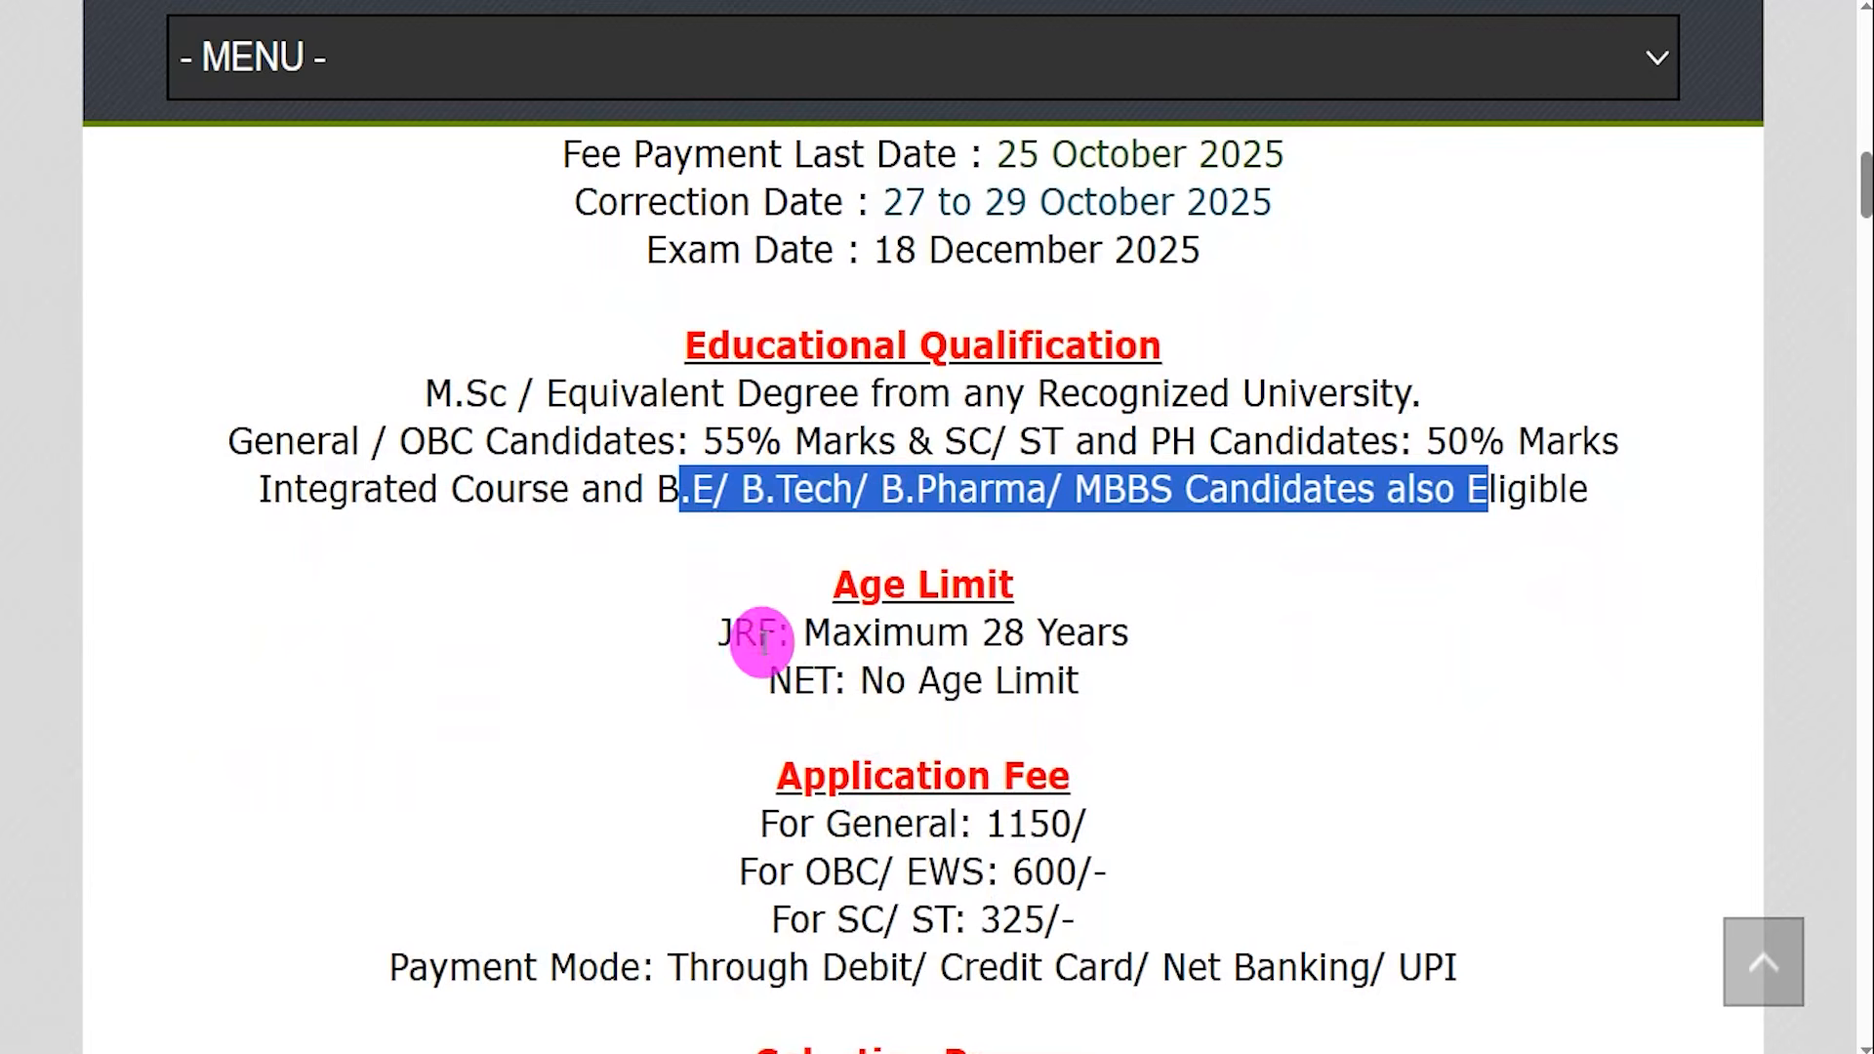
click(932, 628)
drag(945, 627, 1103, 629)
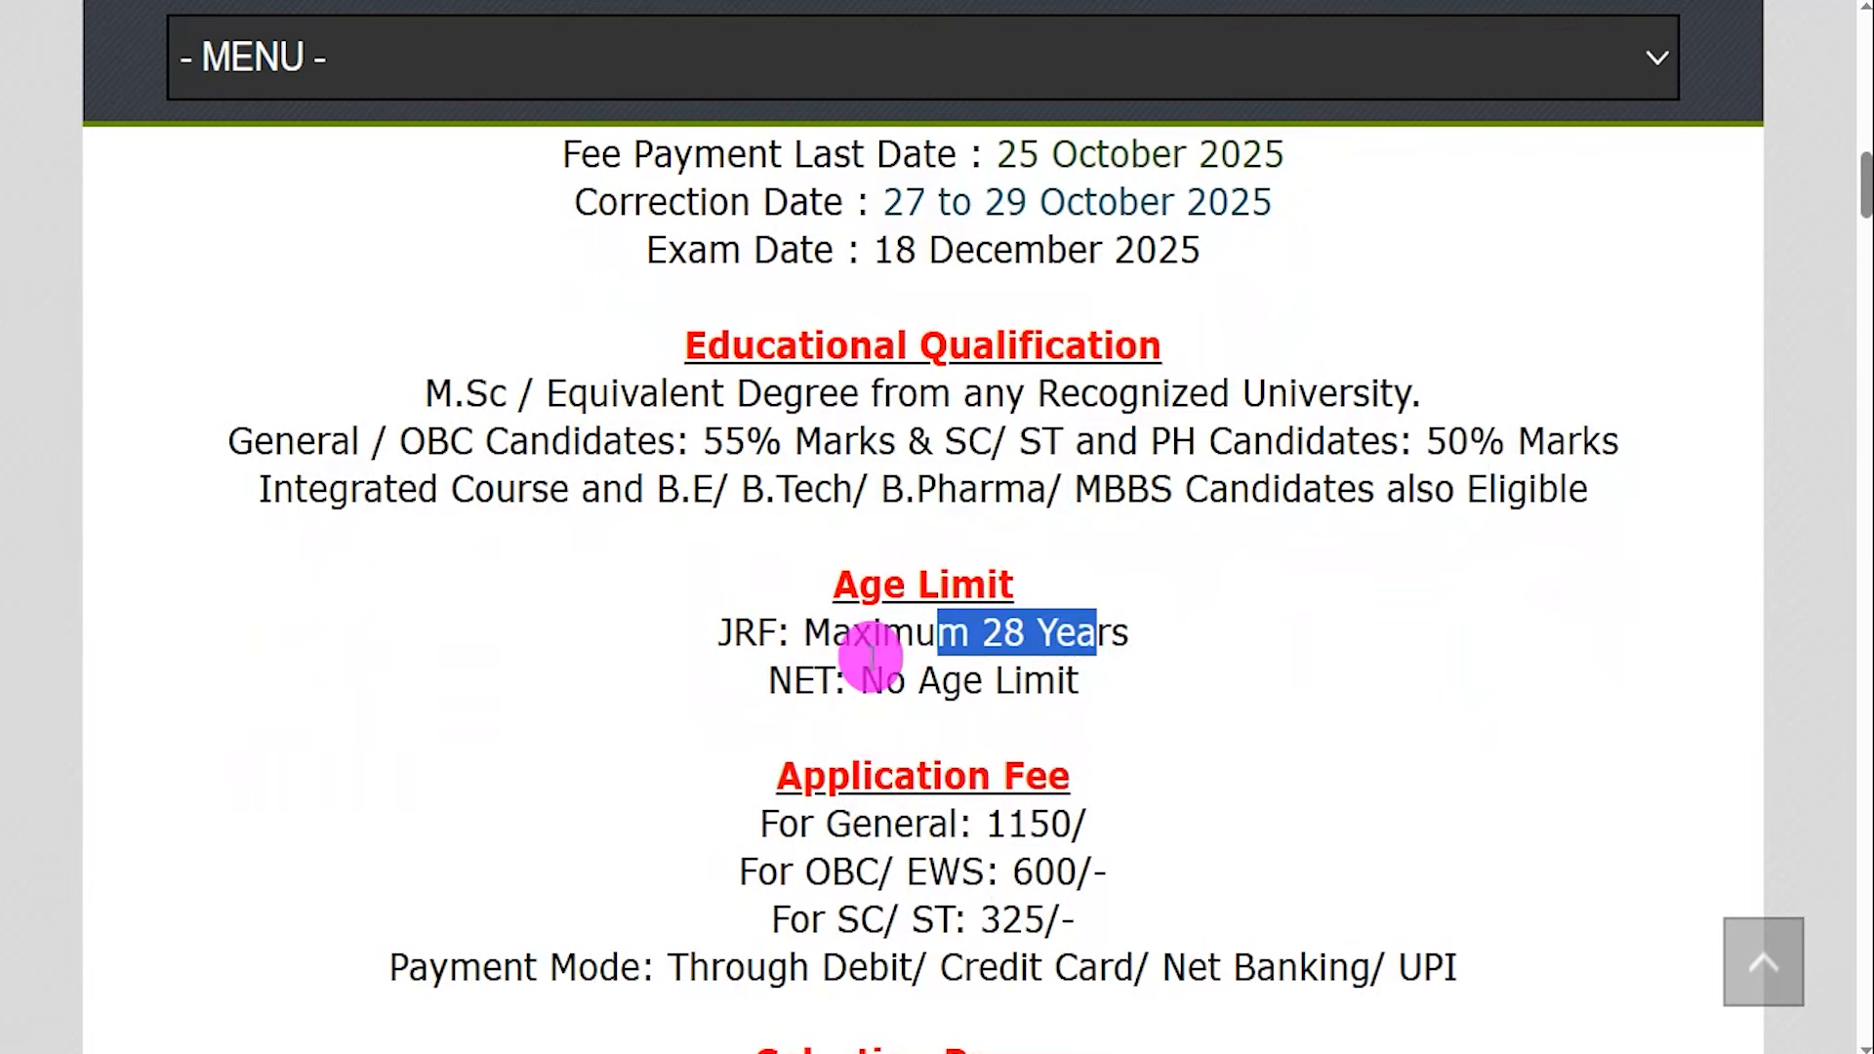
drag(786, 678, 1020, 680)
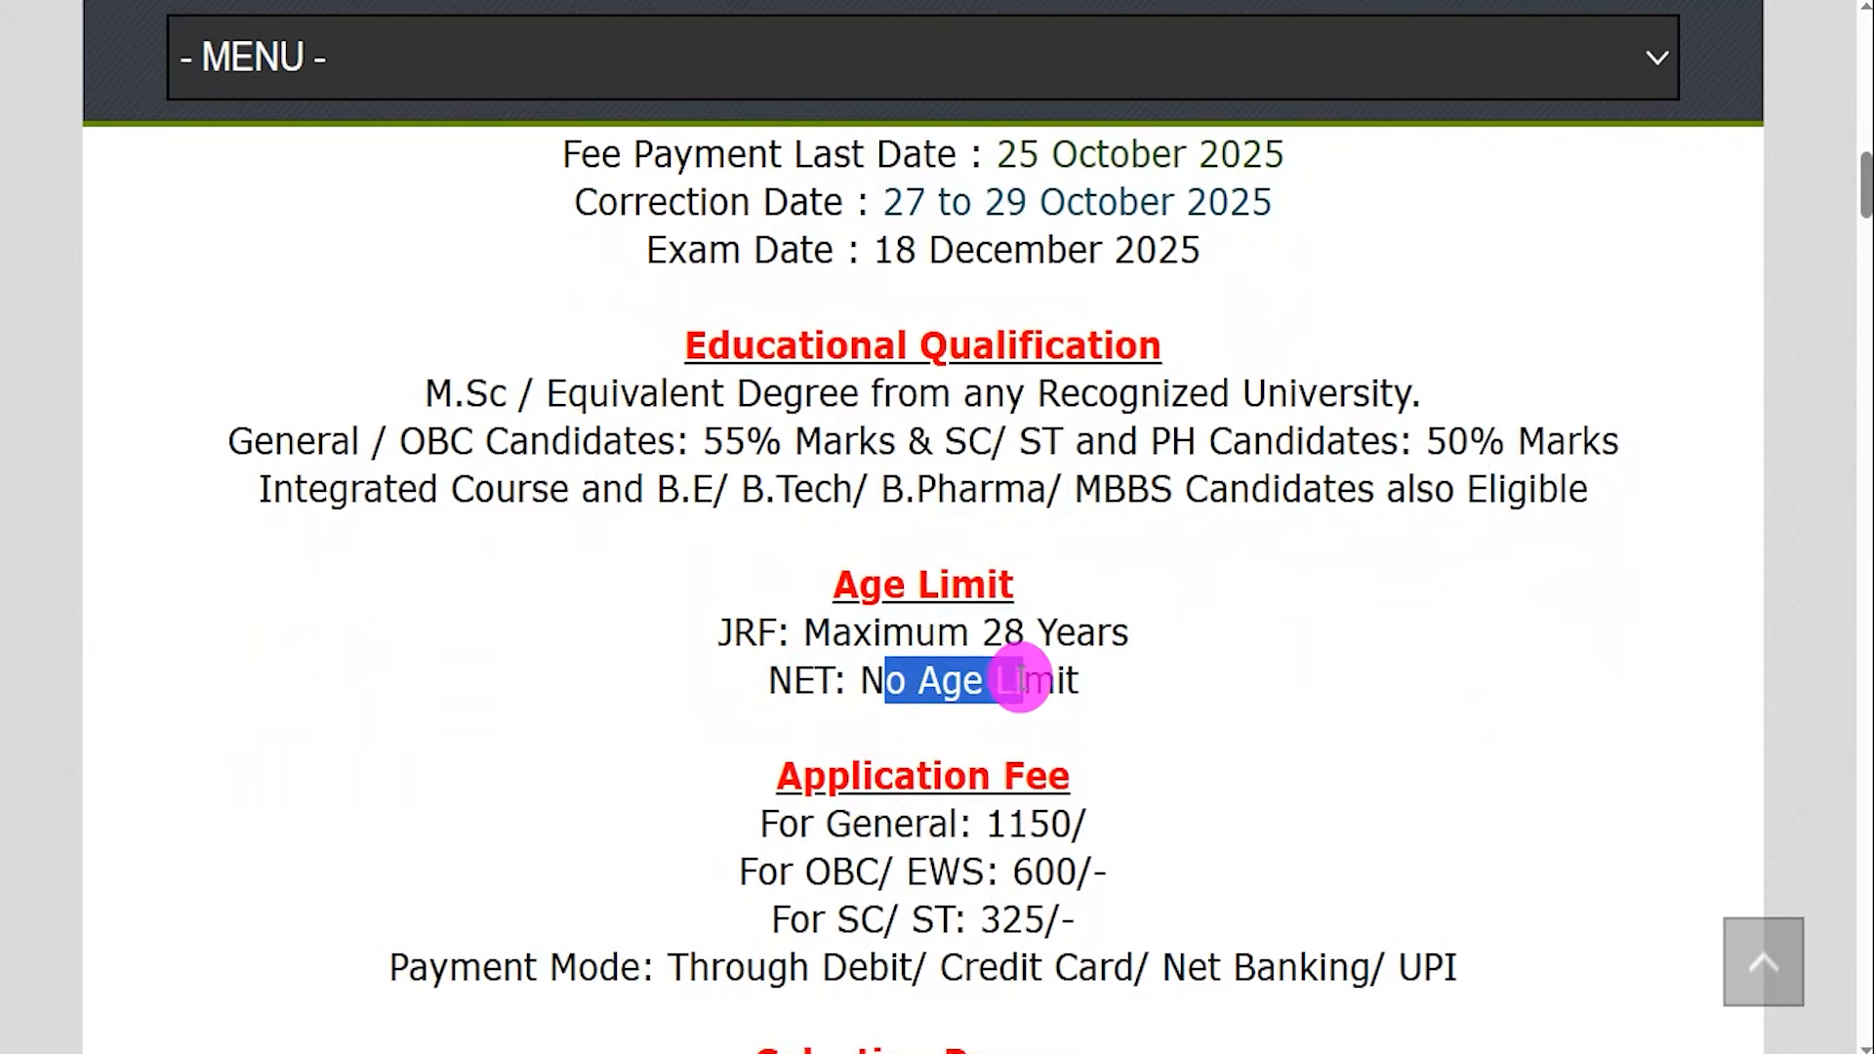
drag(875, 817, 1031, 826)
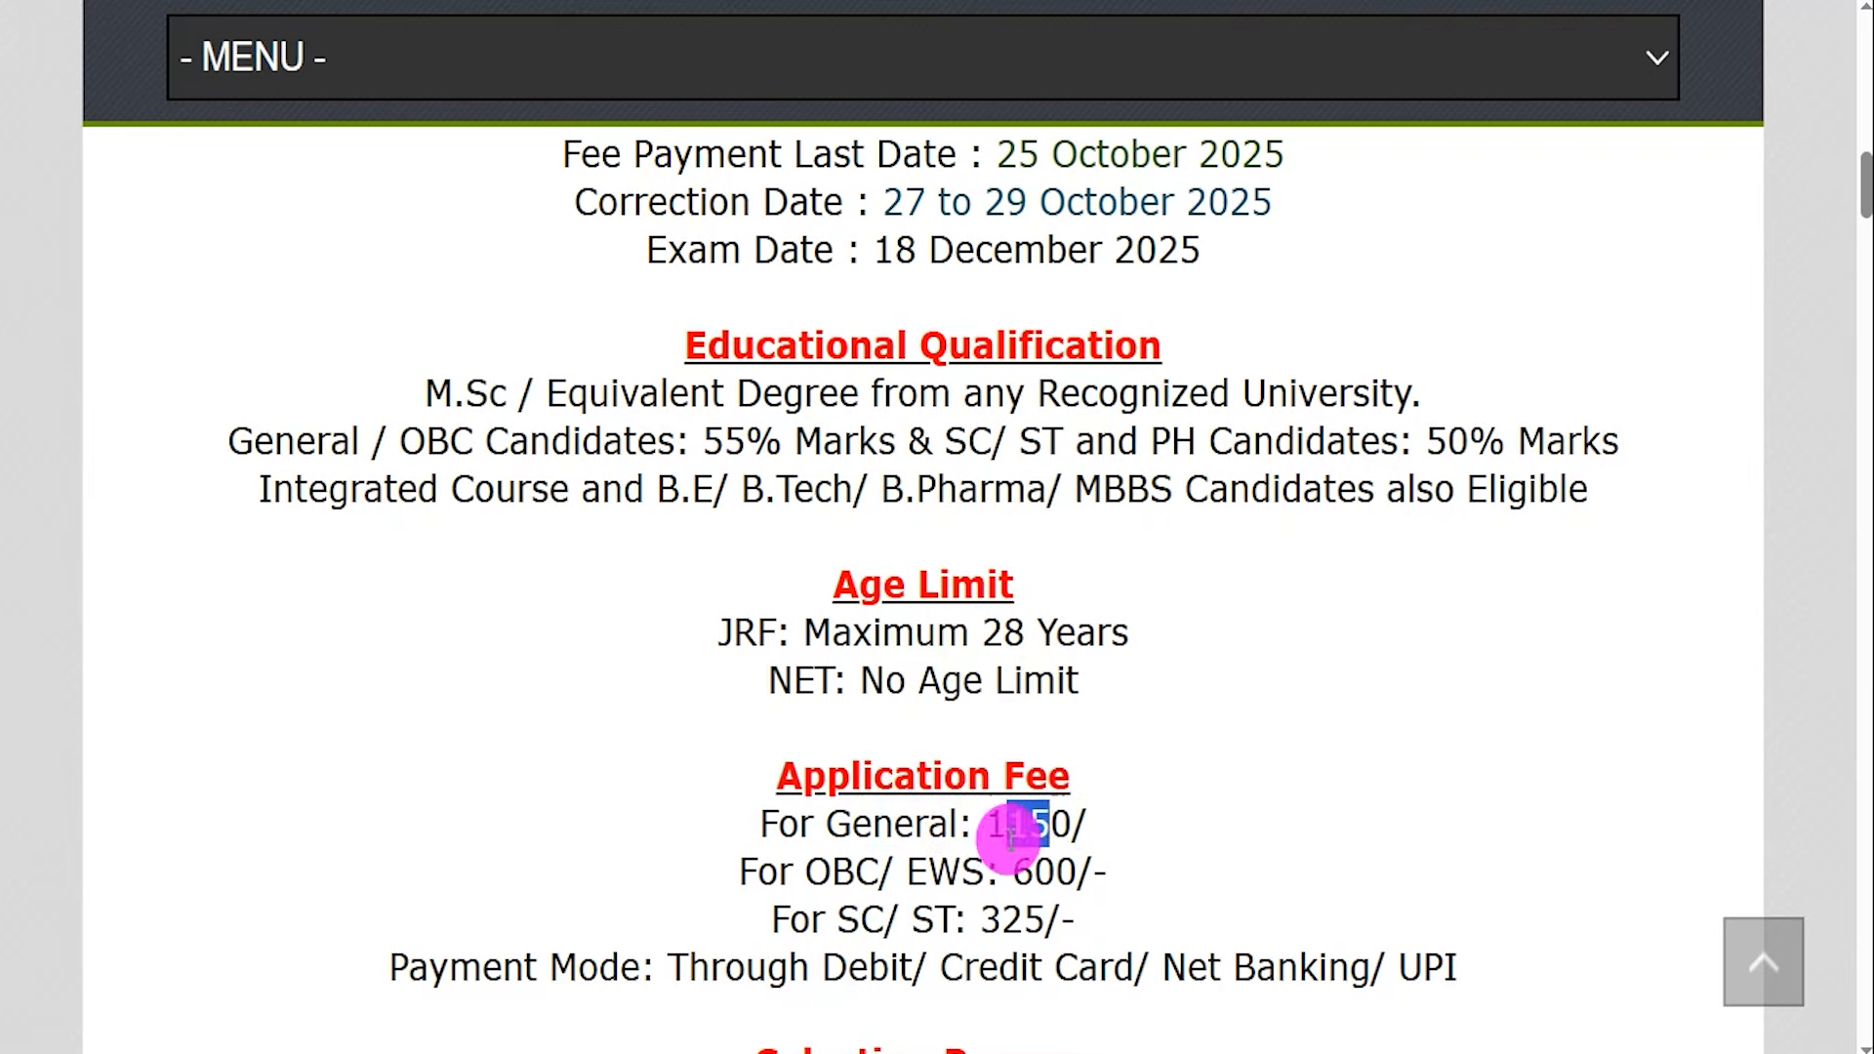
drag(832, 872, 1050, 871)
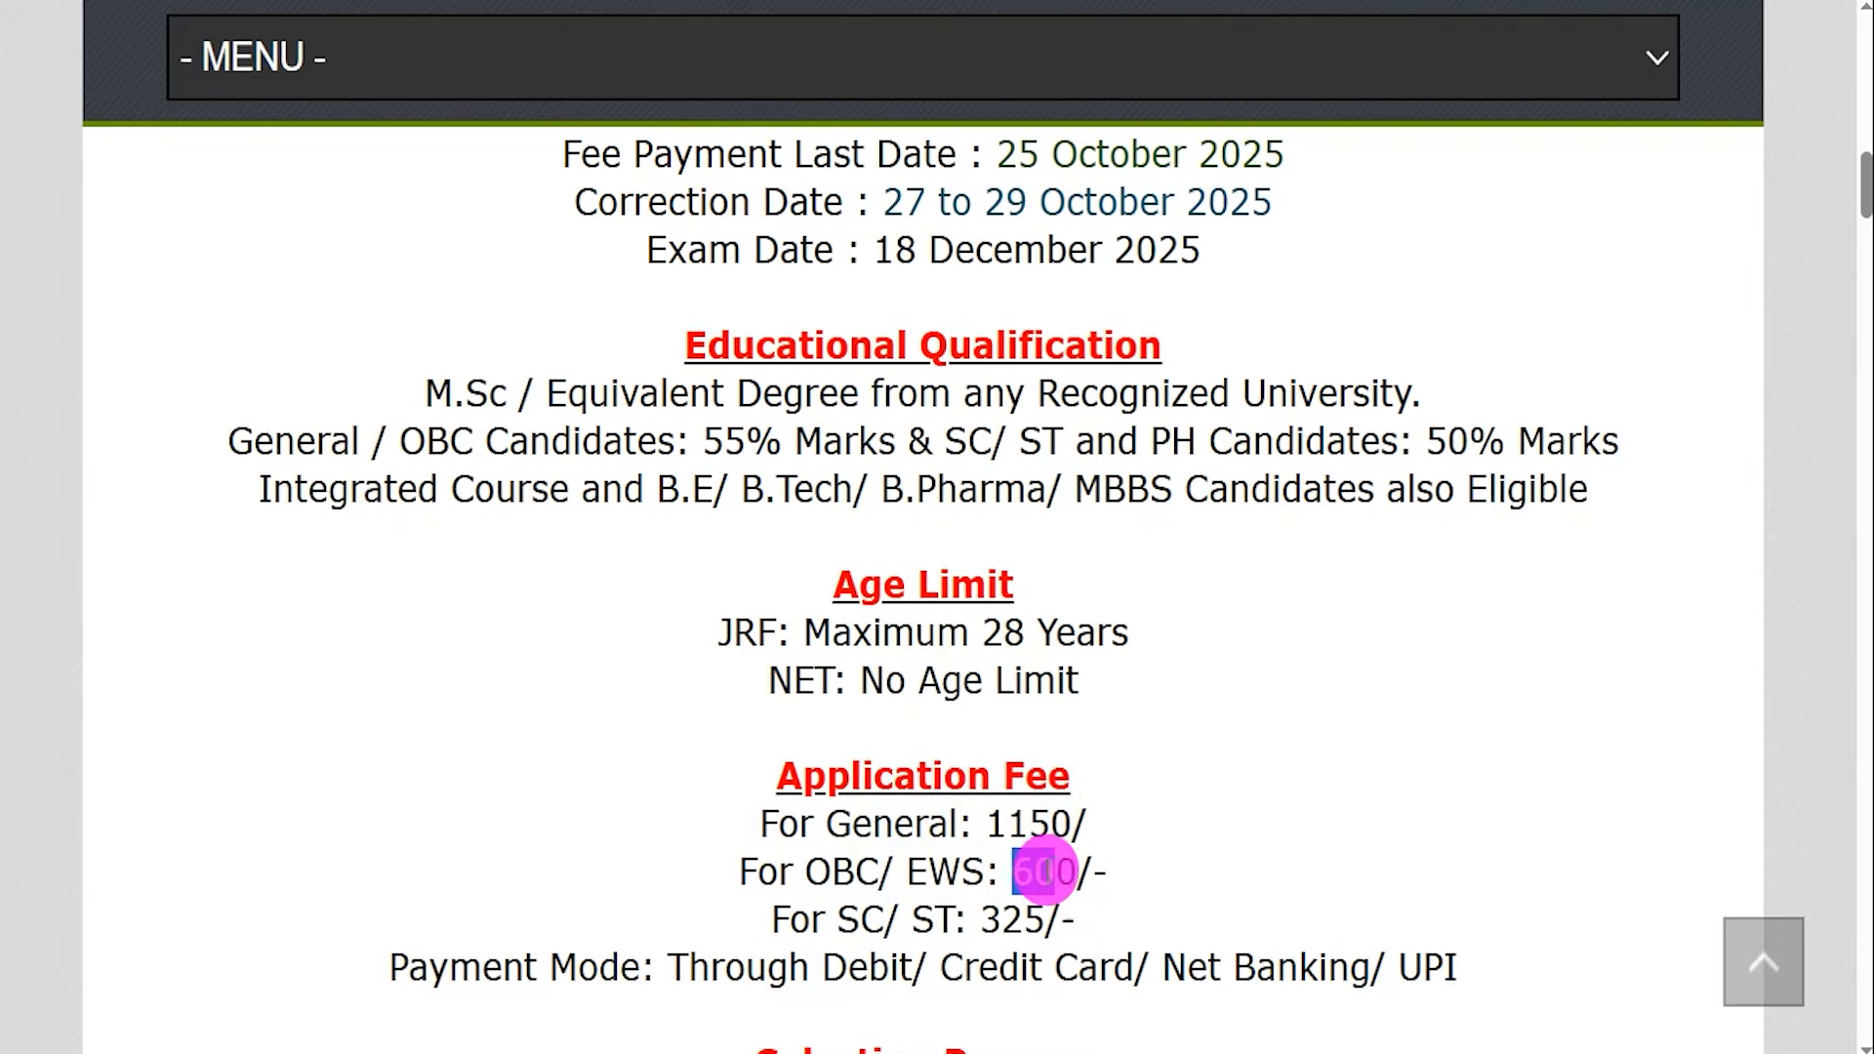
drag(840, 917, 913, 906)
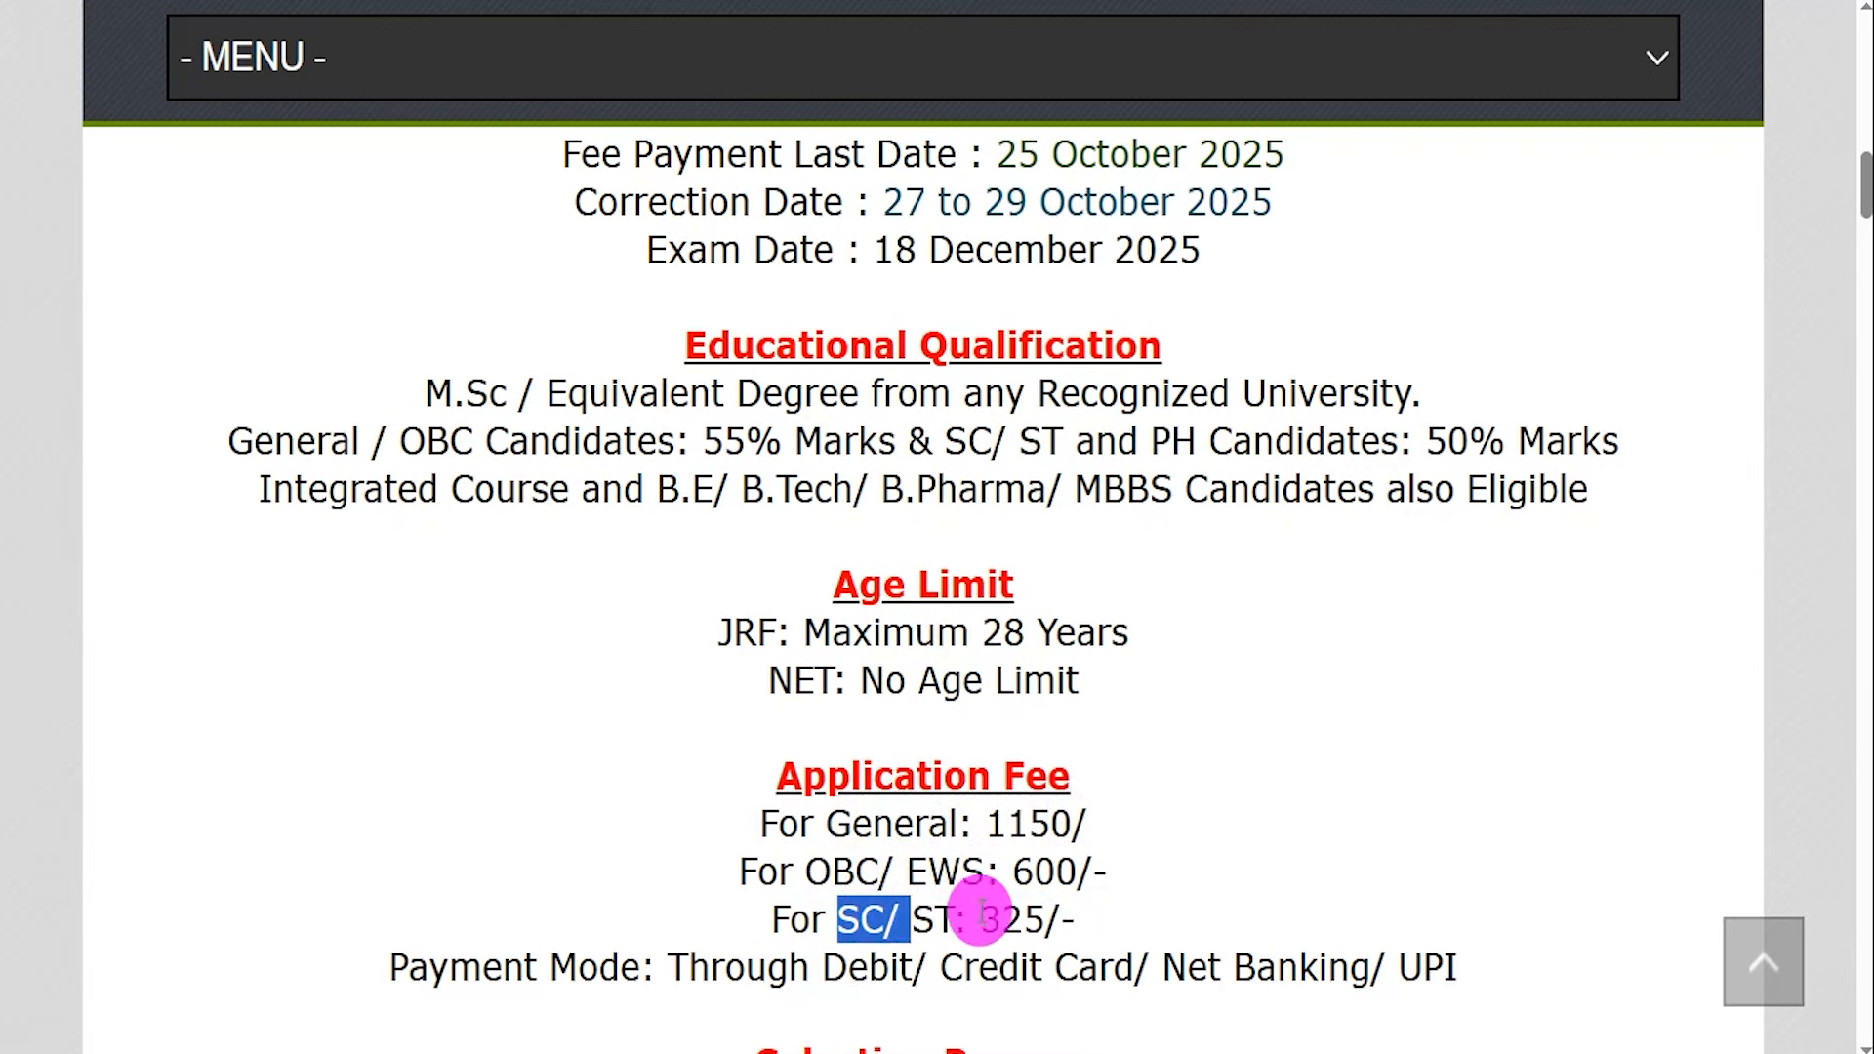
click(1012, 917)
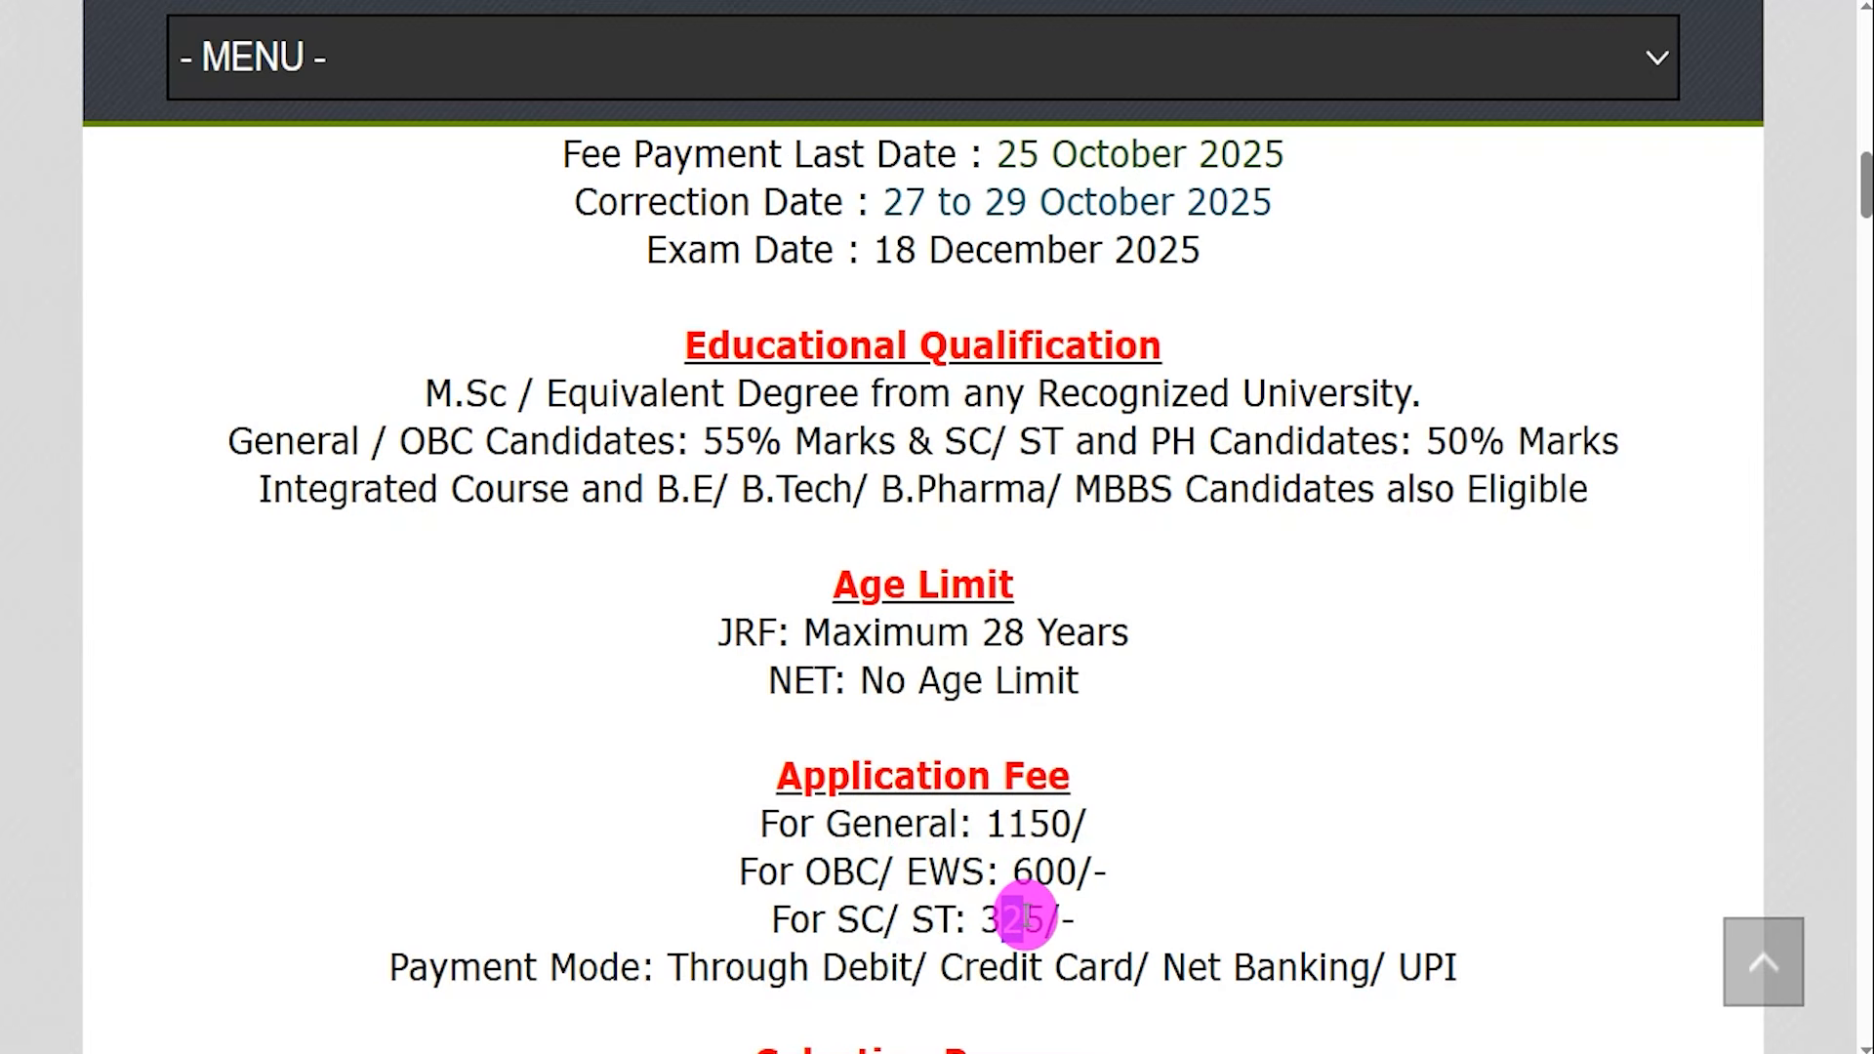
Scroll on and highlight the accepted payment modes and the Online apply mode.
scroll(1023, 918, down, 2)
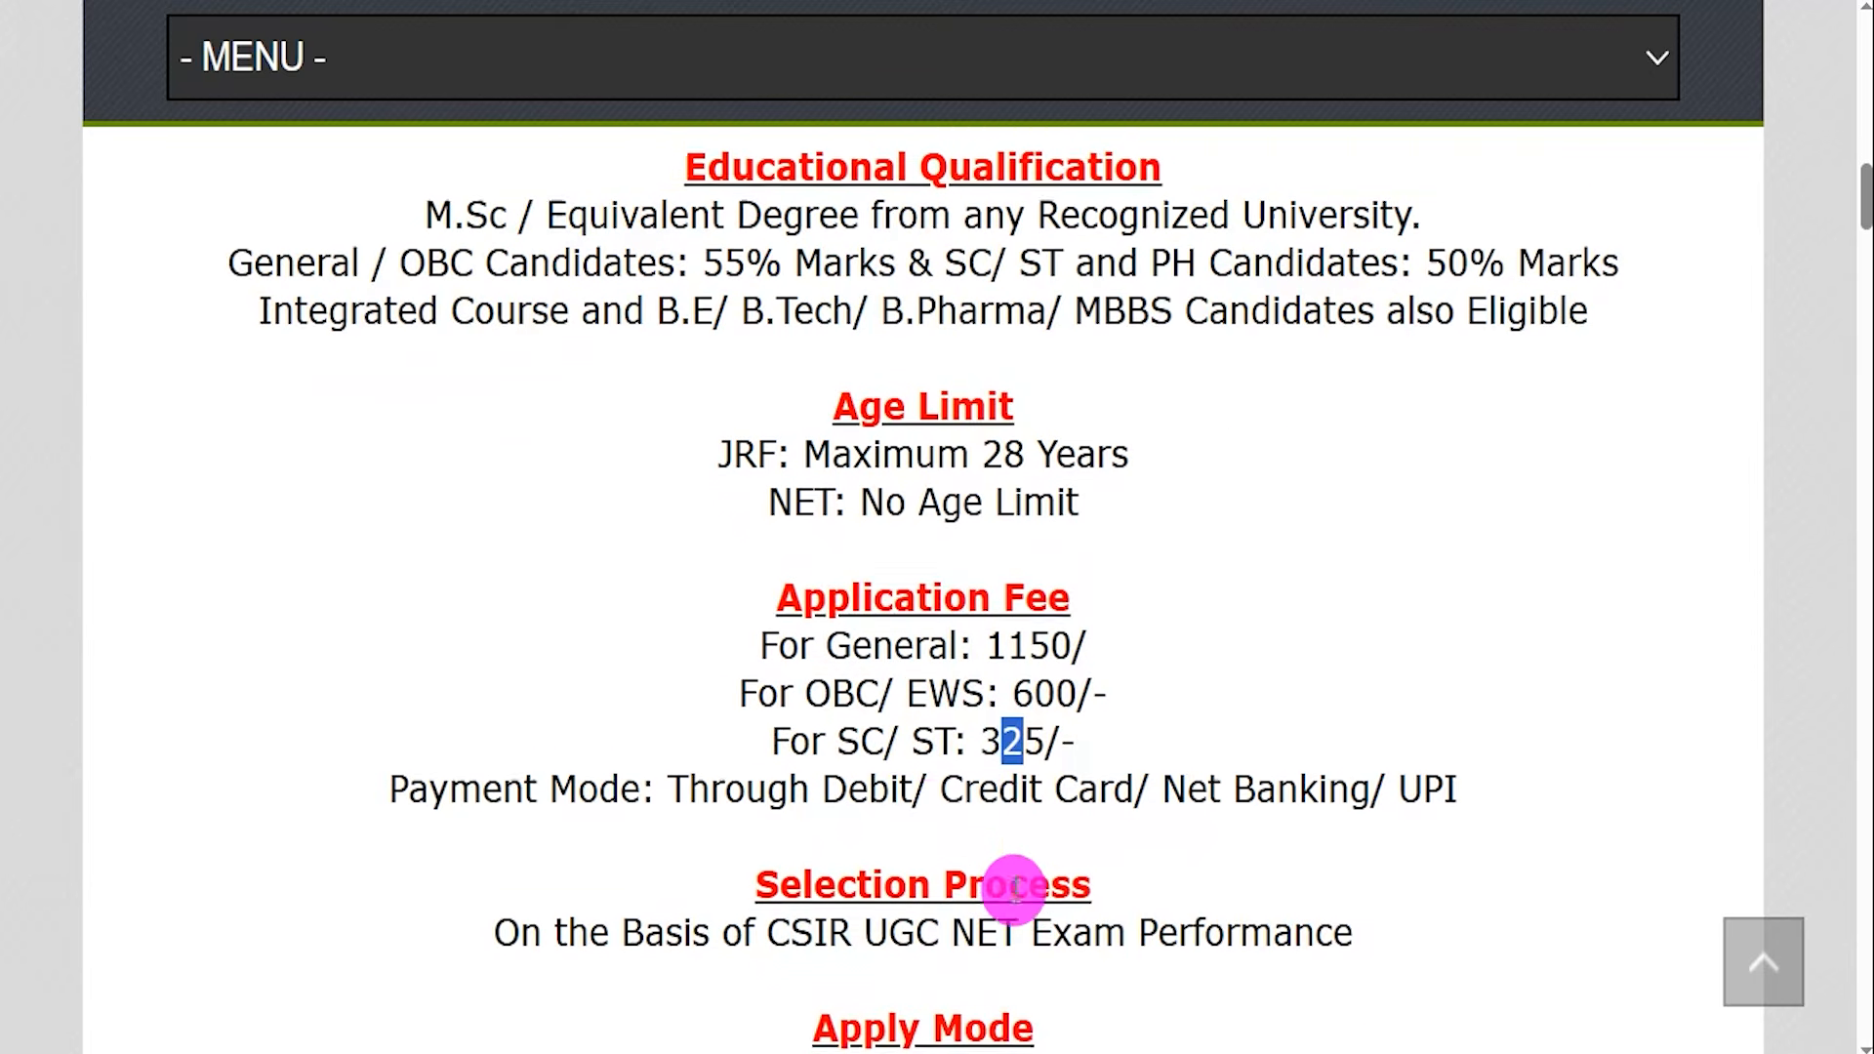
drag(768, 736, 1141, 739)
scroll(1098, 722, down, 3)
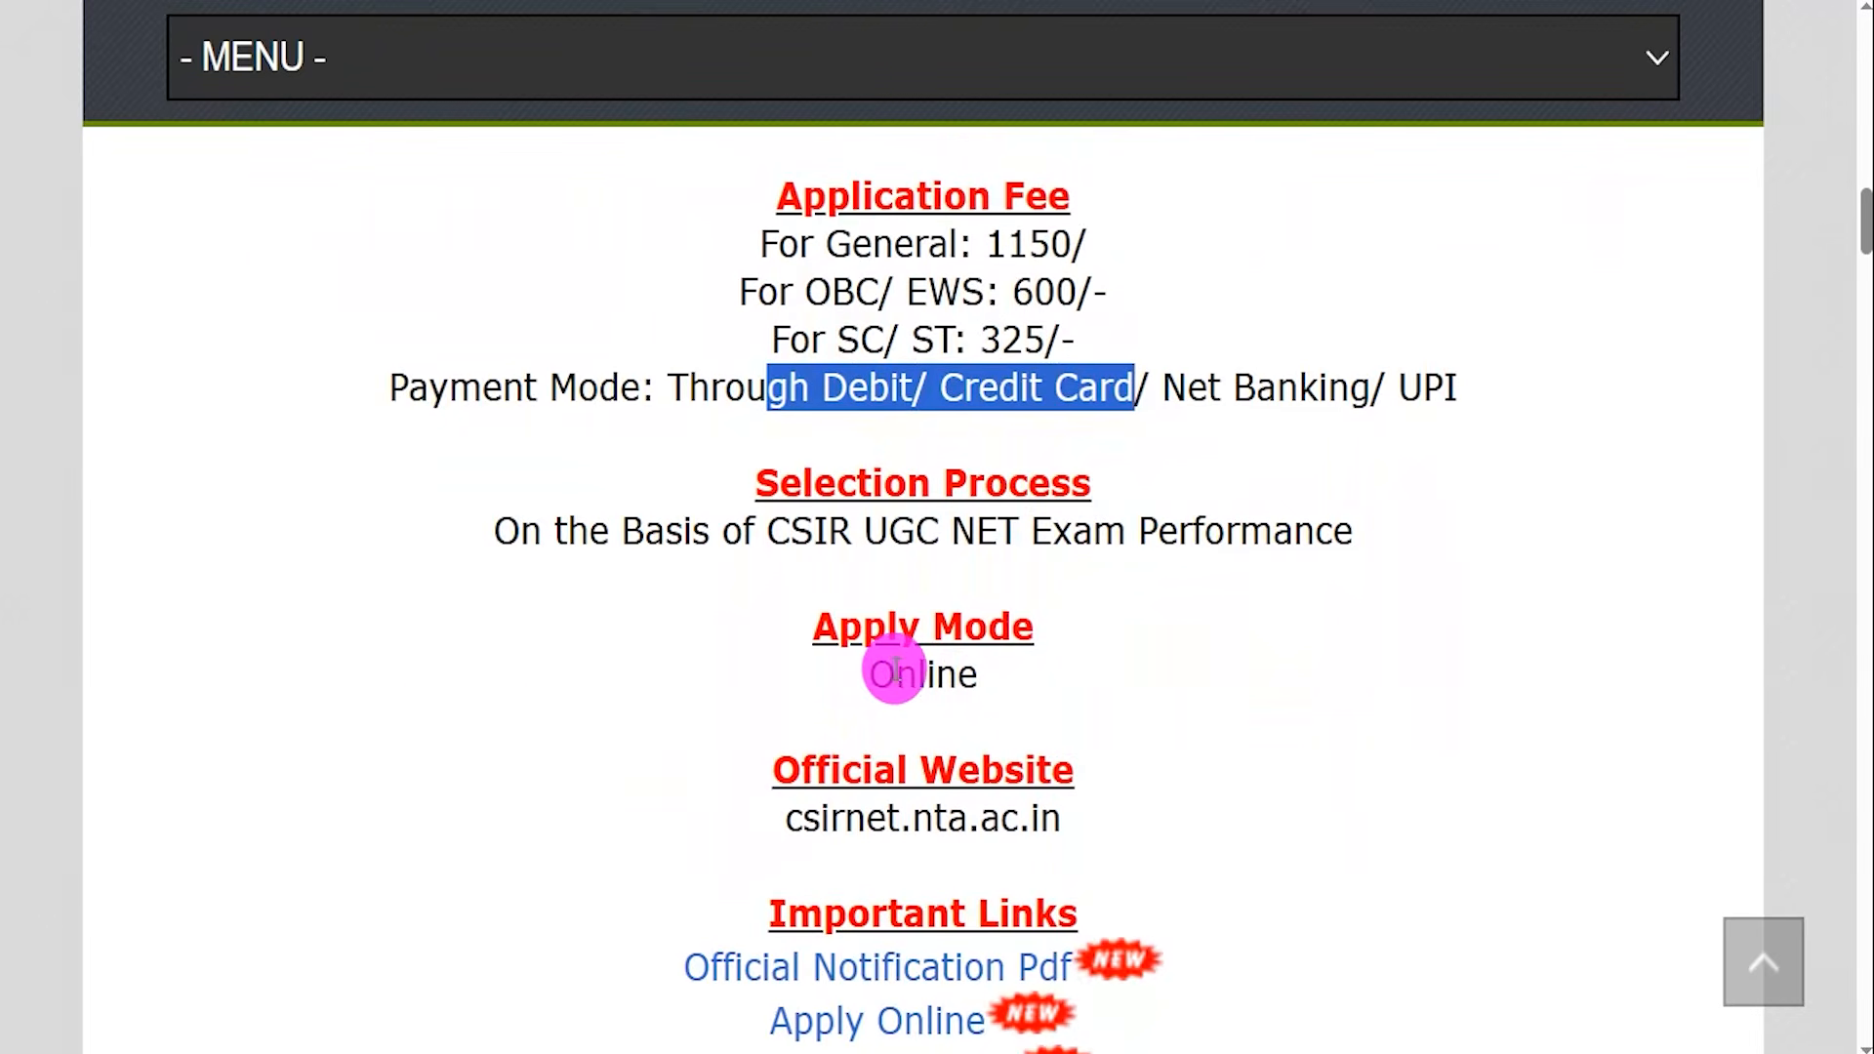
drag(878, 672, 973, 673)
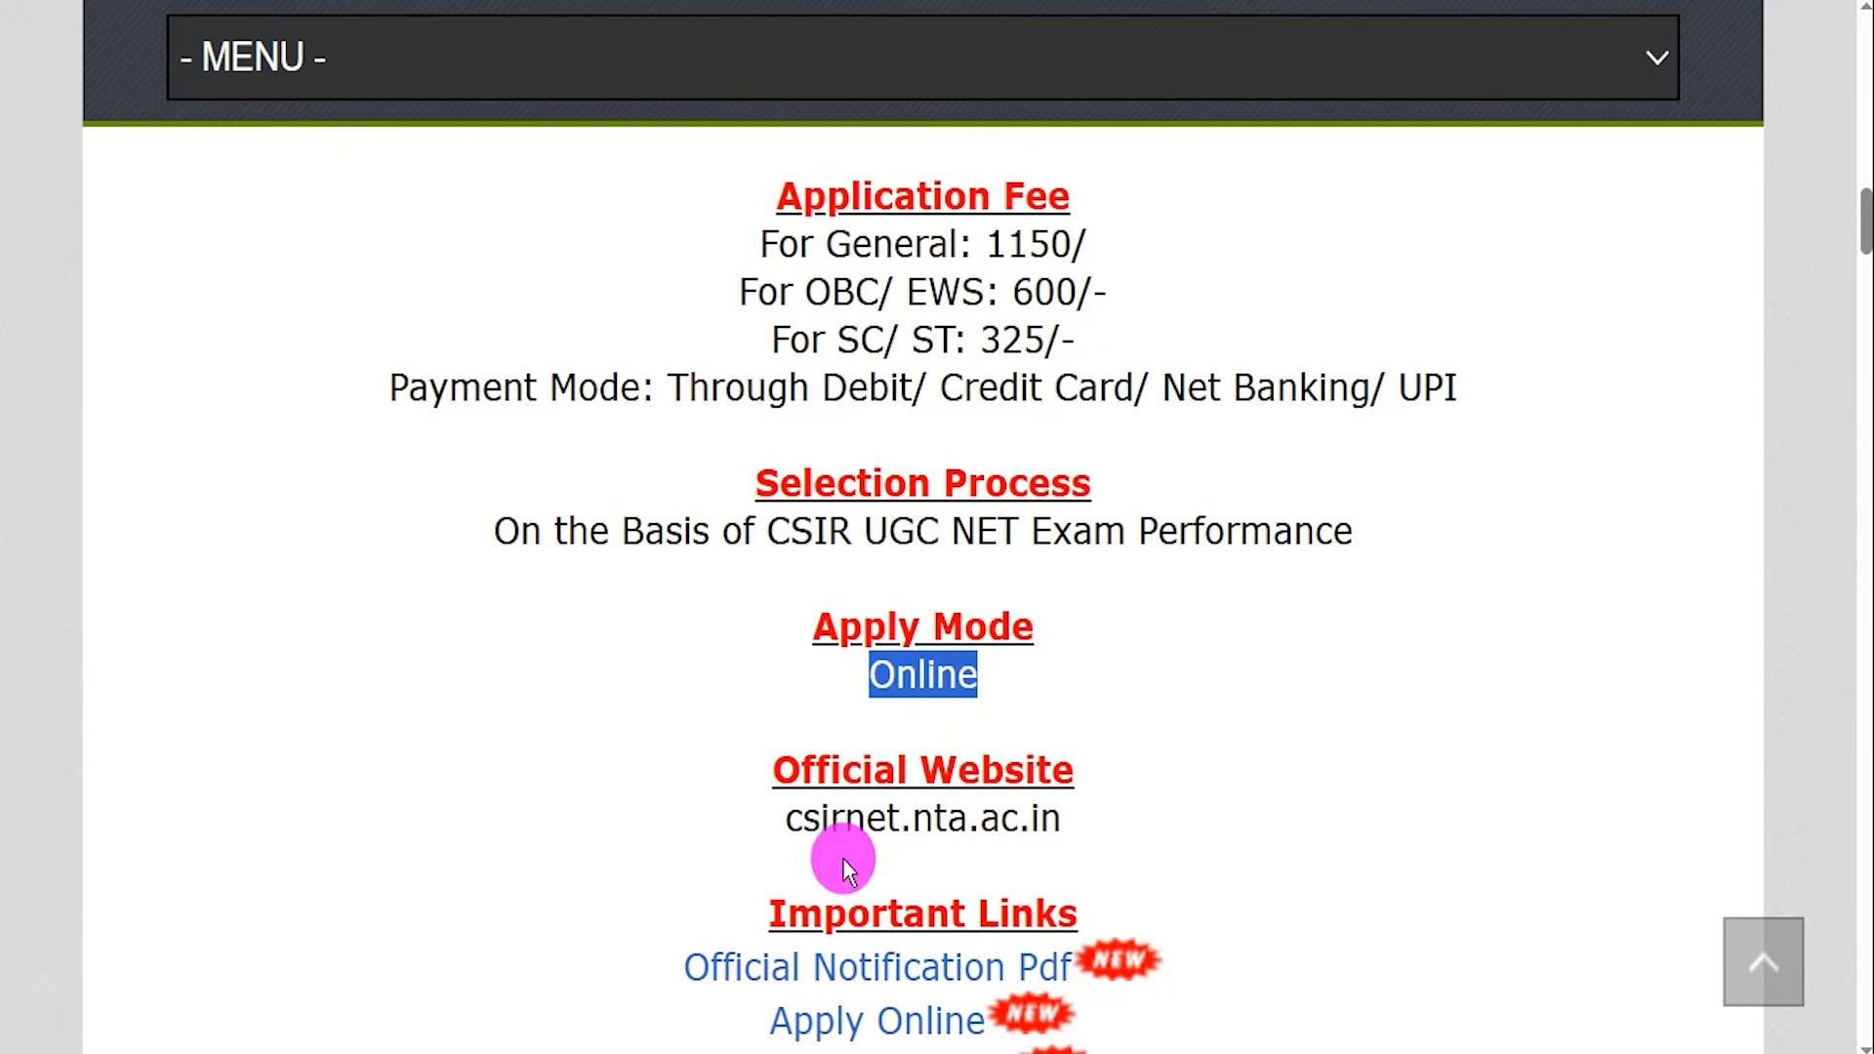
Highlight the official website address, then open the Official Notification Pdf link and scroll to its cover page.
scroll(953, 795, down, 1)
drag(786, 797, 1065, 798)
drag(648, 845, 1015, 856)
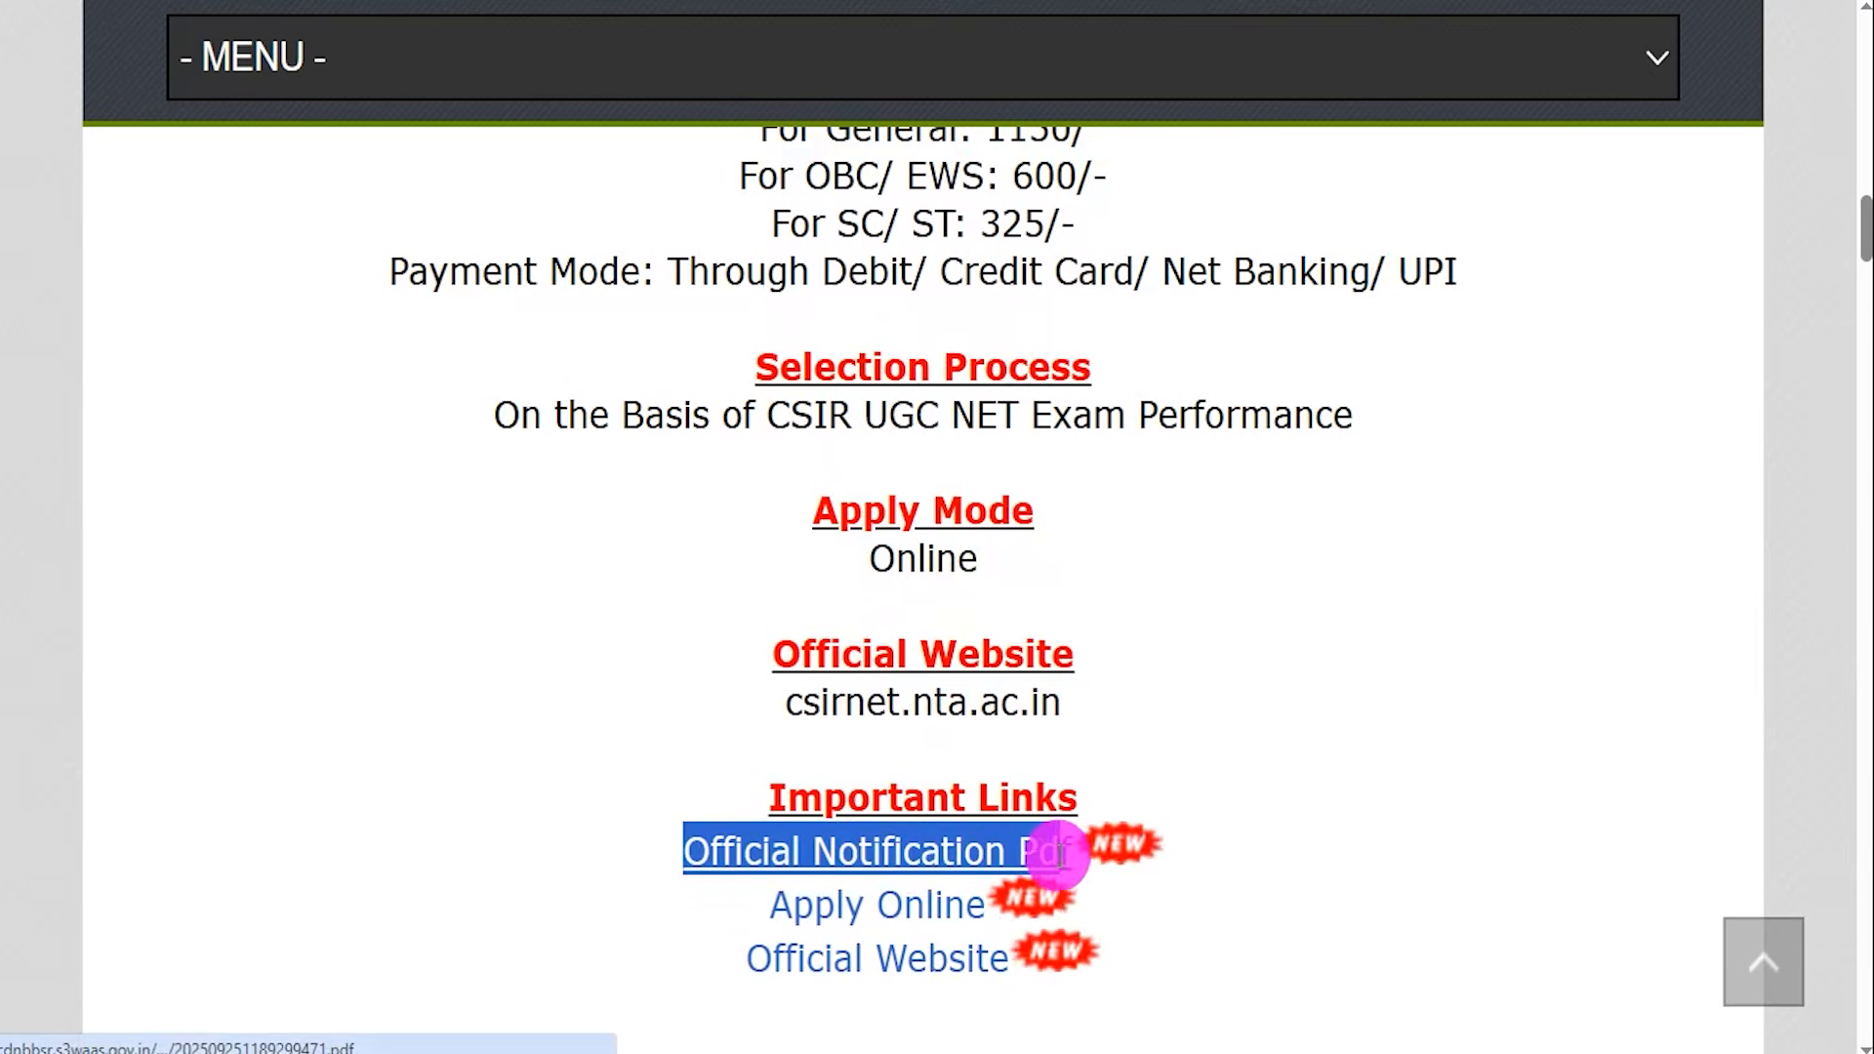
click(837, 838)
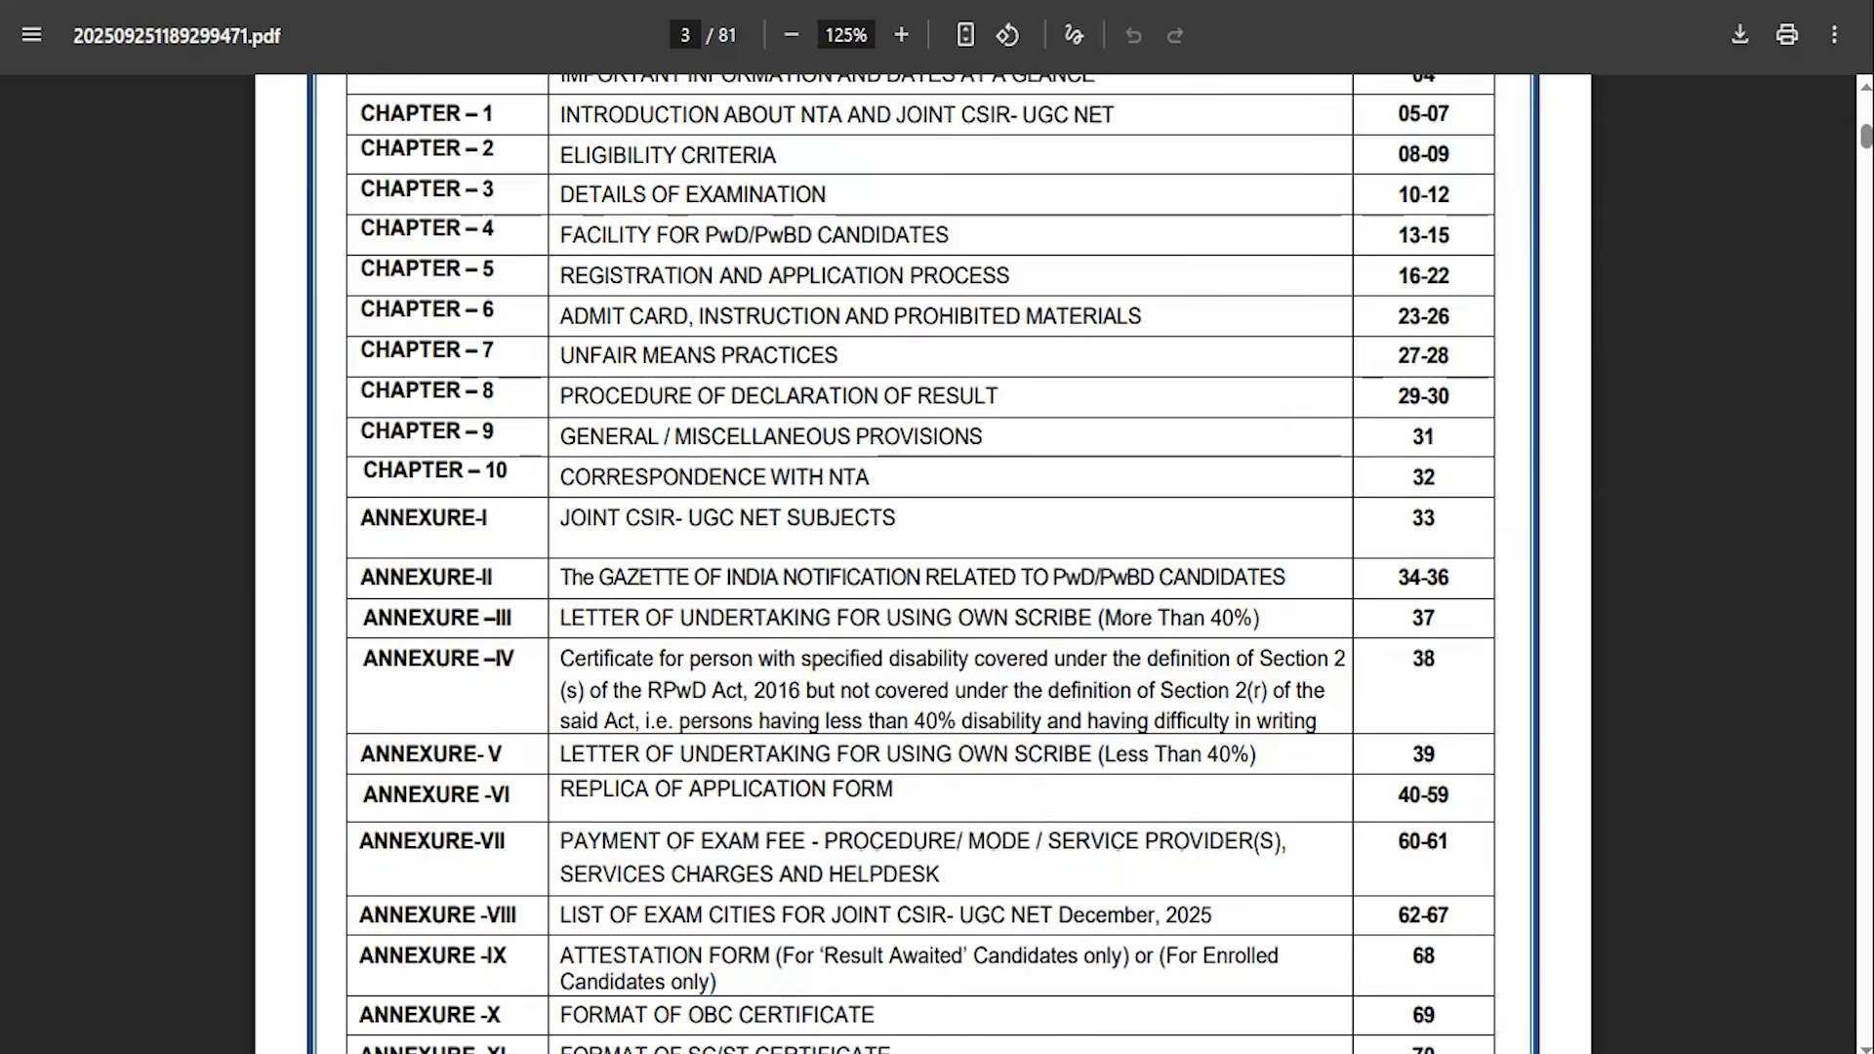
scroll(804, 500, up, 15)
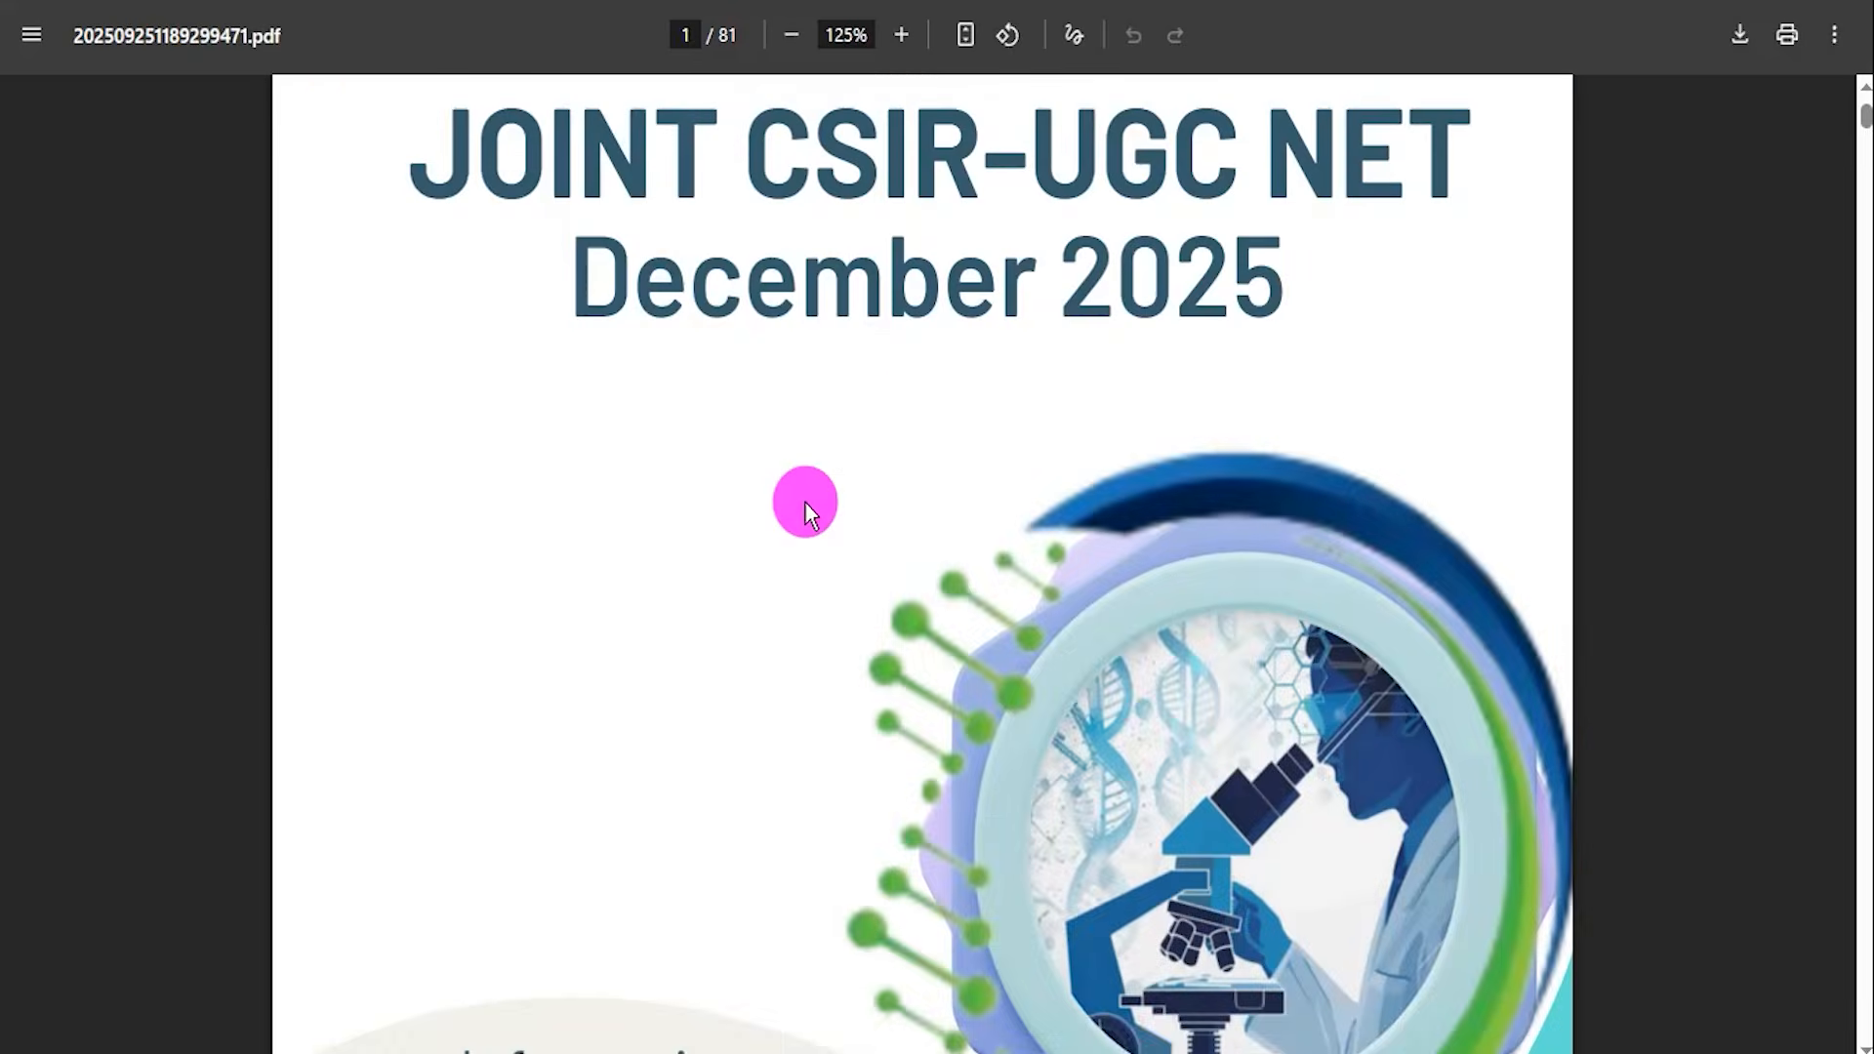
Scroll through the notification PDF's opening pages to the Important Information and Dates at a Glance page.
scroll(802, 504, down, 5)
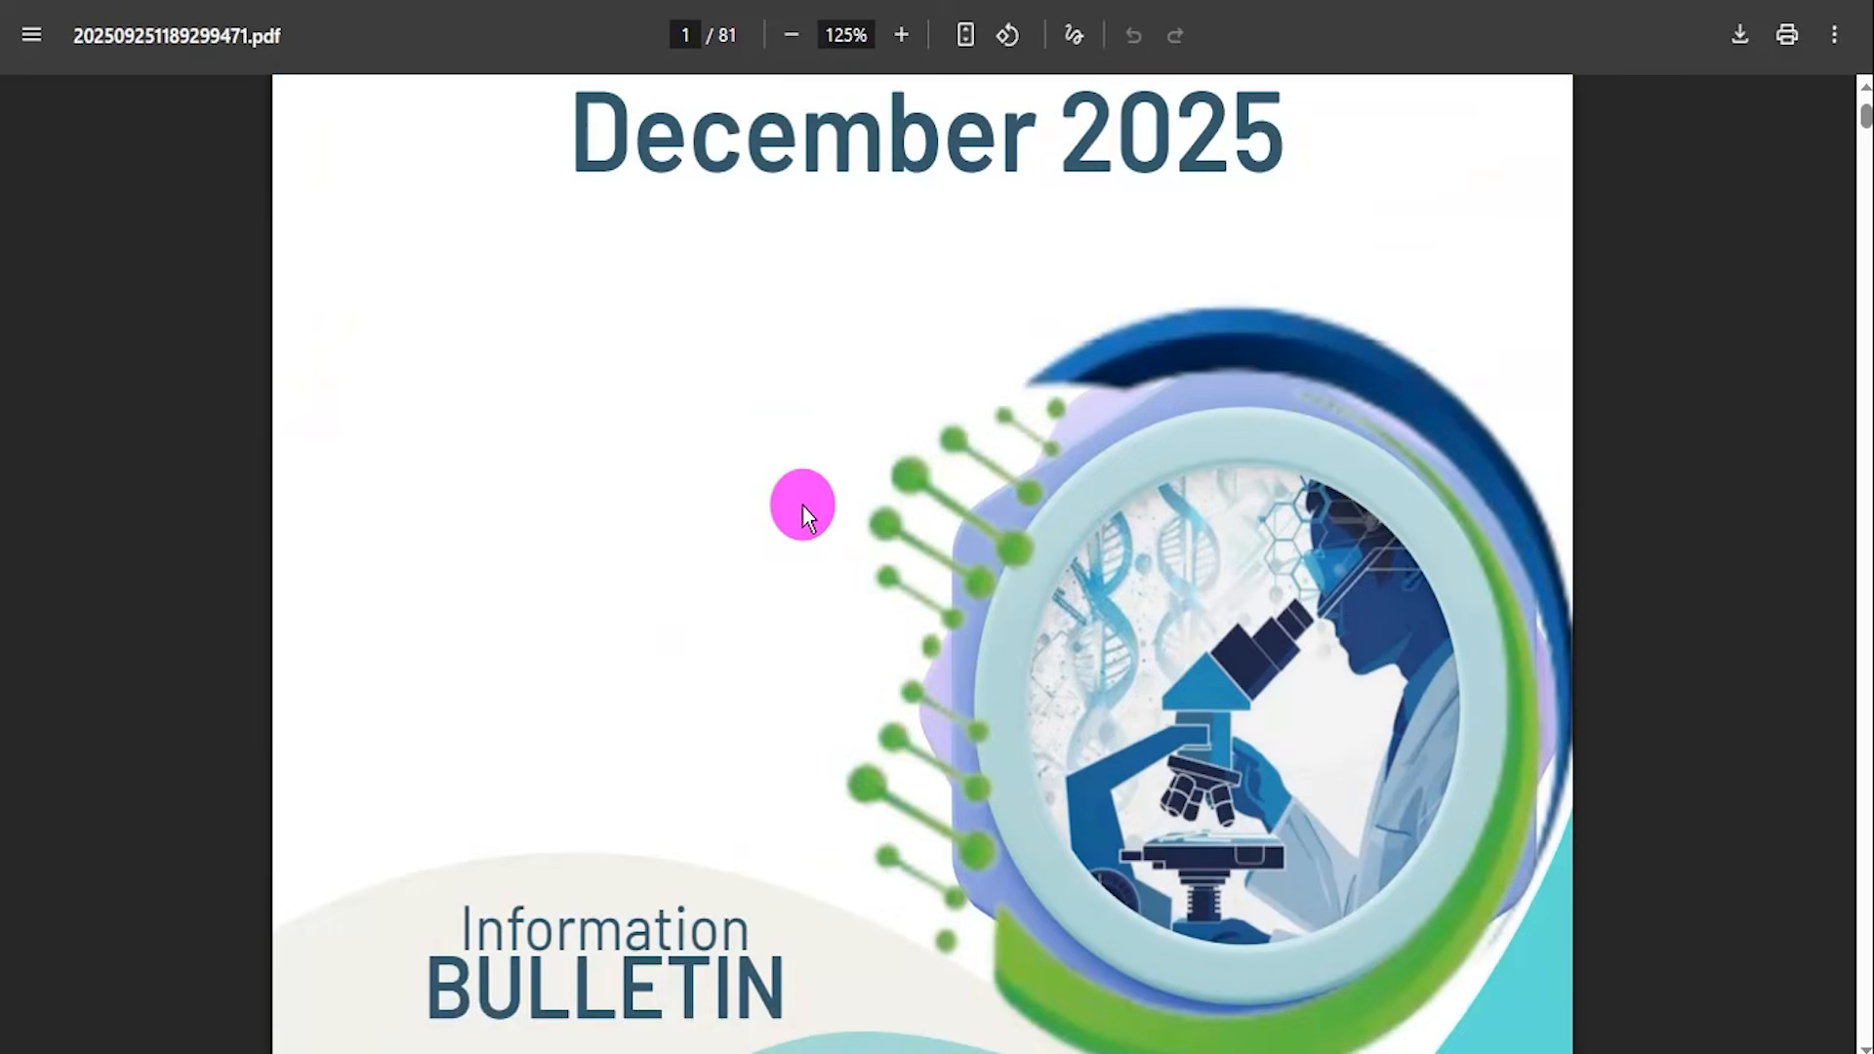
scroll(802, 506, down, 10)
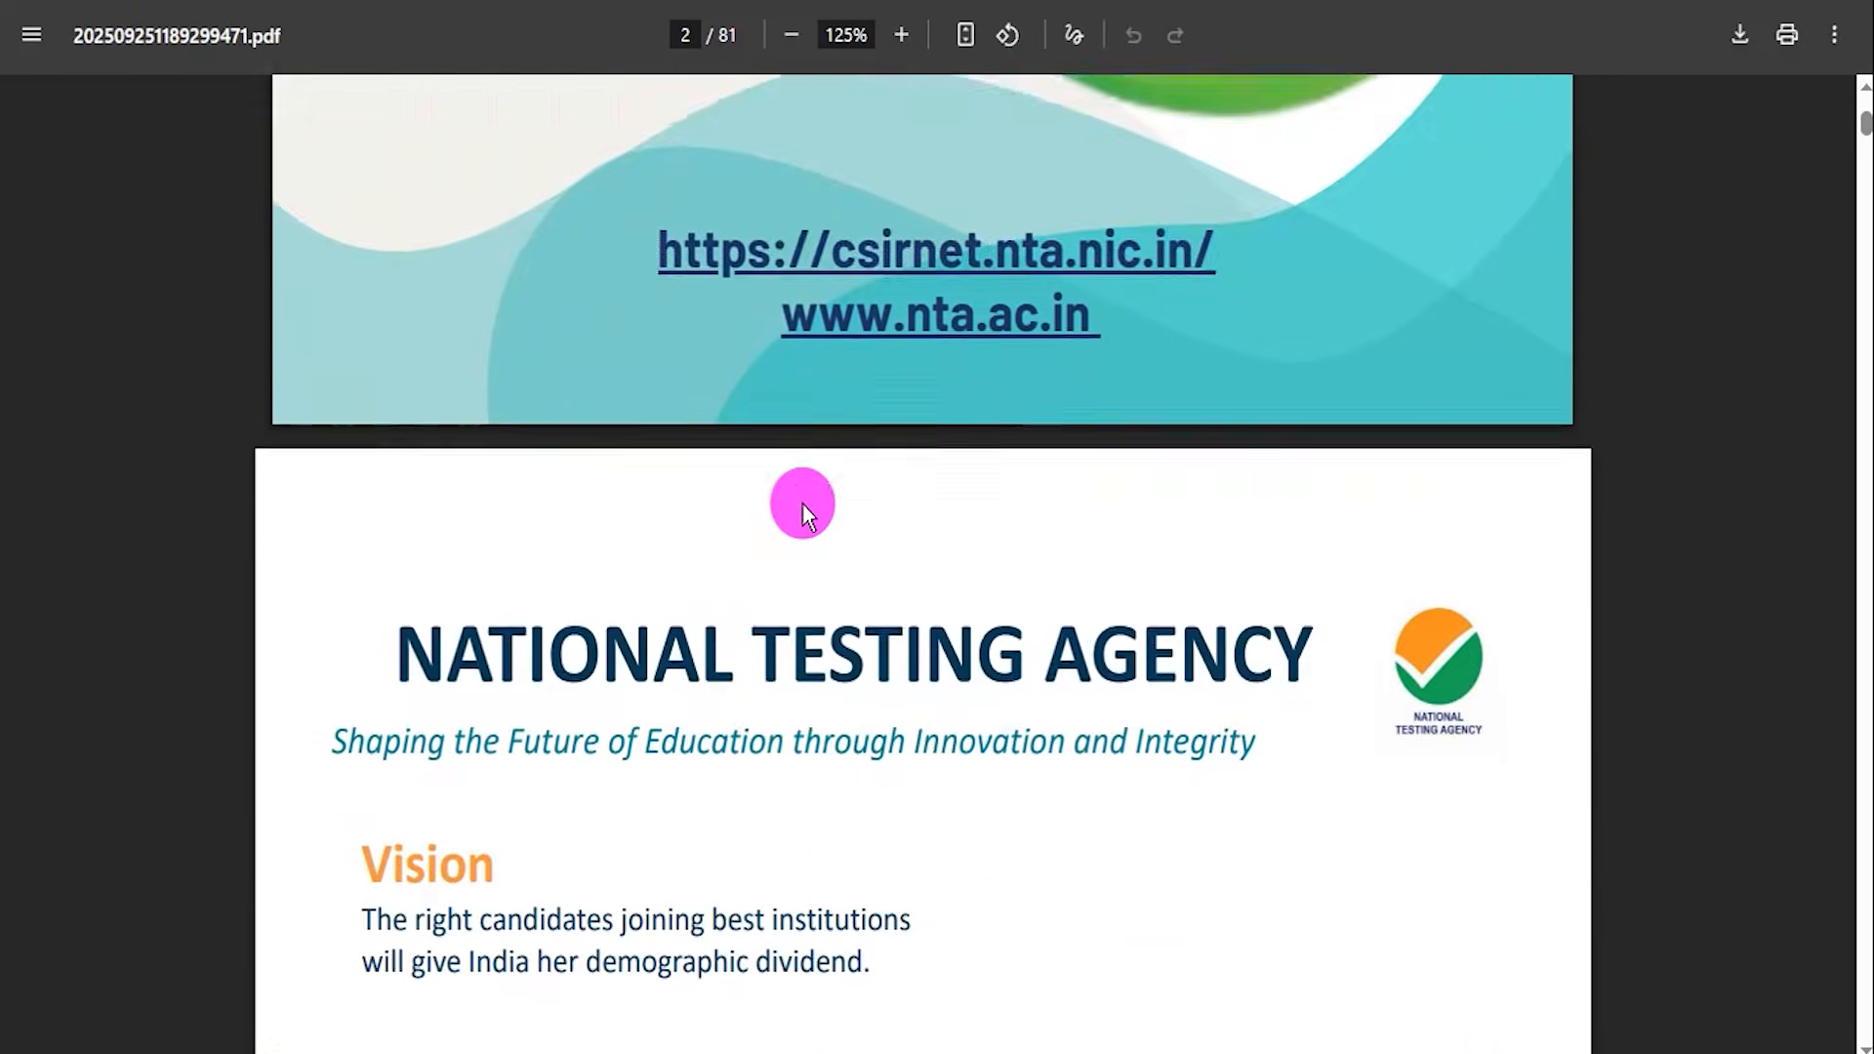
scroll(804, 501, down, 20)
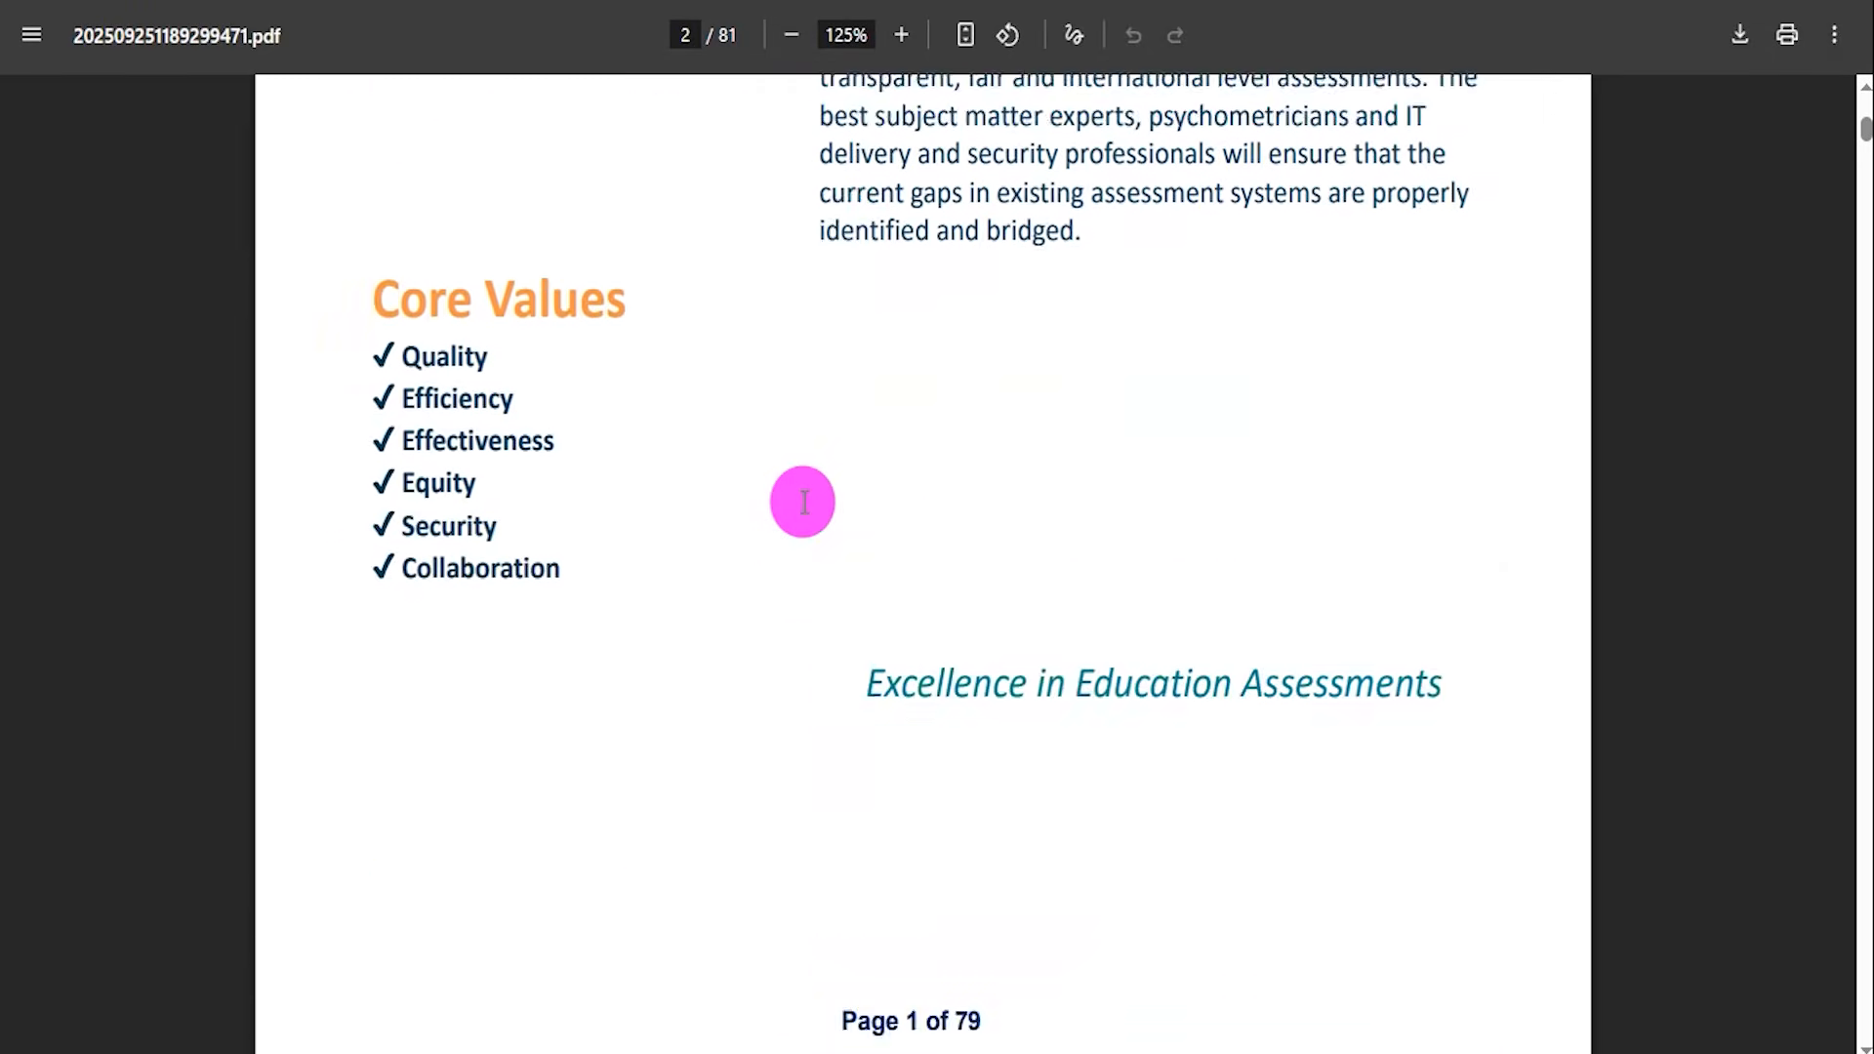
scroll(804, 502, down, 3)
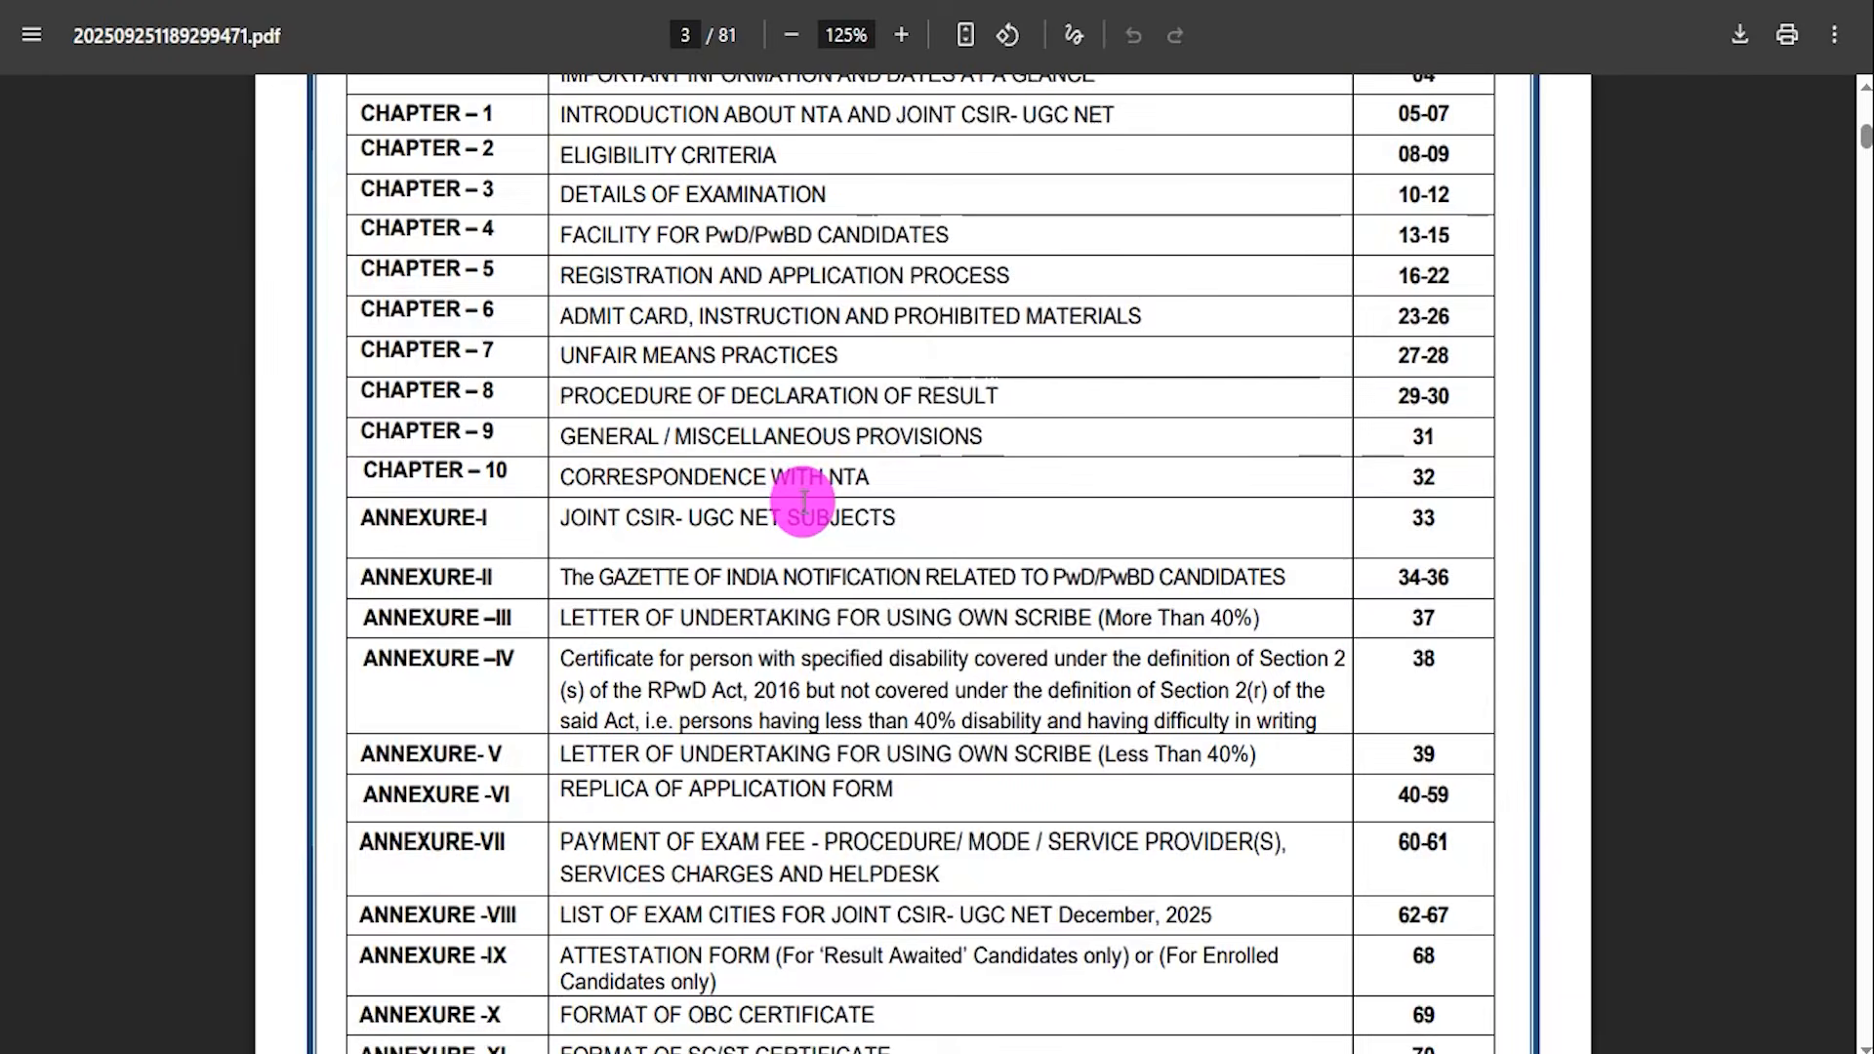
scroll(804, 501, down, 15)
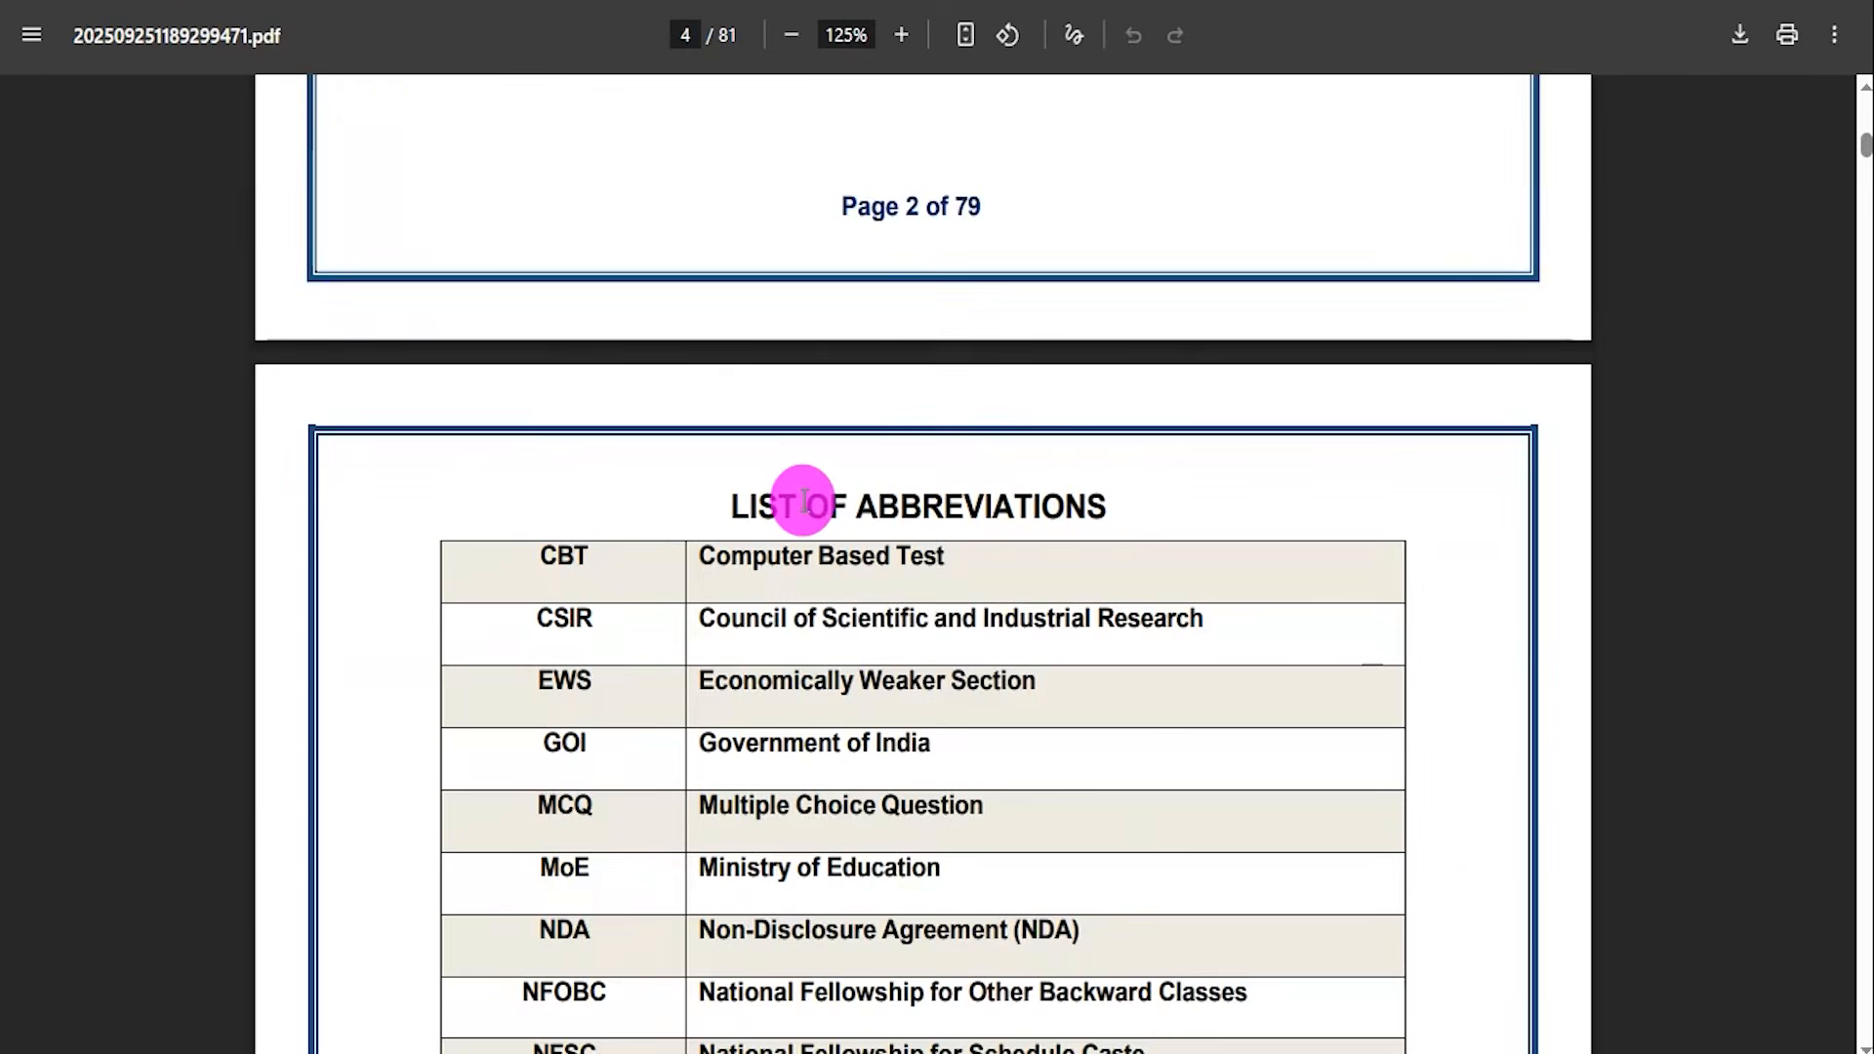
scroll(804, 500, down, 20)
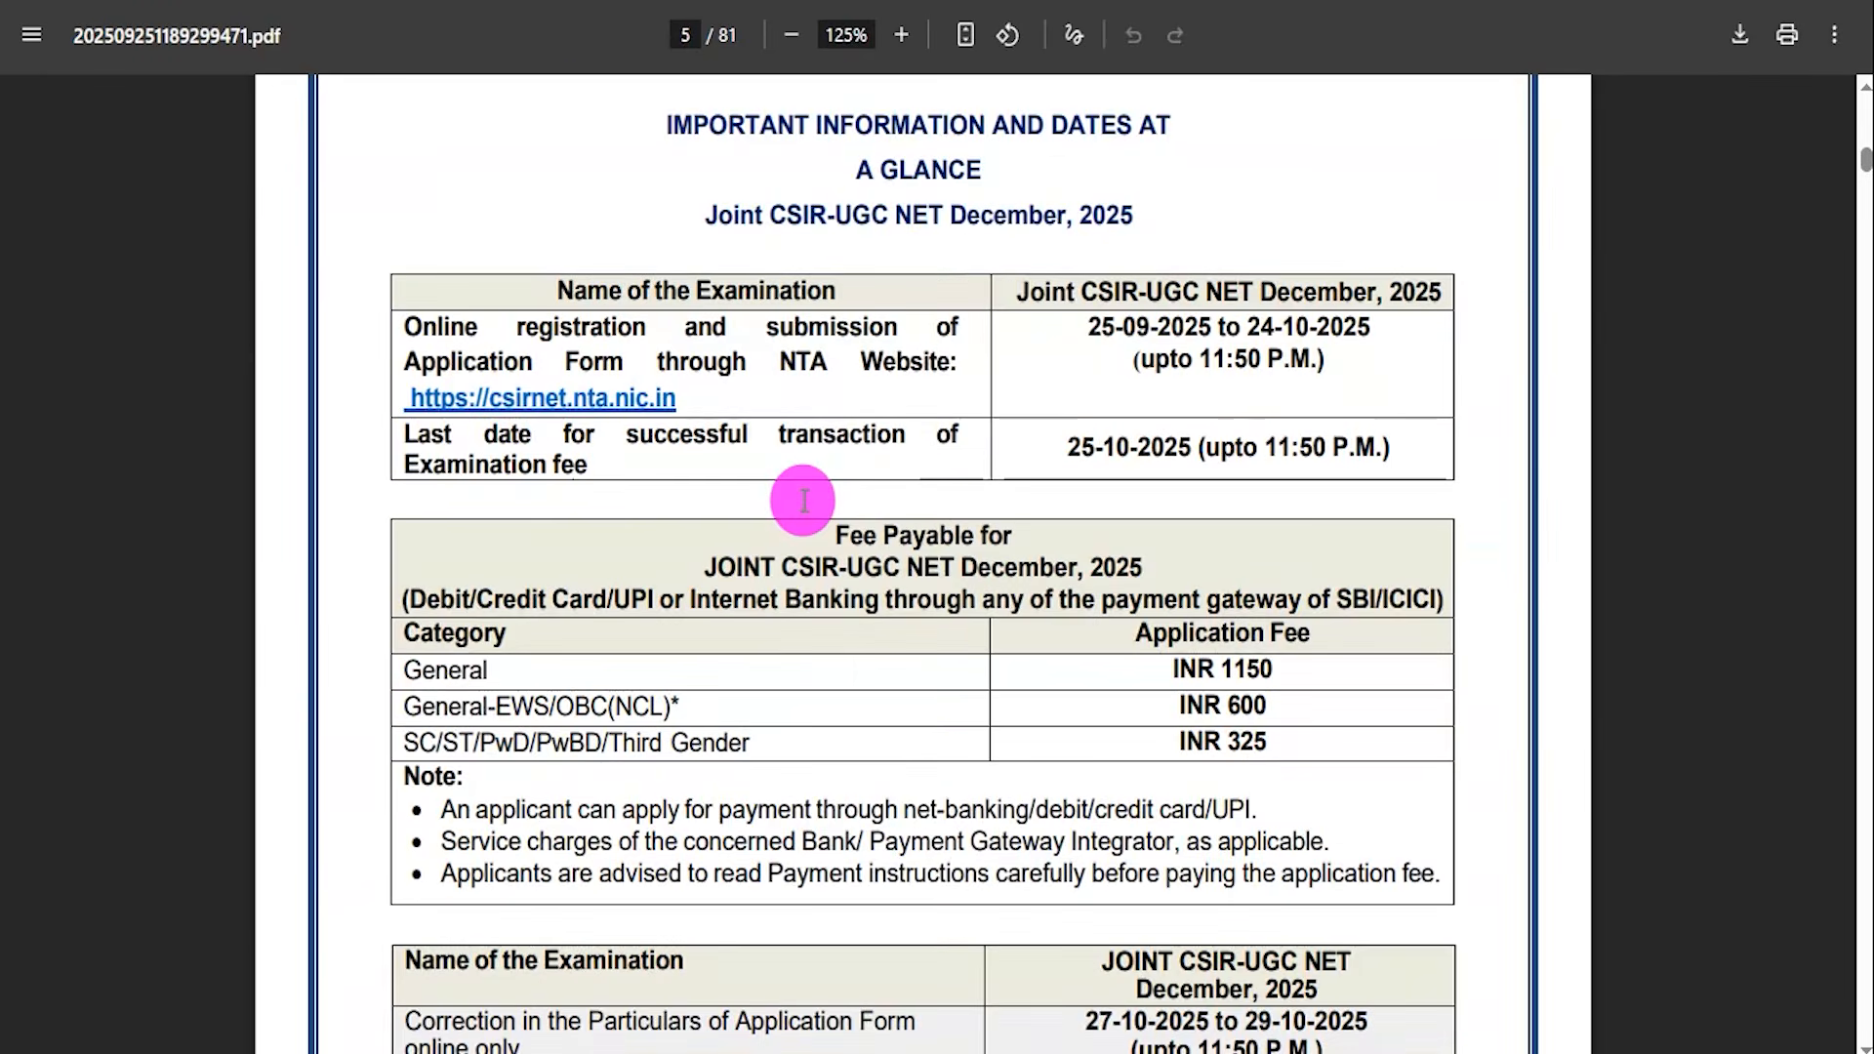
Highlight the online registration dates, the last fee transaction date and the category-wise application fees in the PDF.
drag(1088, 329, 1213, 364)
drag(1080, 449, 1290, 451)
scroll(1093, 586, down, 3)
drag(1202, 377, 1267, 381)
drag(1204, 417, 1266, 453)
scroll(958, 540, down, 4)
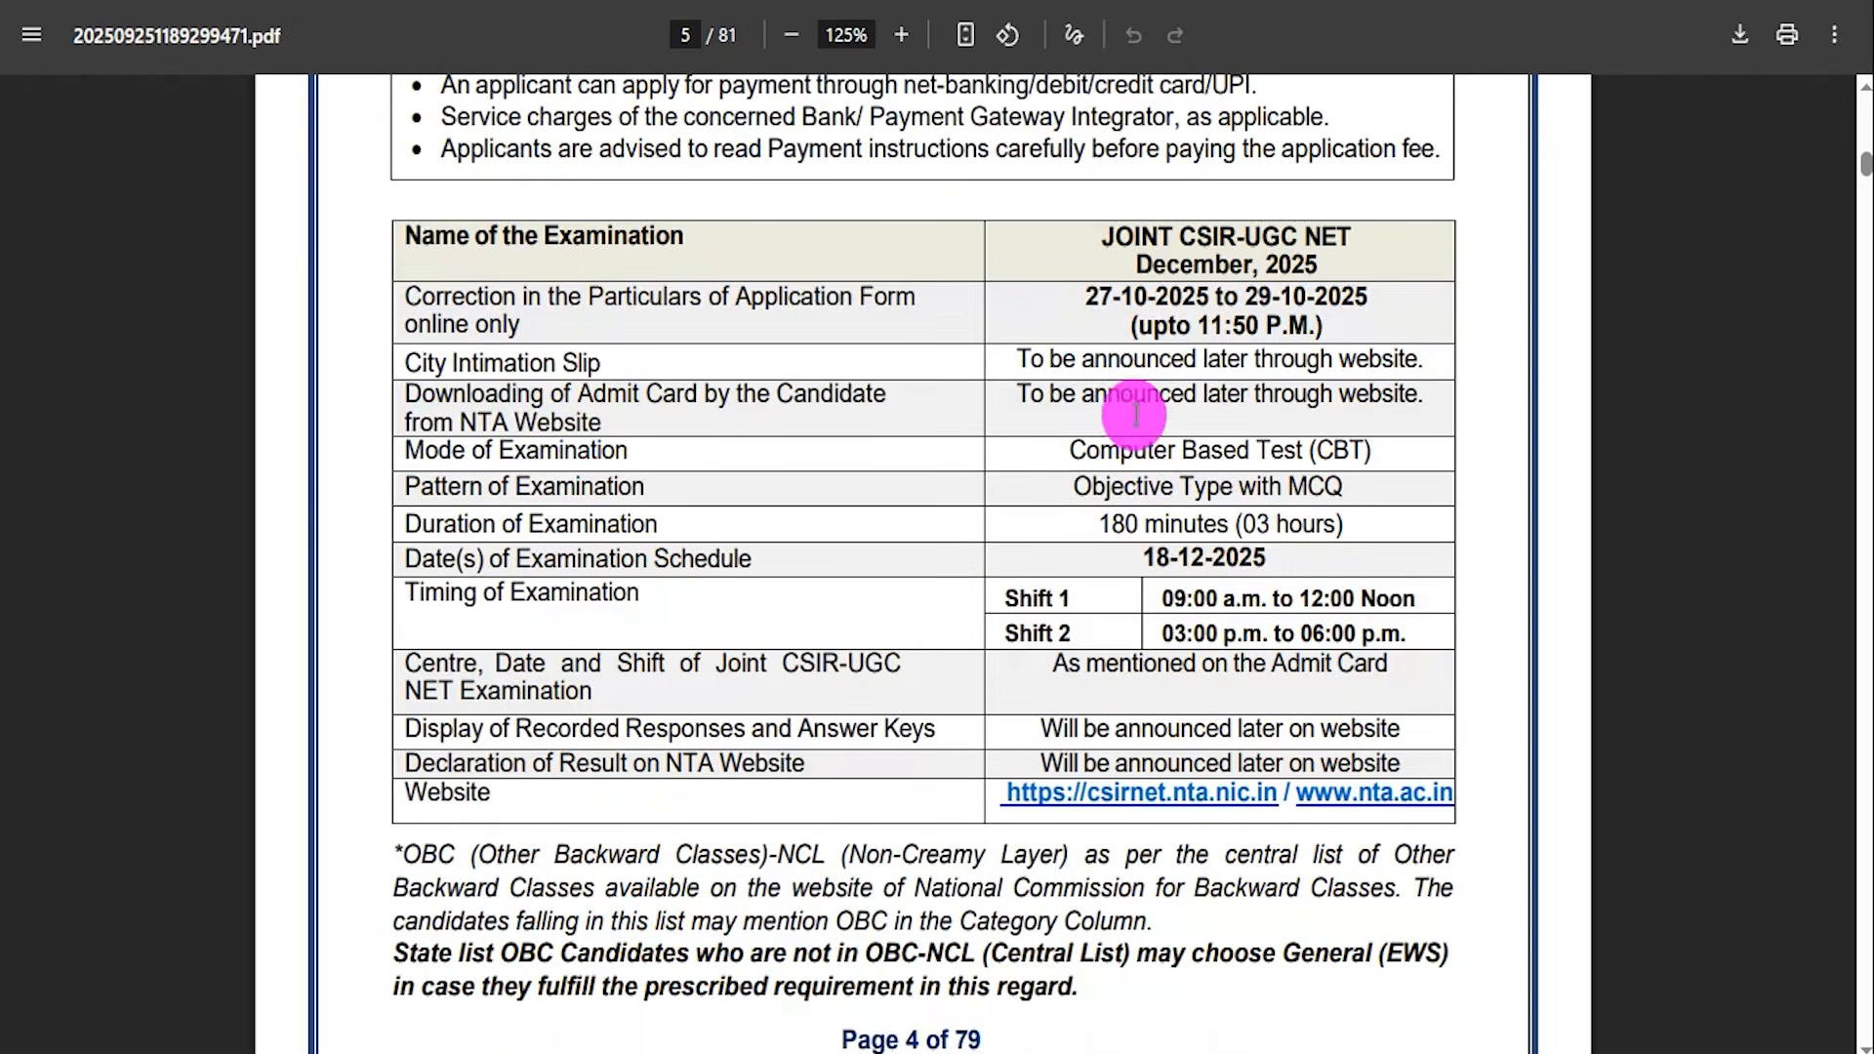
scroll(912, 505, down, 7)
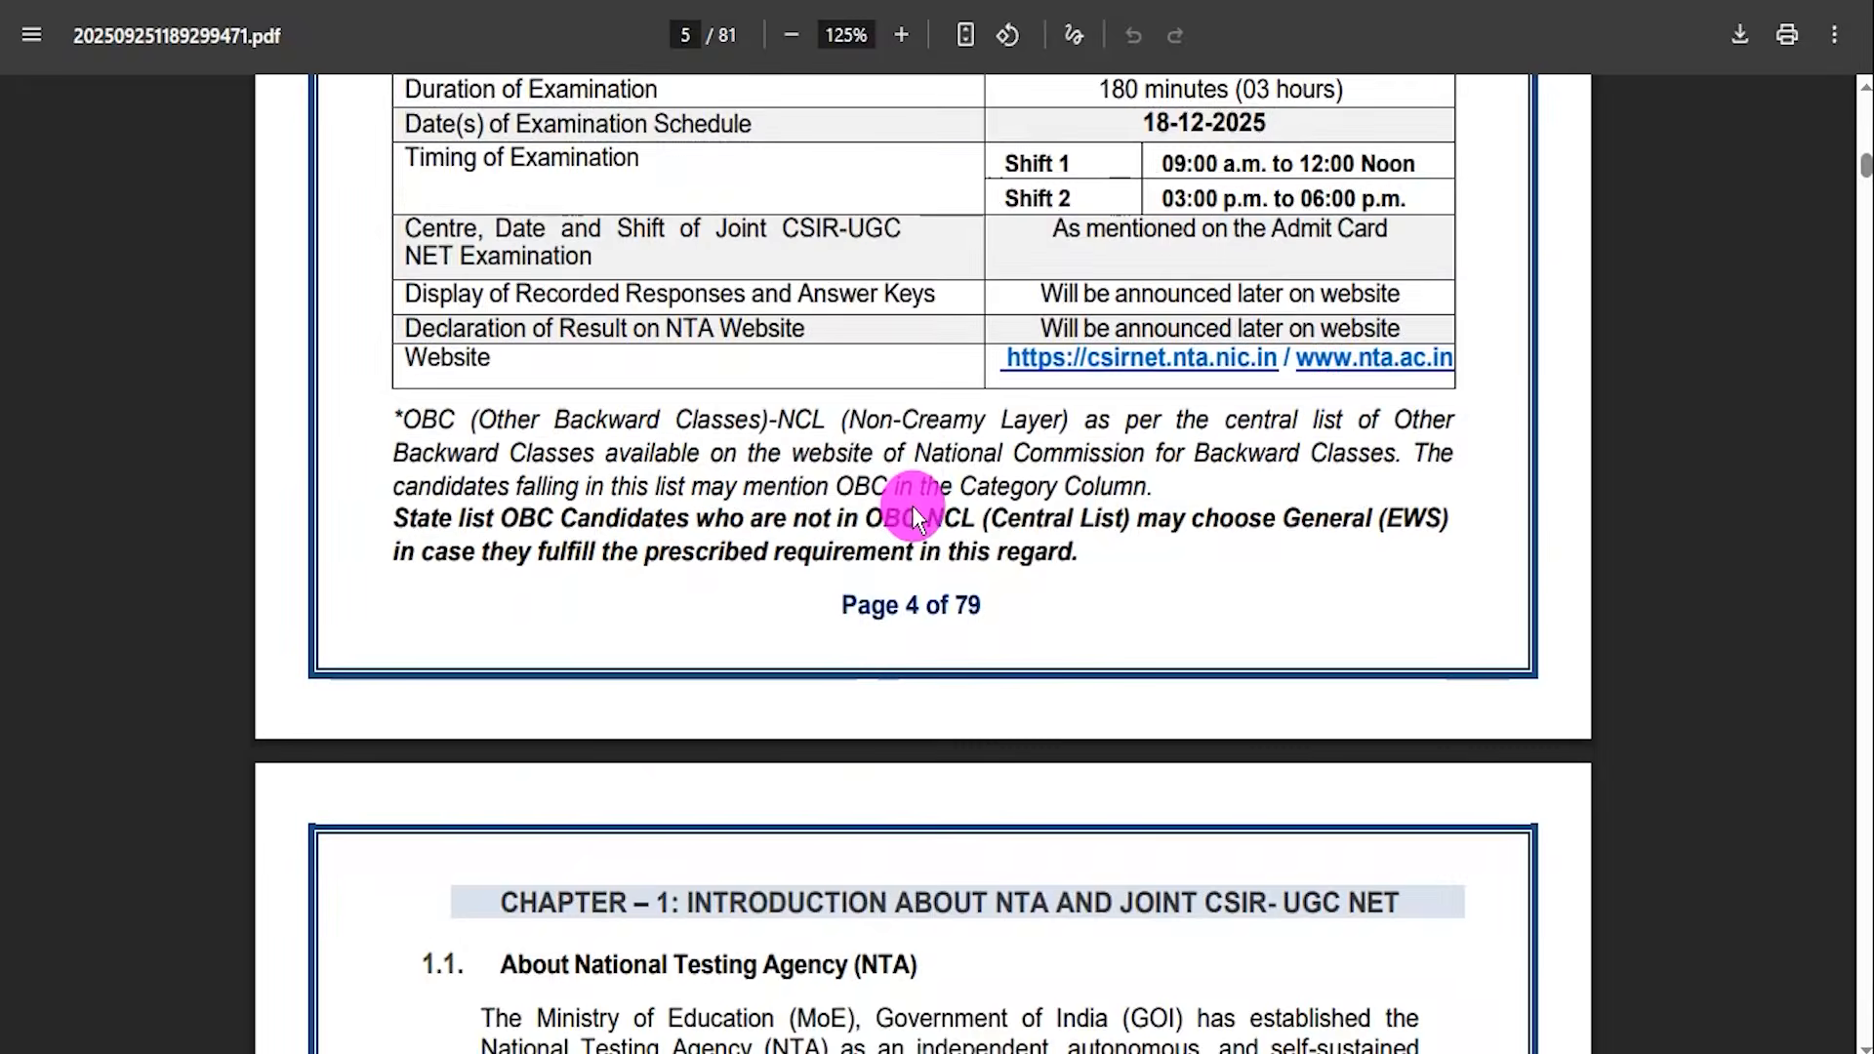
Return to the article page and open the Apply Online link to reach the Joint CSIR-UGC NET portal.
scroll(912, 505, up, 7)
click(234, 2)
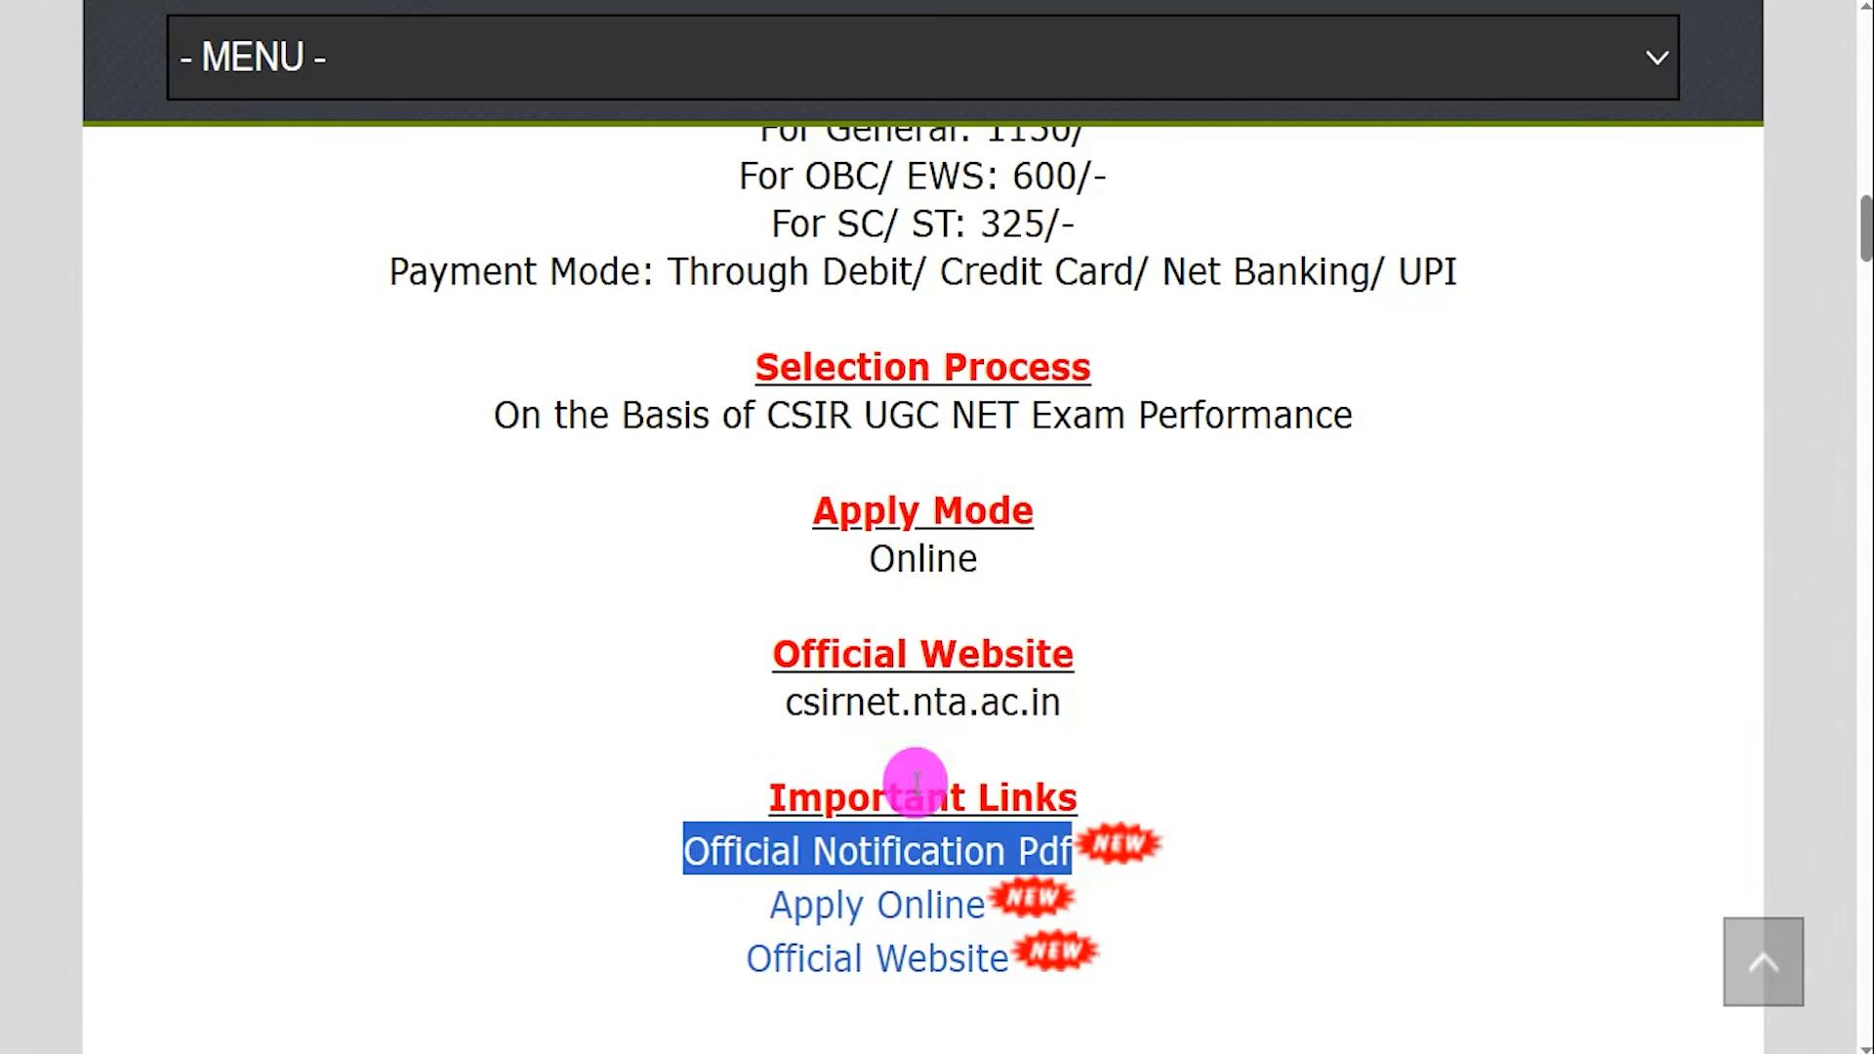
drag(752, 912, 986, 908)
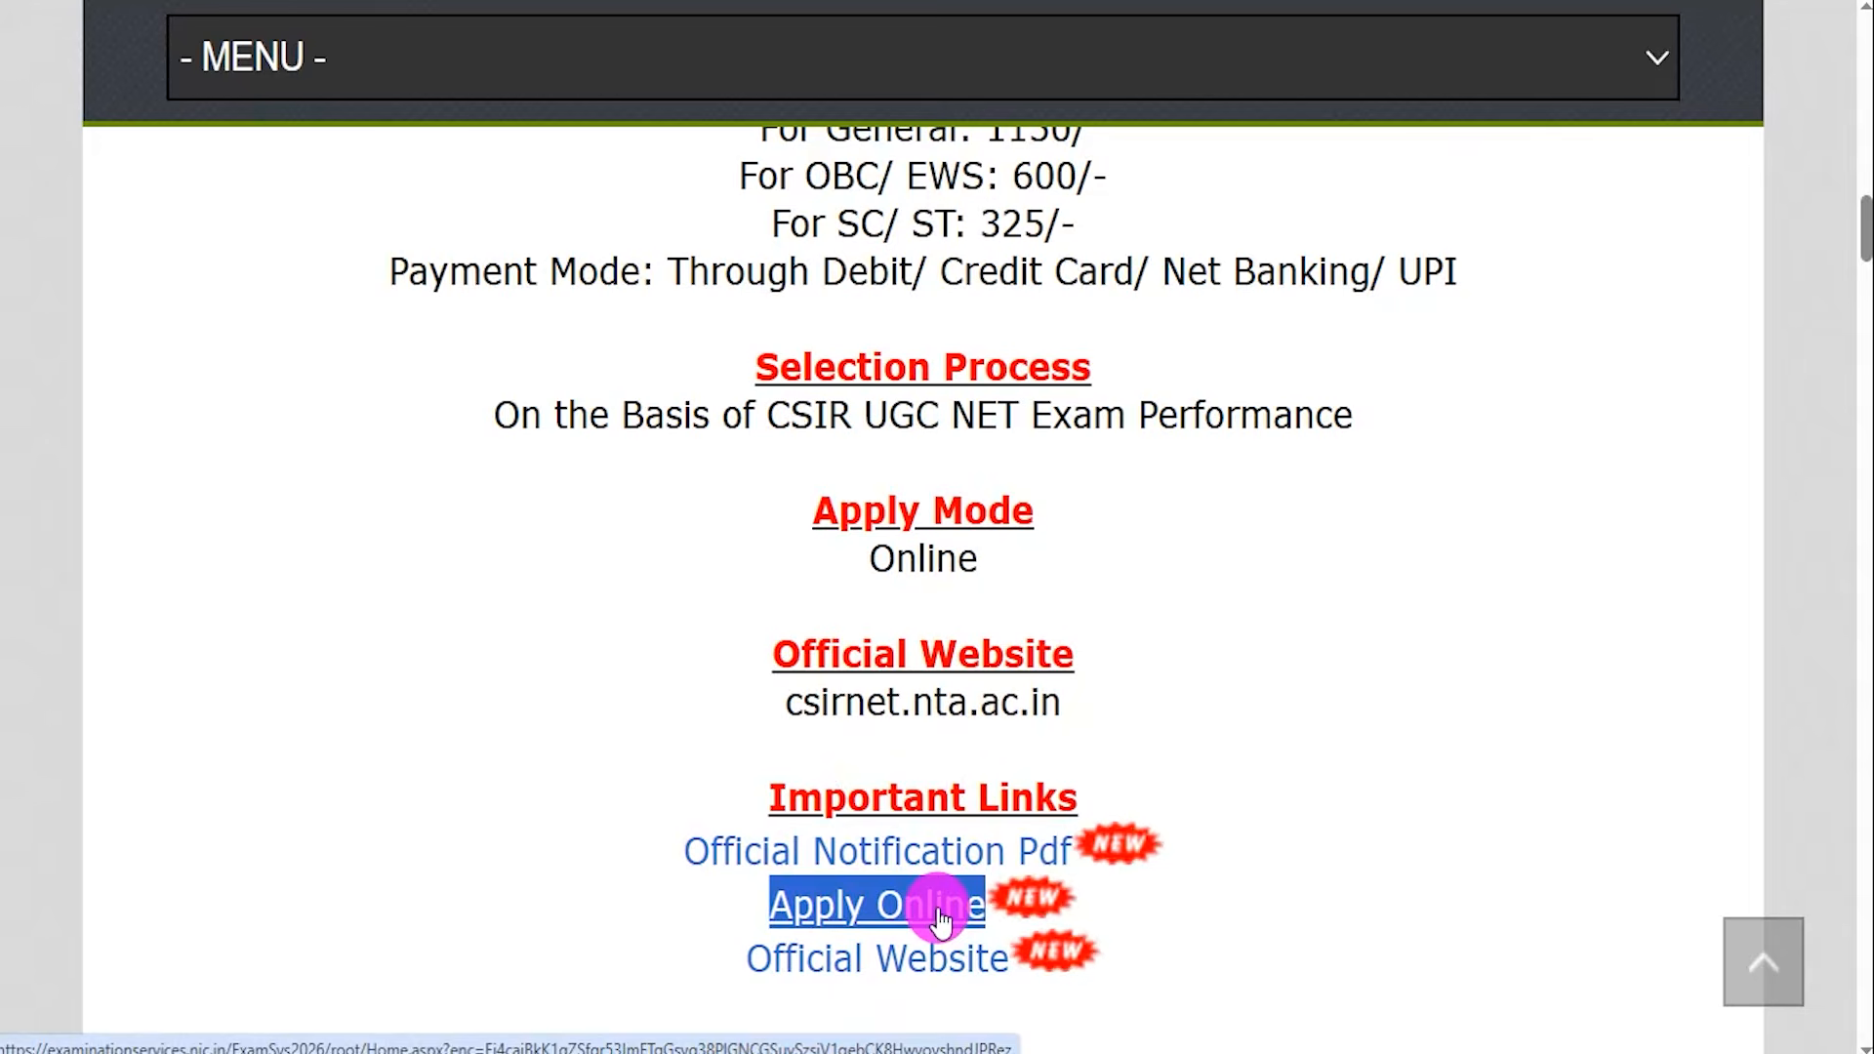
click(1052, 8)
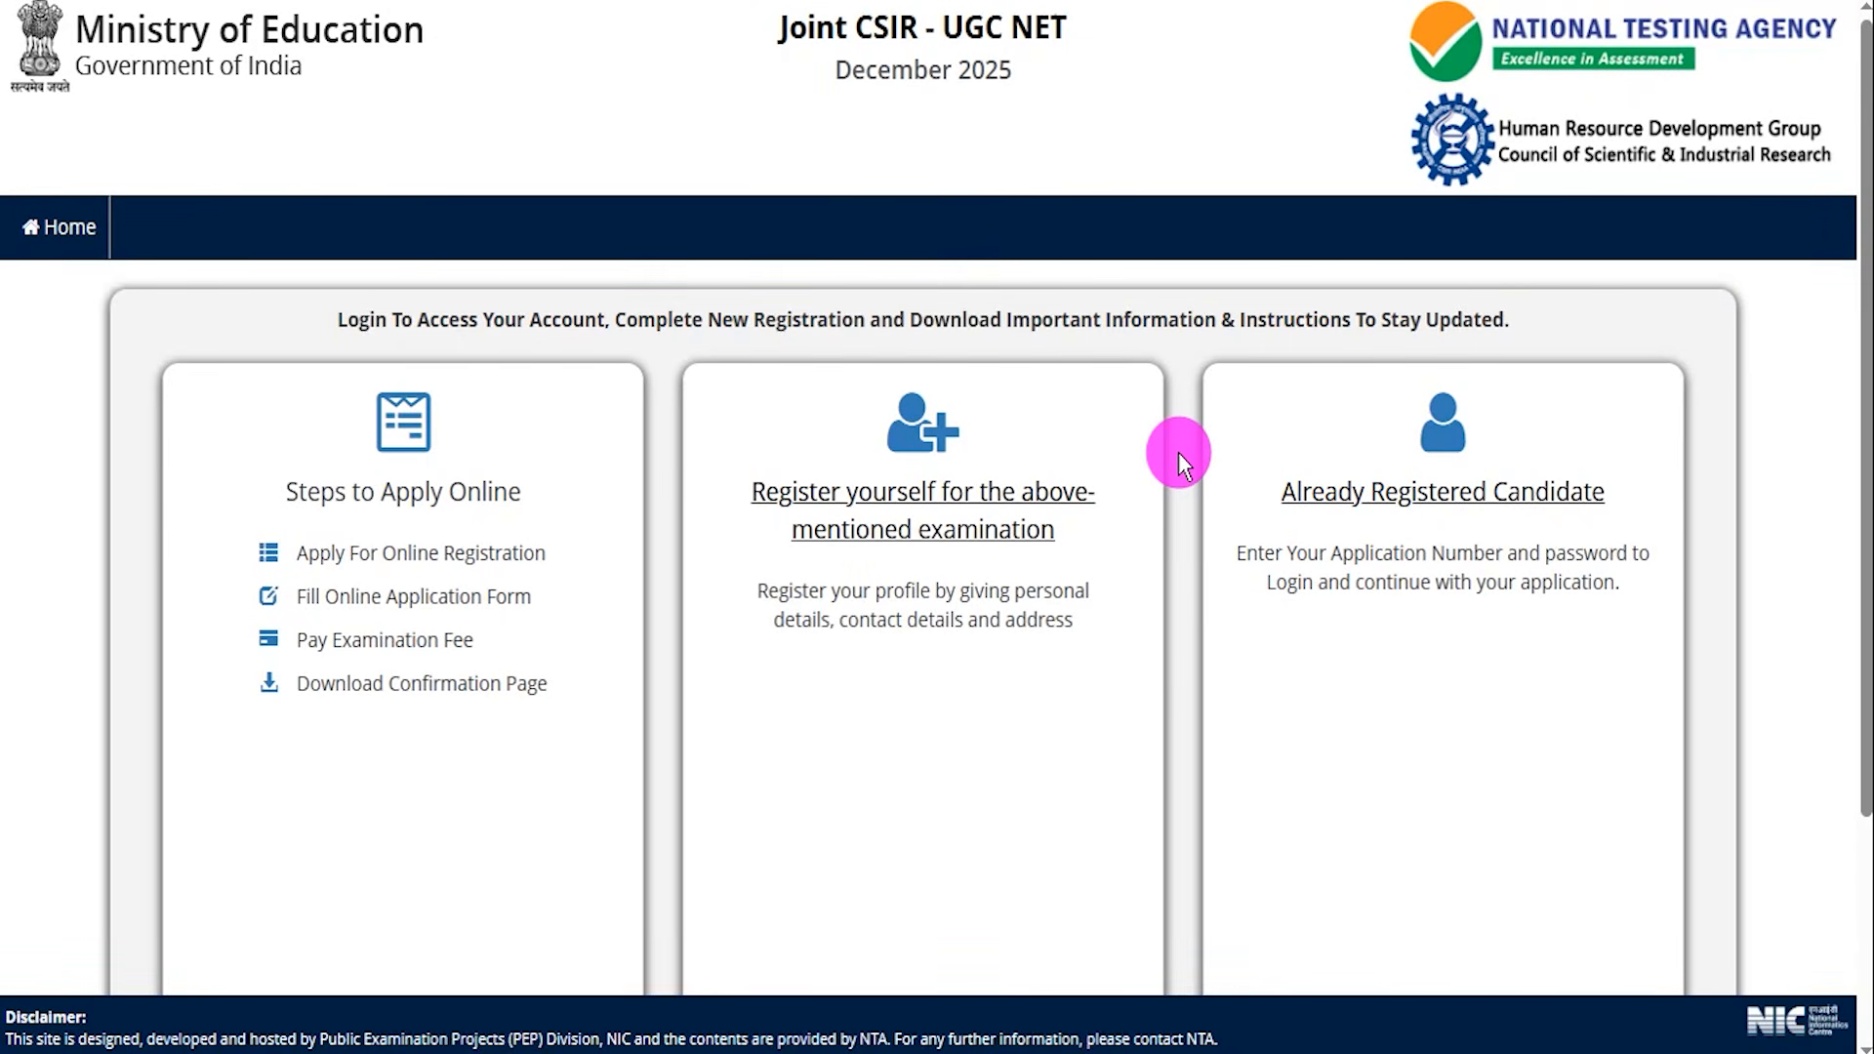
Mark the Already Registered Candidate panel and open its Login page.
scroll(1179, 453, down, 3)
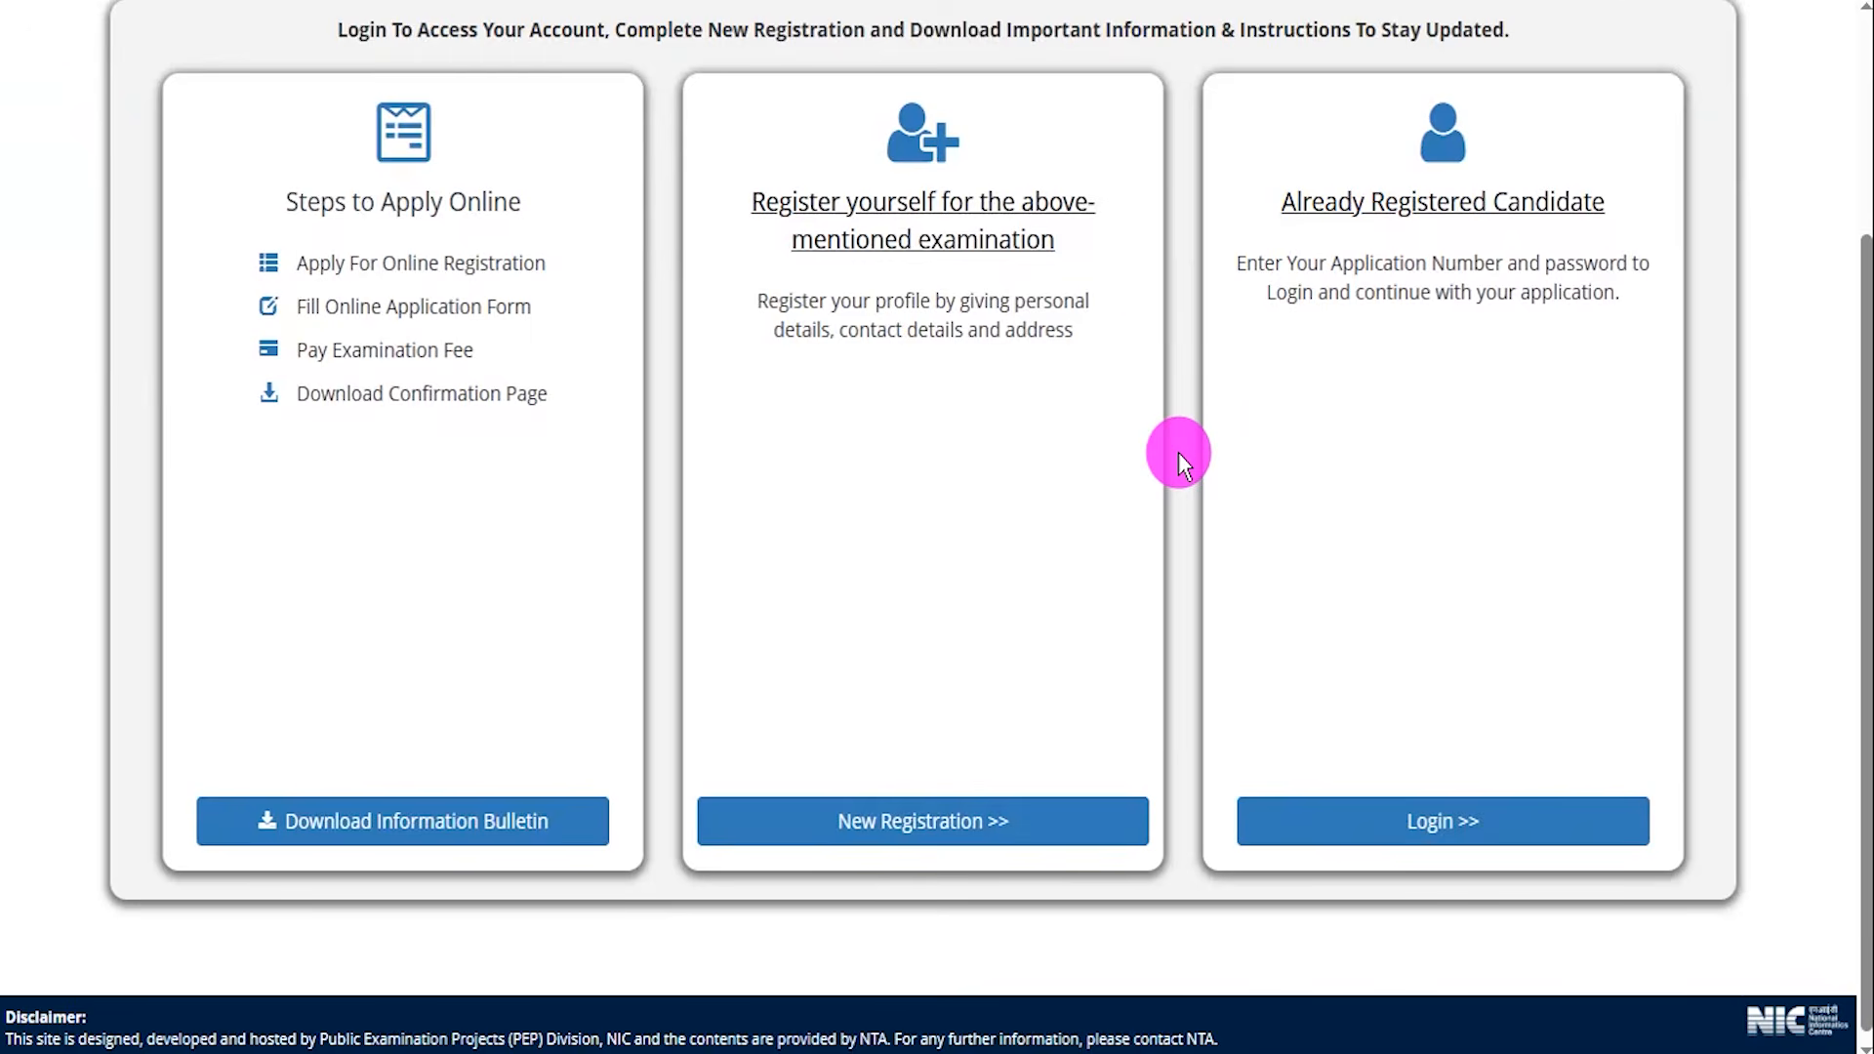
mouse_move(1183, 50)
mouse_down()
mouse_move(1309, 62)
mouse_move(1611, 155)
mouse_move(1696, 488)
mouse_move(1704, 880)
mouse_up()
drag(1474, 478, 1456, 769)
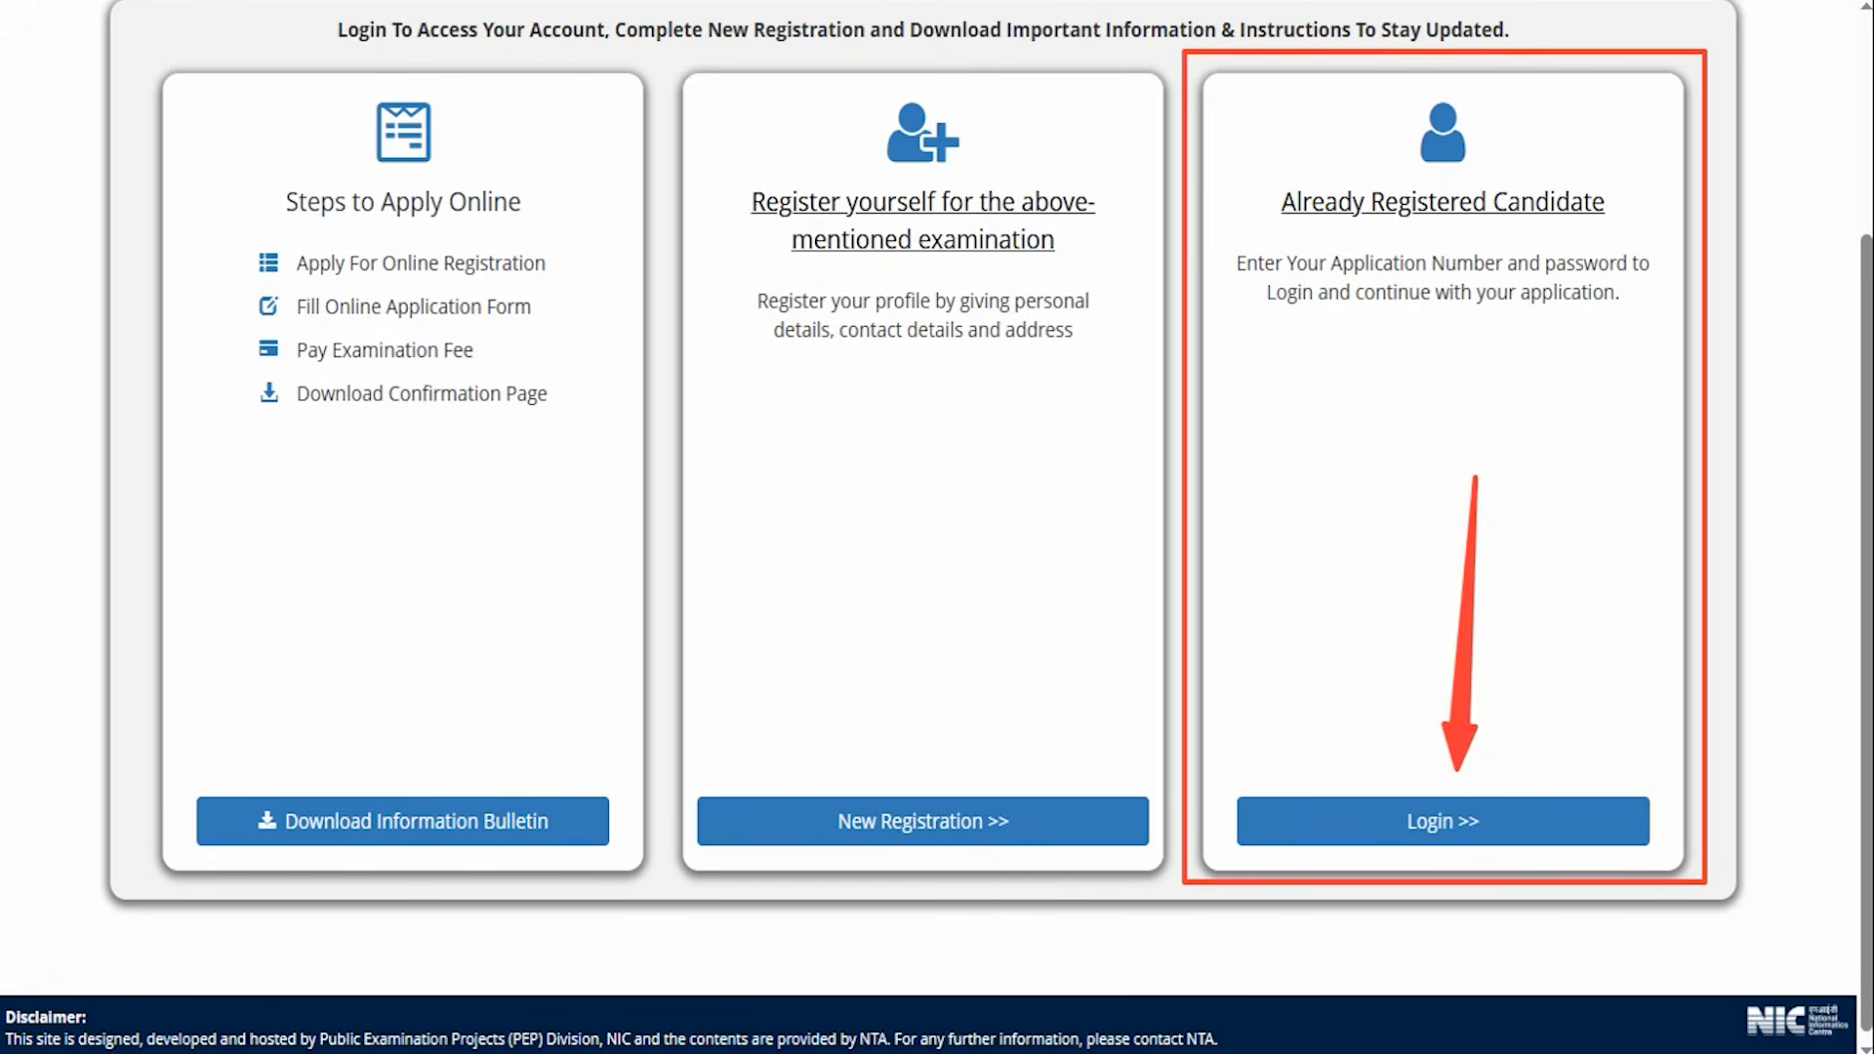
key(Escape)
click(1442, 822)
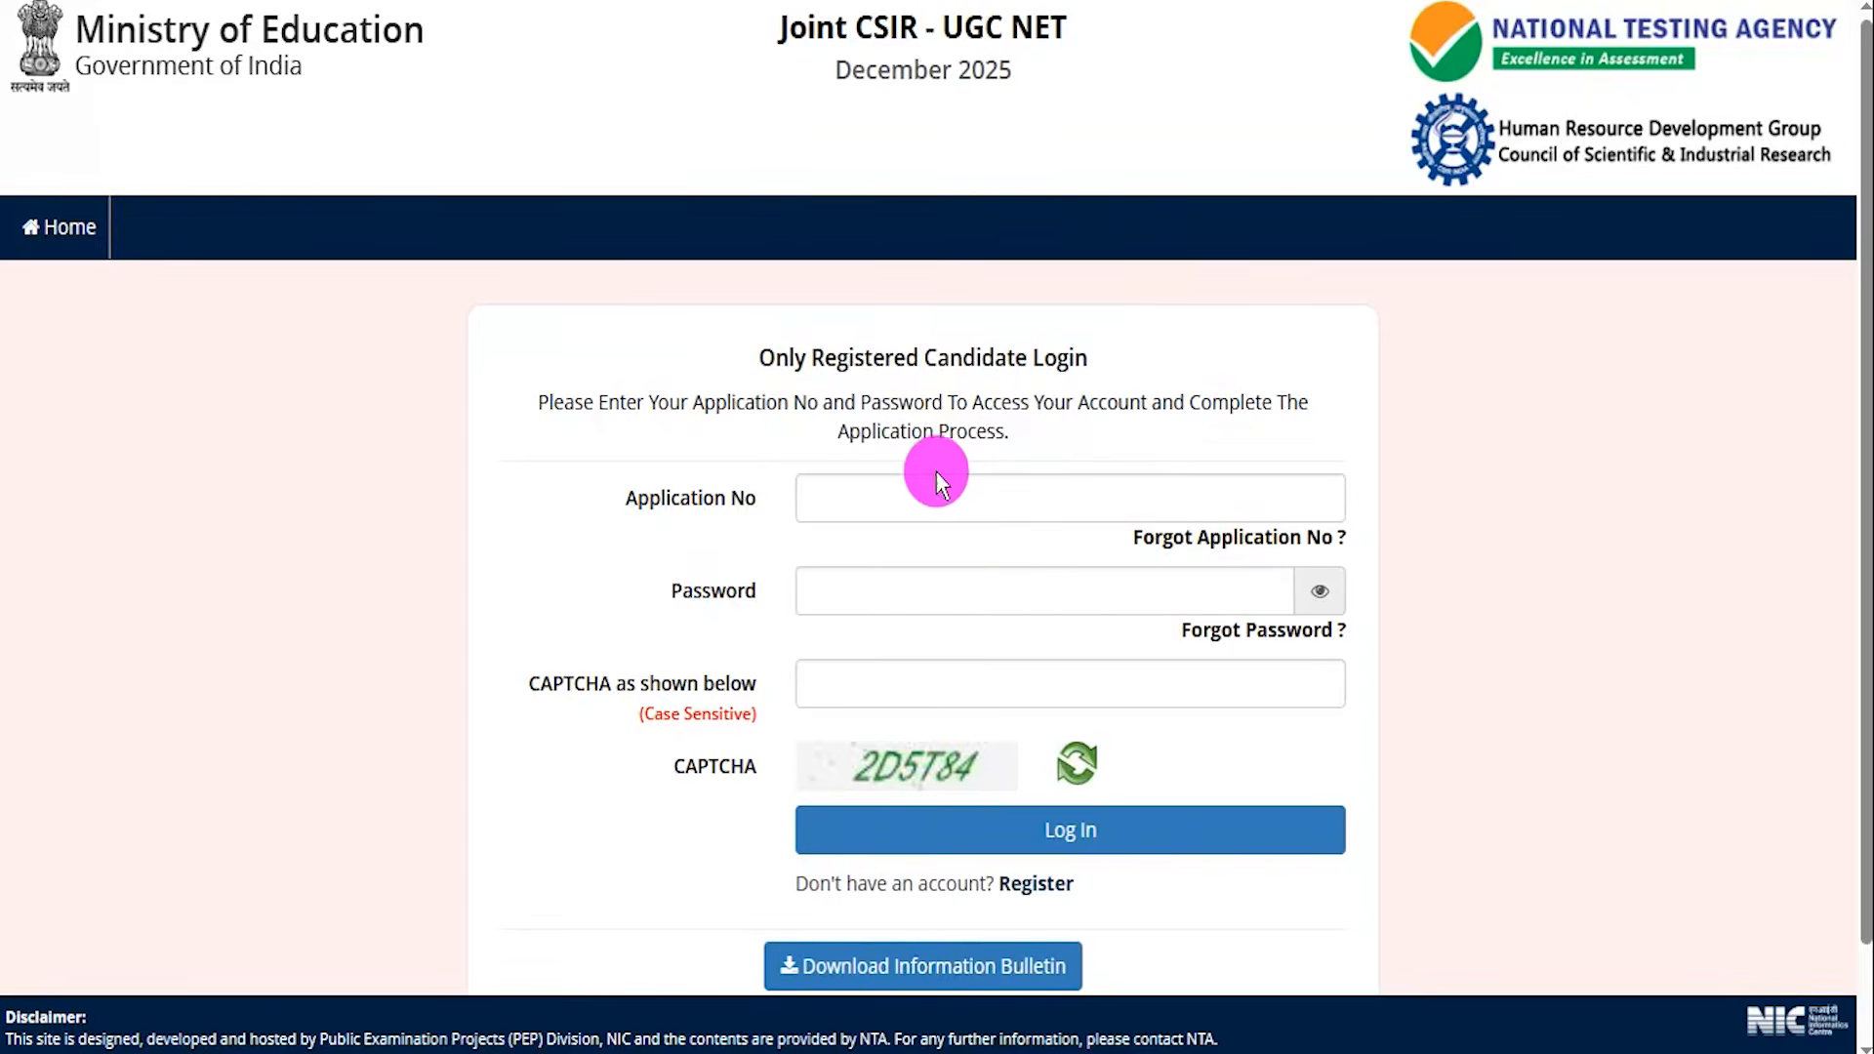
Mark the Application No, Password and CAPTCHA fields on the login page, then go back to the portal home.
scroll(1158, 610, down, 1)
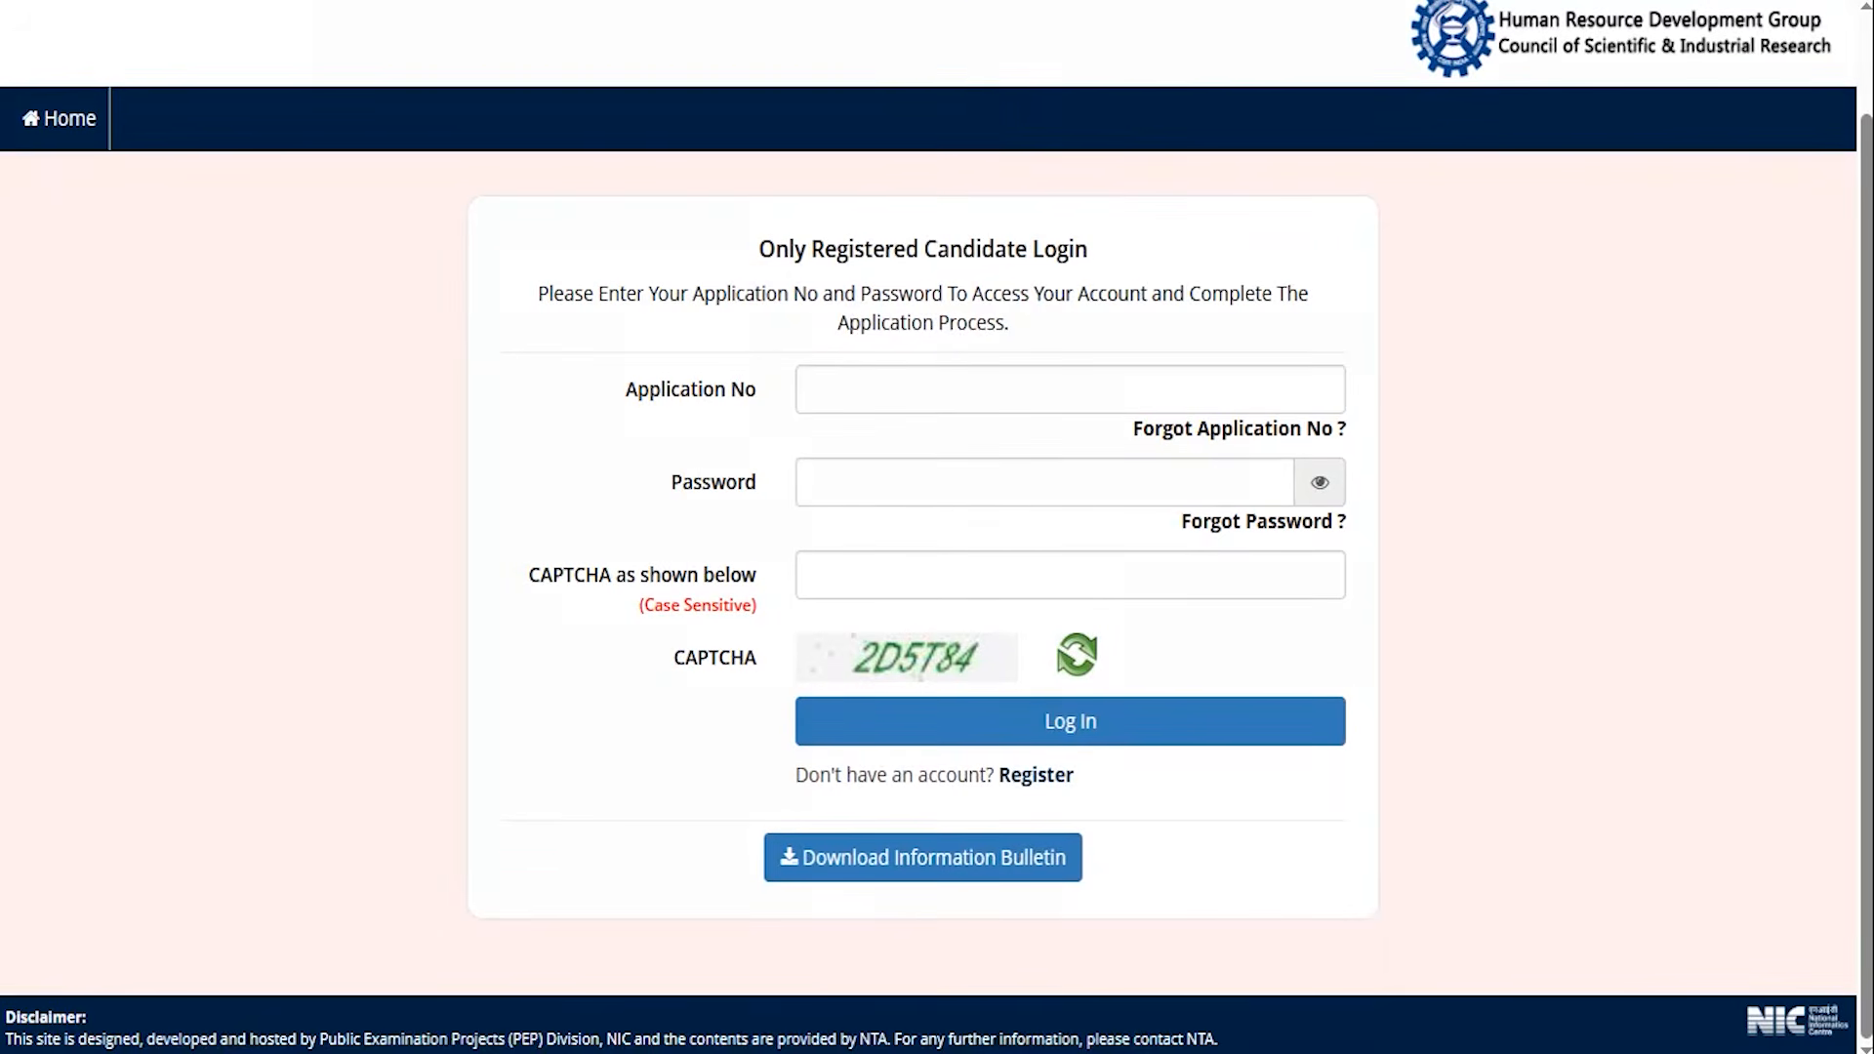
drag(1093, 387, 1120, 343)
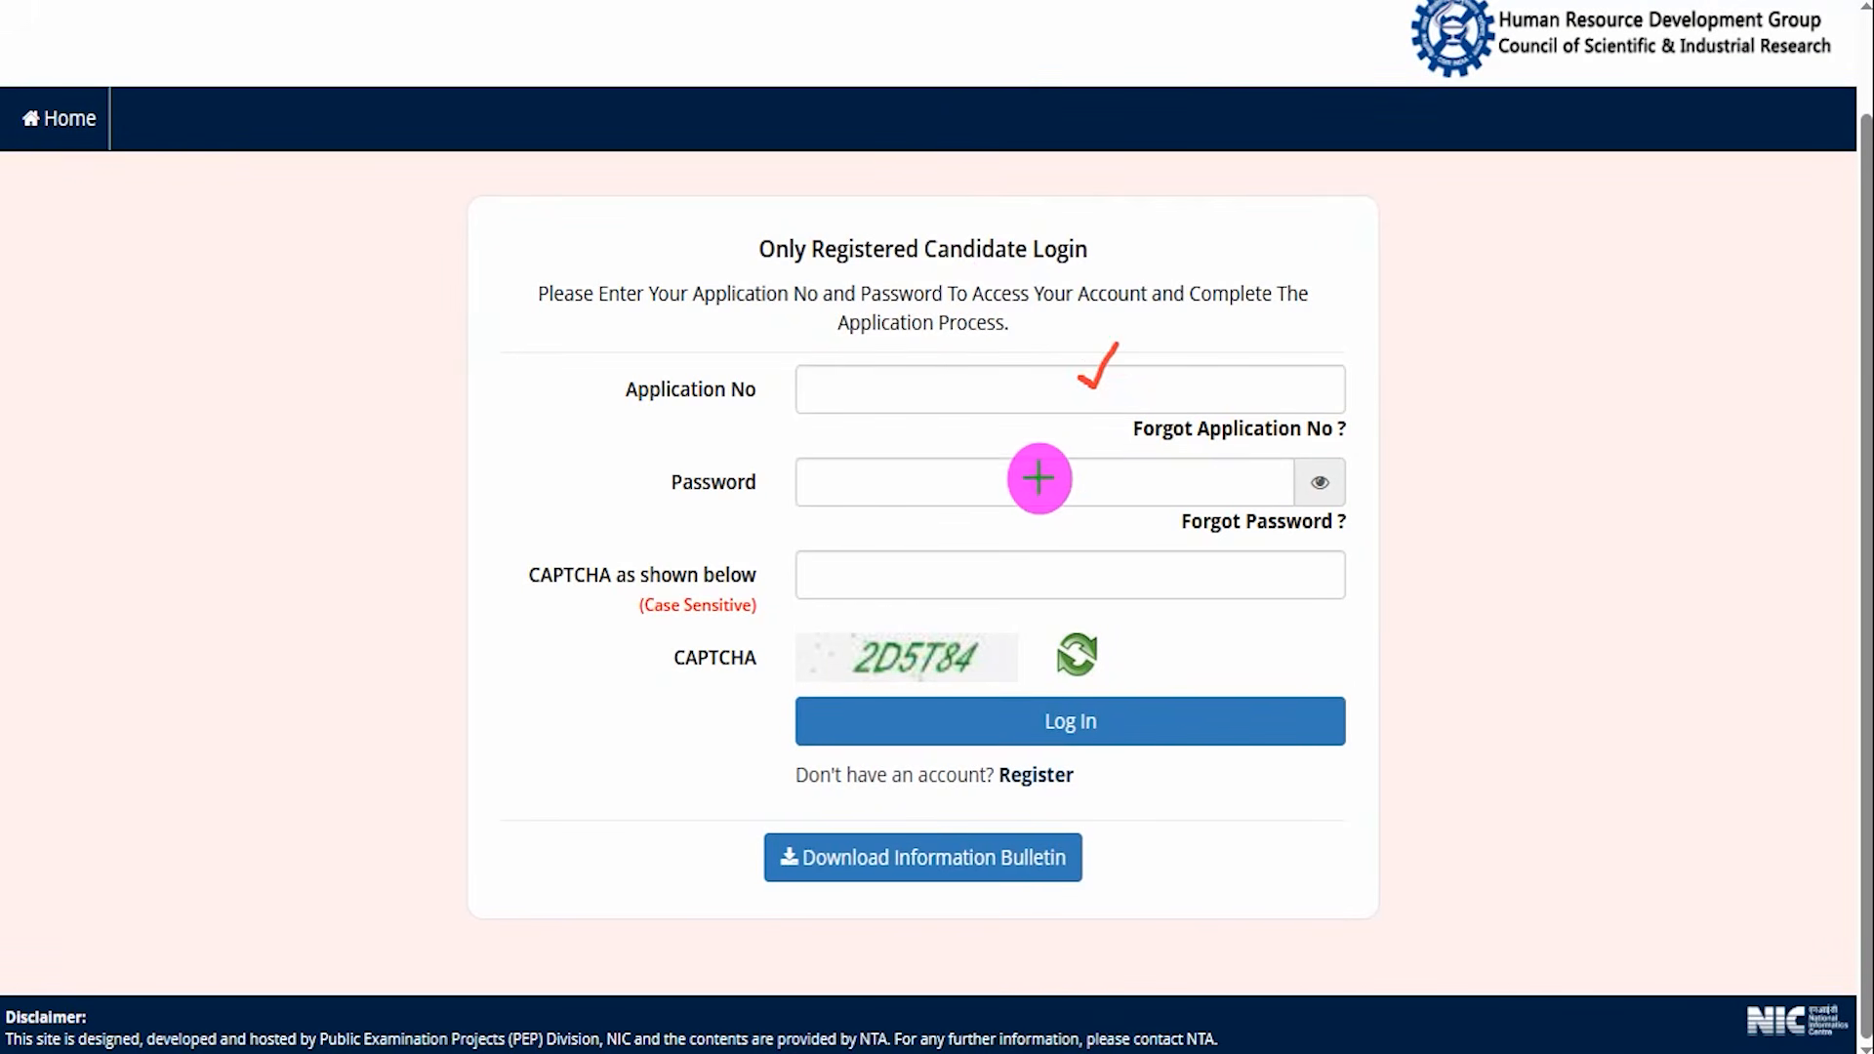
drag(1037, 478, 1098, 447)
drag(988, 644, 1025, 625)
drag(857, 582, 919, 544)
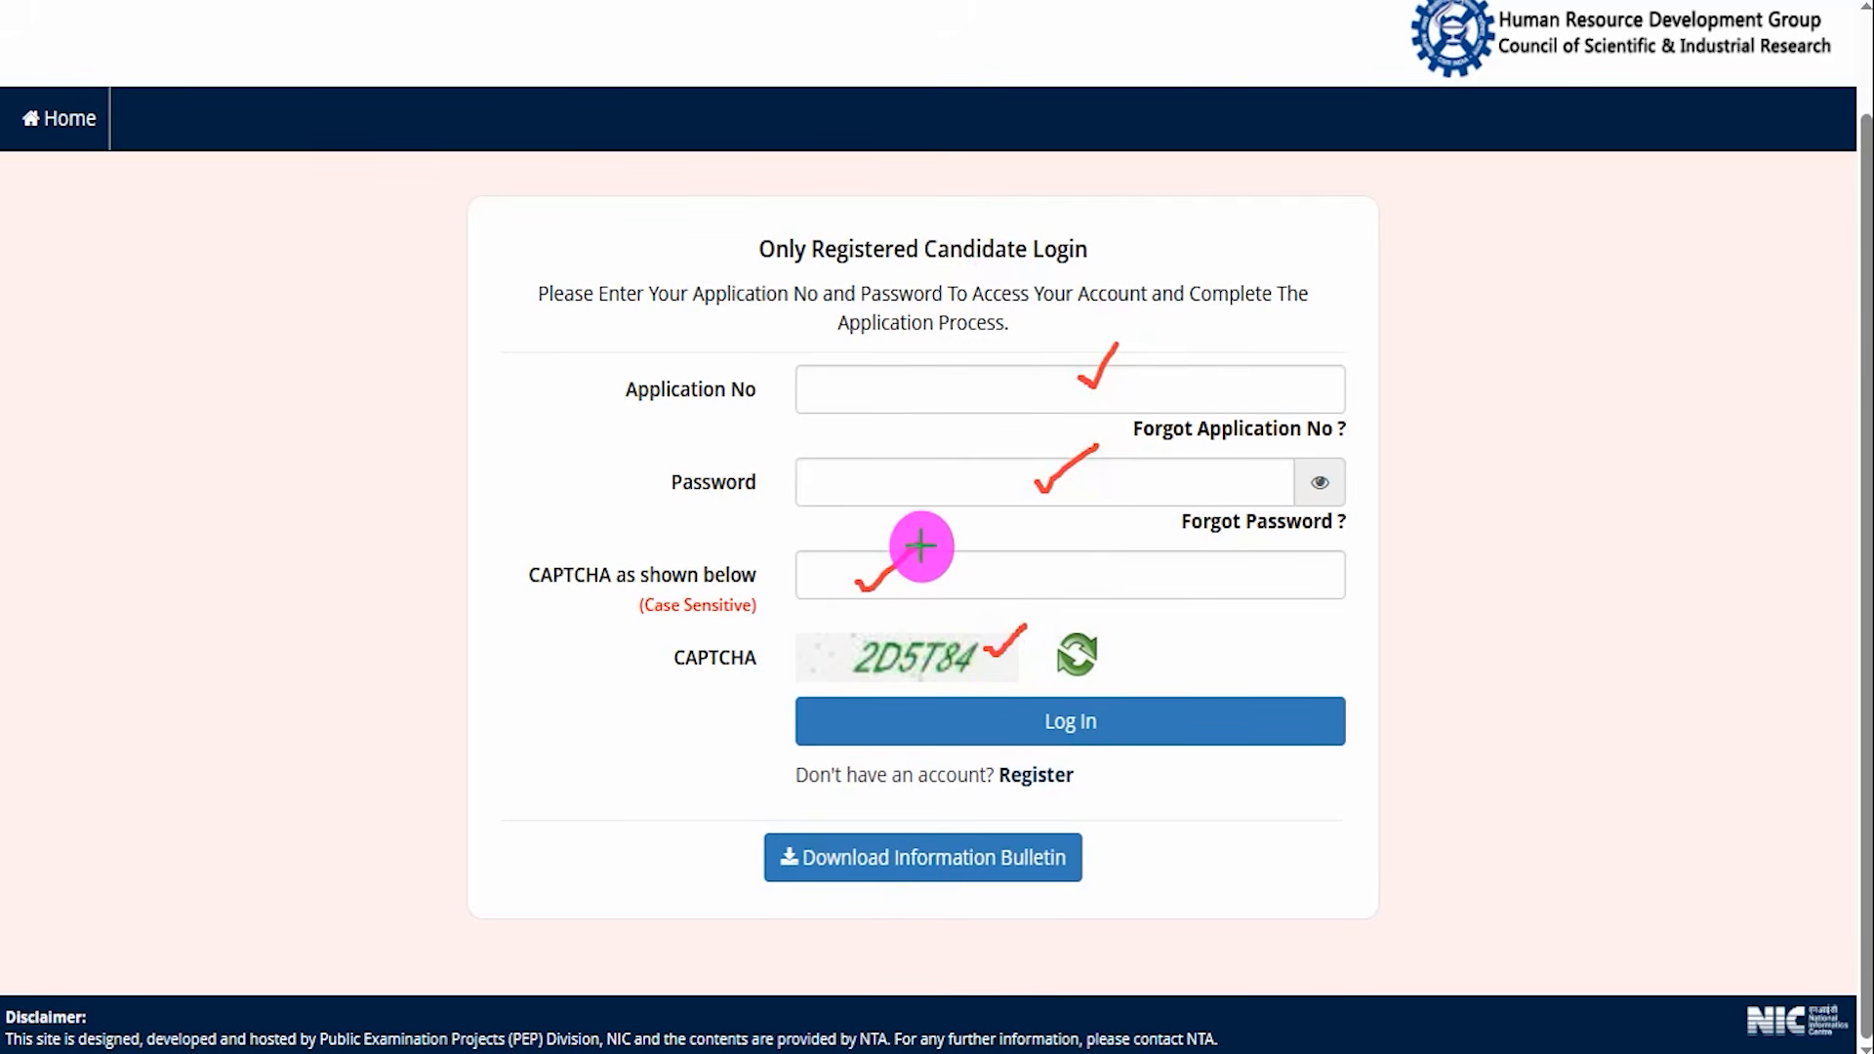
drag(1633, 430, 1321, 683)
key(Escape)
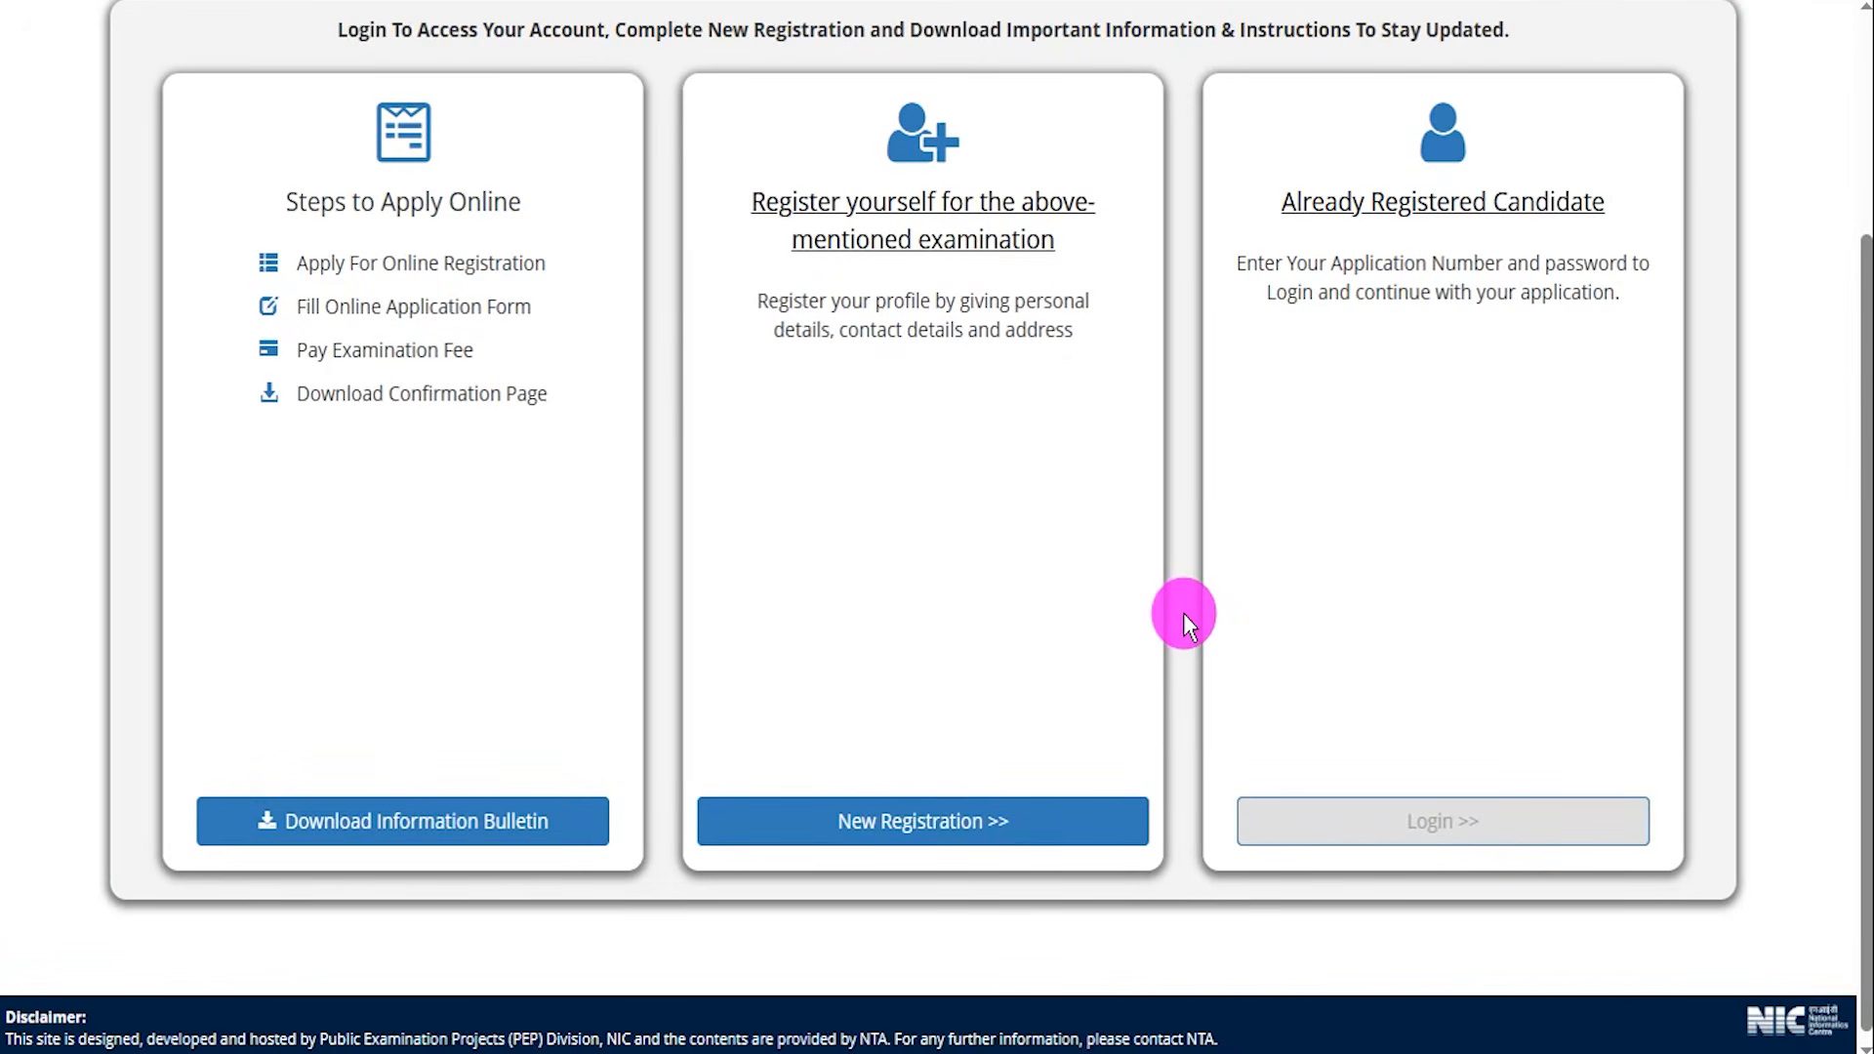
Mark the Register yourself panel and open New Registration.
scroll(1182, 613, up, 3)
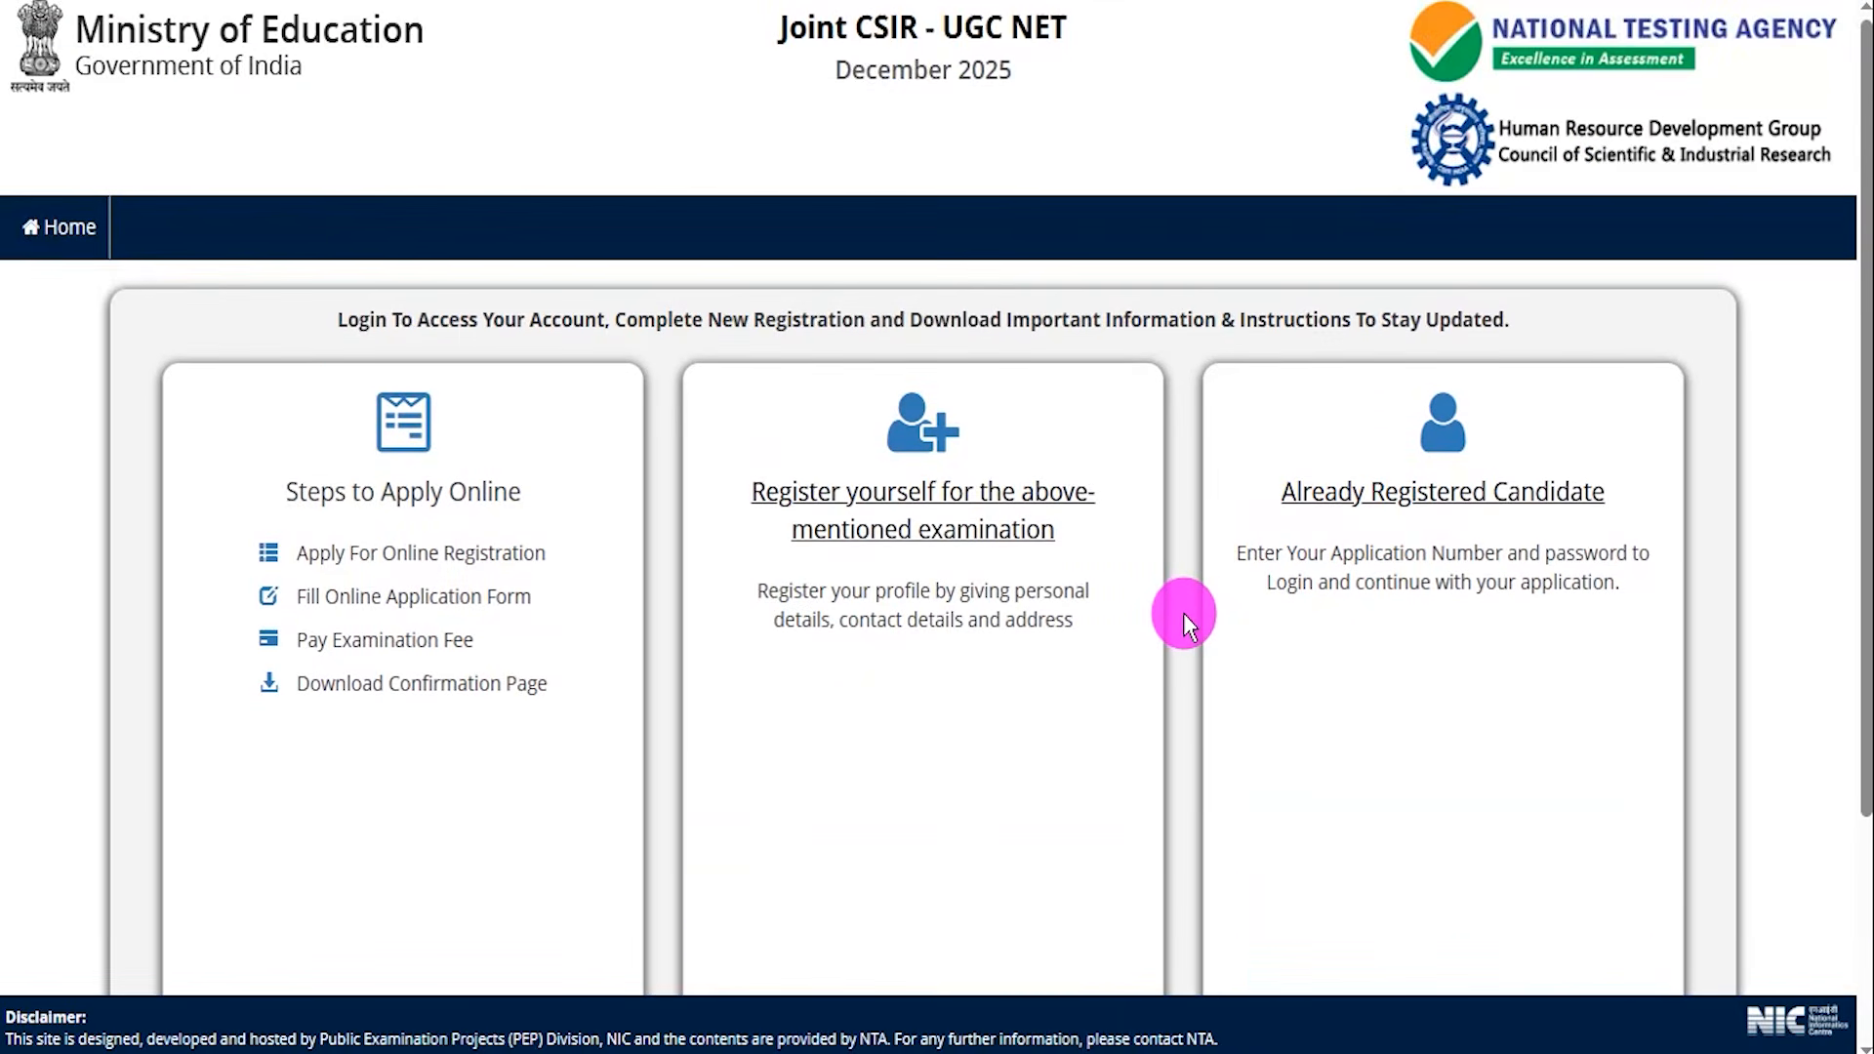
scroll(1183, 612, down, 3)
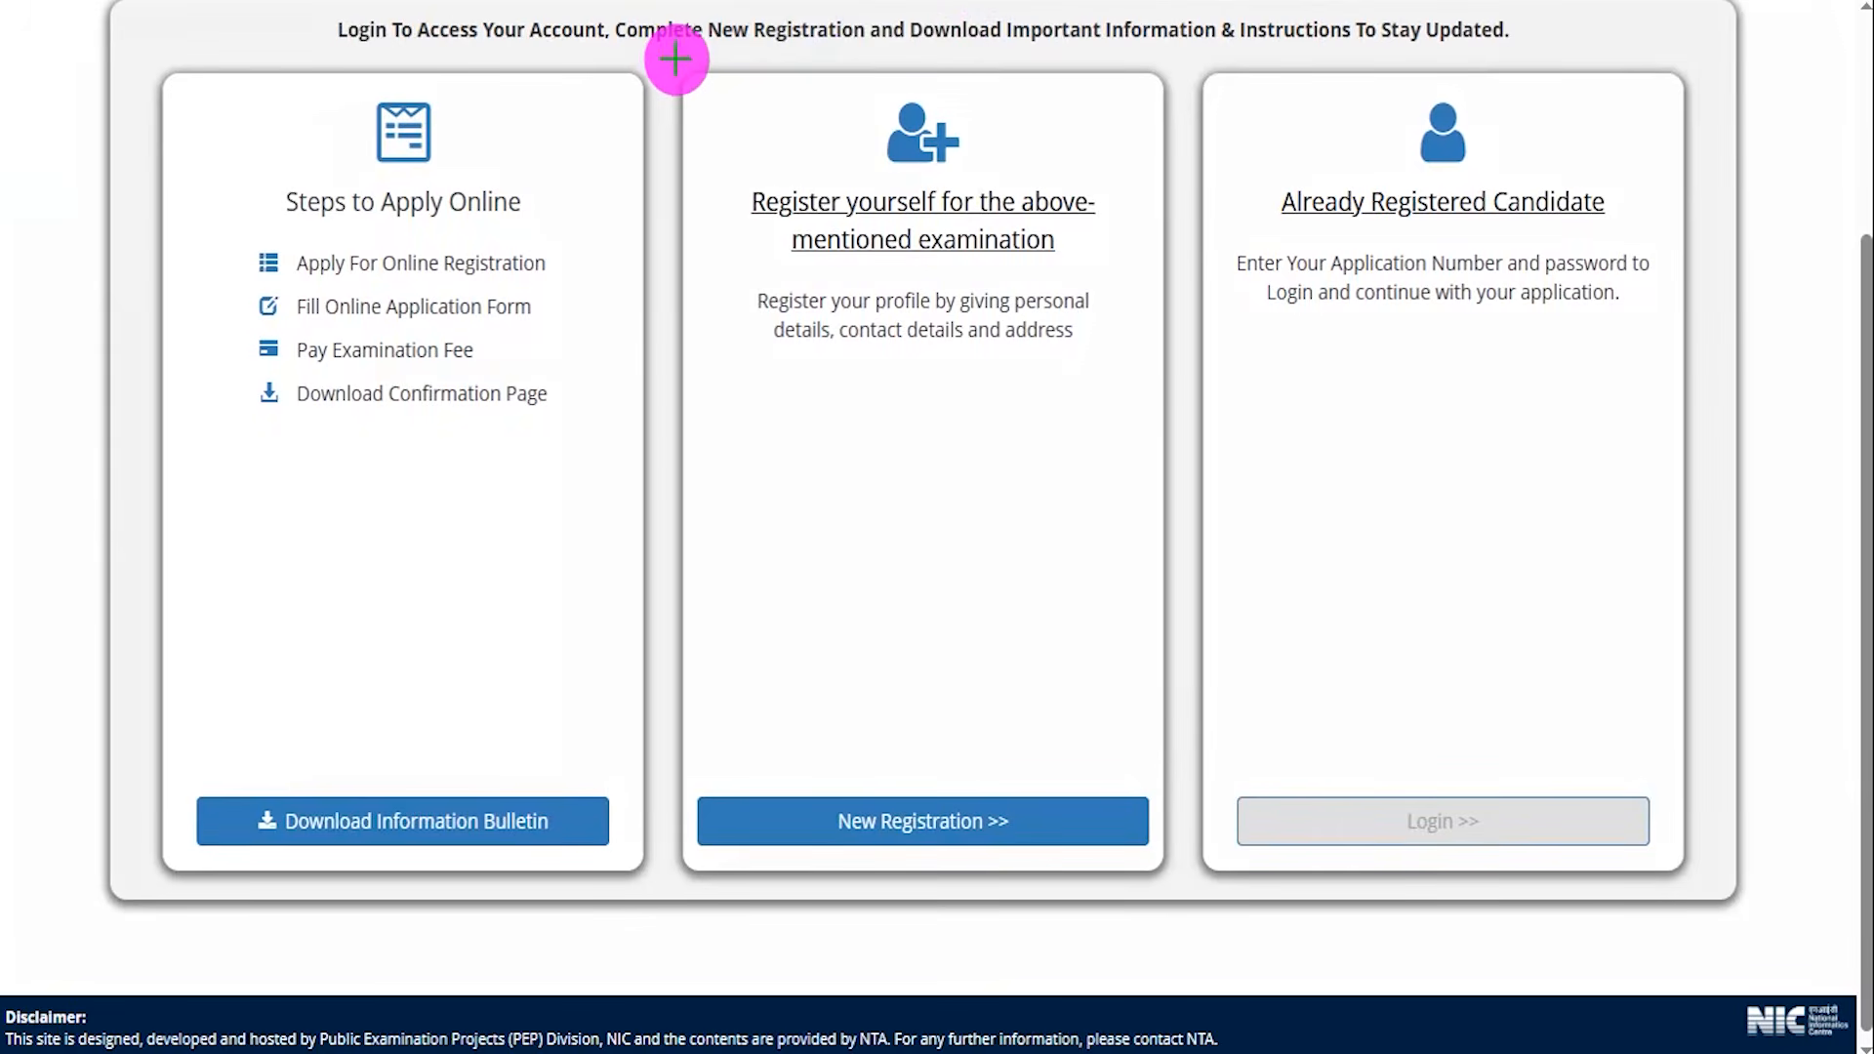
mouse_move(667, 54)
mouse_down()
mouse_move(970, 92)
mouse_move(1184, 176)
mouse_move(1186, 914)
mouse_up()
drag(1006, 417, 973, 762)
key(Escape)
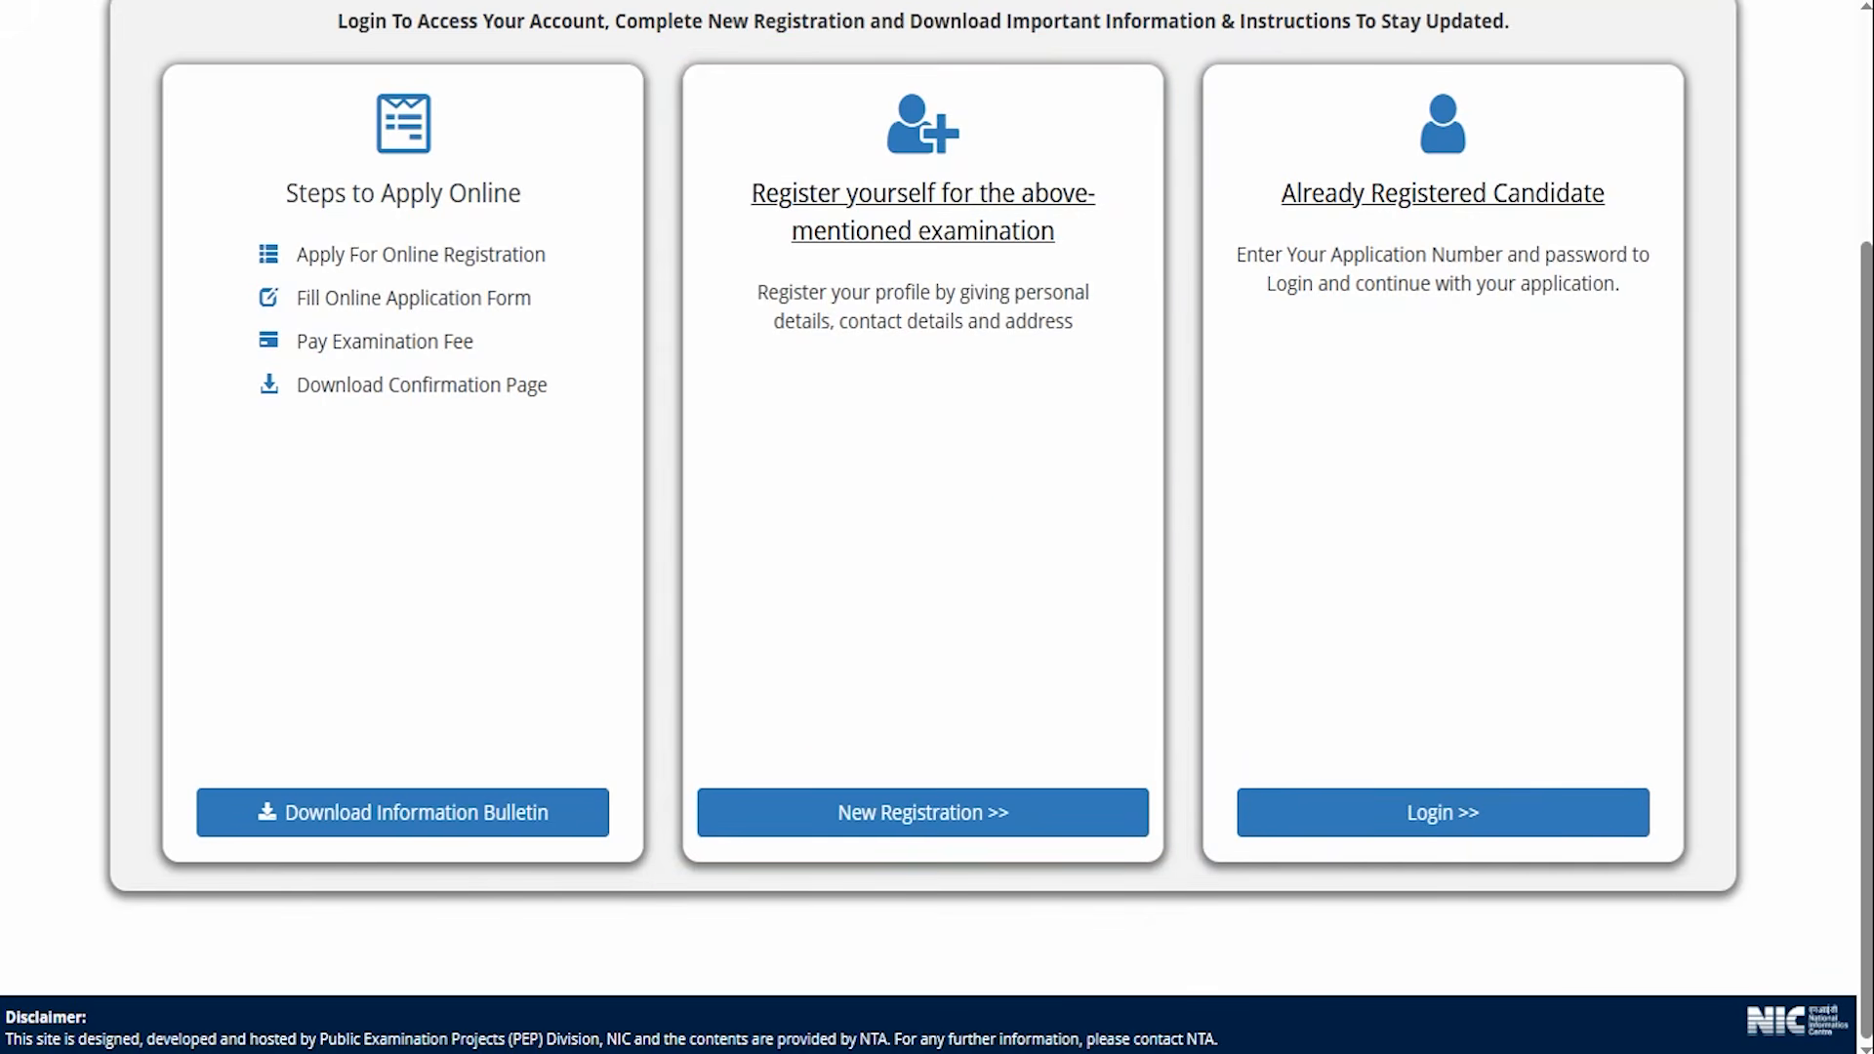
click(844, 802)
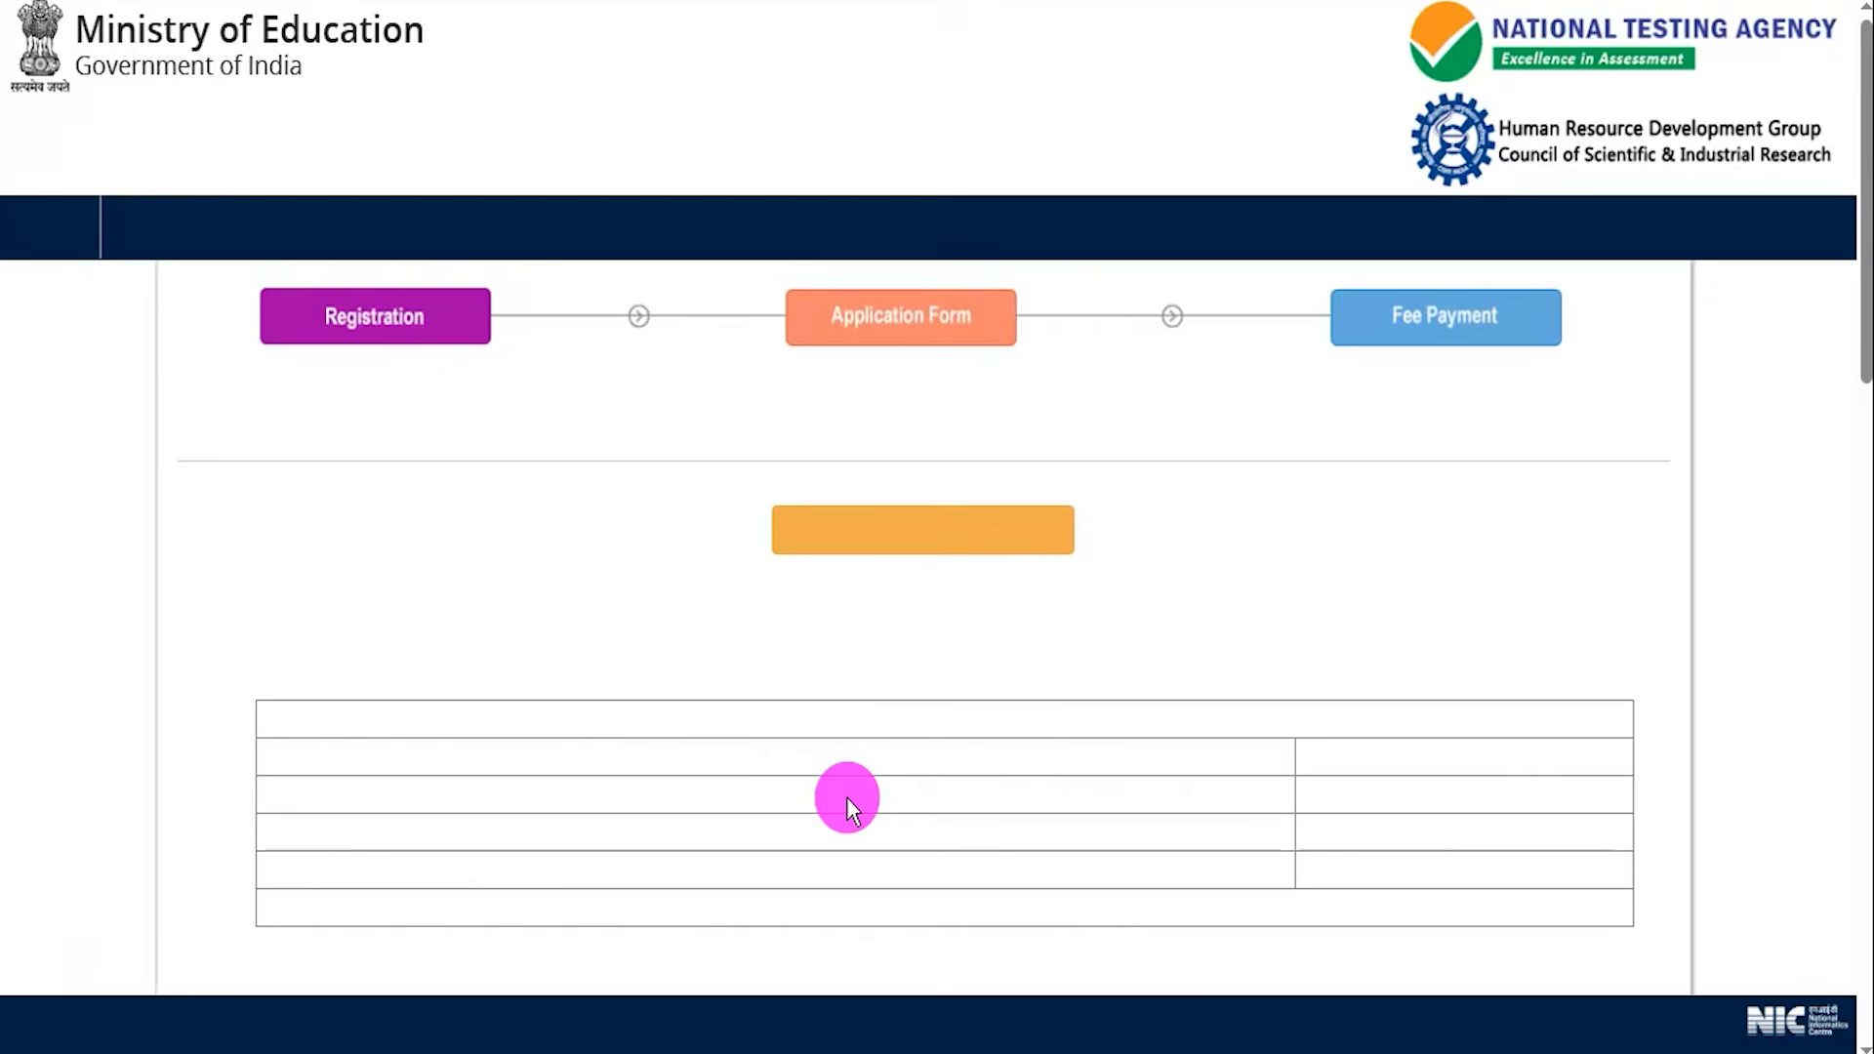
Scroll through the registration instructions, tick the Information Bulletin declaration and proceed to the registration form.
double_click(759, 626)
scroll(705, 688, down, 1)
scroll(705, 688, down, 15)
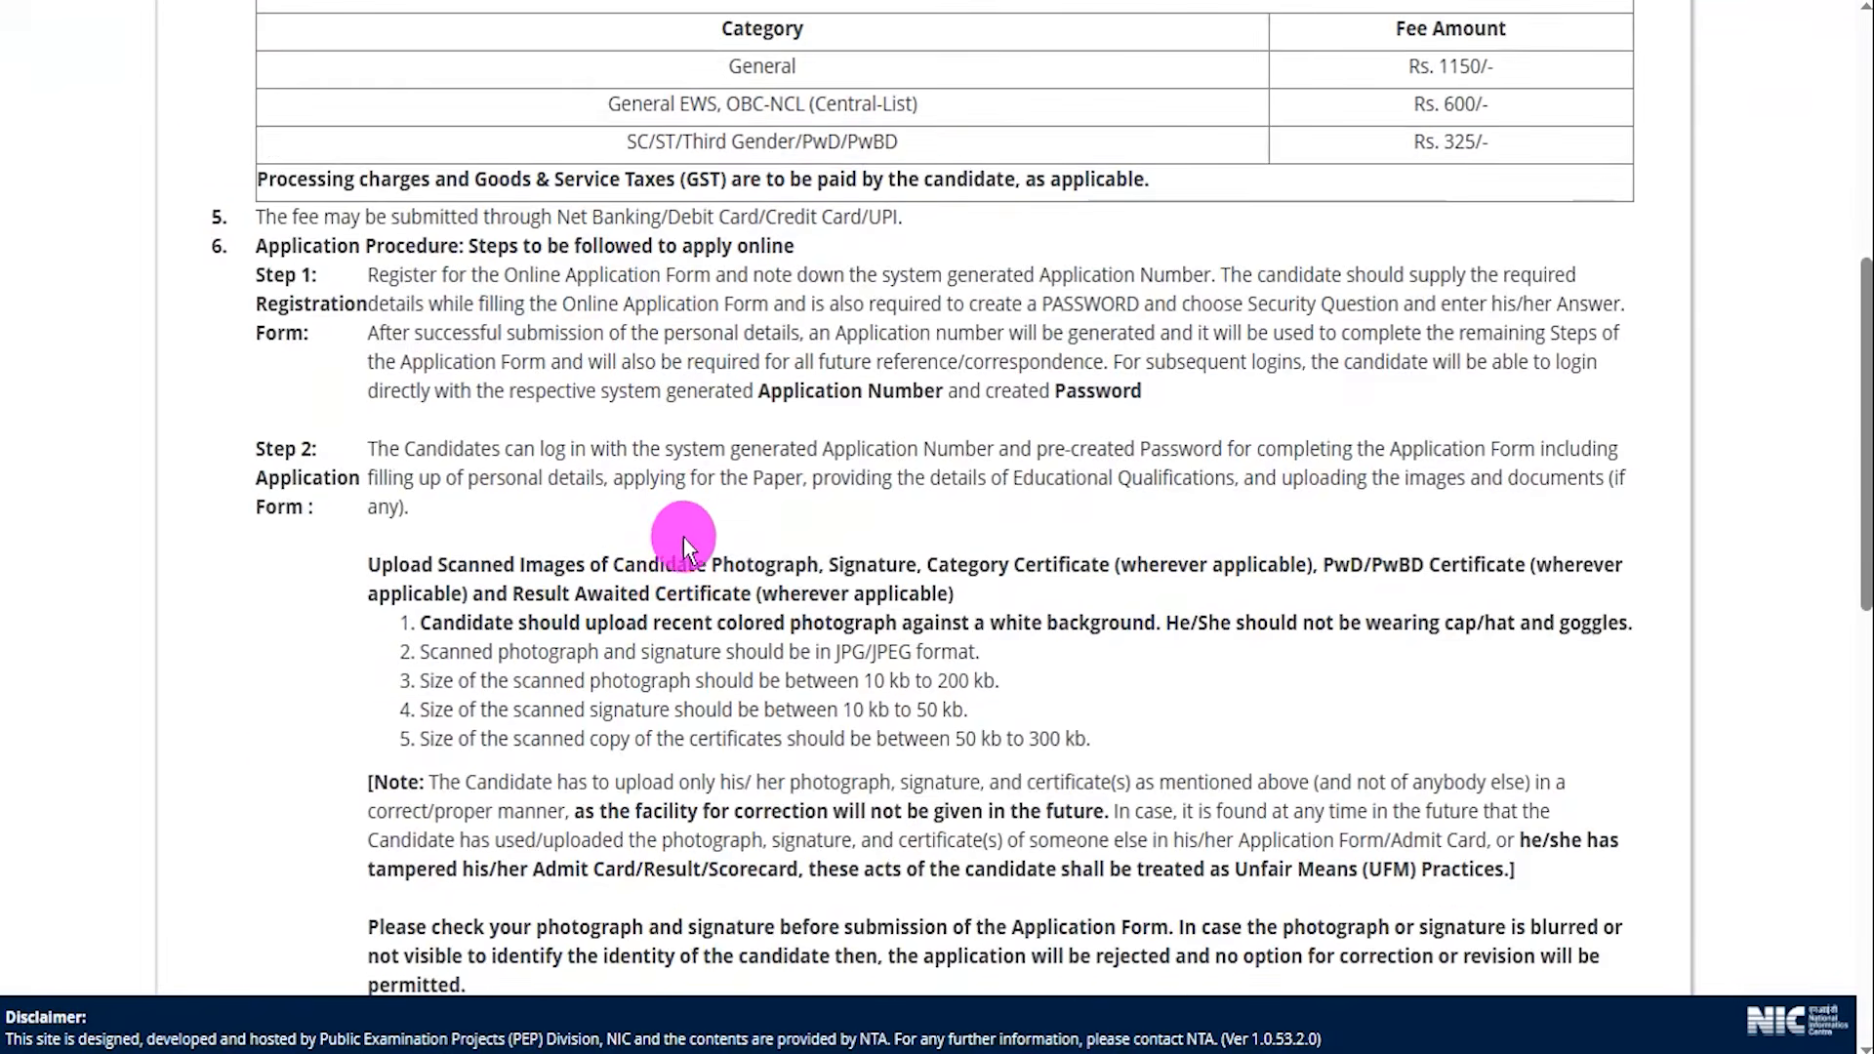
scroll(687, 519, down, 5)
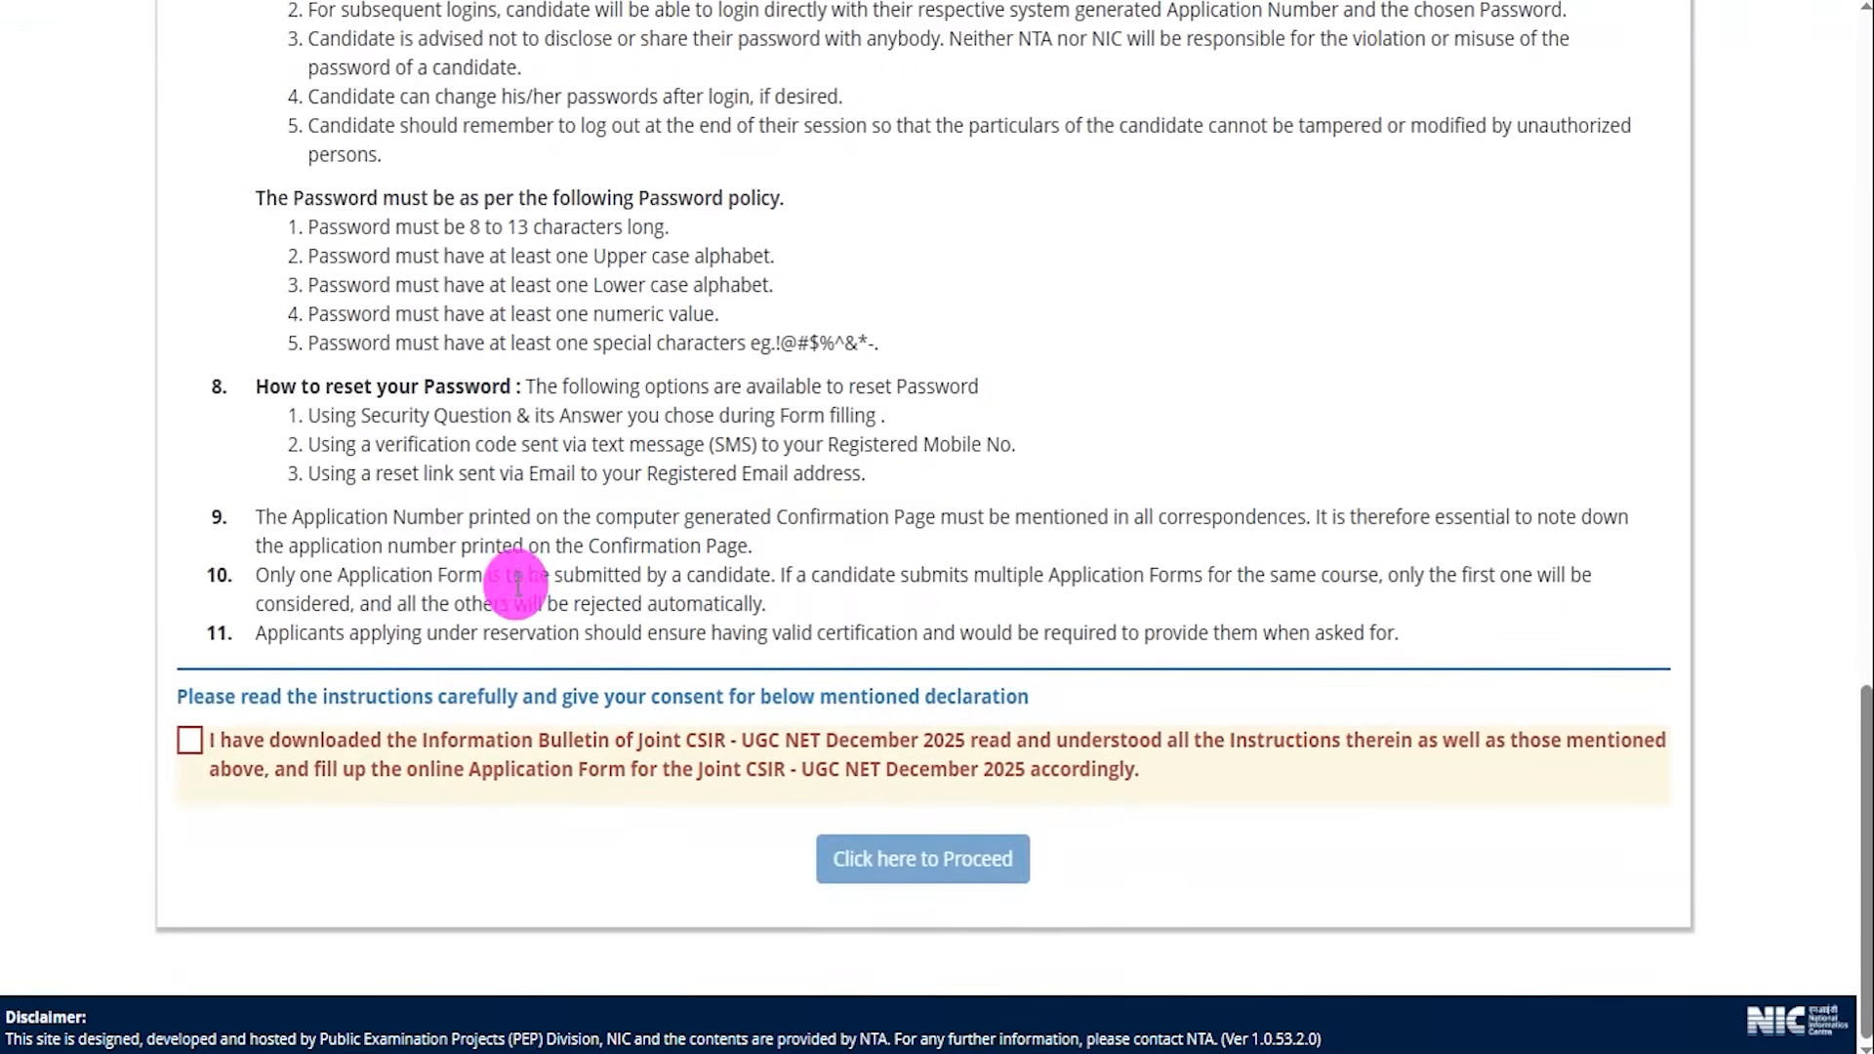
click(192, 742)
click(192, 742)
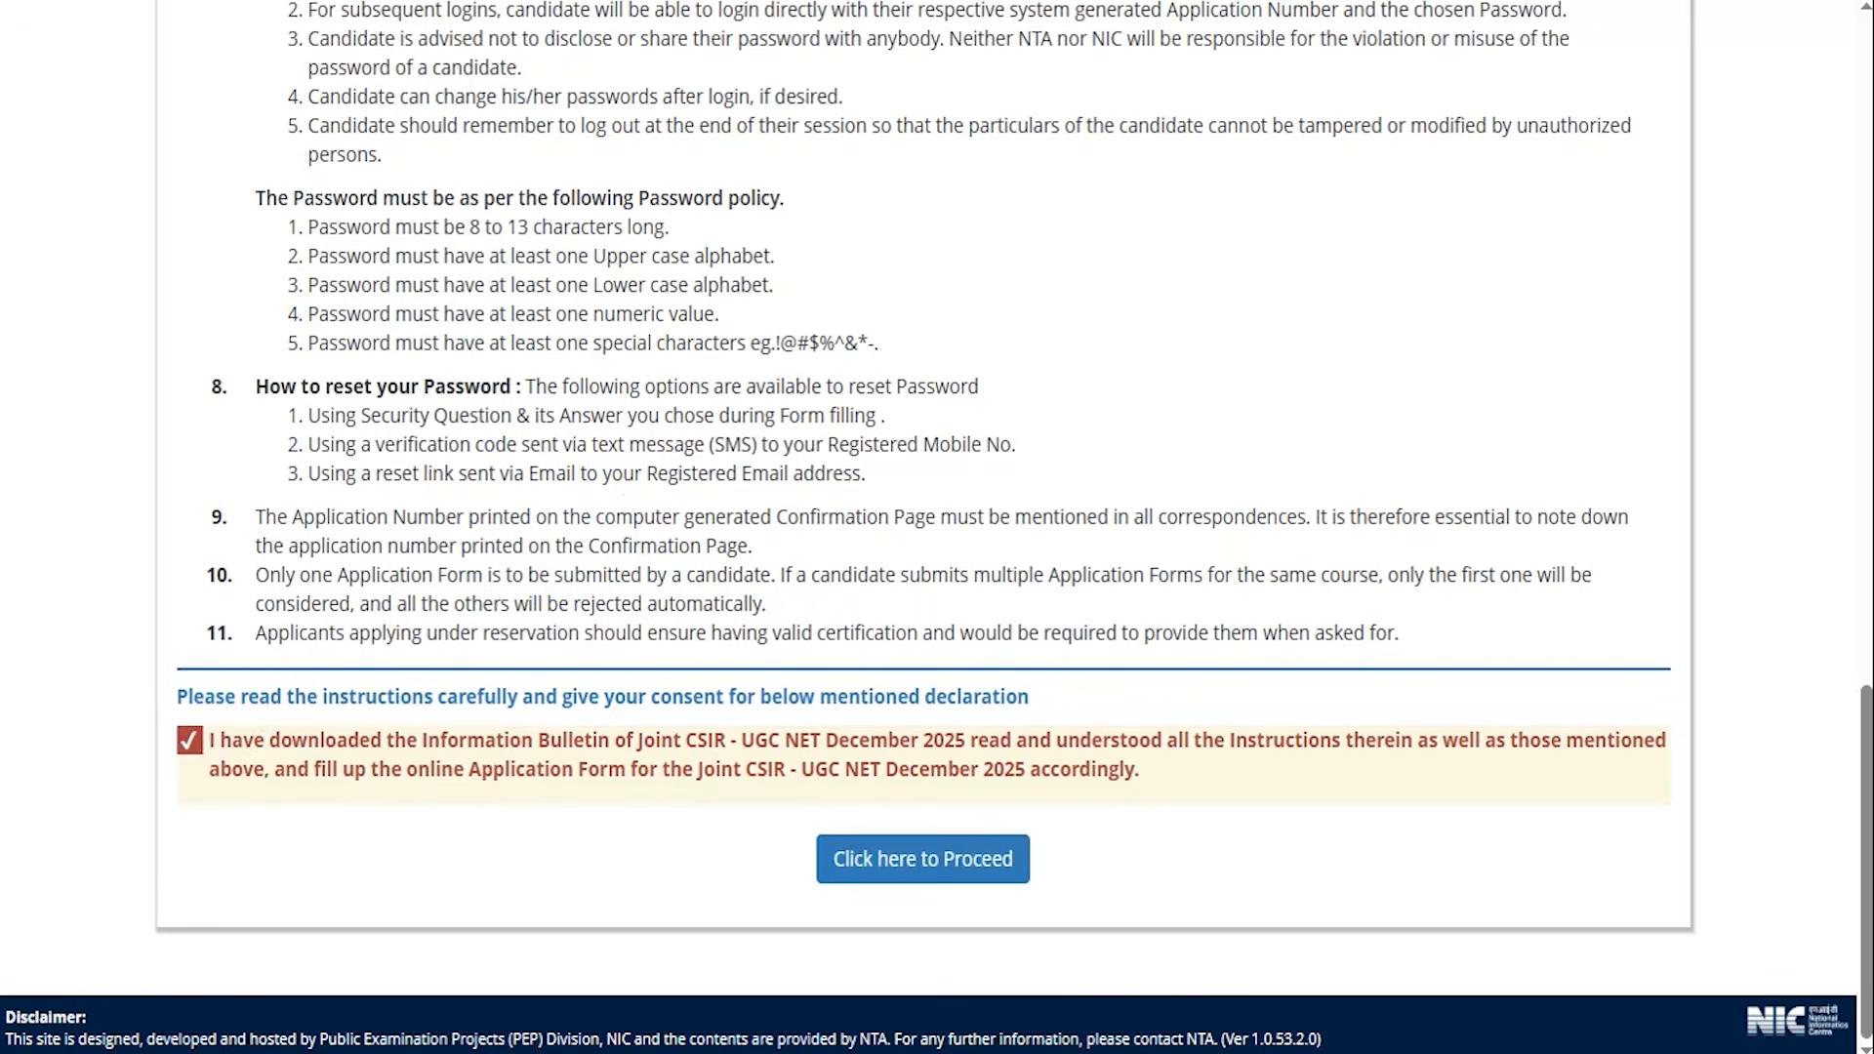
drag(1462, 838, 1069, 858)
click(917, 871)
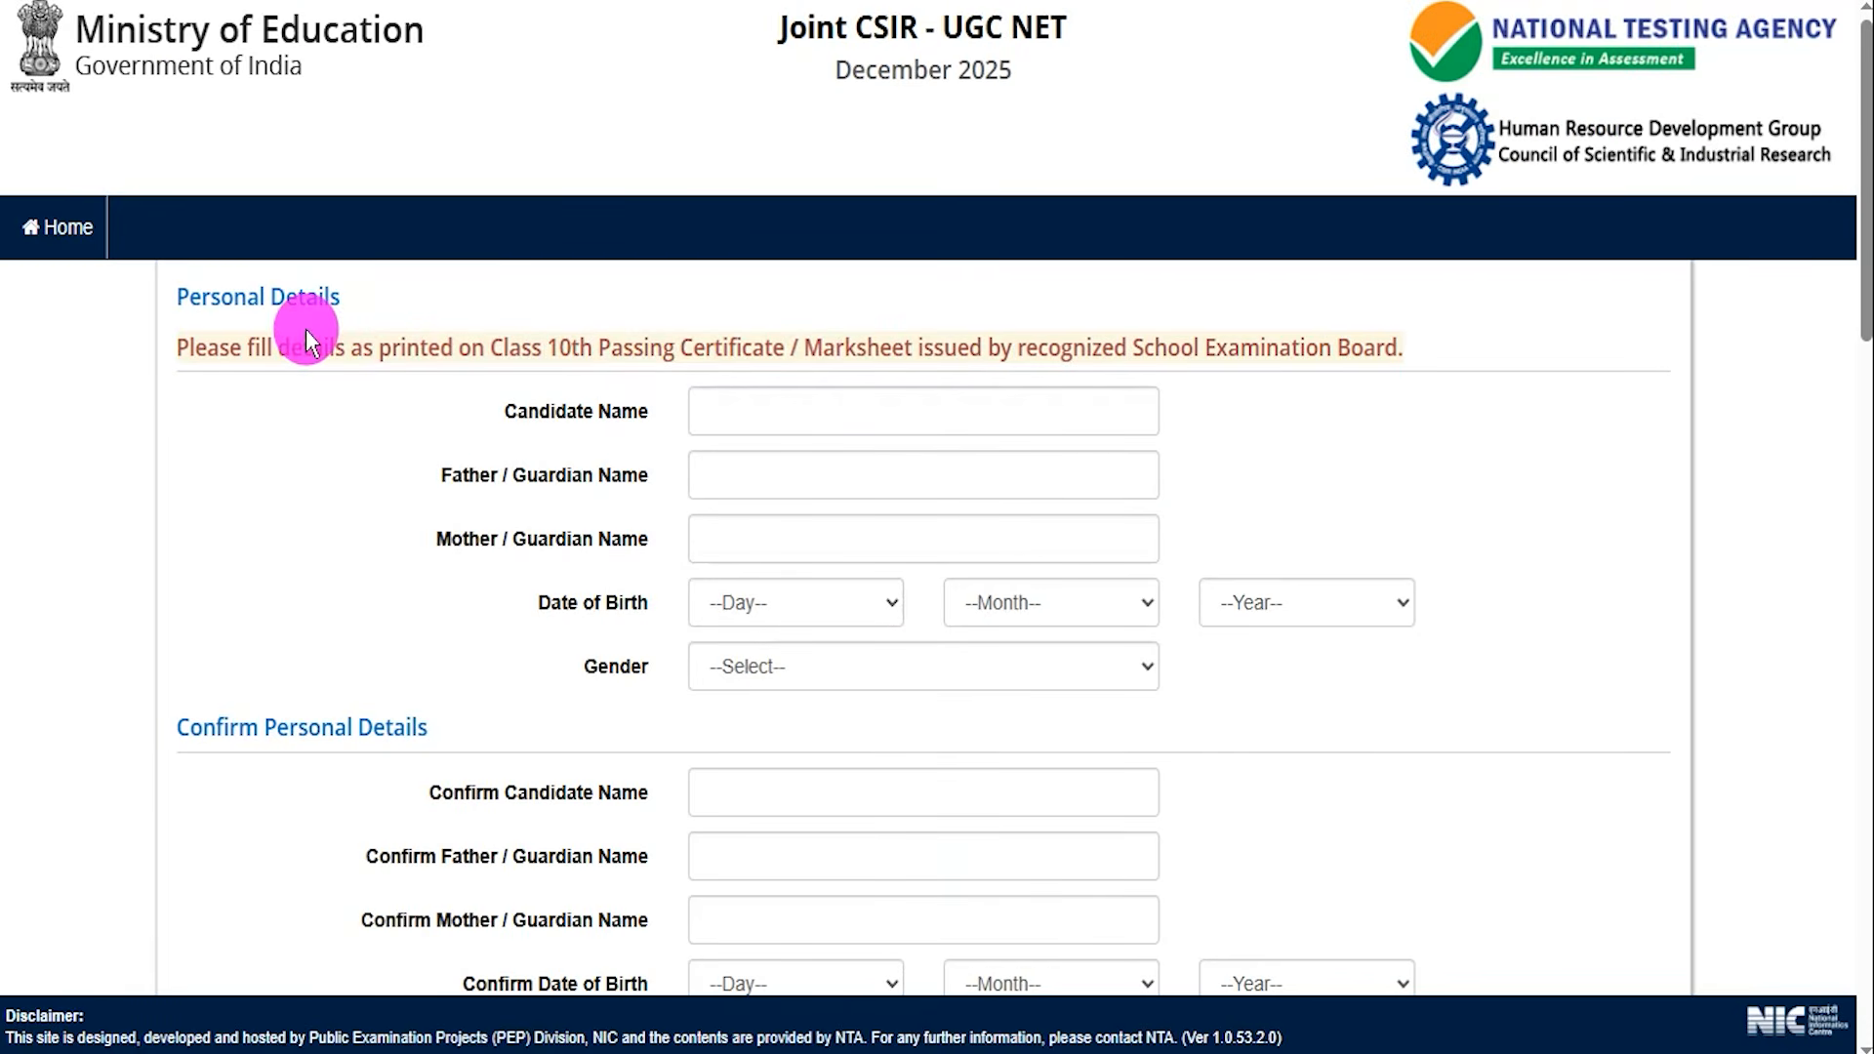
Highlight the Class 10th certificate instruction and mark the Candidate, Father and Mother name fields.
drag(250, 348, 1299, 341)
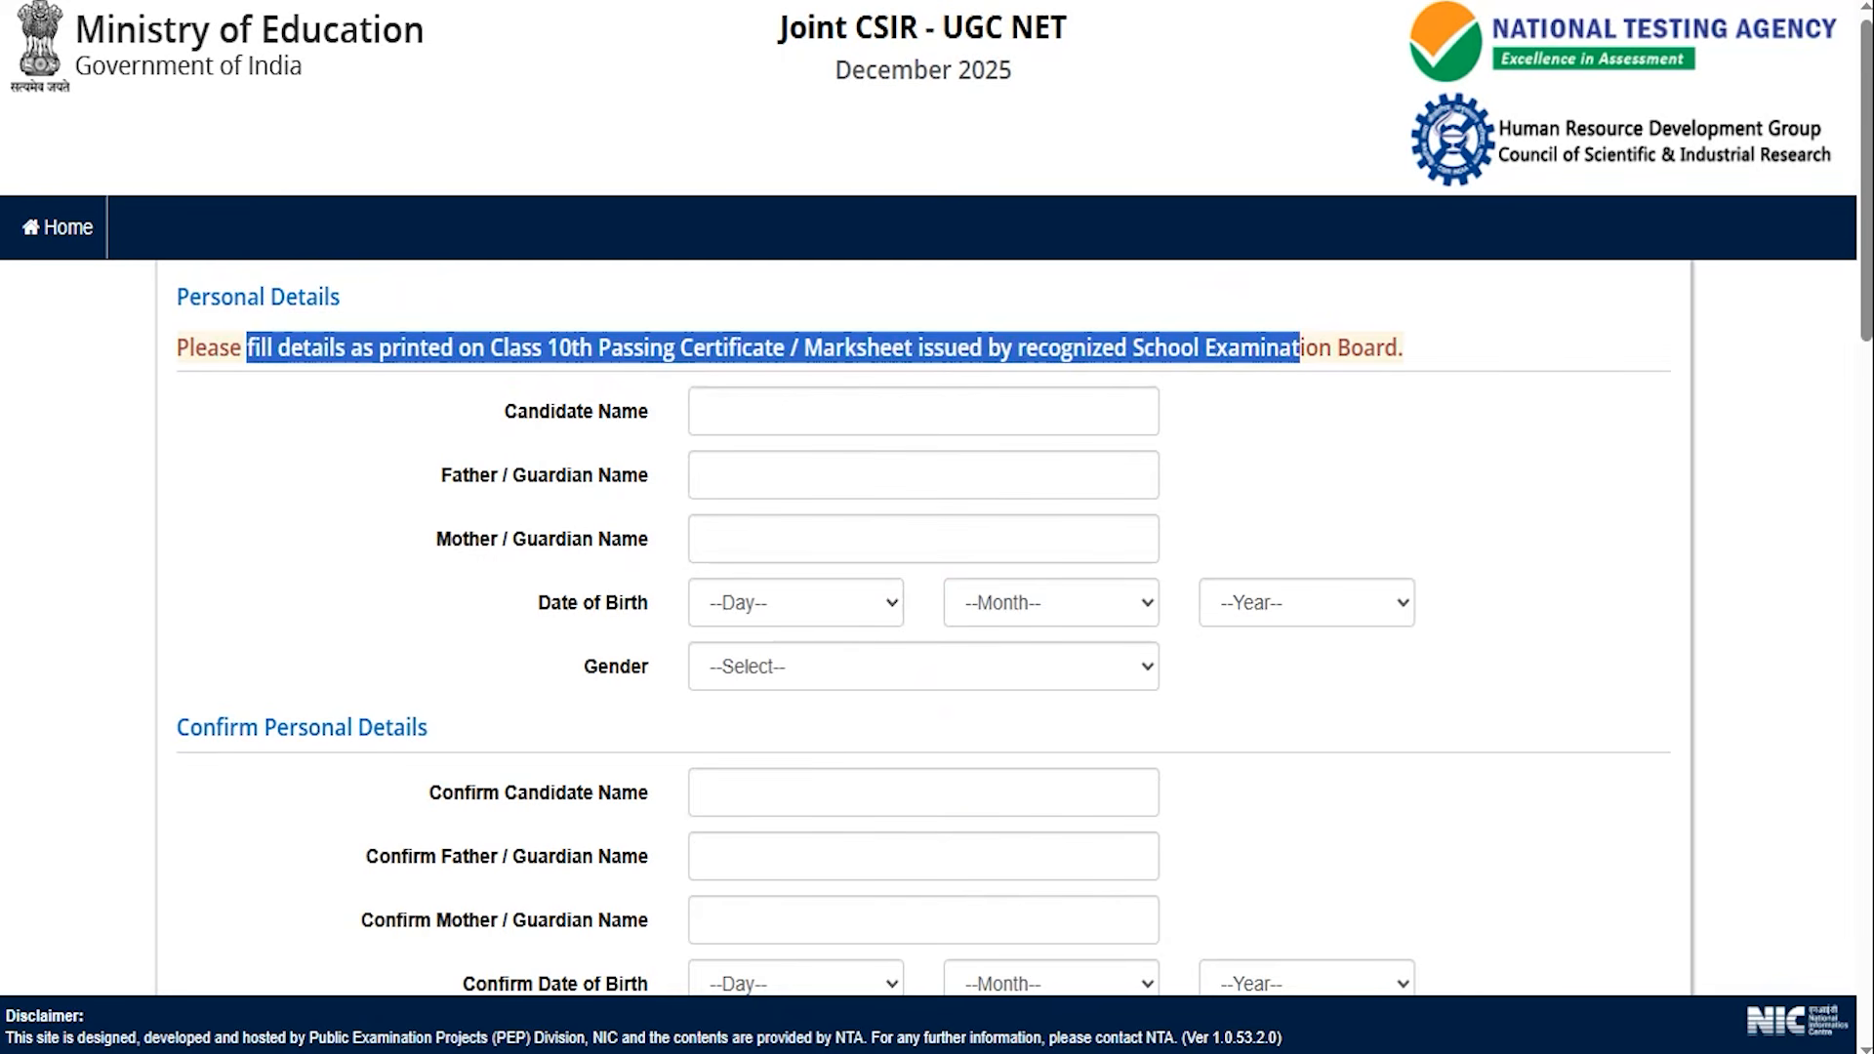
key(ctrl+2)
drag(952, 417, 1002, 353)
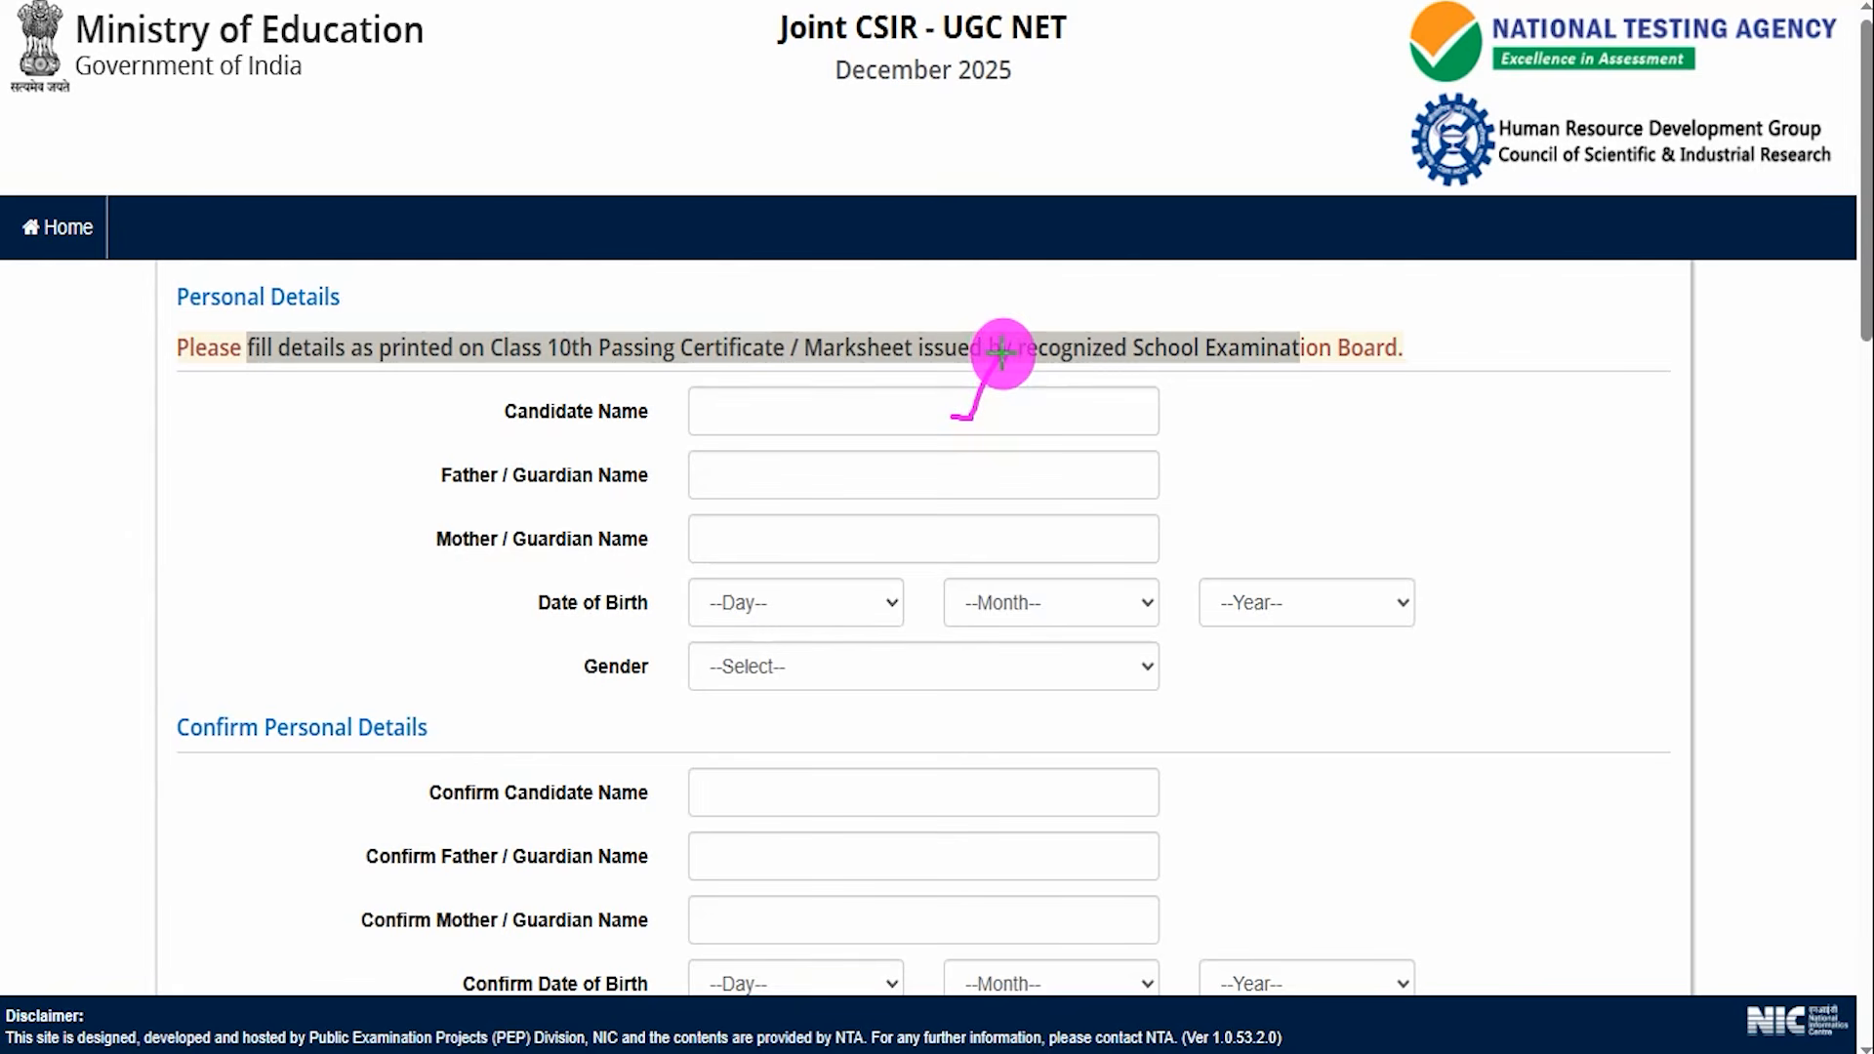
mouse_move(996, 476)
mouse_down()
mouse_move(1016, 485)
mouse_move(1043, 445)
mouse_up()
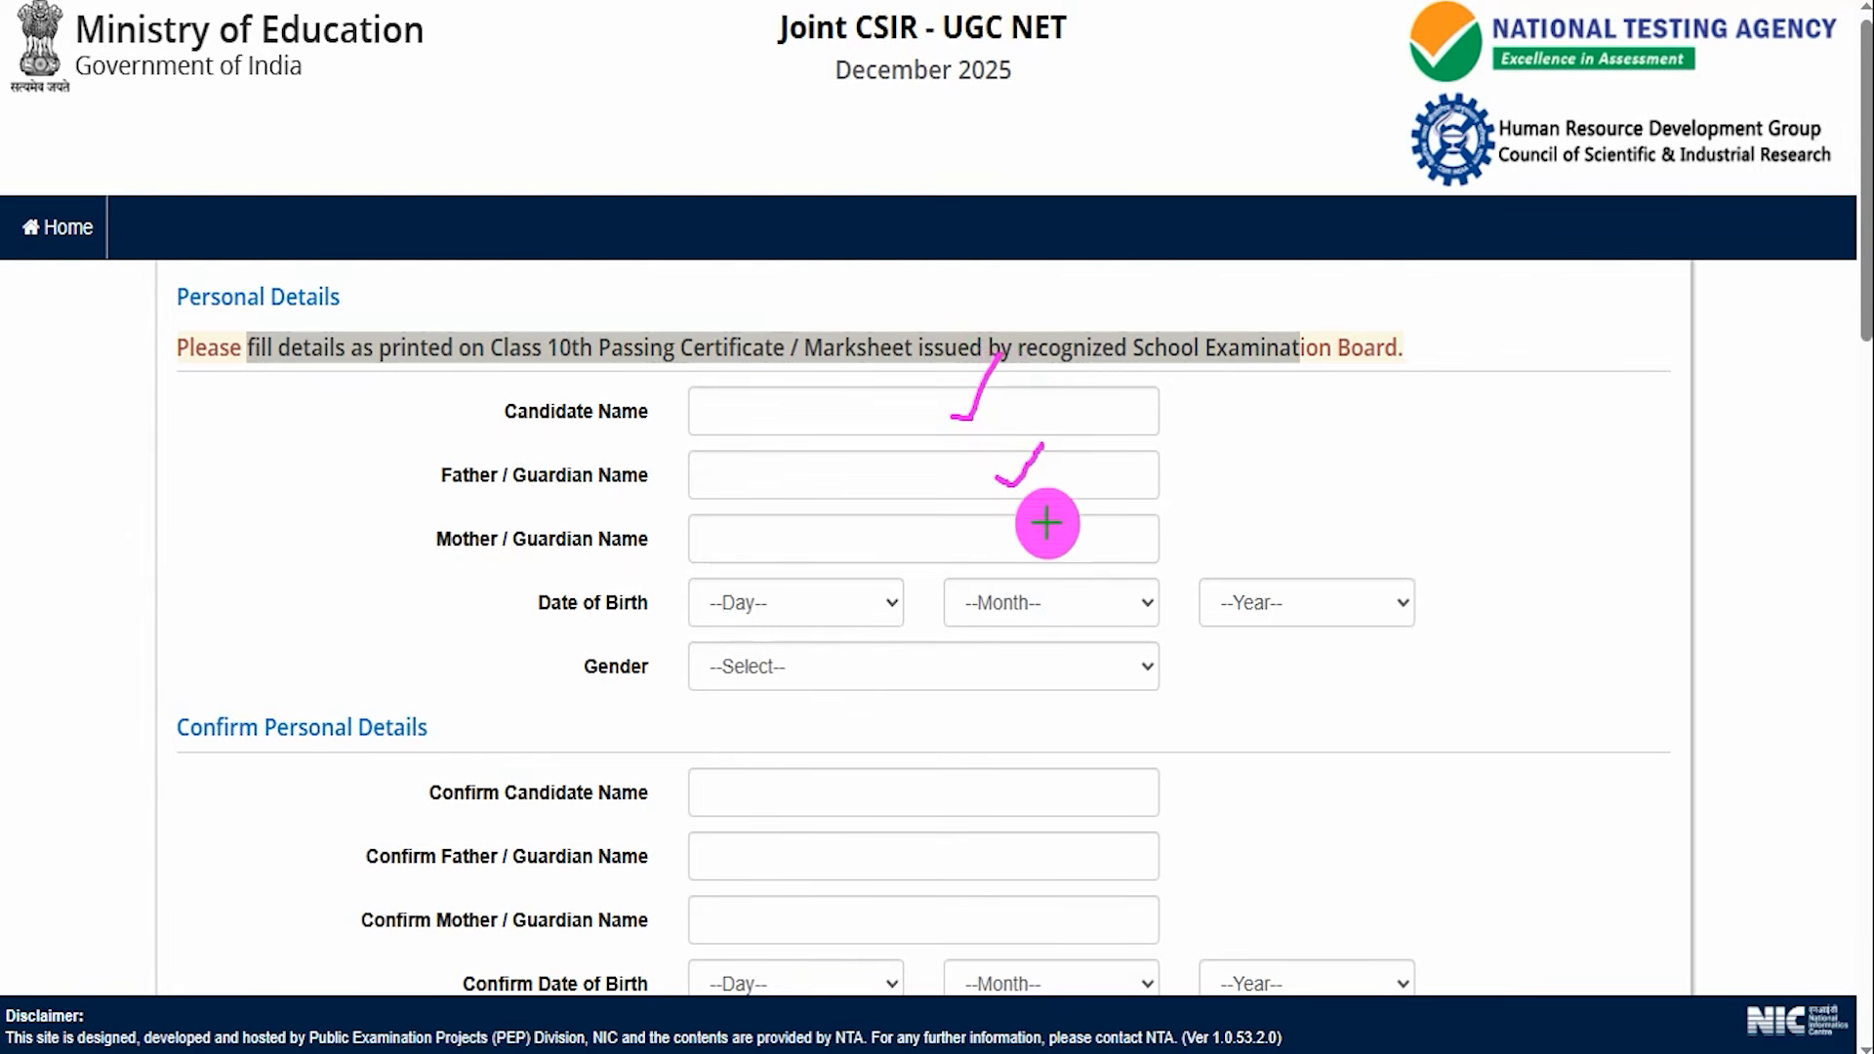
drag(1106, 533, 1164, 490)
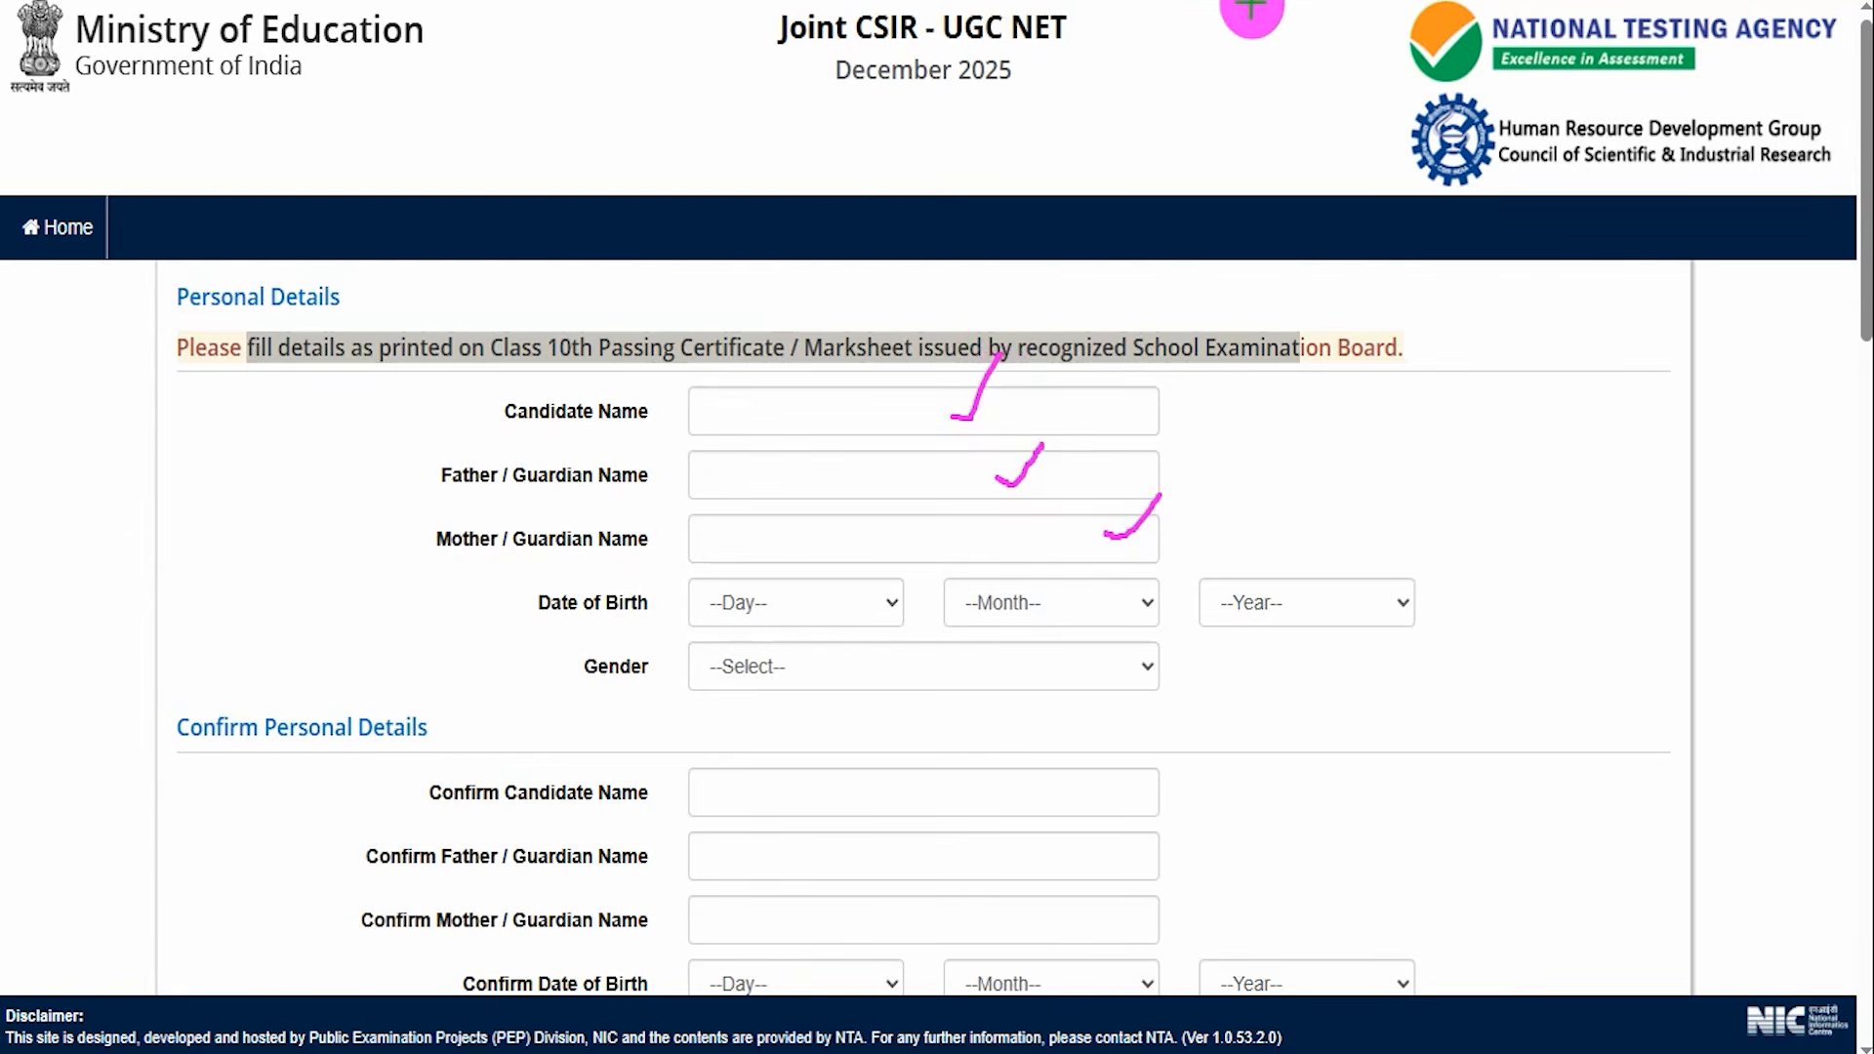
Point out the Date of Birth selectors and set the Gender to Male.
click(794, 619)
click(1032, 616)
click(1256, 601)
click(1042, 646)
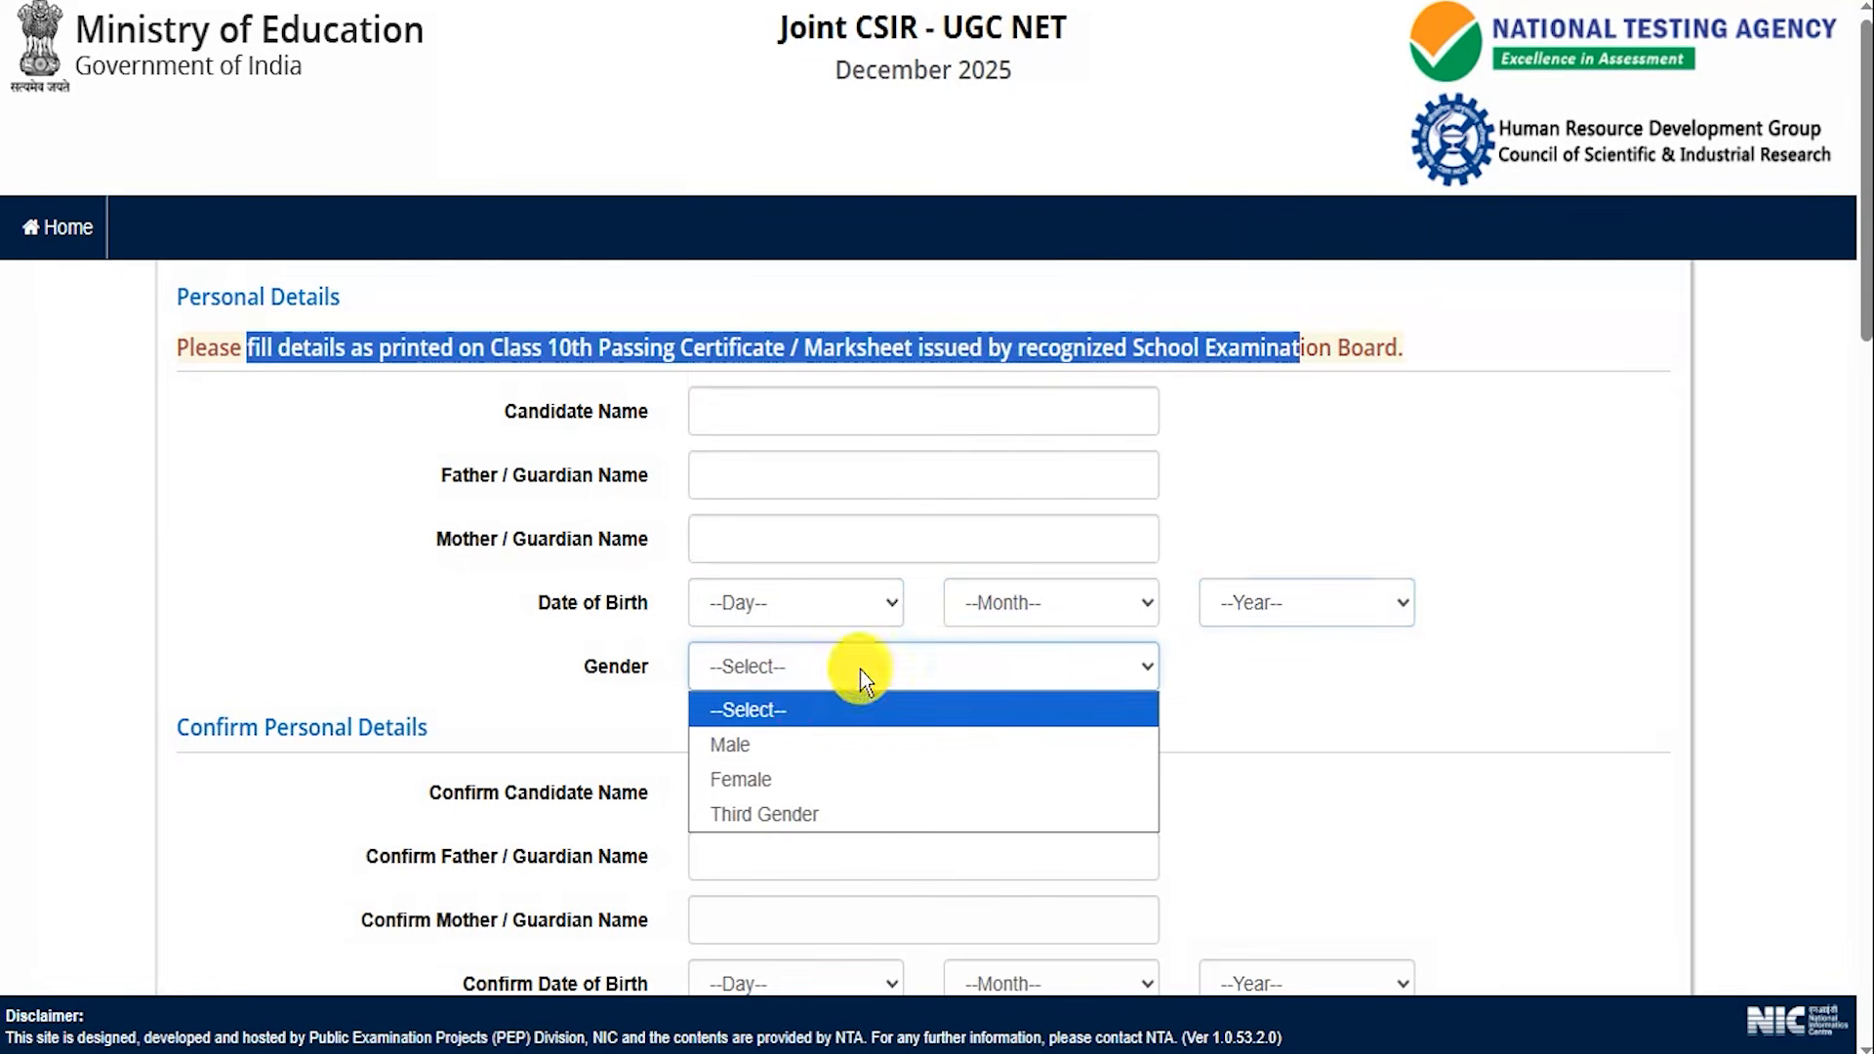
click(736, 750)
Mark the Confirm Personal Details name fields that must repeat the entered details.
scroll(308, 586, down, 4)
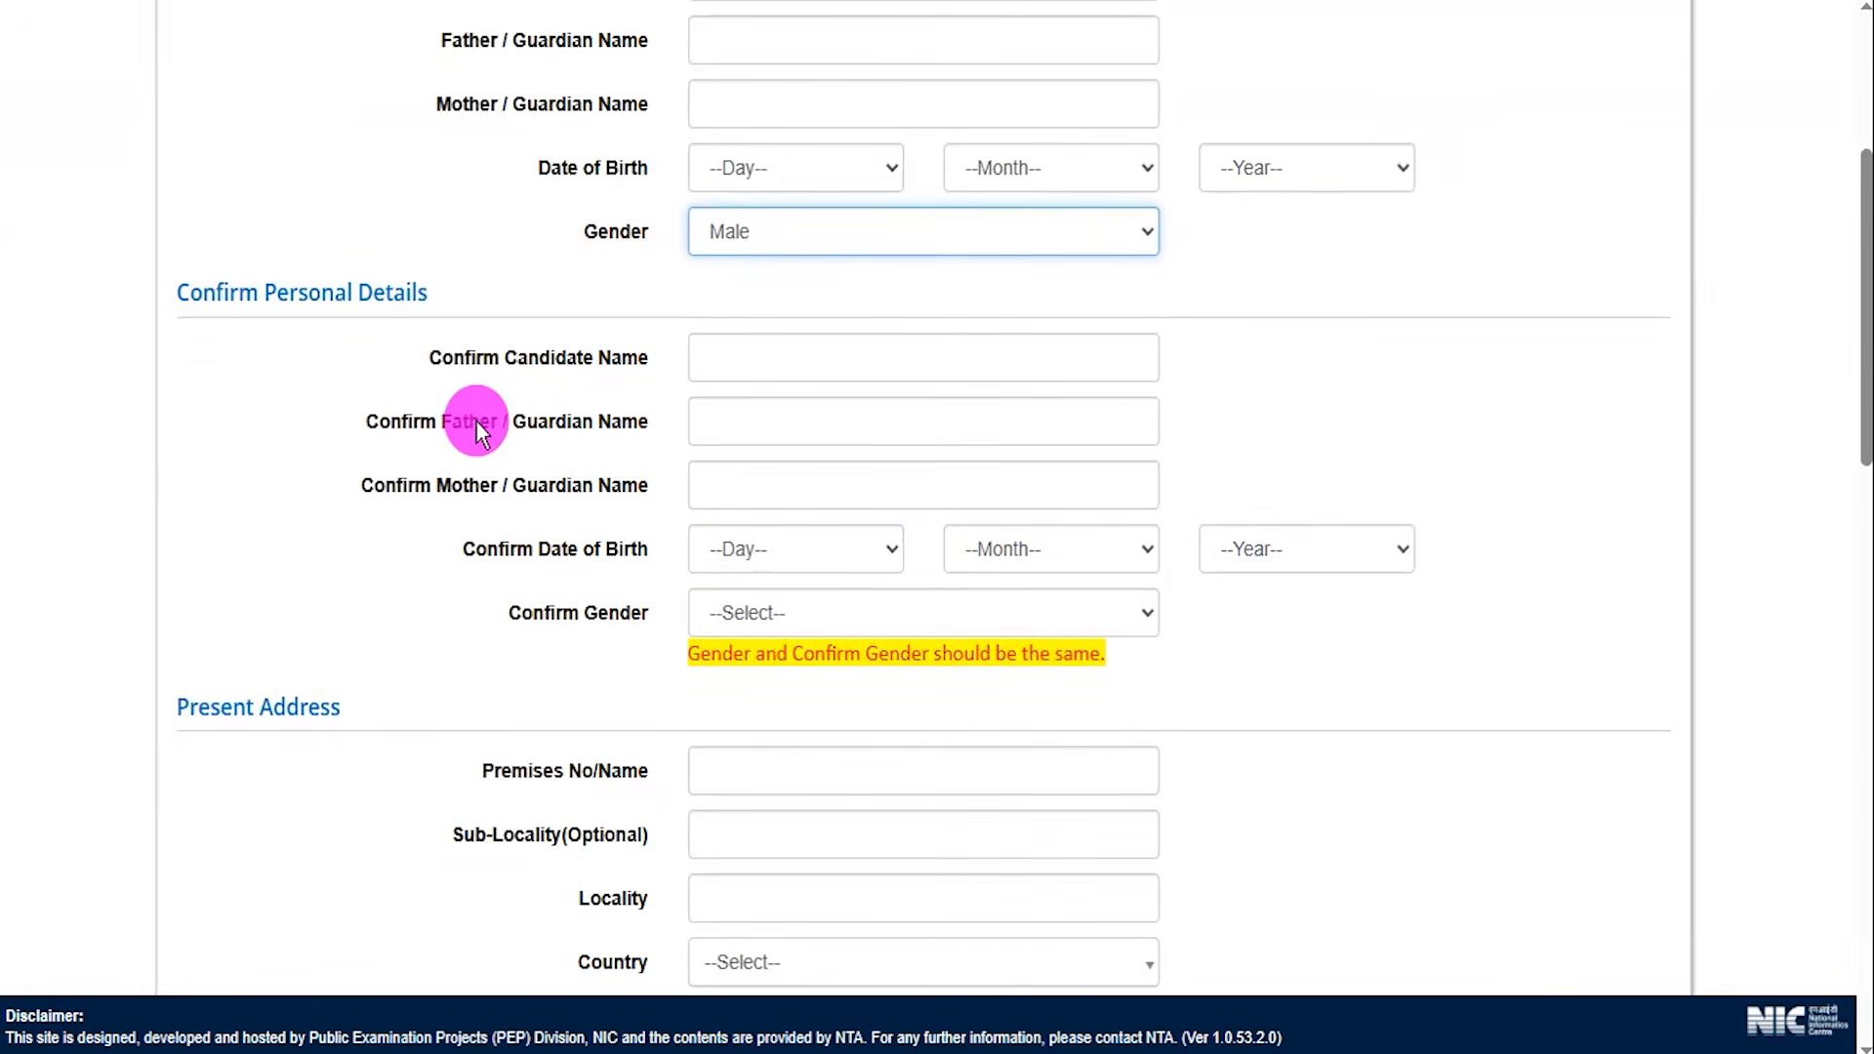
scroll(508, 380, up, 3)
drag(483, 648, 549, 648)
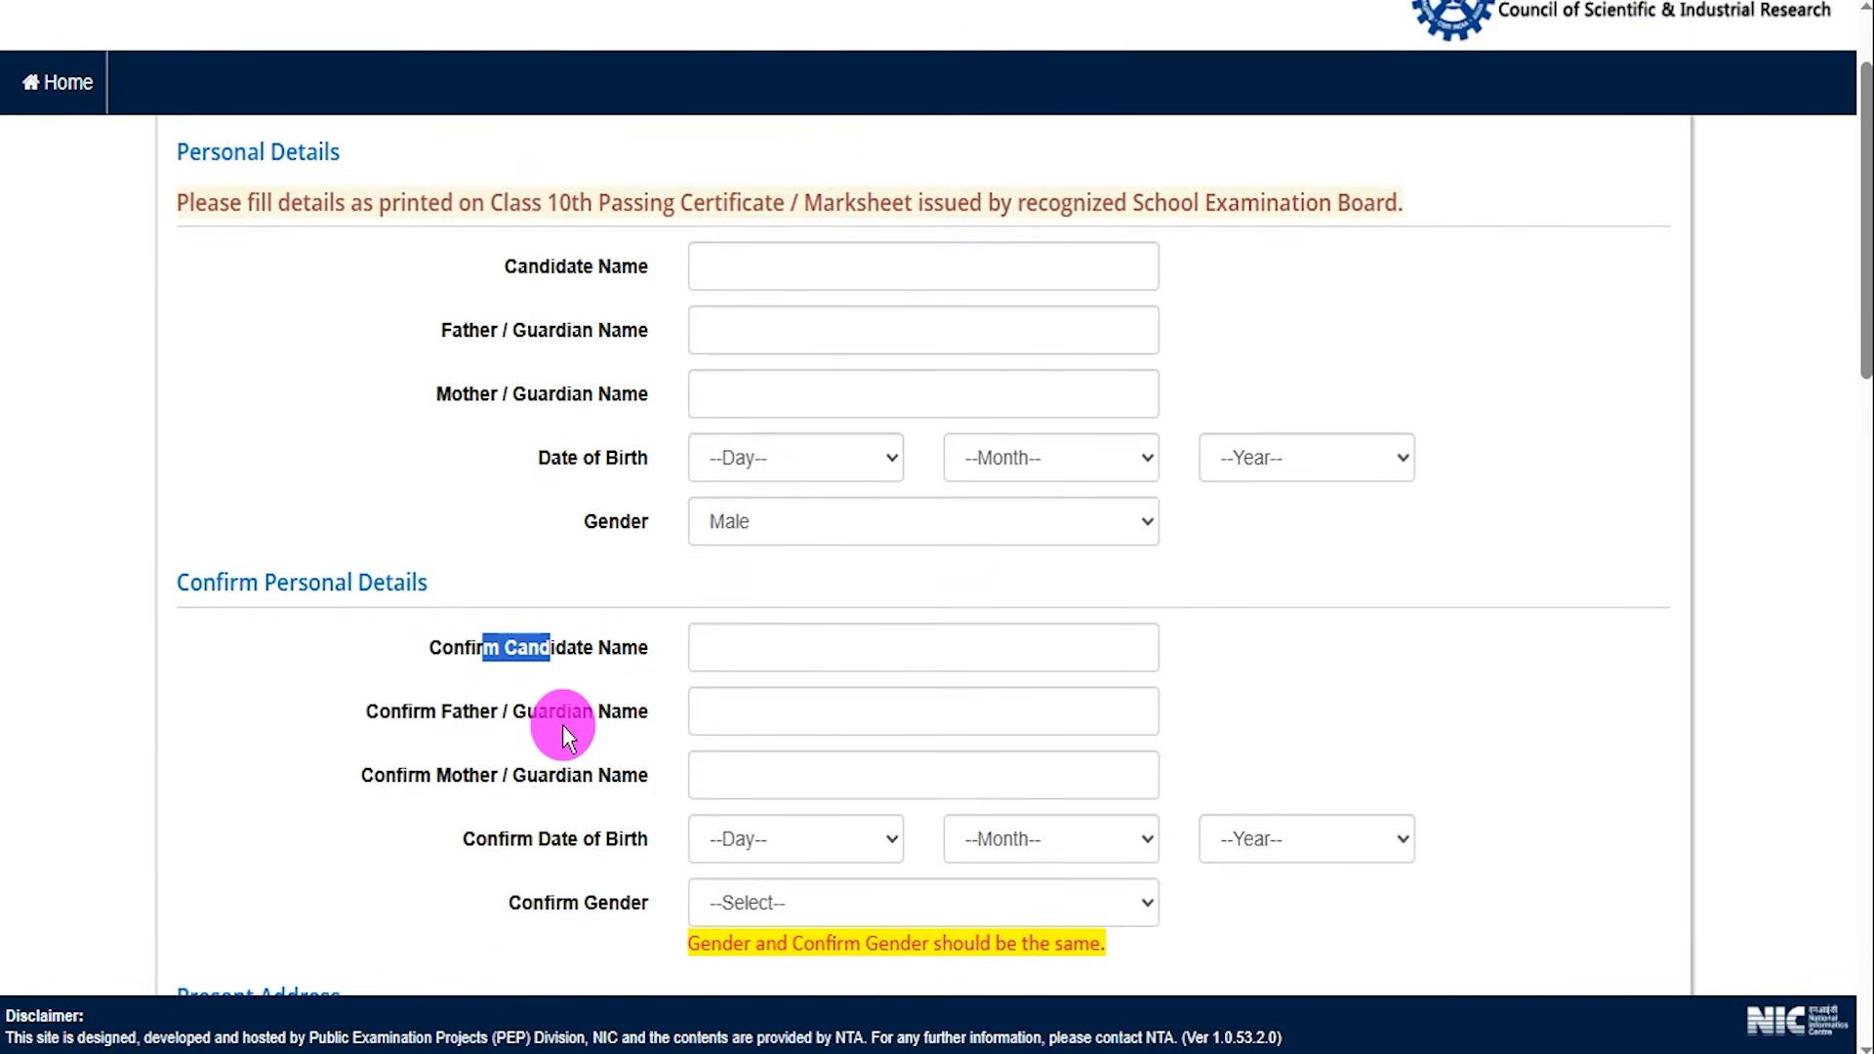
scroll(562, 724, down, 3)
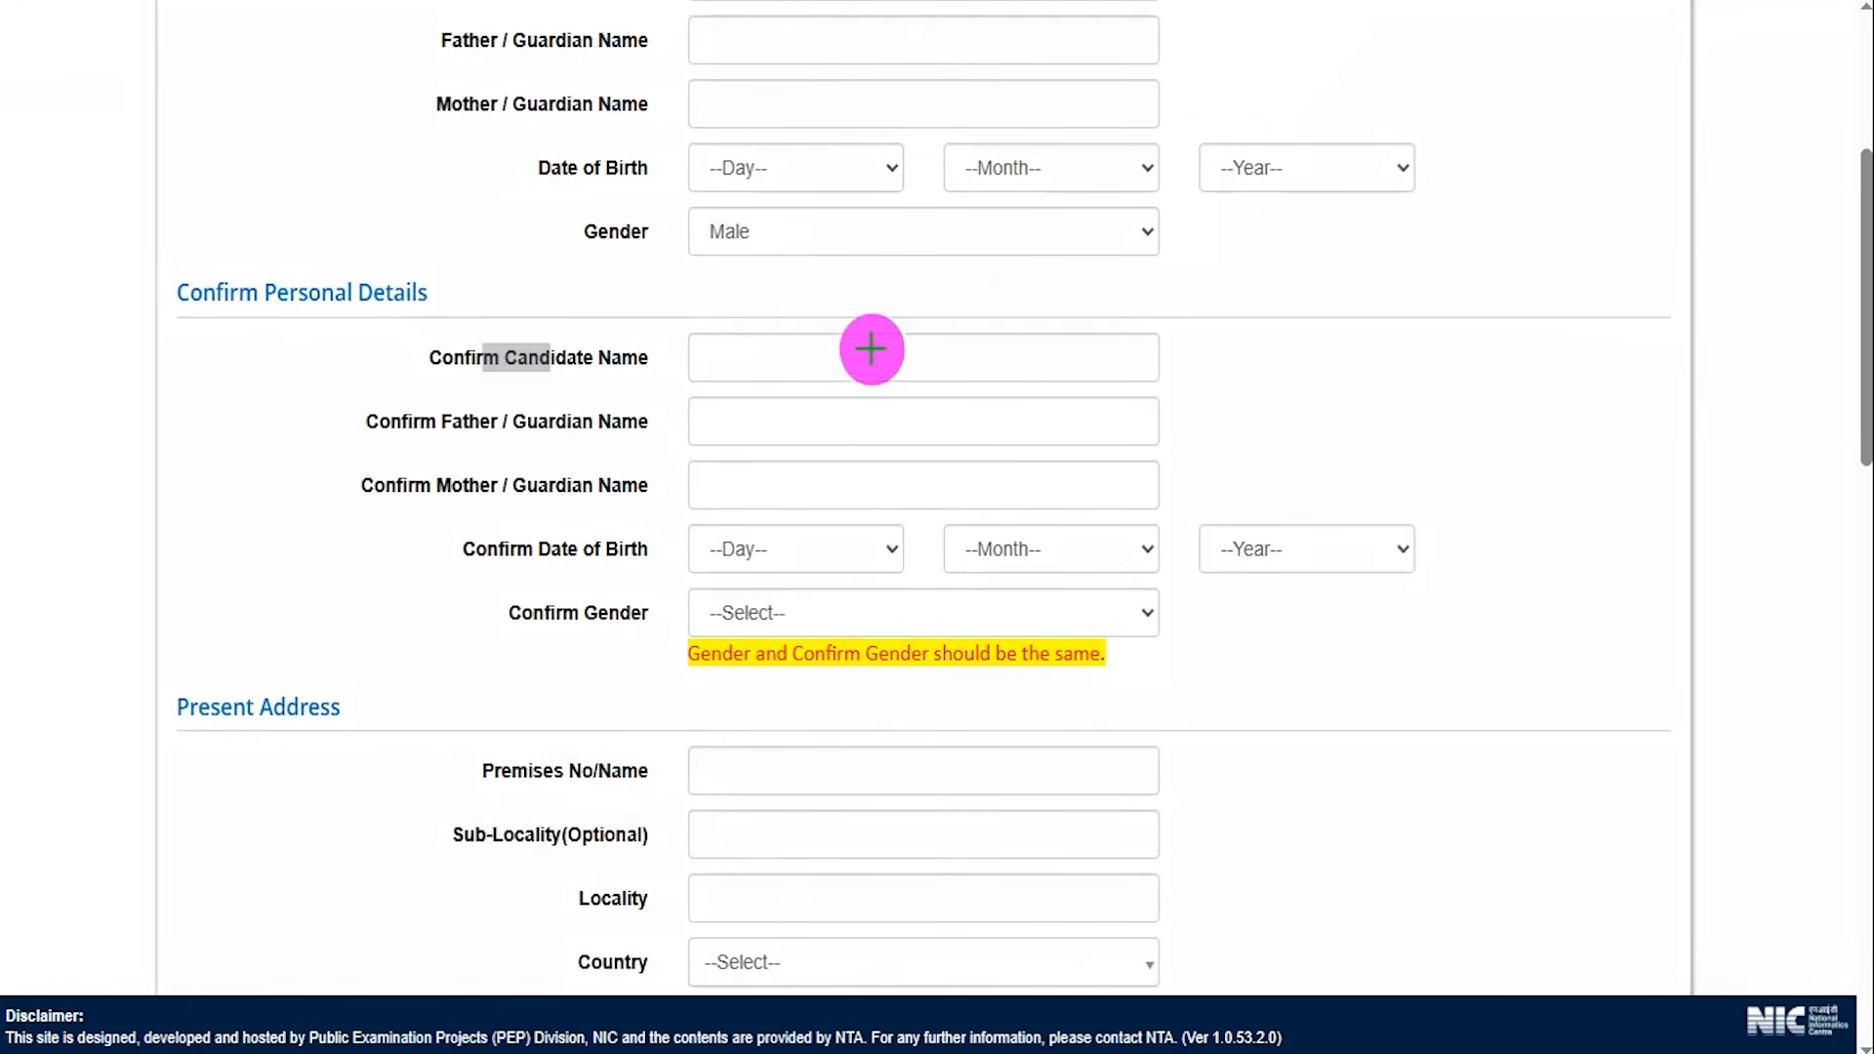
drag(927, 356, 985, 305)
drag(1047, 417, 1110, 366)
drag(860, 481, 945, 406)
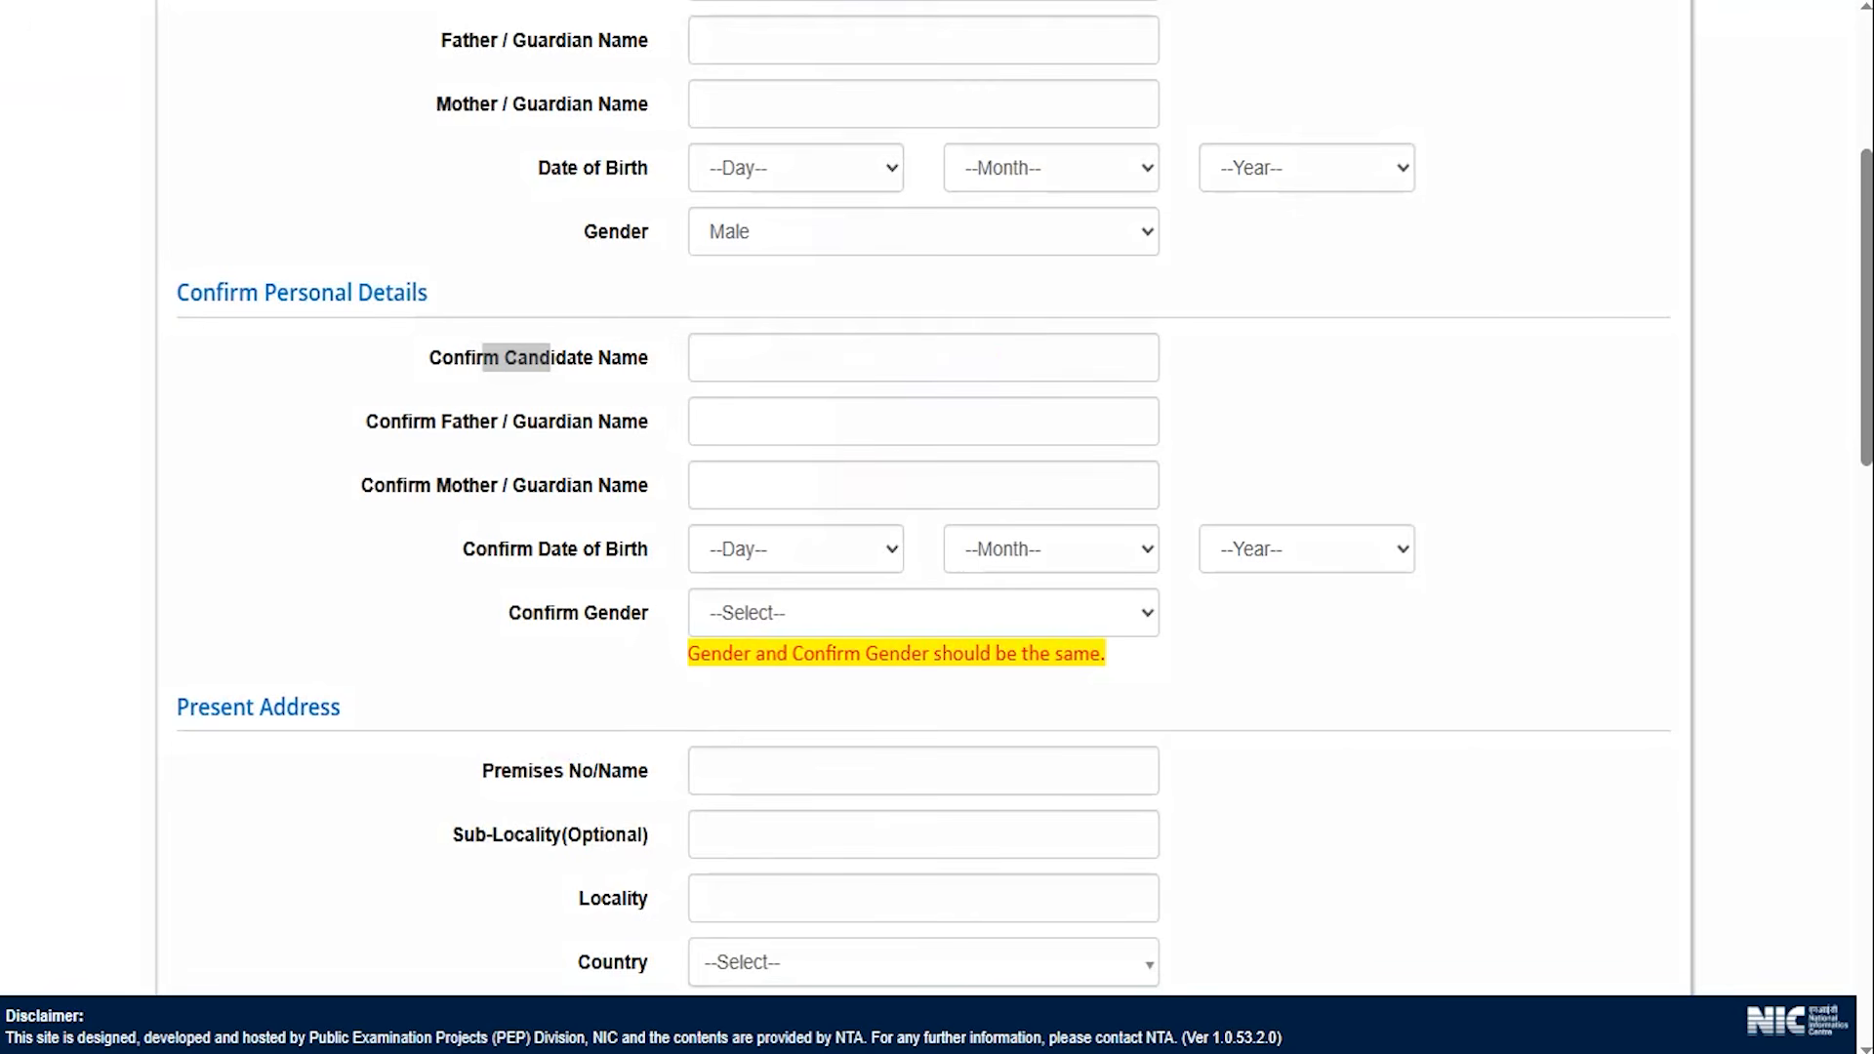
Point out the Confirm Date of Birth day, month and year selectors and set Confirm Gender to Male.
click(776, 543)
click(1020, 556)
click(1297, 547)
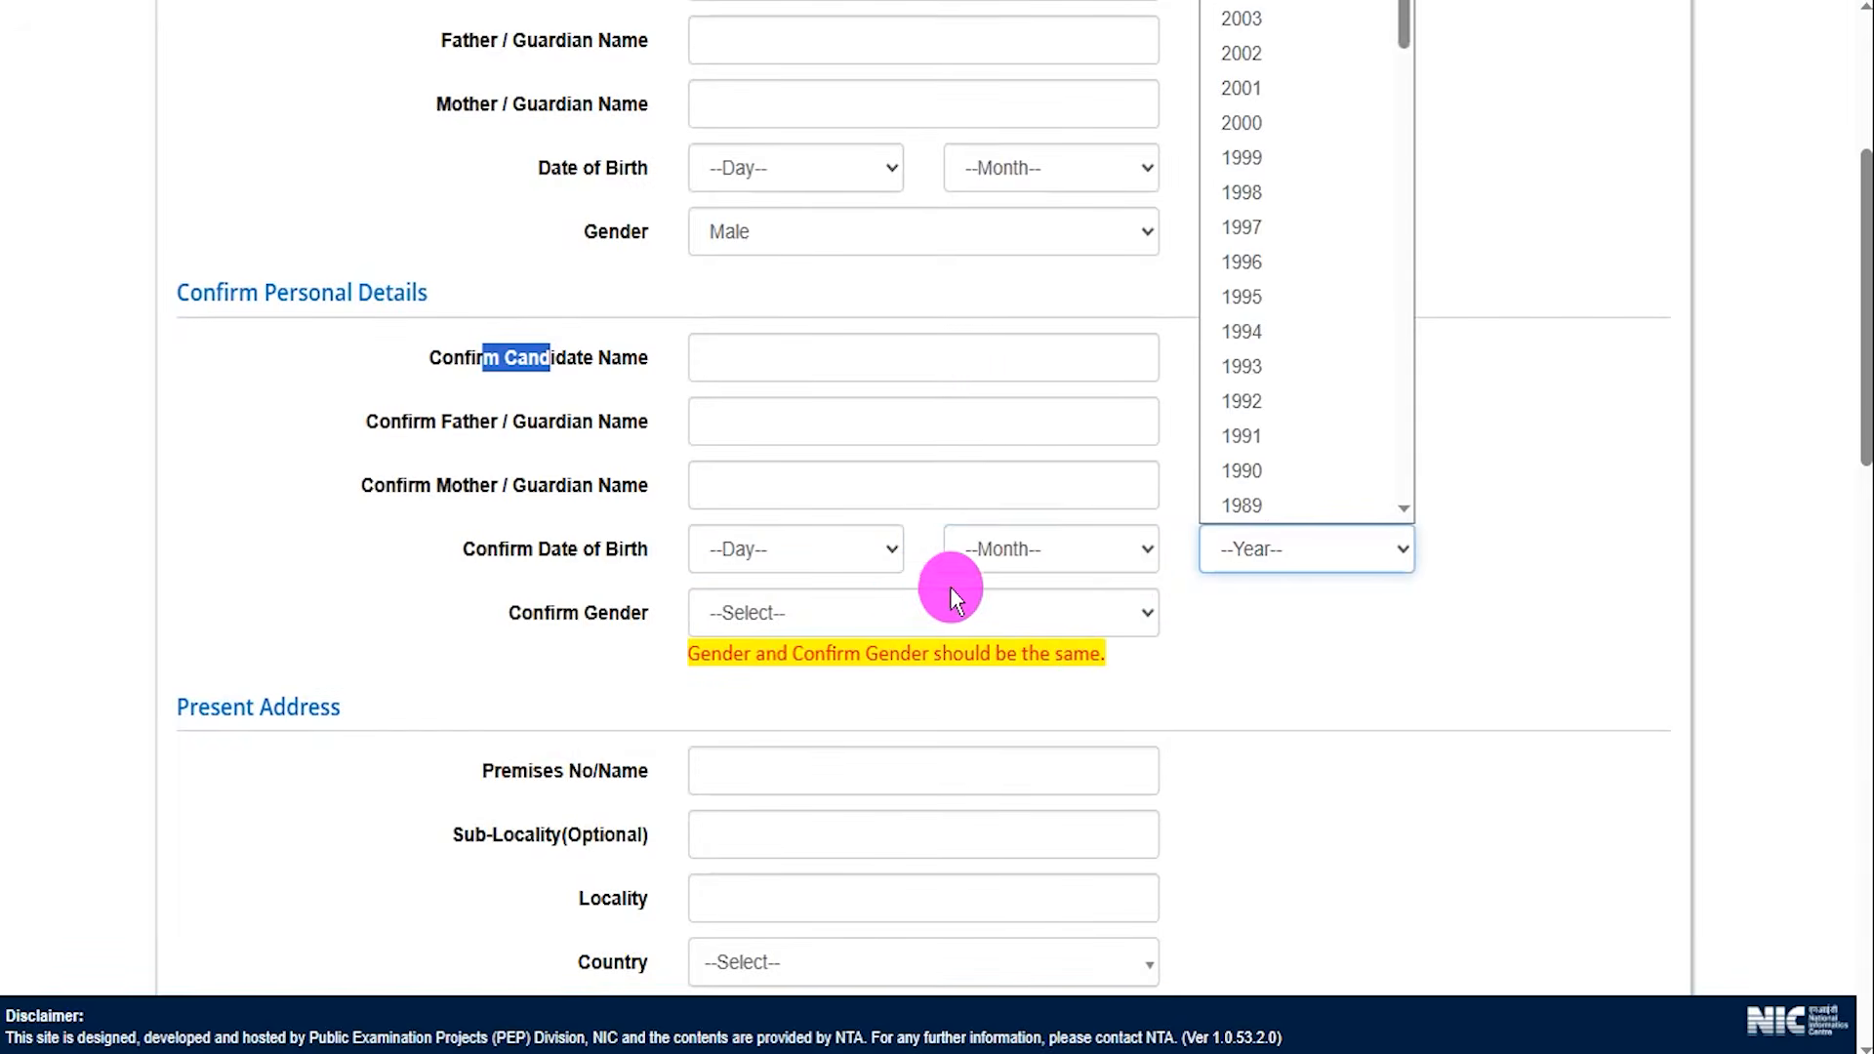
click(805, 624)
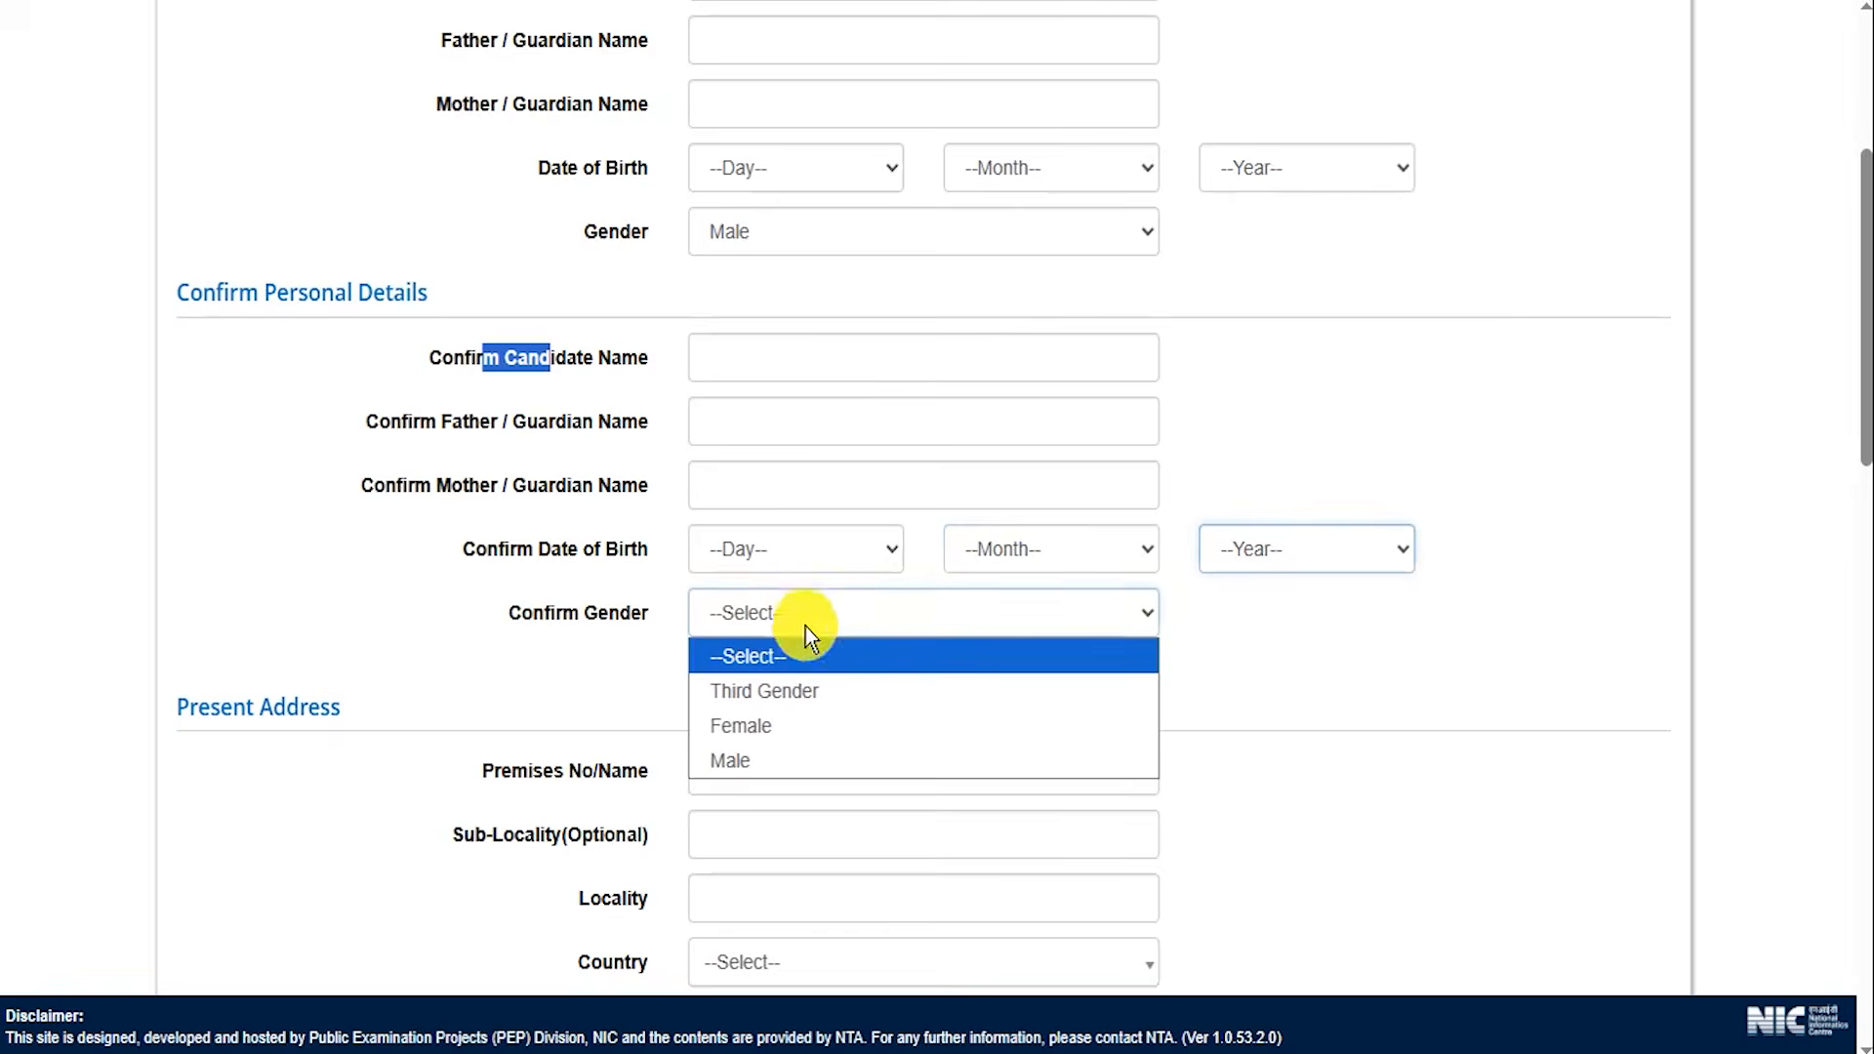
click(748, 760)
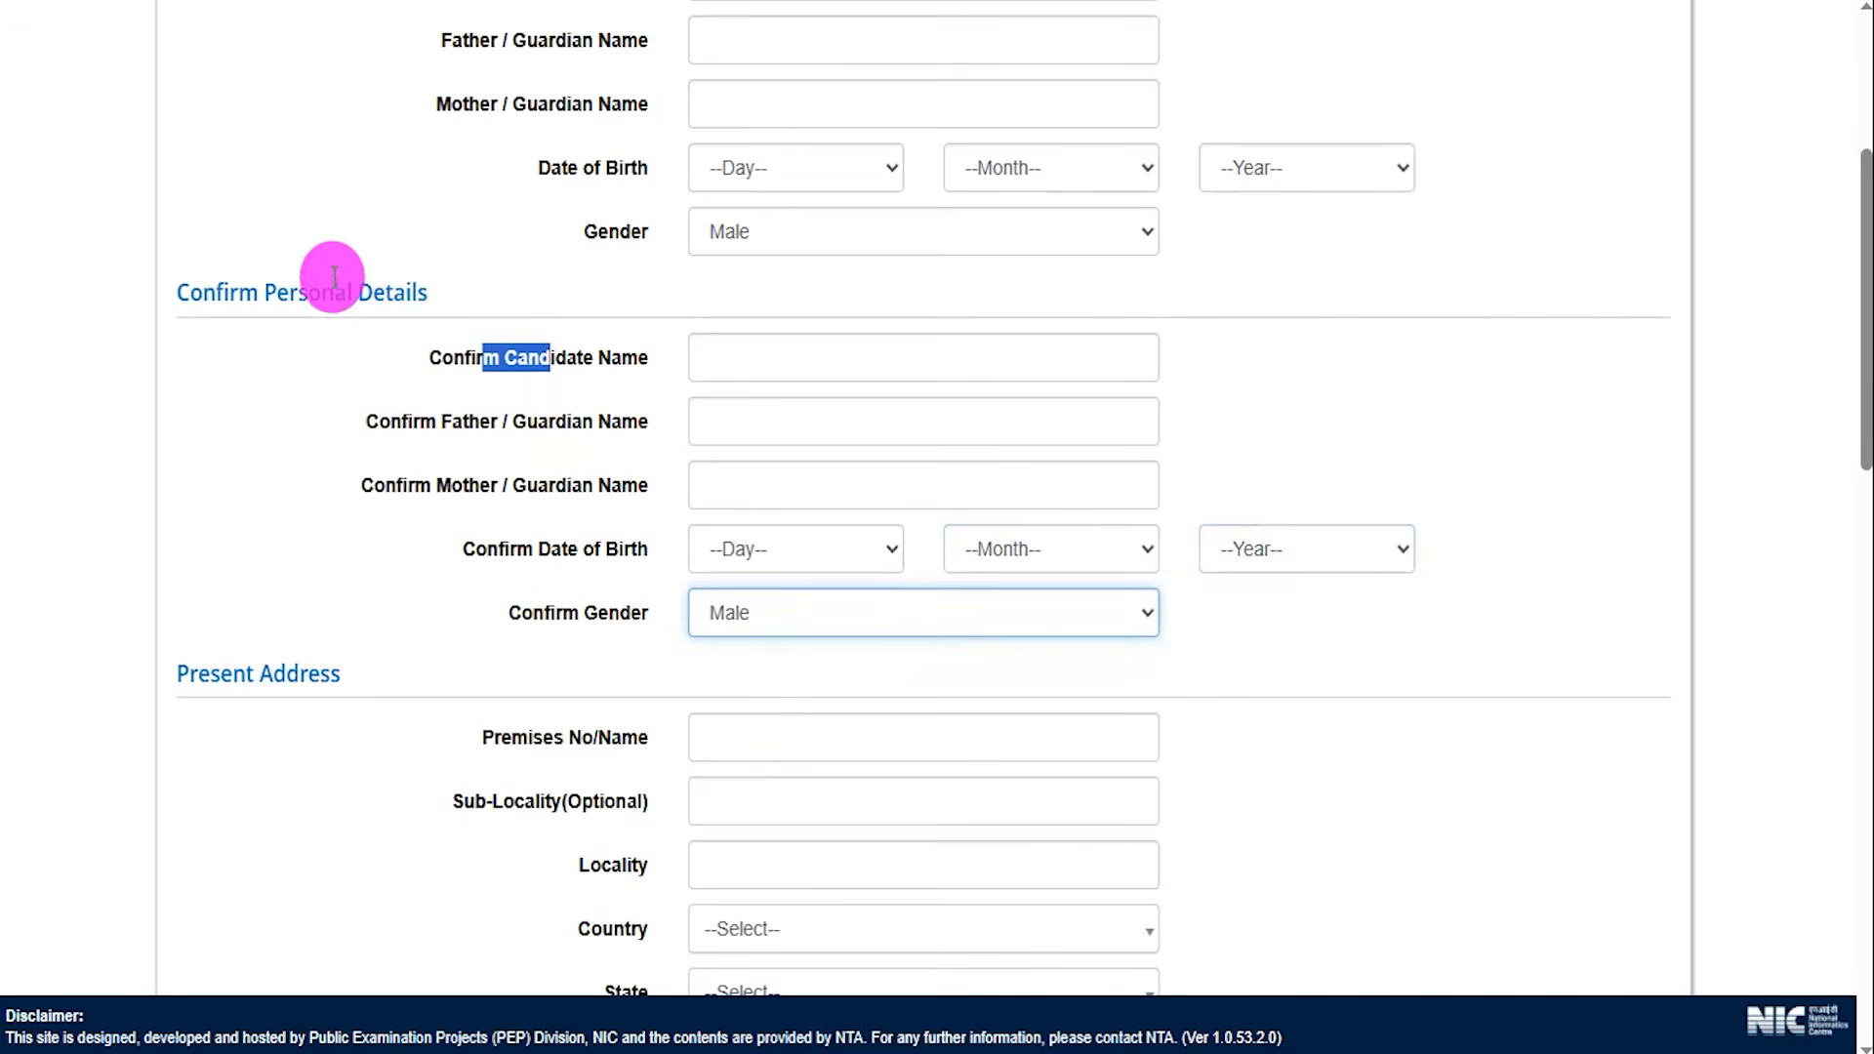
Highlight the Confirm Personal Details heading and mark each Present Address field from Premises No/Name to Pin Code.
drag(250, 293, 408, 330)
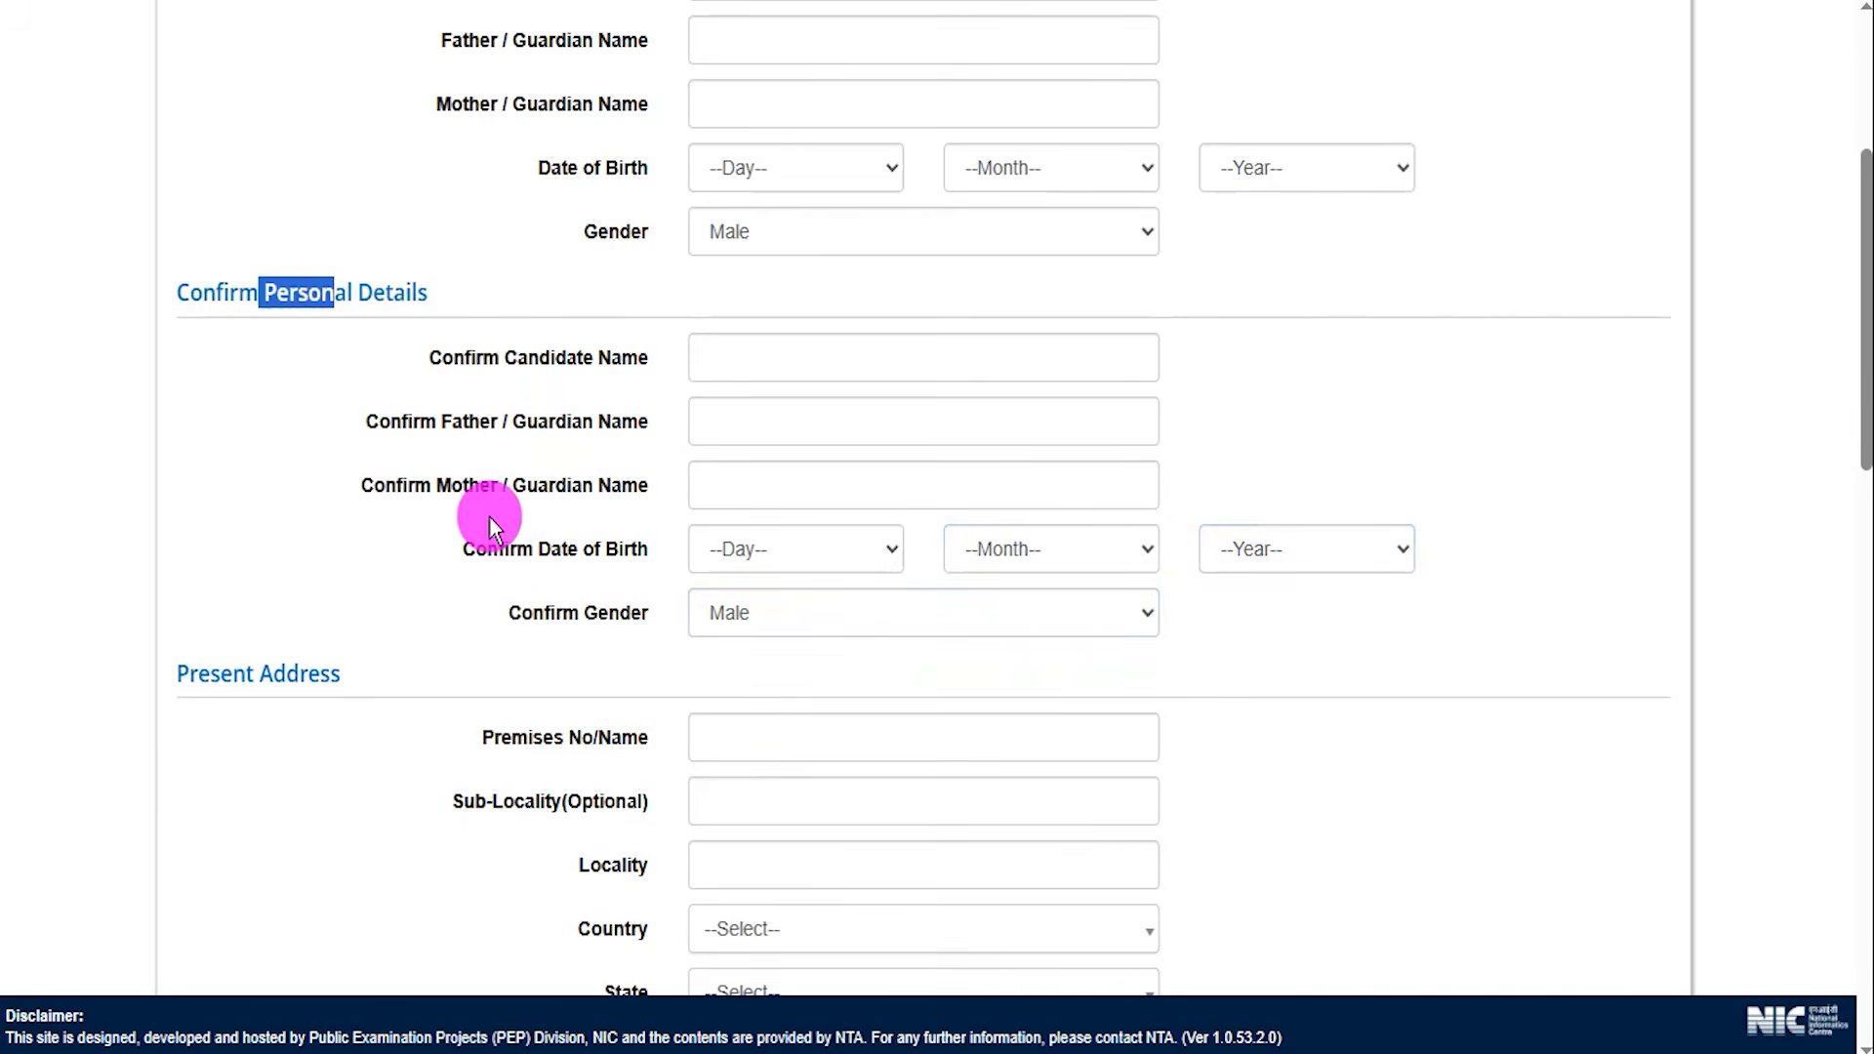
scroll(489, 517, down, 4)
drag(208, 239, 300, 244)
drag(528, 301, 554, 302)
click(900, 0)
drag(859, 307, 901, 307)
mouse_move(822, 362)
mouse_down()
mouse_move(876, 372)
mouse_move(864, 416)
mouse_up()
drag(830, 495, 883, 489)
drag(840, 563, 879, 563)
drag(849, 614, 878, 614)
drag(822, 671, 854, 678)
click(1201, 10)
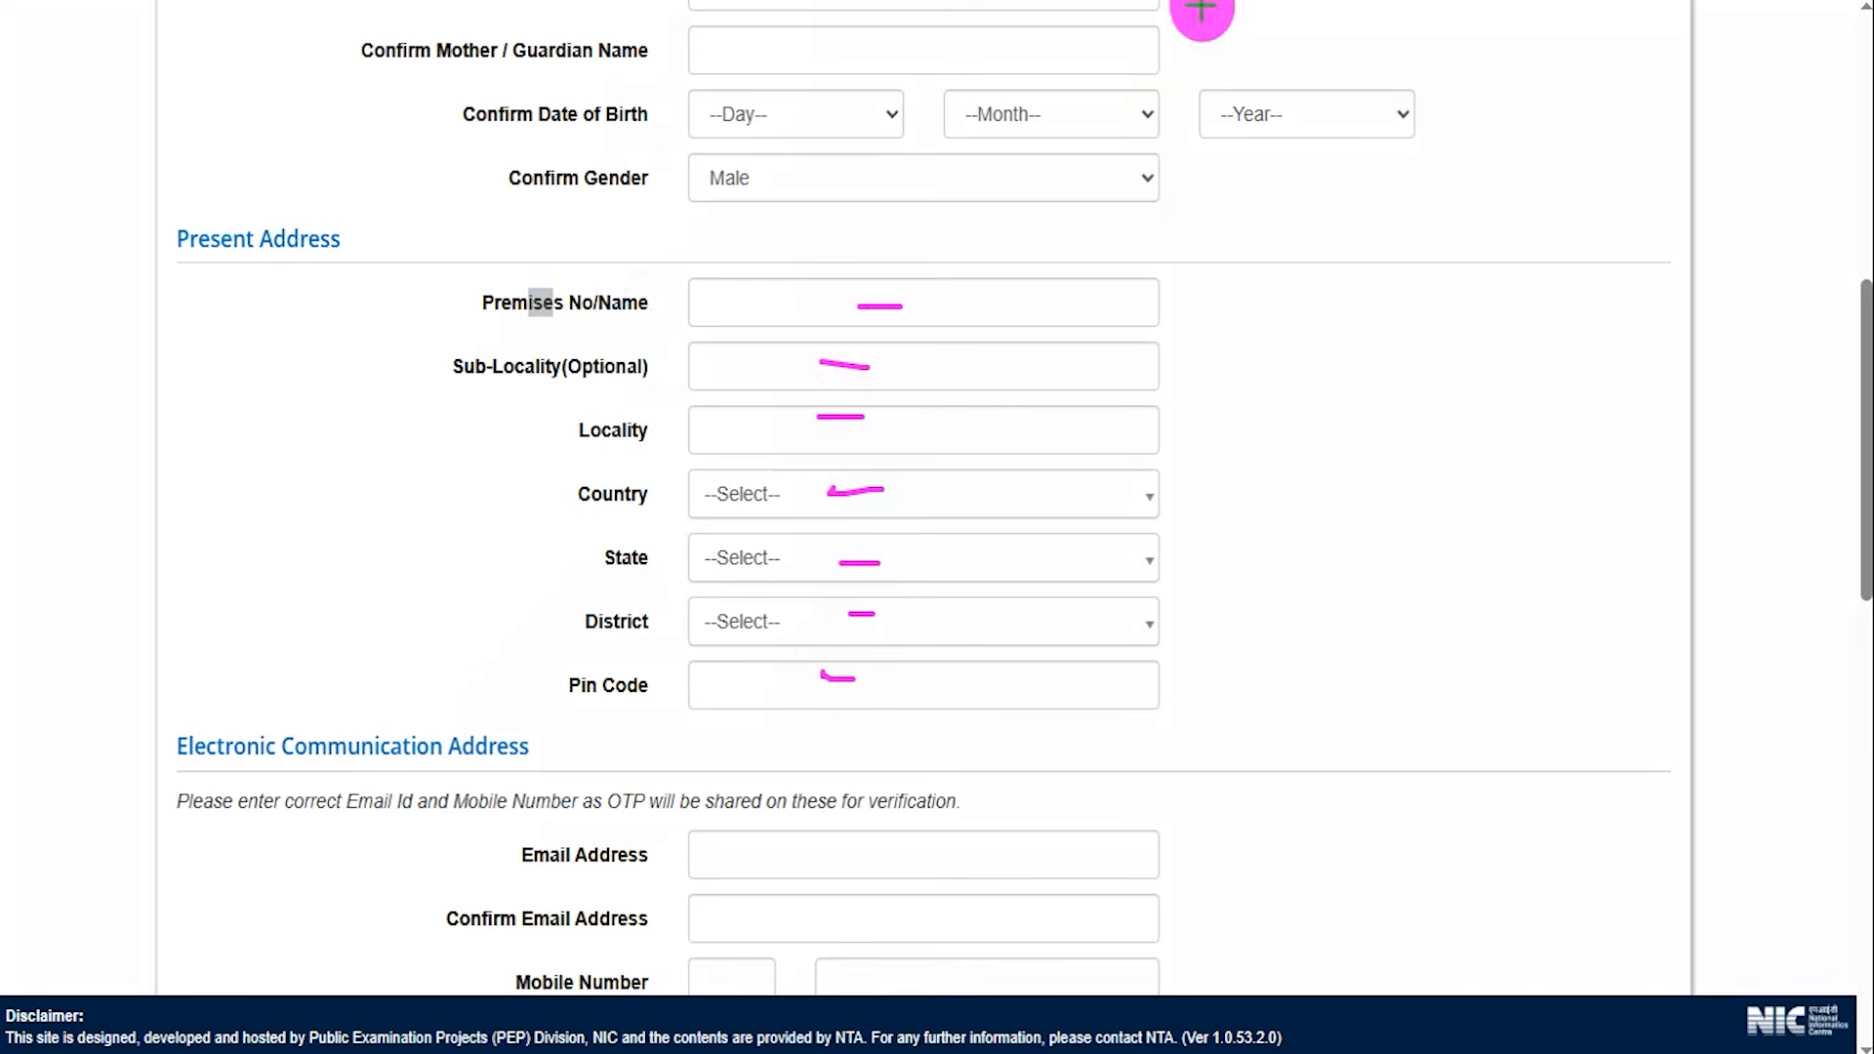
Highlight the Electronic Communication Address section and tick its email, mobile and alternate contact fields.
scroll(354, 763, down, 5)
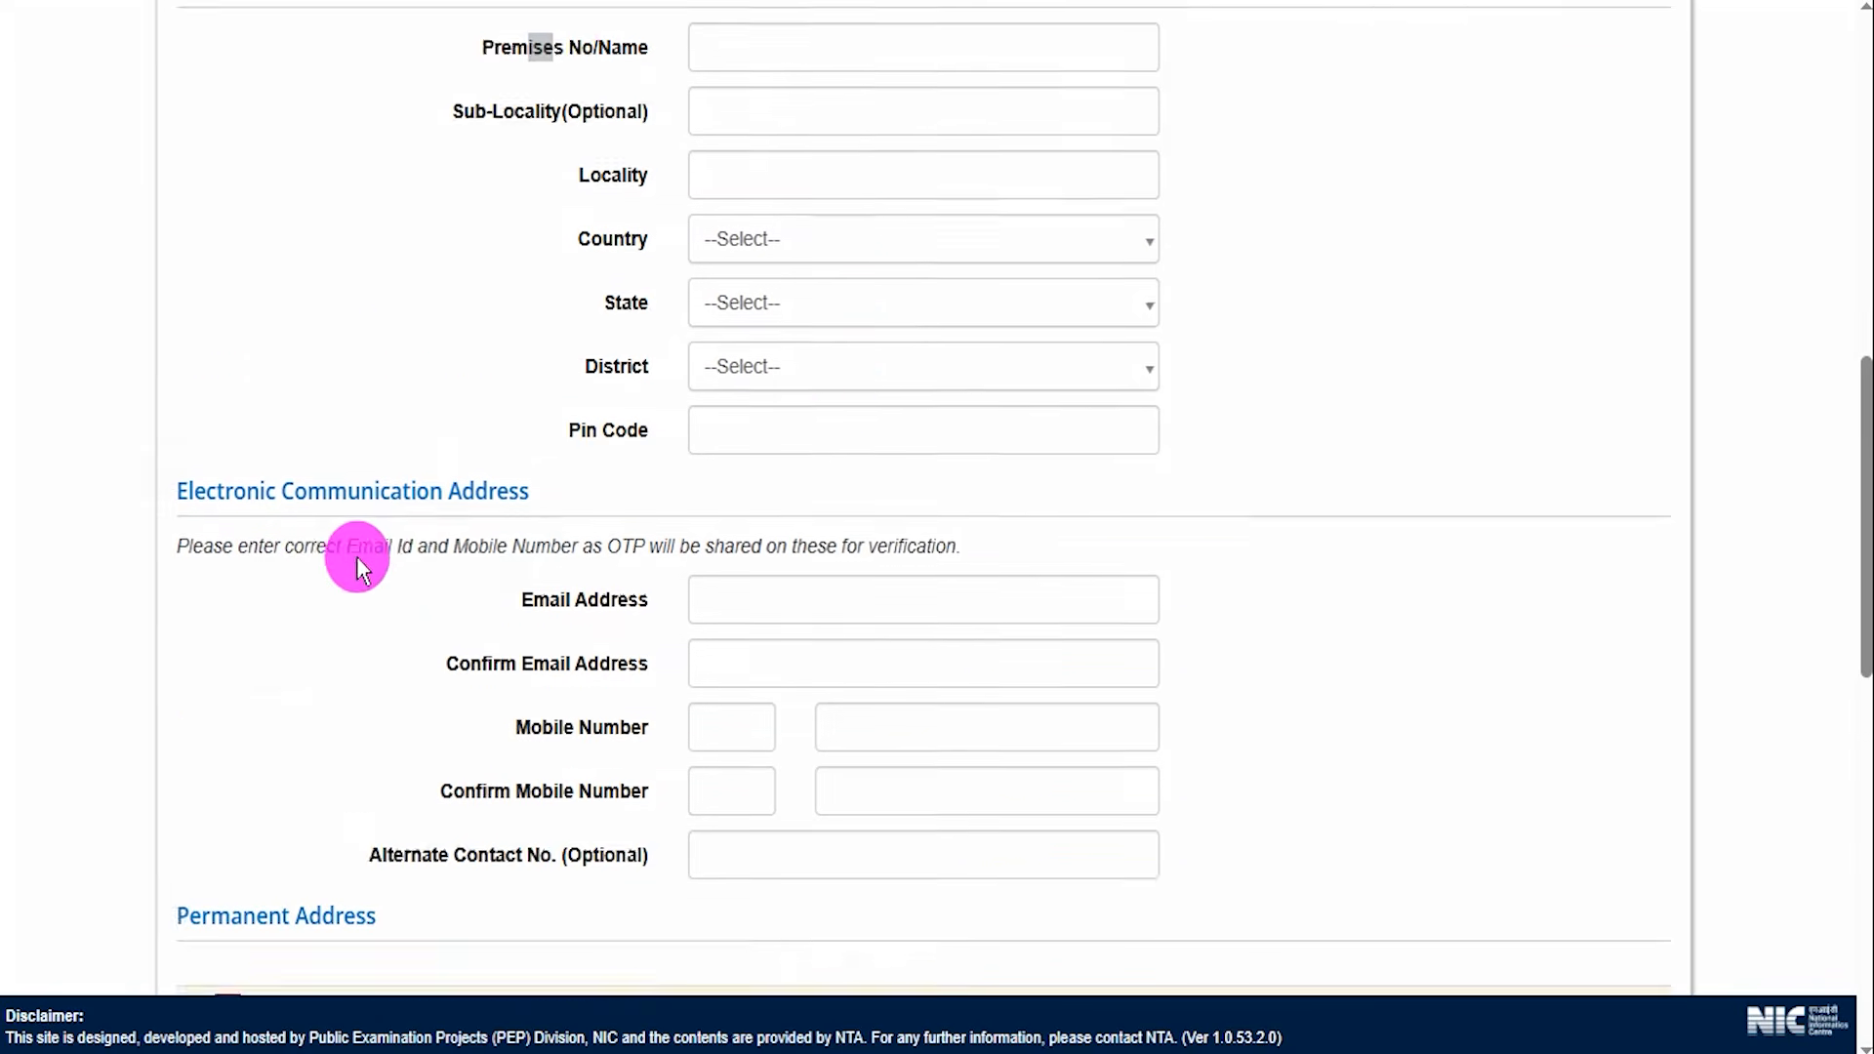
drag(228, 312, 480, 313)
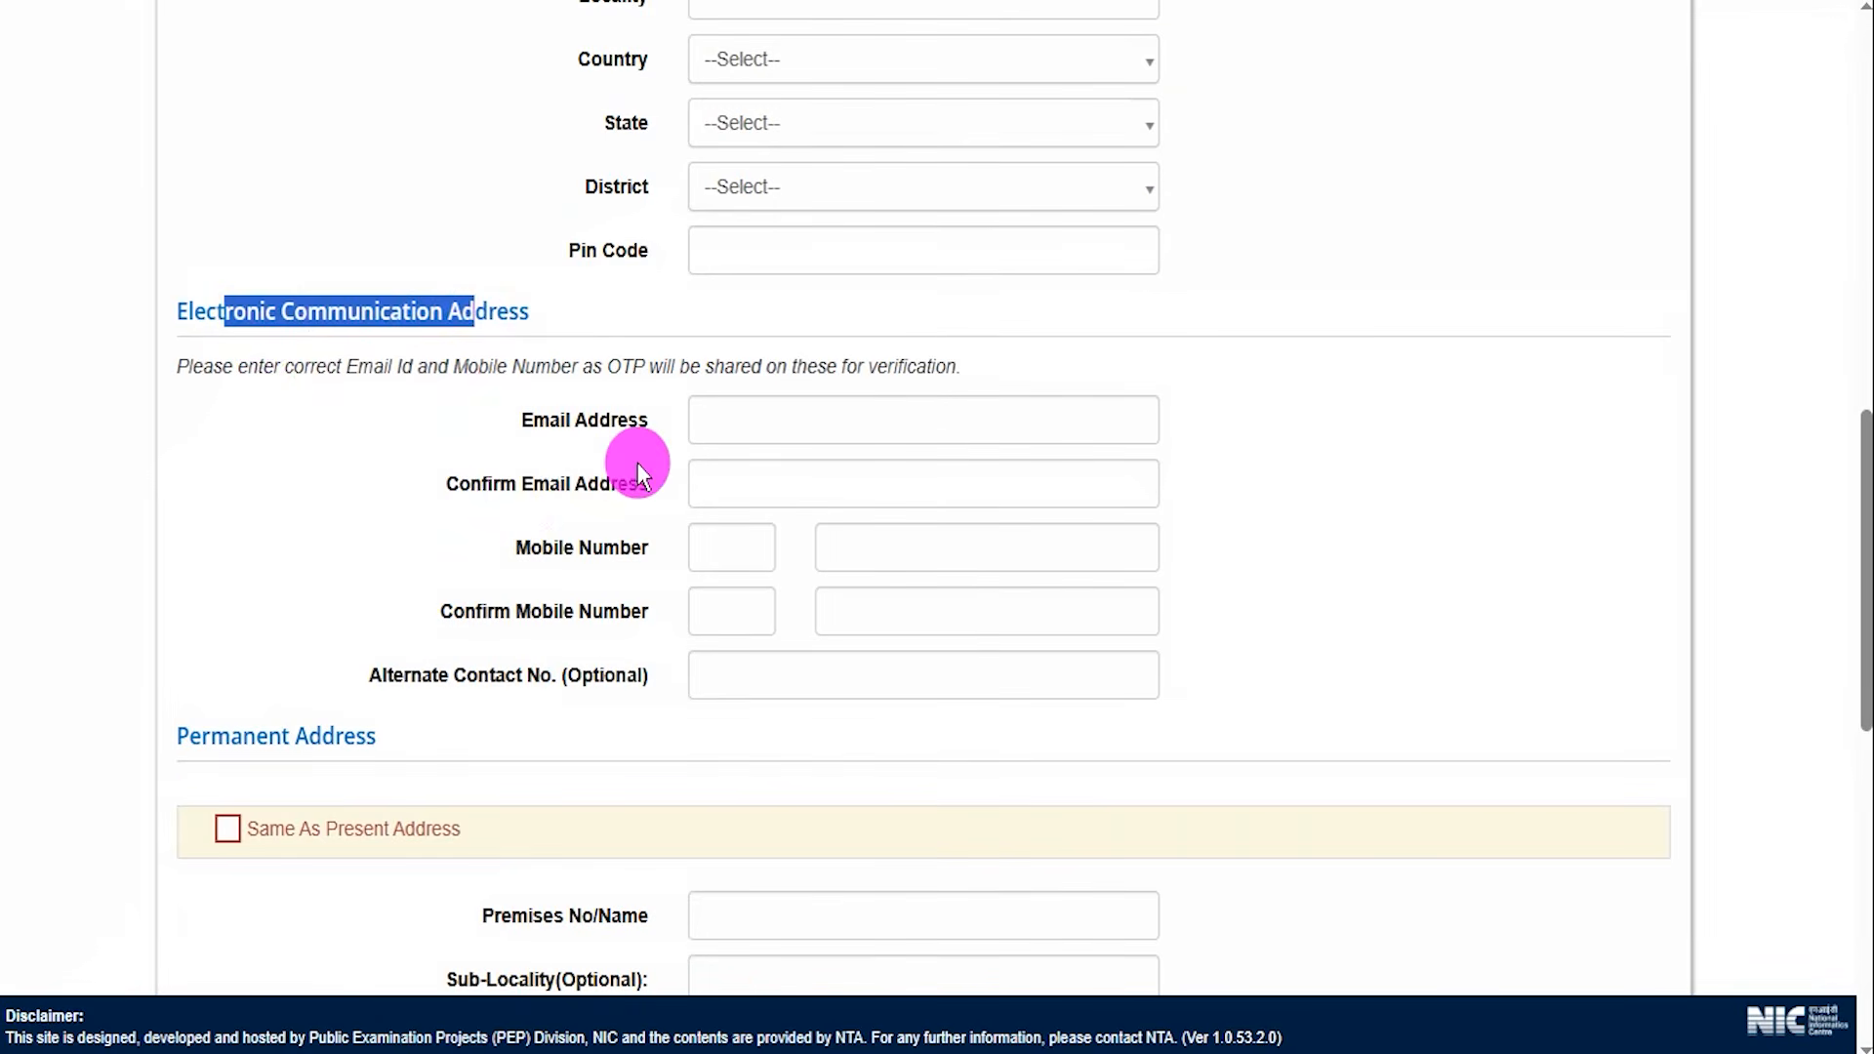
click(869, 3)
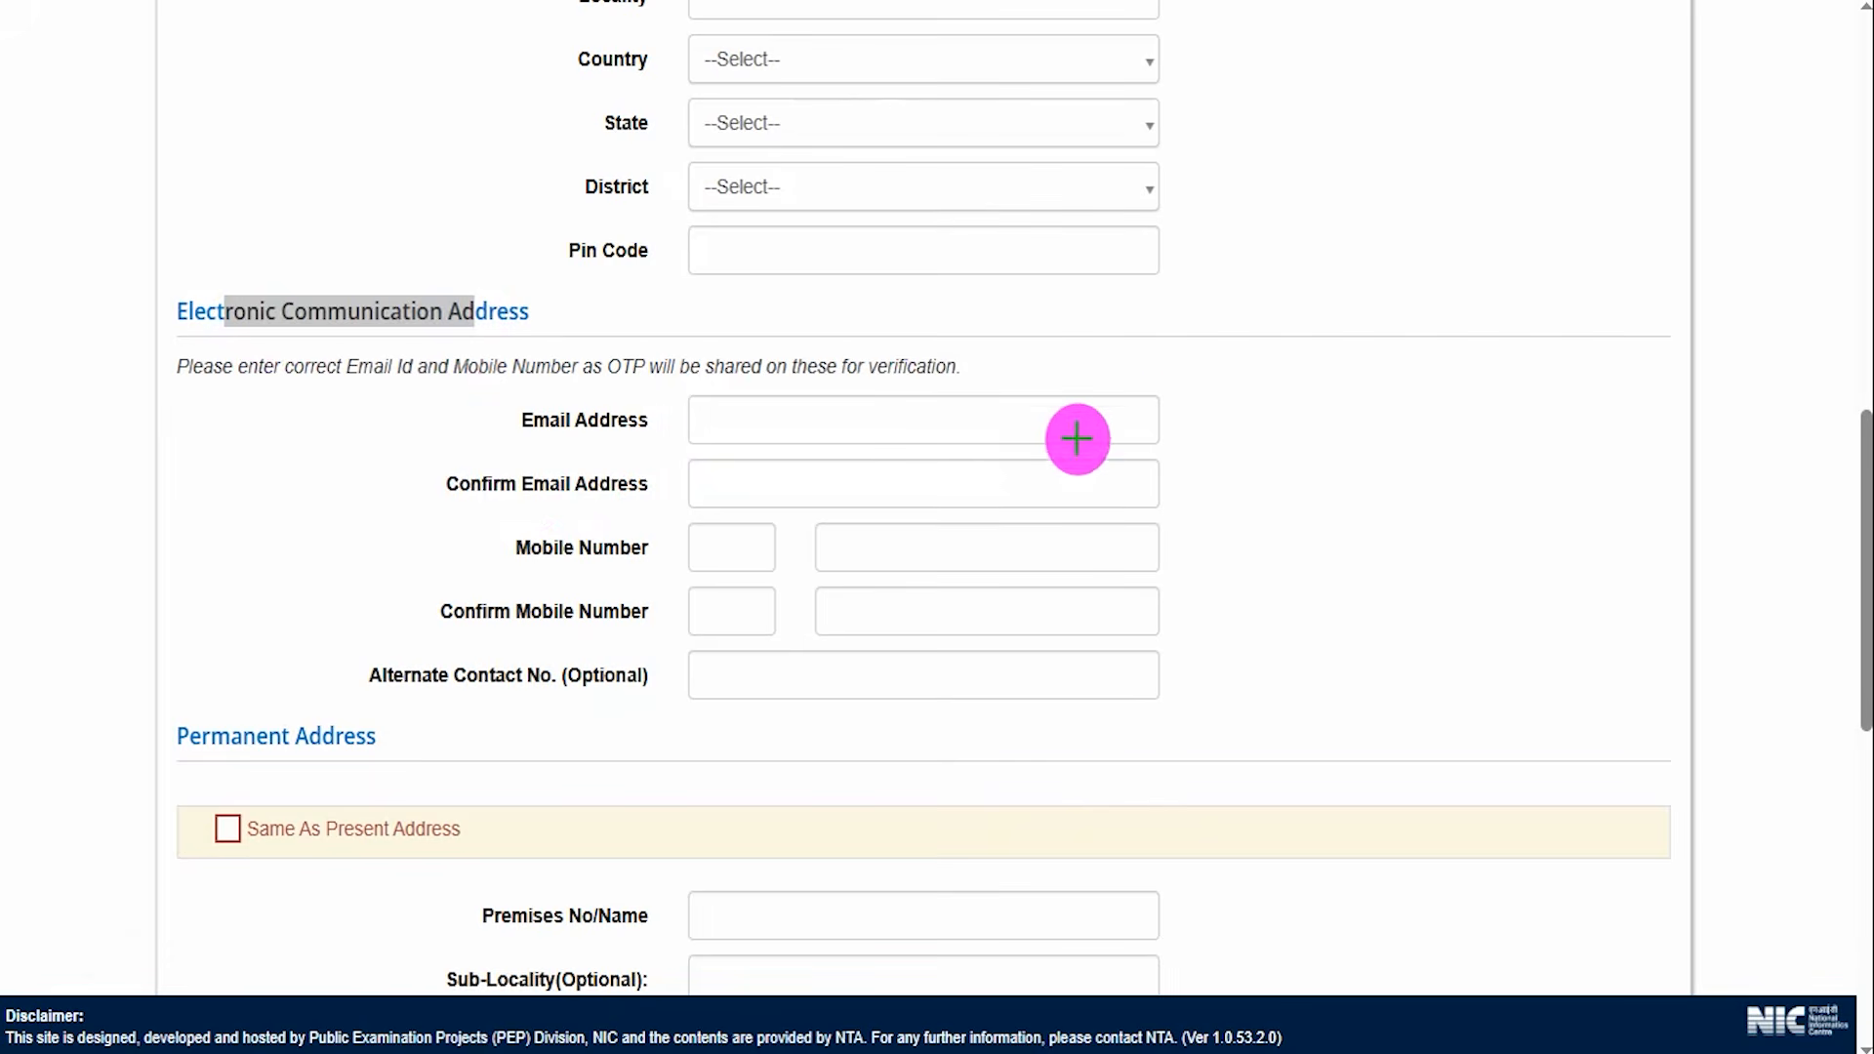
drag(1135, 419, 1187, 351)
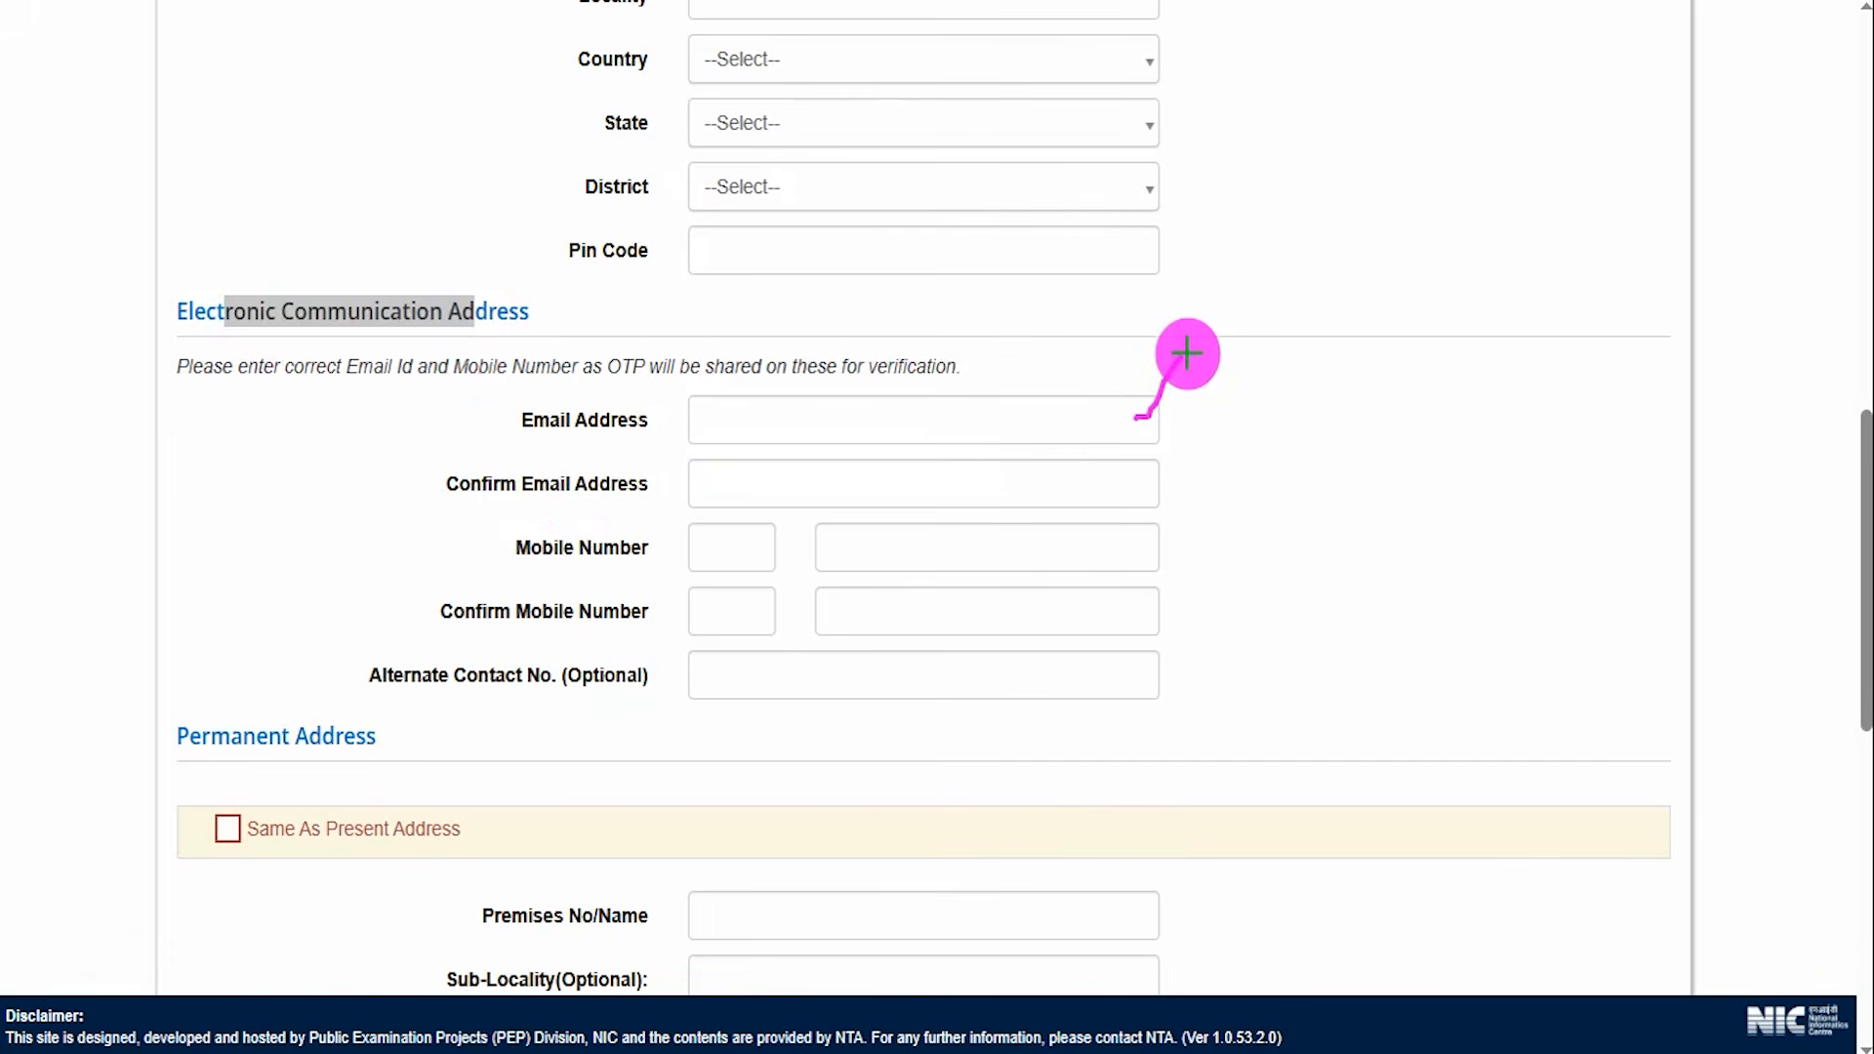
drag(933, 483, 968, 456)
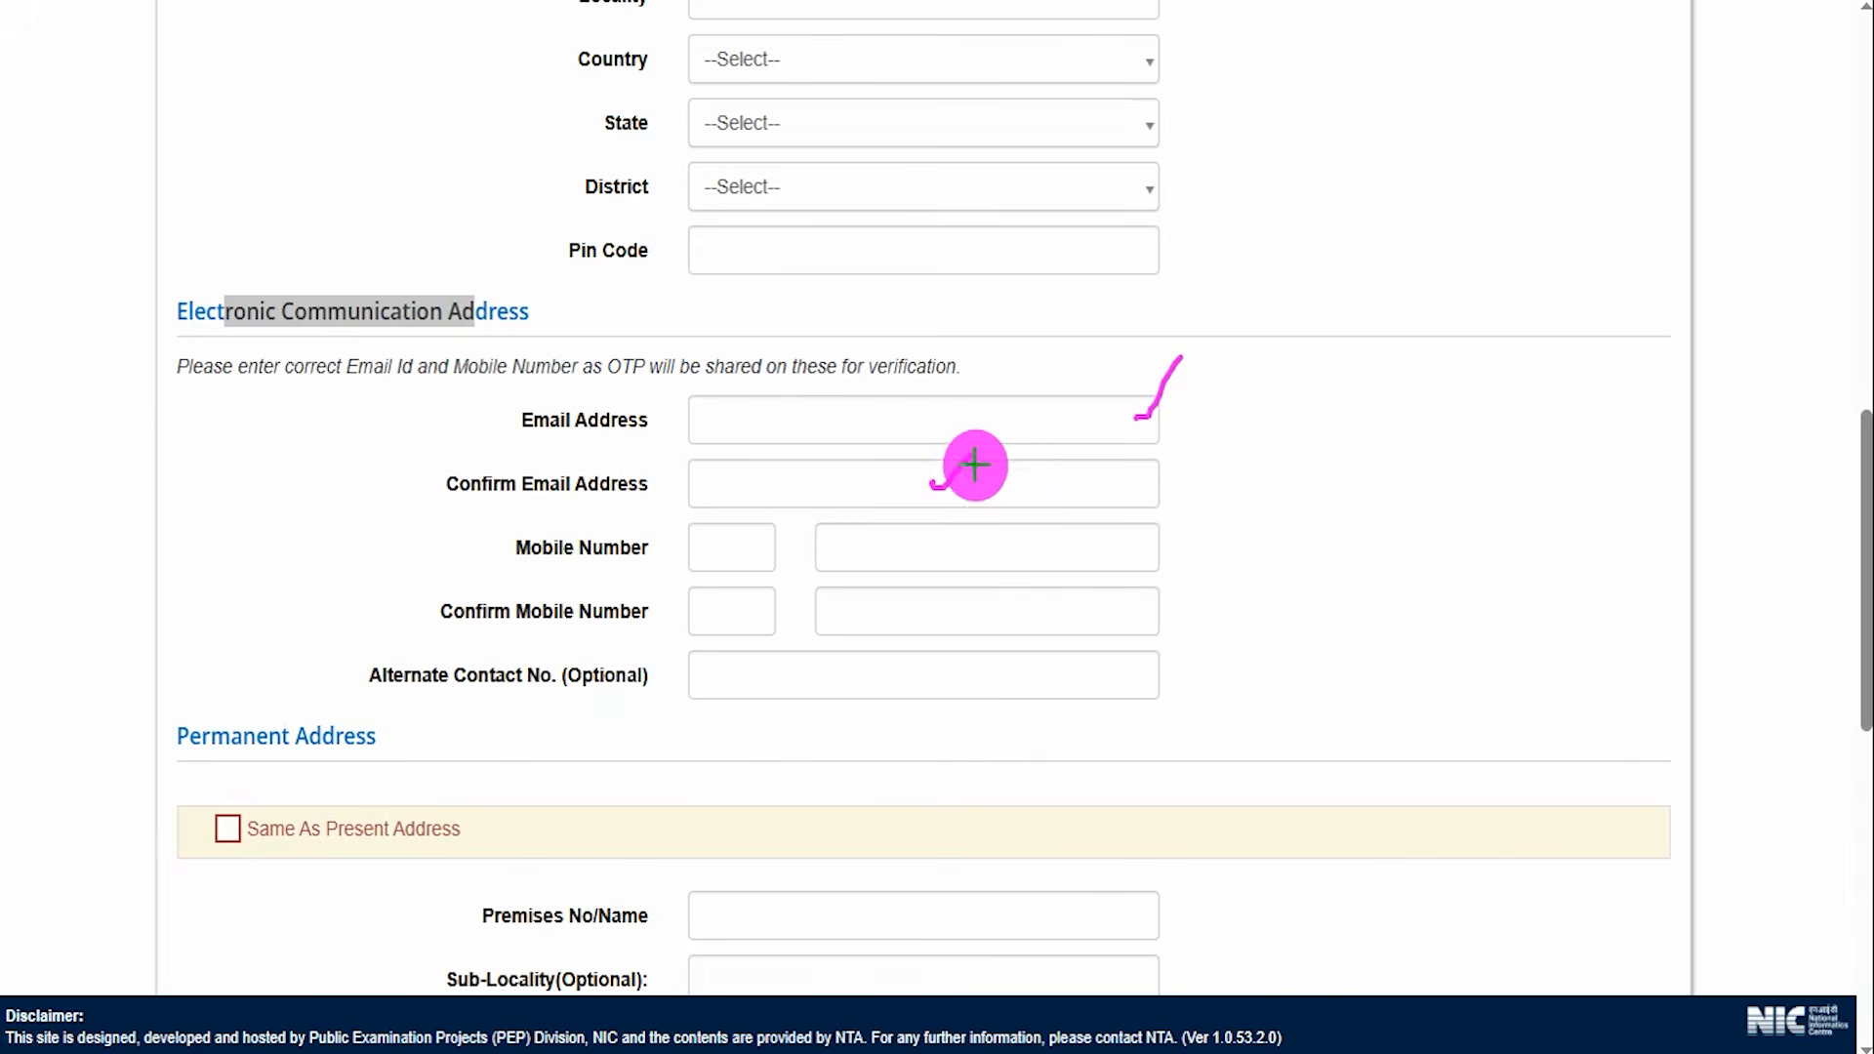
drag(1135, 550, 1191, 505)
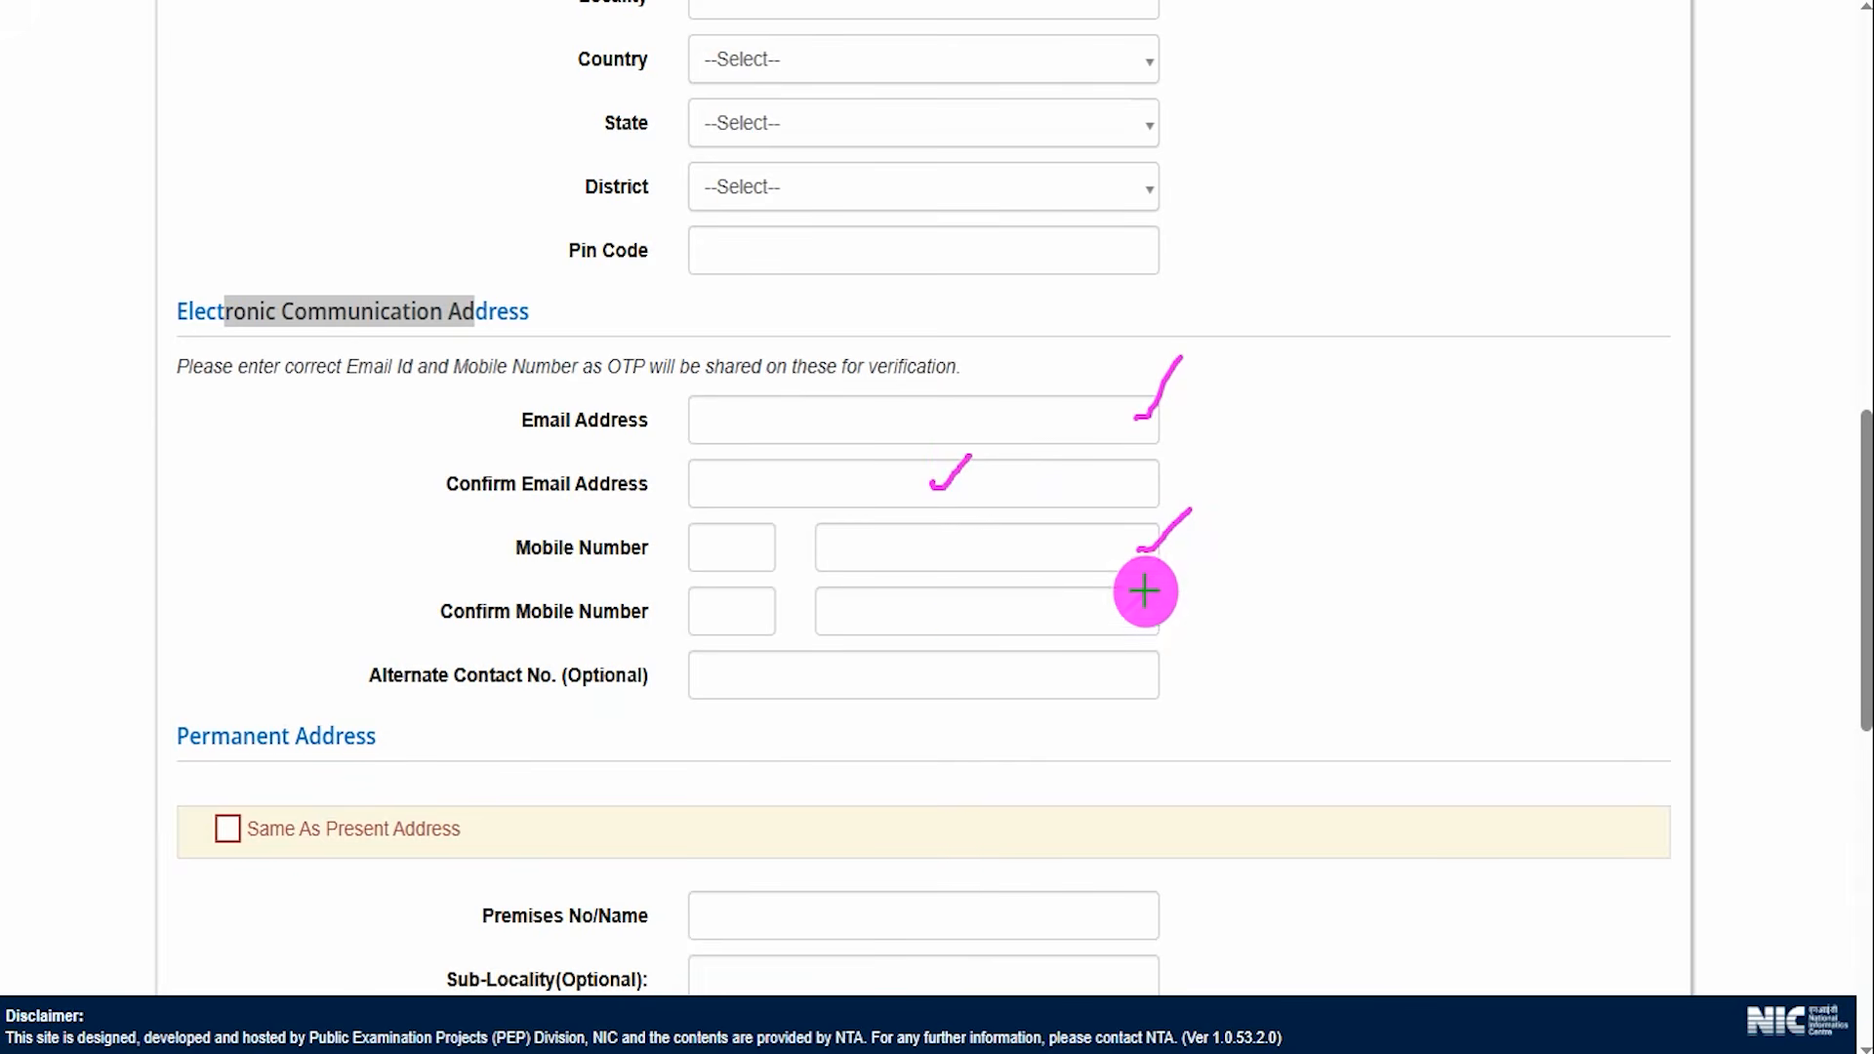
drag(974, 619, 1032, 575)
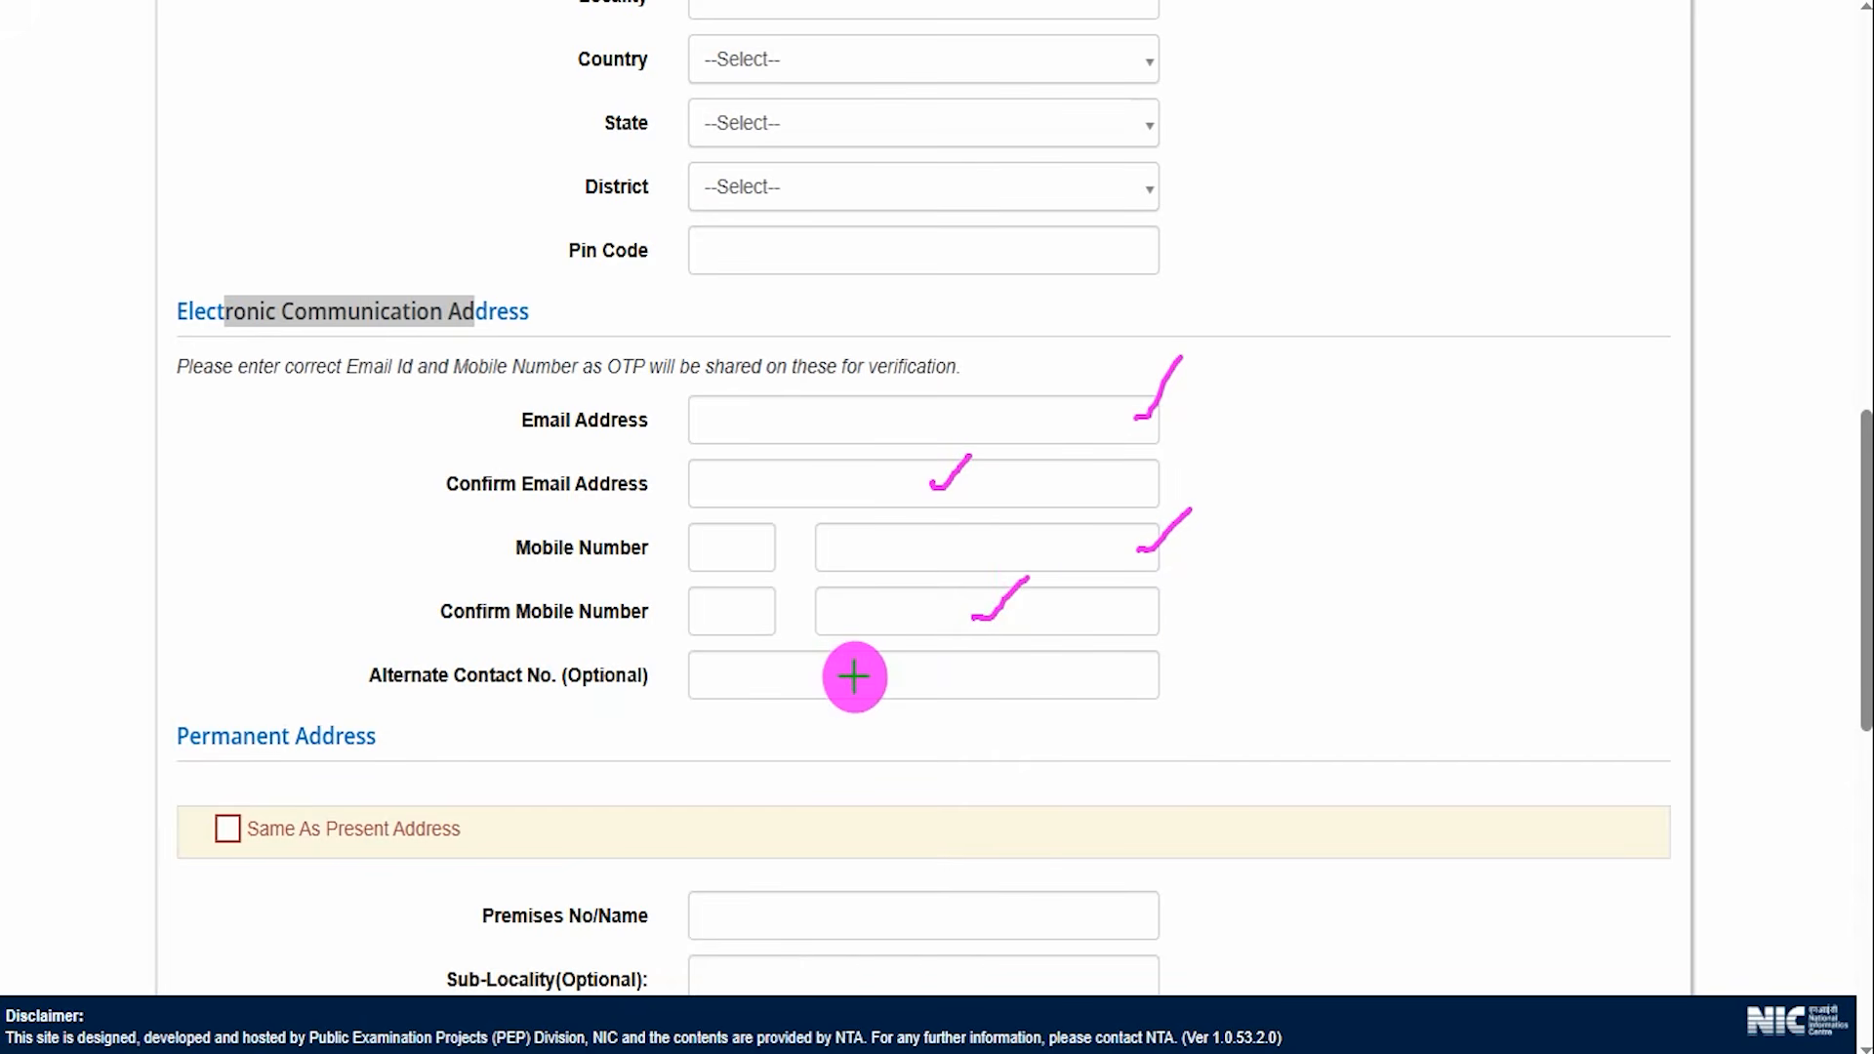
drag(854, 677, 908, 623)
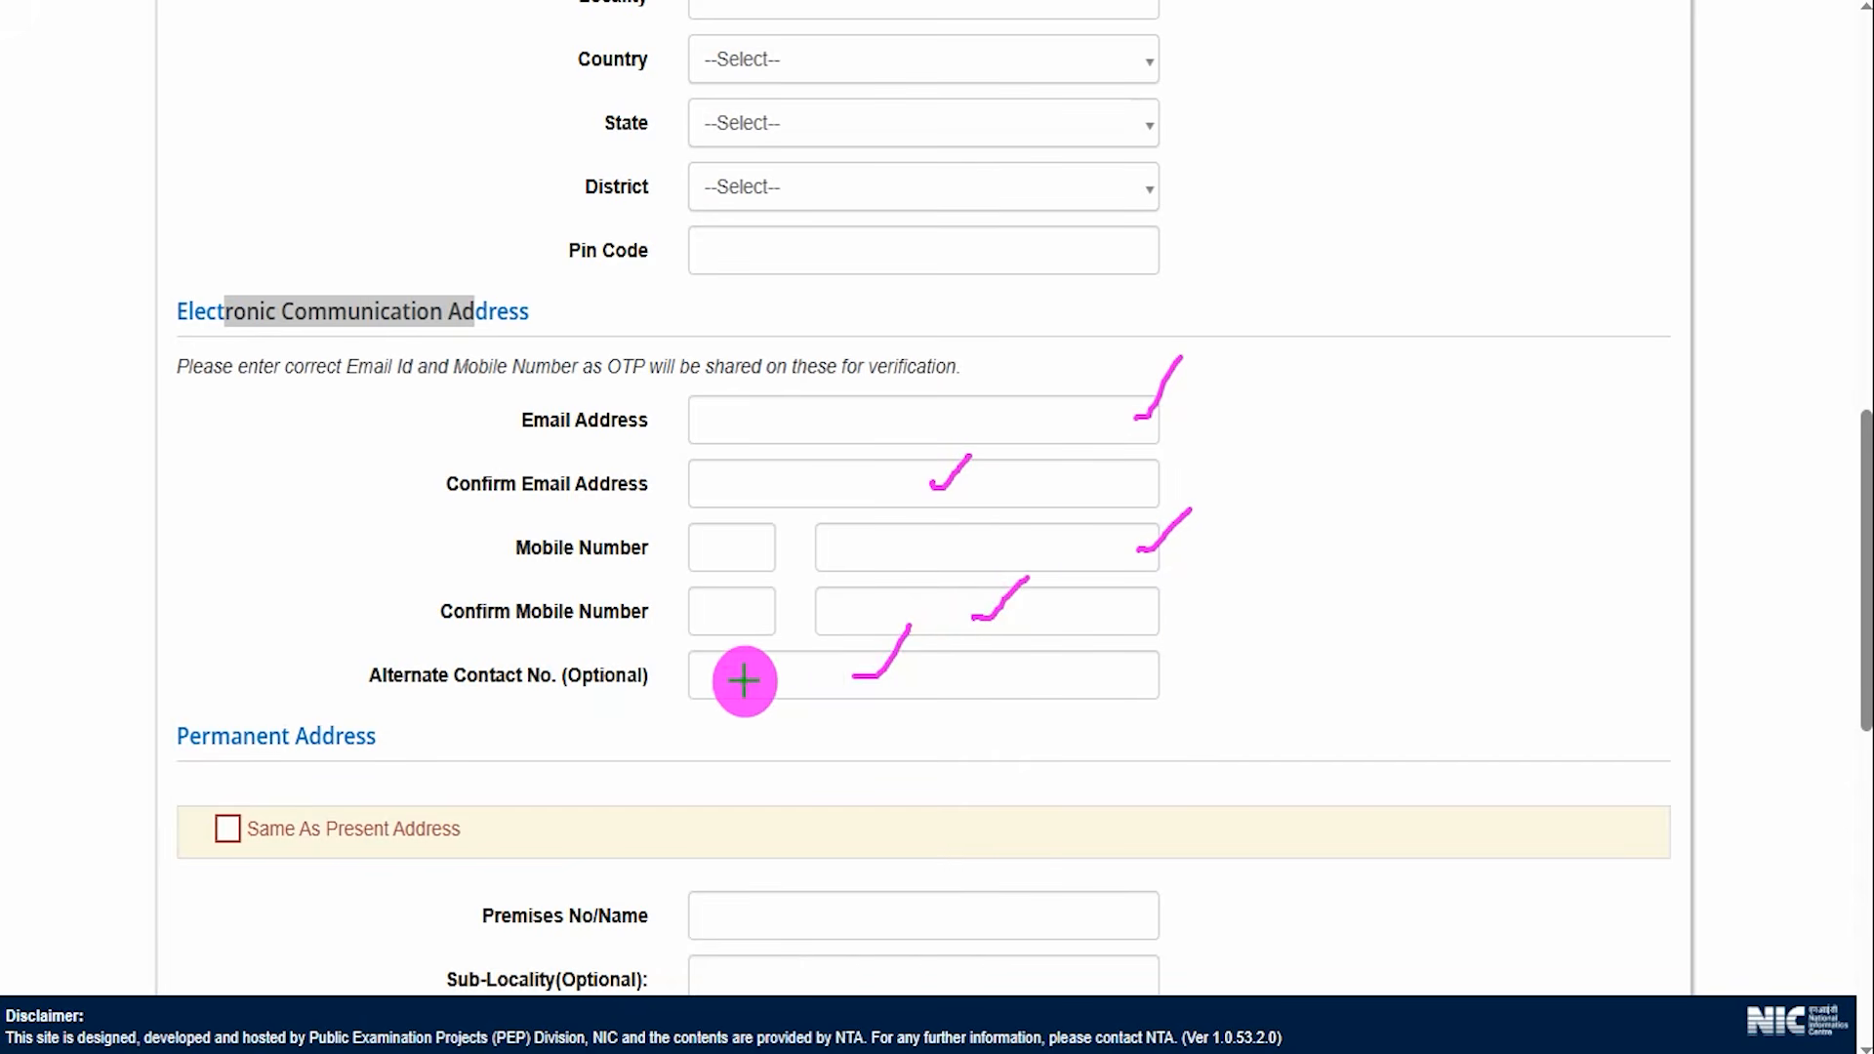
drag(741, 680, 809, 679)
drag(376, 763, 512, 627)
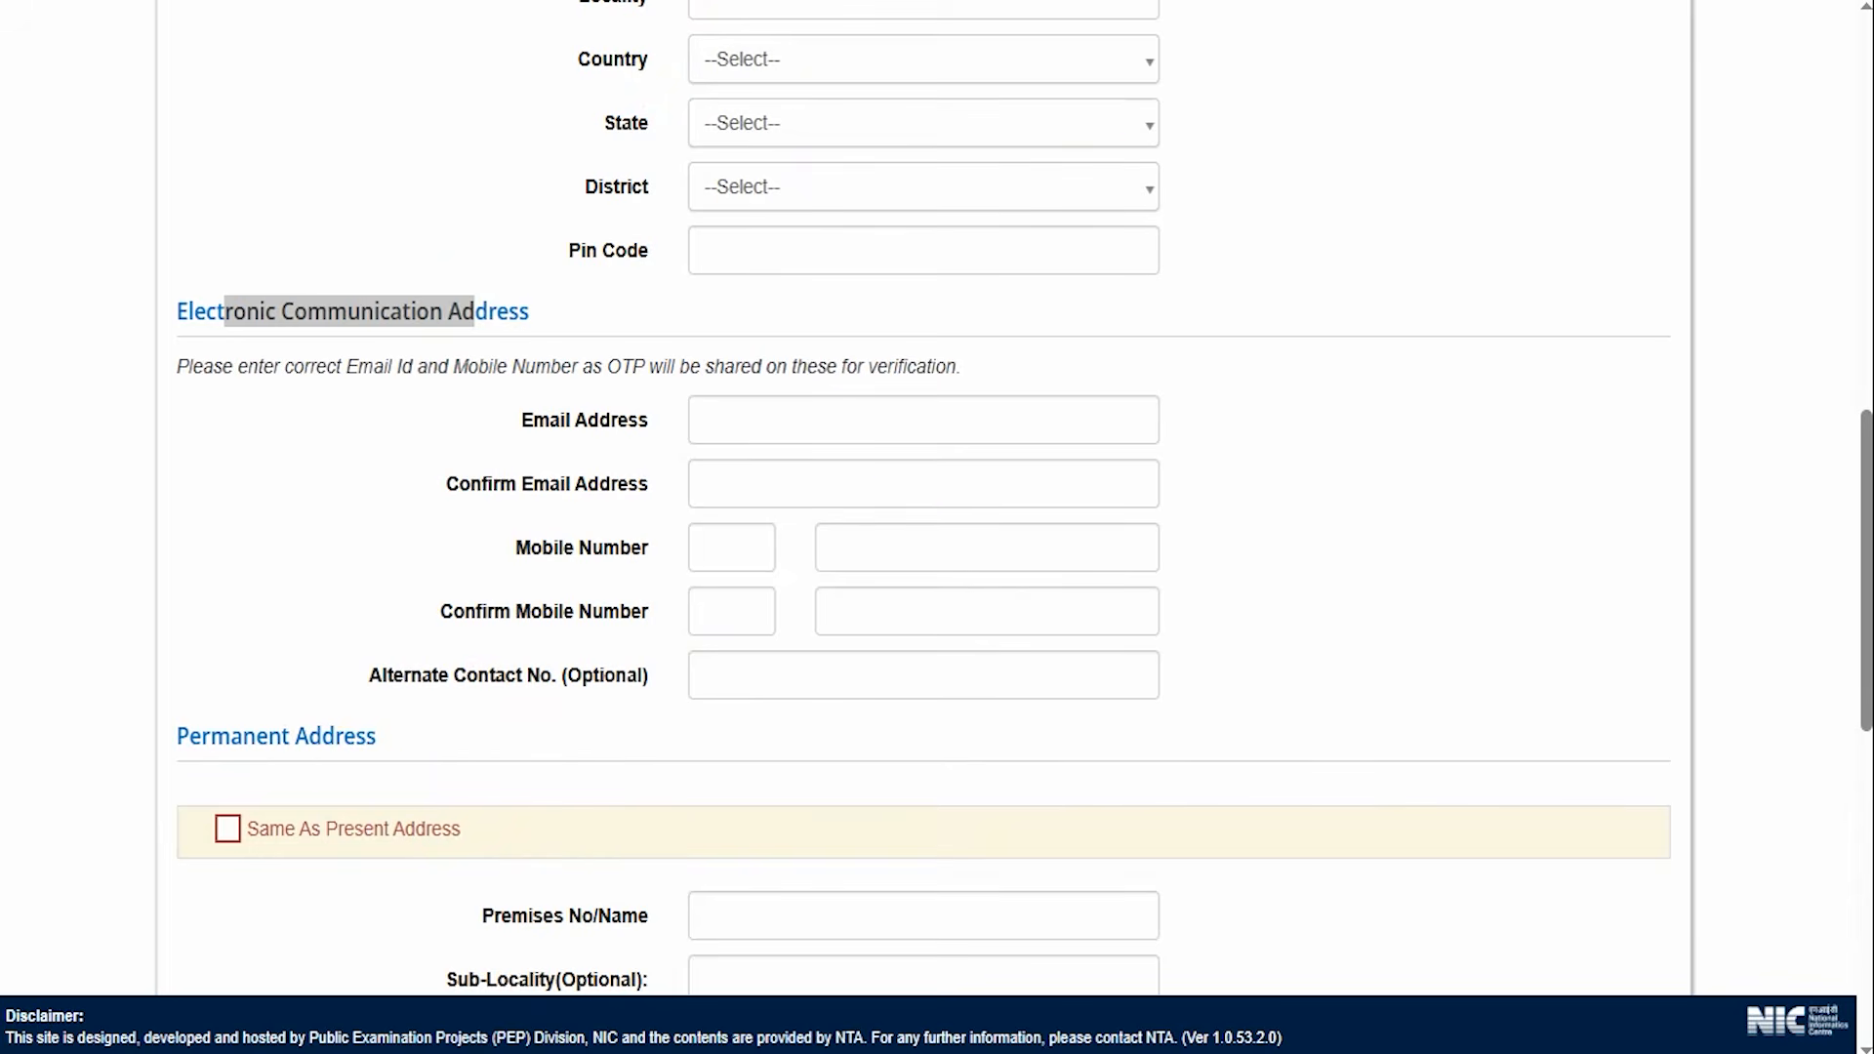
Mark the Permanent Address fields and point out the Same As Present Address checkbox.
scroll(962, 661, down, 5)
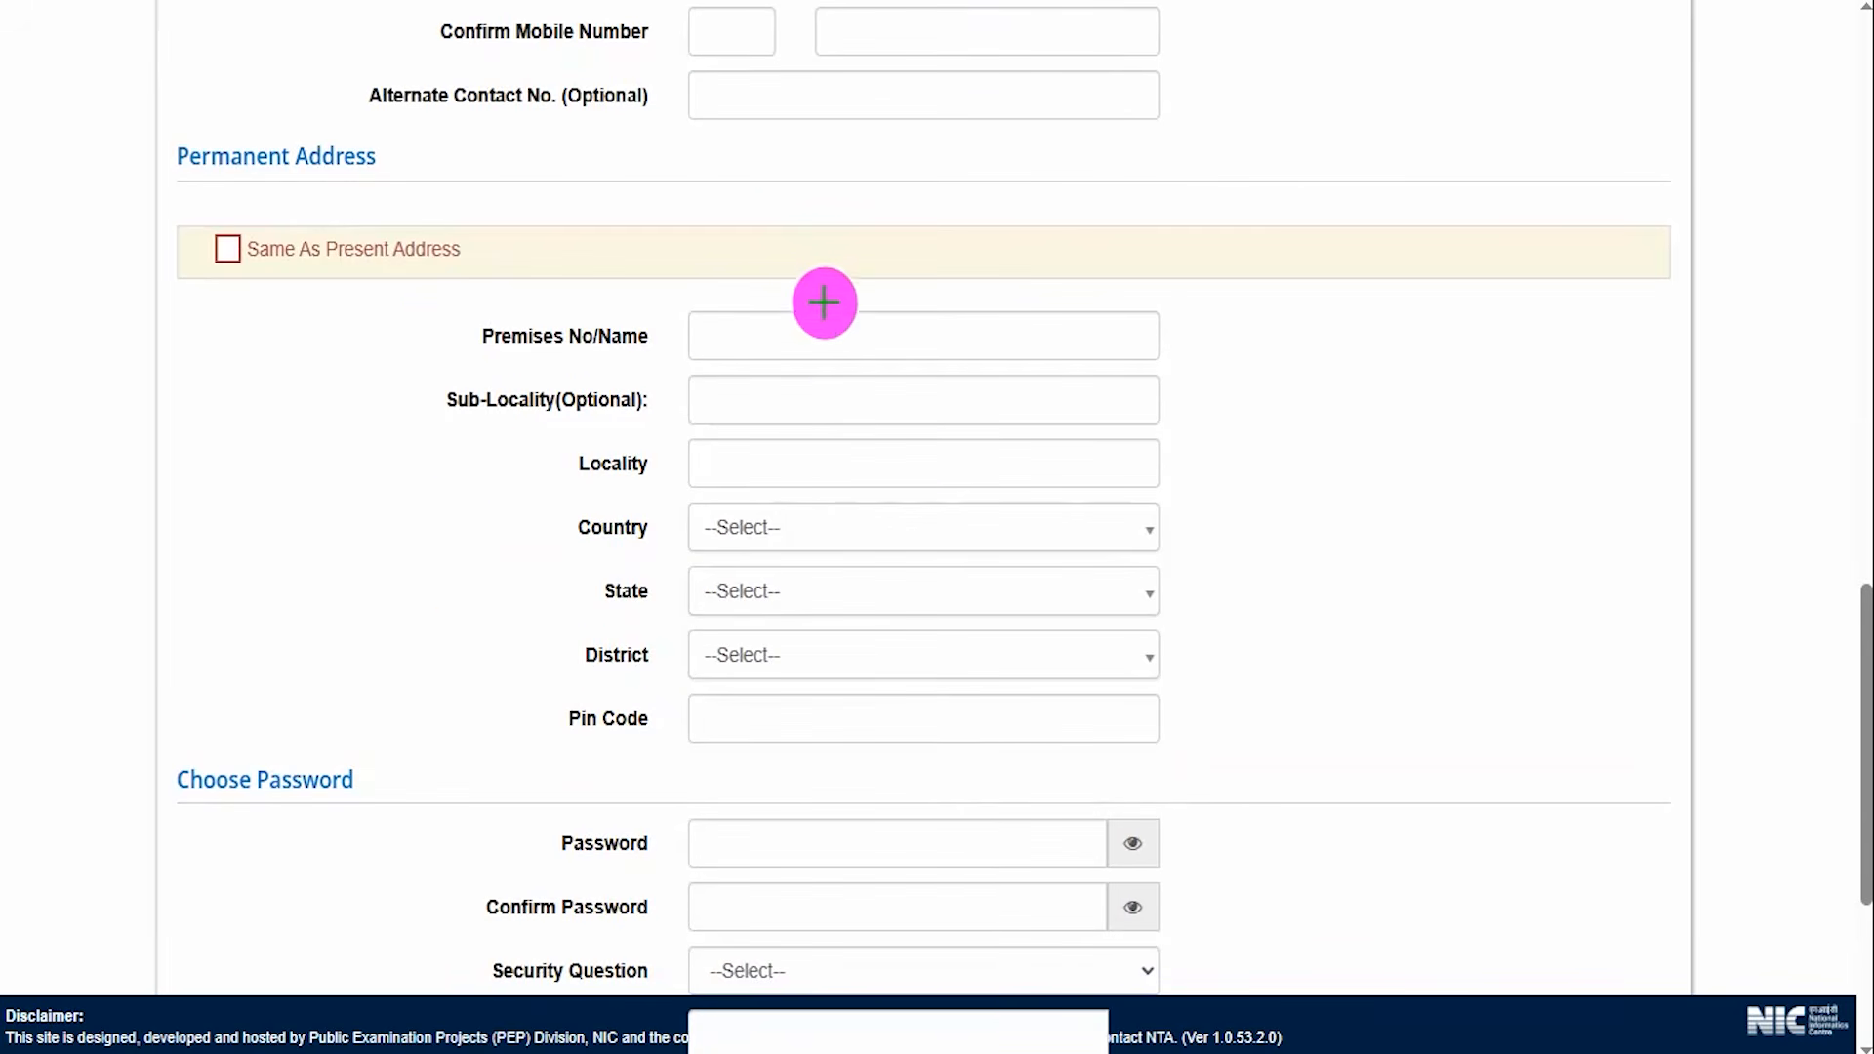
drag(828, 337, 883, 337)
drag(802, 405, 878, 405)
drag(787, 457, 880, 460)
drag(800, 525, 856, 532)
mouse_move(788, 591)
mouse_down()
mouse_move(848, 592)
mouse_move(832, 641)
mouse_up()
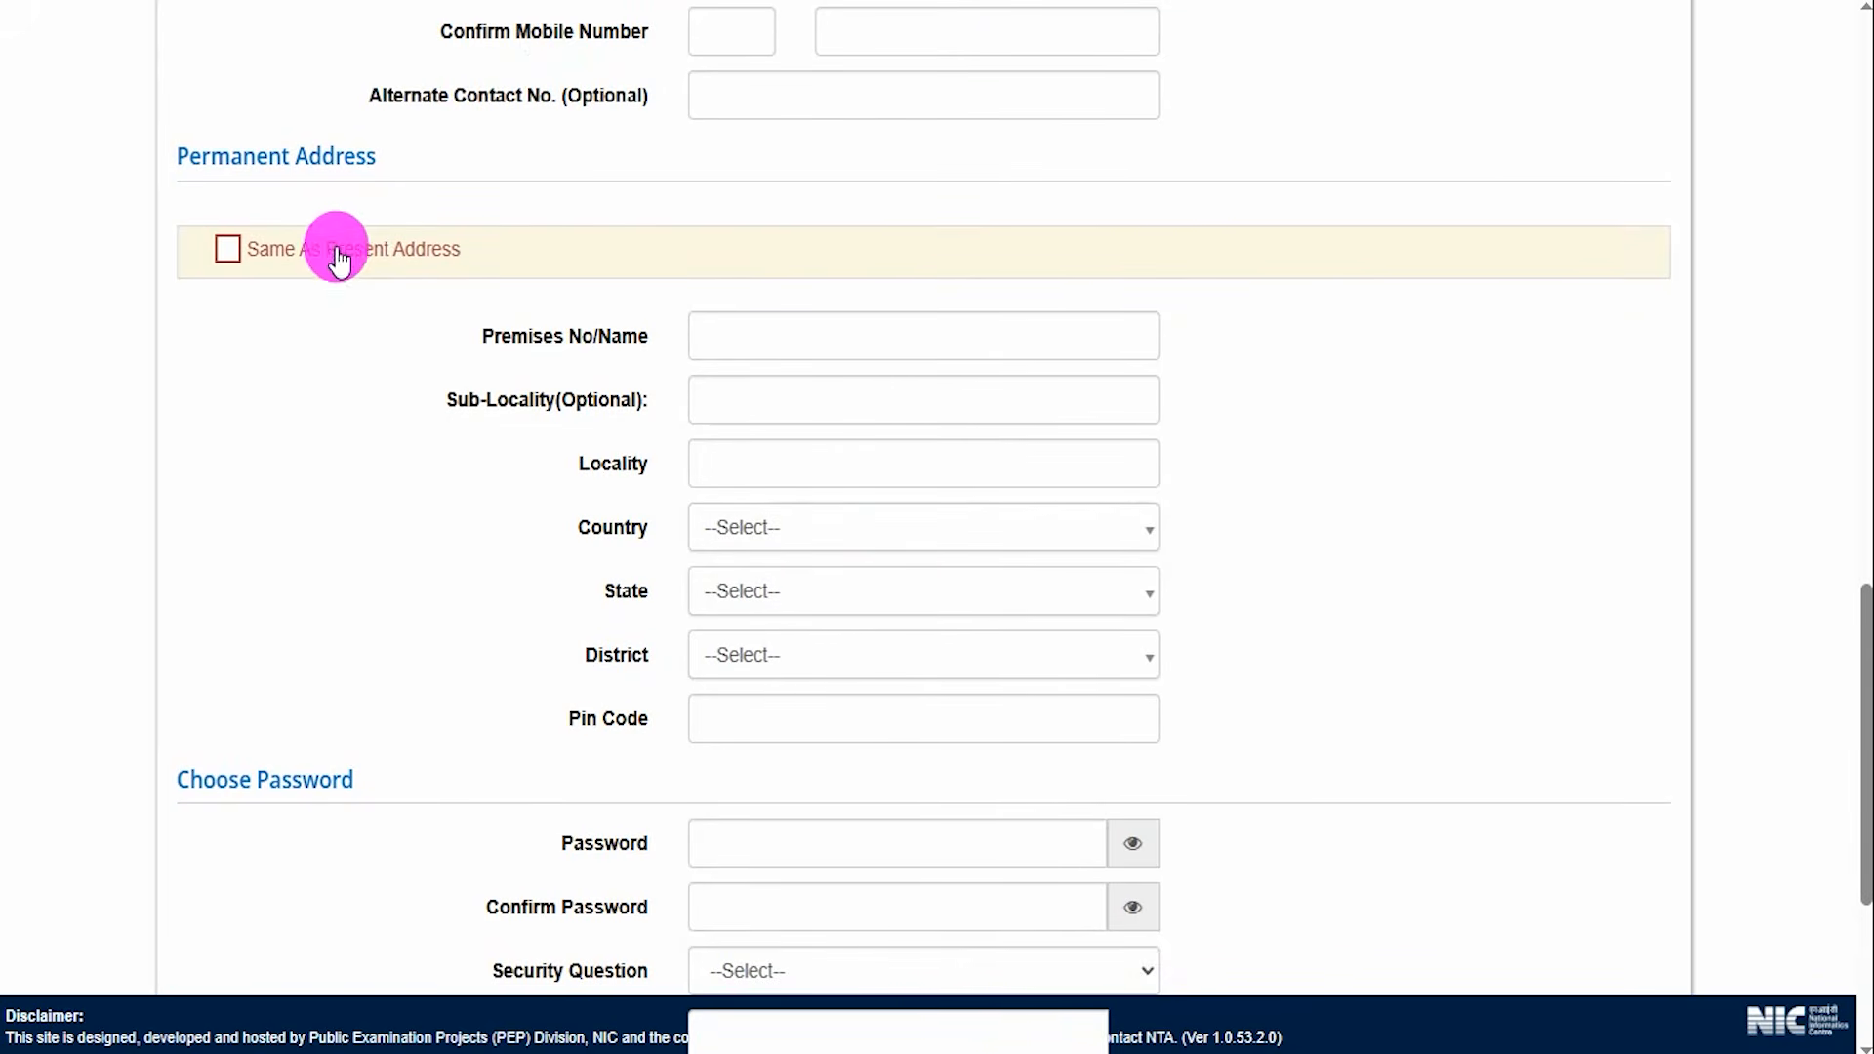
scroll(397, 502, up, 9)
scroll(407, 507, up, 2)
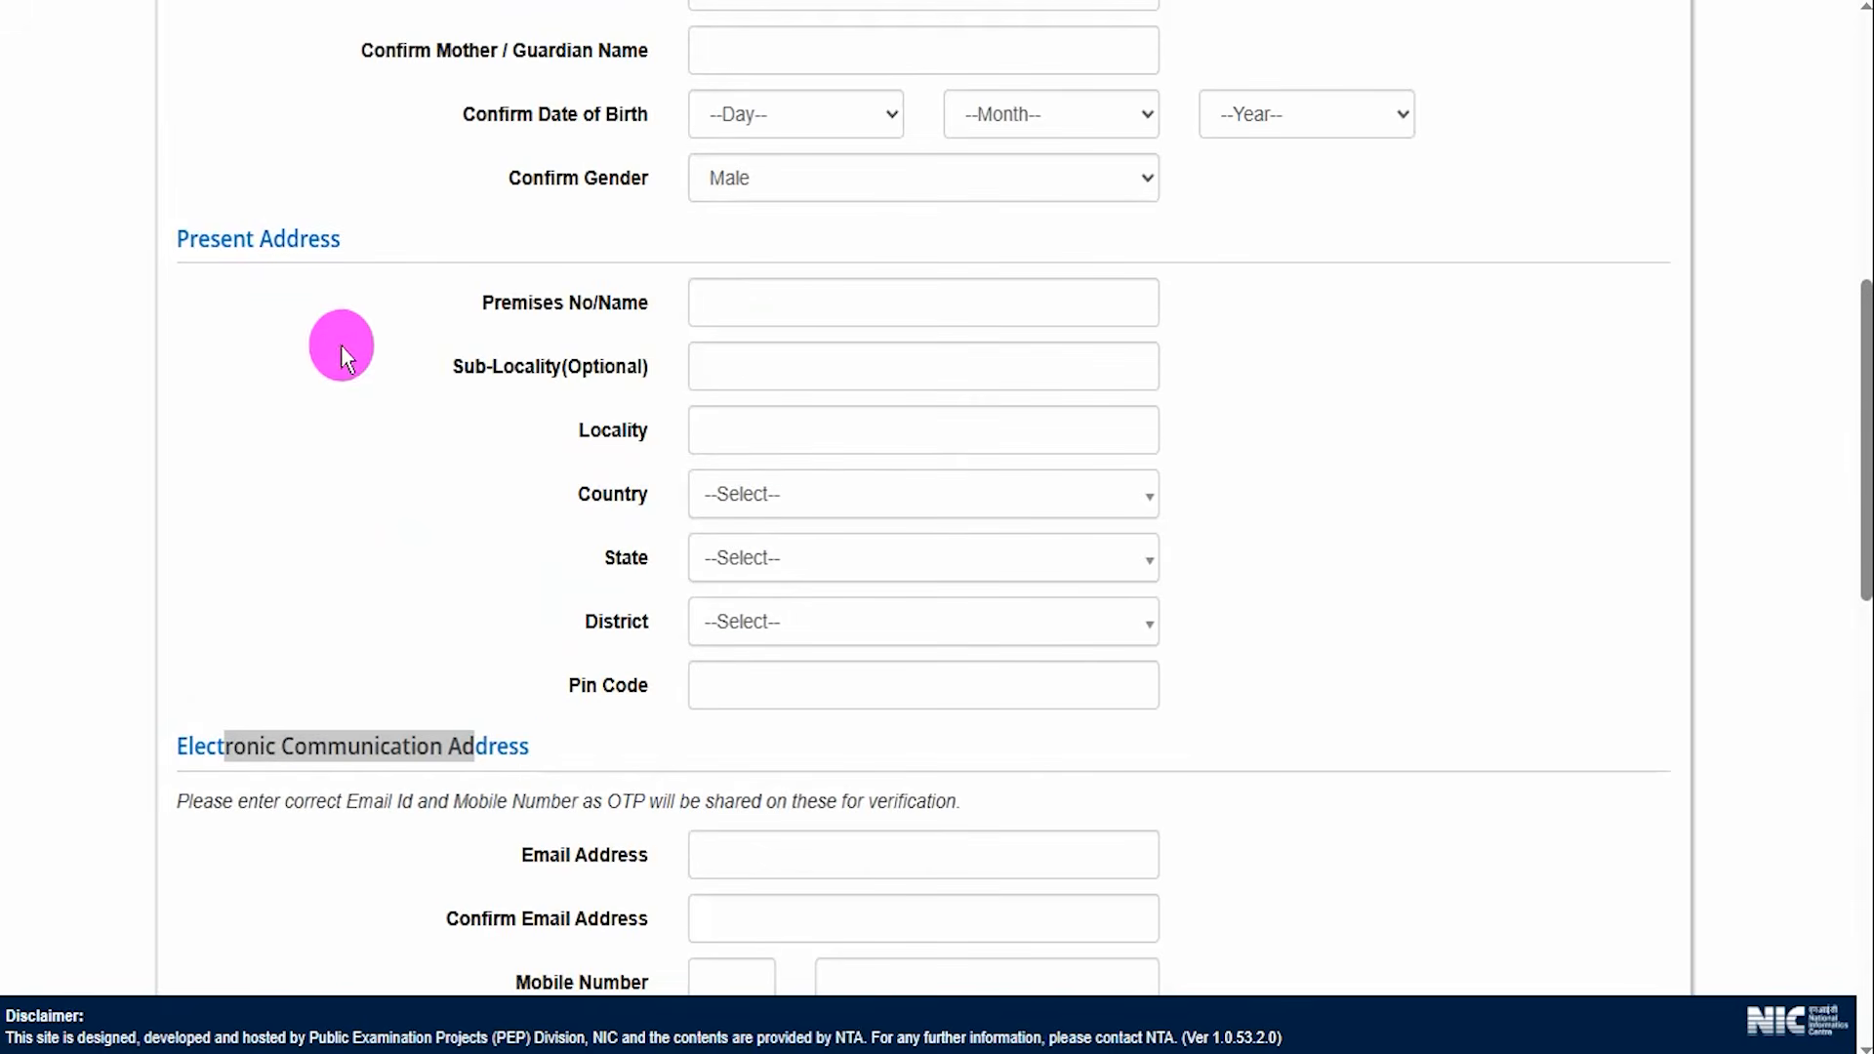
scroll(712, 389, down, 9)
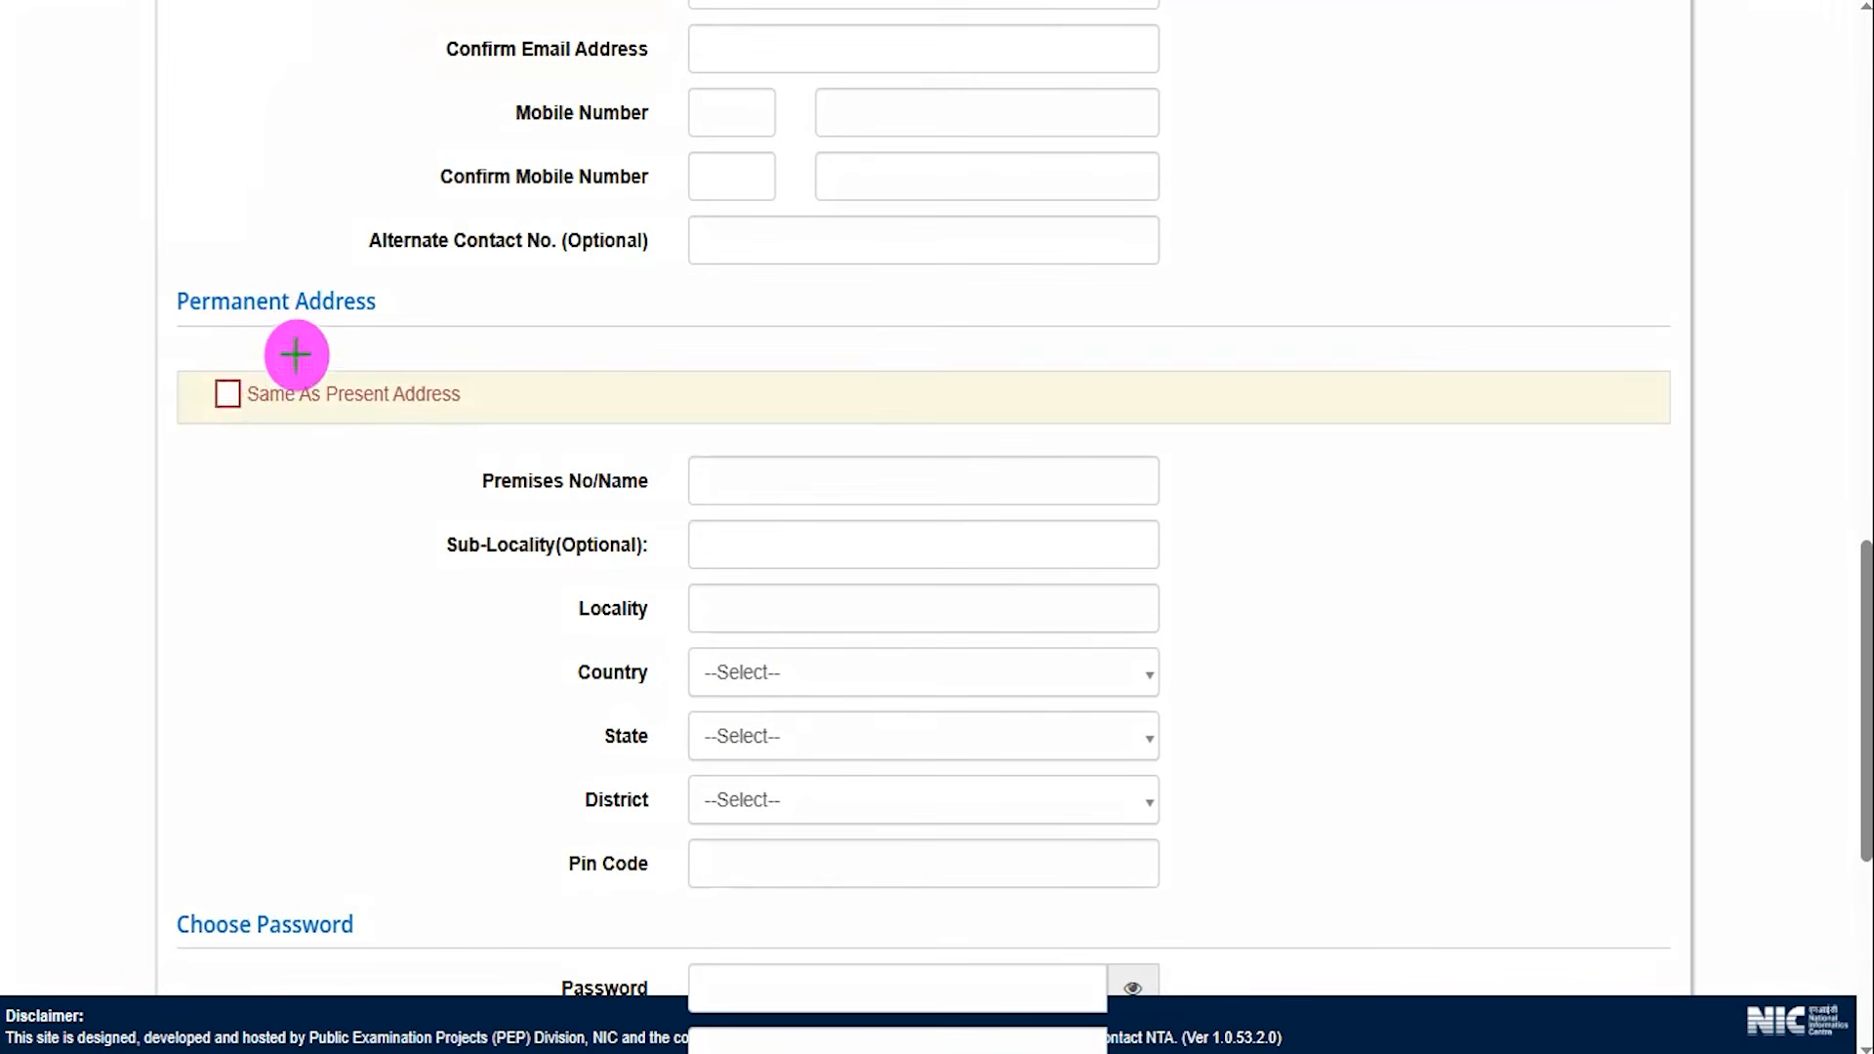
click(225, 393)
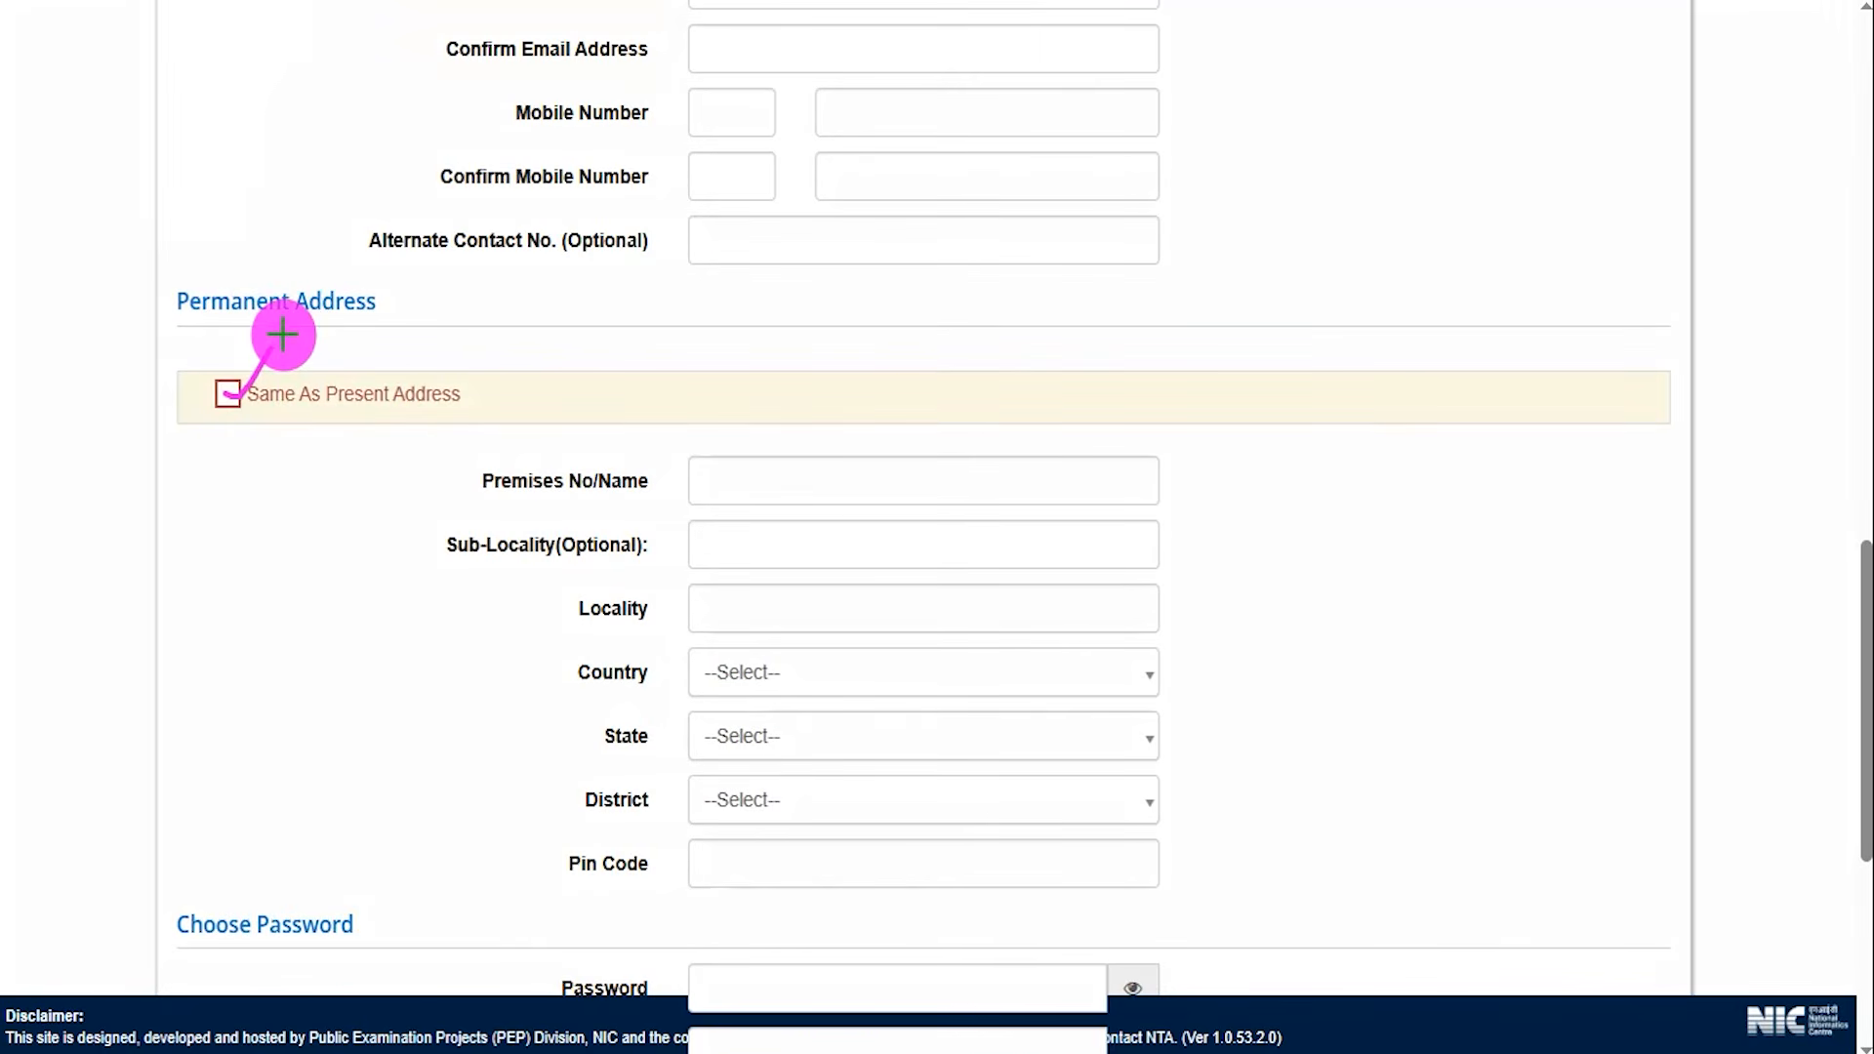
drag(314, 328, 444, 338)
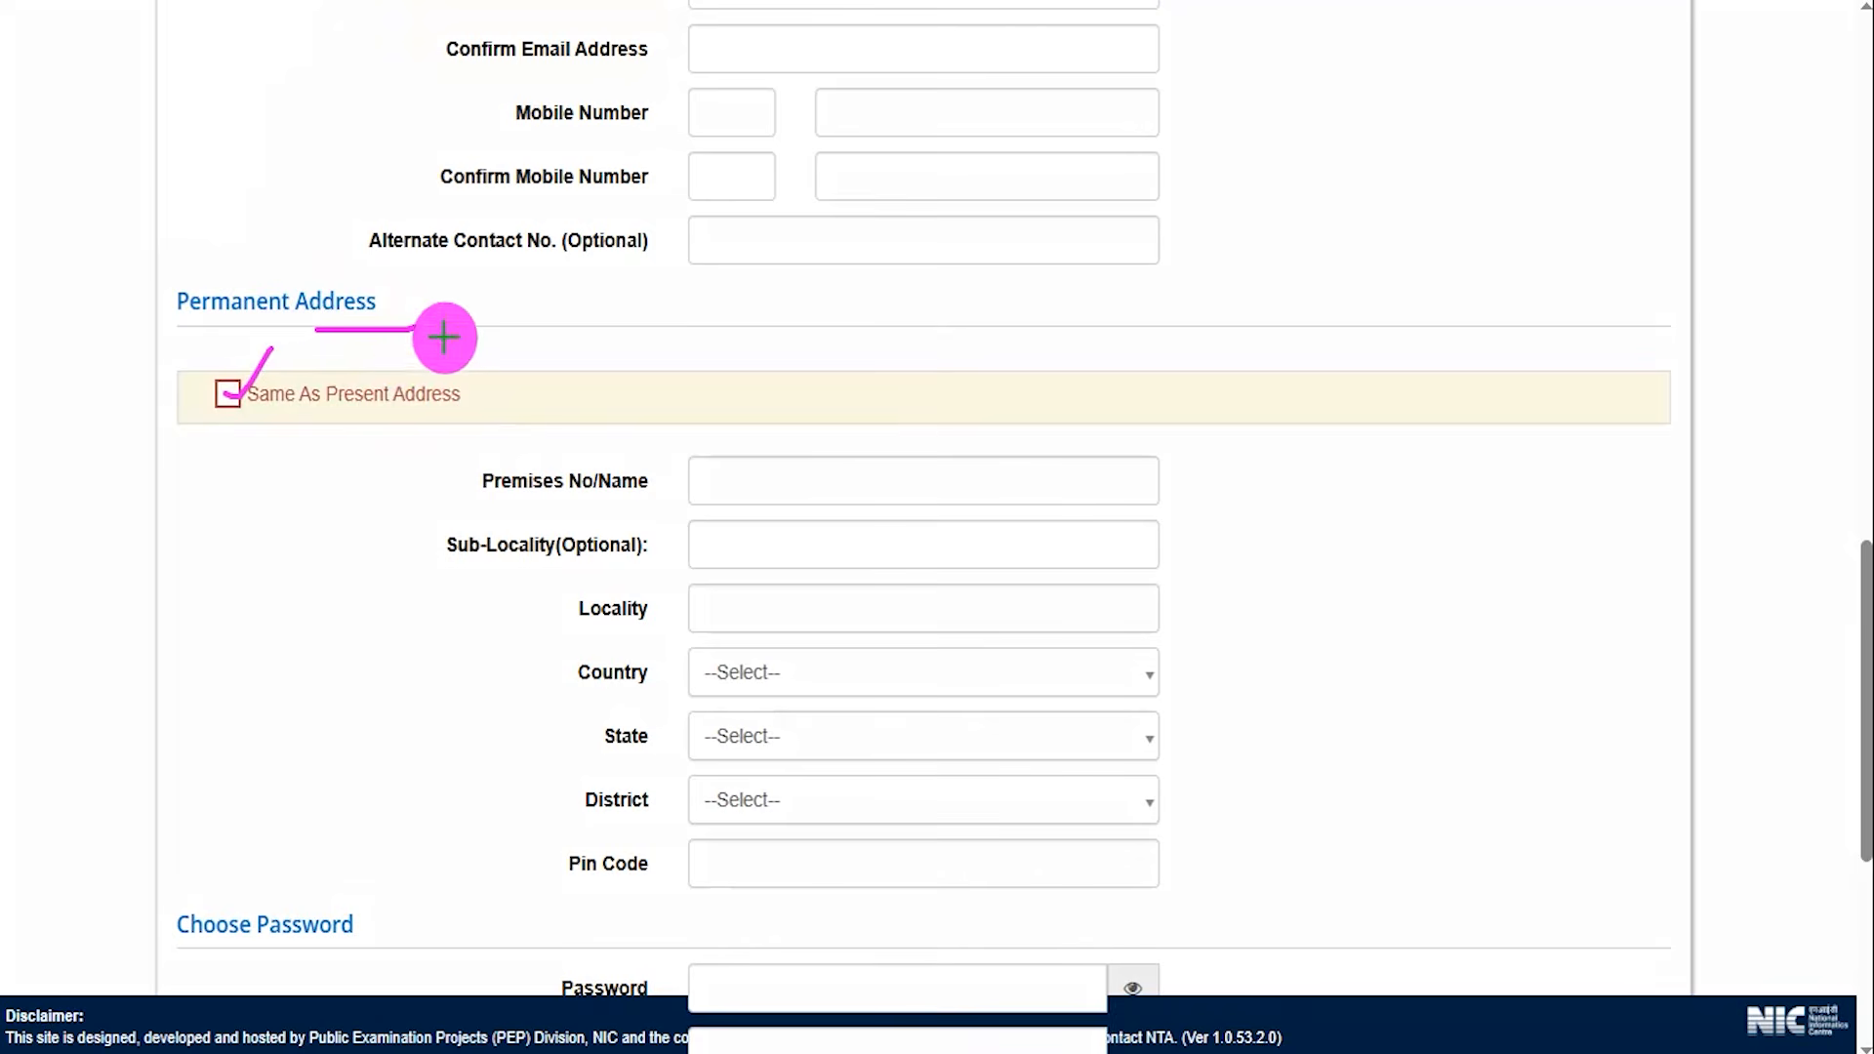
drag(874, 693, 937, 693)
mouse_move(876, 722)
mouse_down()
mouse_move(948, 730)
mouse_move(938, 789)
mouse_up()
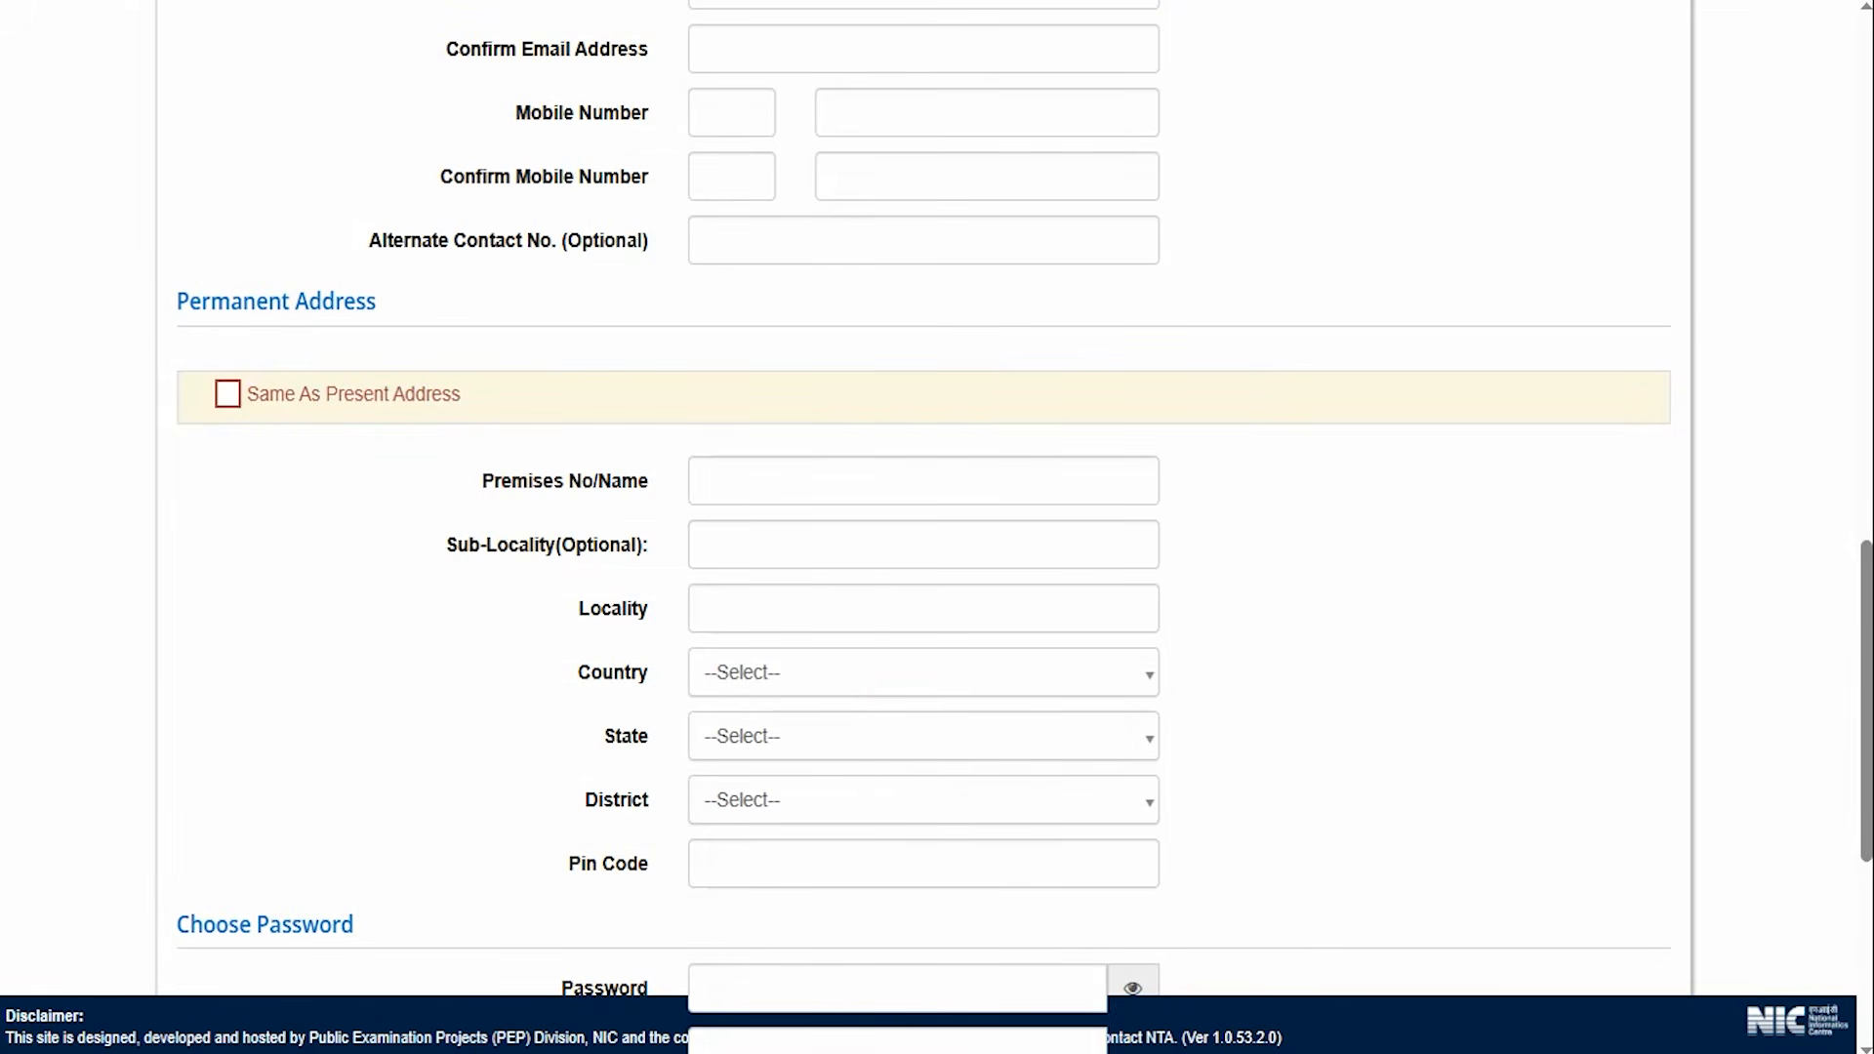
Open the Password field, highlight its length and character rules, and mark the Password and Confirm Password fields.
scroll(746, 618, down, 5)
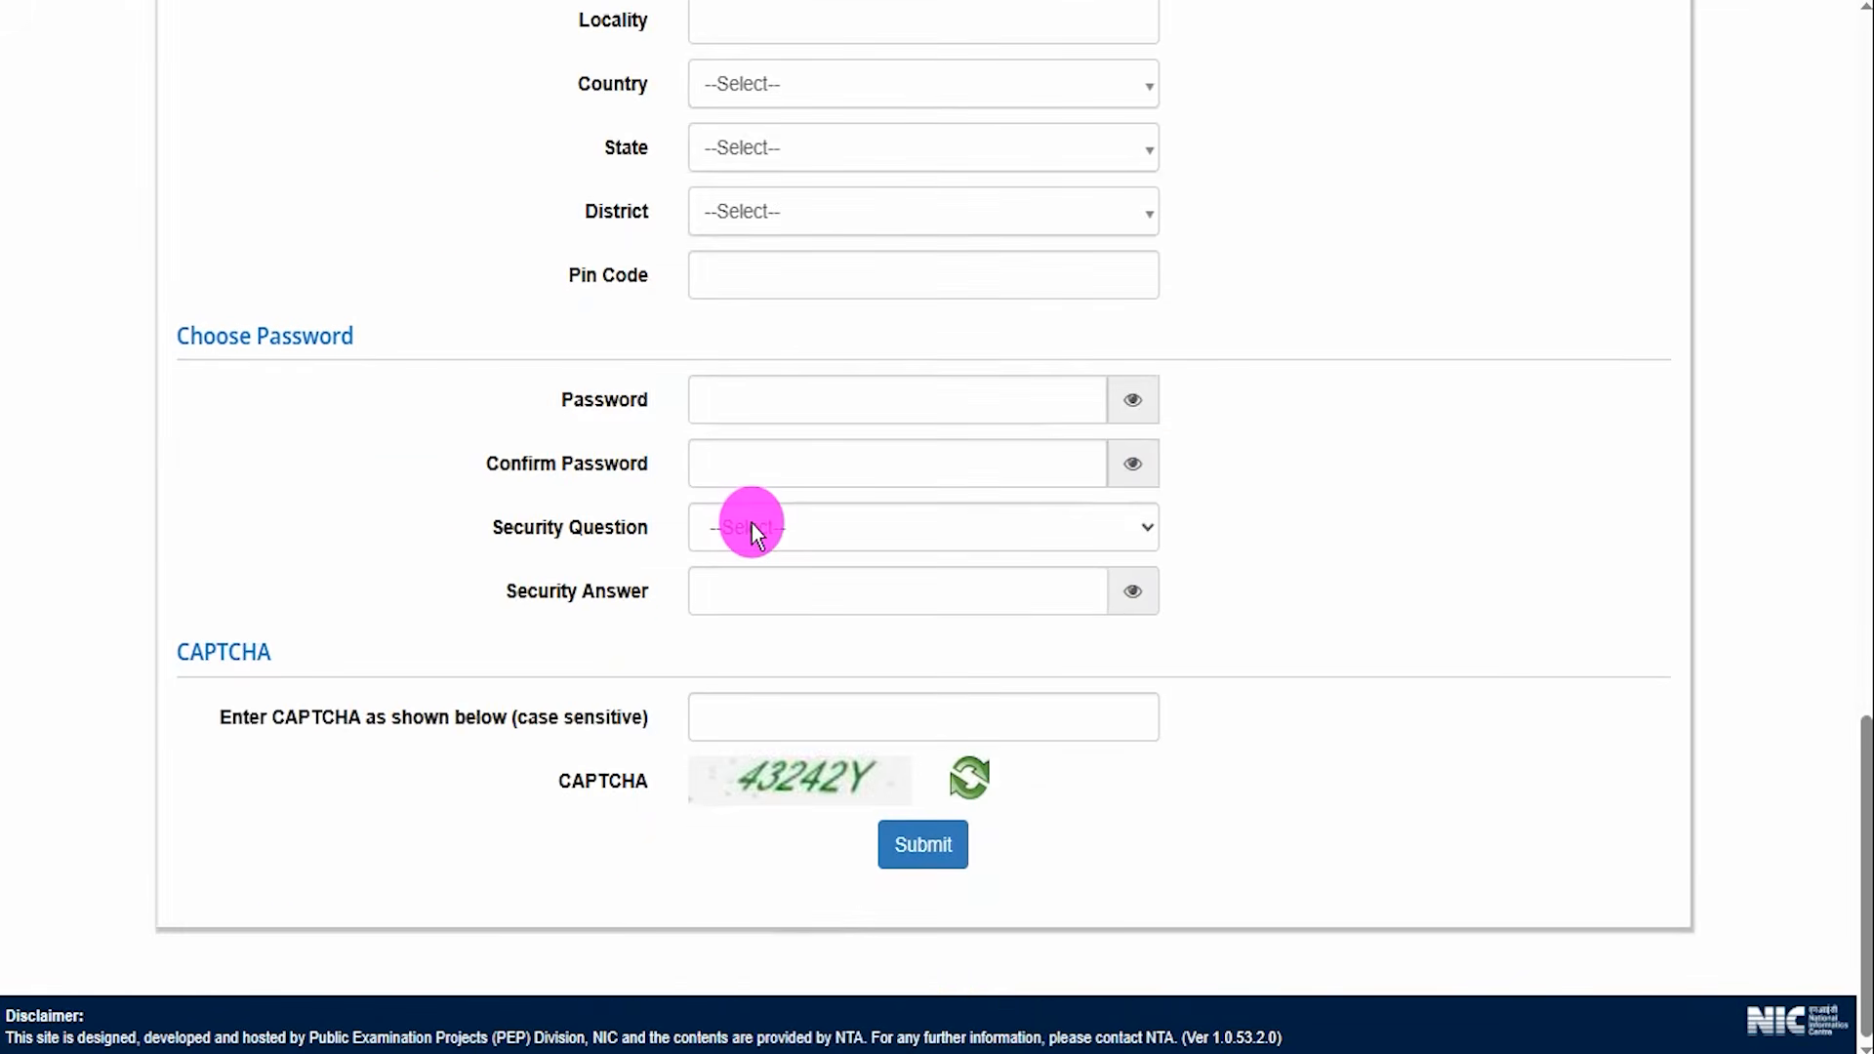
click(789, 403)
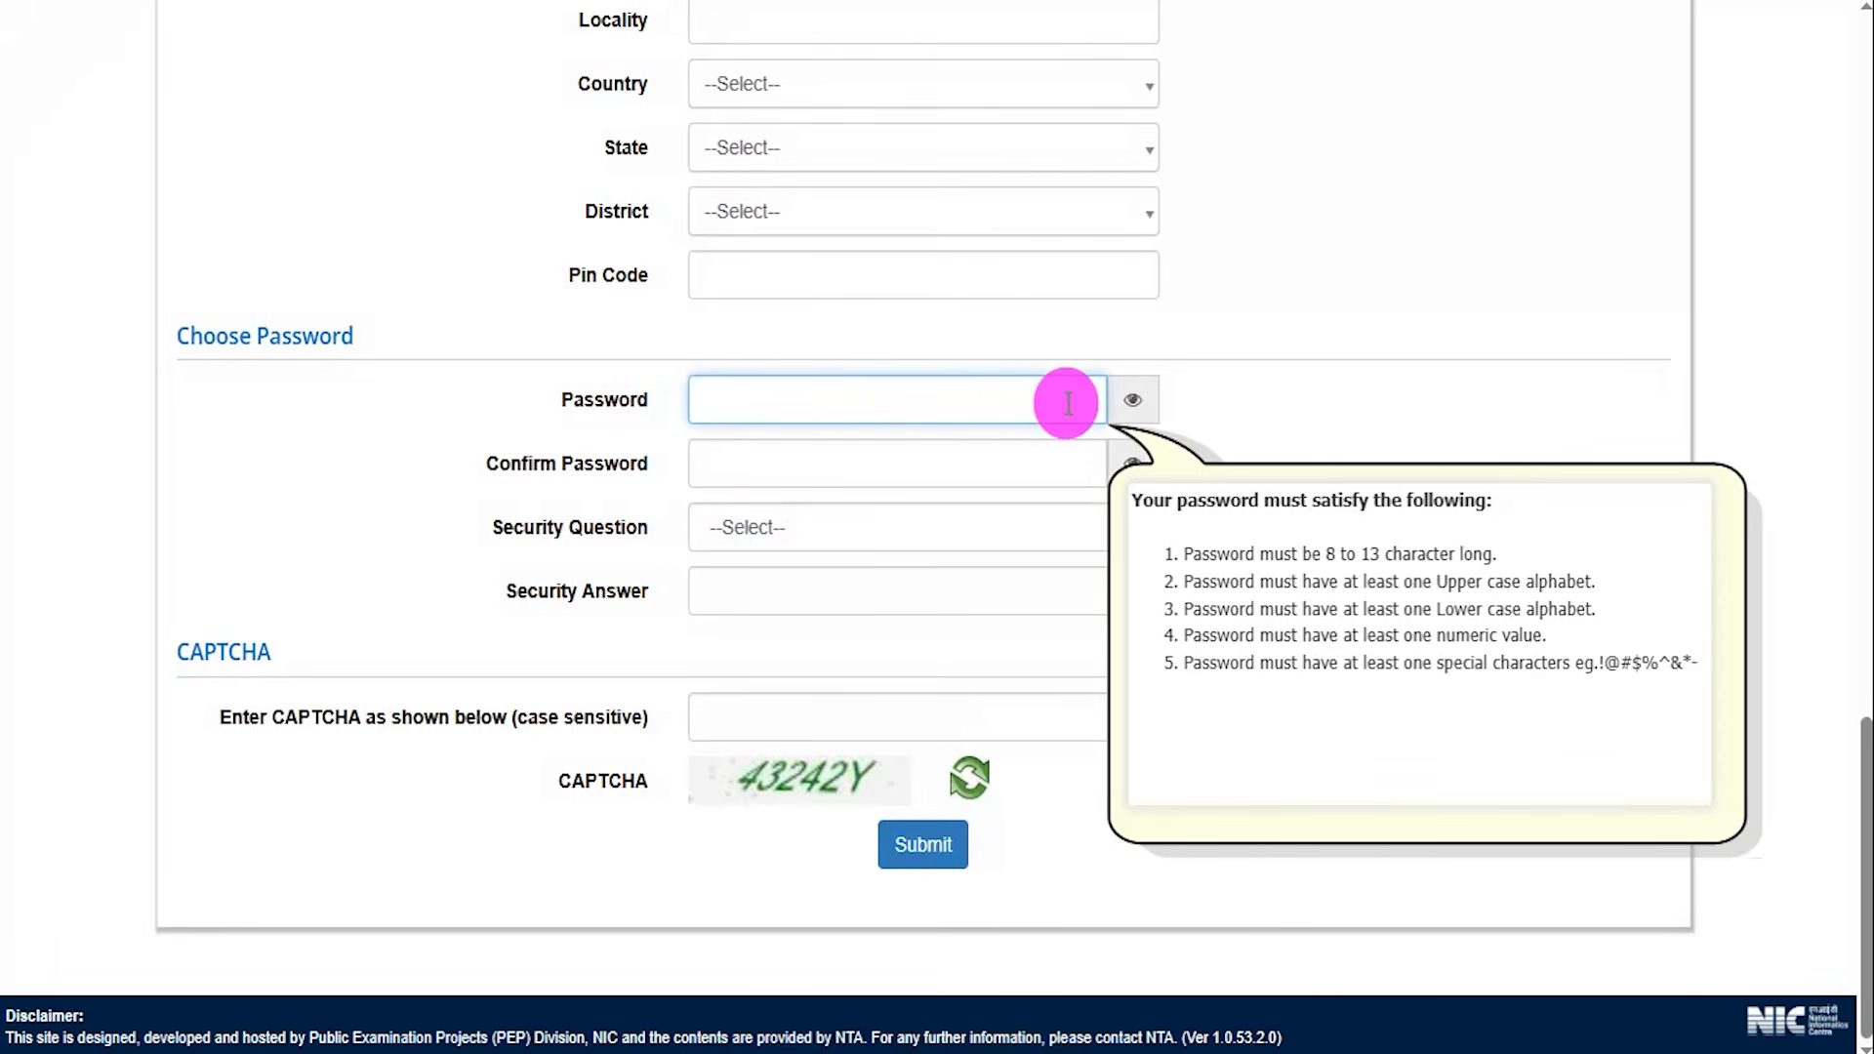
drag(1327, 554, 1418, 554)
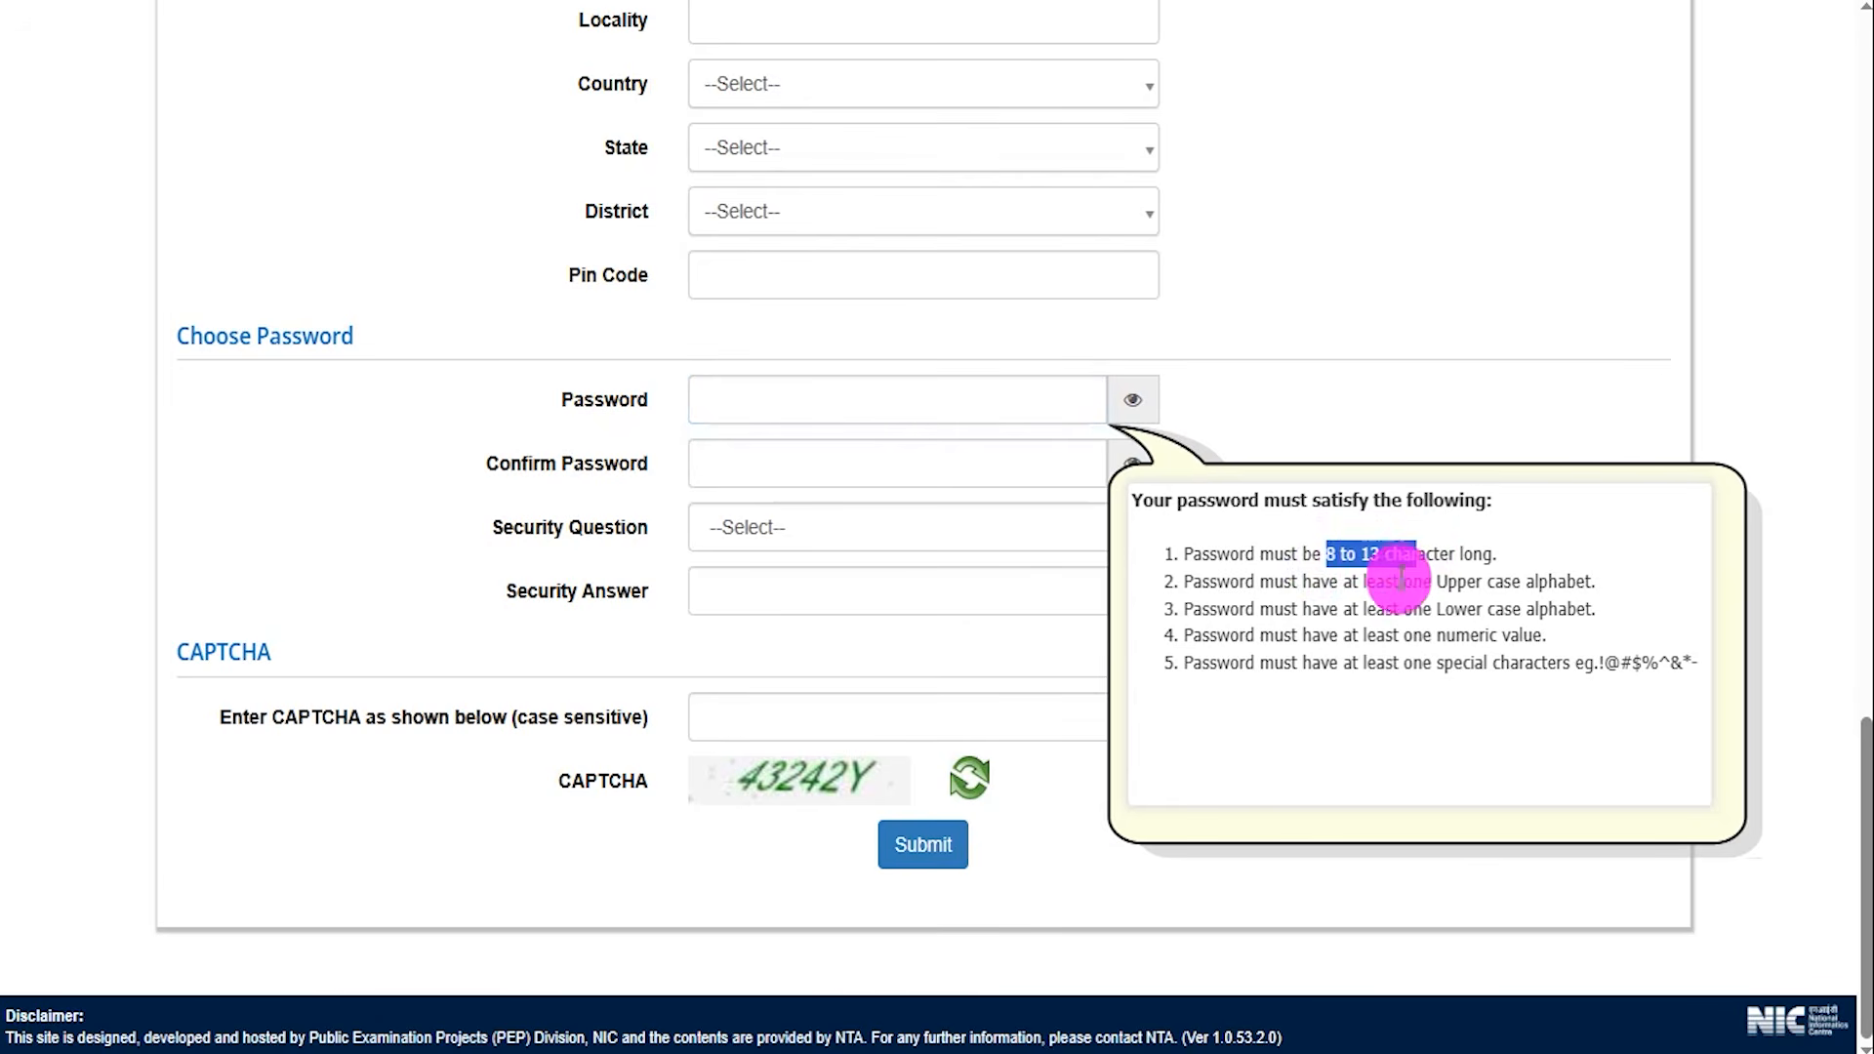
drag(1437, 581, 1467, 635)
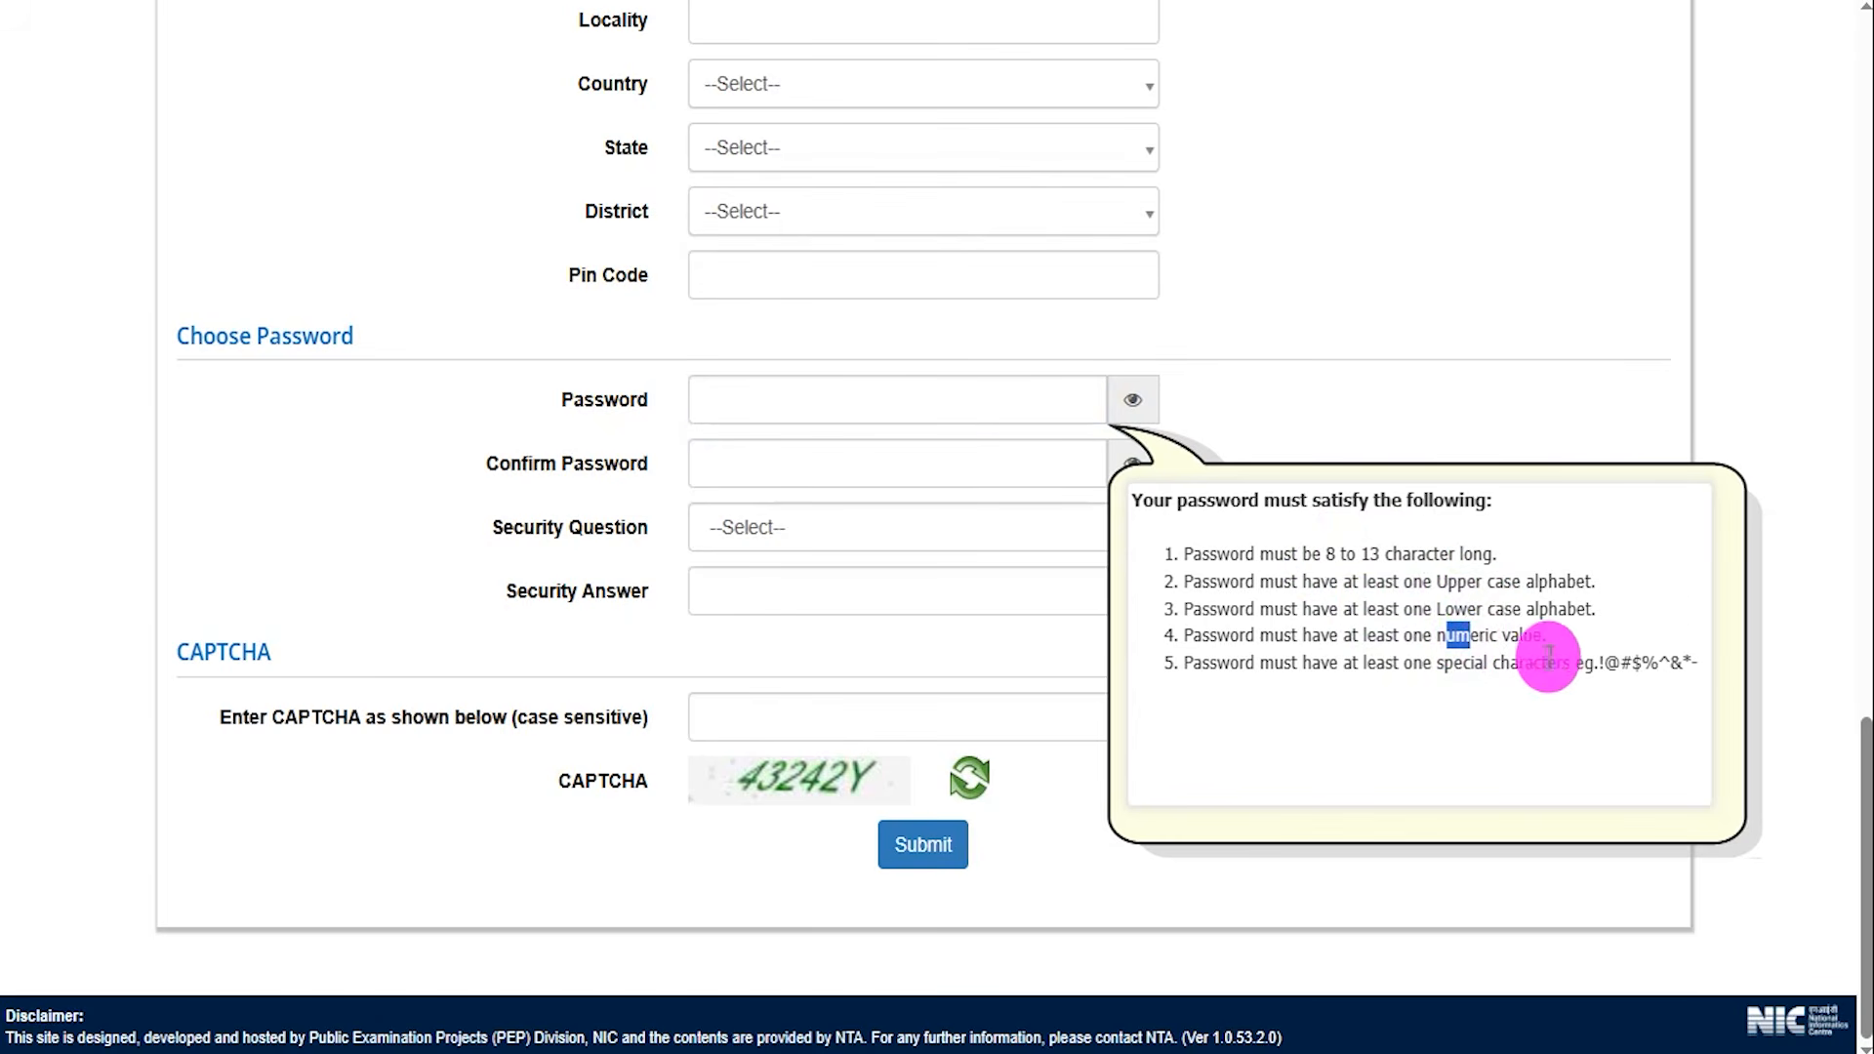
drag(1572, 663, 1642, 666)
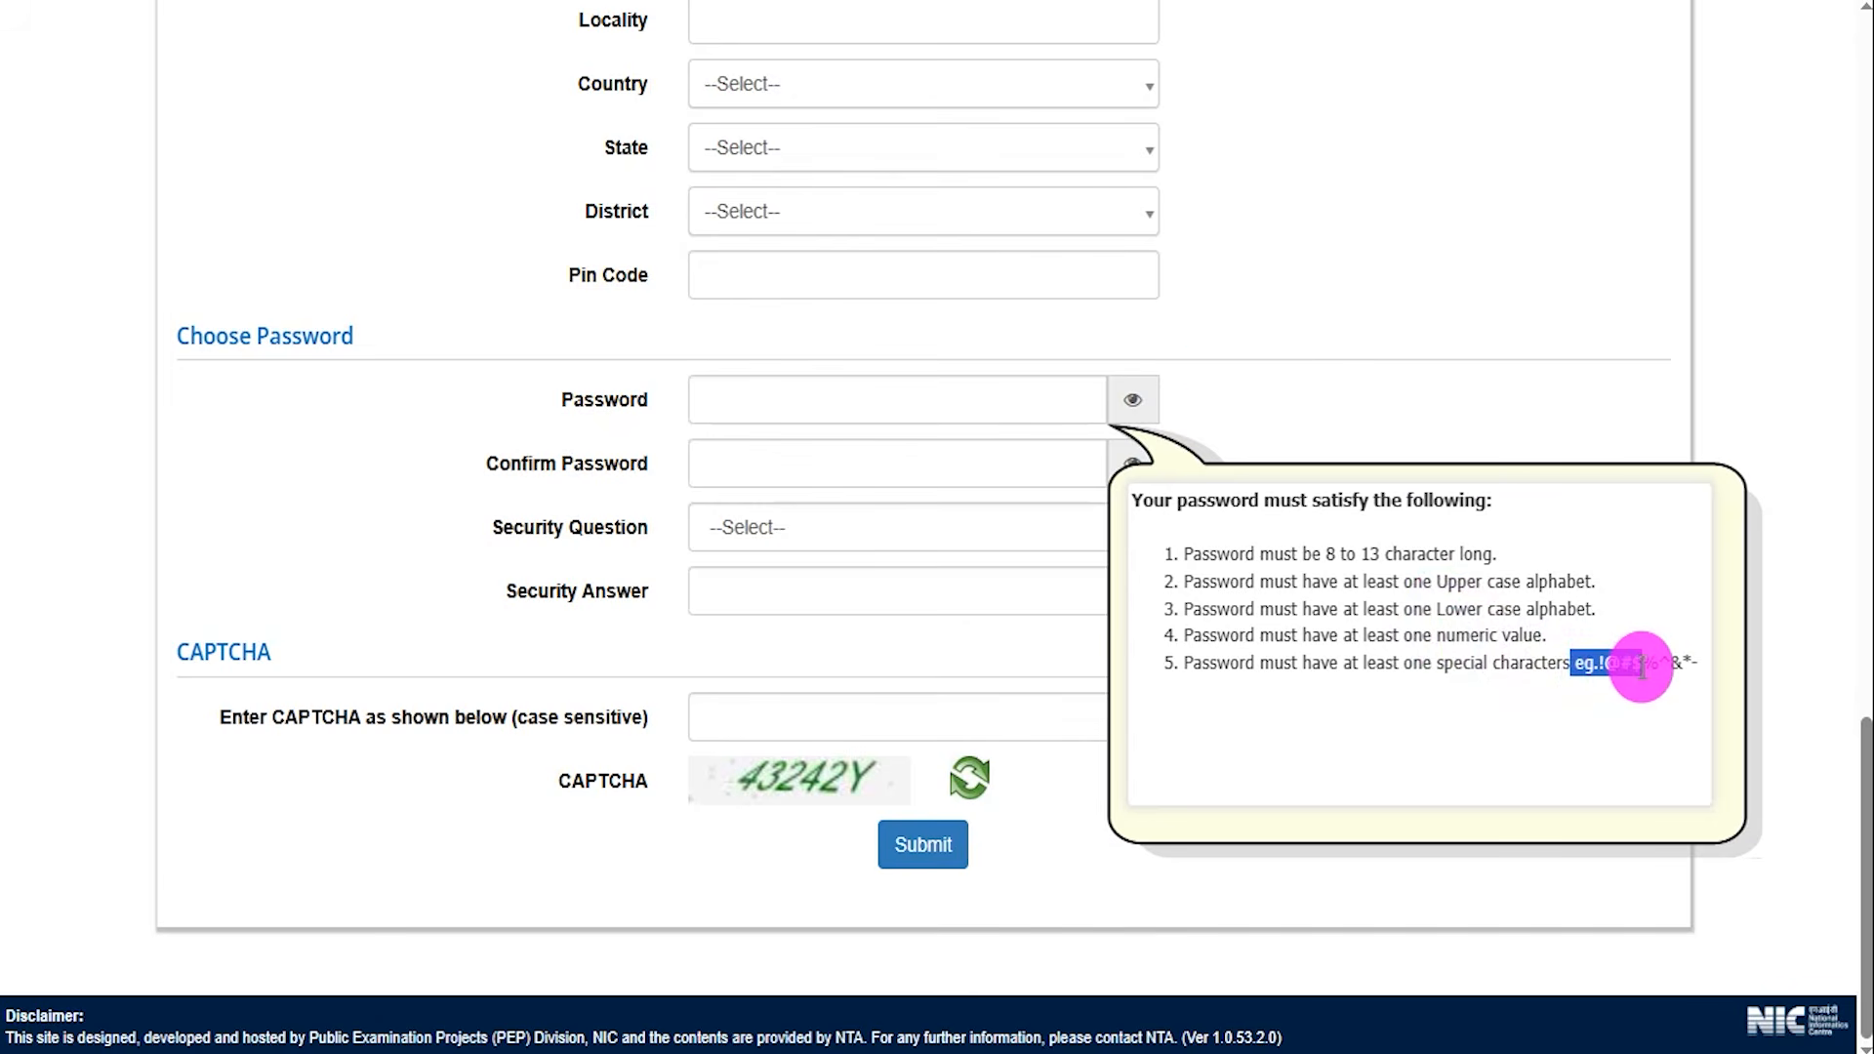
click(876, 0)
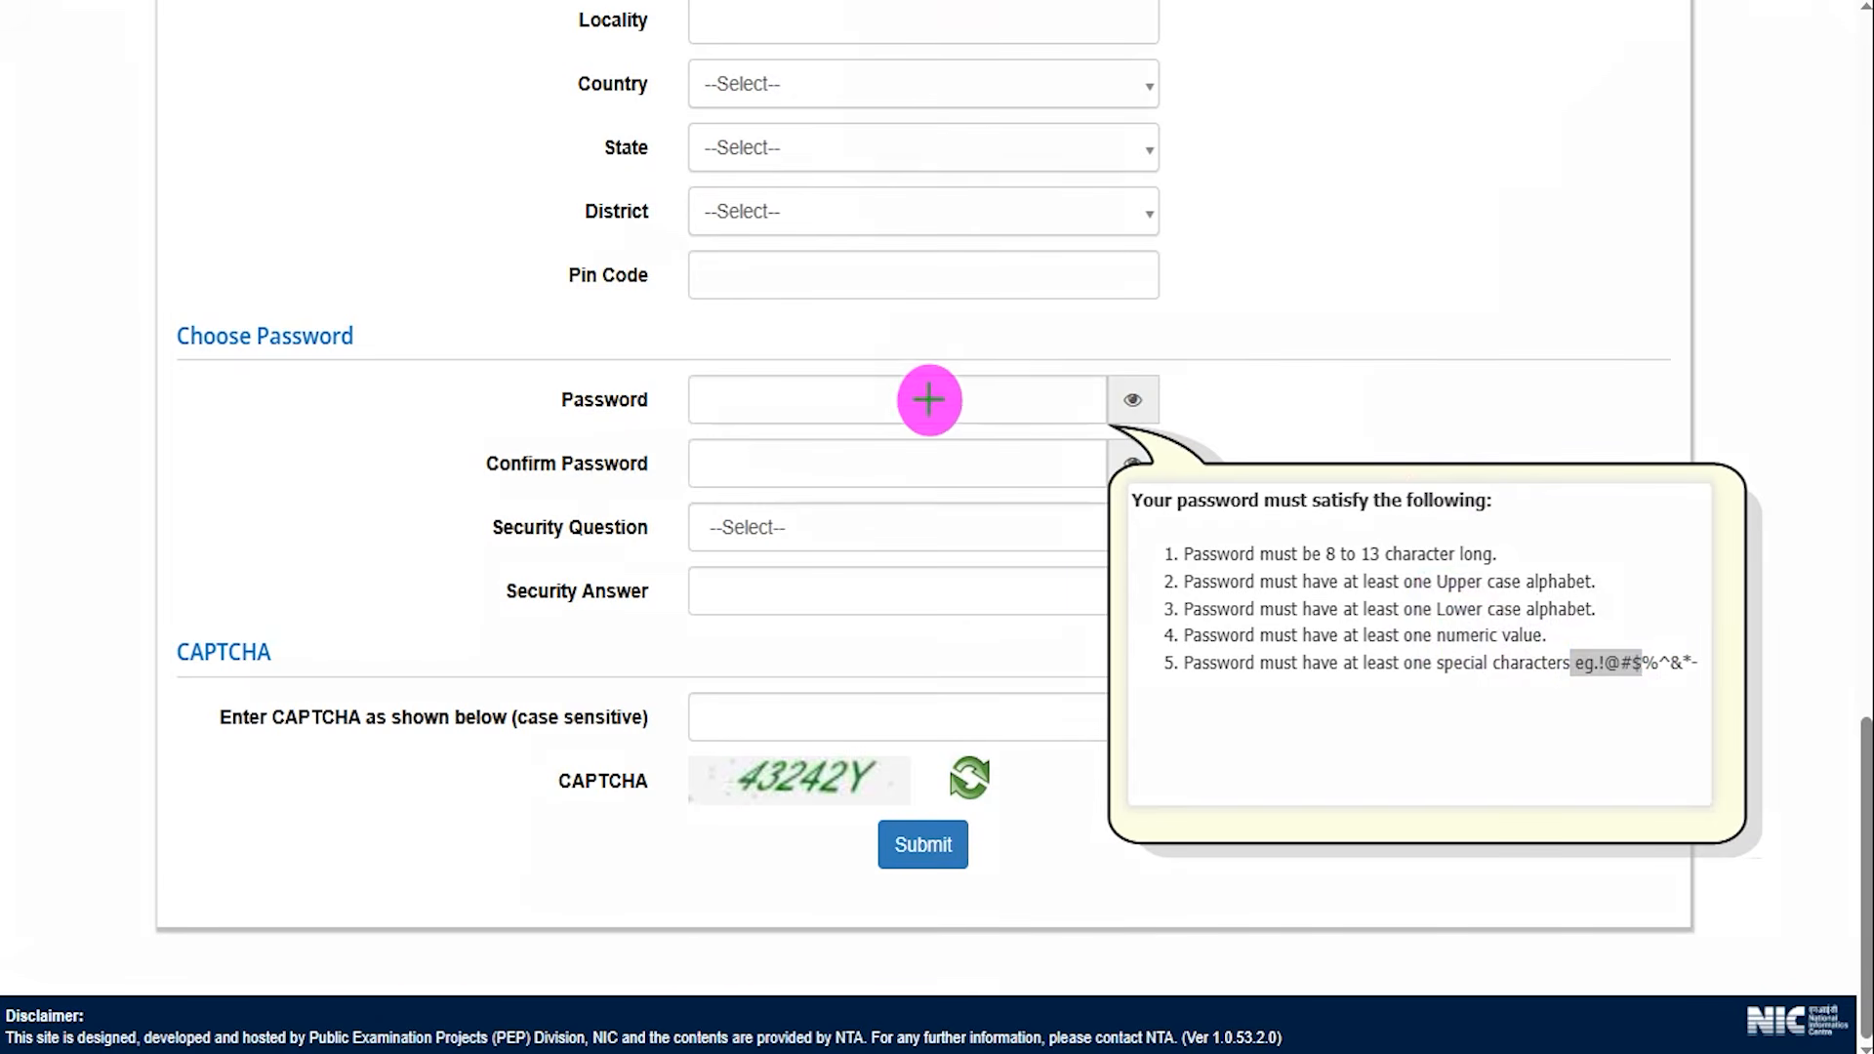
drag(933, 399, 992, 353)
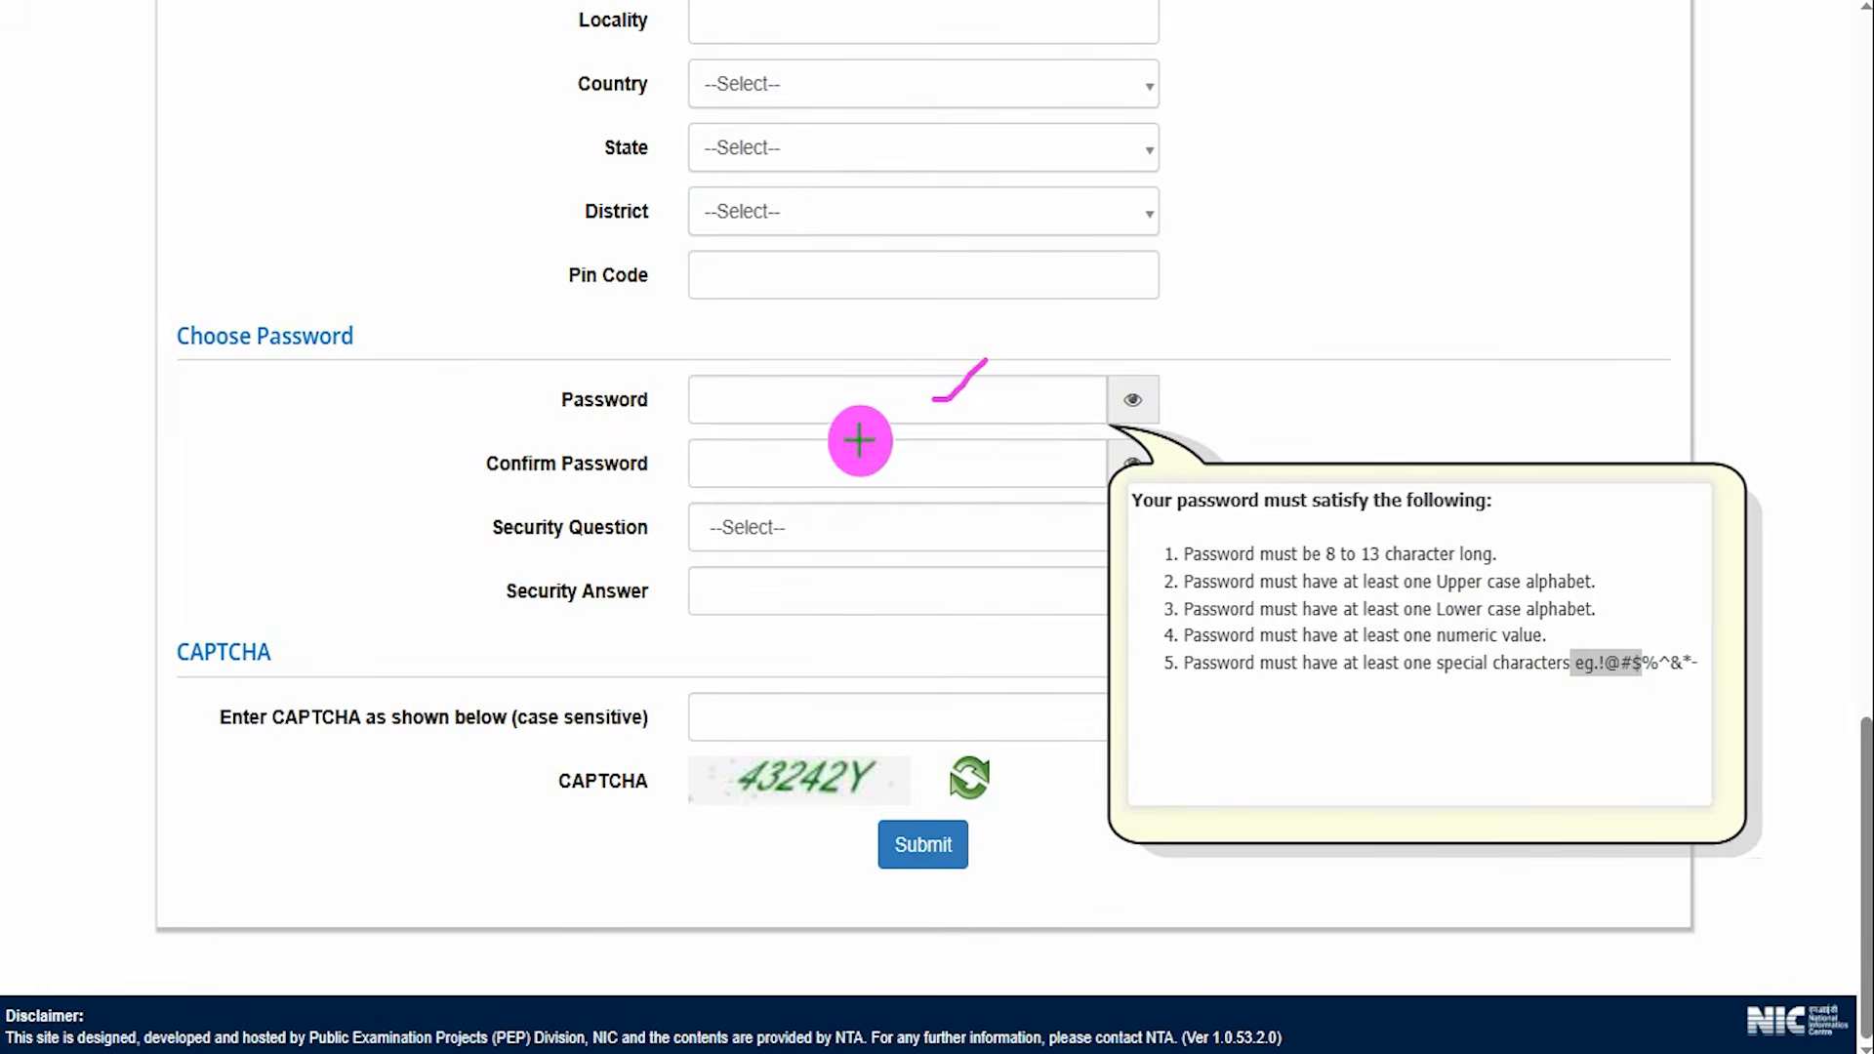
drag(808, 472, 867, 429)
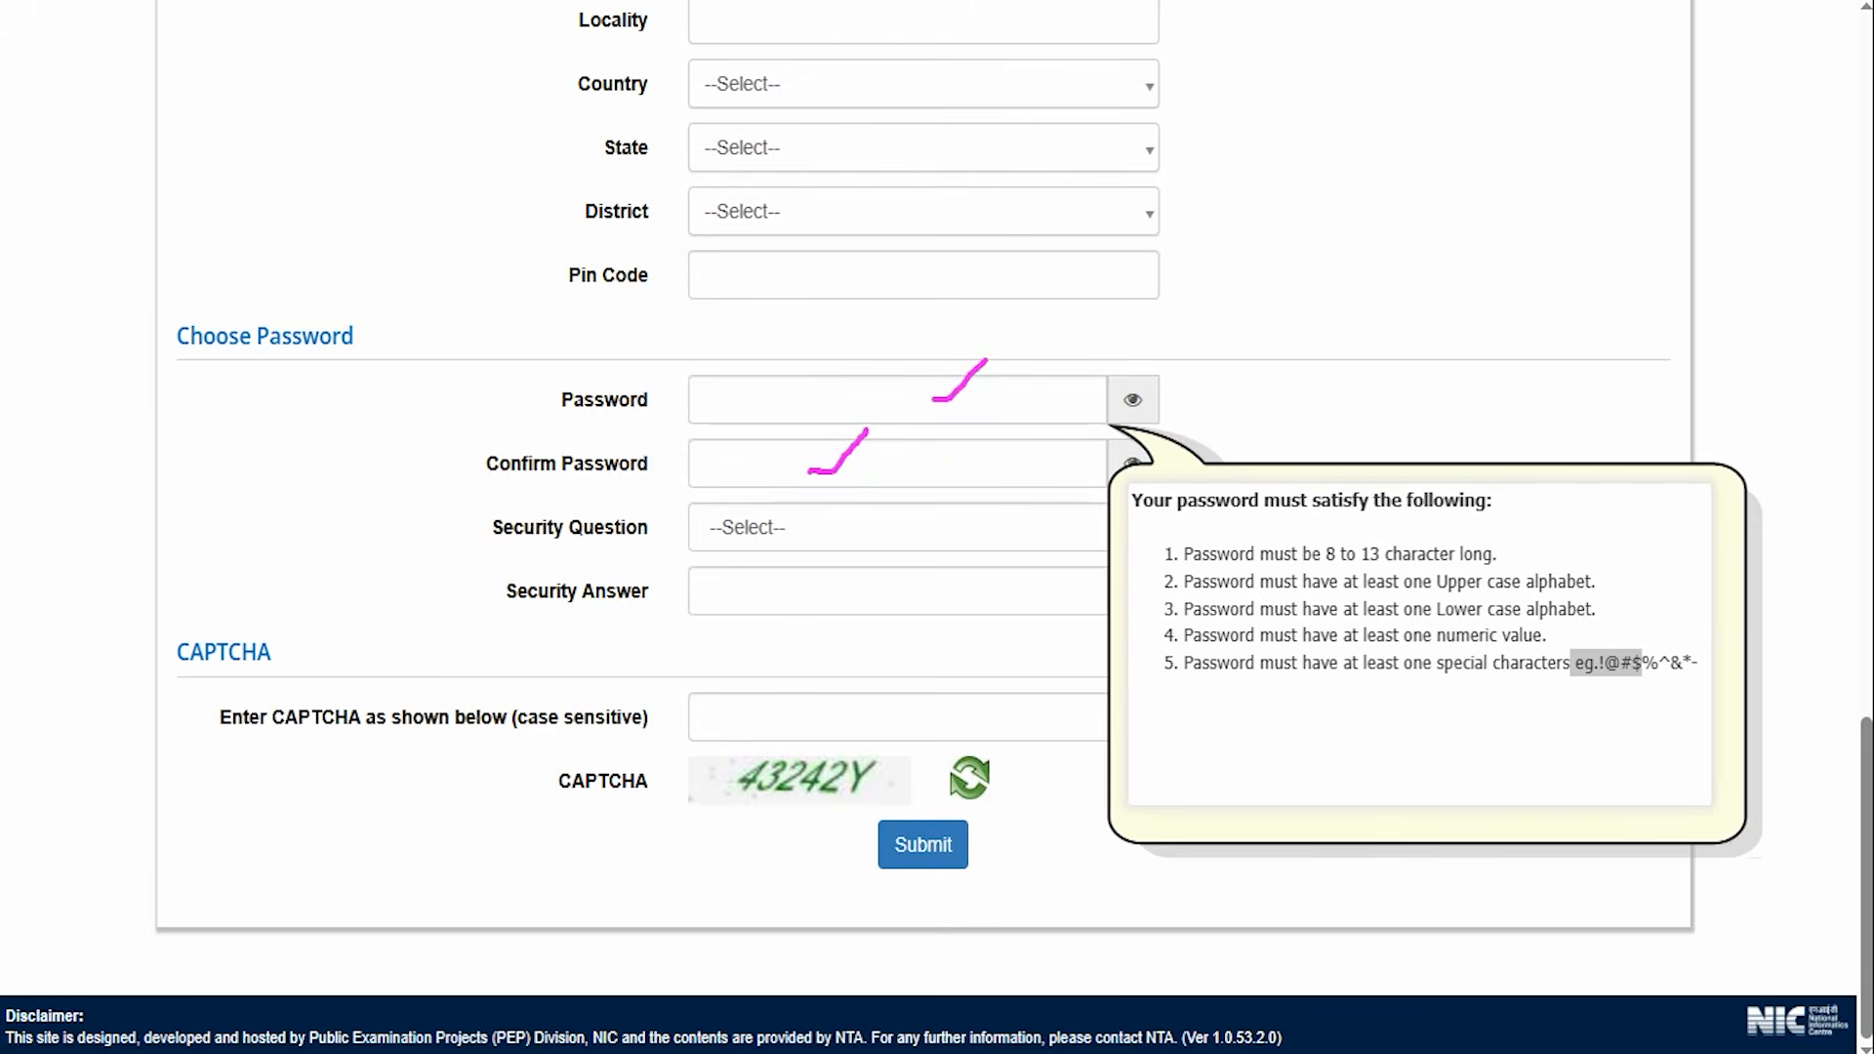
Choose the security question 'What is the name of your first school?' and open the Security Answer field.
click(1017, 535)
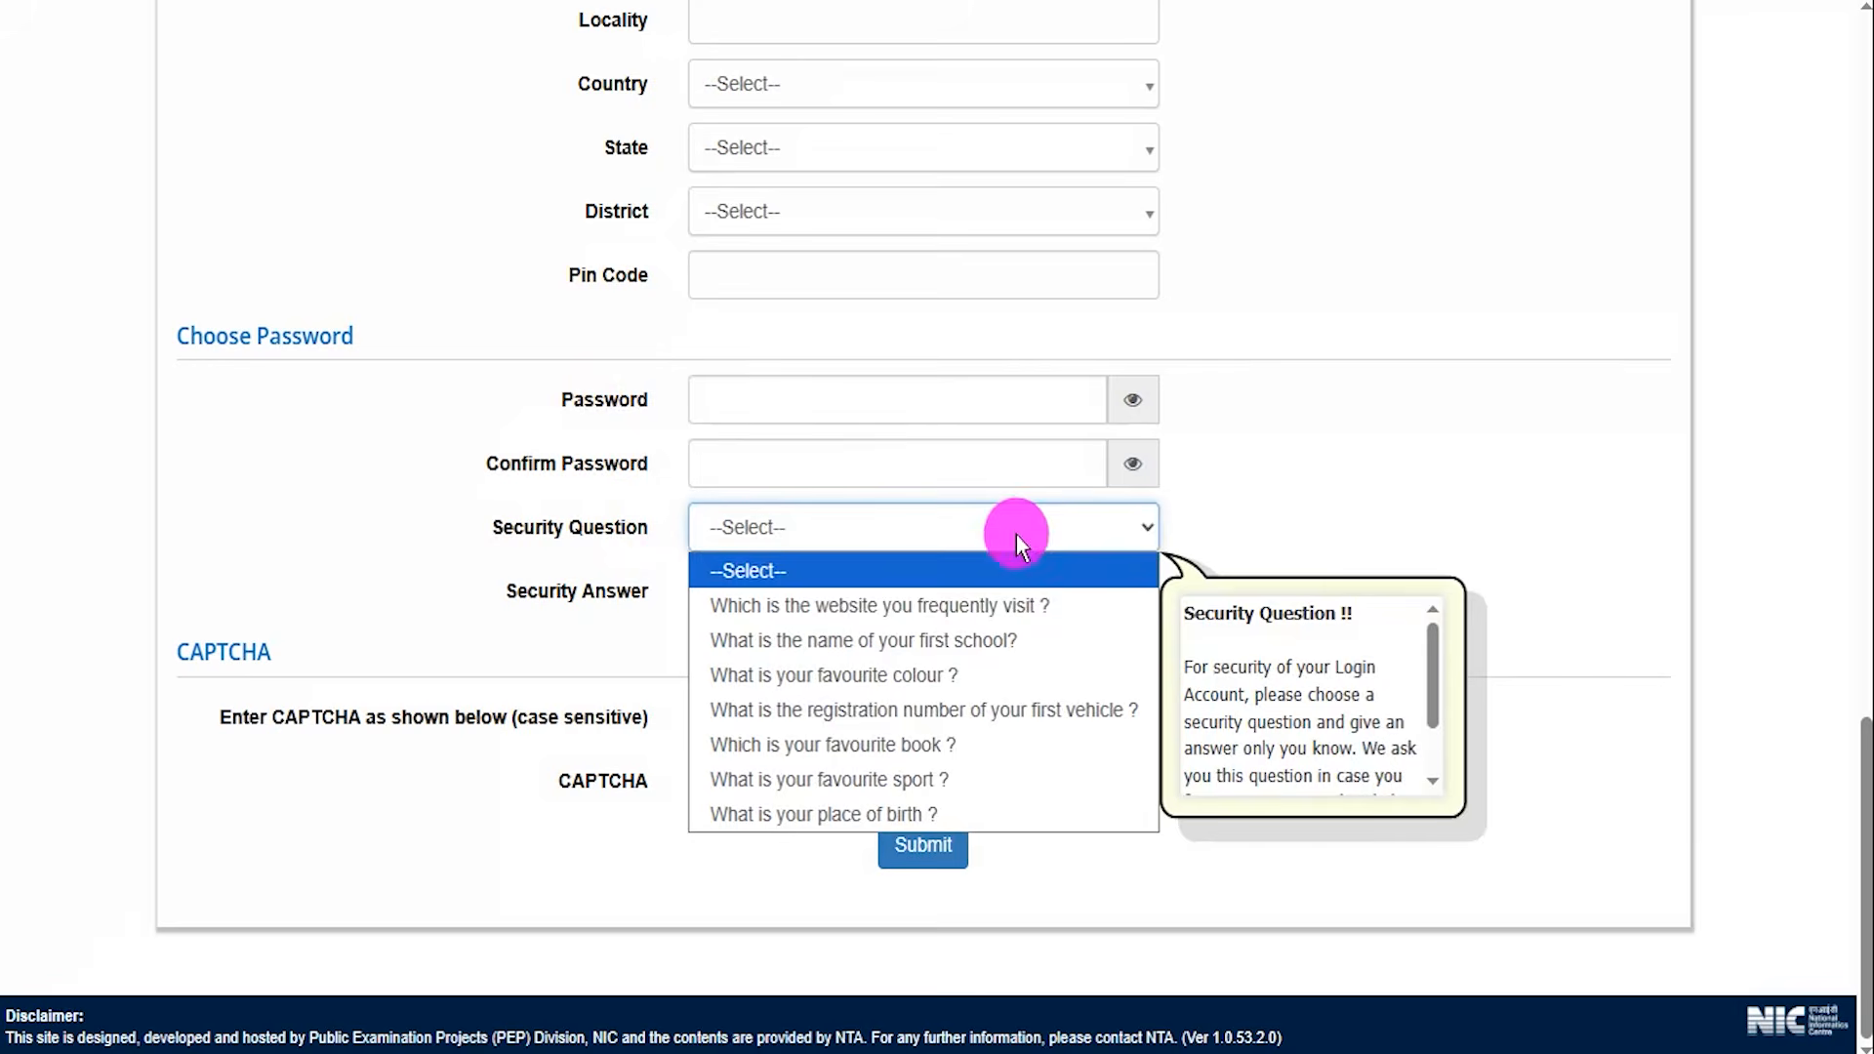
click(956, 641)
click(863, 593)
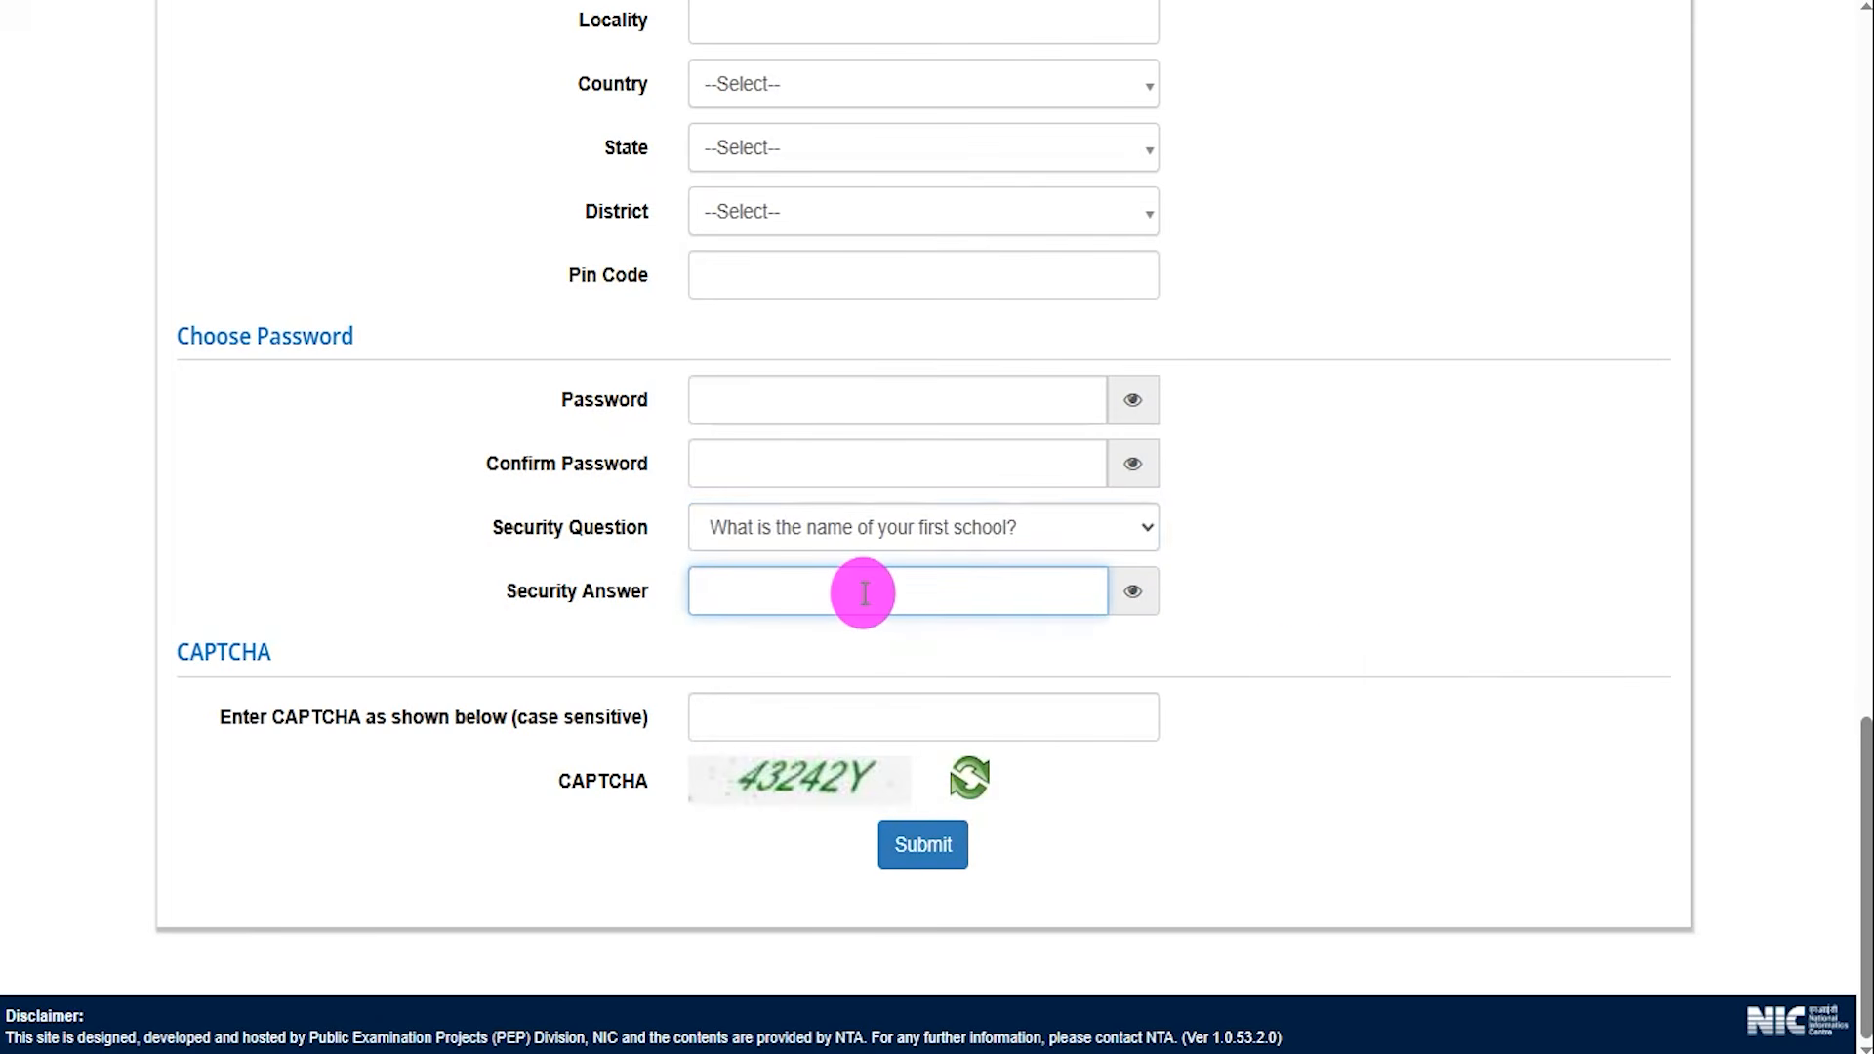
mouse_move(891, 769)
mouse_down()
mouse_move(927, 714)
mouse_move(1110, 597)
mouse_up()
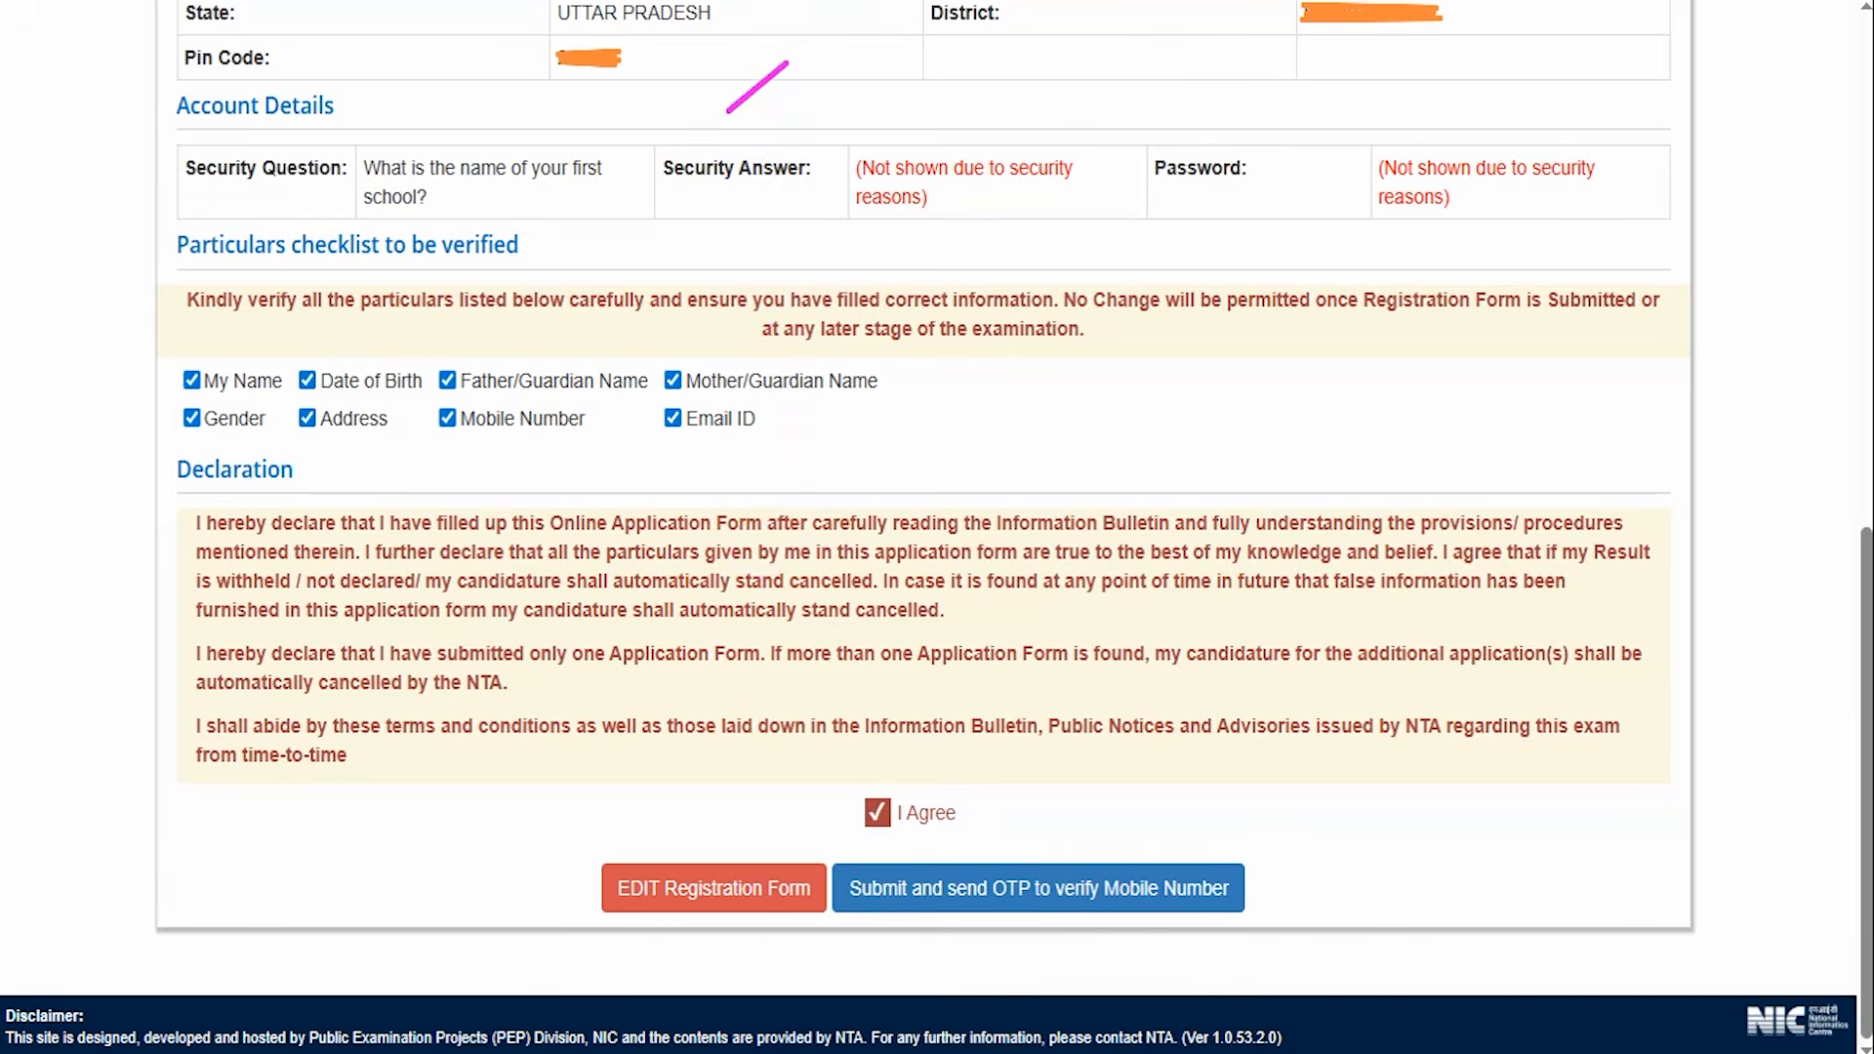
On the preview page, mark the address and account details, the particulars checklist boxes and the I Agree declaration.
drag(971, 96, 1057, 15)
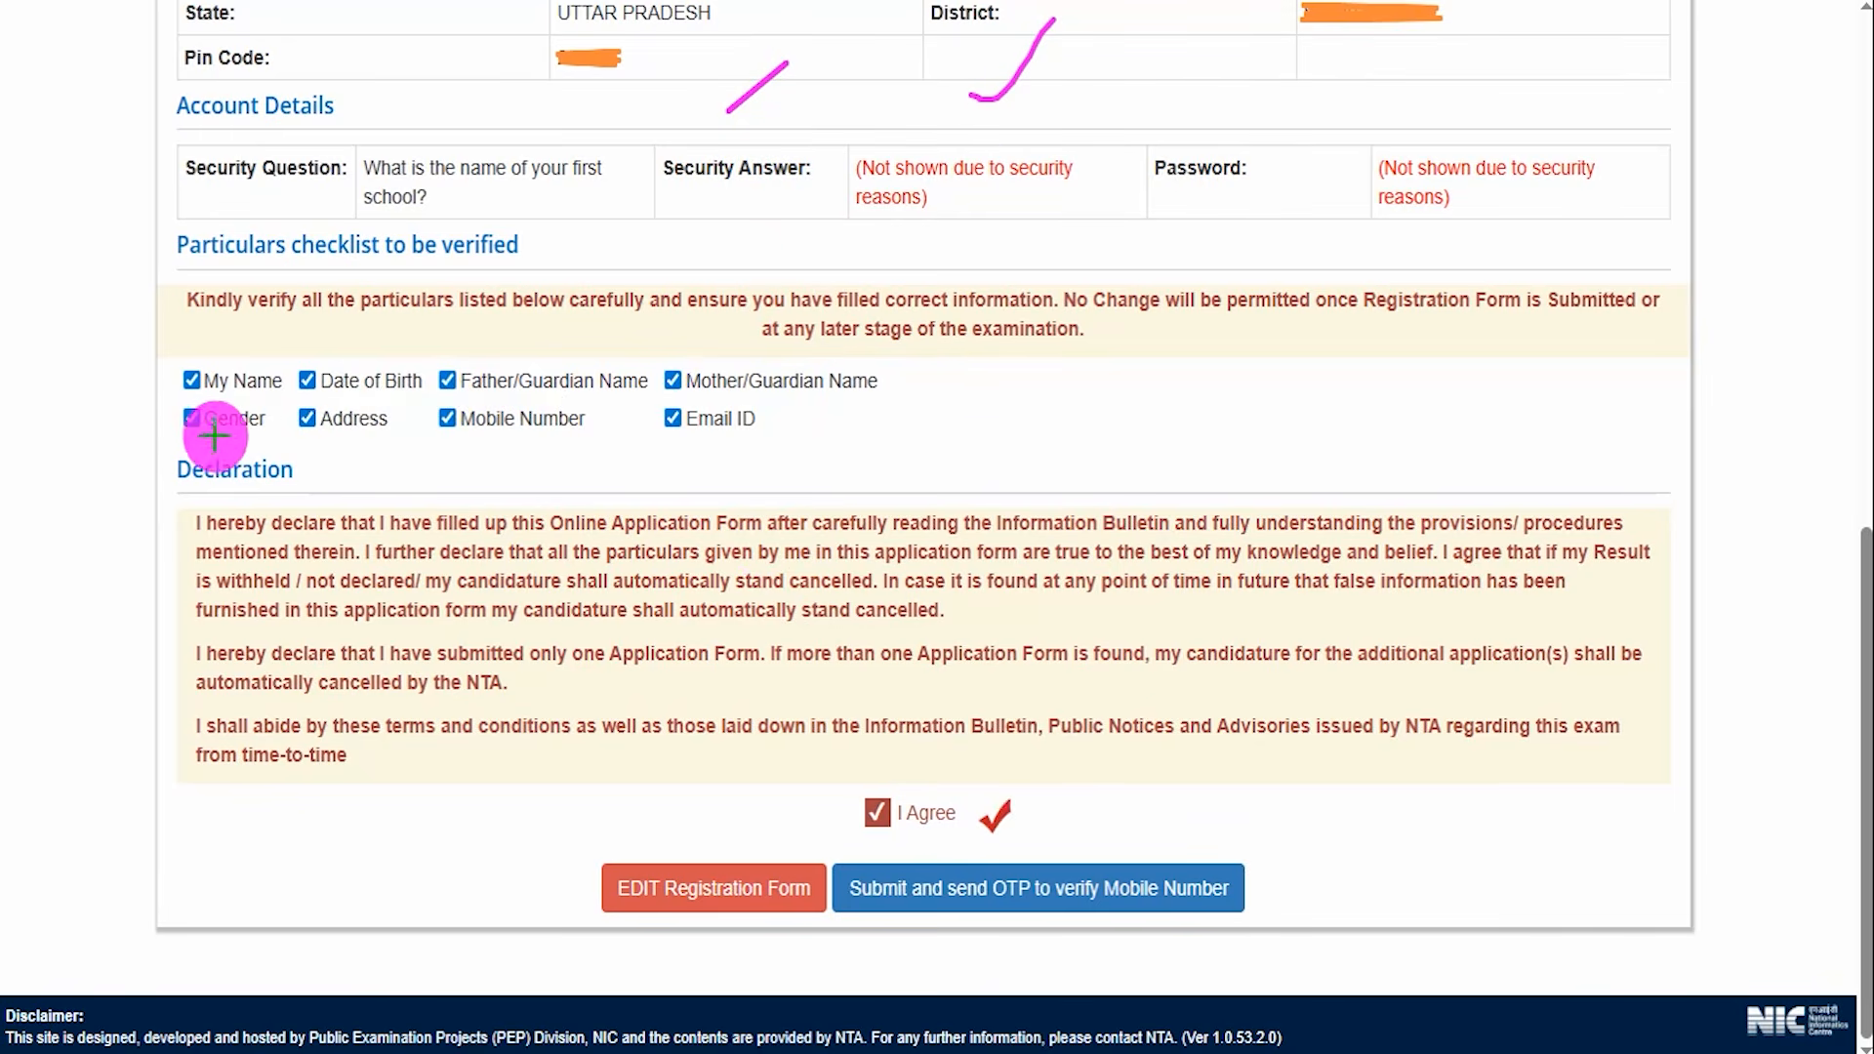
drag(182, 437, 197, 438)
click(300, 429)
mouse_move(673, 357)
mouse_down()
mouse_move(699, 336)
mouse_move(730, 367)
mouse_up()
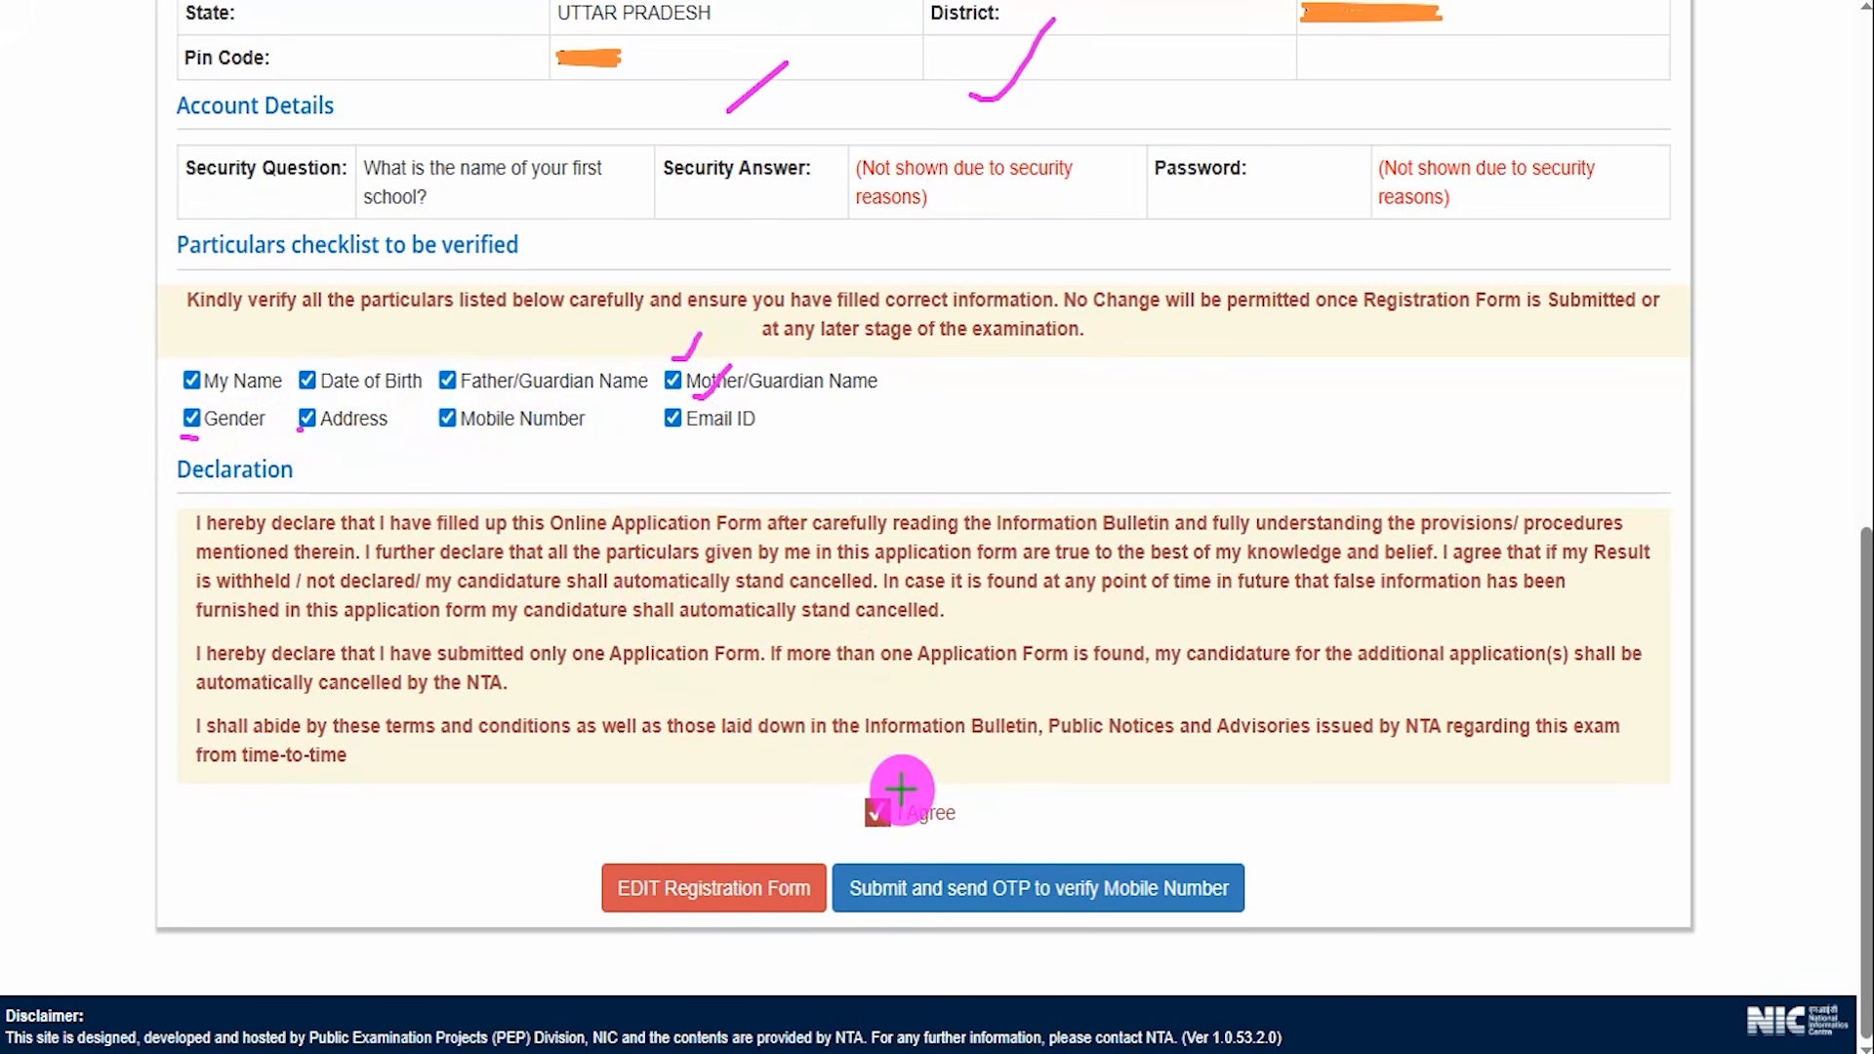
drag(881, 785, 907, 741)
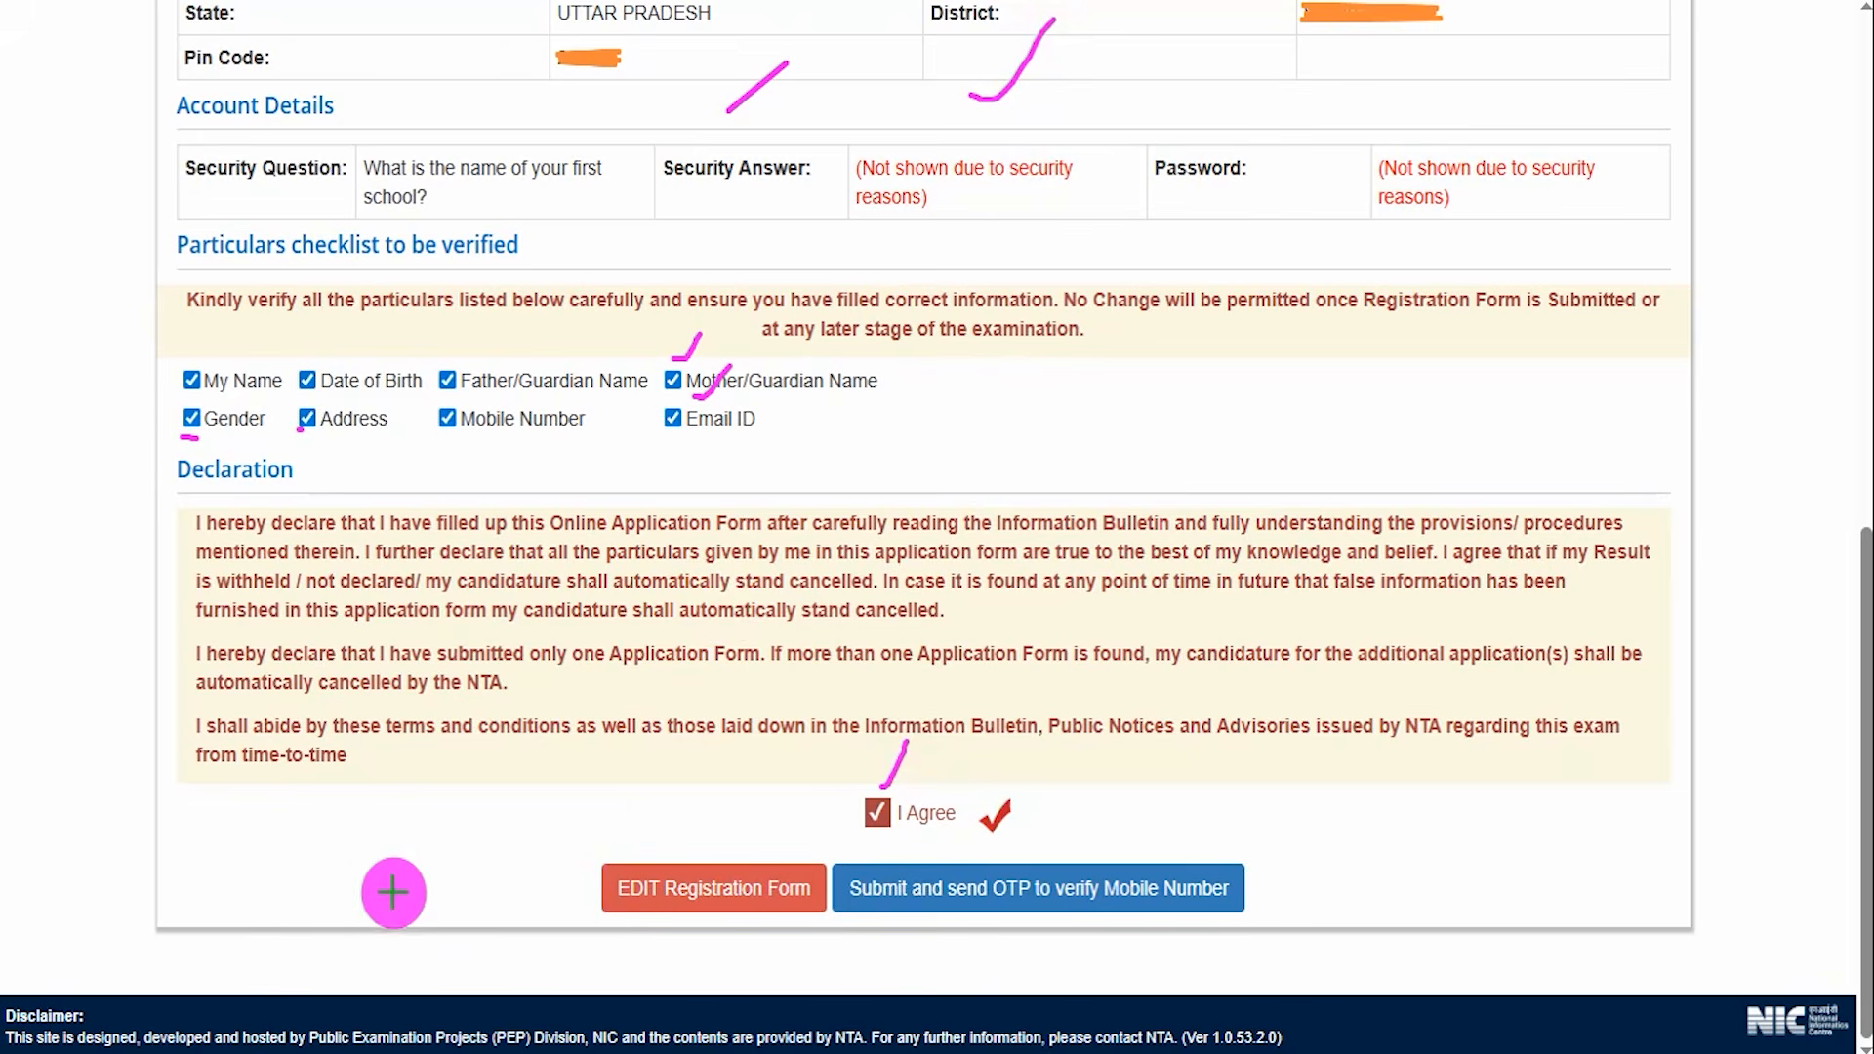
Point out the EDIT Registration Form button and submit the form to send the OTP to the mobile number.
drag(314, 884, 570, 896)
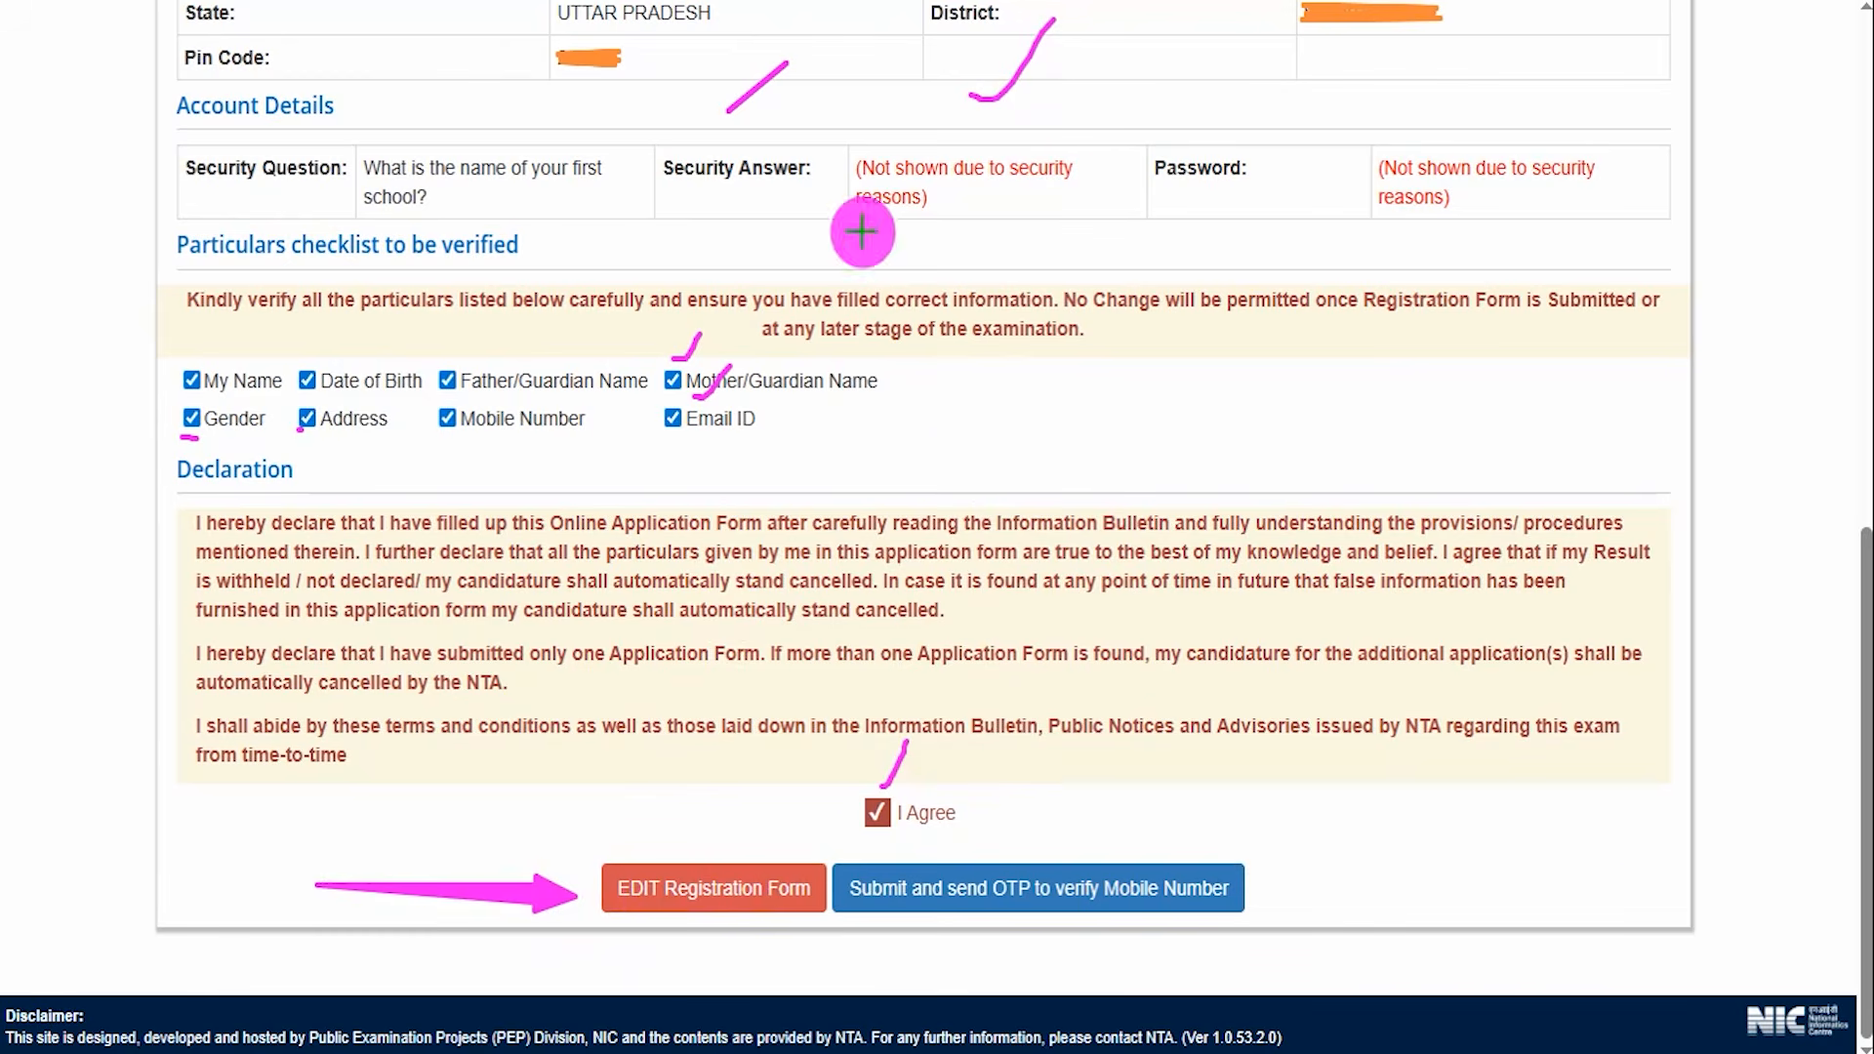
drag(1710, 860, 1281, 889)
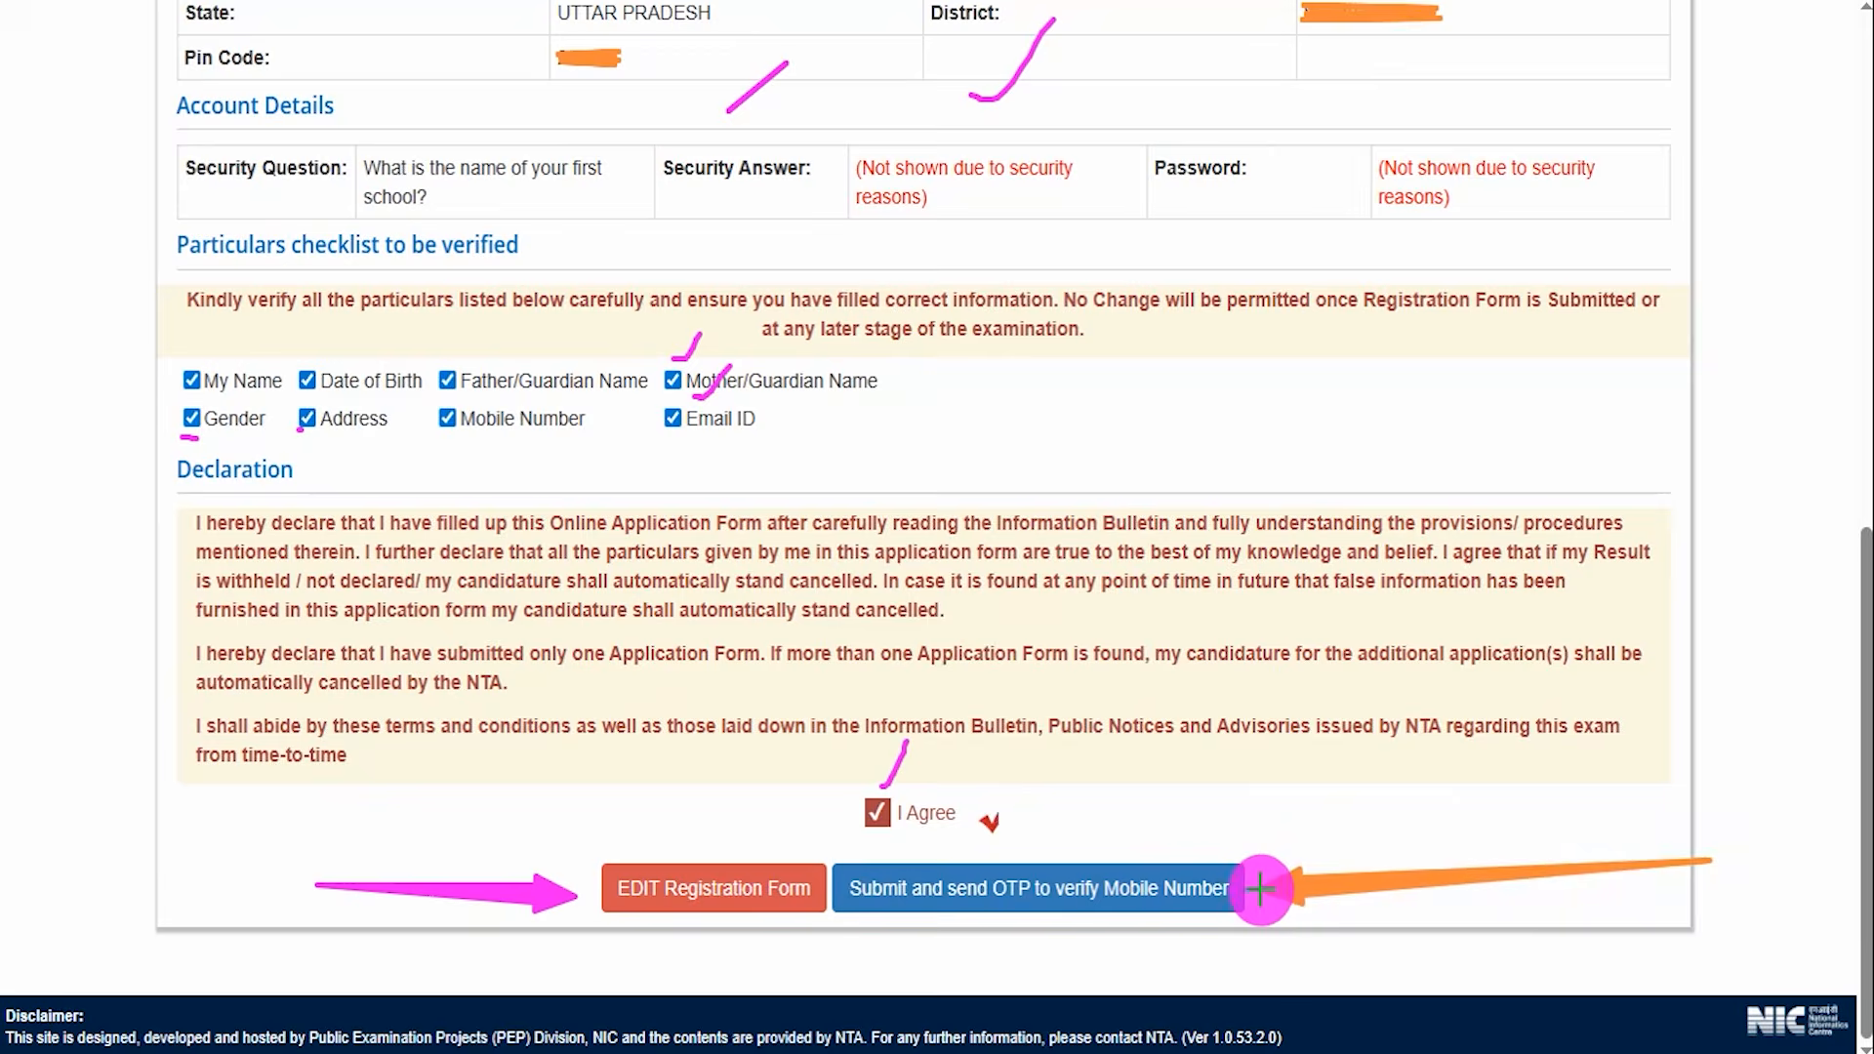
click(1239, 889)
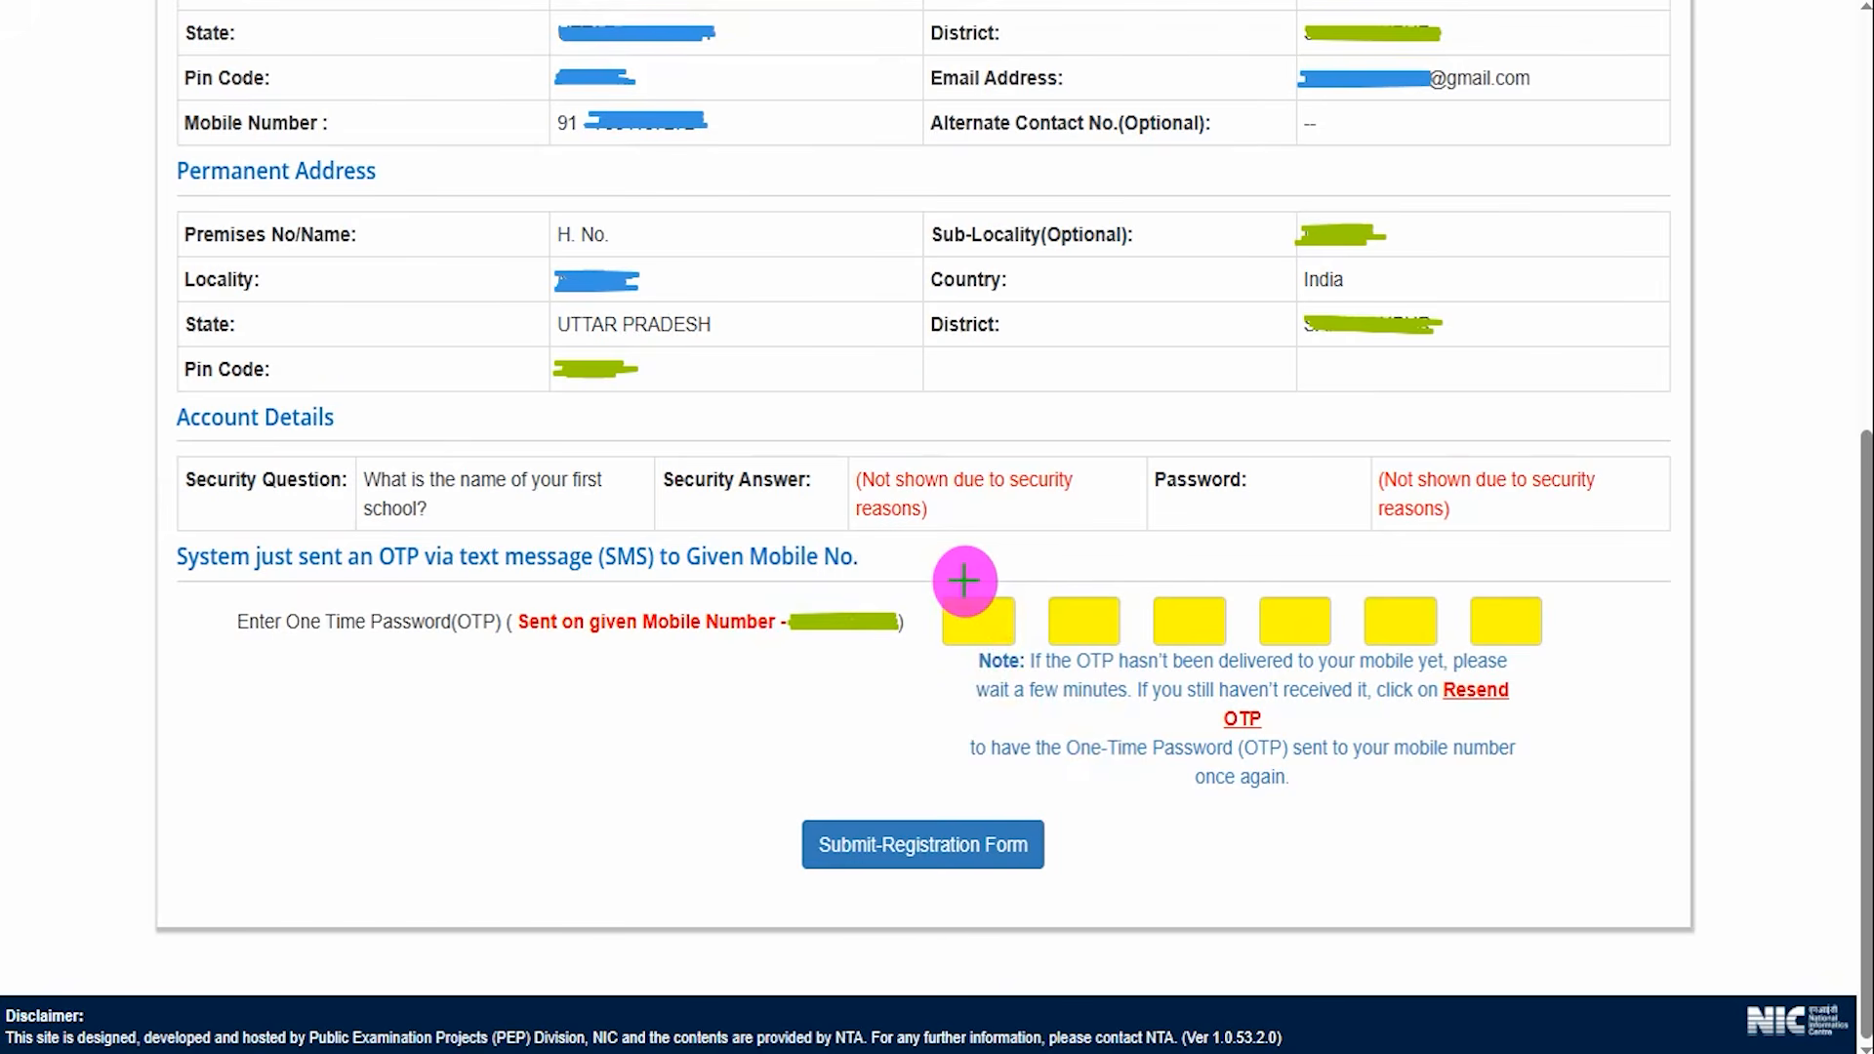
Mark the OTP entry boxes and submit the registration form.
drag(966, 625, 1513, 626)
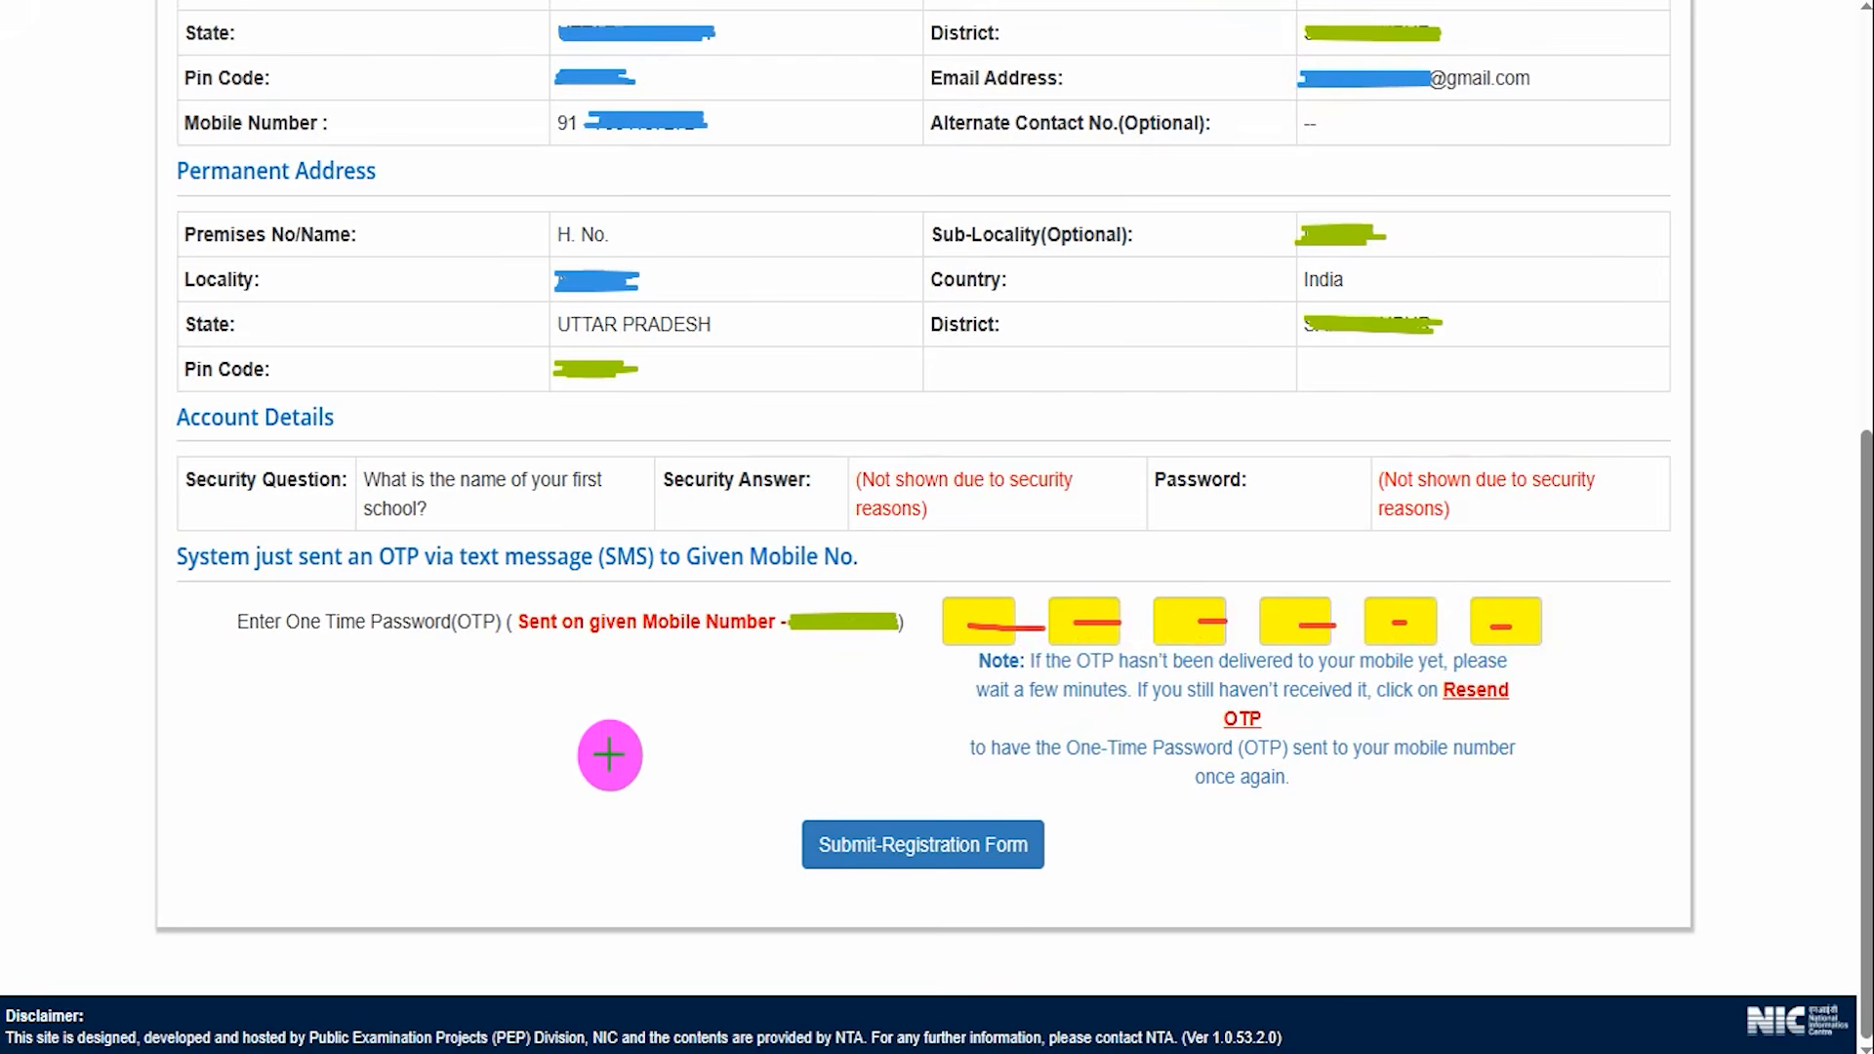
drag(437, 718, 672, 805)
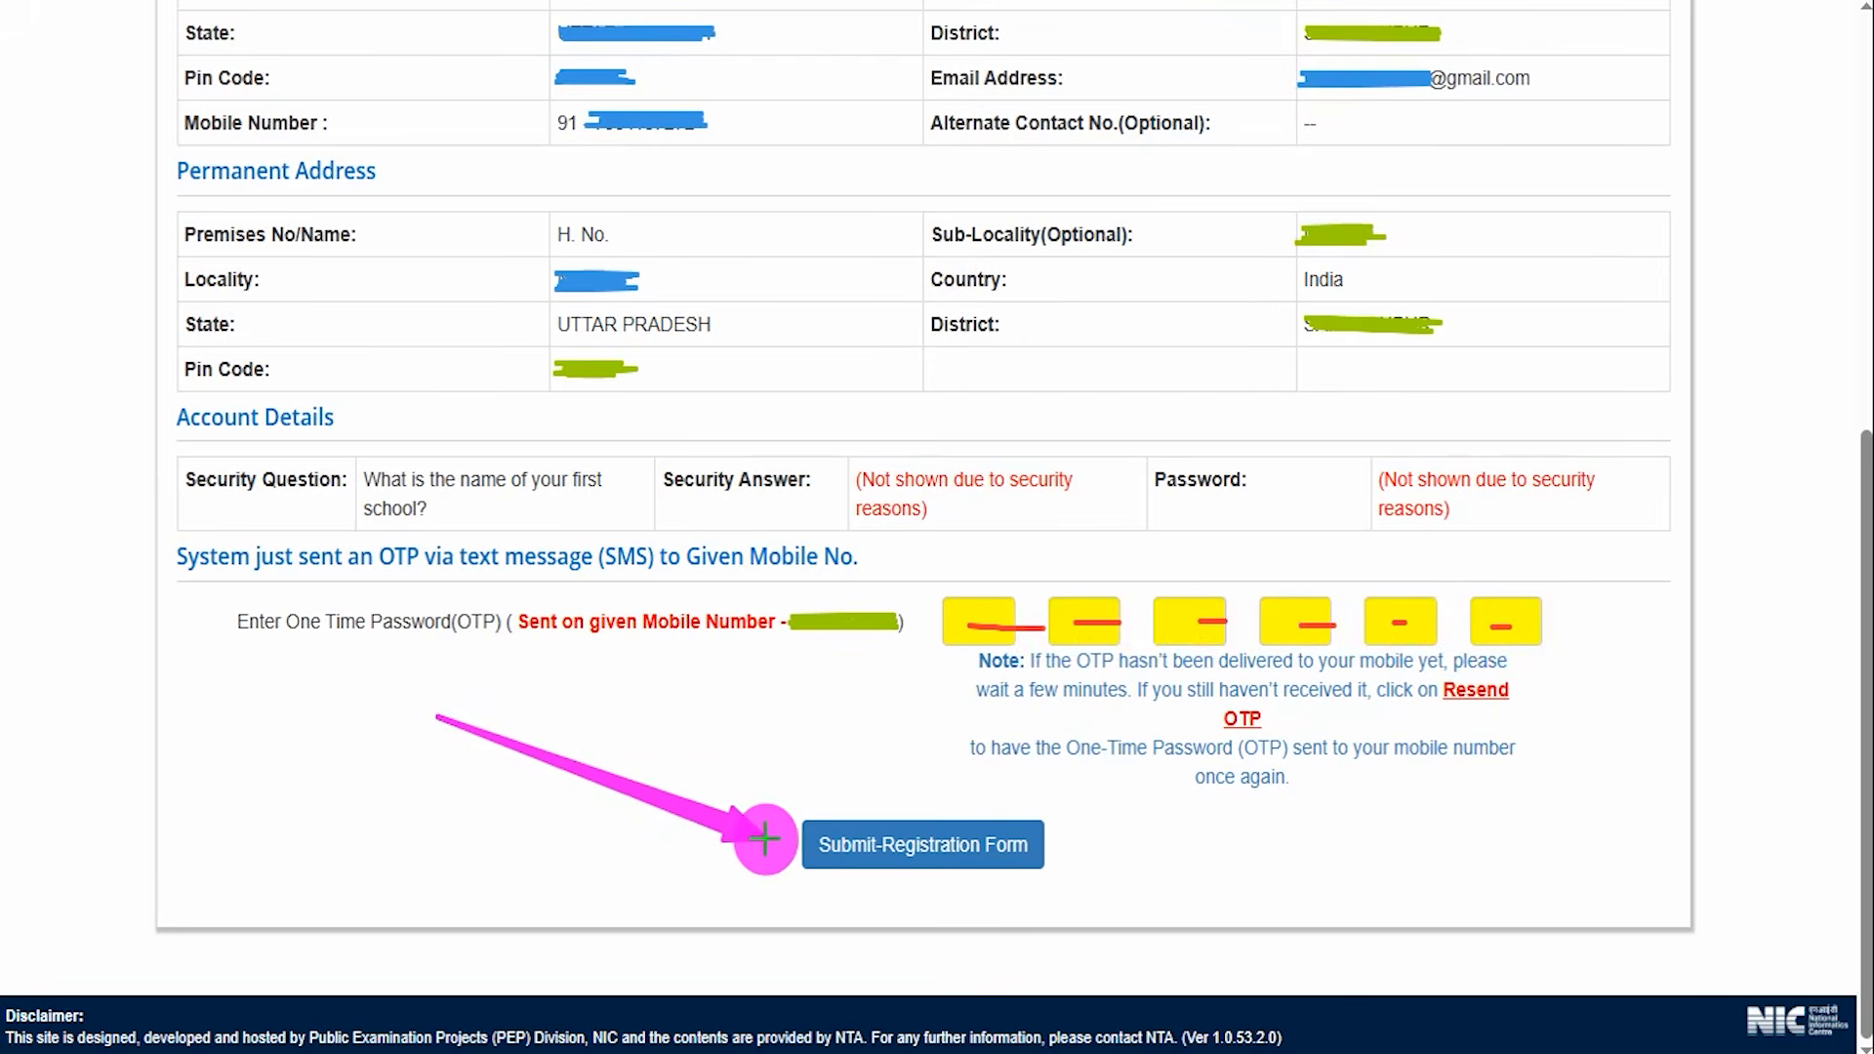
click(815, 845)
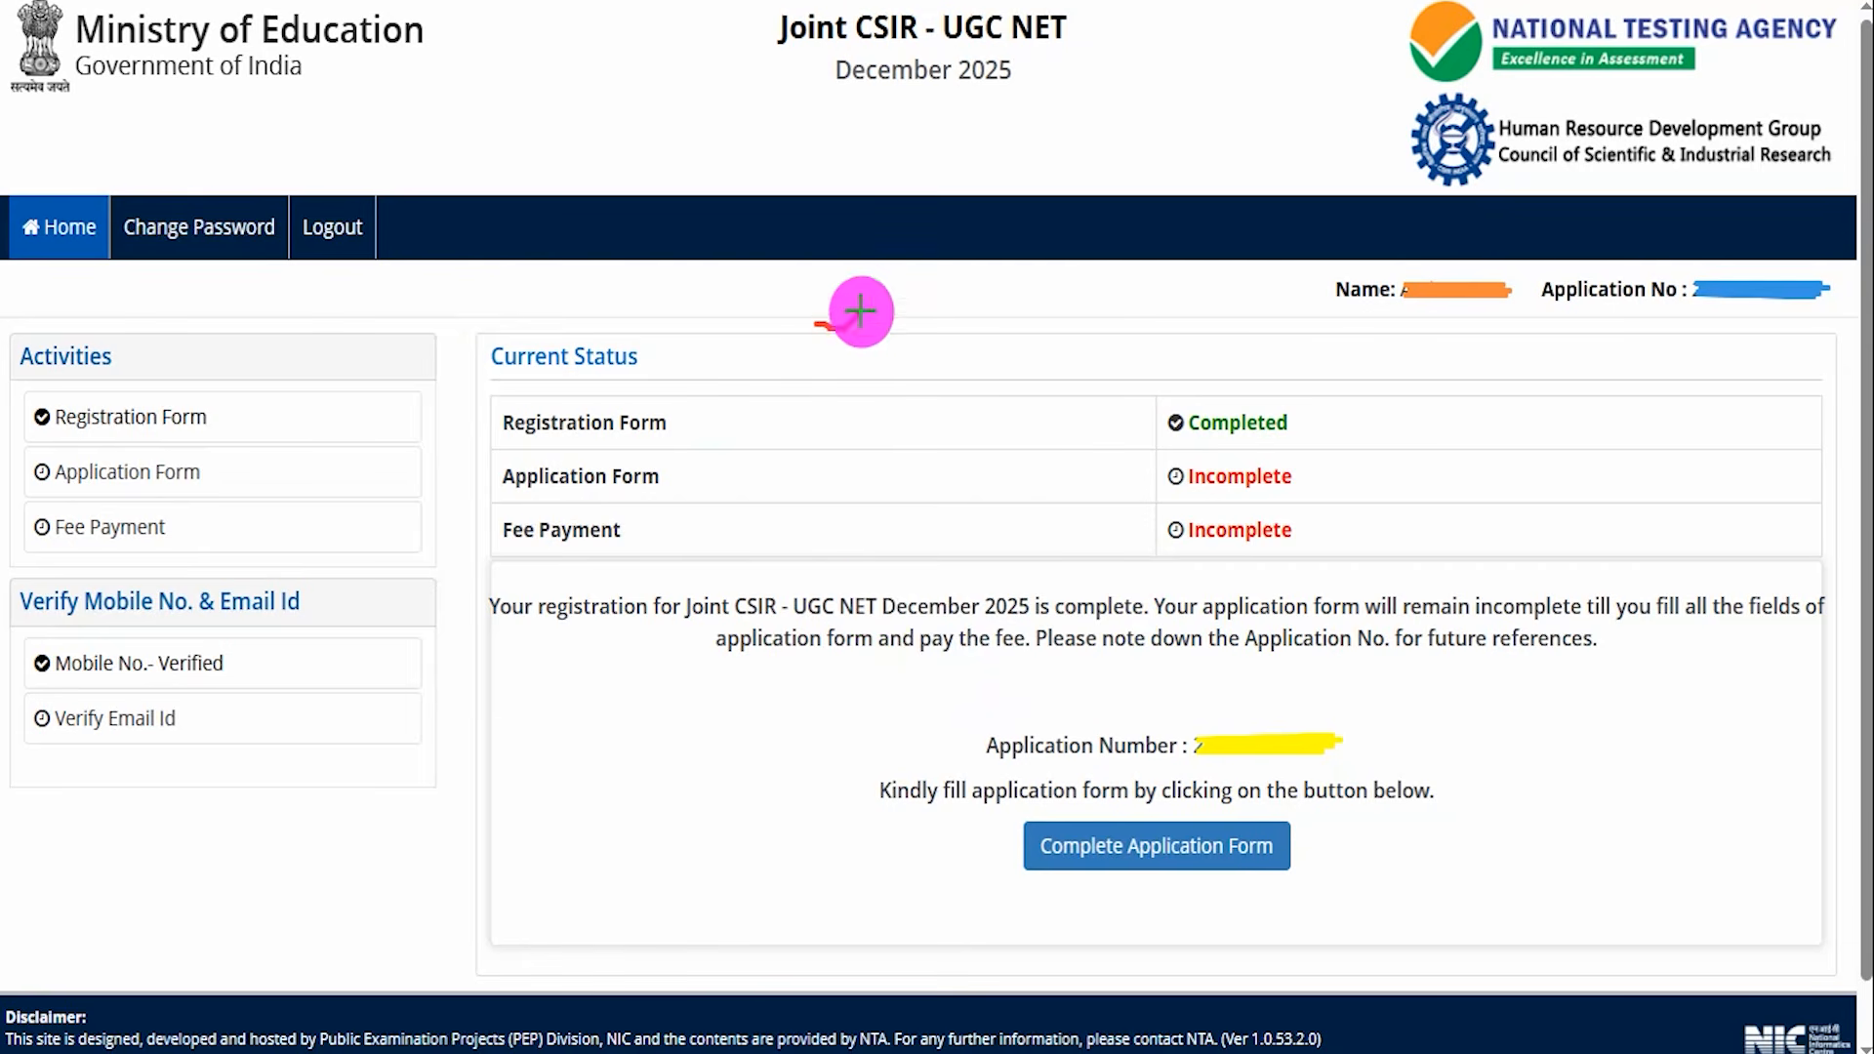
Mark the name and application number on the dashboard and open Complete Application Form.
drag(1611, 311, 1649, 269)
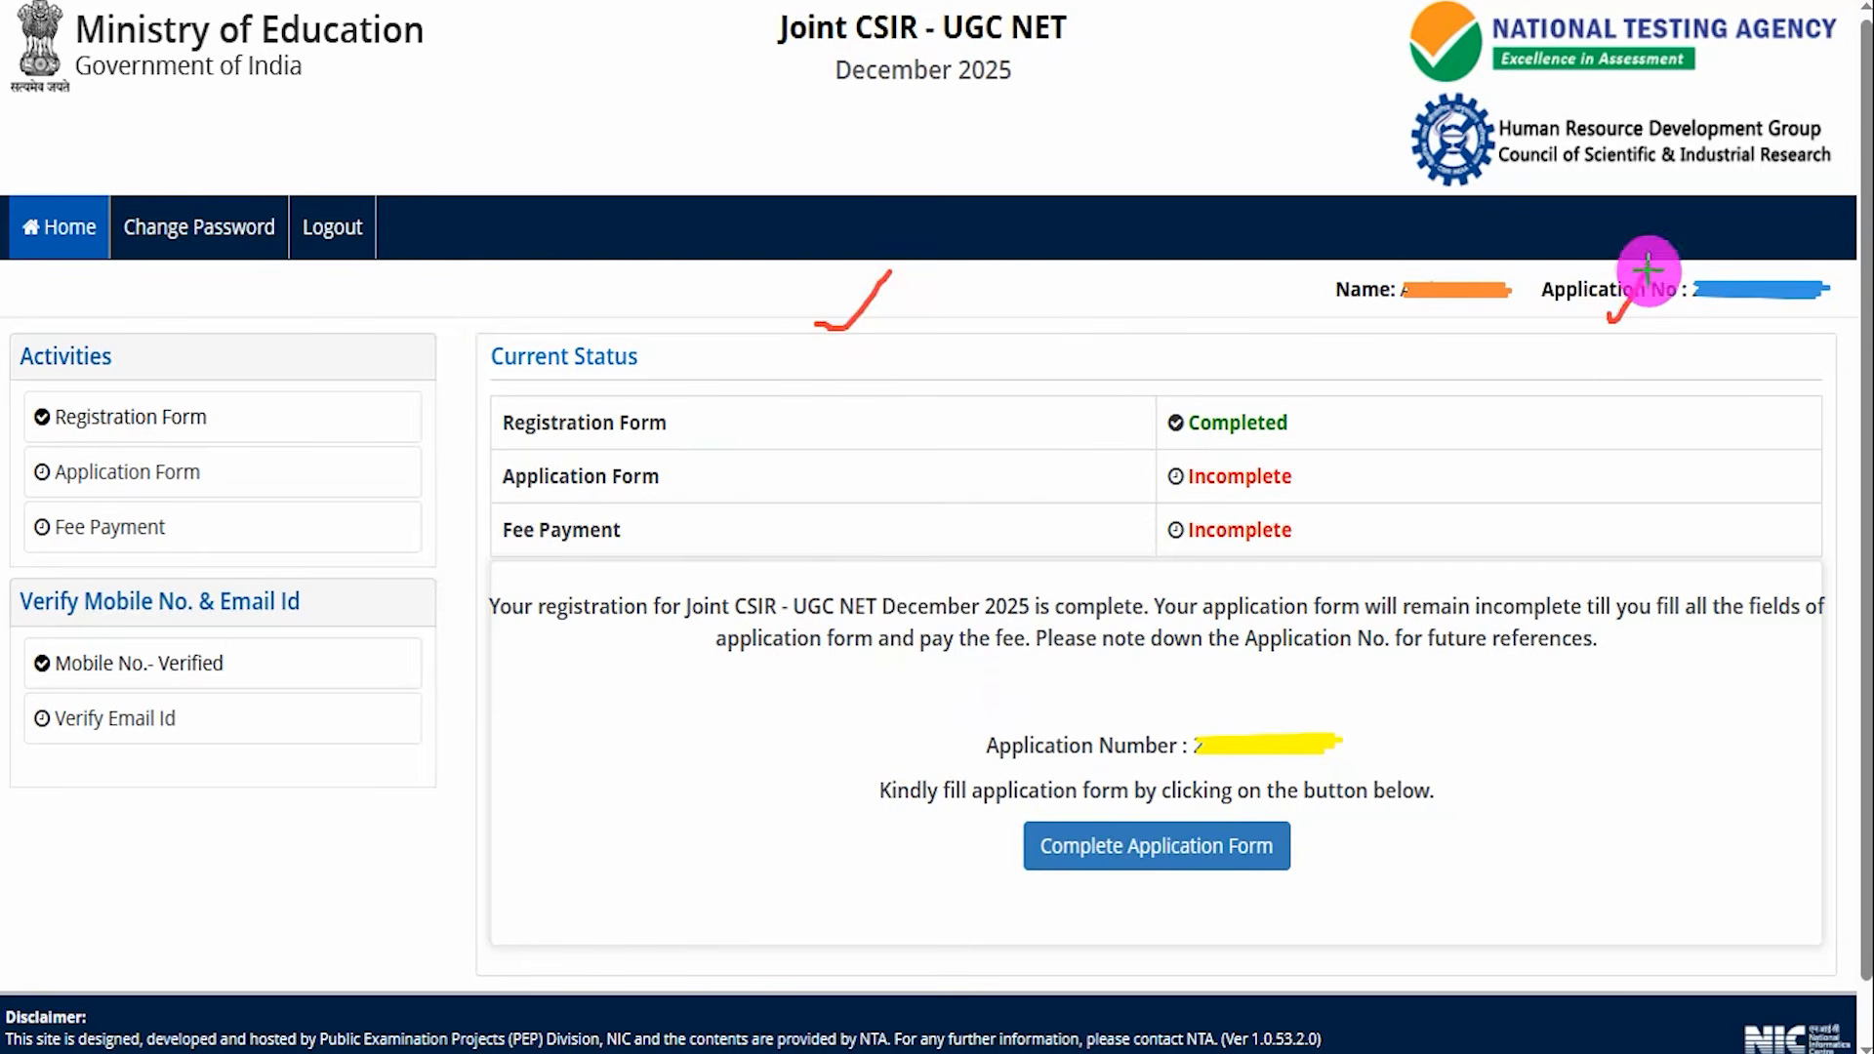
drag(1354, 747, 1422, 682)
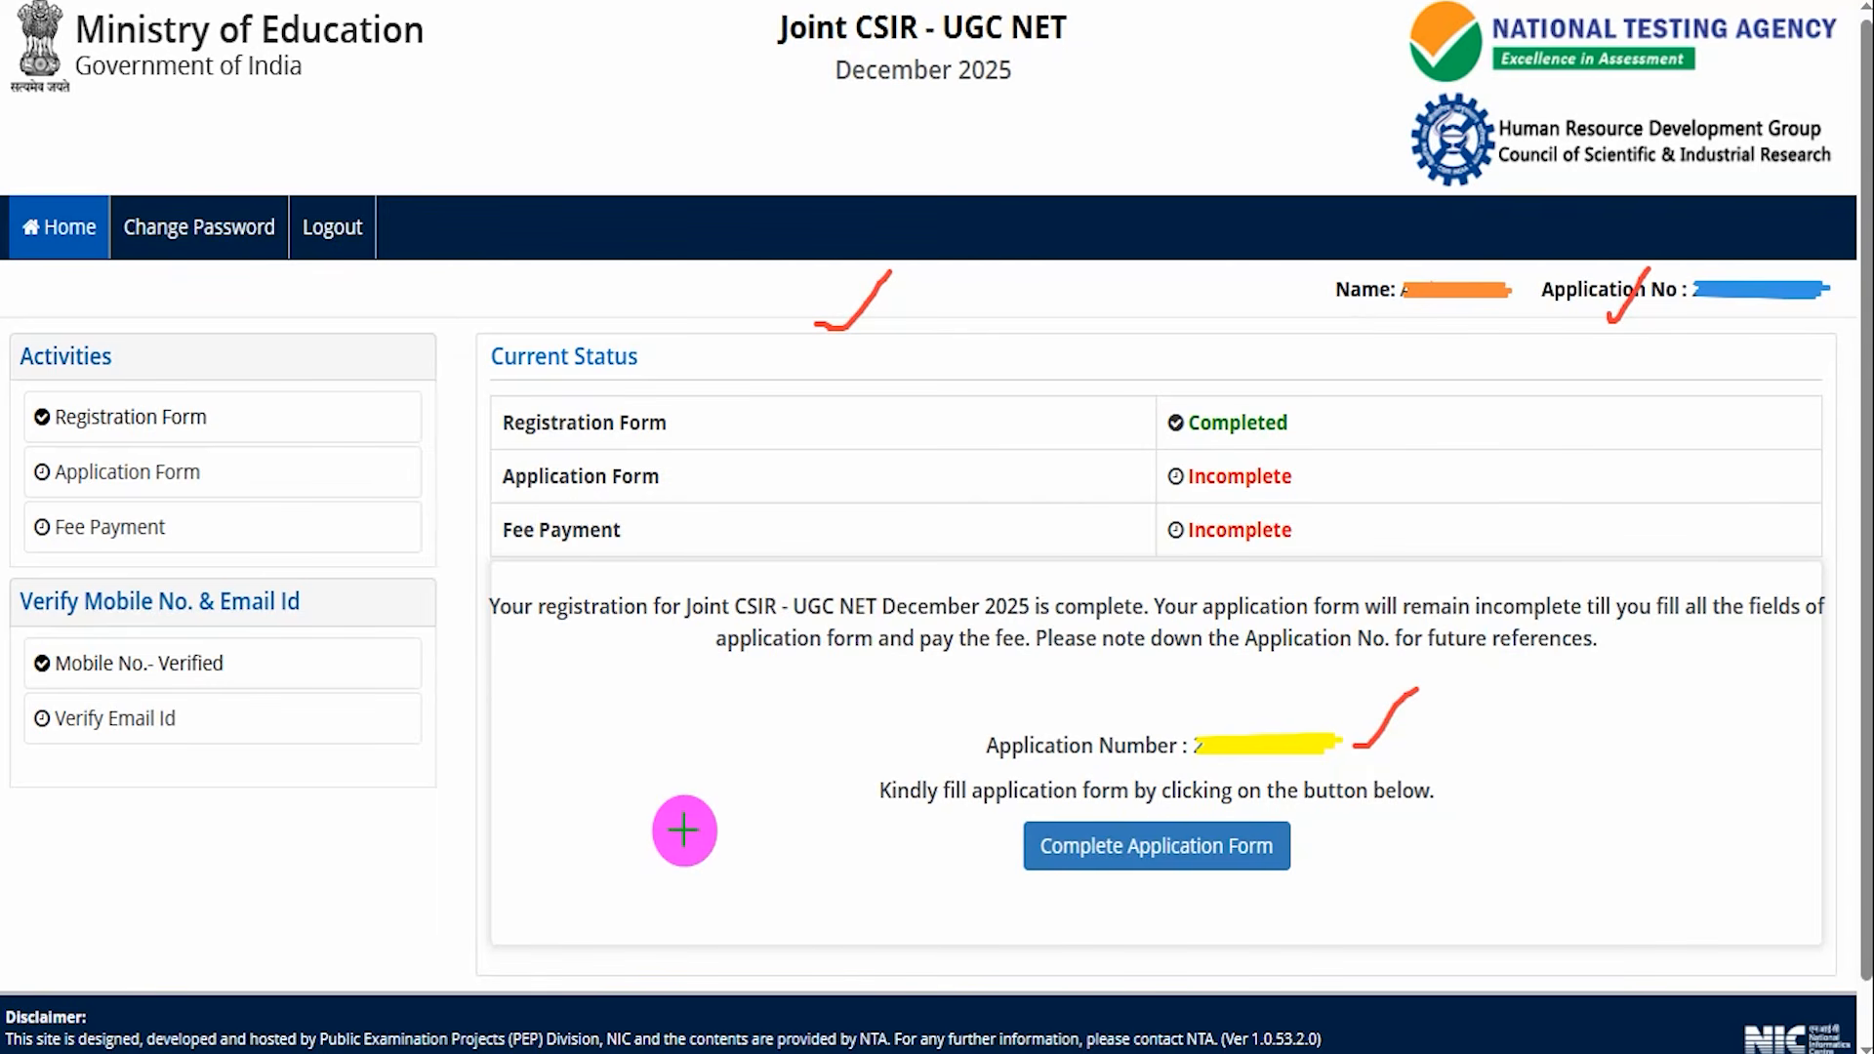
drag(633, 839, 995, 846)
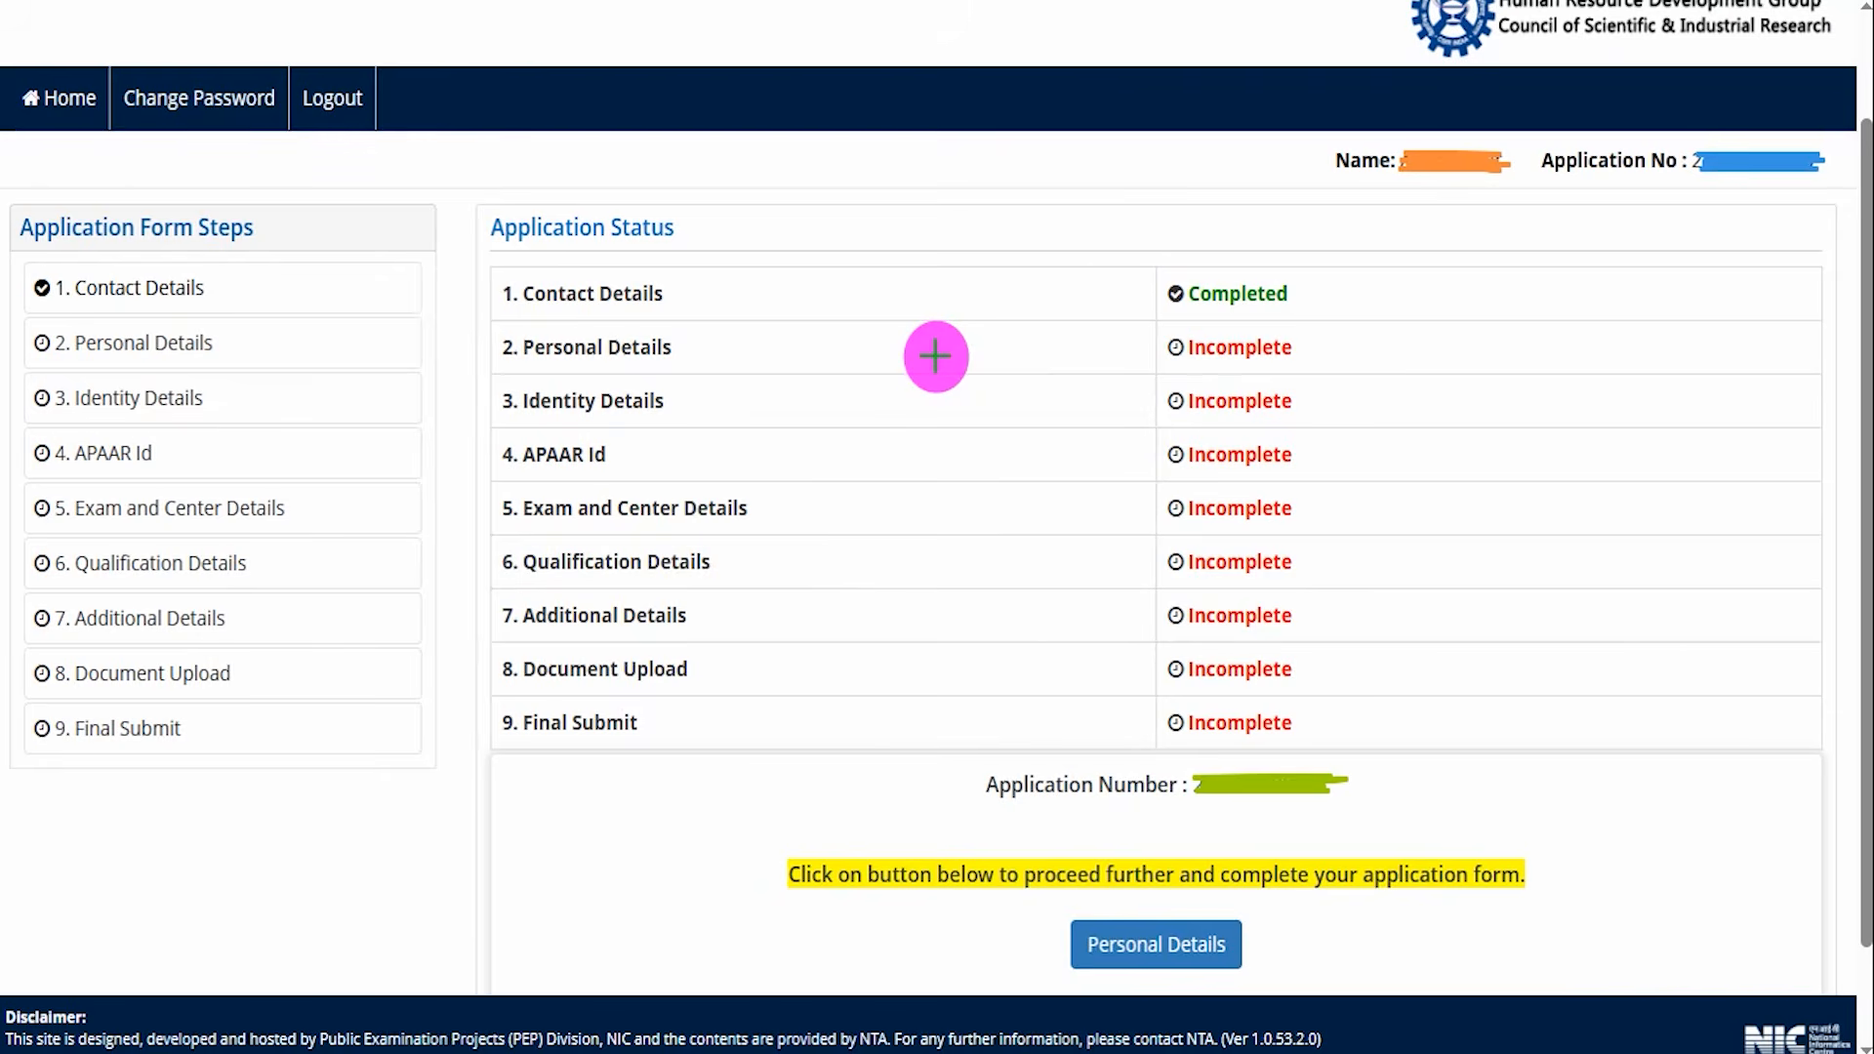
Review the status of all nine application form steps and open the Personal Details section.
drag(851, 311, 889, 285)
drag(865, 357, 923, 328)
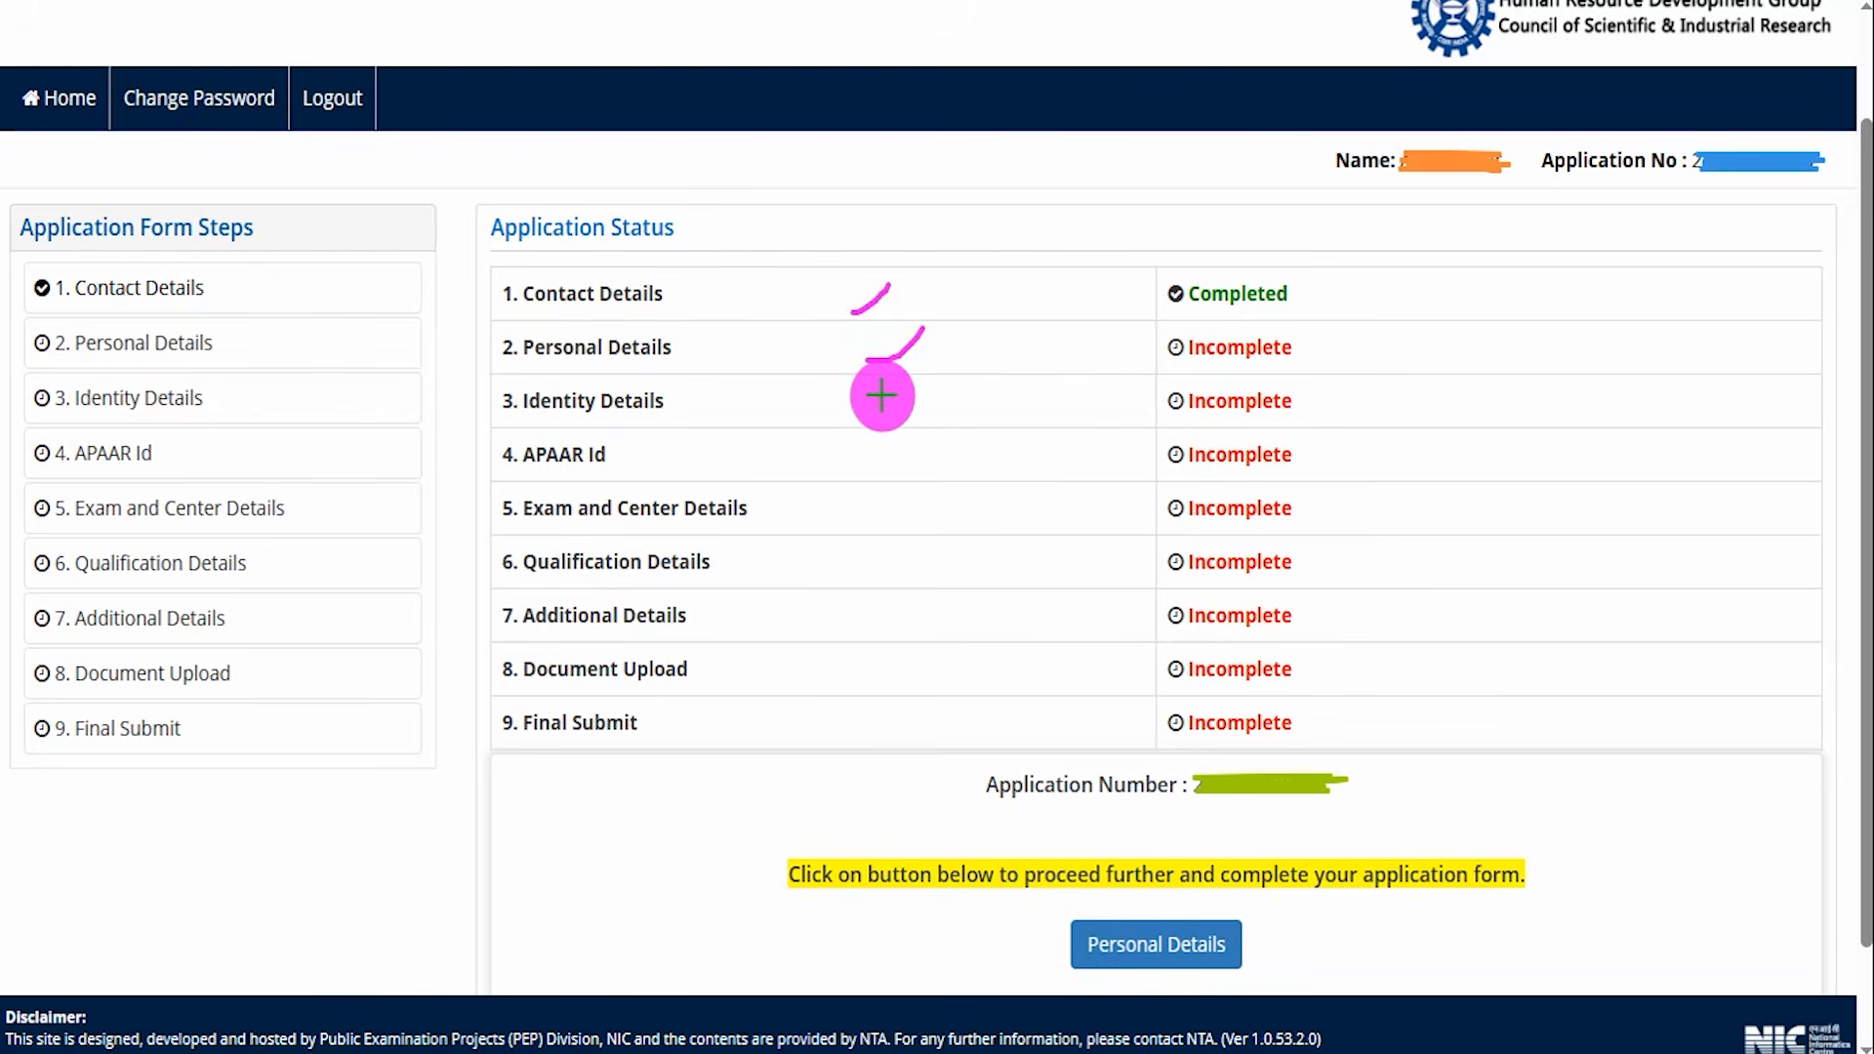
drag(500, 744, 533, 743)
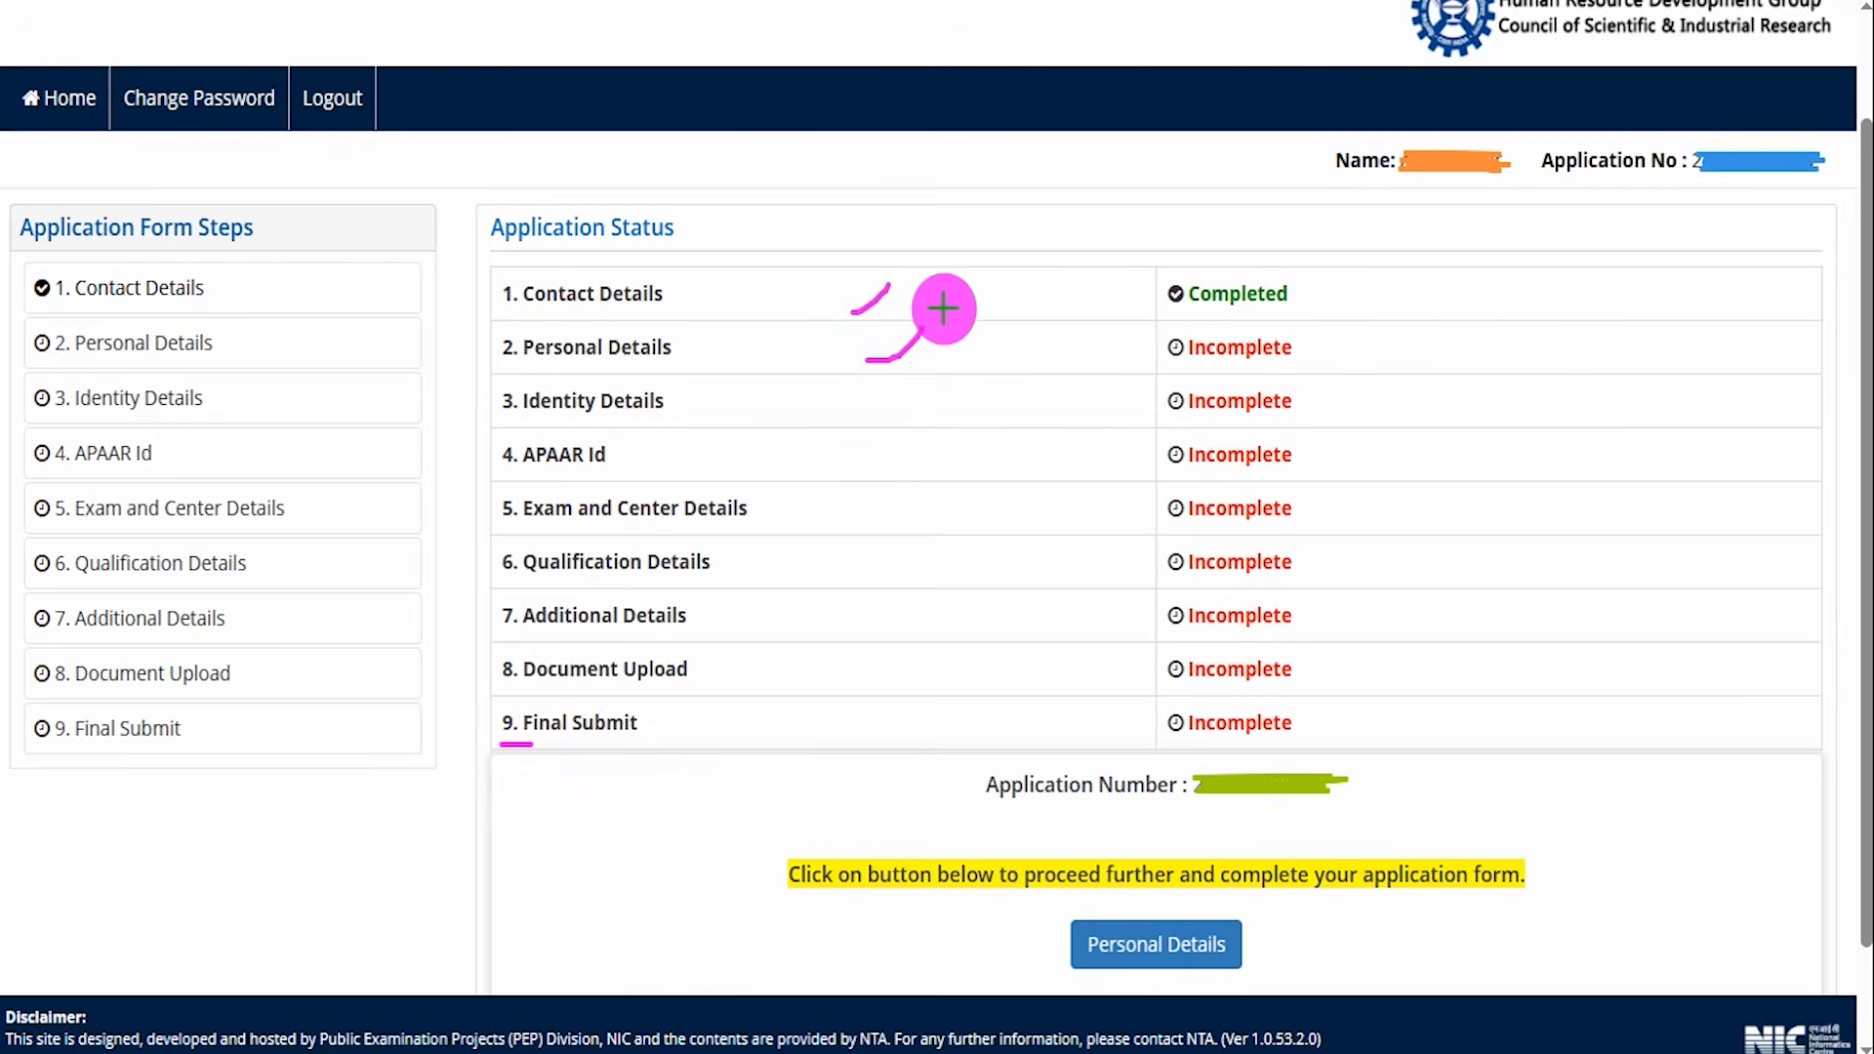
drag(938, 303, 964, 283)
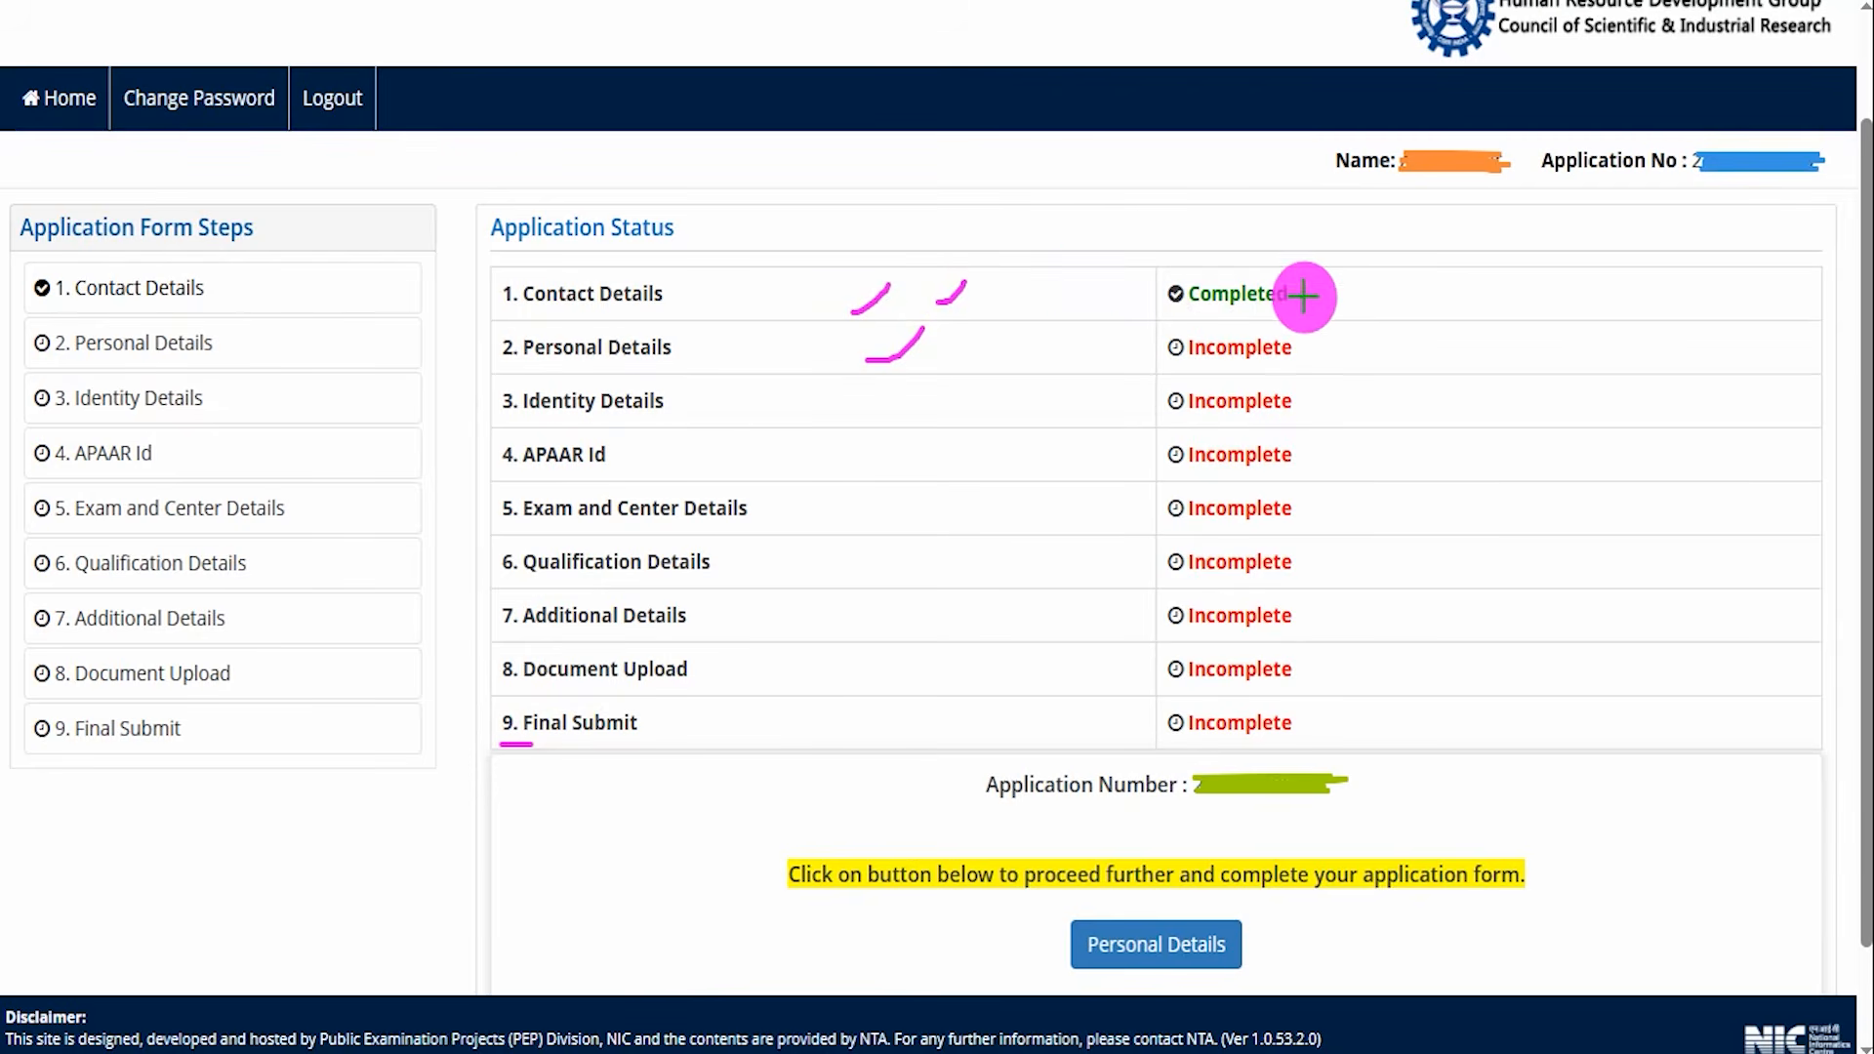
drag(1309, 296, 1355, 273)
drag(941, 367, 990, 320)
drag(960, 412, 1011, 381)
drag(965, 455, 1006, 425)
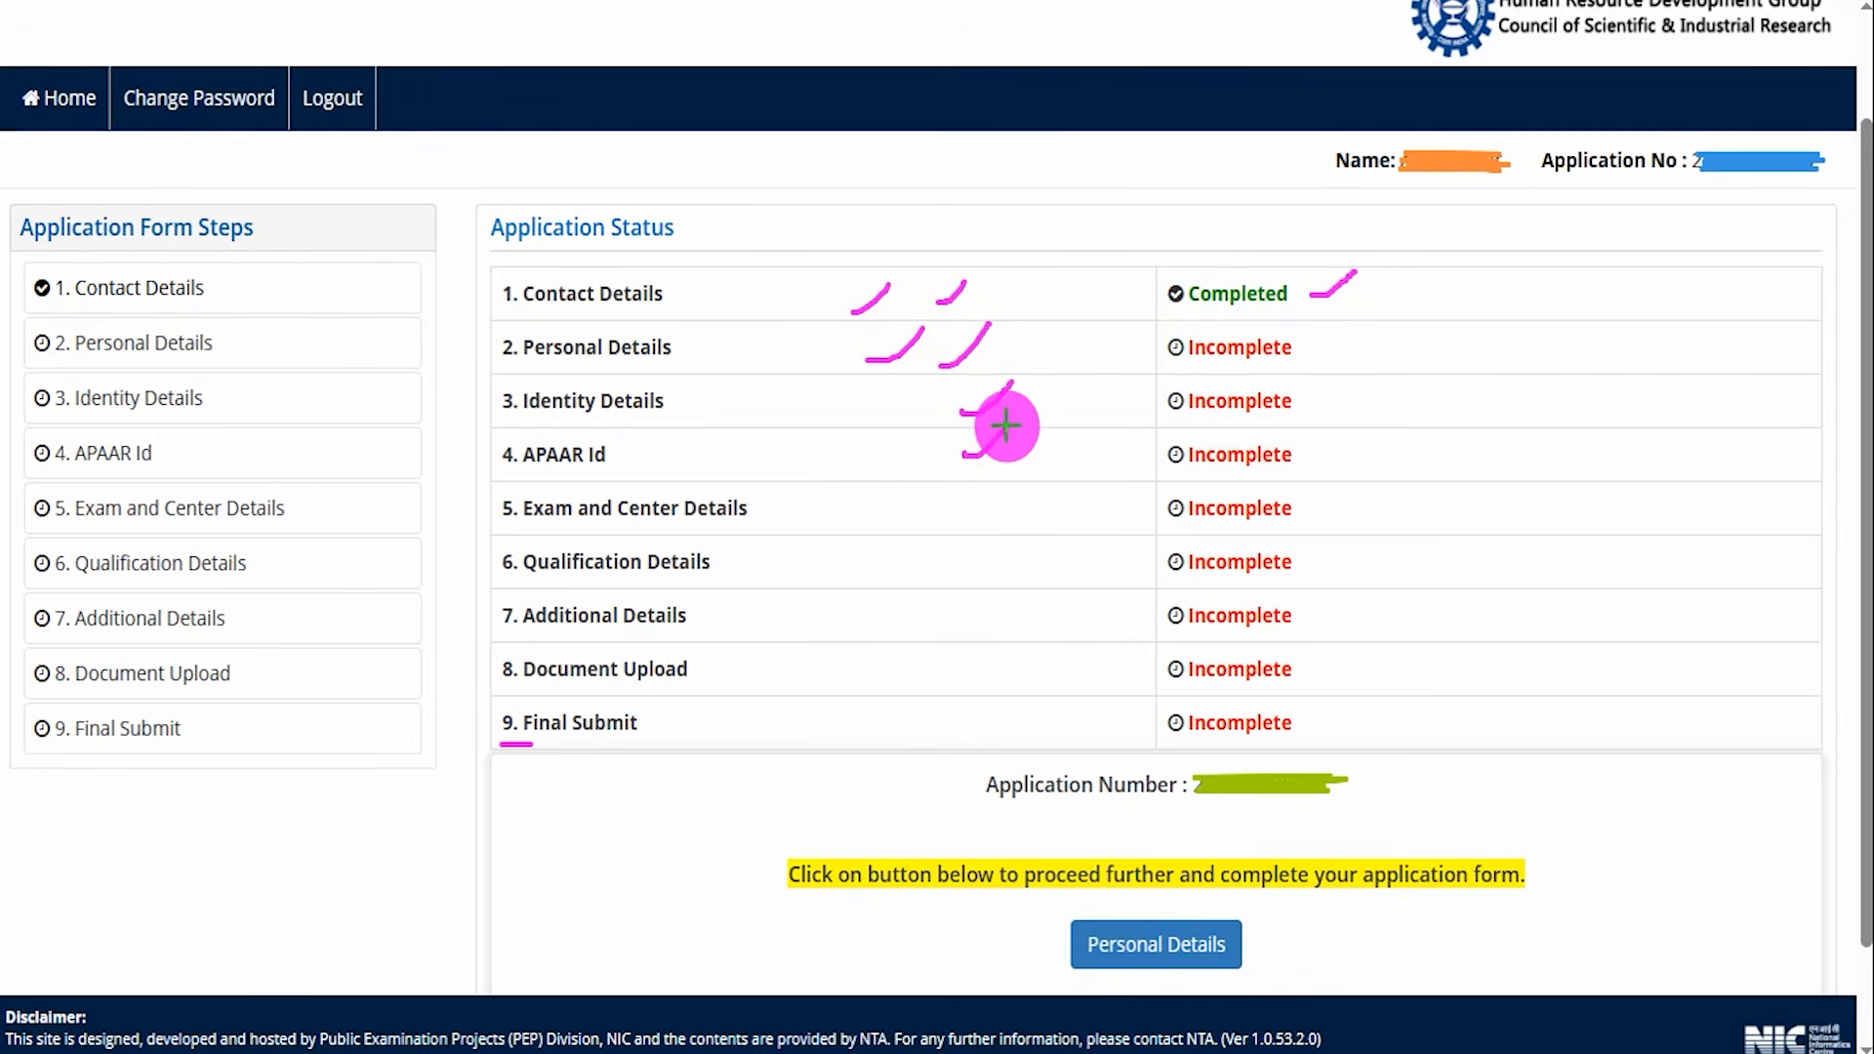
drag(950, 510, 1000, 477)
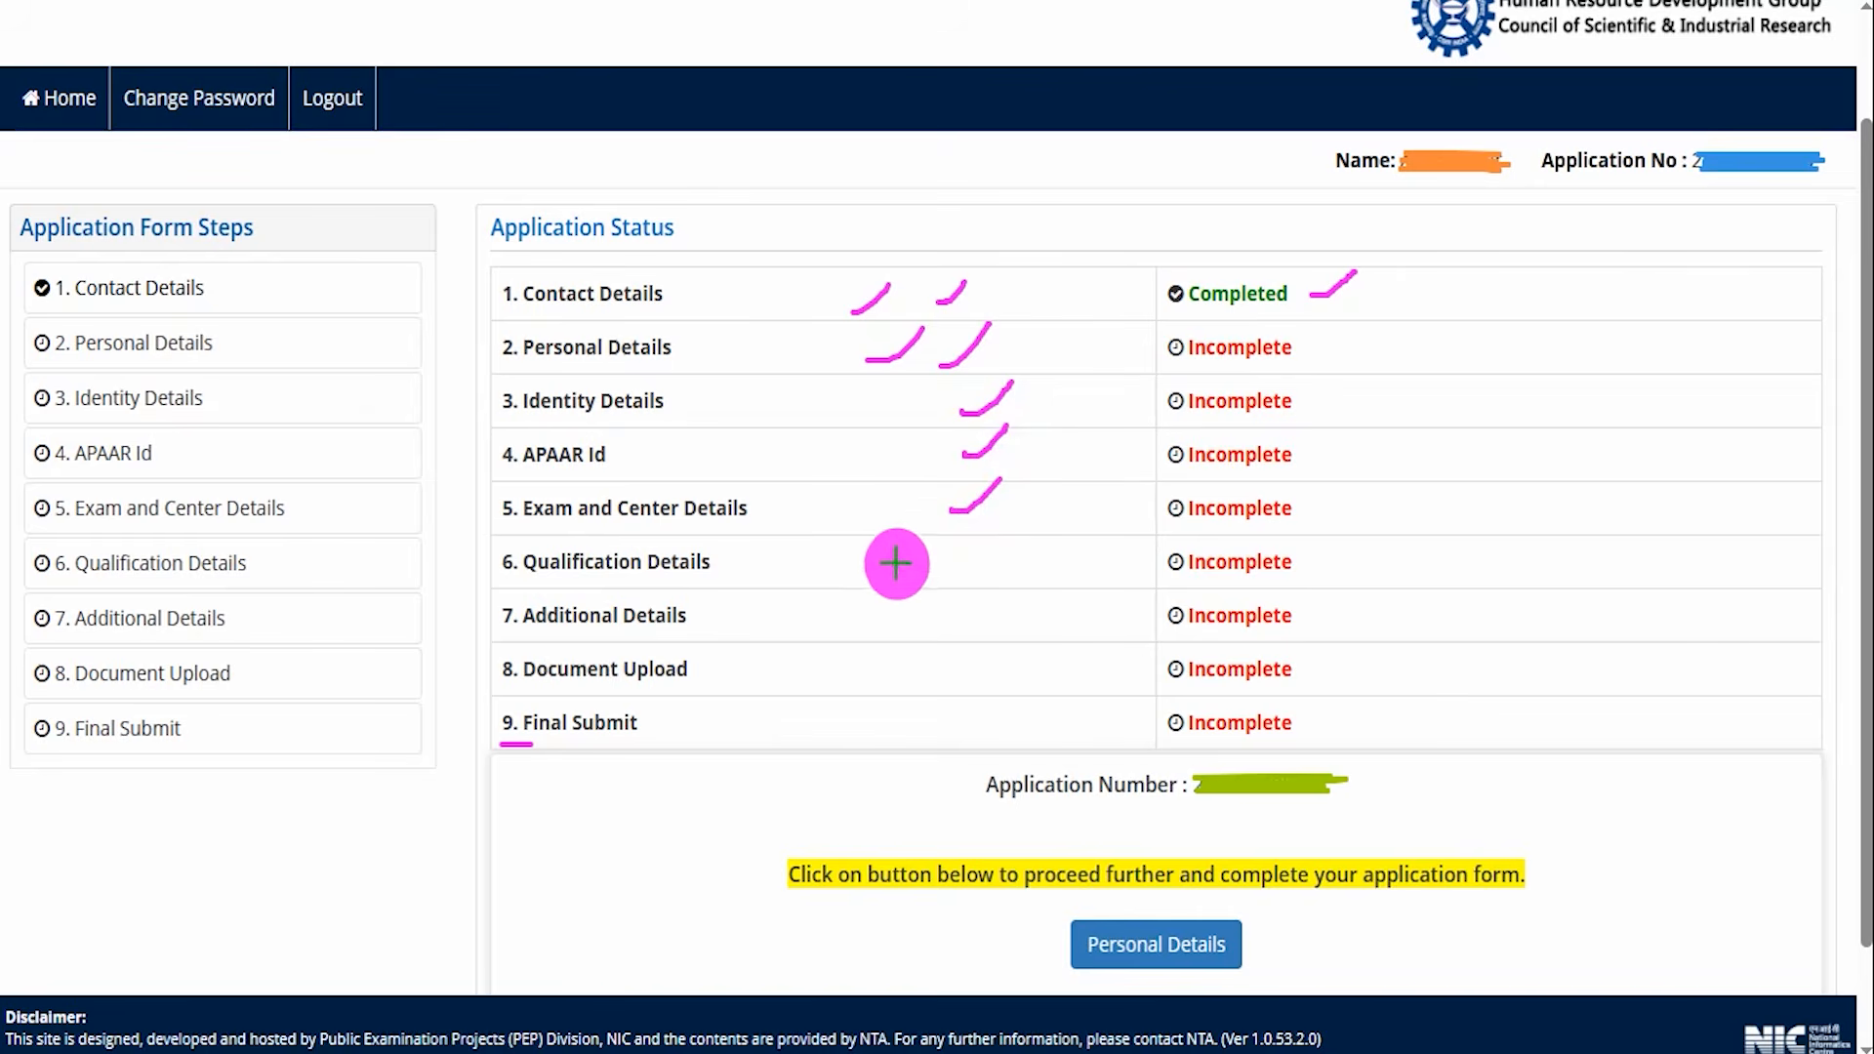
drag(896, 564, 937, 527)
drag(838, 618, 875, 591)
drag(816, 670, 860, 642)
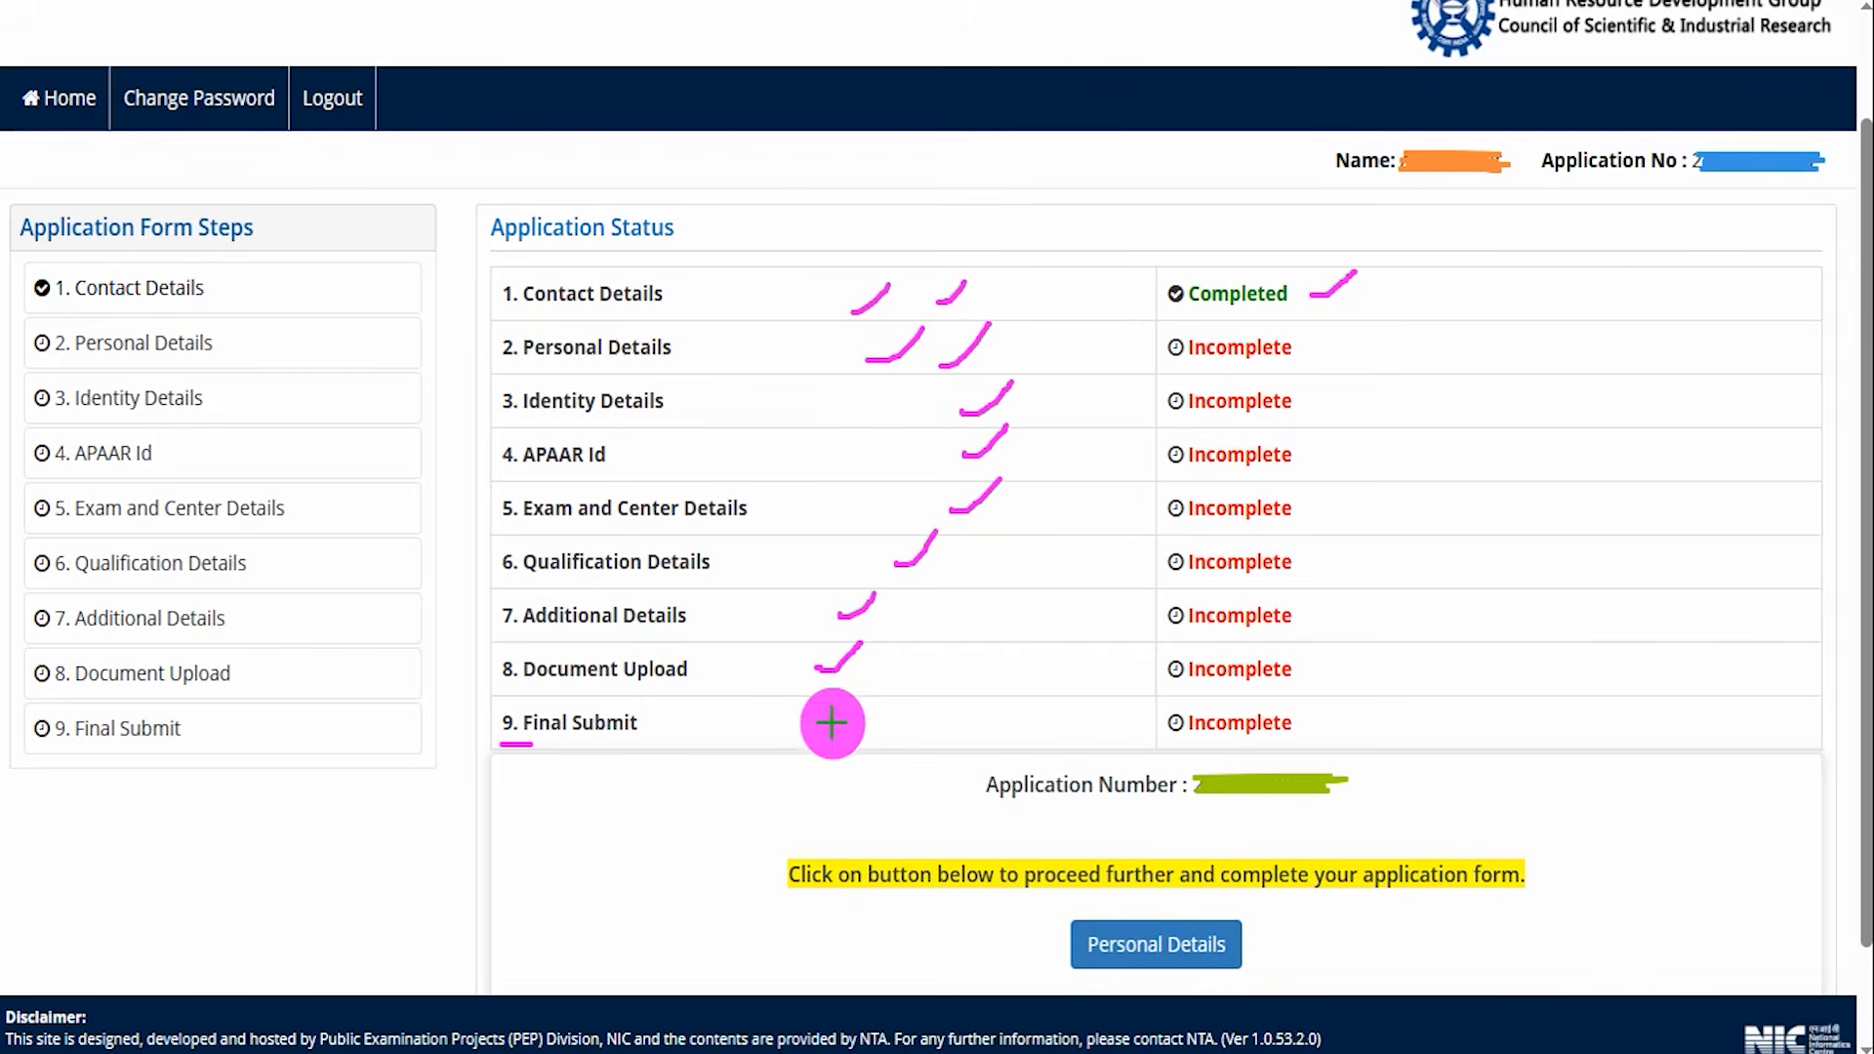
drag(831, 724, 885, 662)
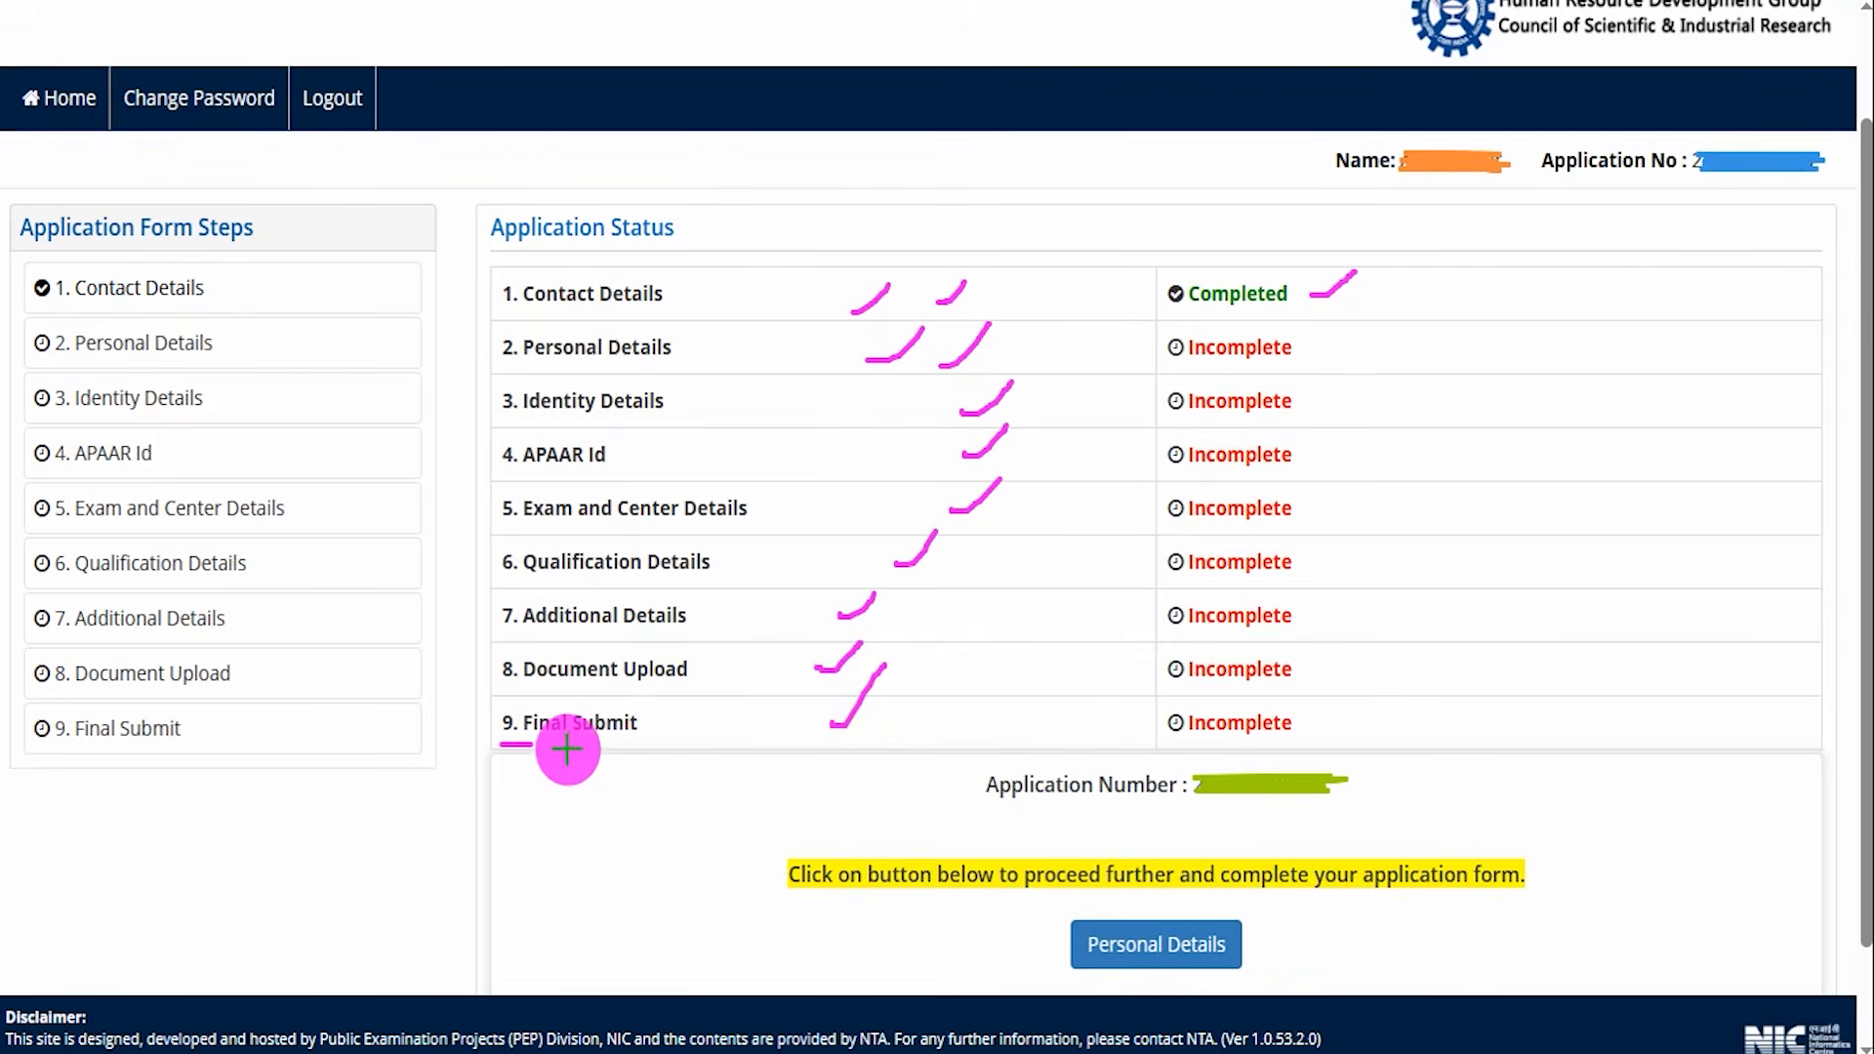
drag(589, 770, 727, 697)
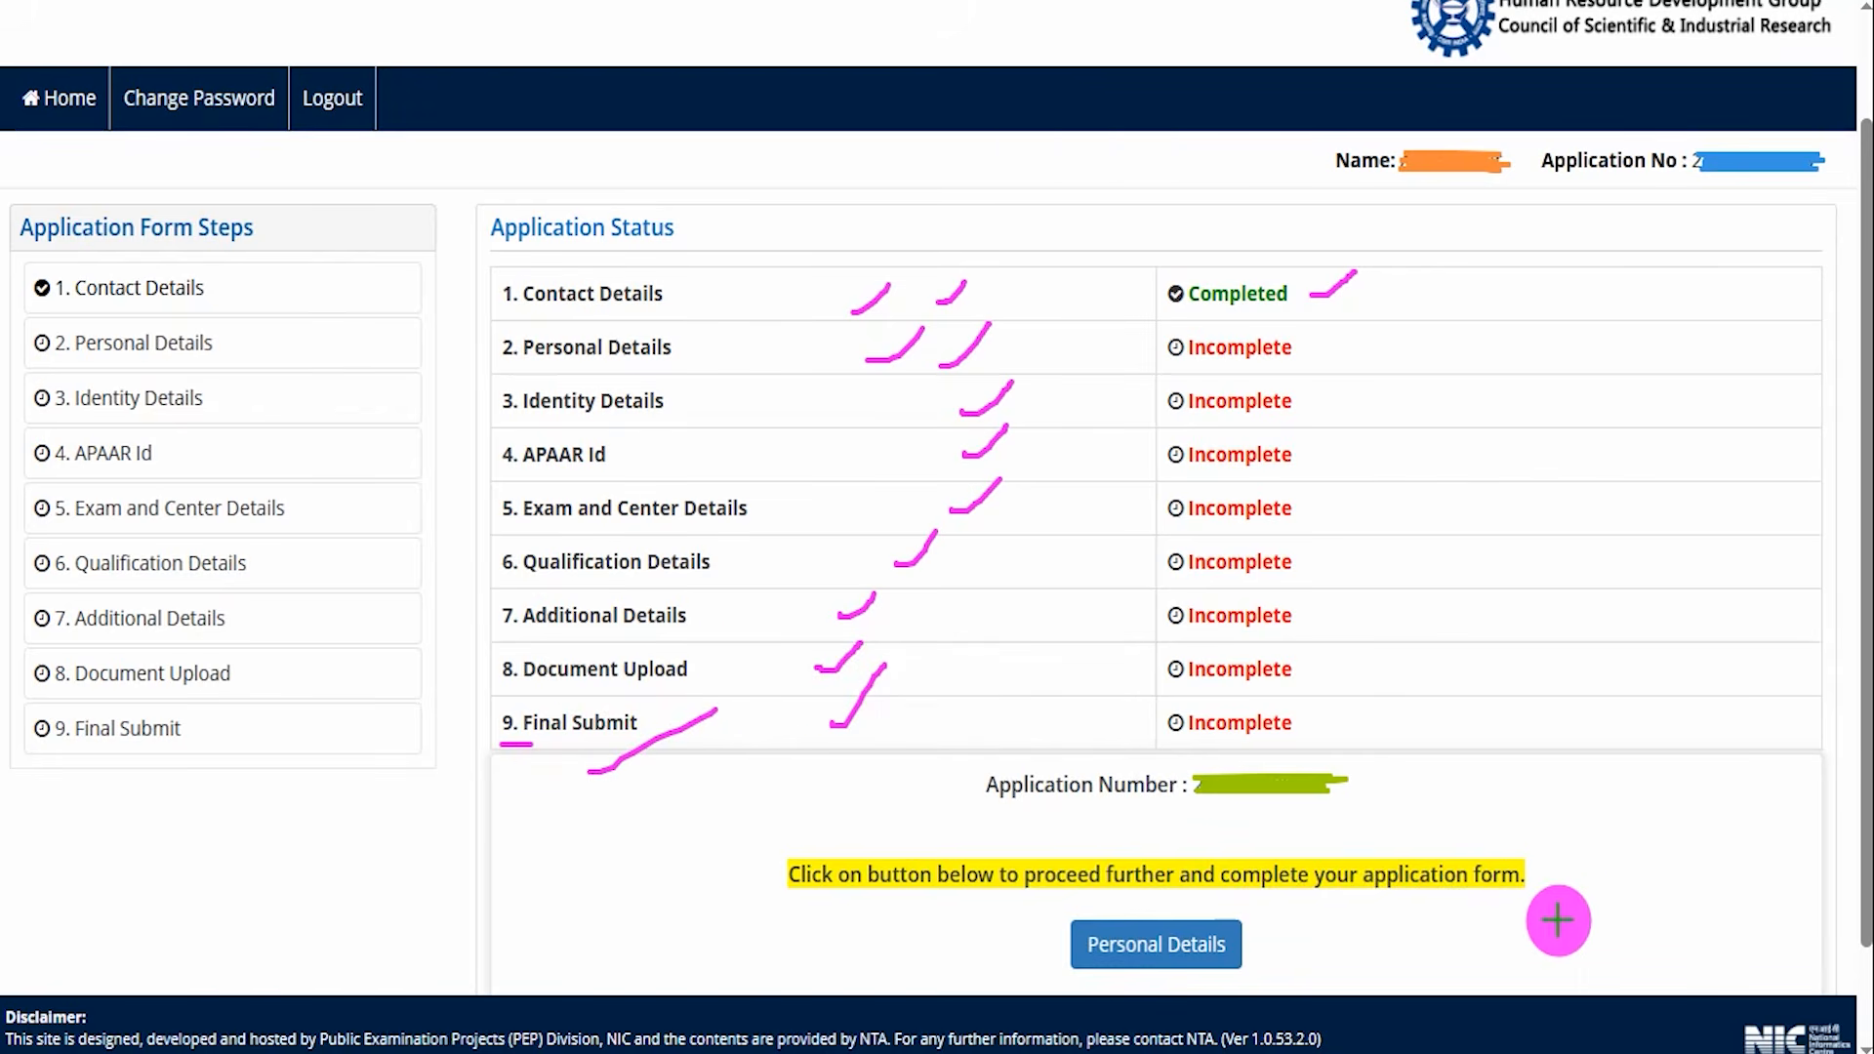
drag(1596, 916, 1367, 937)
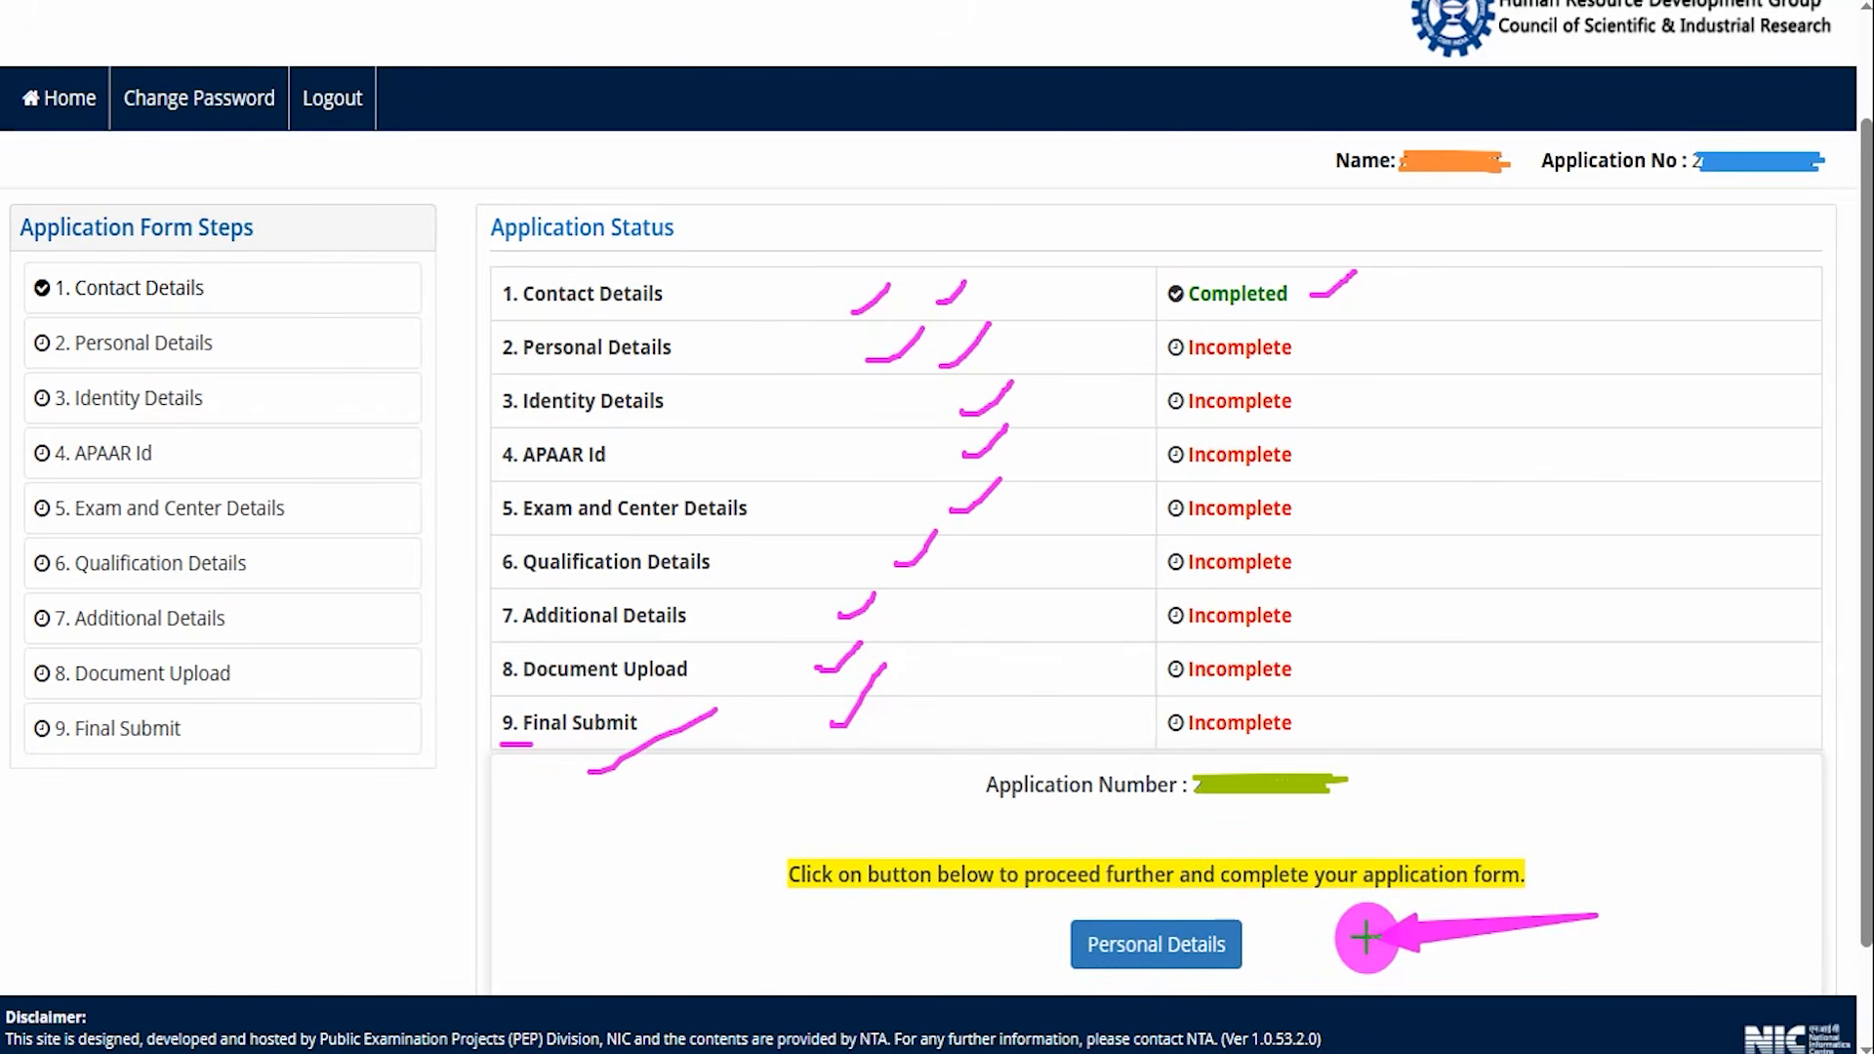
click(1238, 945)
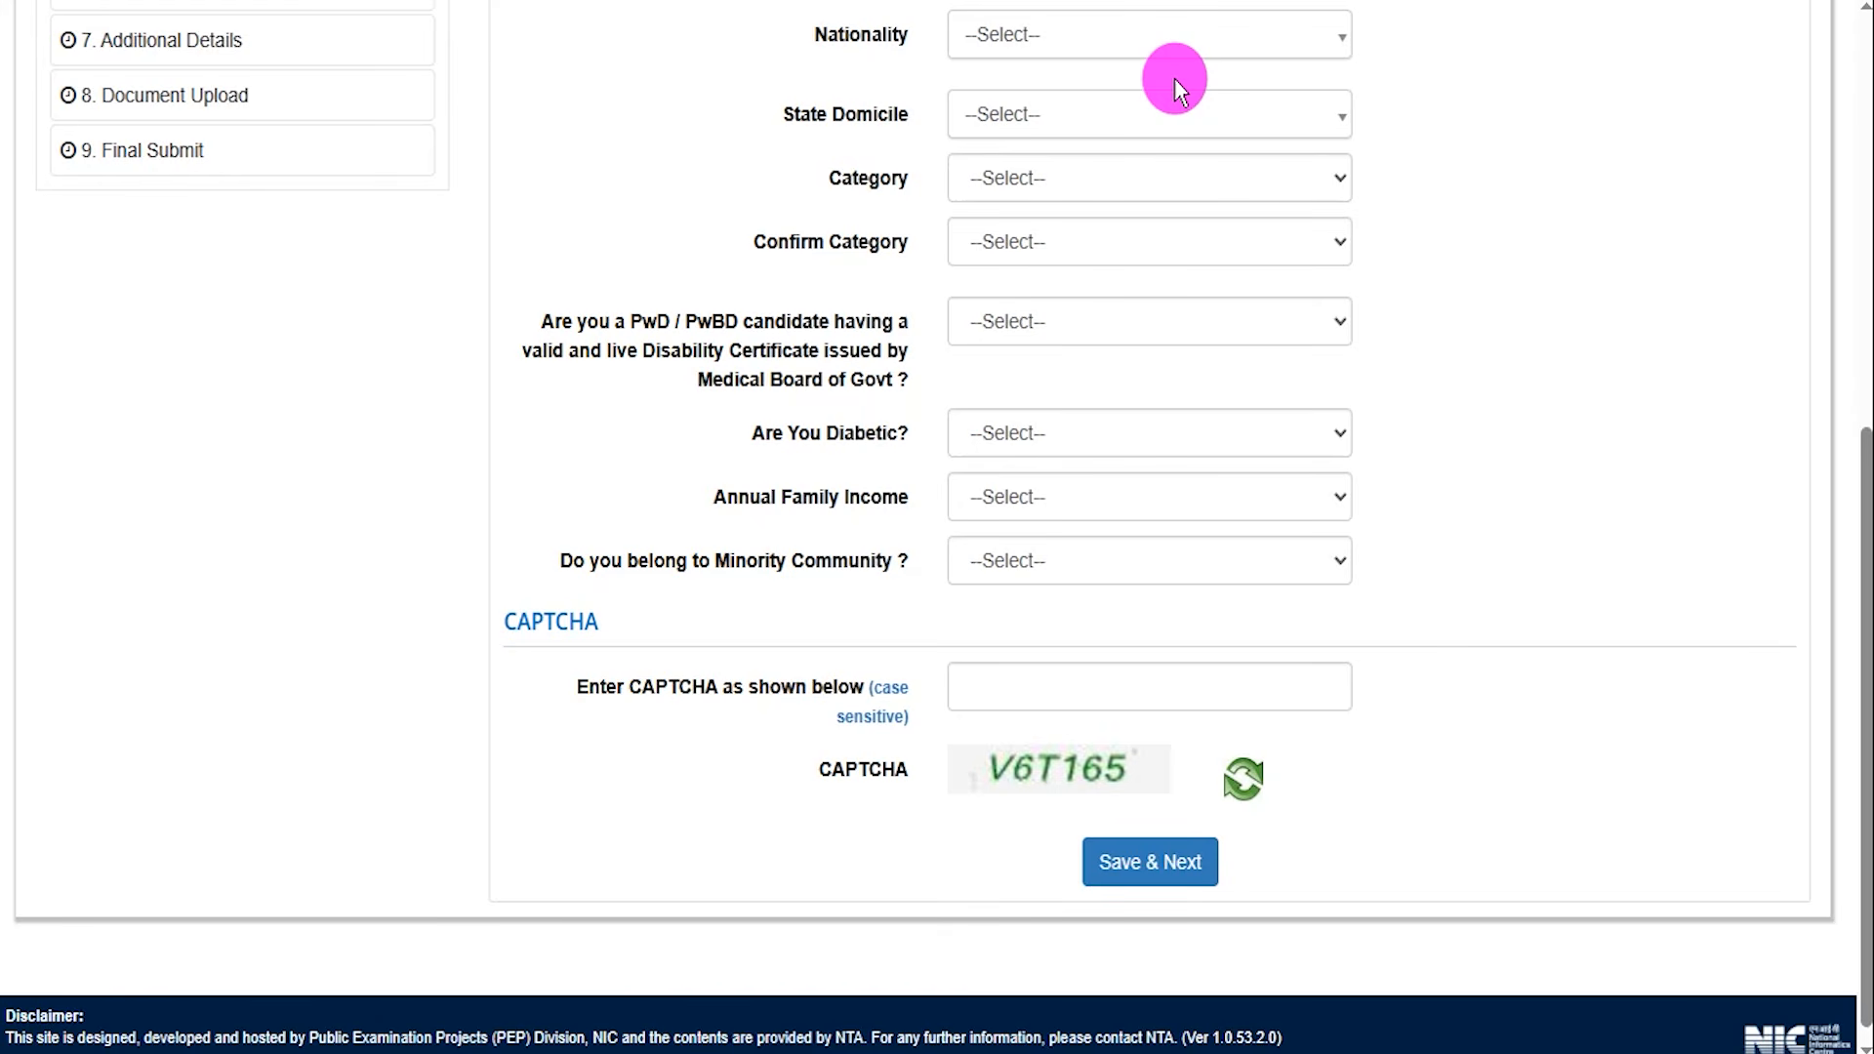
Set Nationality to Indian and State Domicile to UTTAR PRADESH.
click(1183, 44)
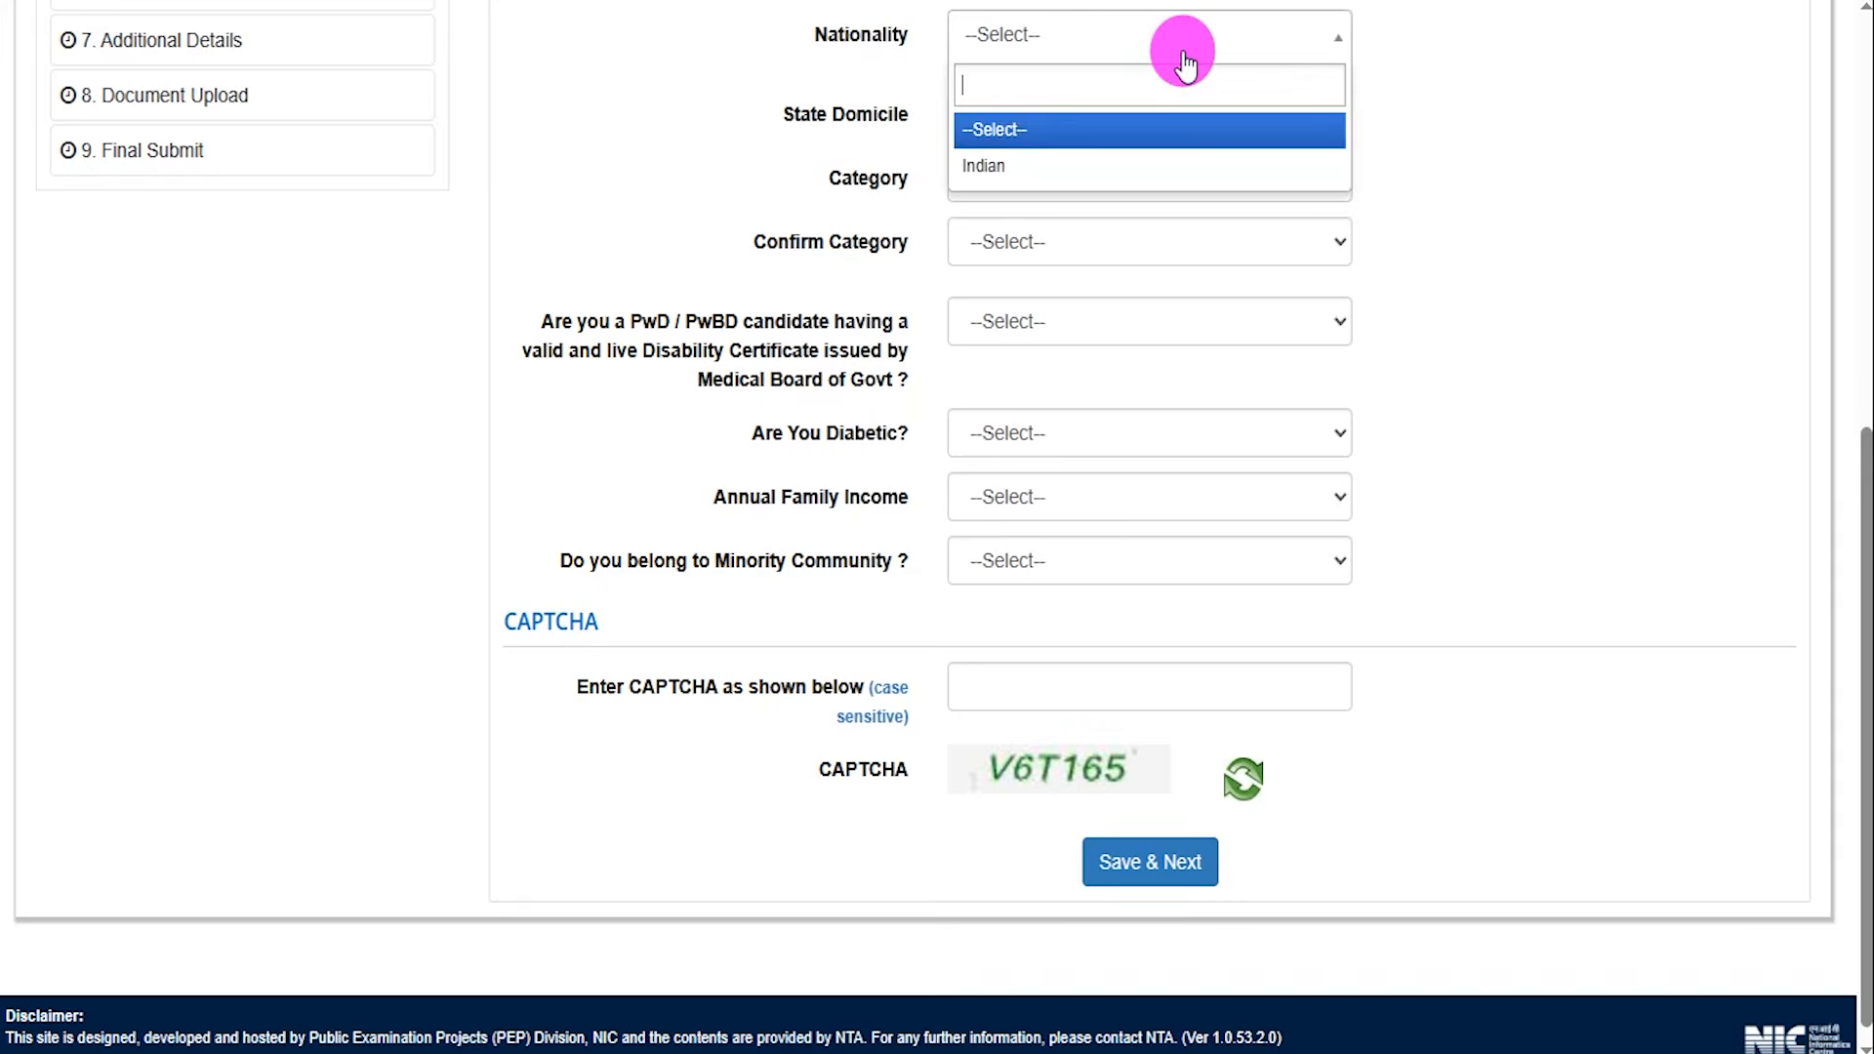
click(988, 158)
click(1005, 116)
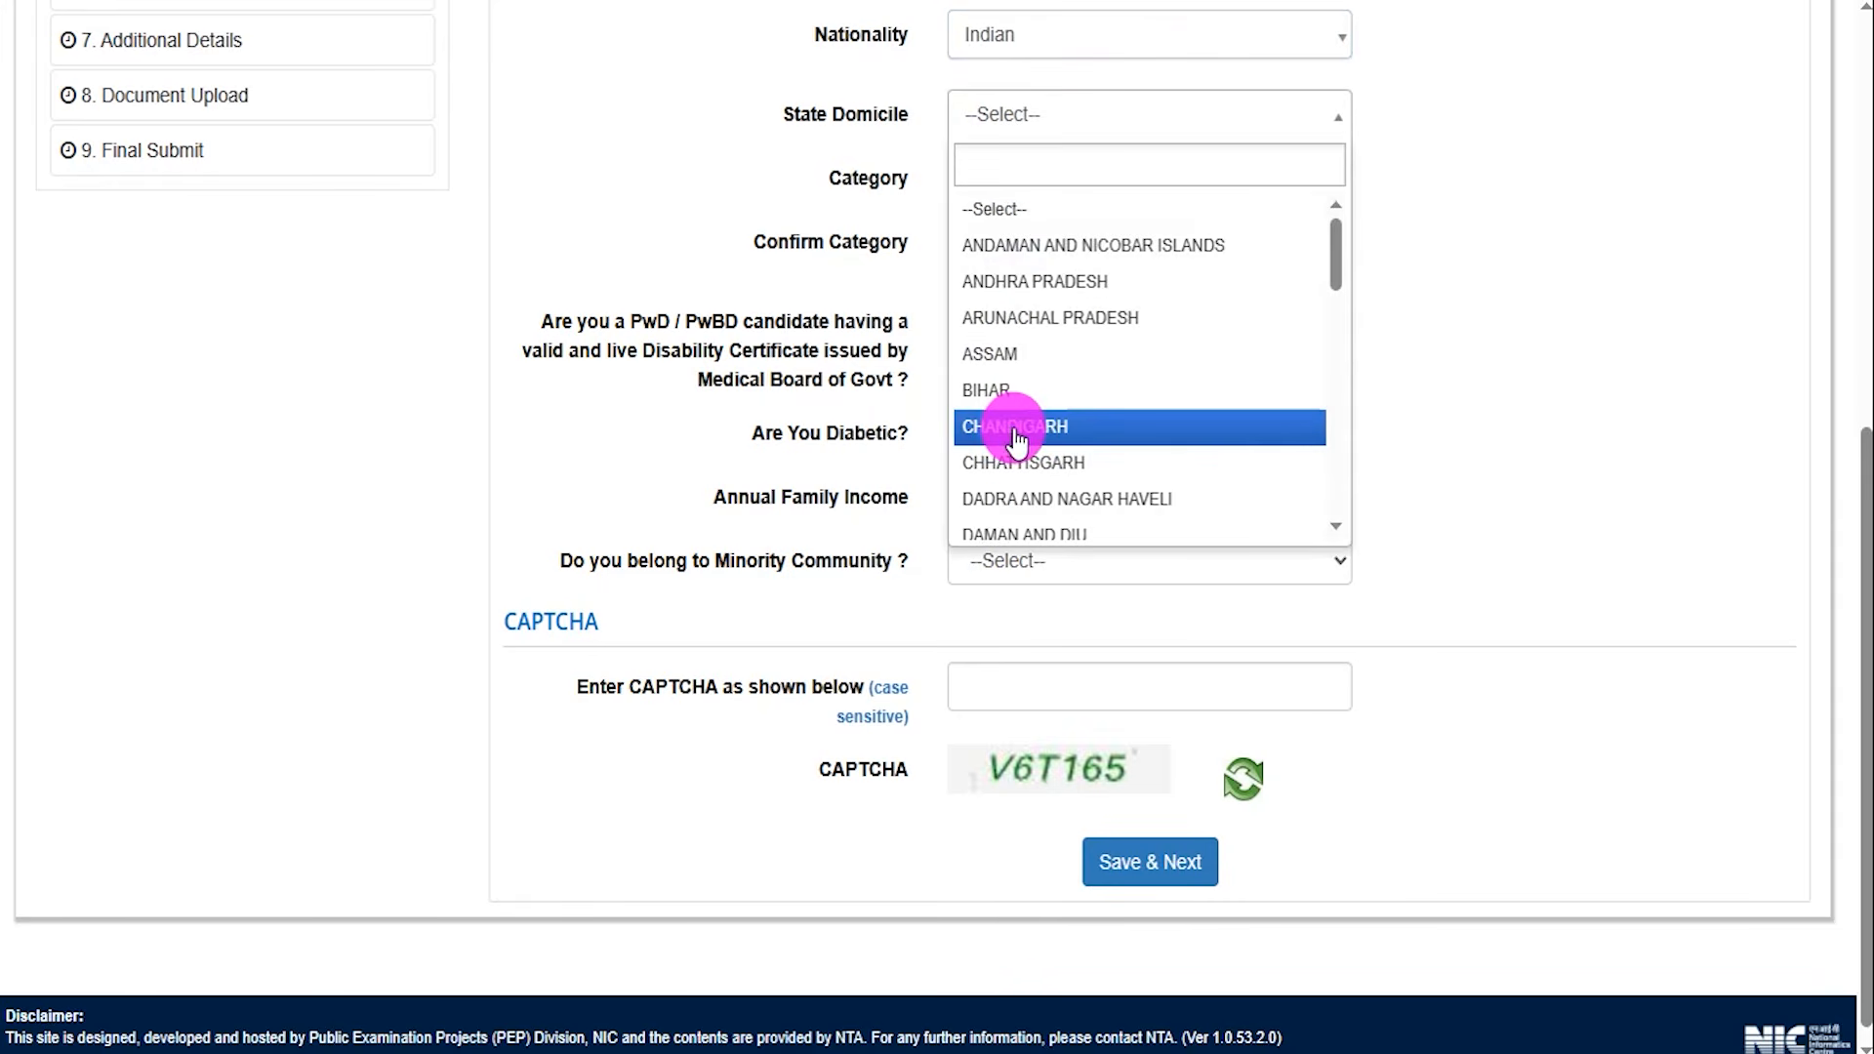
scroll(1015, 439, down, 10)
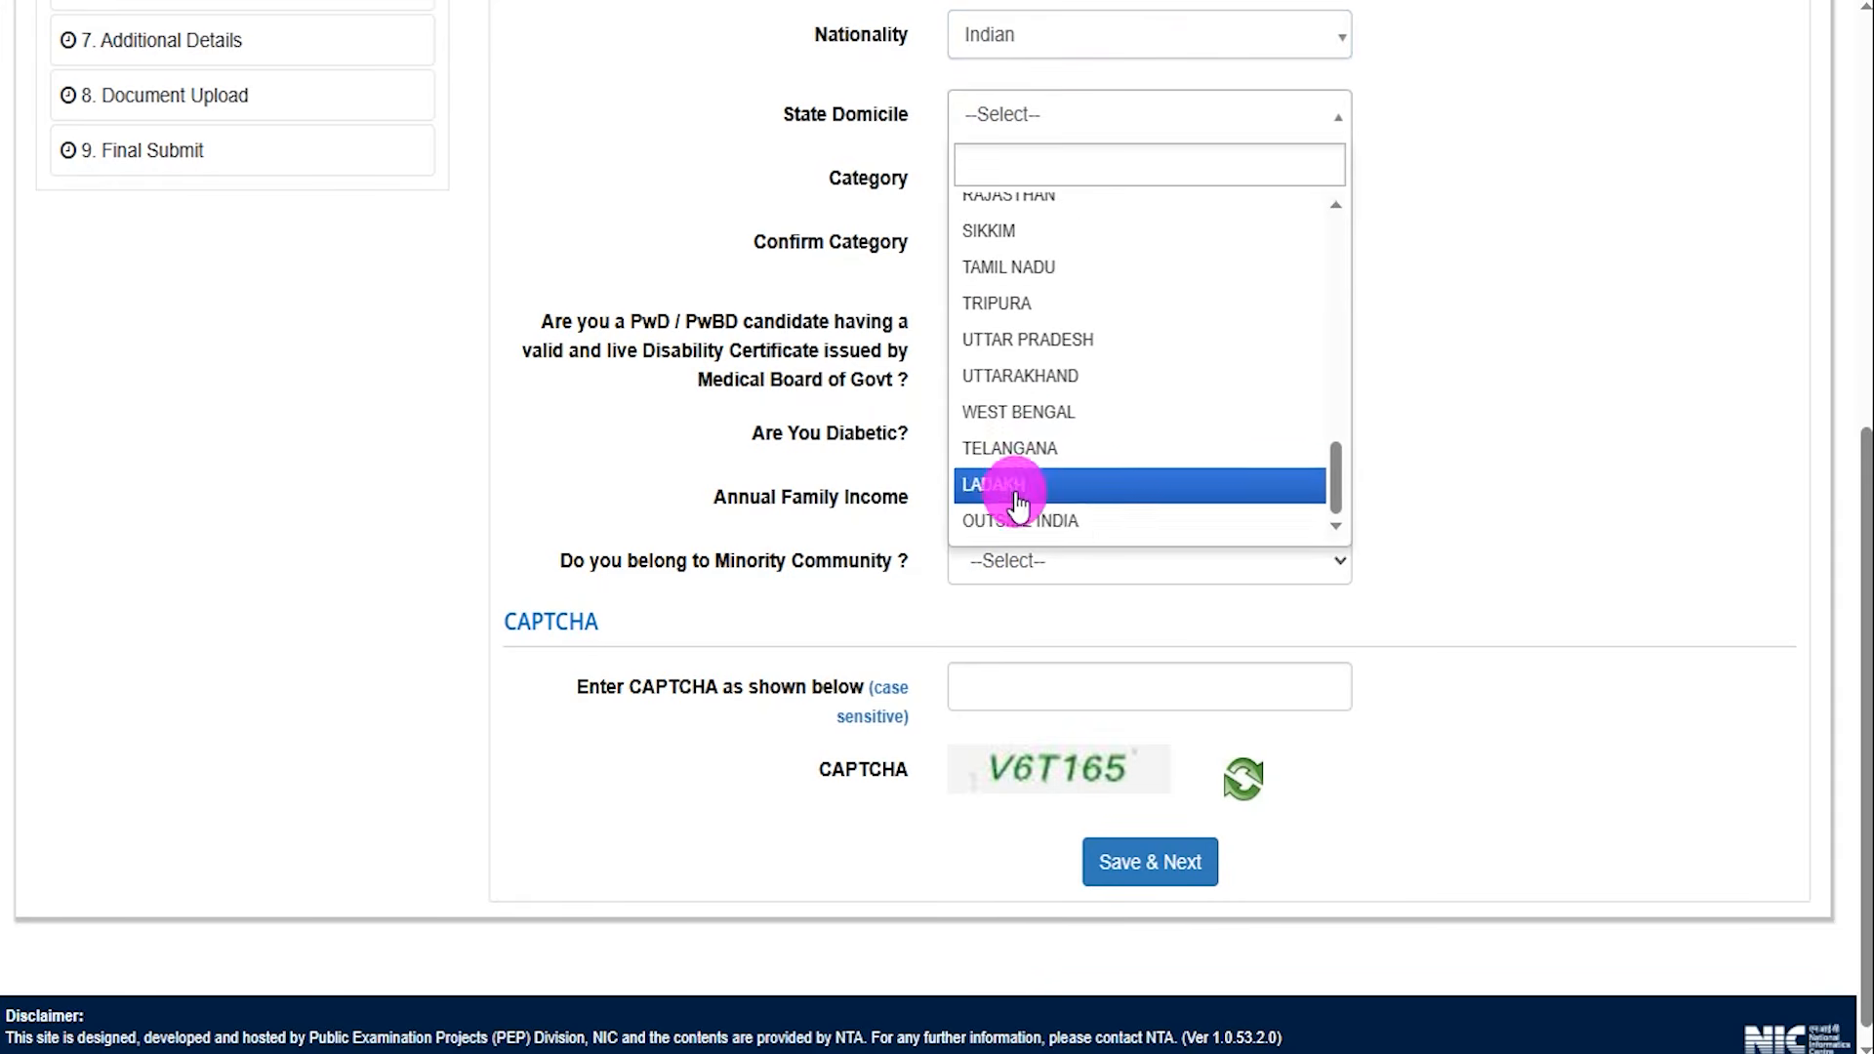
click(1010, 340)
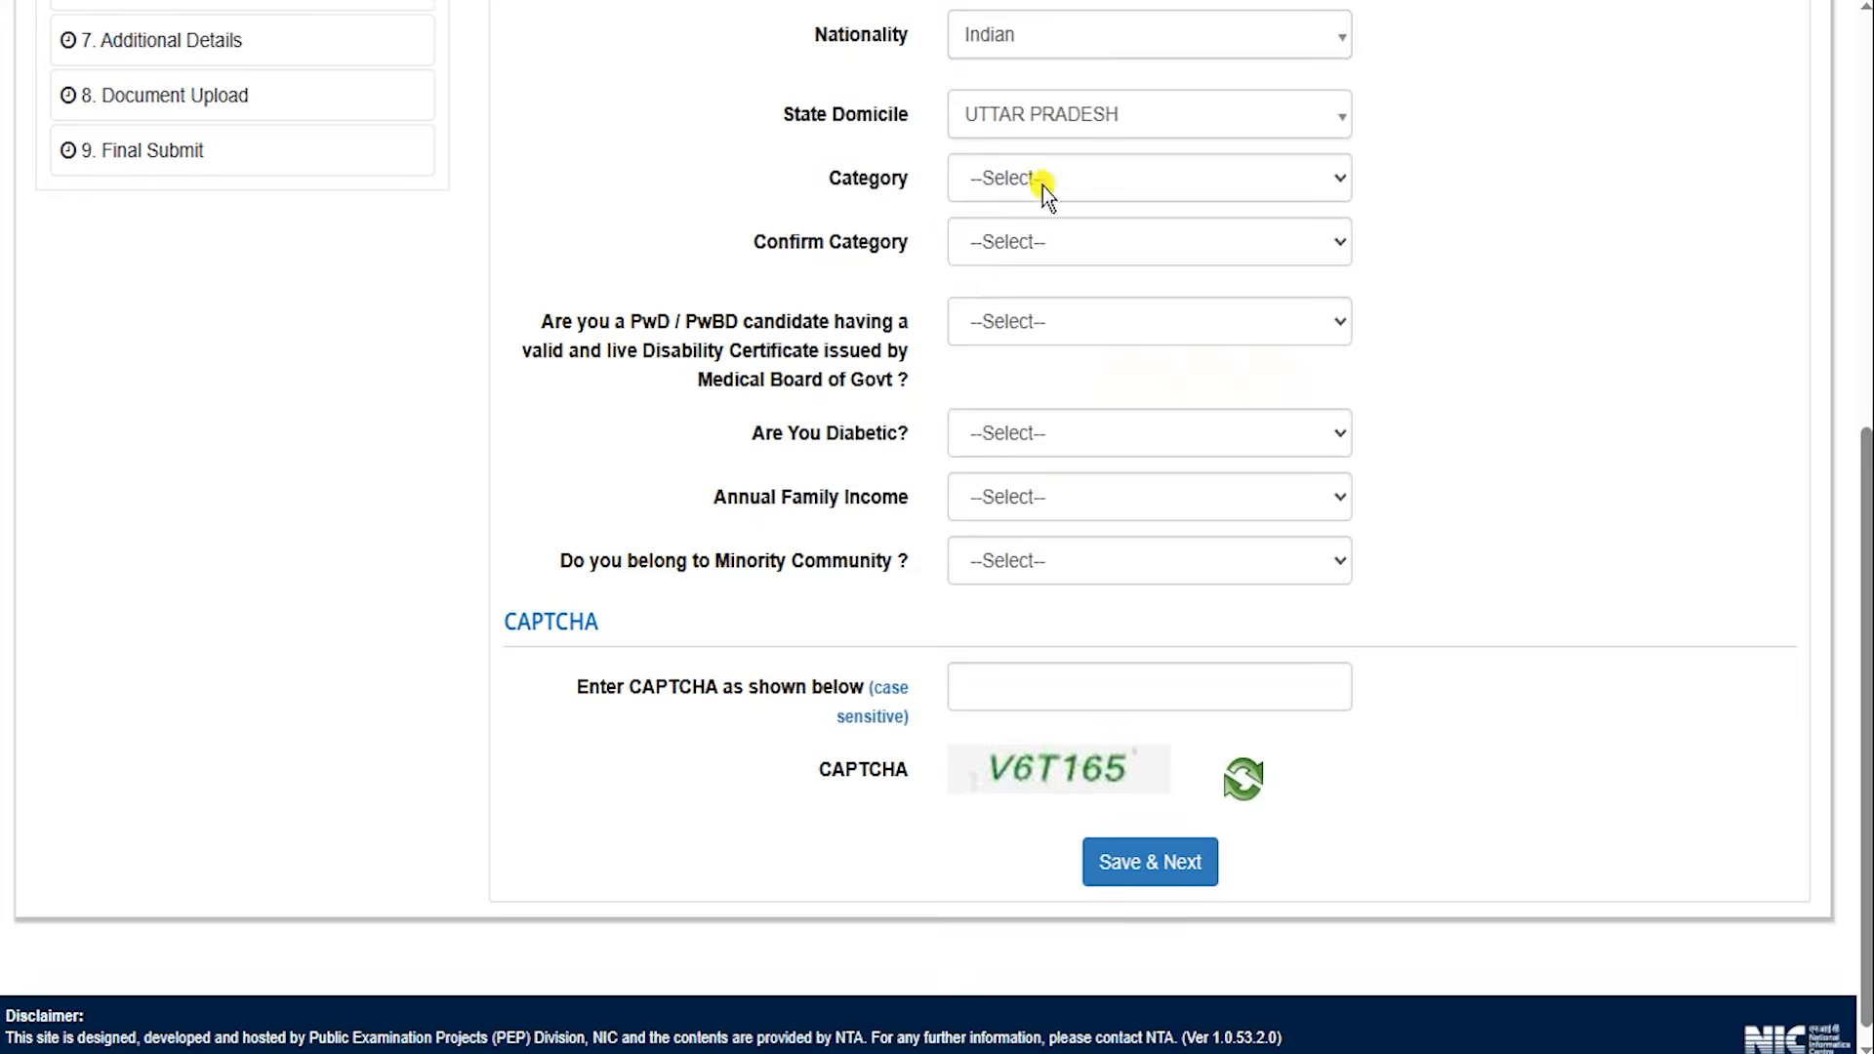
Set both Category and Confirm Category to SC.
click(1043, 186)
click(1004, 295)
click(1027, 251)
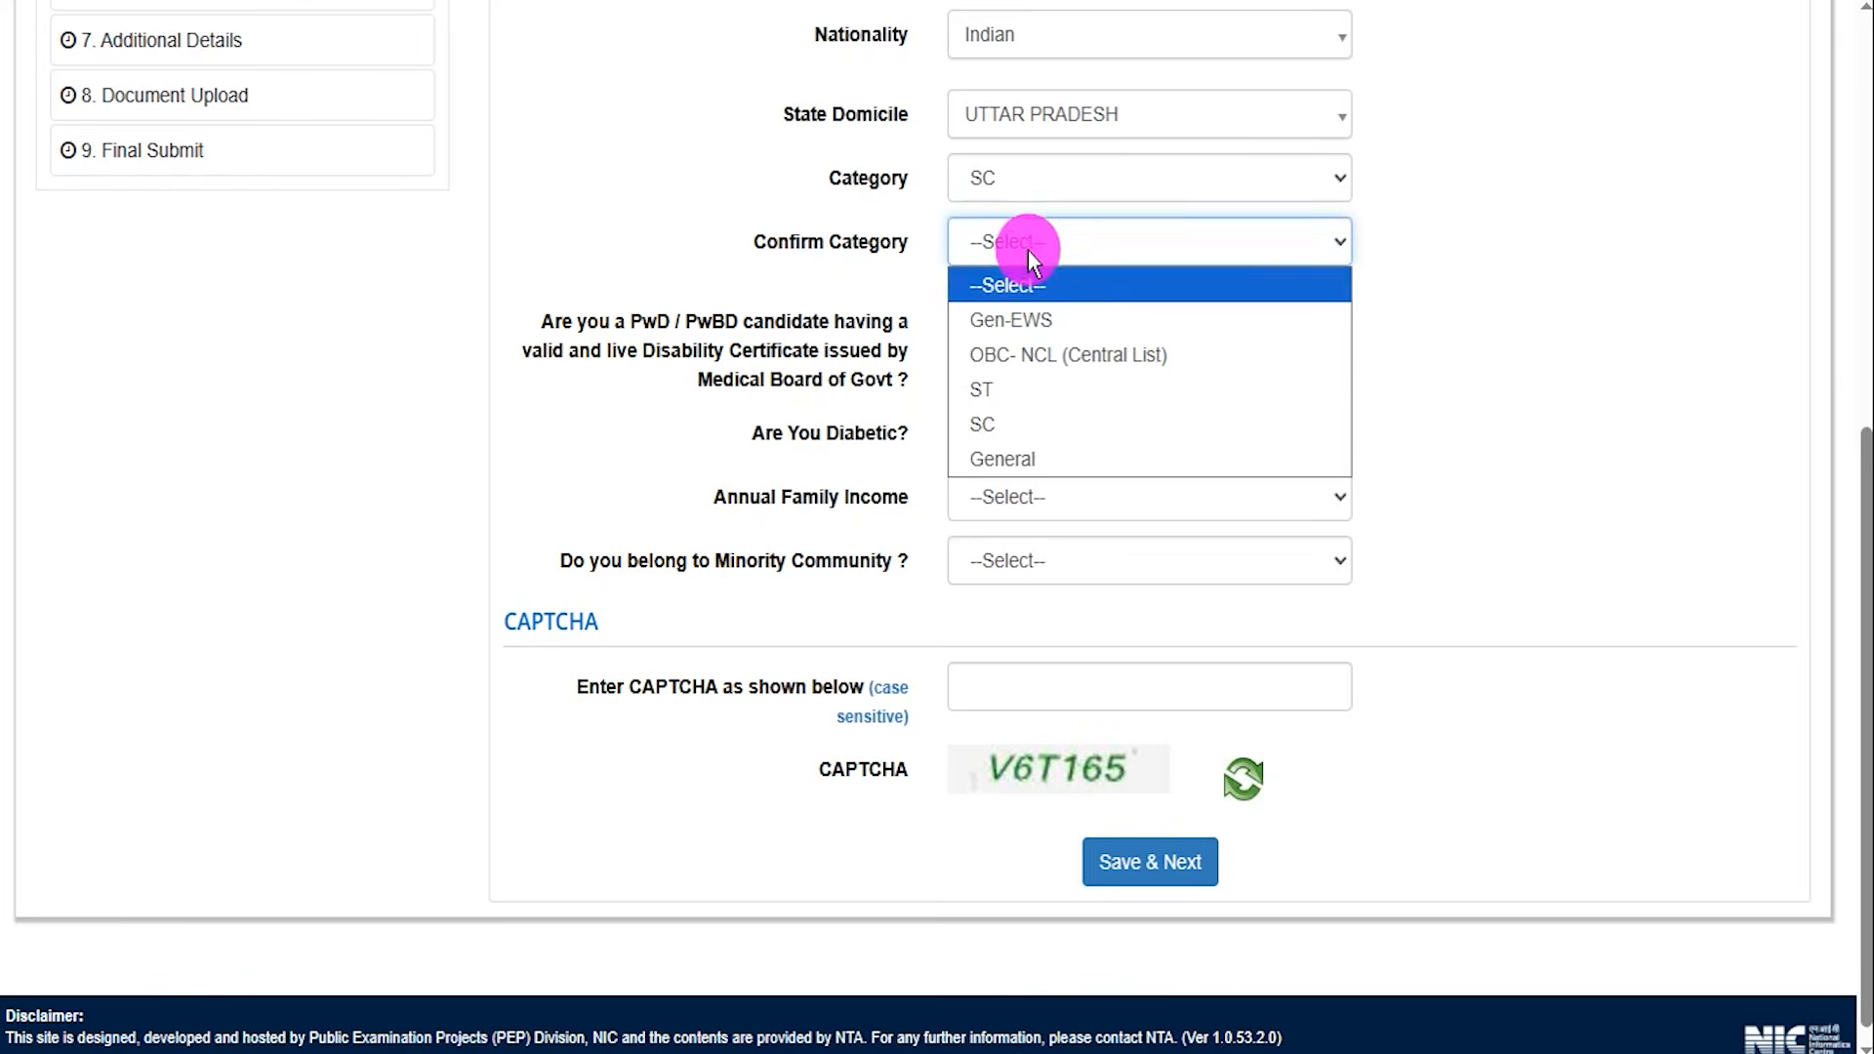
click(992, 424)
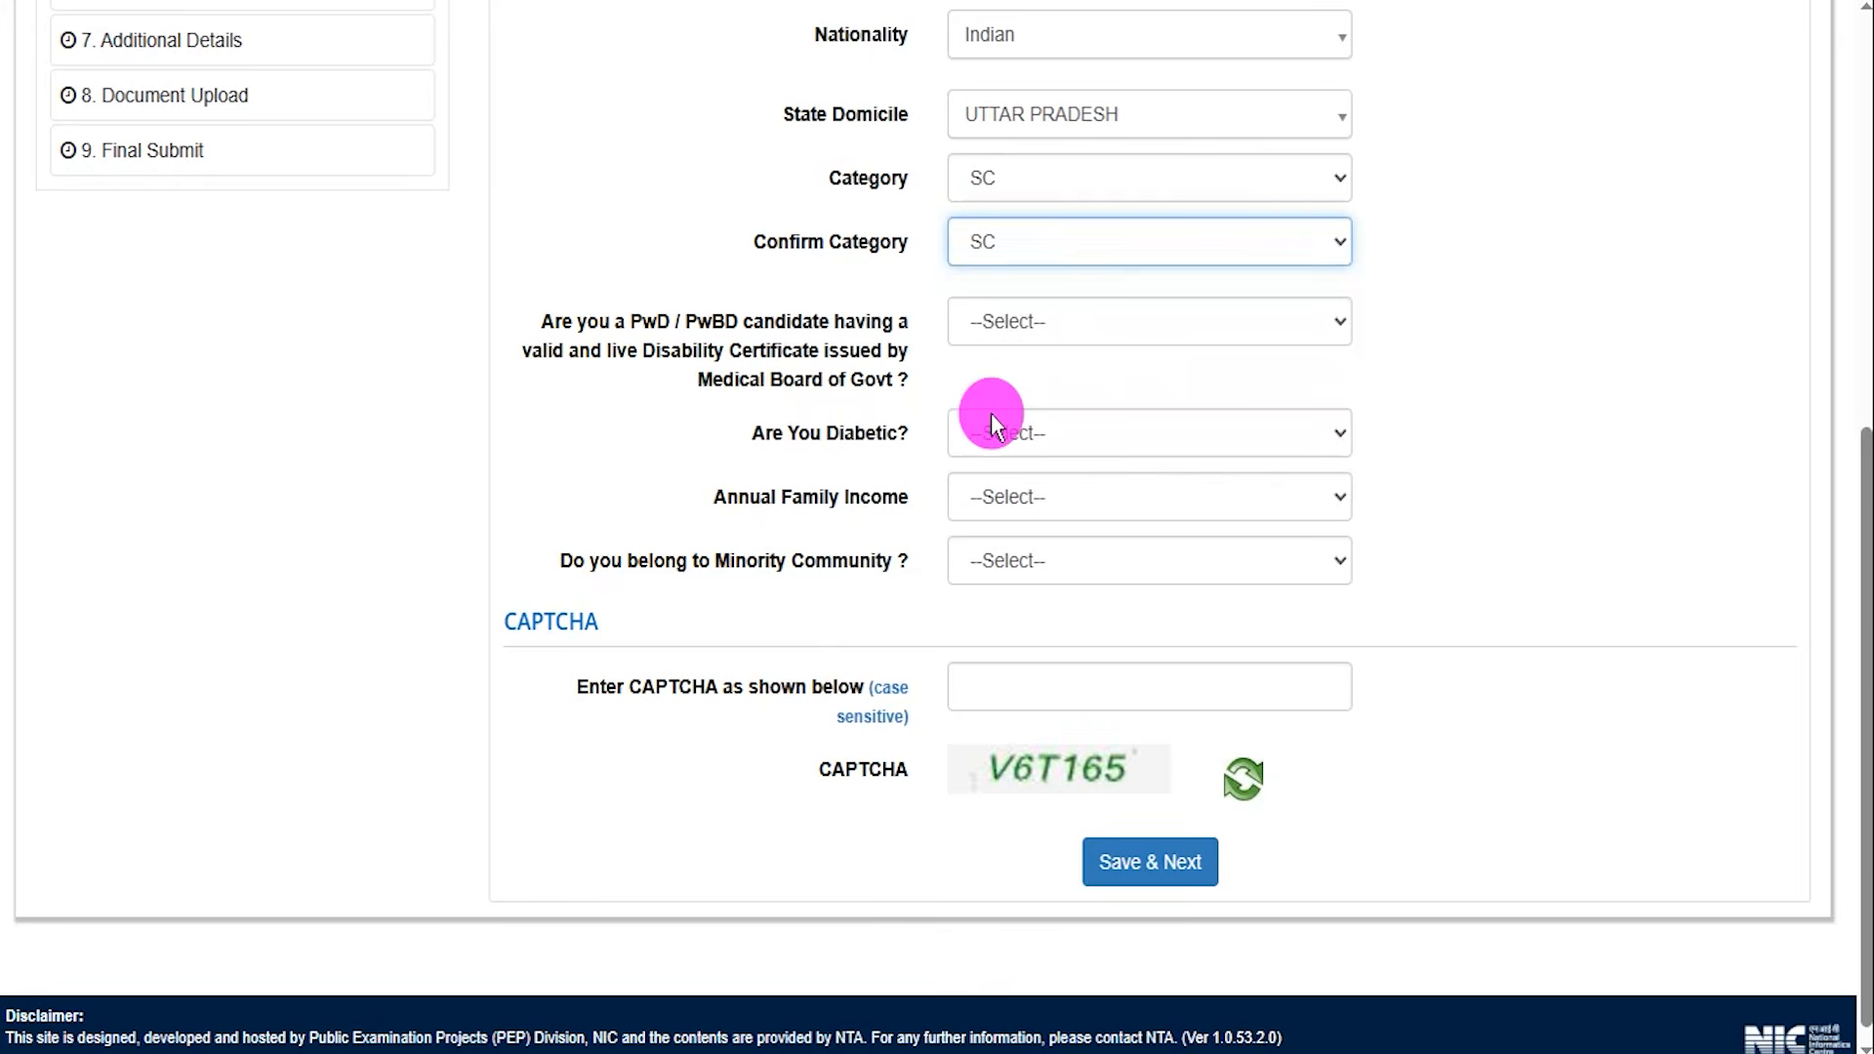
Choose 'PwBD with disability 40% or Above' for the PwD / PwBD question and set Type of Disability to Cerebral Palsy.
click(634, 320)
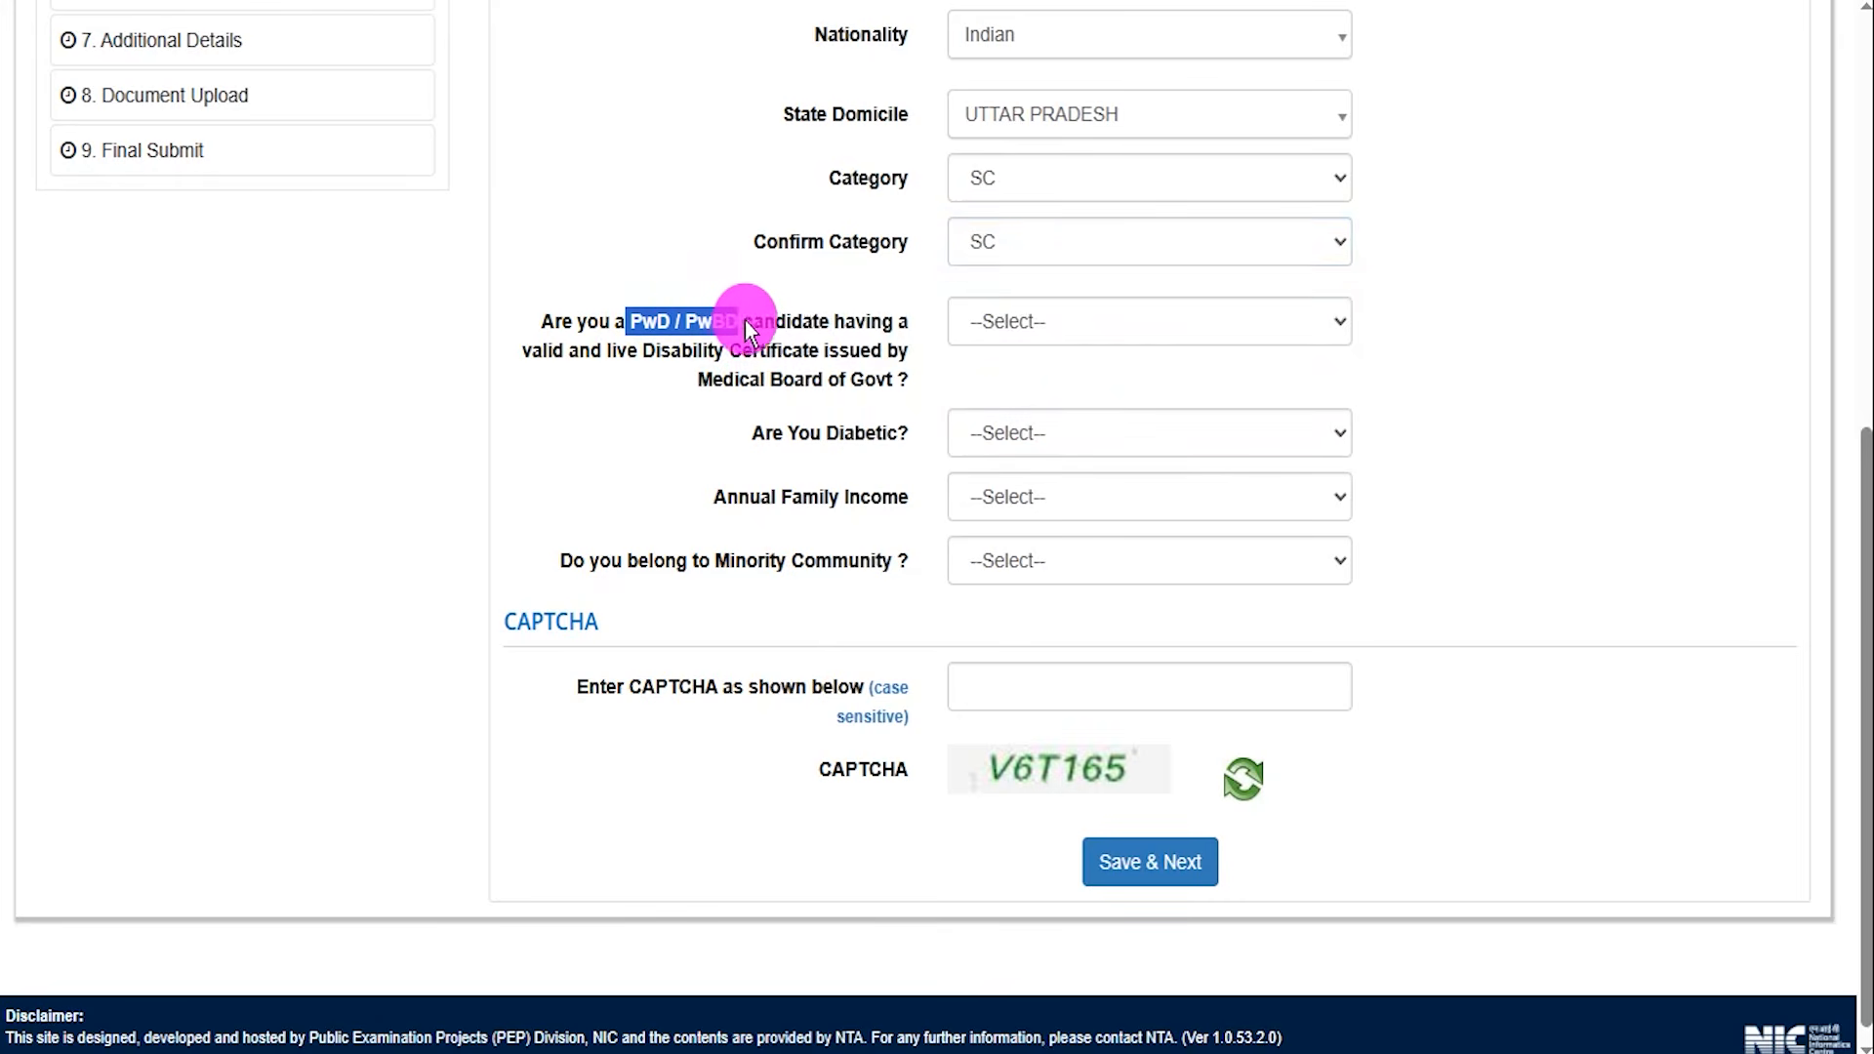
click(1021, 322)
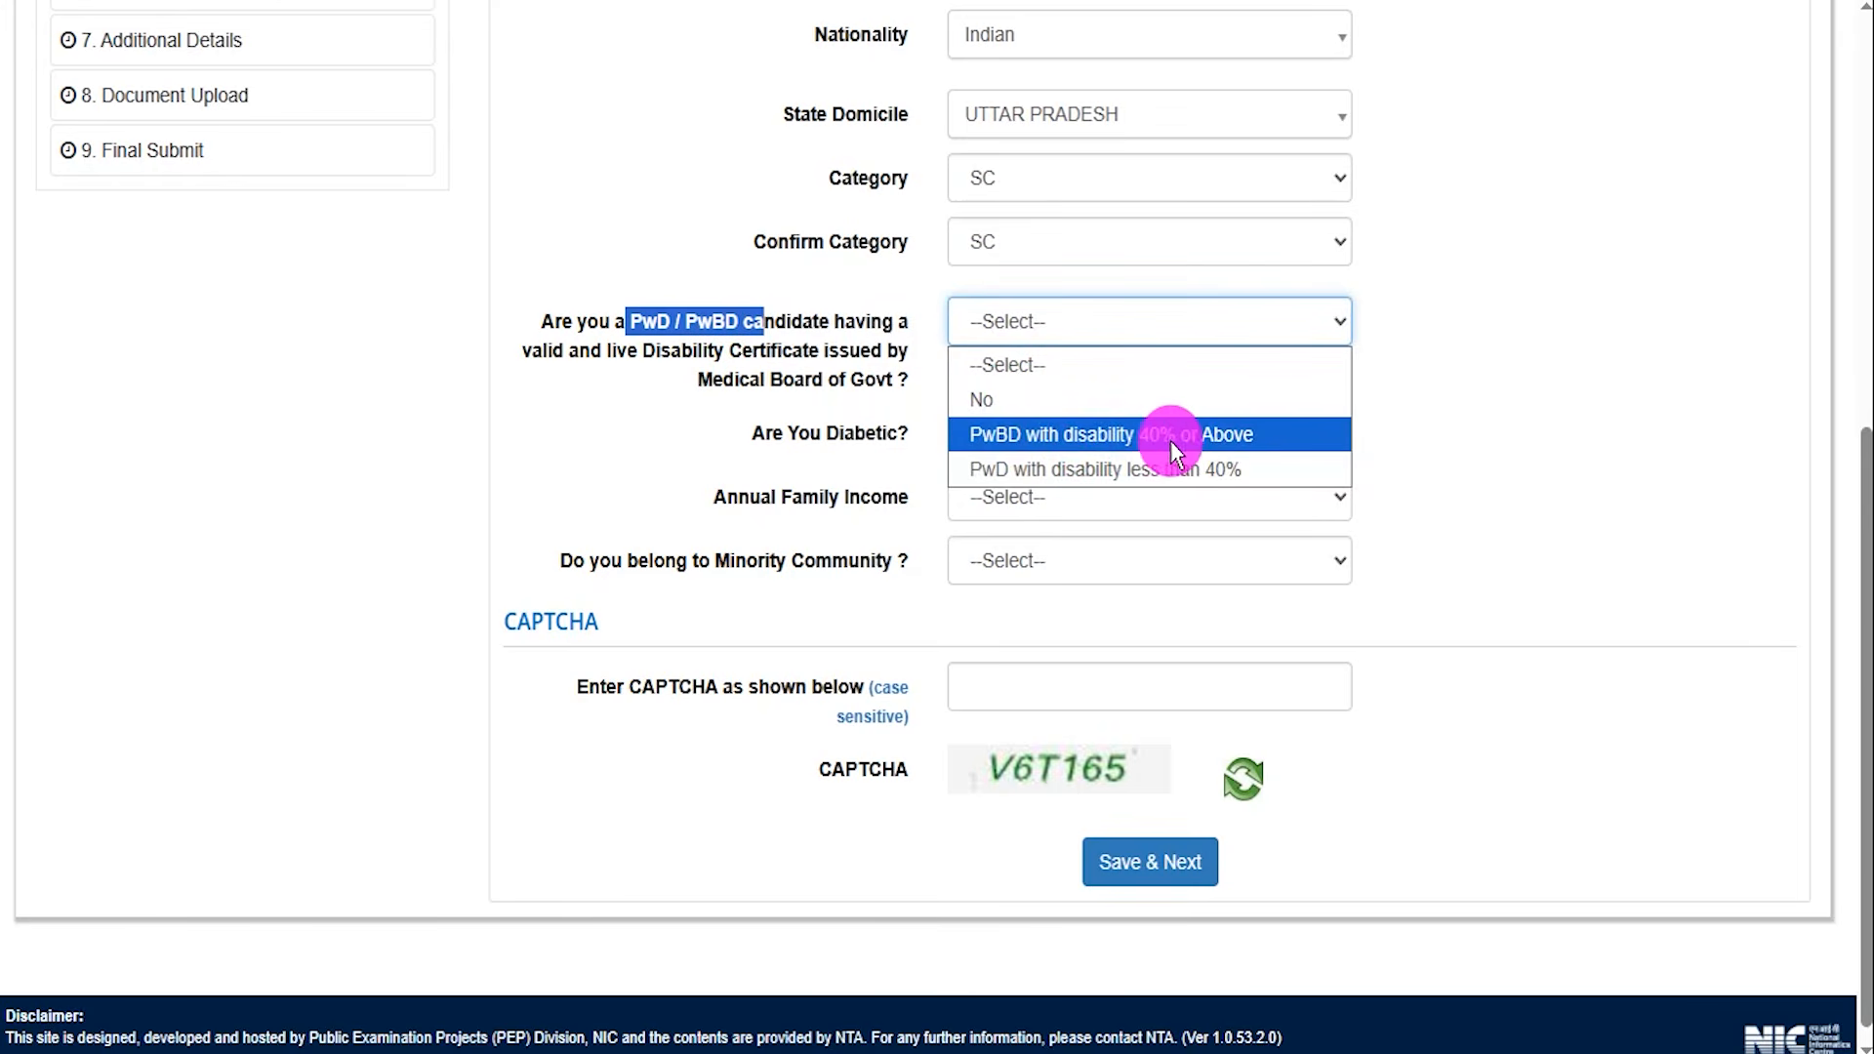
click(1011, 434)
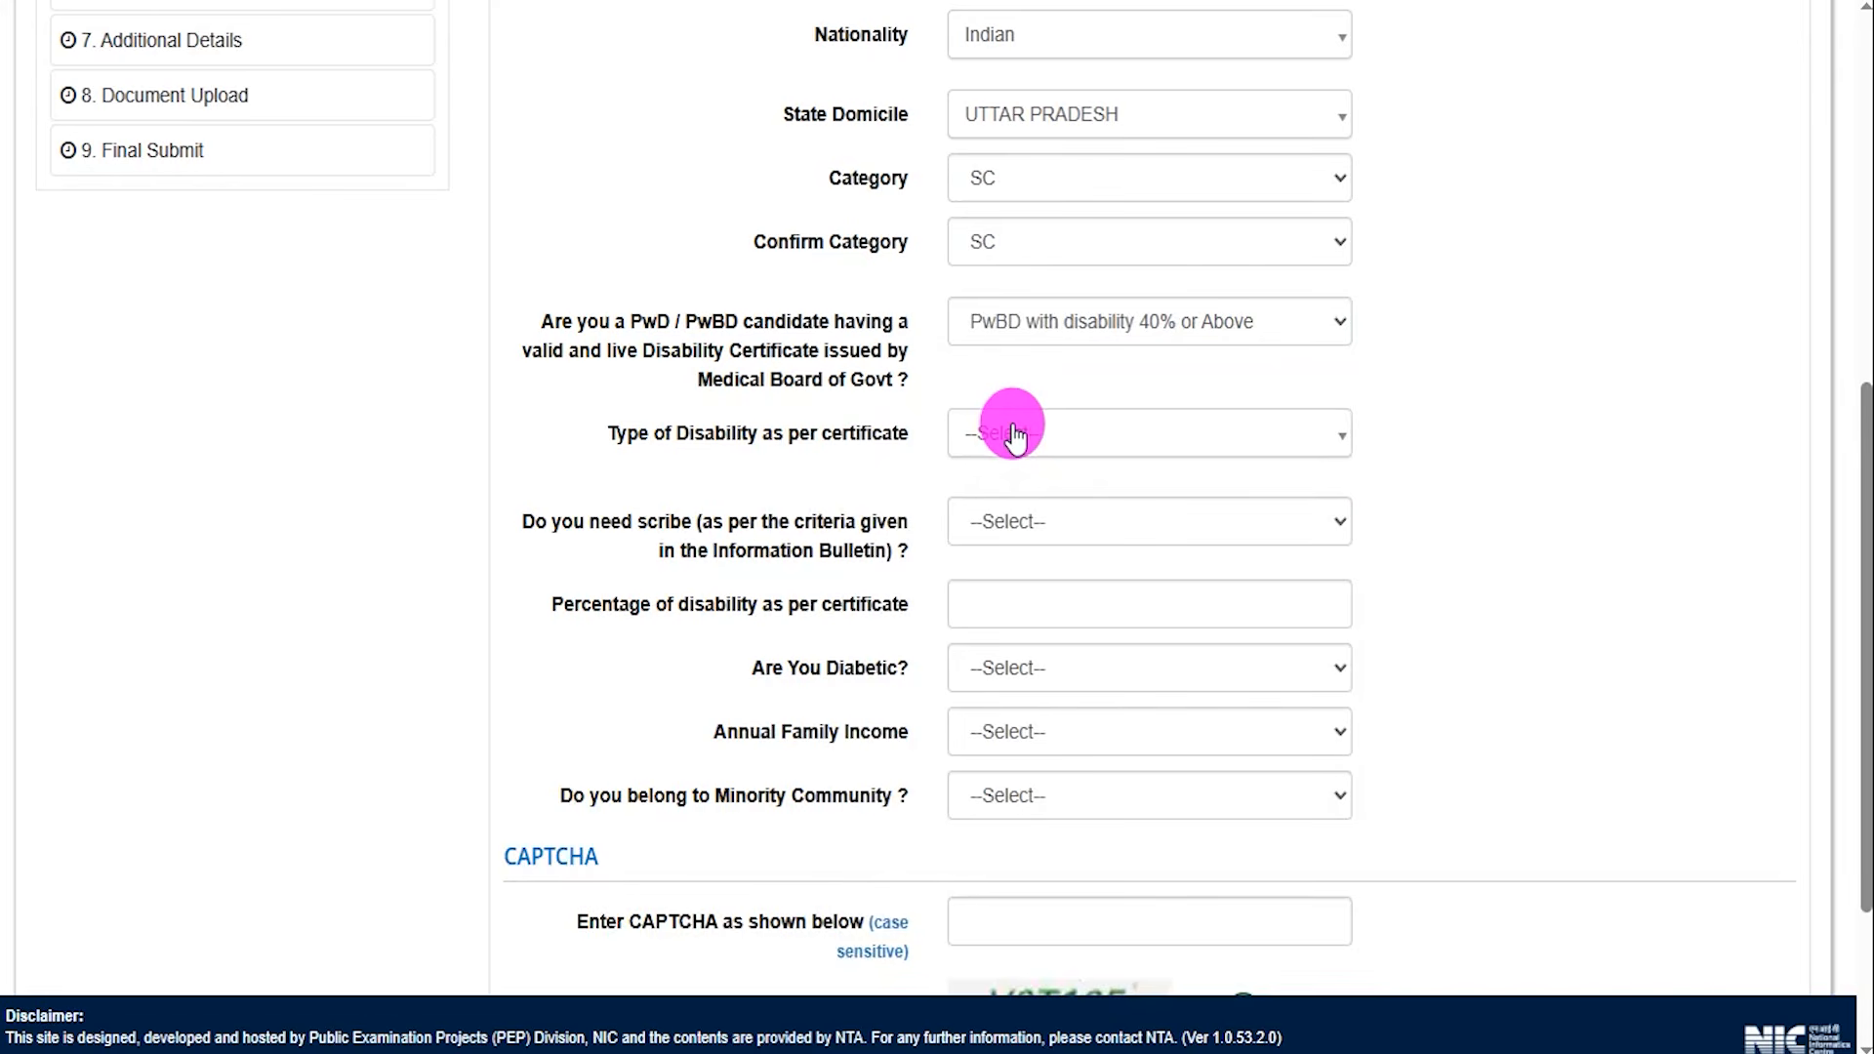
click(1071, 442)
click(1018, 564)
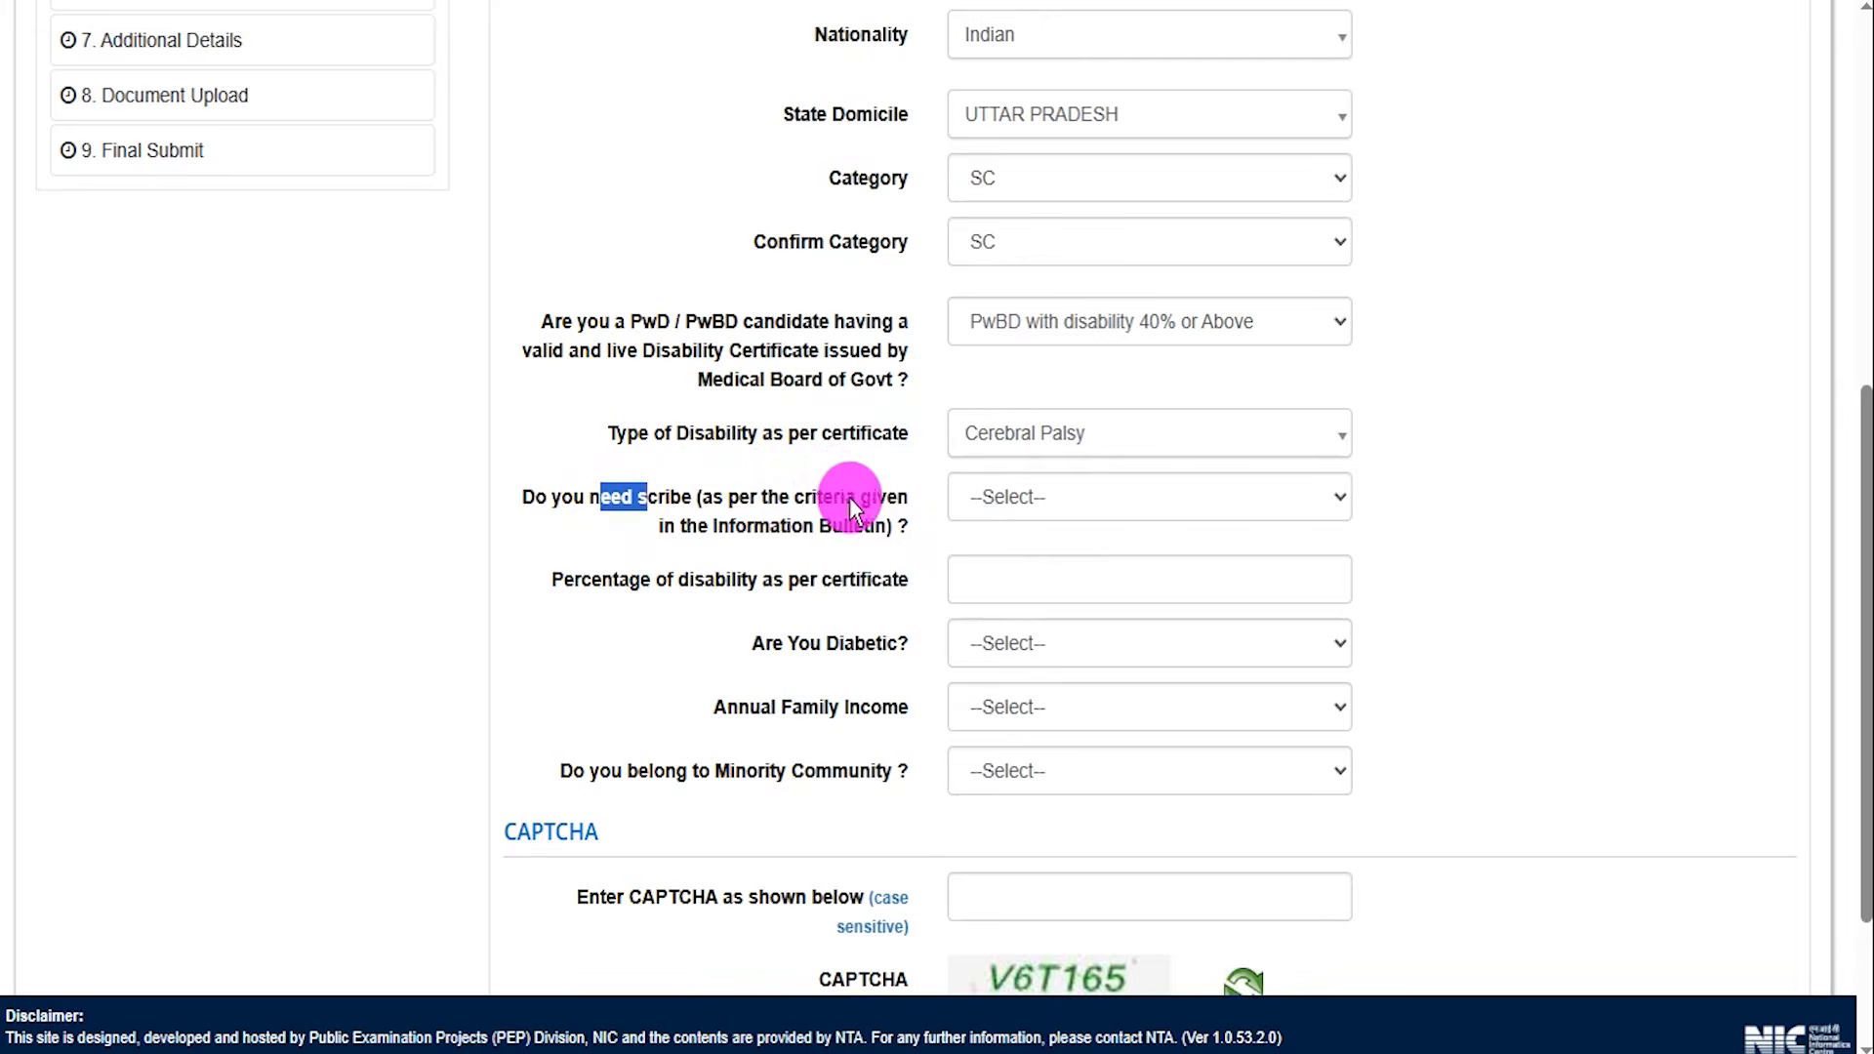
Review the scribe options and set the PwD / PwBD question to No.
click(1019, 496)
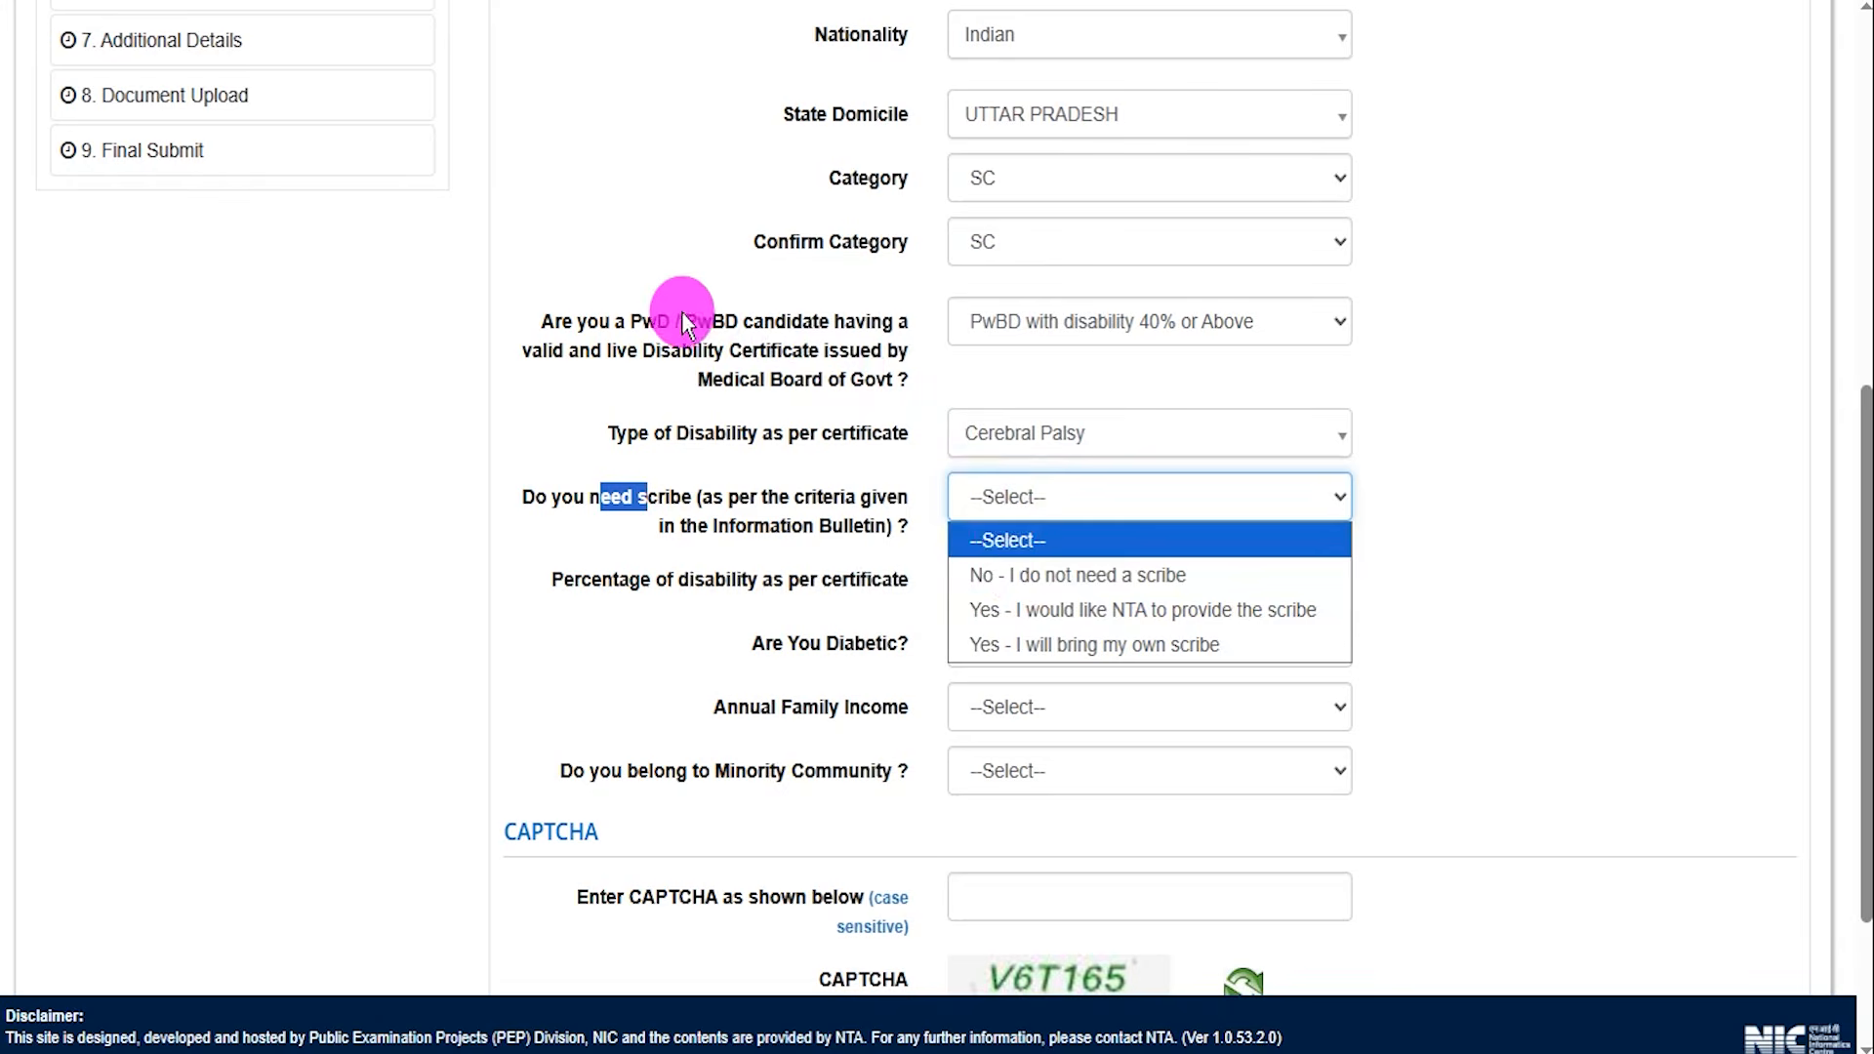
drag(630, 319, 713, 330)
click(982, 331)
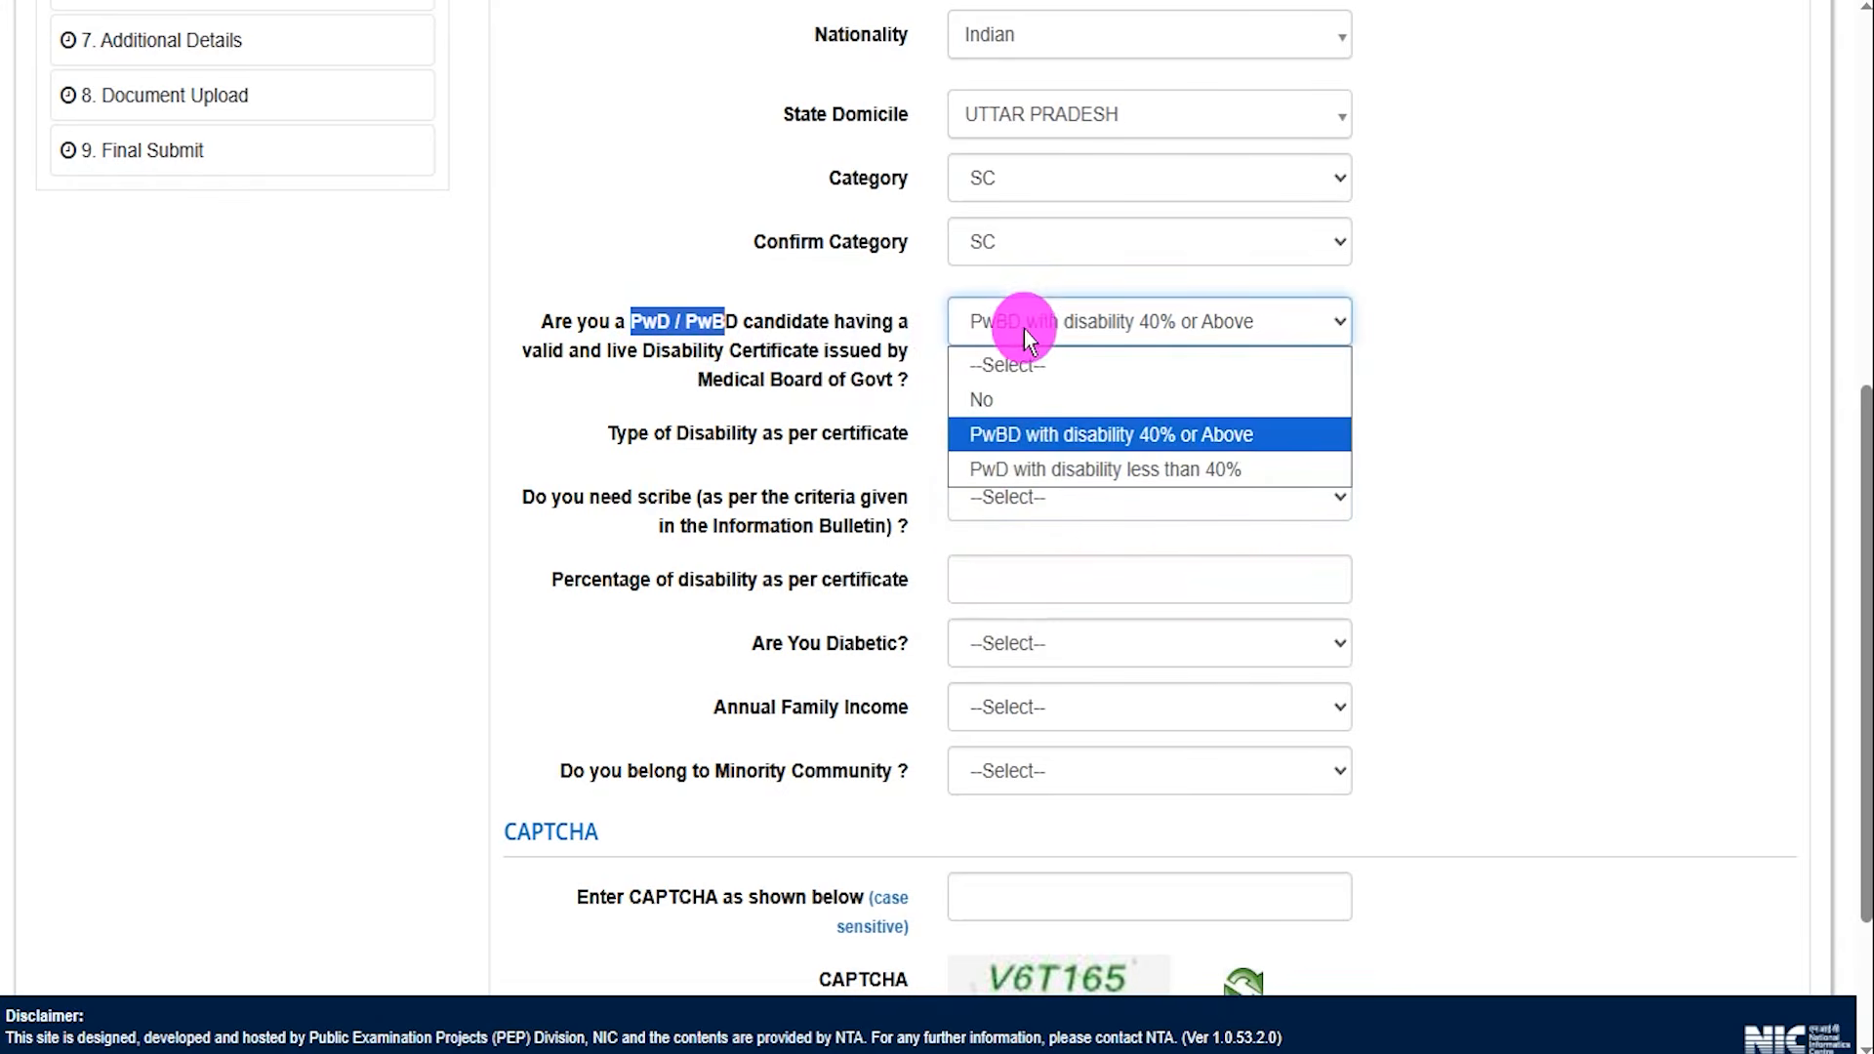
click(998, 401)
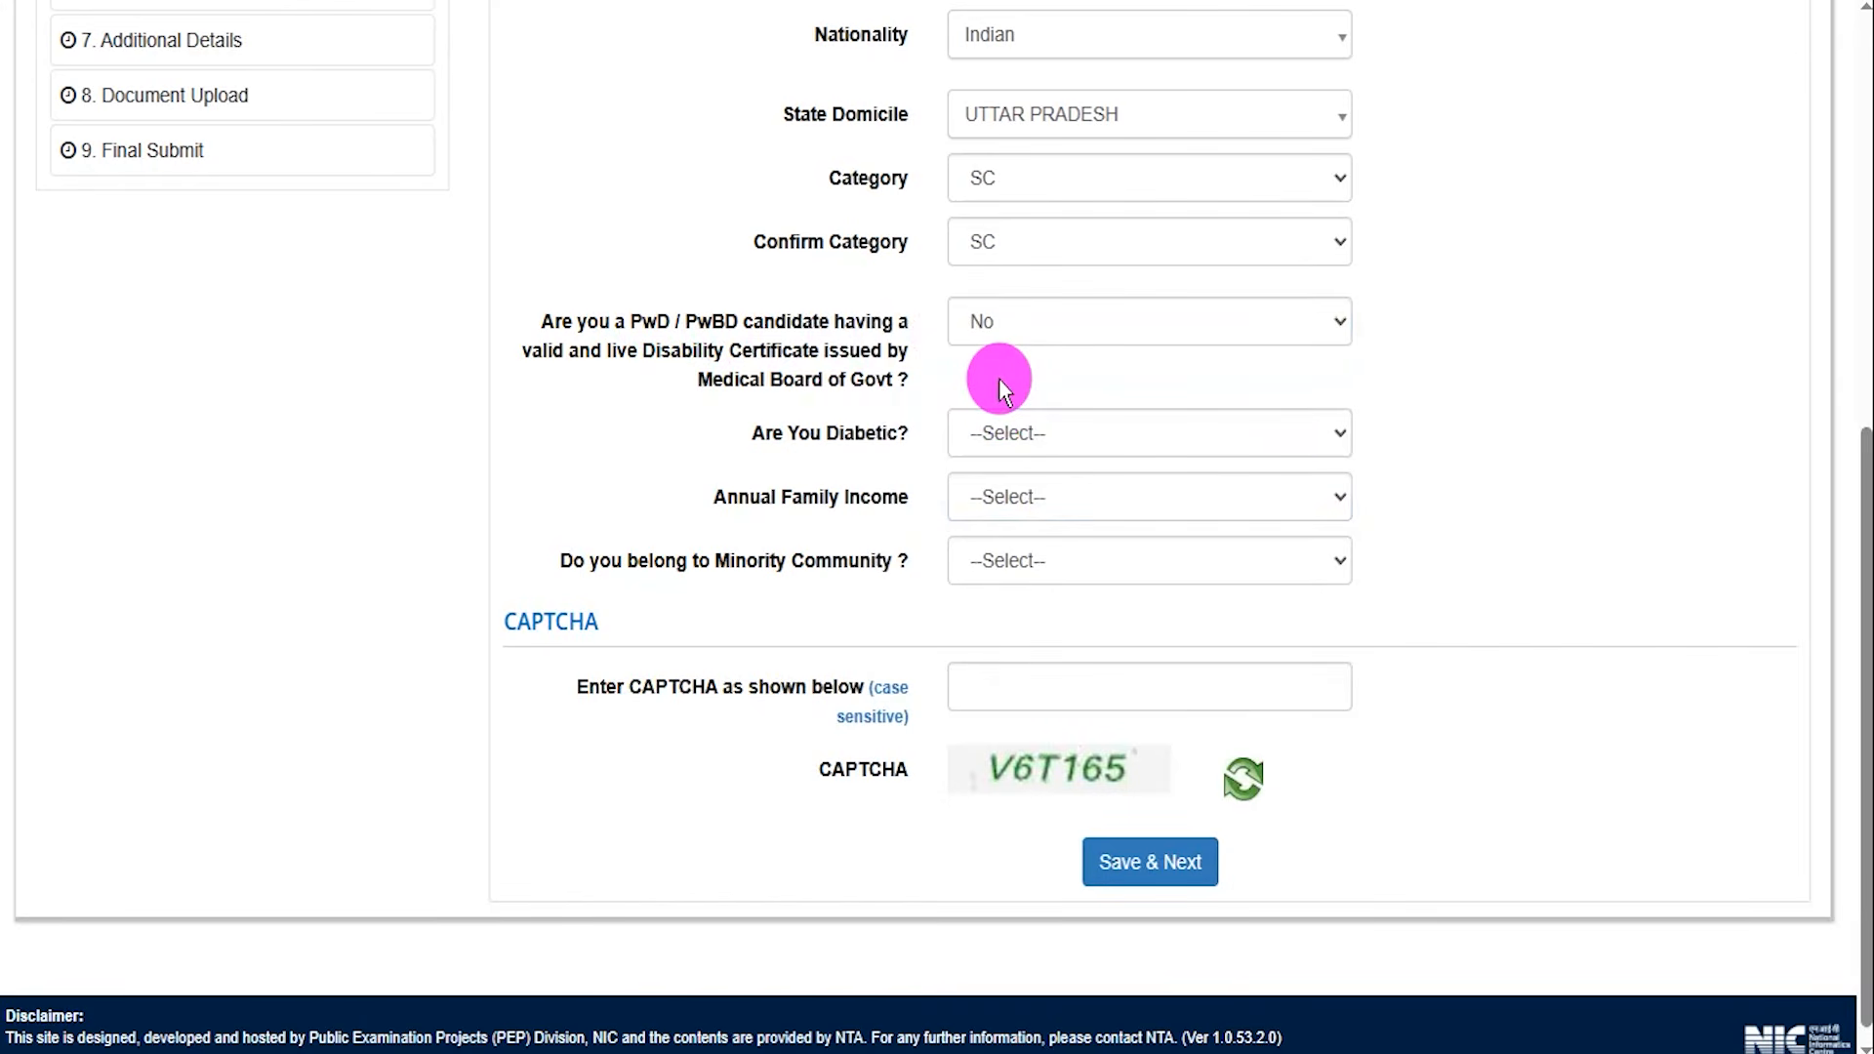
drag(790, 431, 834, 427)
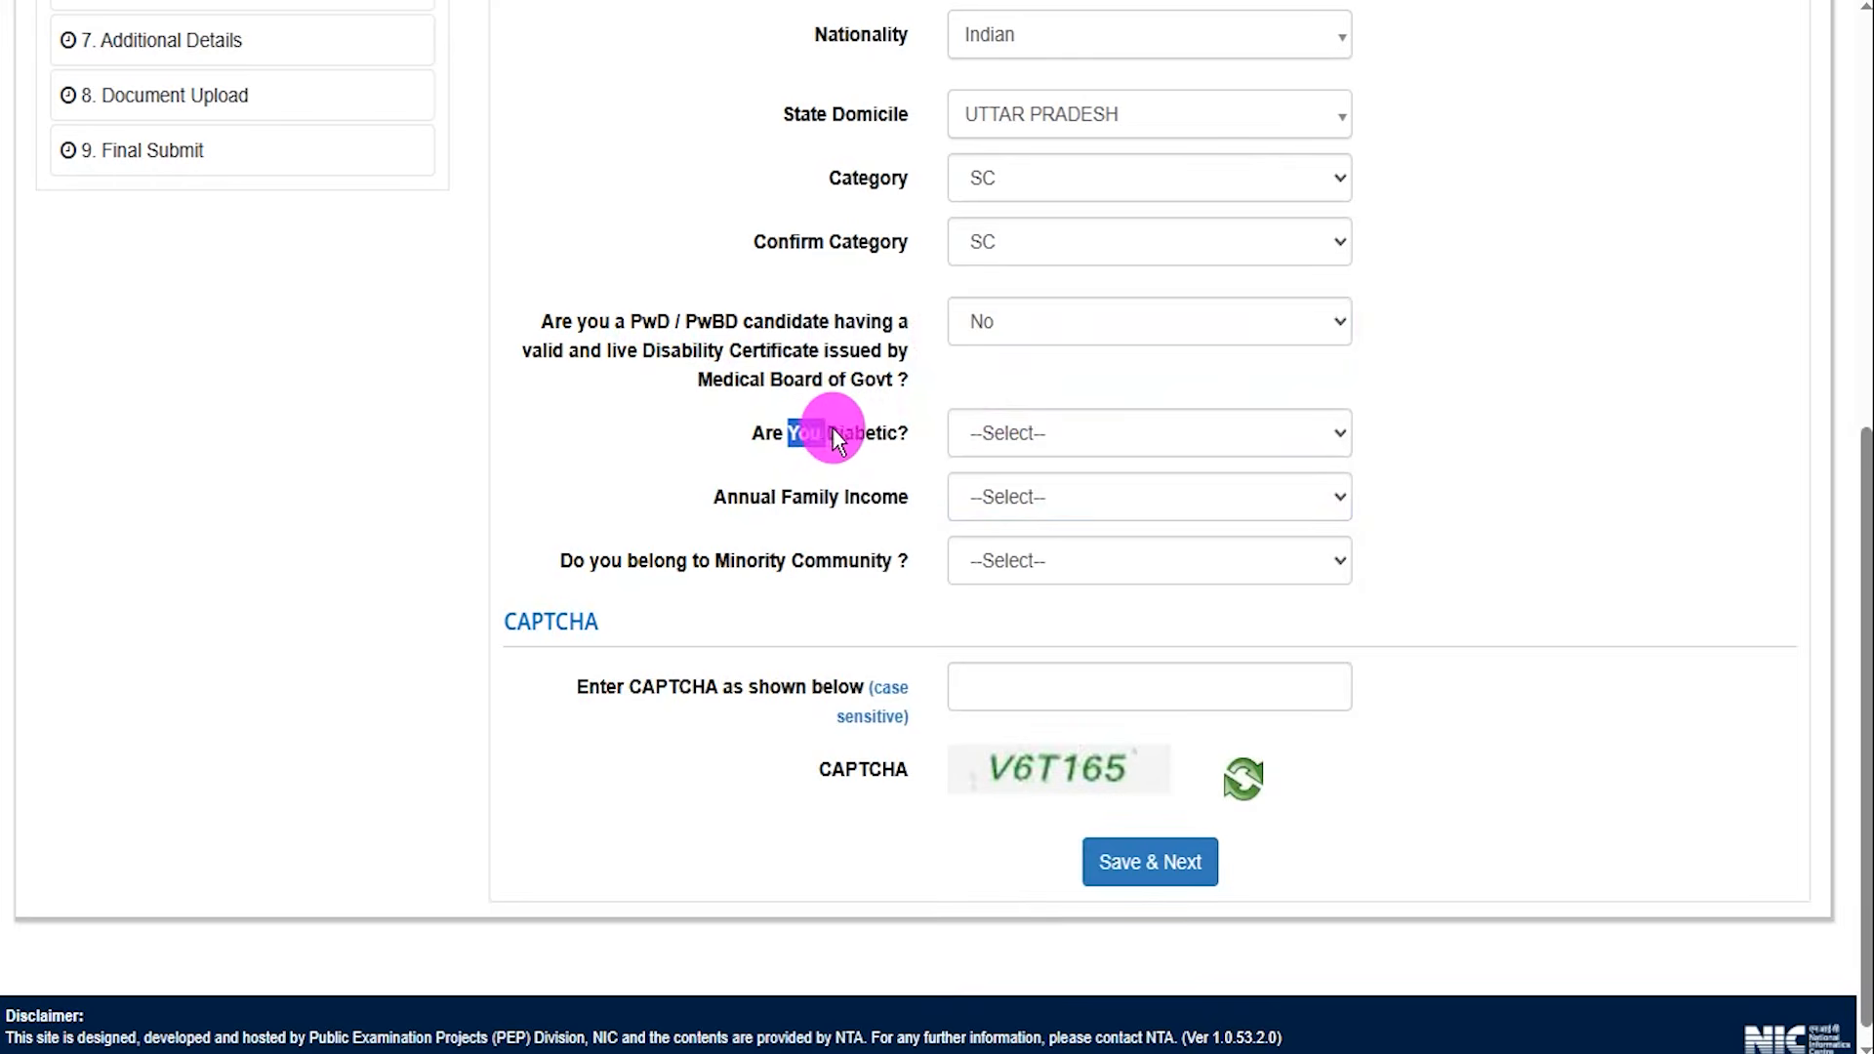
click(1015, 430)
click(1009, 509)
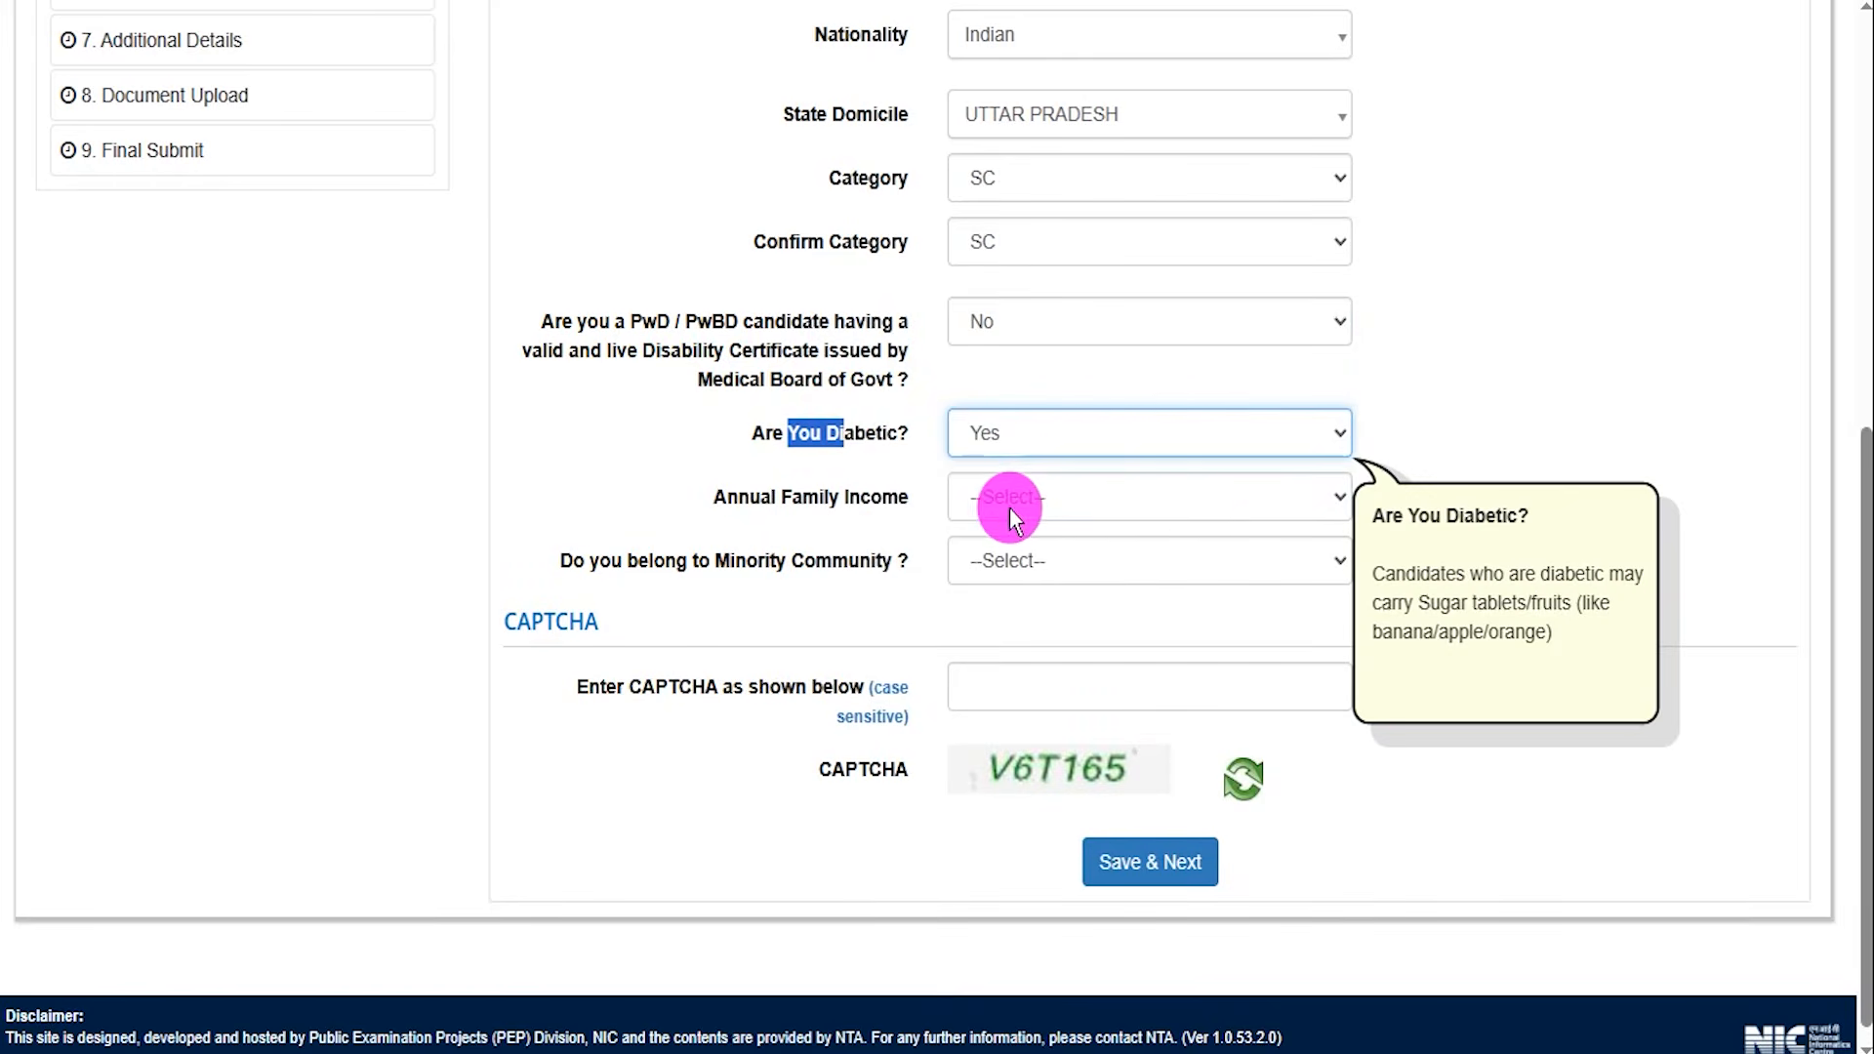
click(1044, 454)
click(988, 542)
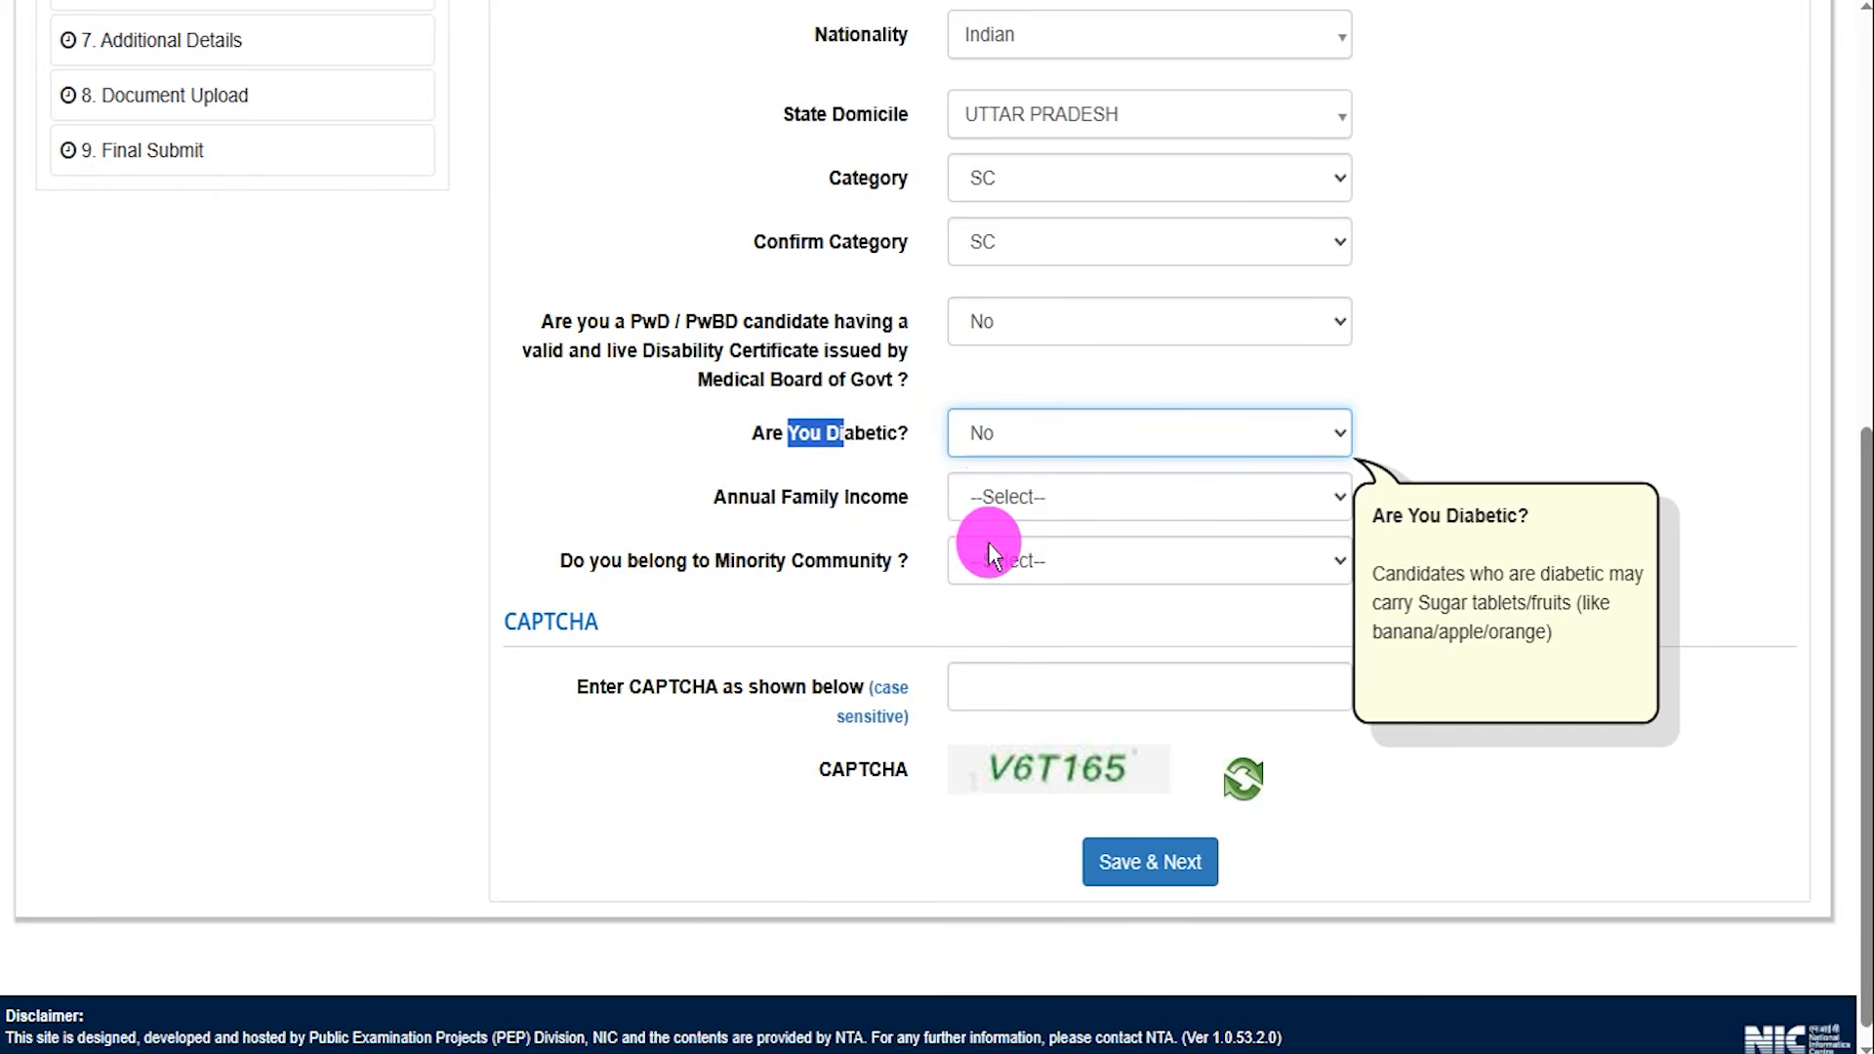
click(1000, 494)
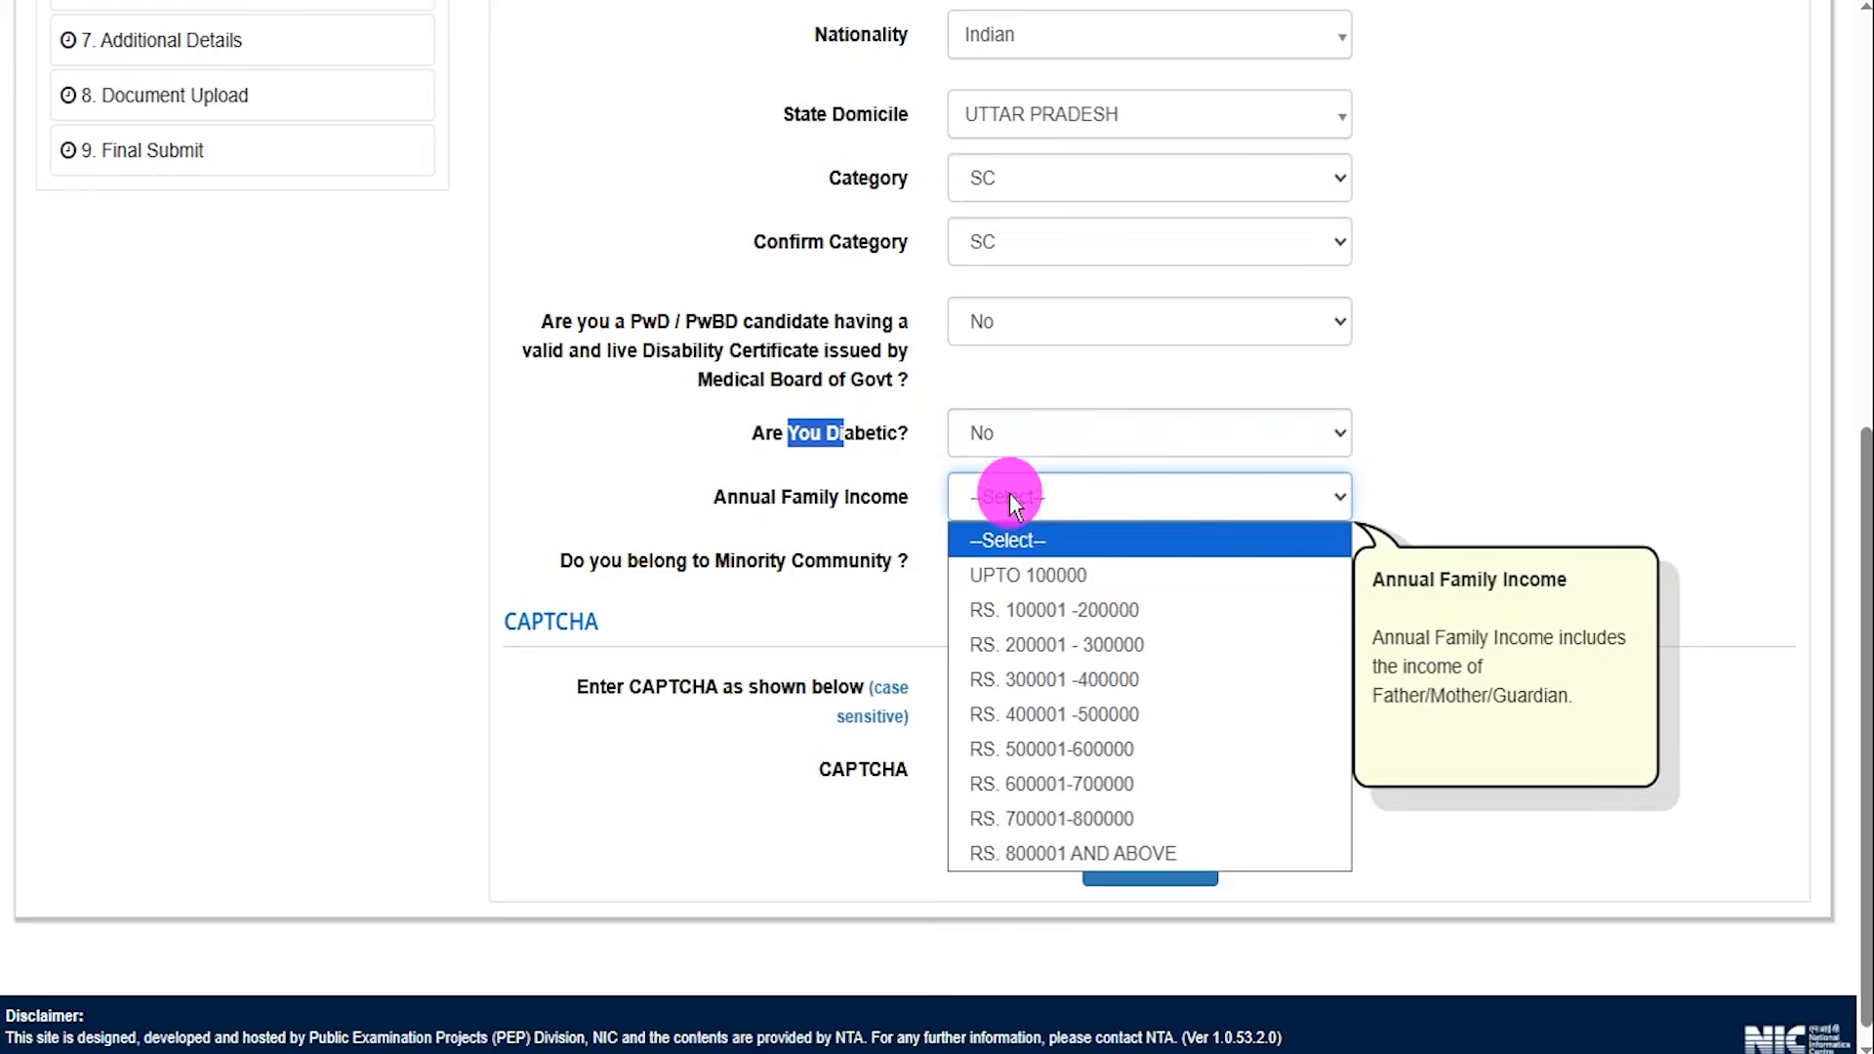
click(1060, 666)
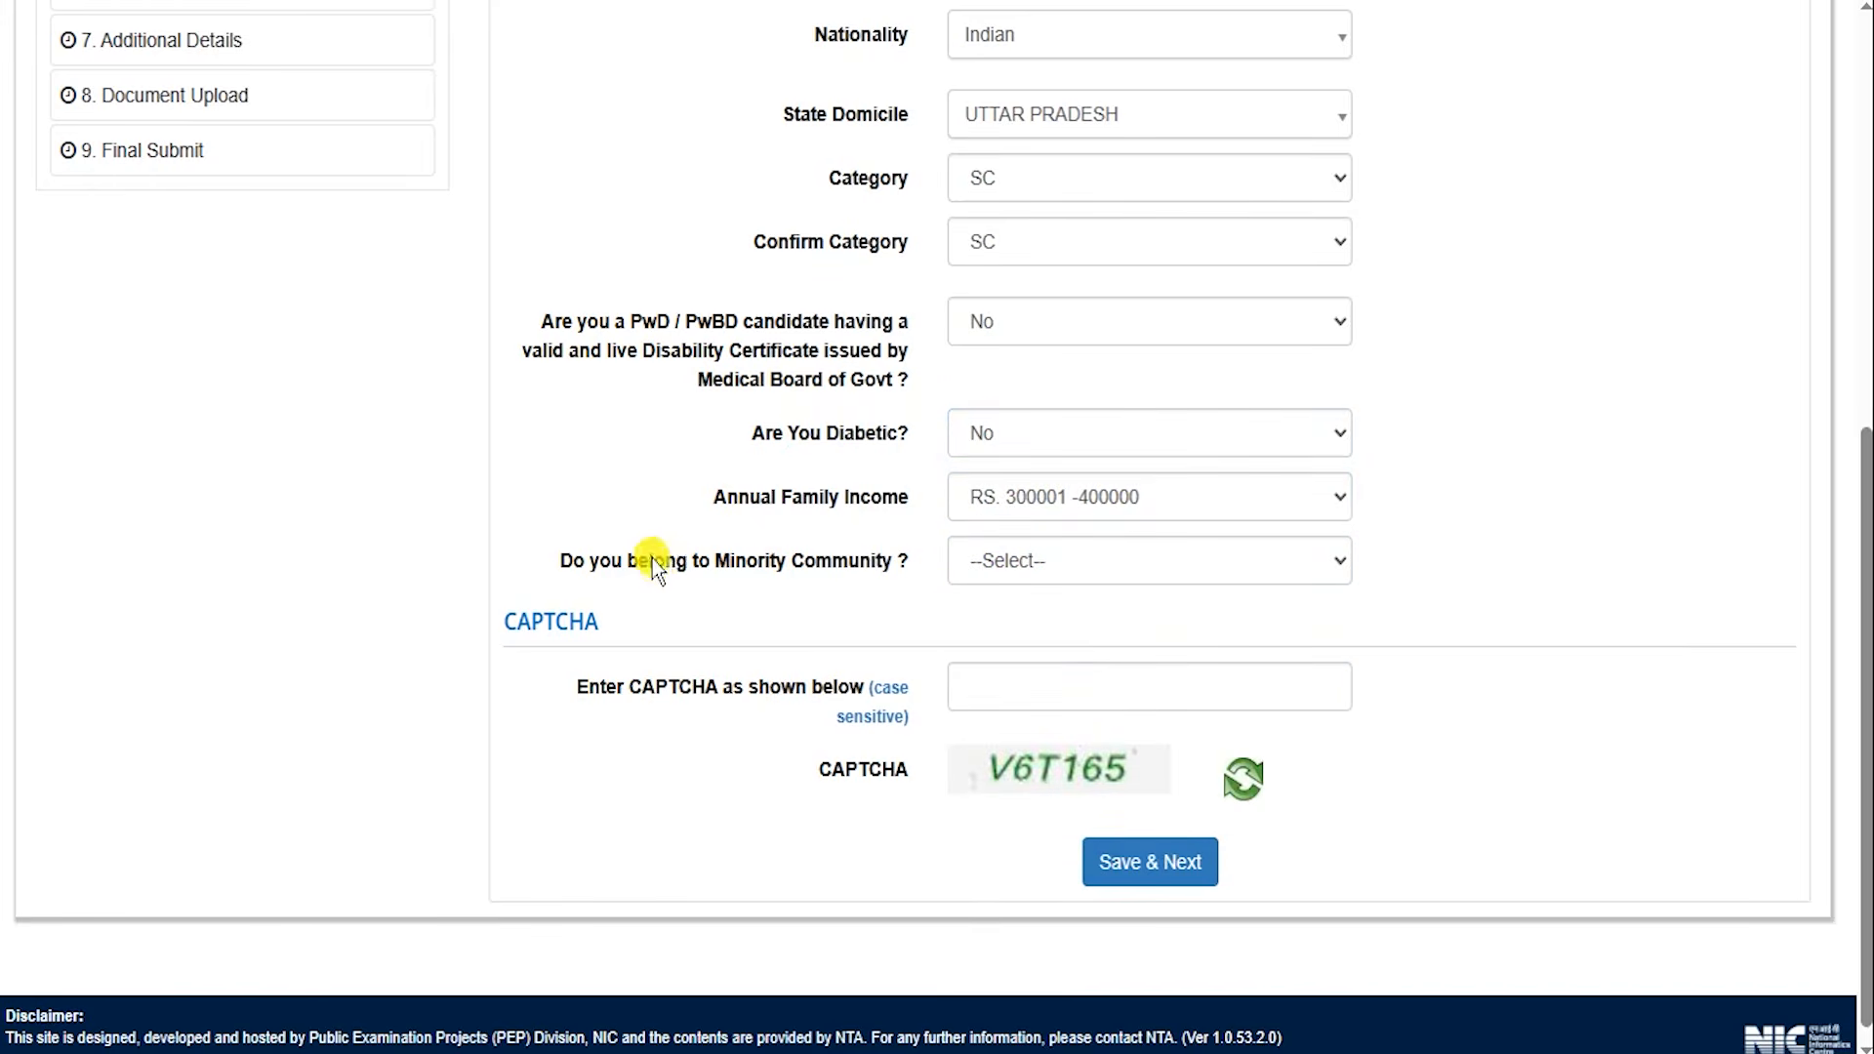
drag(654, 561, 764, 564)
click(1017, 574)
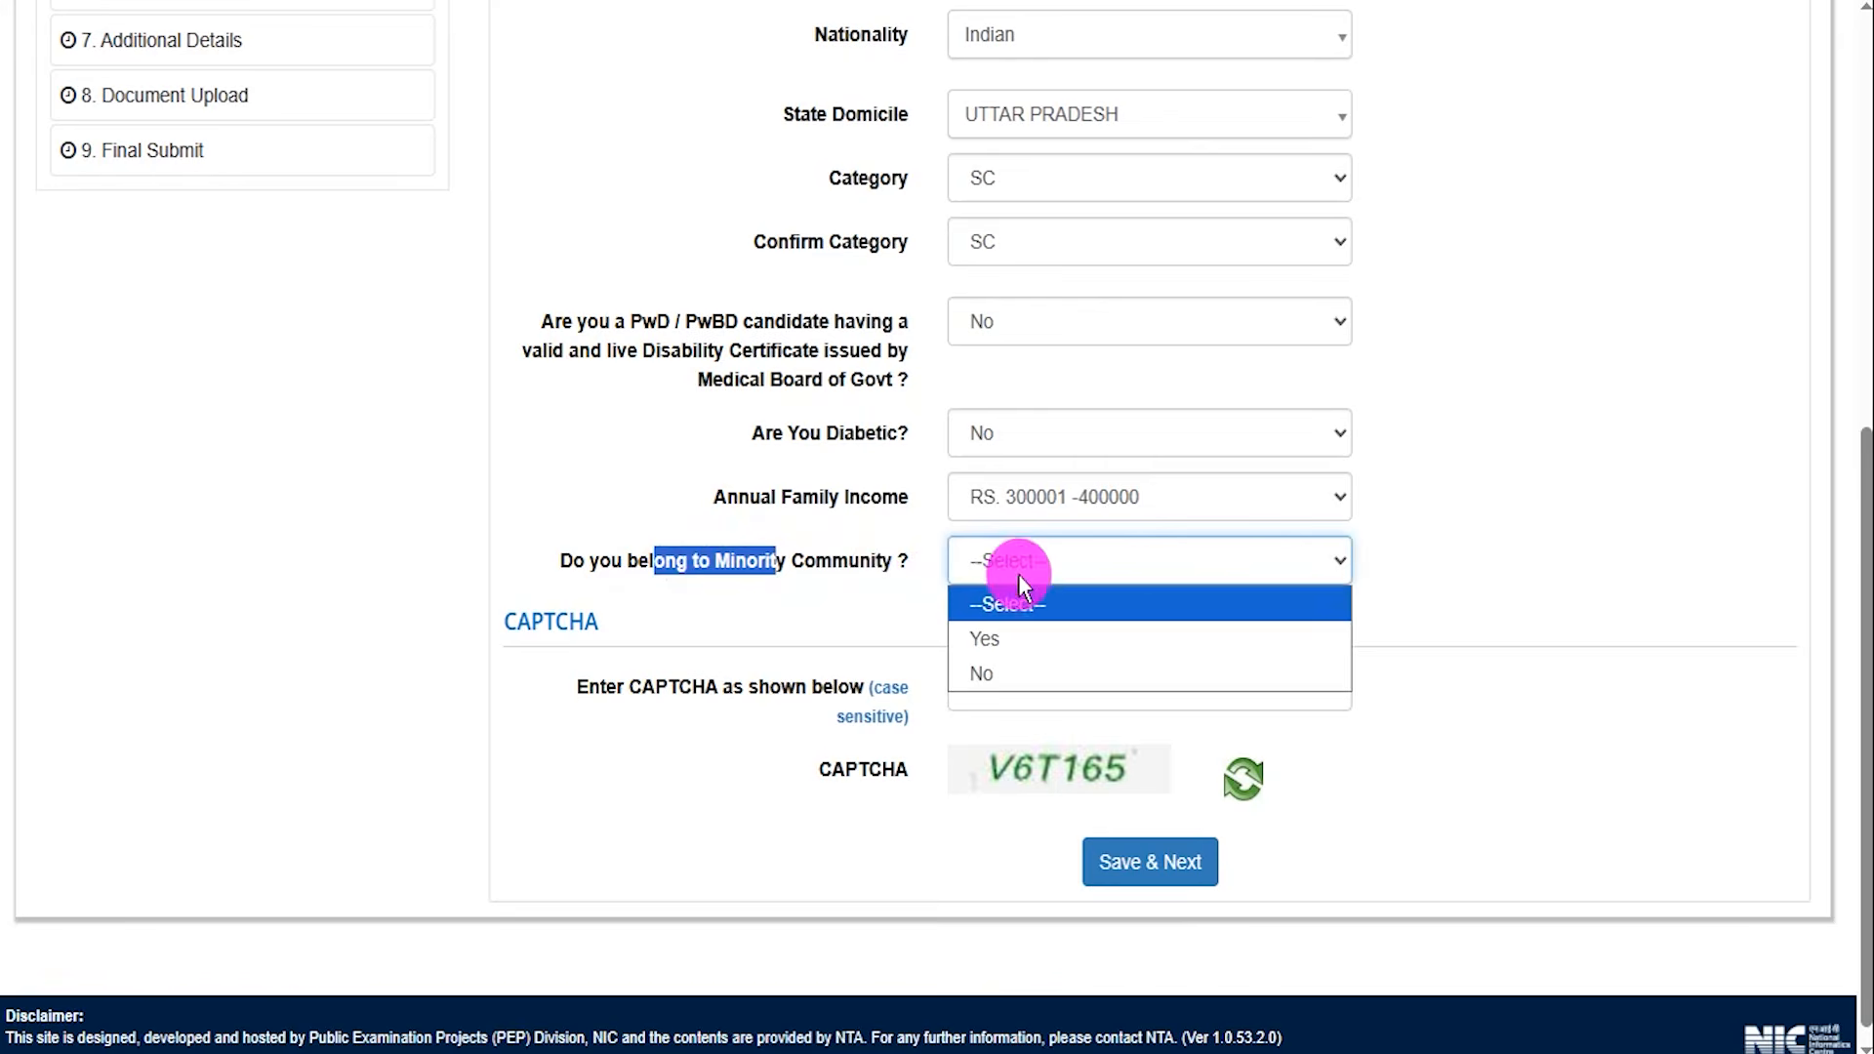
click(998, 636)
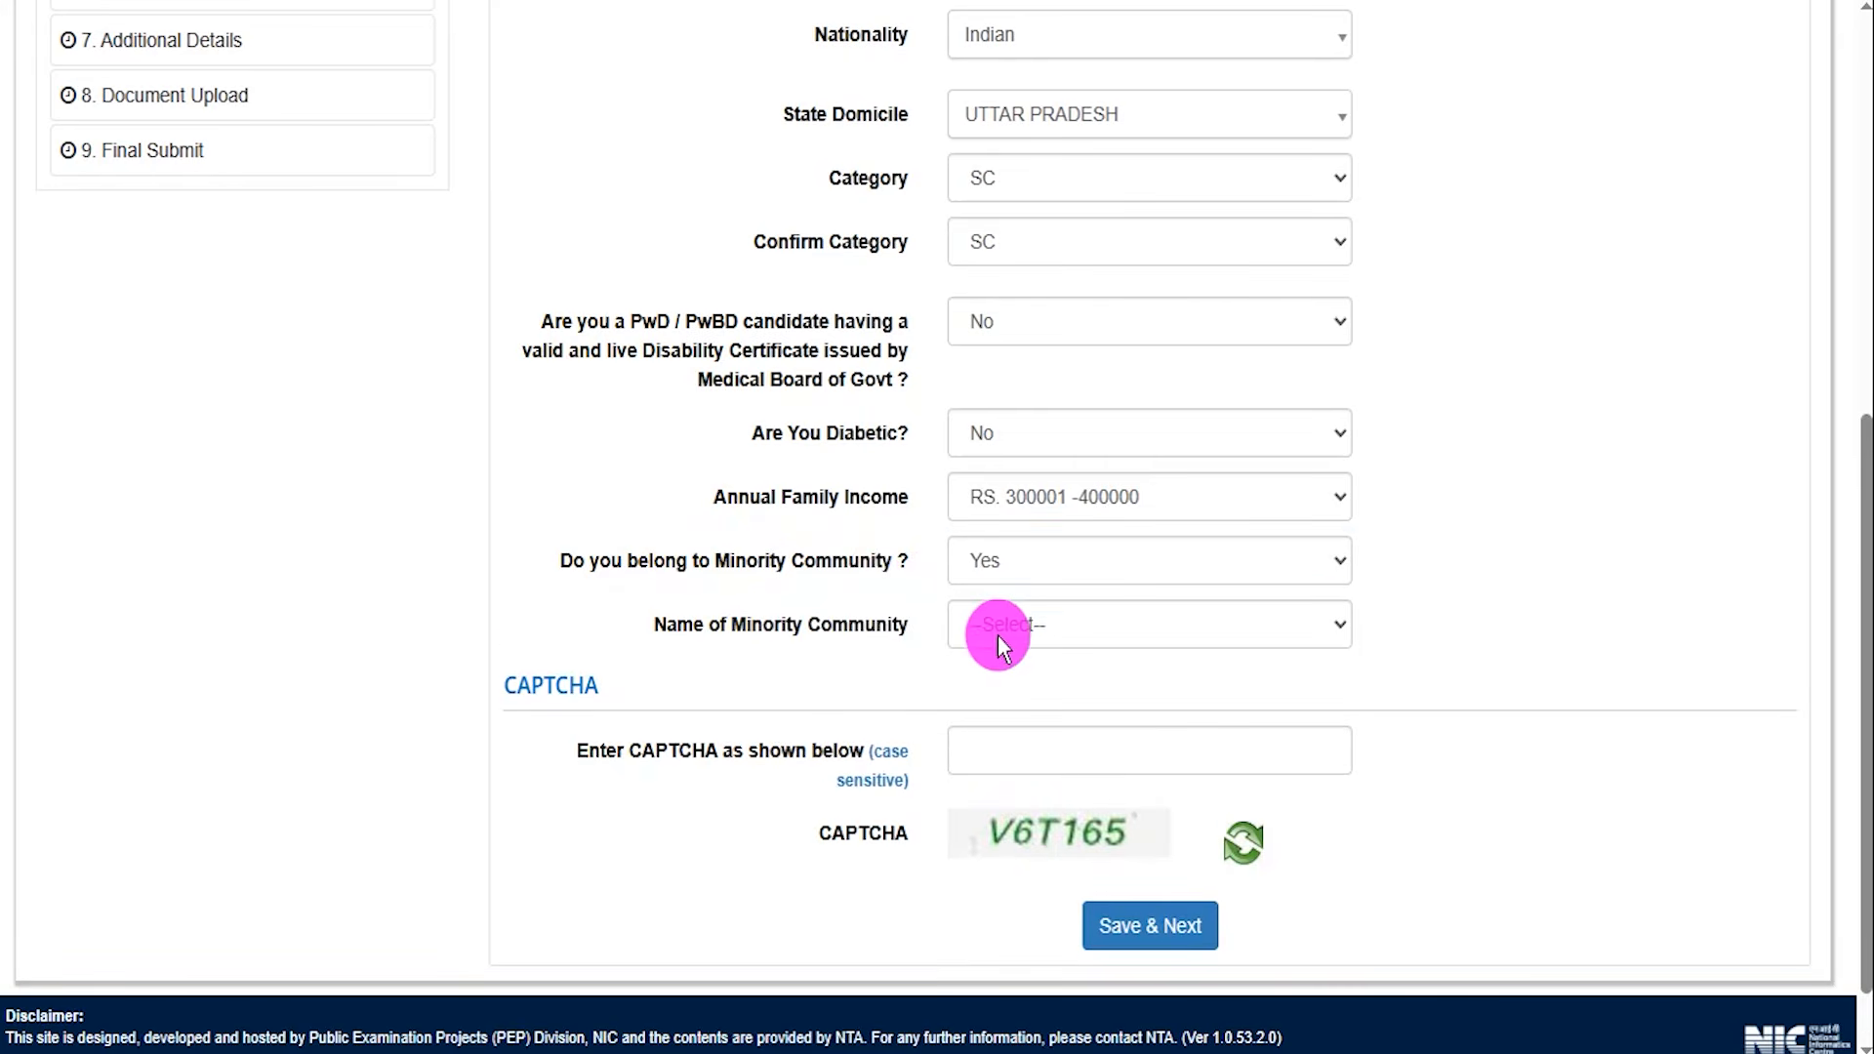
click(1021, 628)
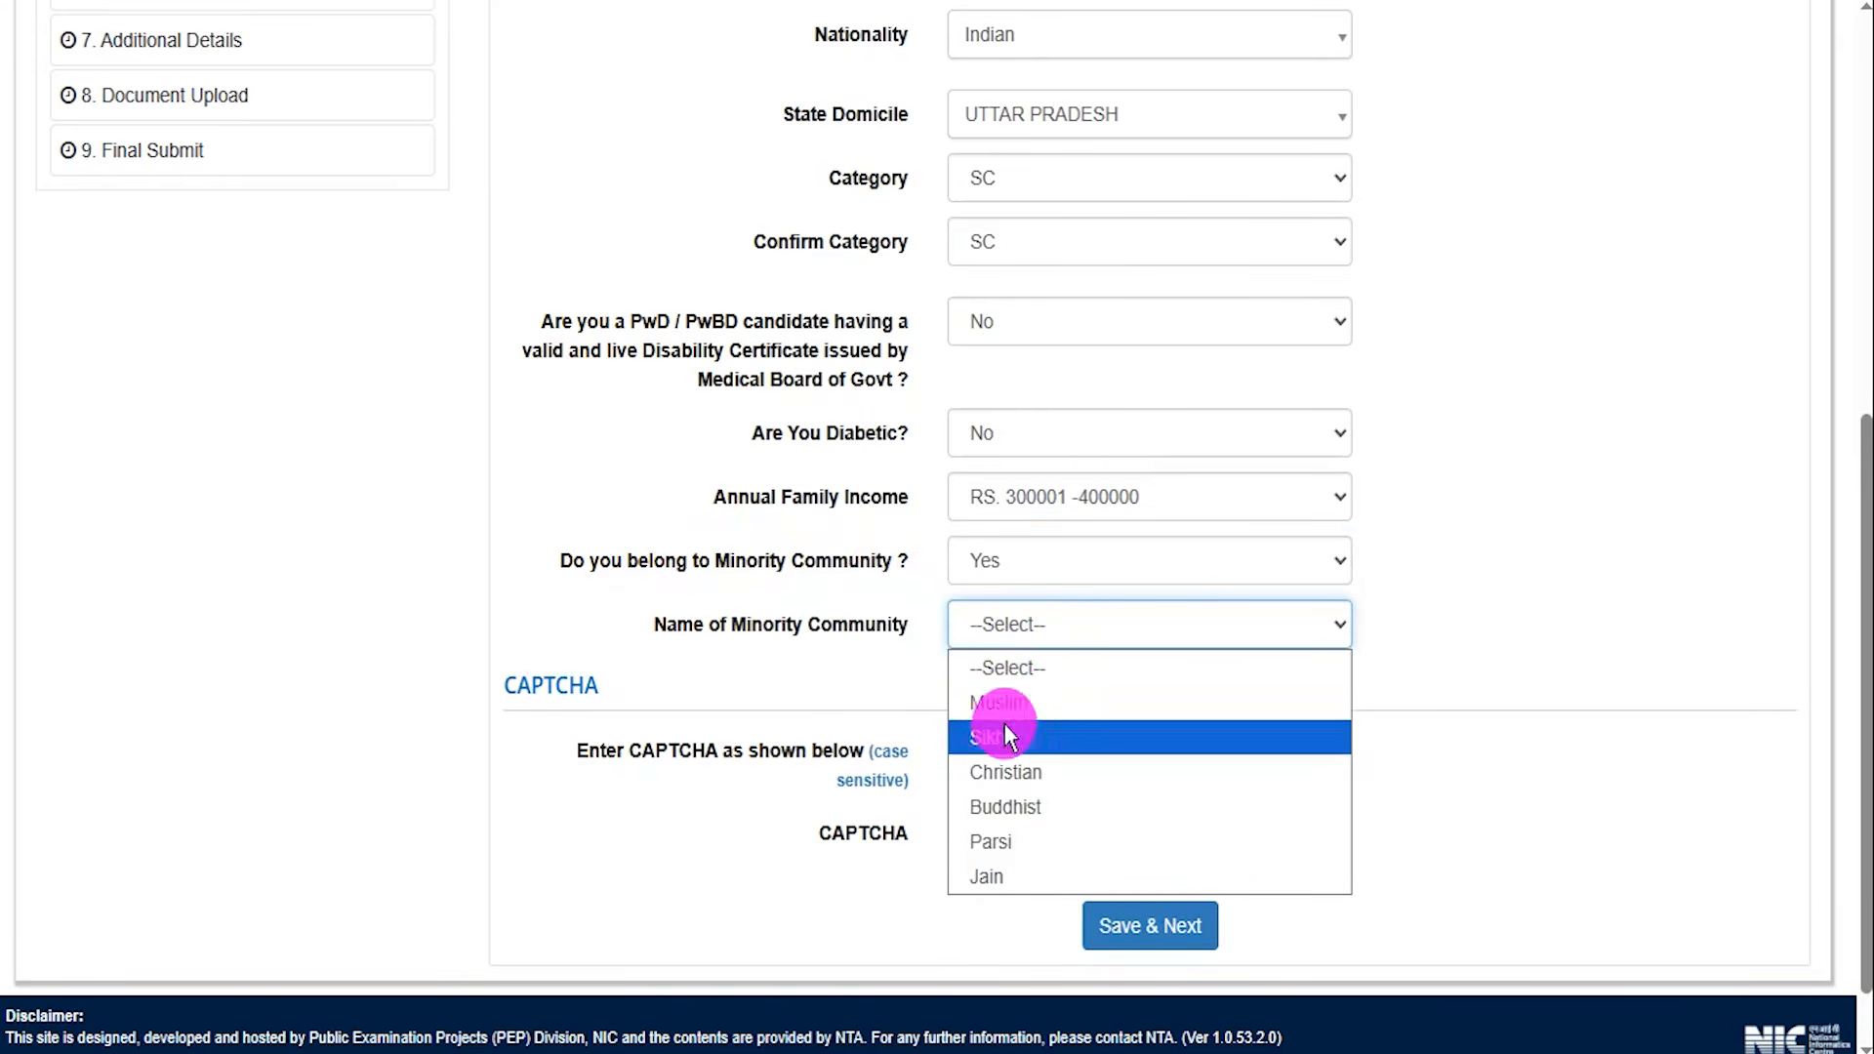
Set the Minority Community question to No and save the personal details.
click(1015, 564)
click(997, 672)
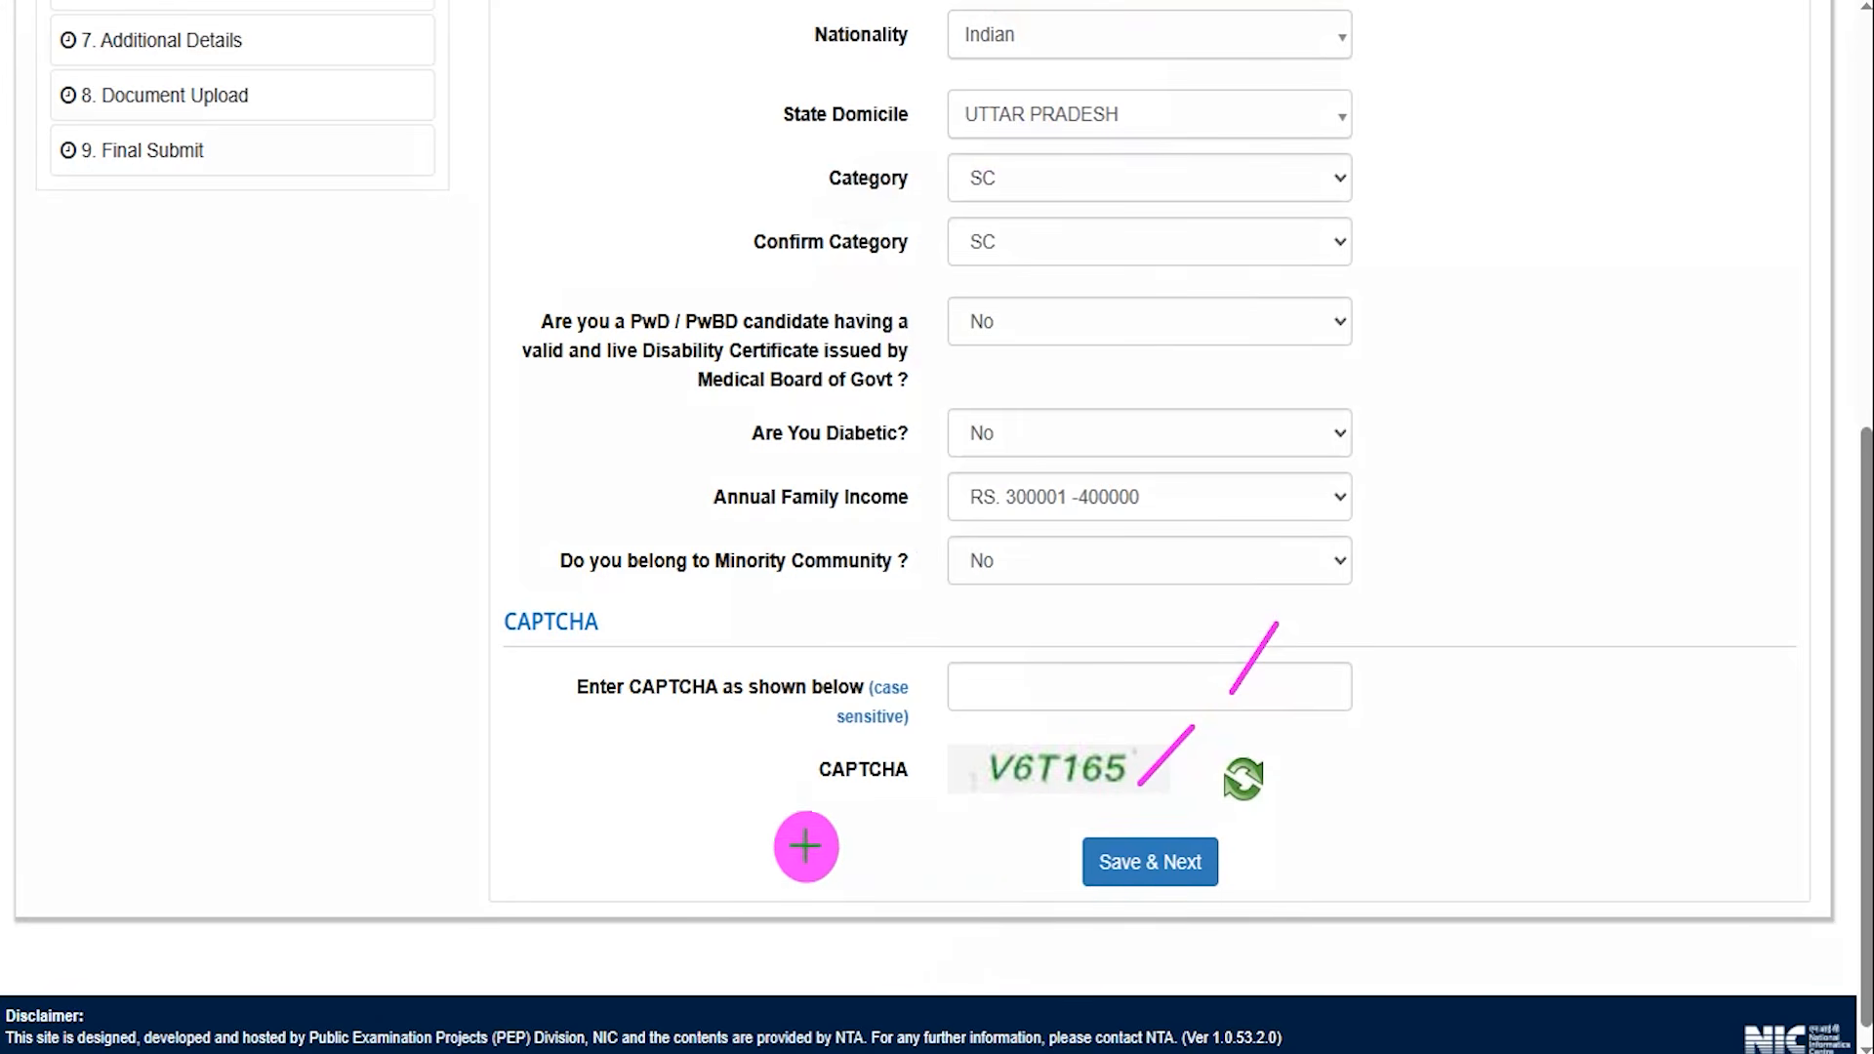
click(1086, 862)
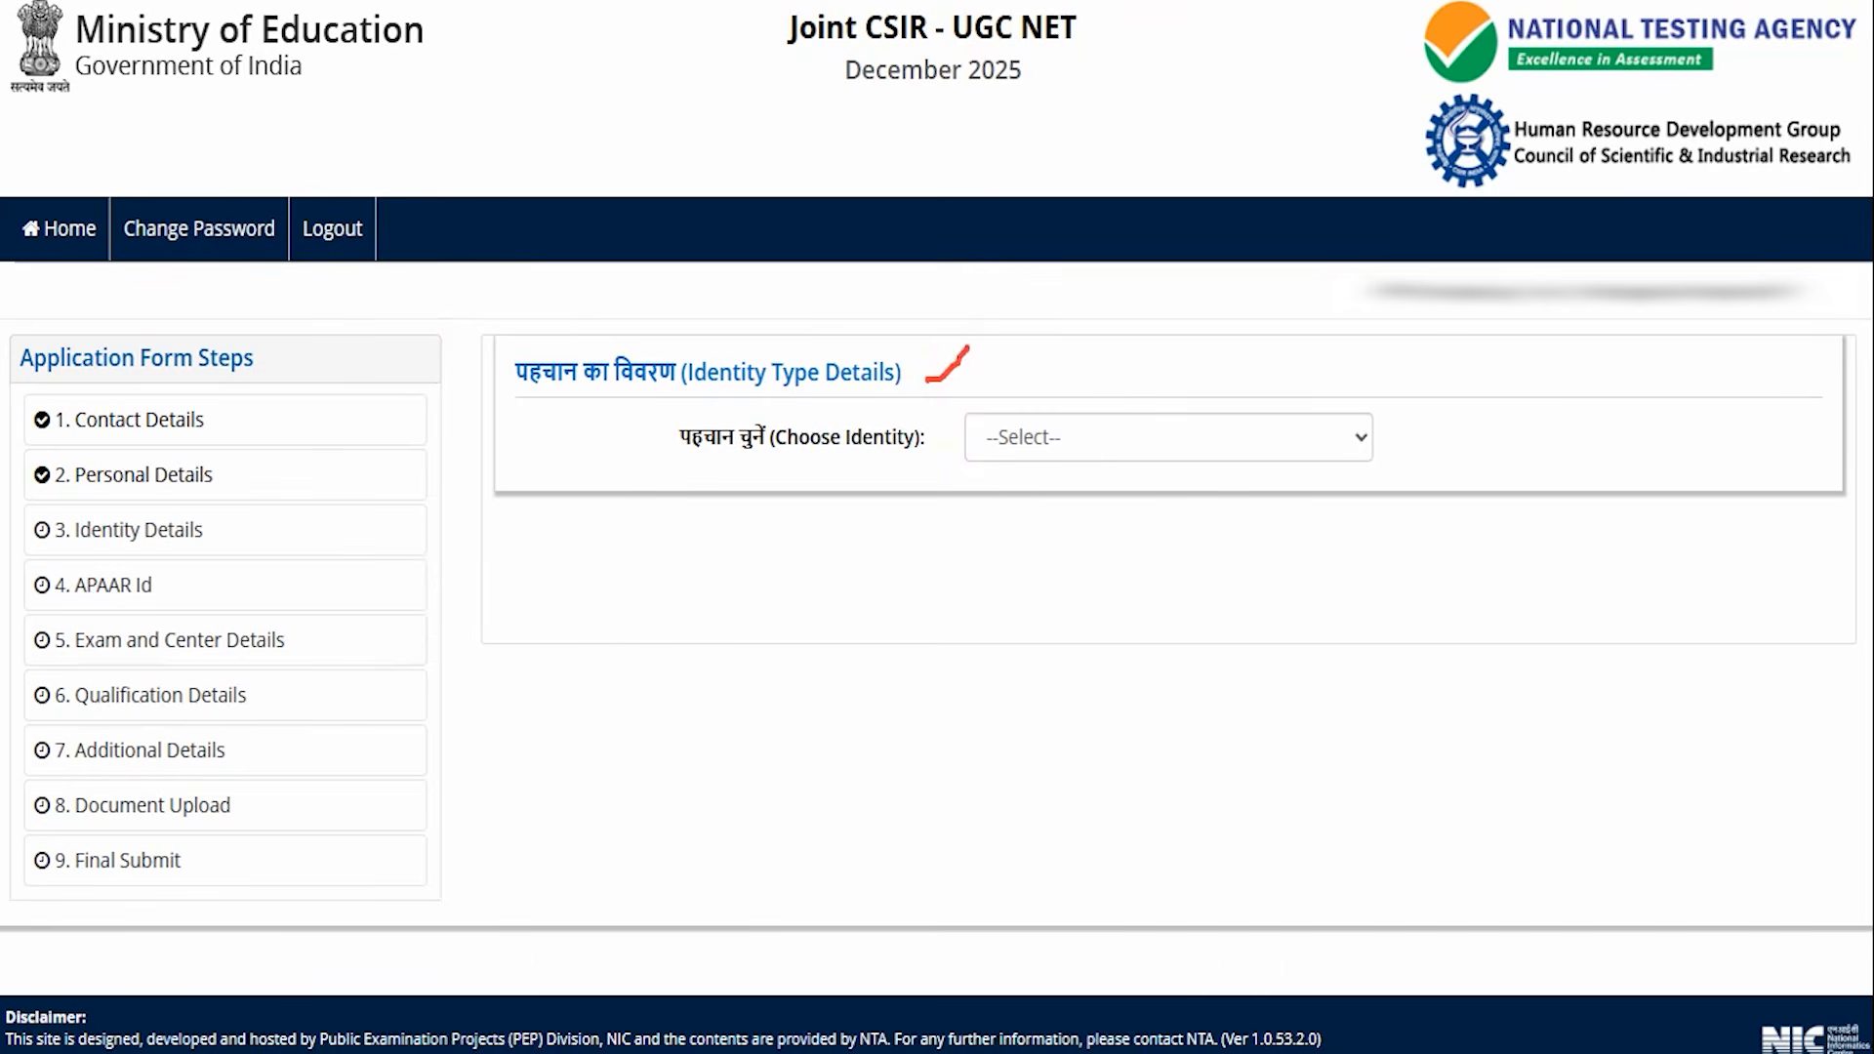
Choose Aadhaar as the identity type and agree to the Aadhaar consent declaration.
click(1124, 444)
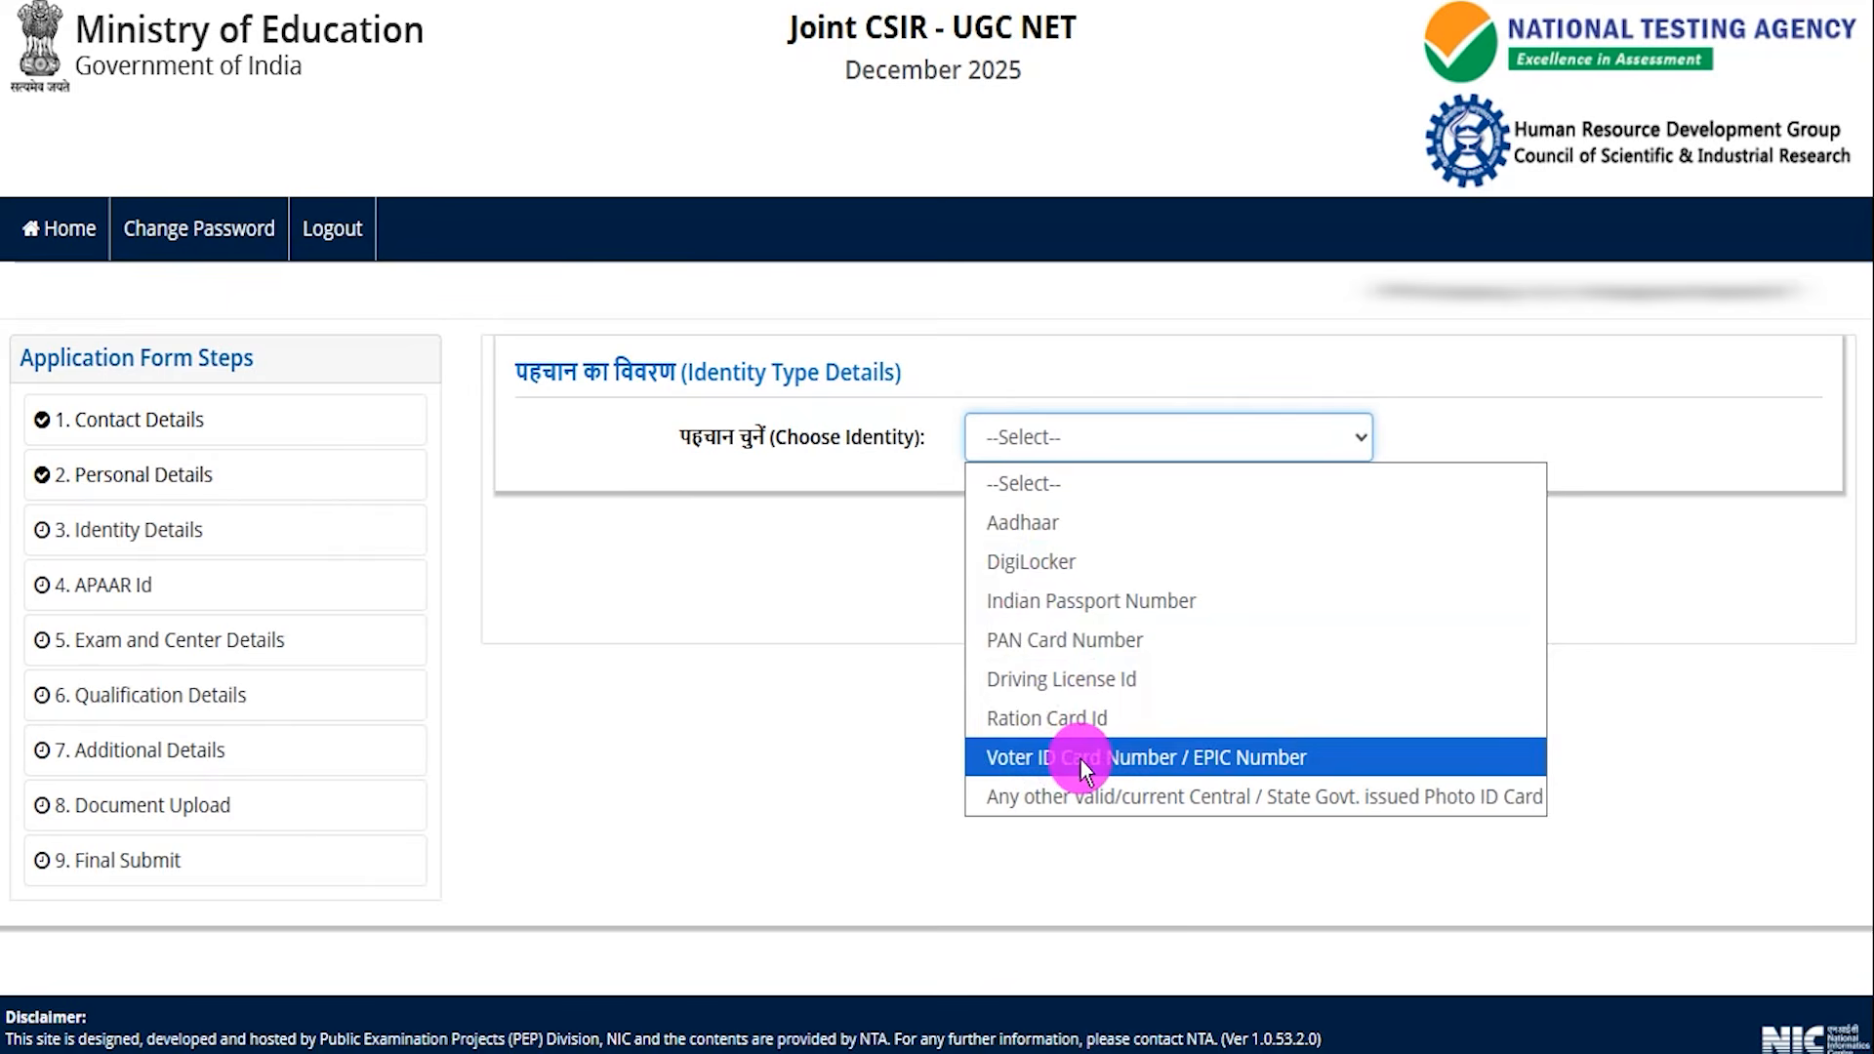
click(1056, 525)
scroll(598, 377, down, 4)
click(573, 295)
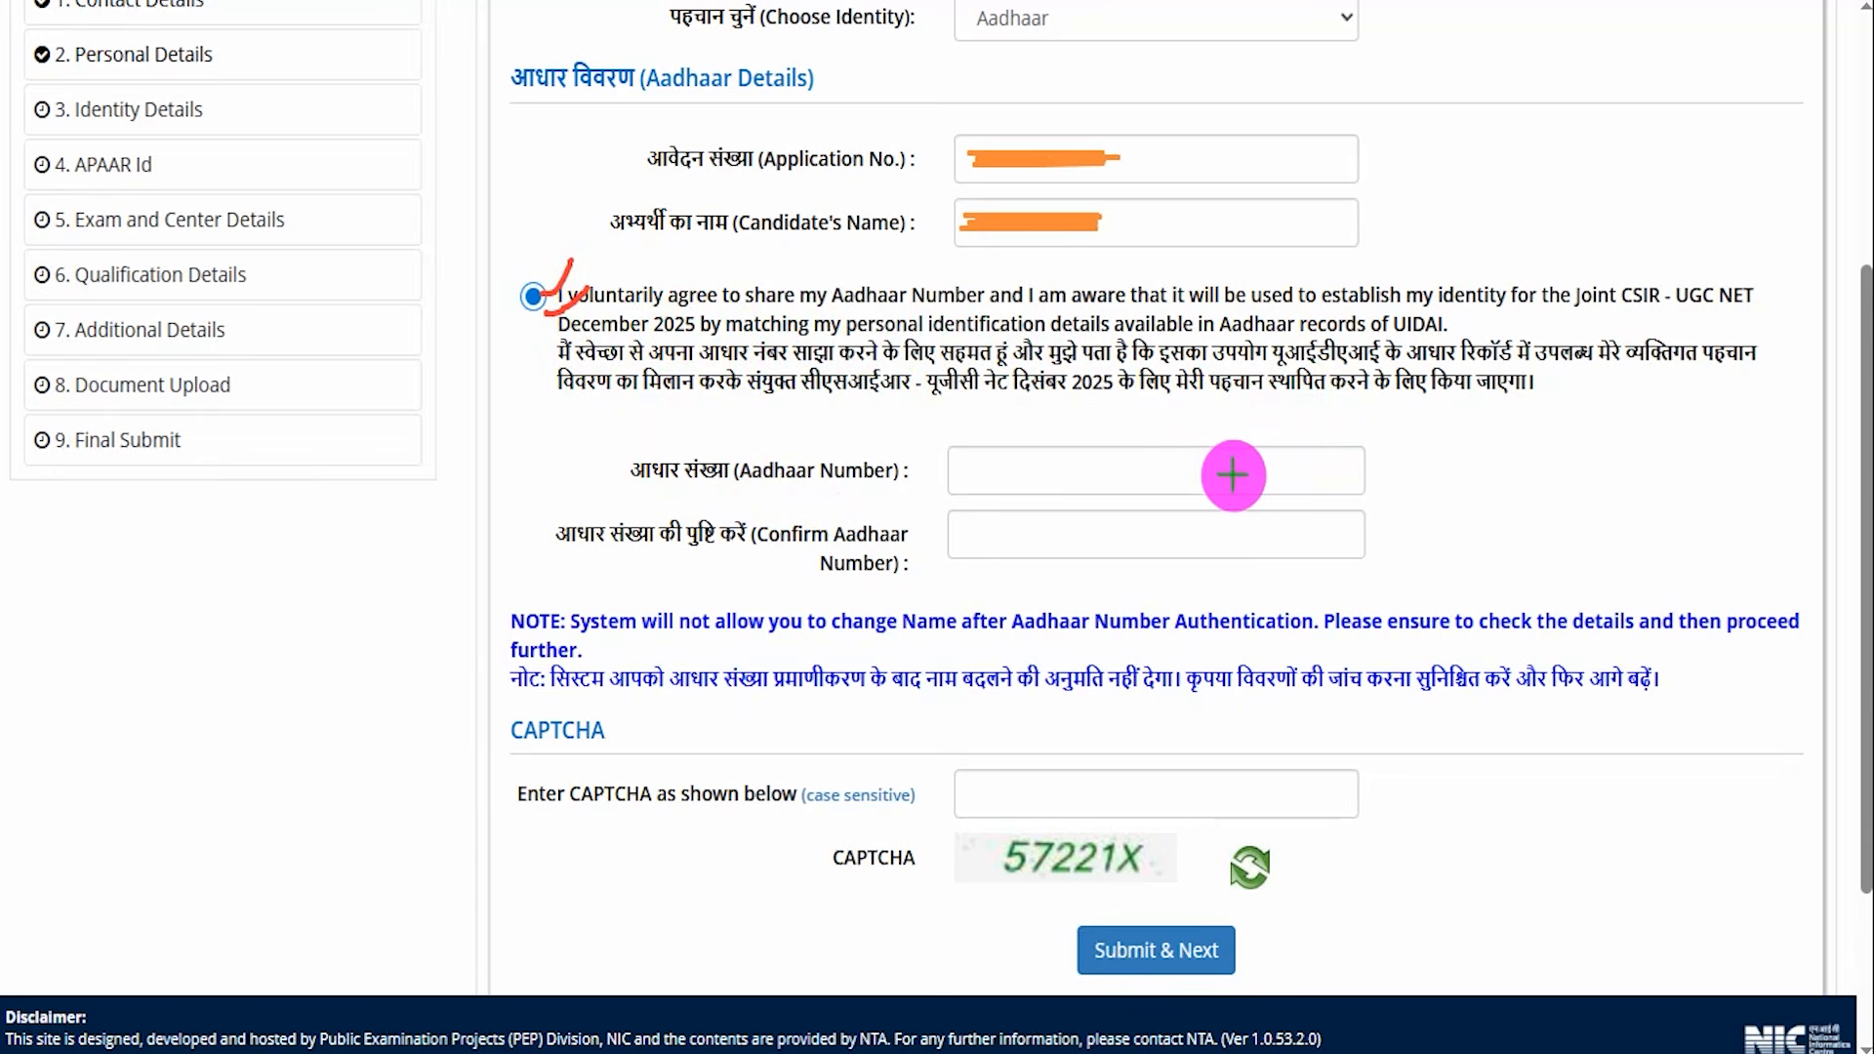
Submit the Aadhaar identity details.
drag(1227, 471, 1267, 436)
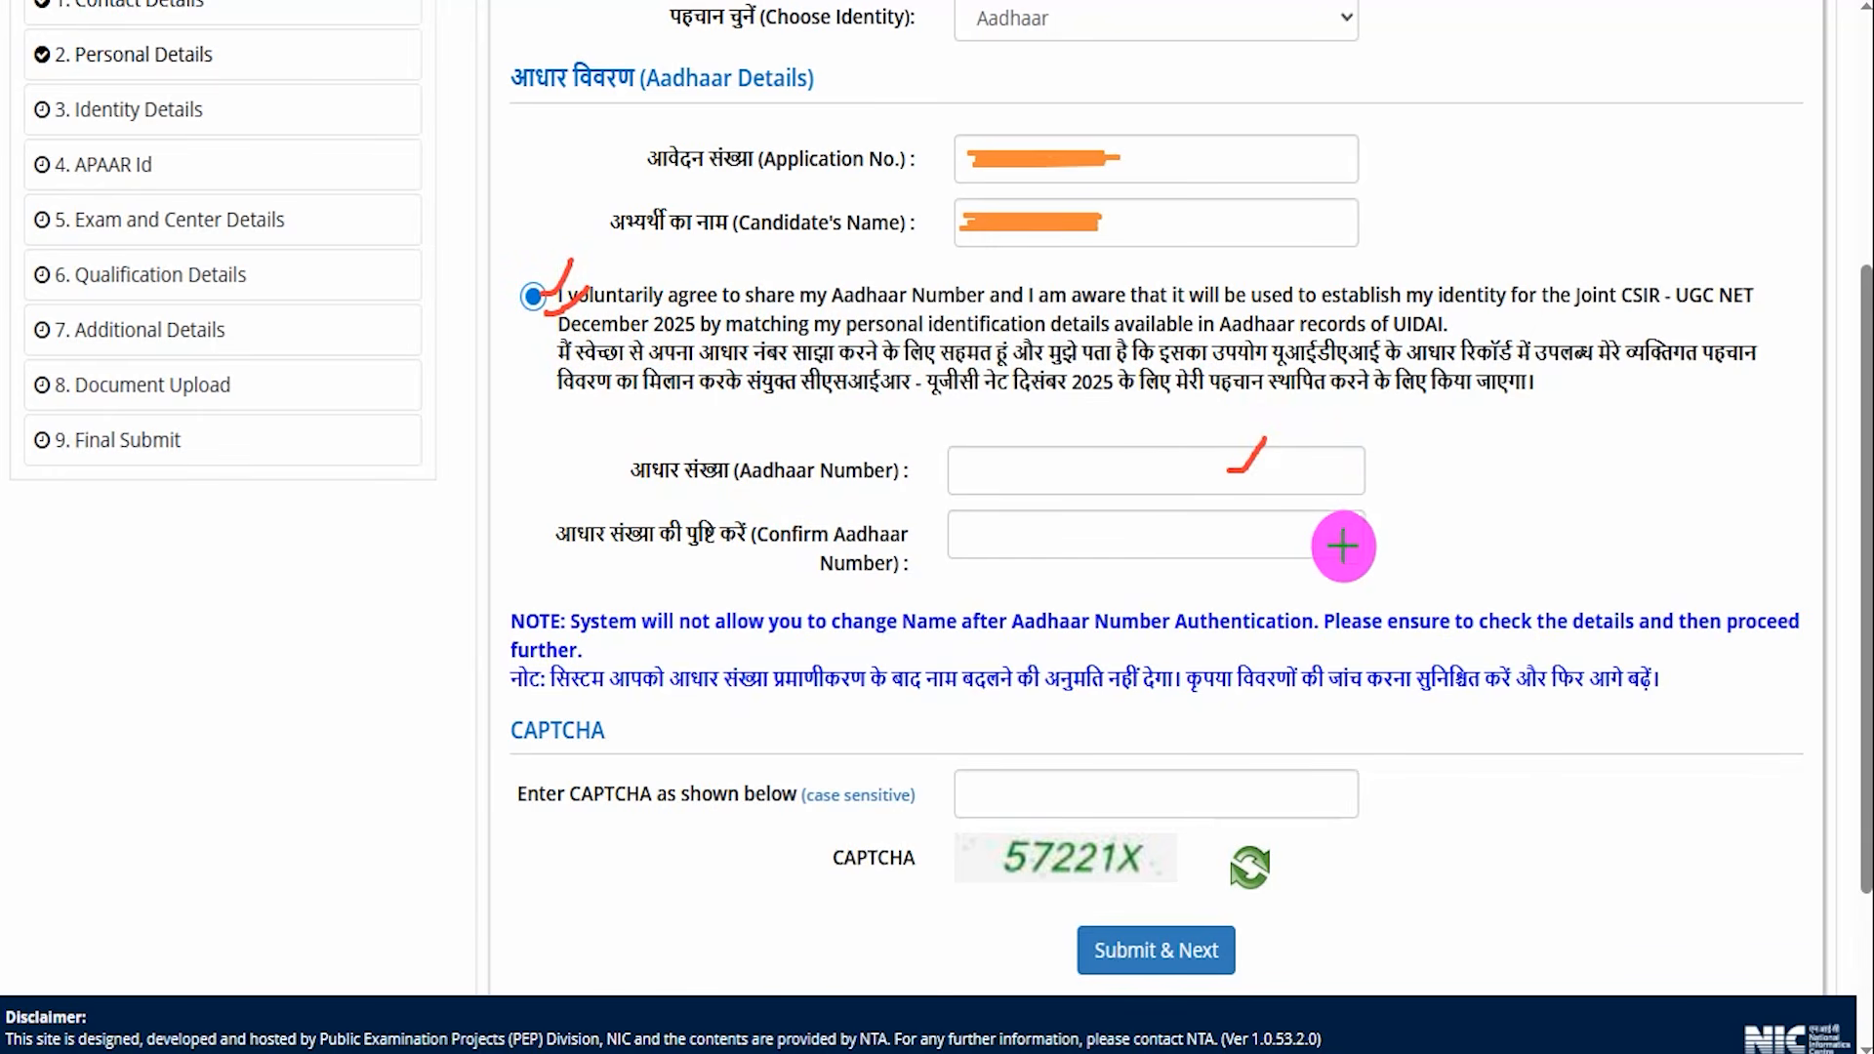
drag(1350, 549, 1399, 484)
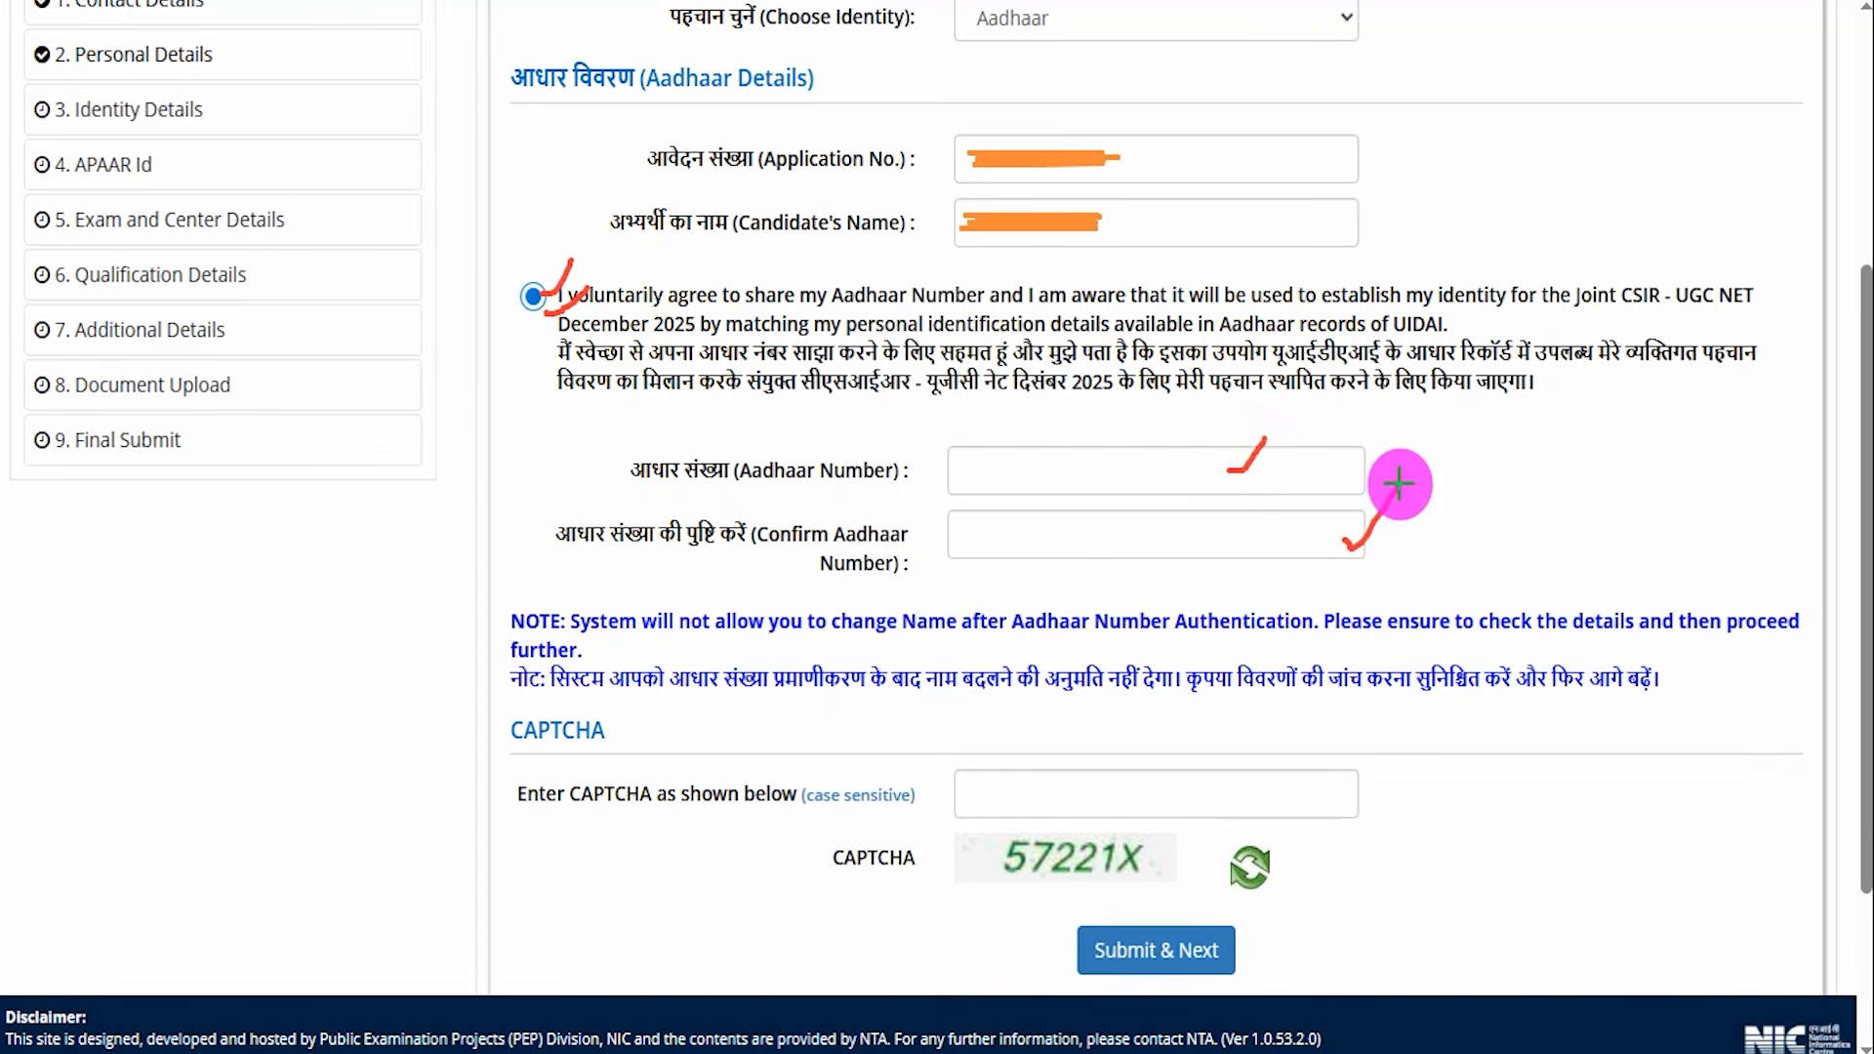
drag(1153, 863, 1191, 837)
drag(1301, 800, 1345, 722)
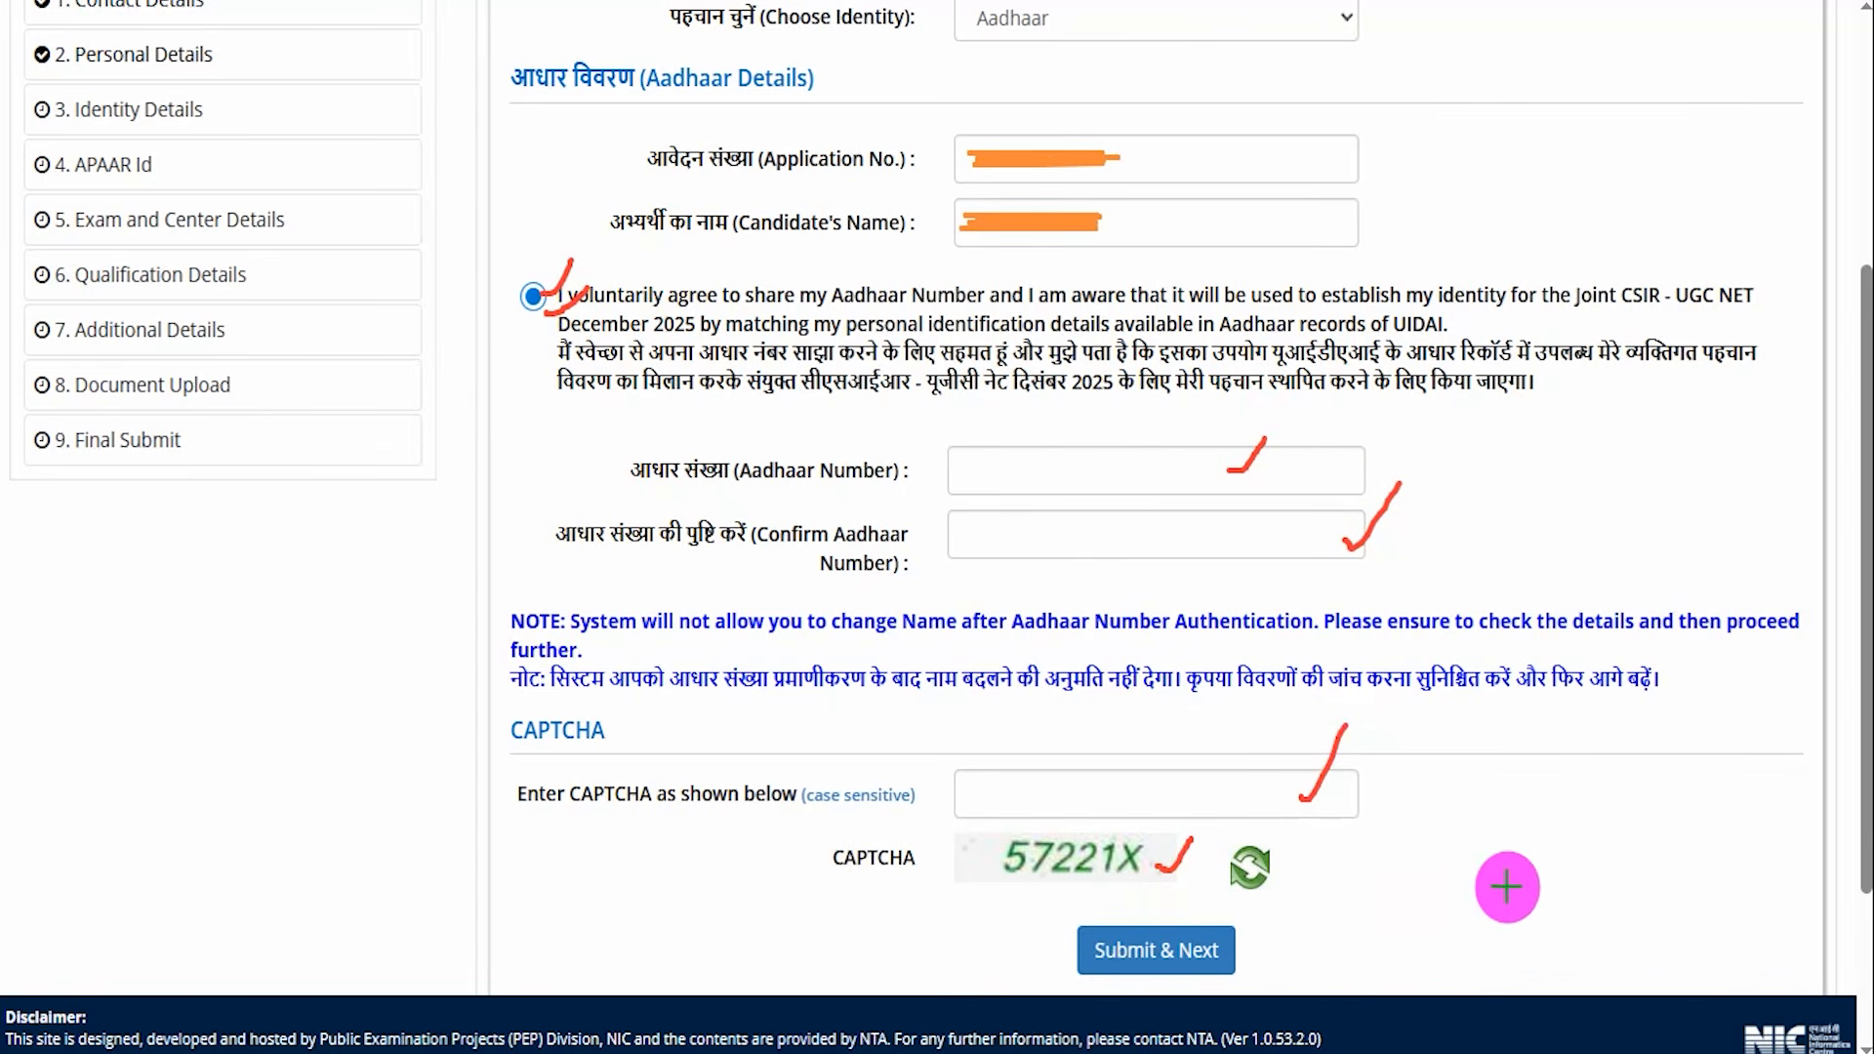
drag(1572, 796, 1242, 945)
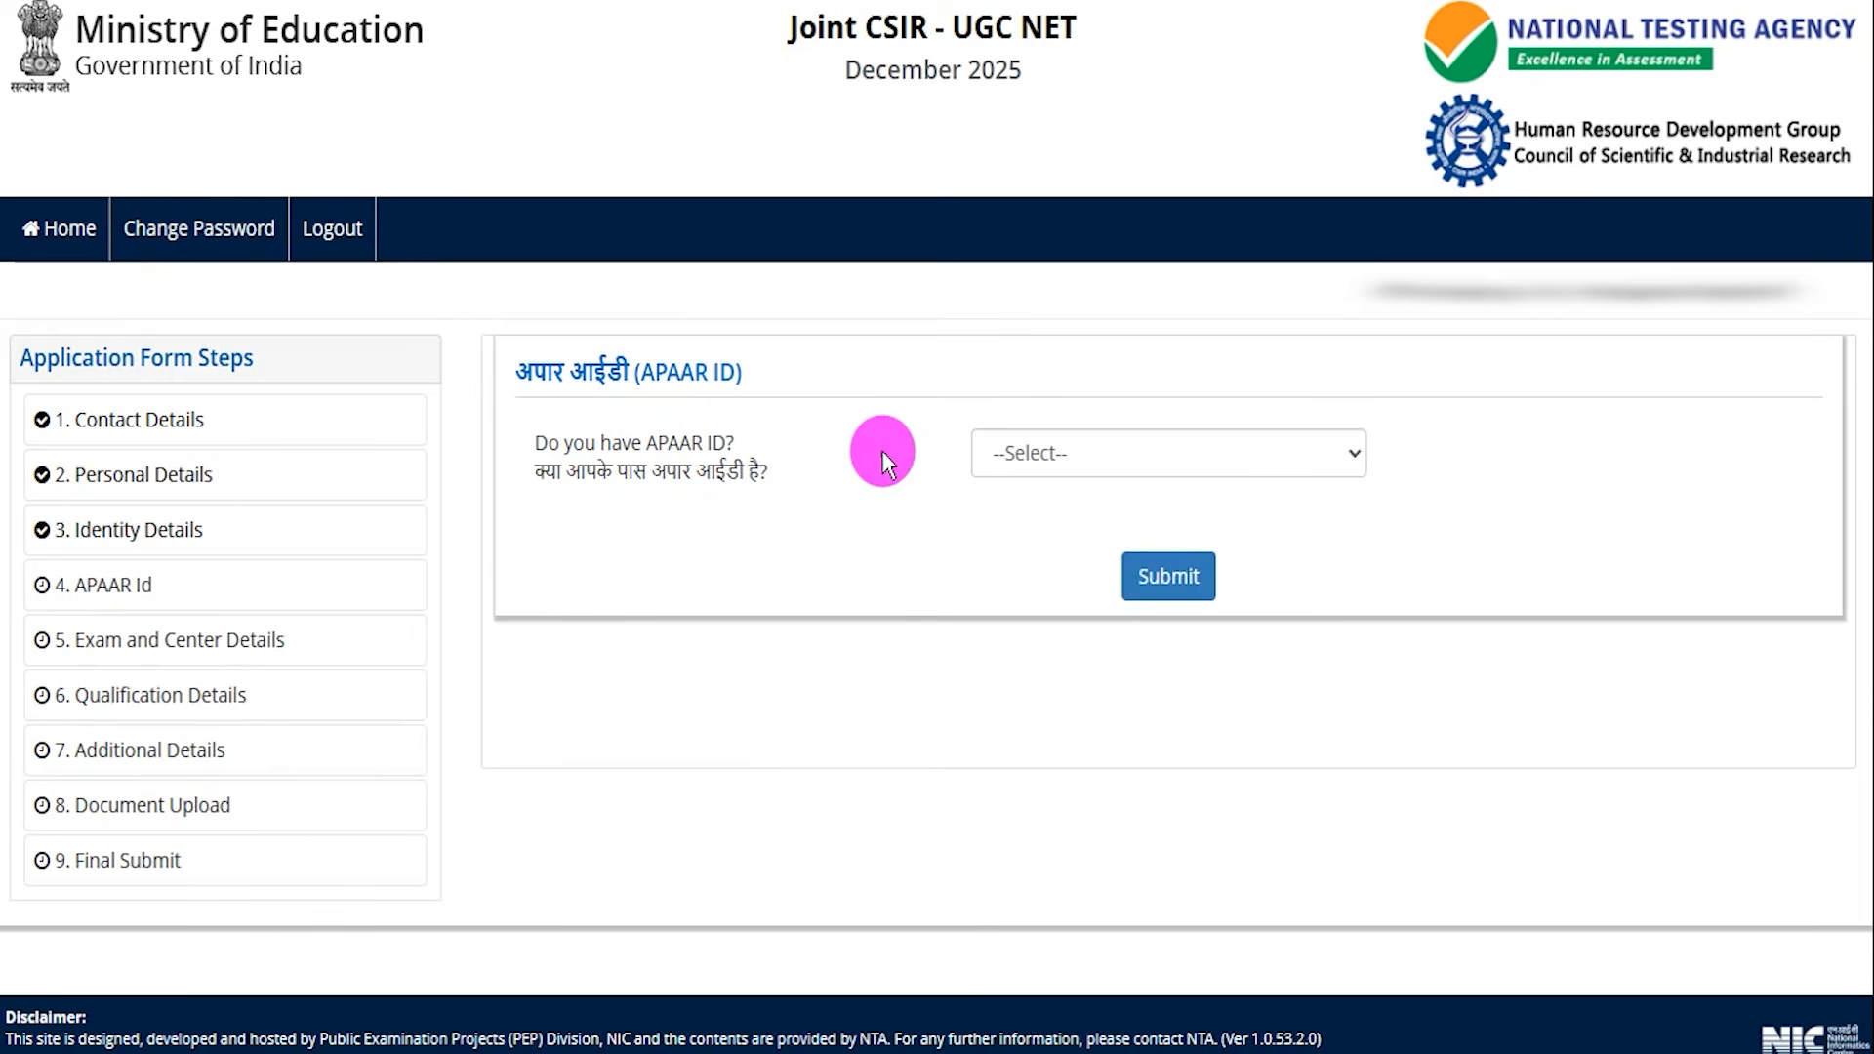
drag(642, 371, 718, 365)
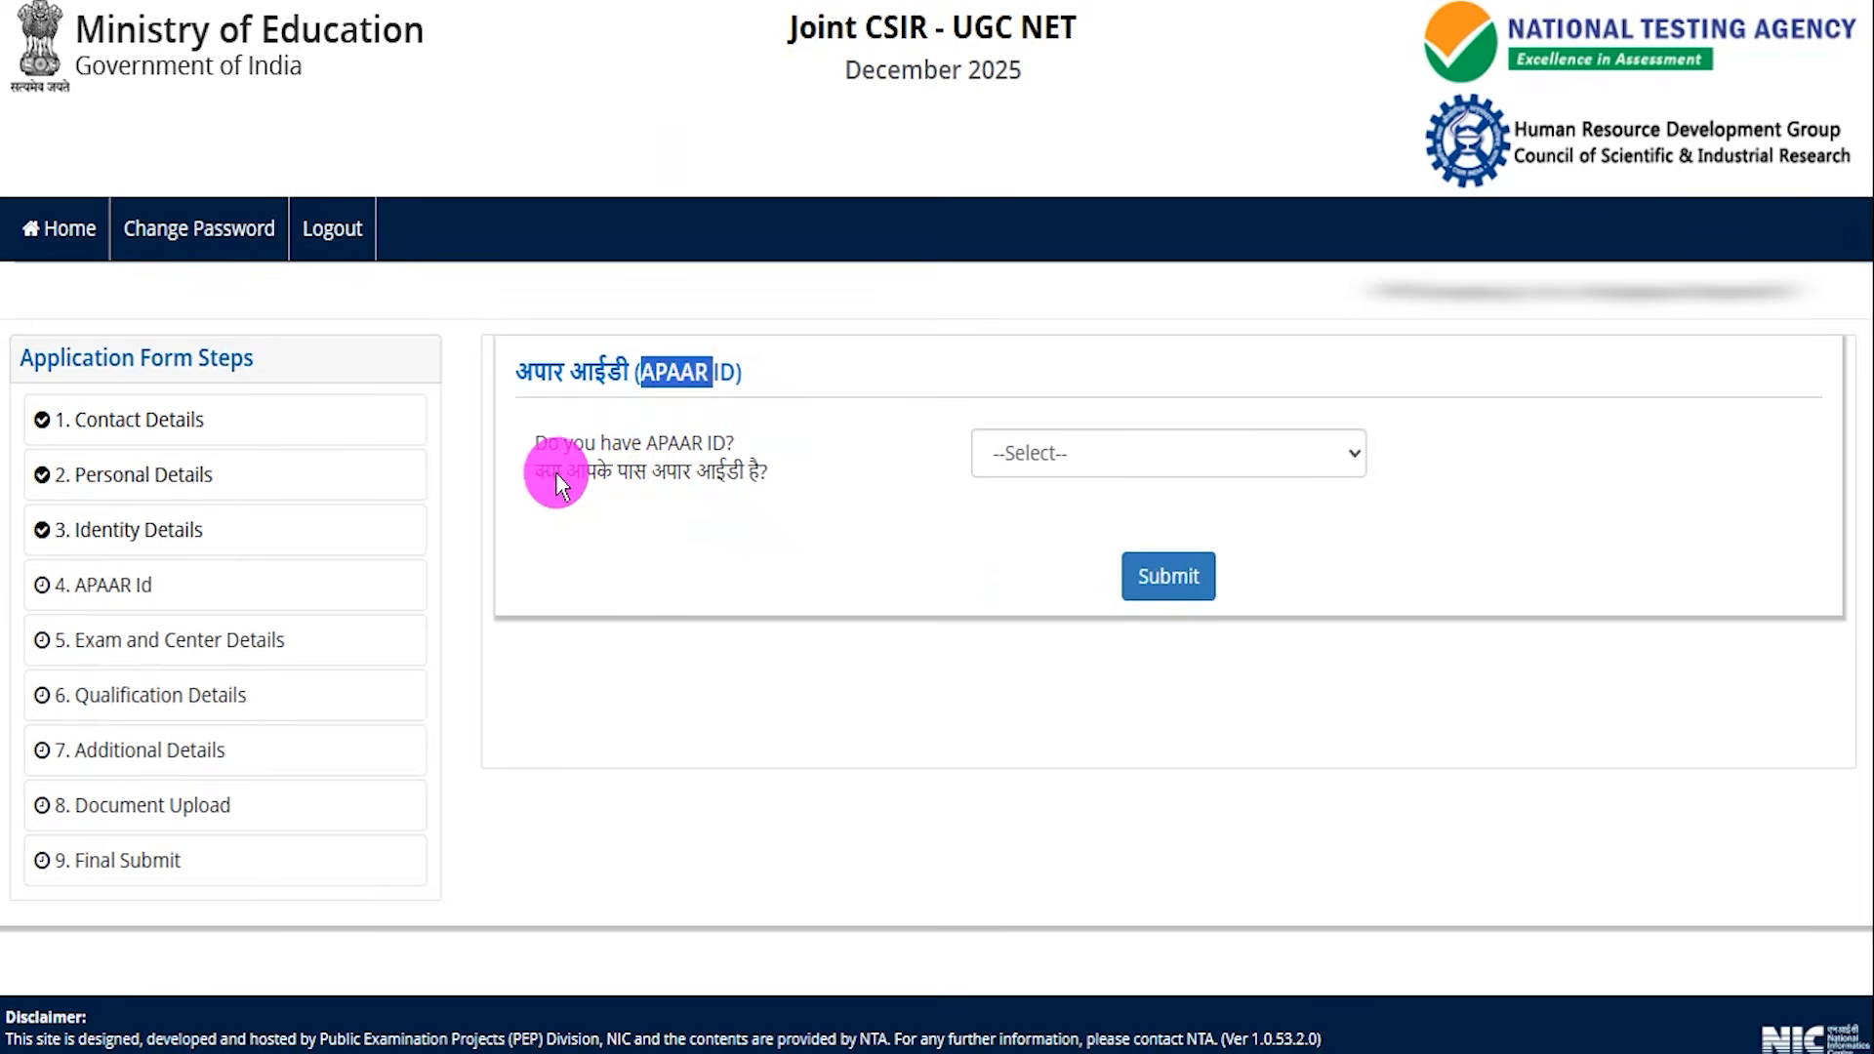
drag(559, 472, 721, 483)
click(1045, 463)
click(1026, 533)
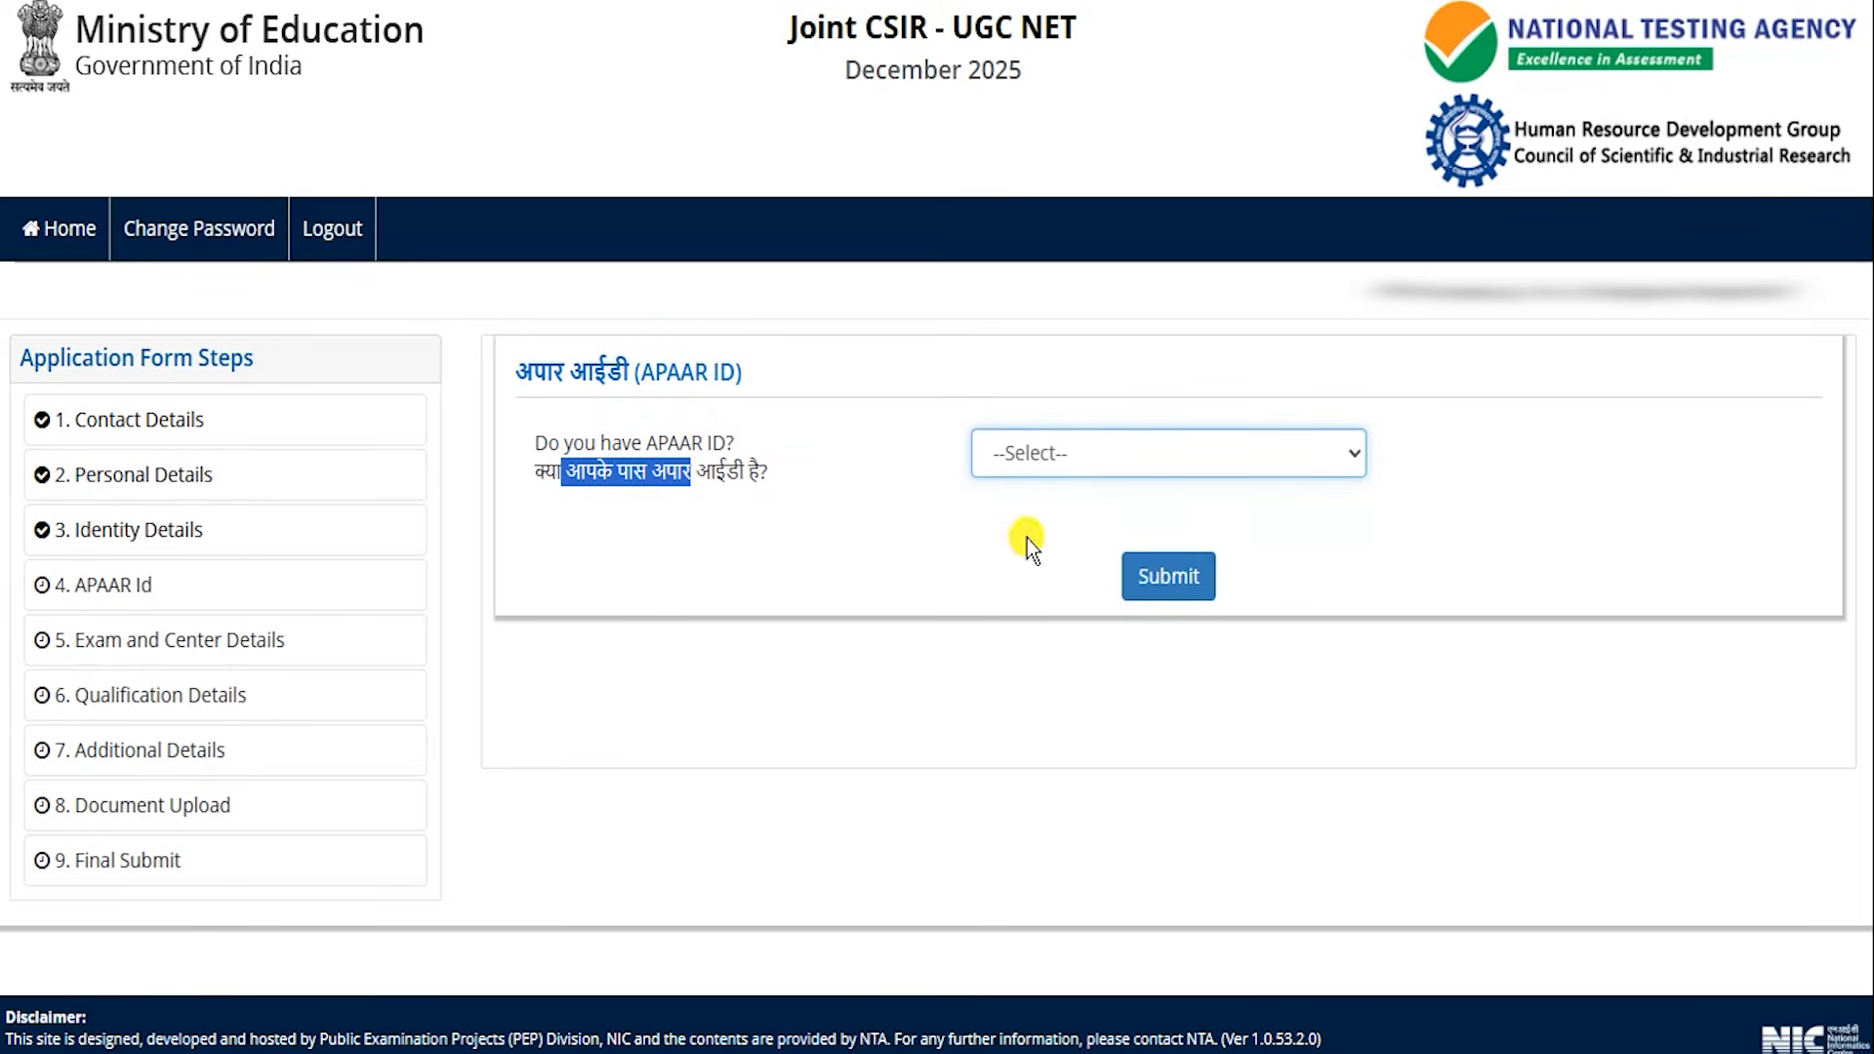
click(1160, 589)
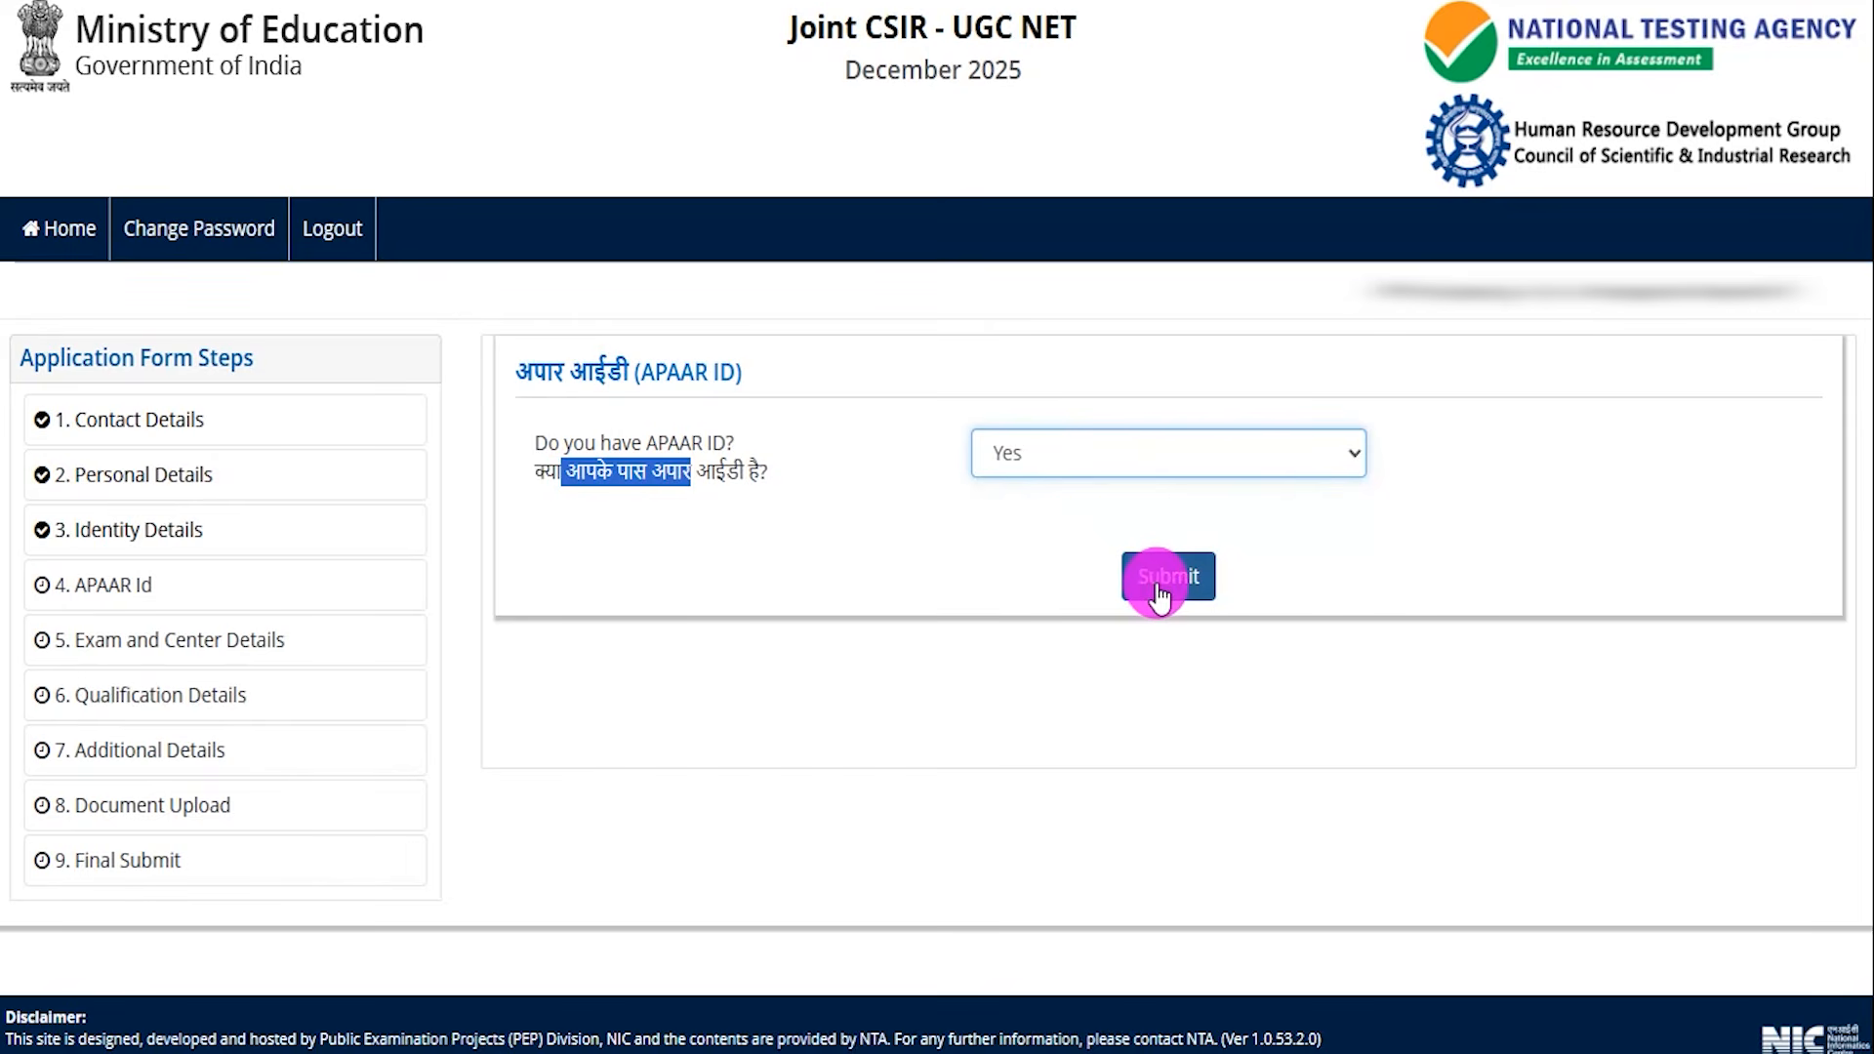
Answer No to having an APAAR ID and submit the APAAR page.
click(1062, 455)
click(1024, 574)
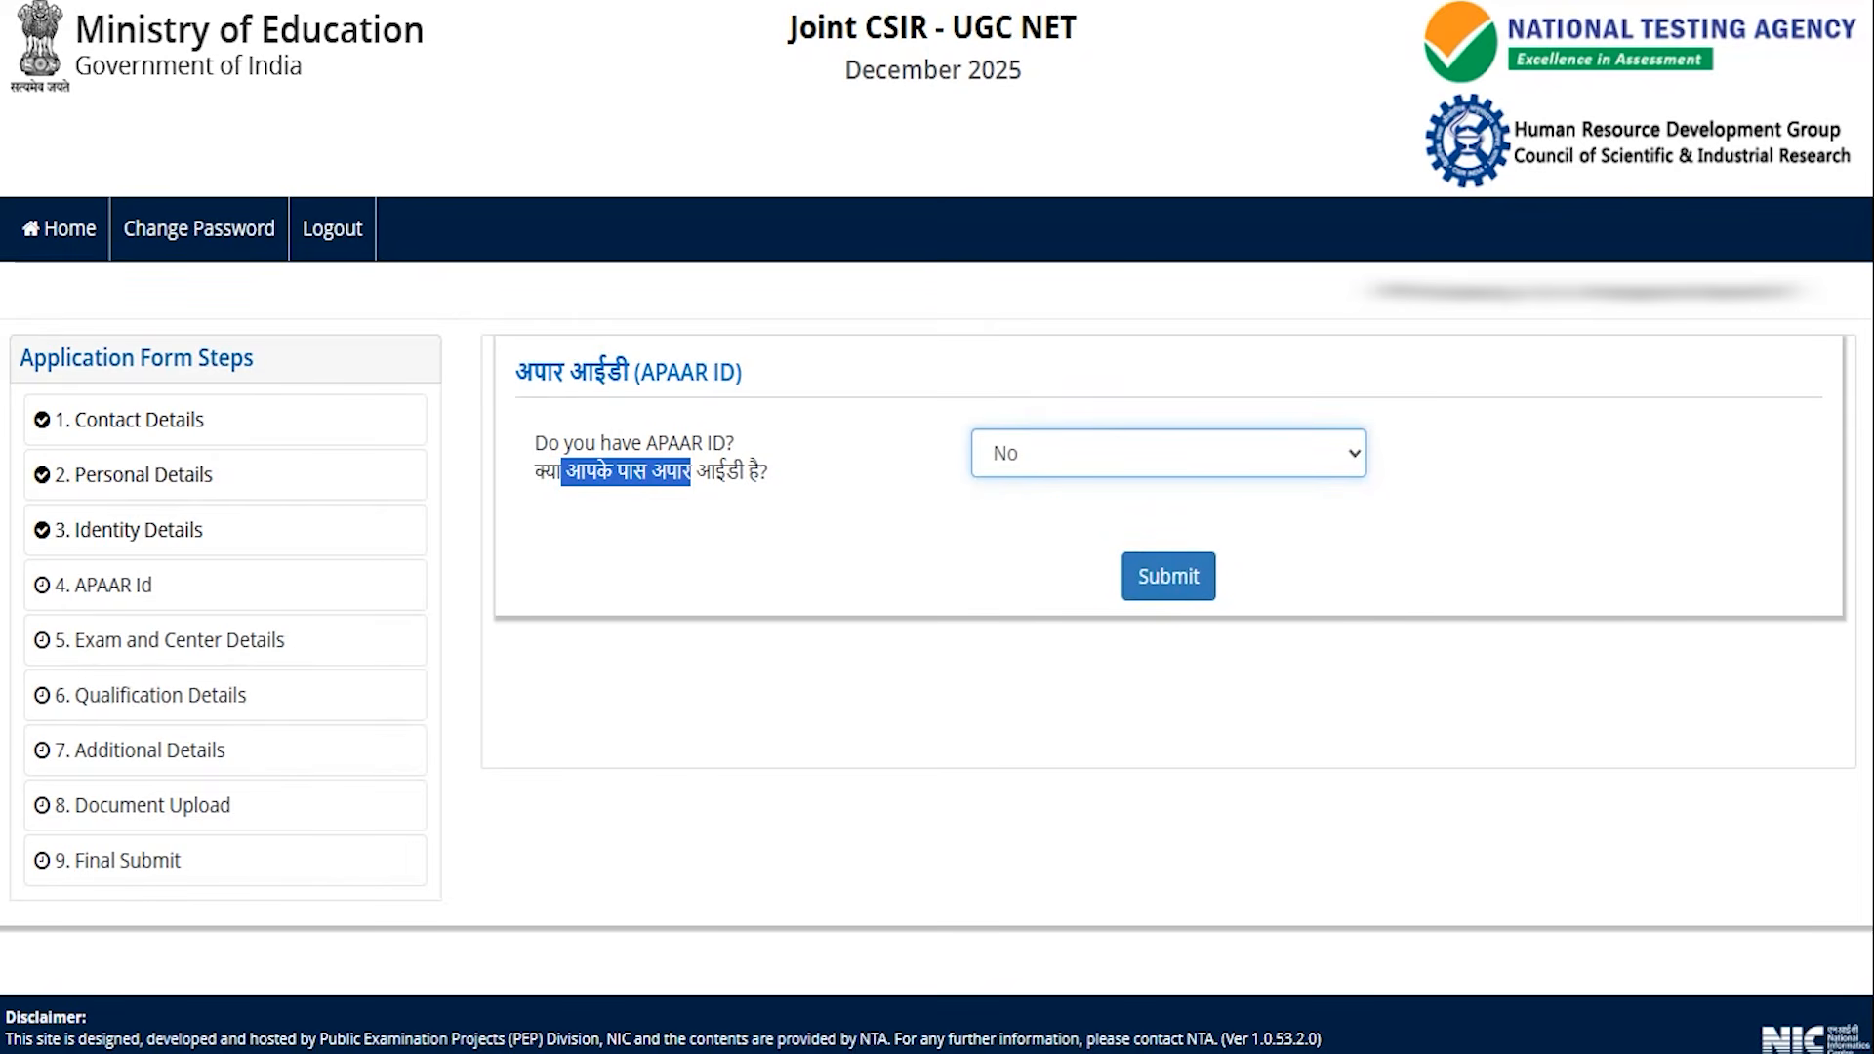
drag(1590, 496, 1230, 576)
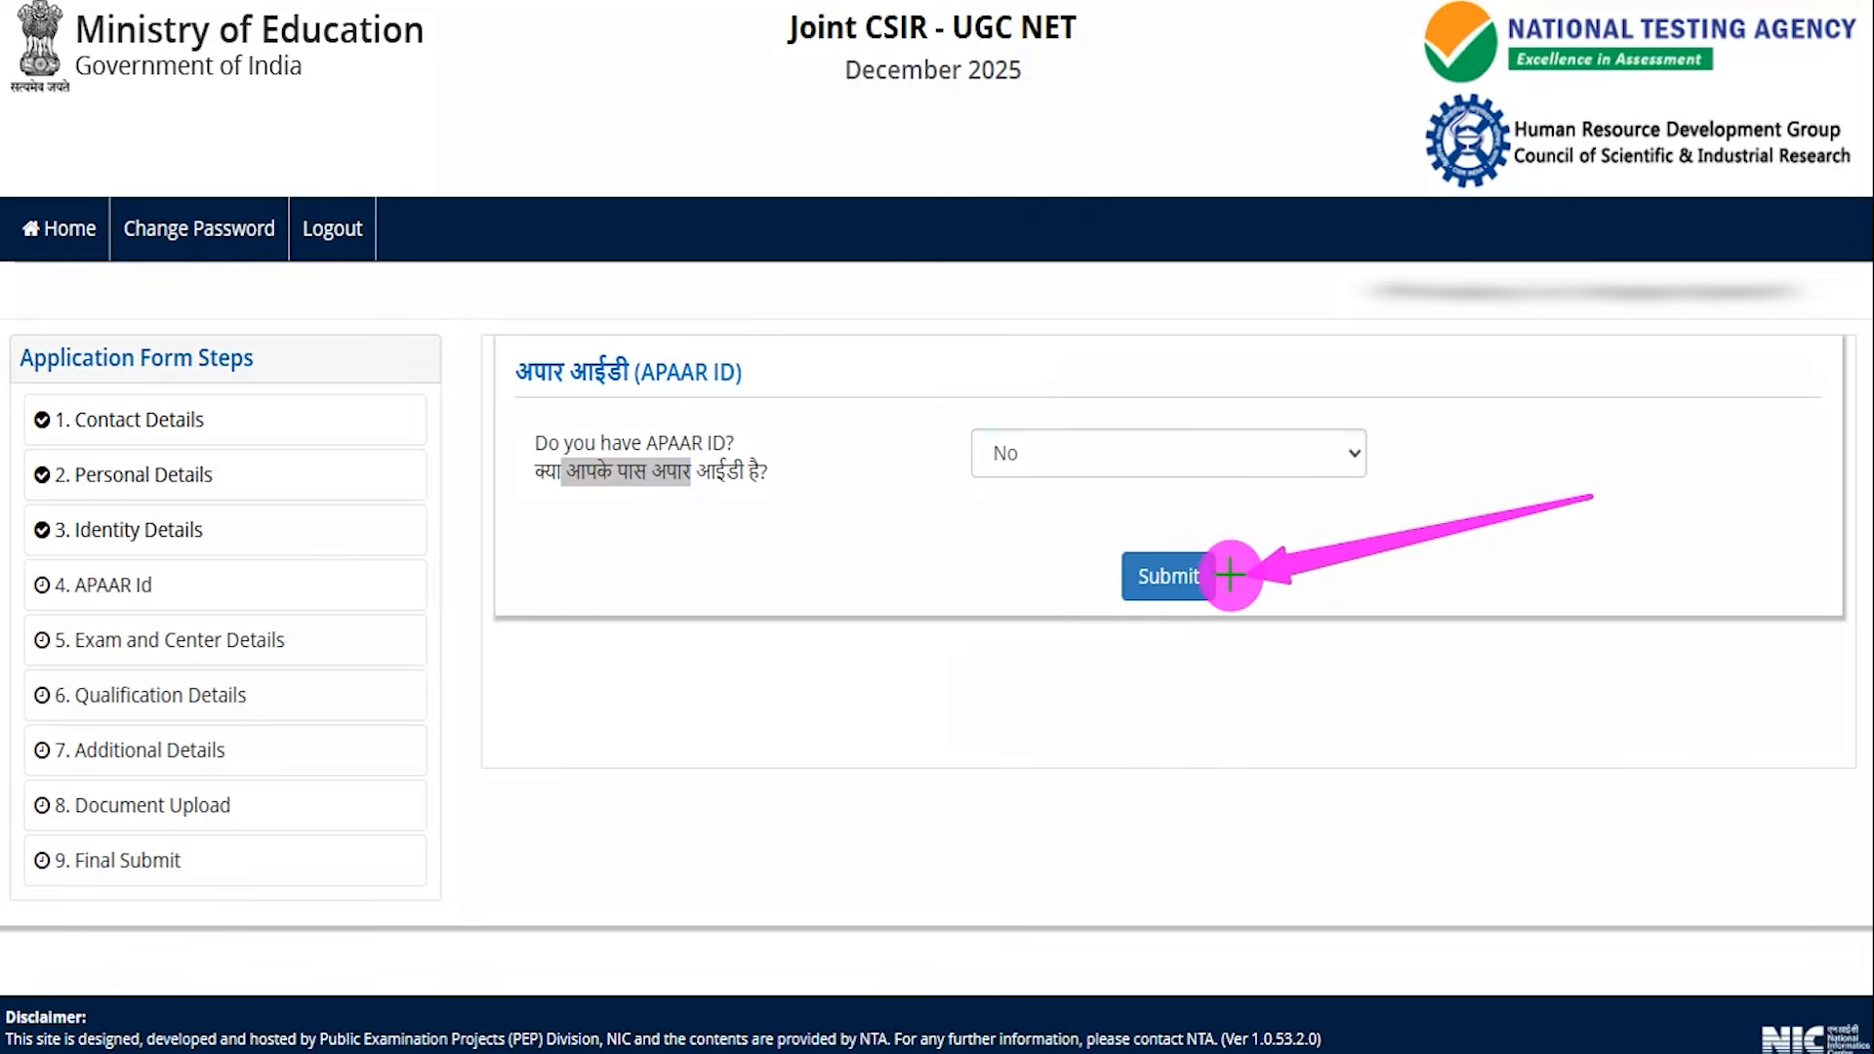
click(1171, 576)
Apply on the basis of the Four Year under Graduate Programme with Life Sciences as the NET subject.
drag(422, 315, 502, 239)
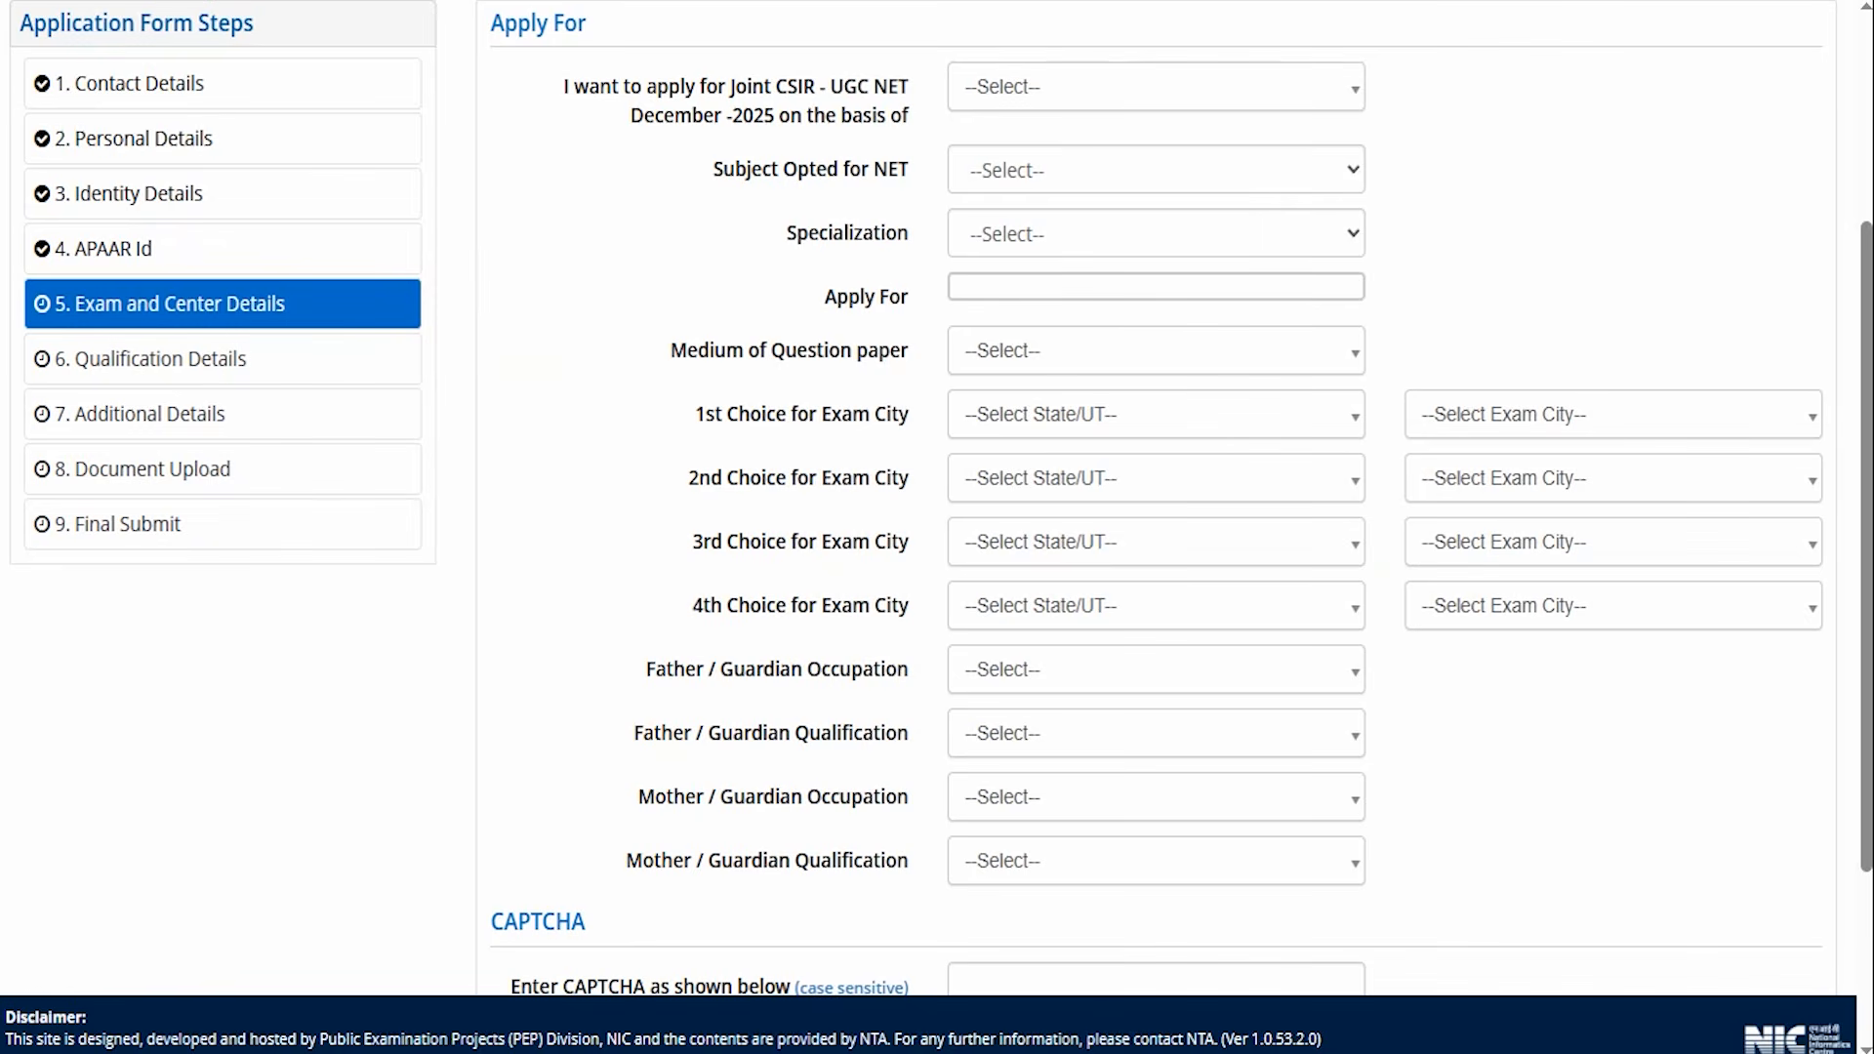
click(1132, 94)
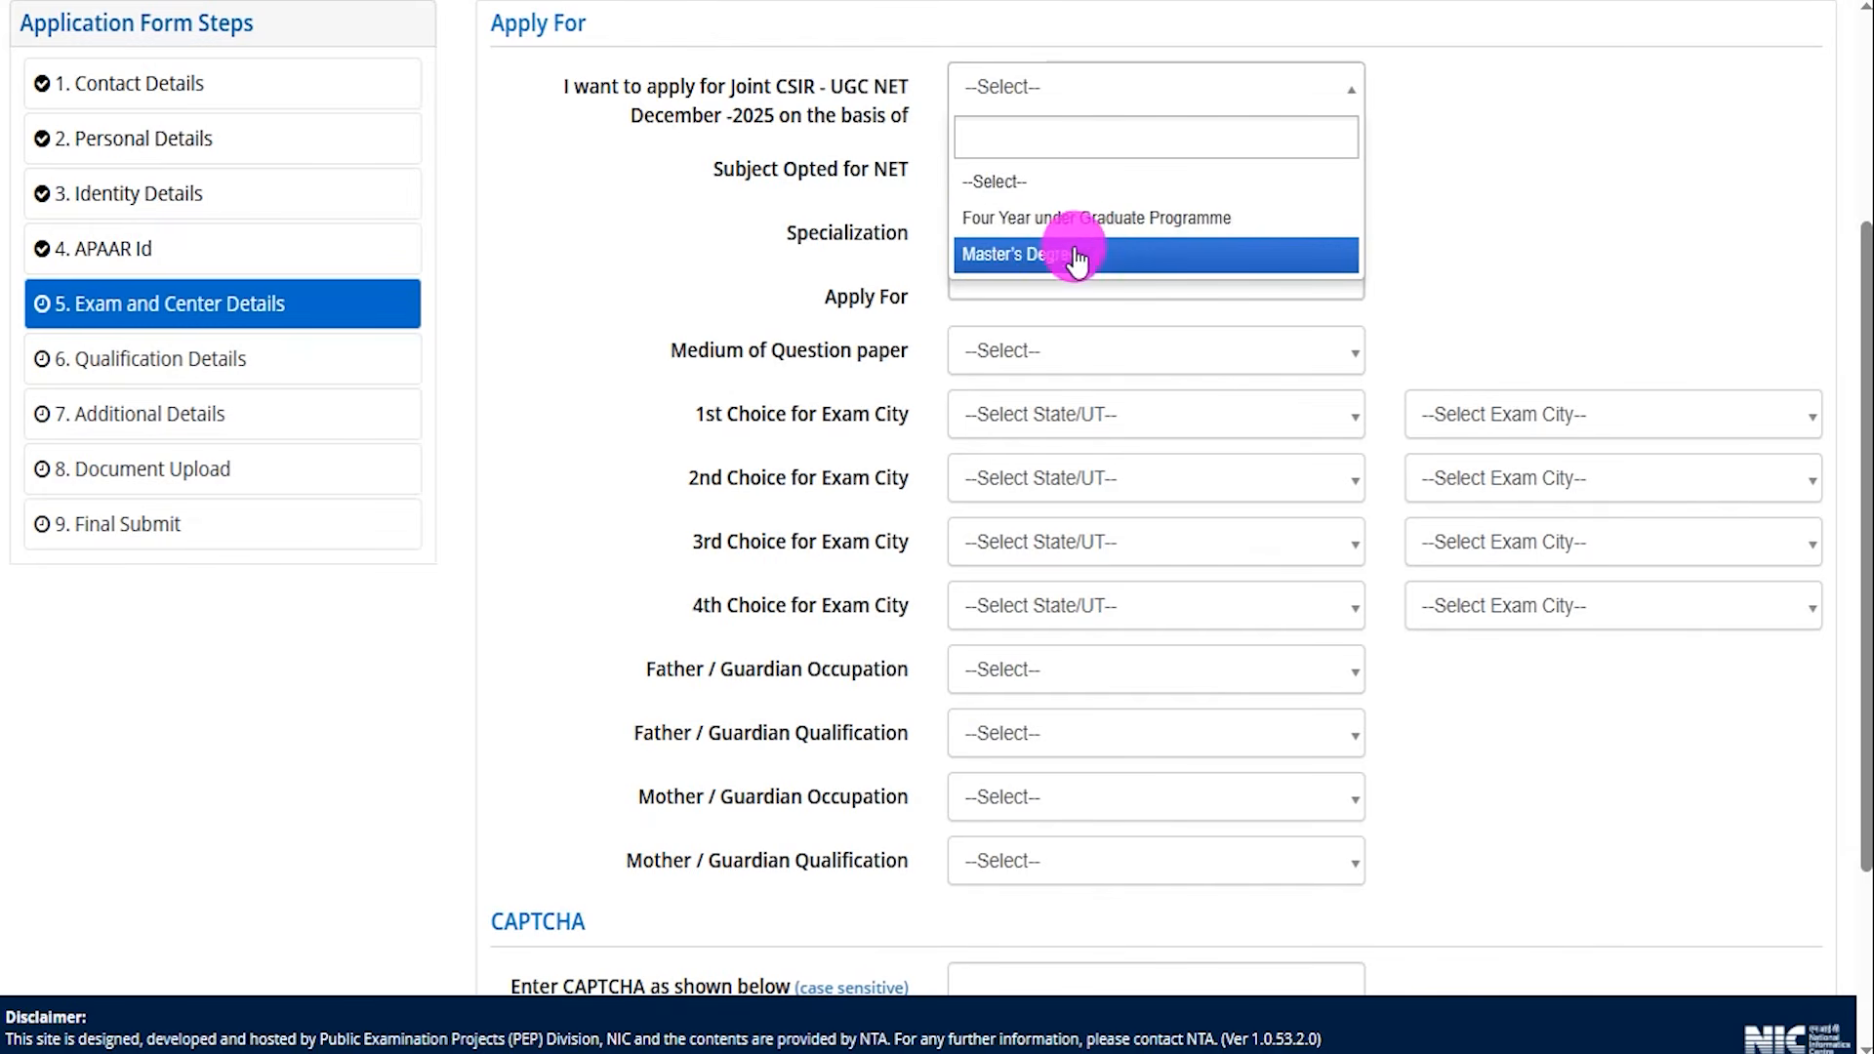
click(1094, 225)
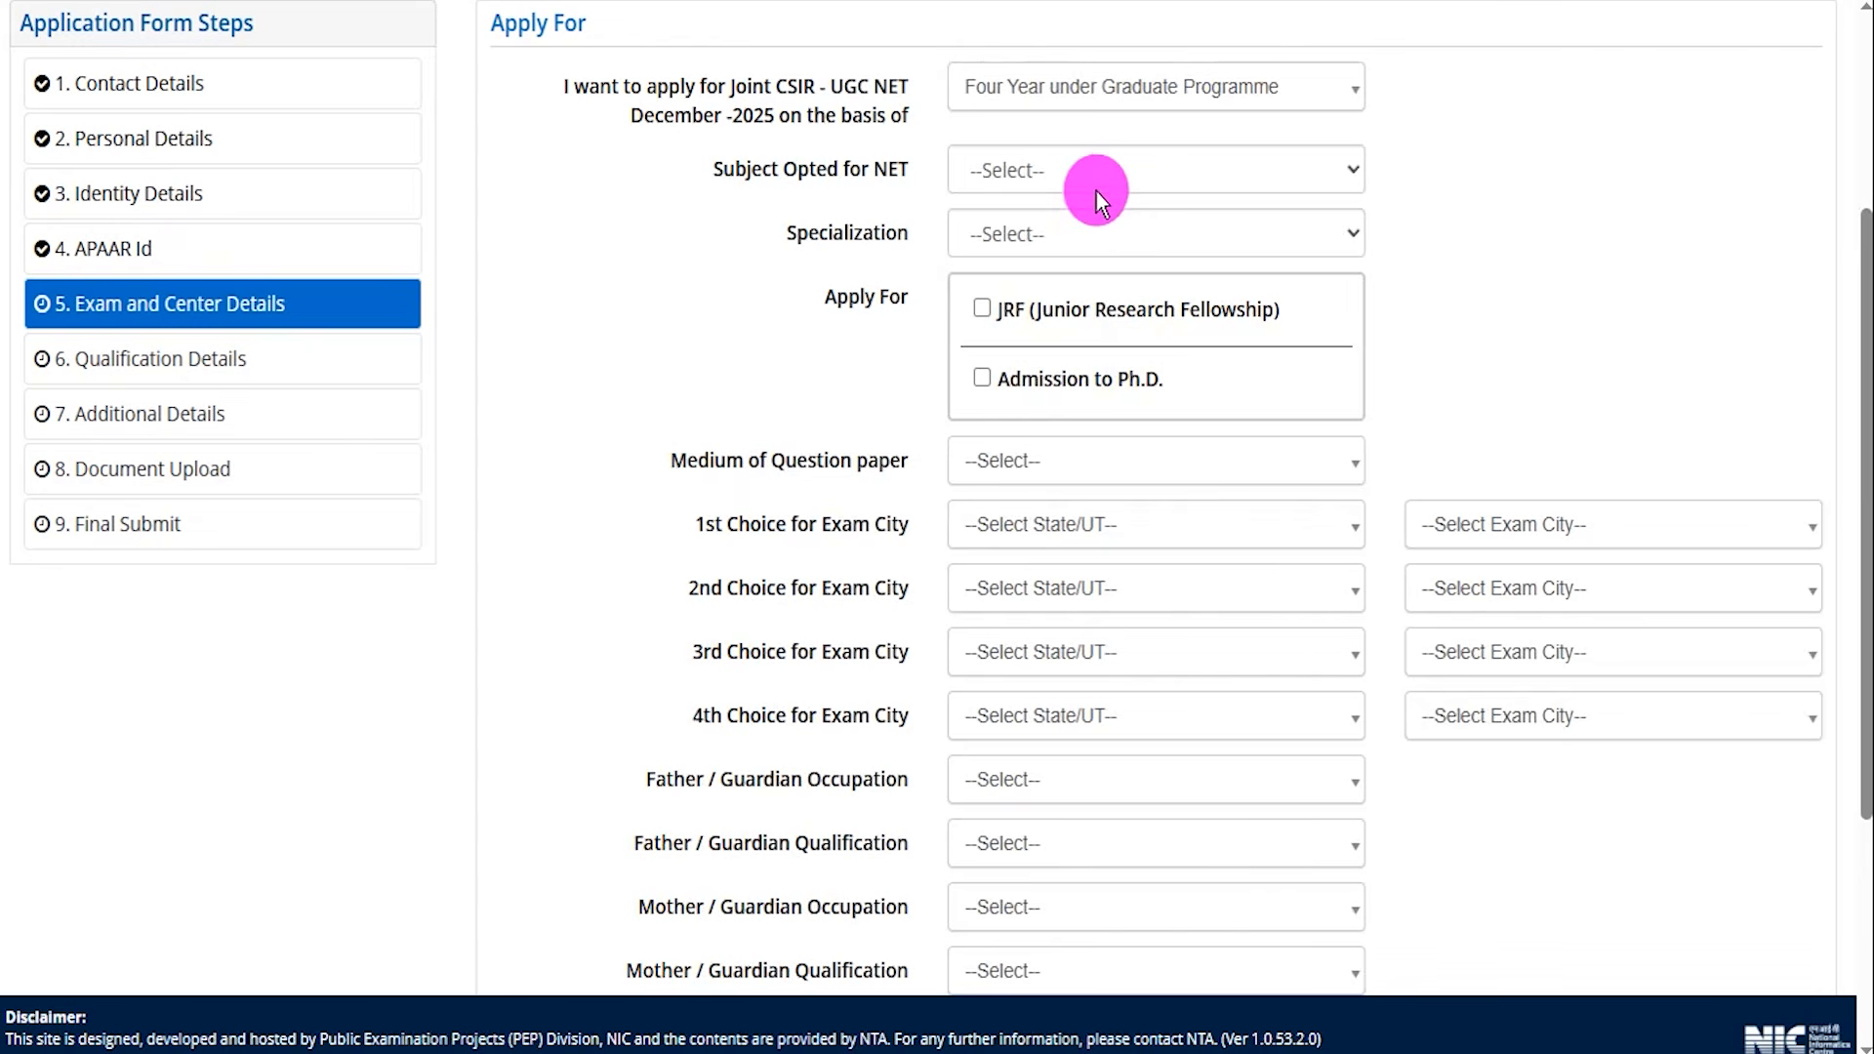
click(1096, 186)
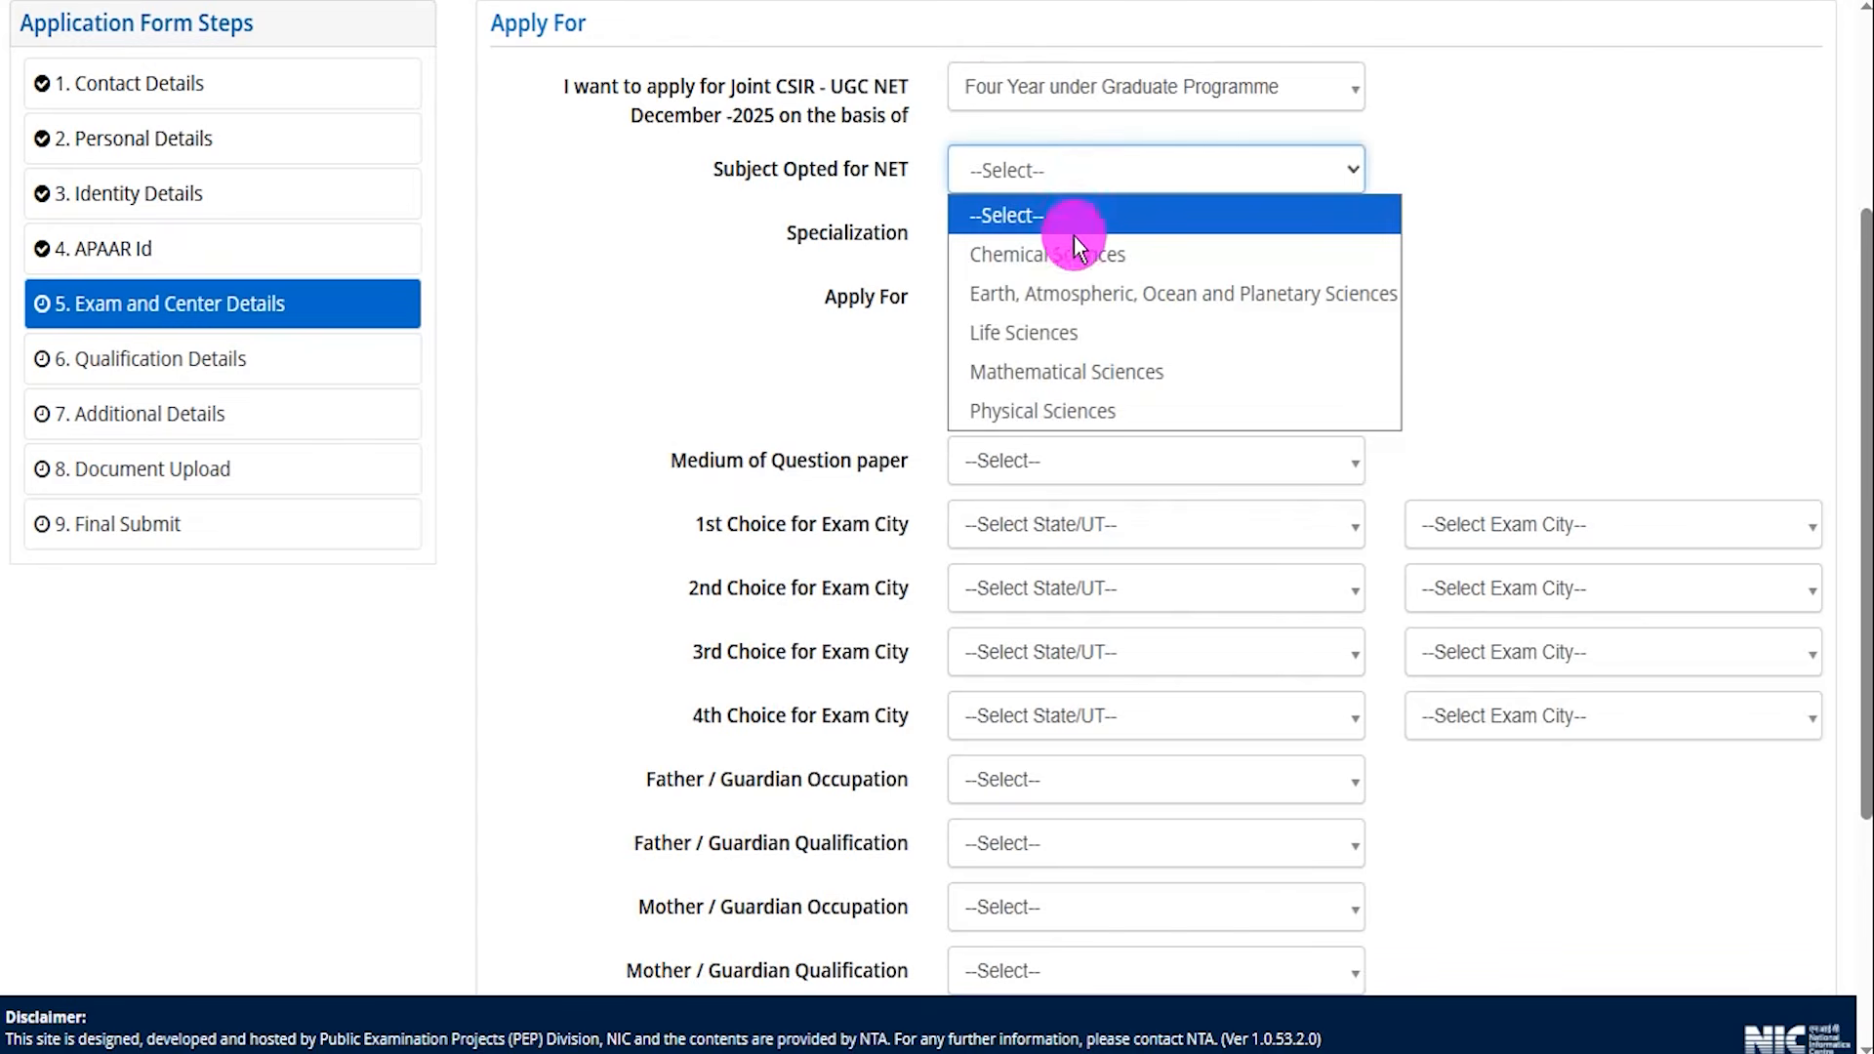
click(1045, 330)
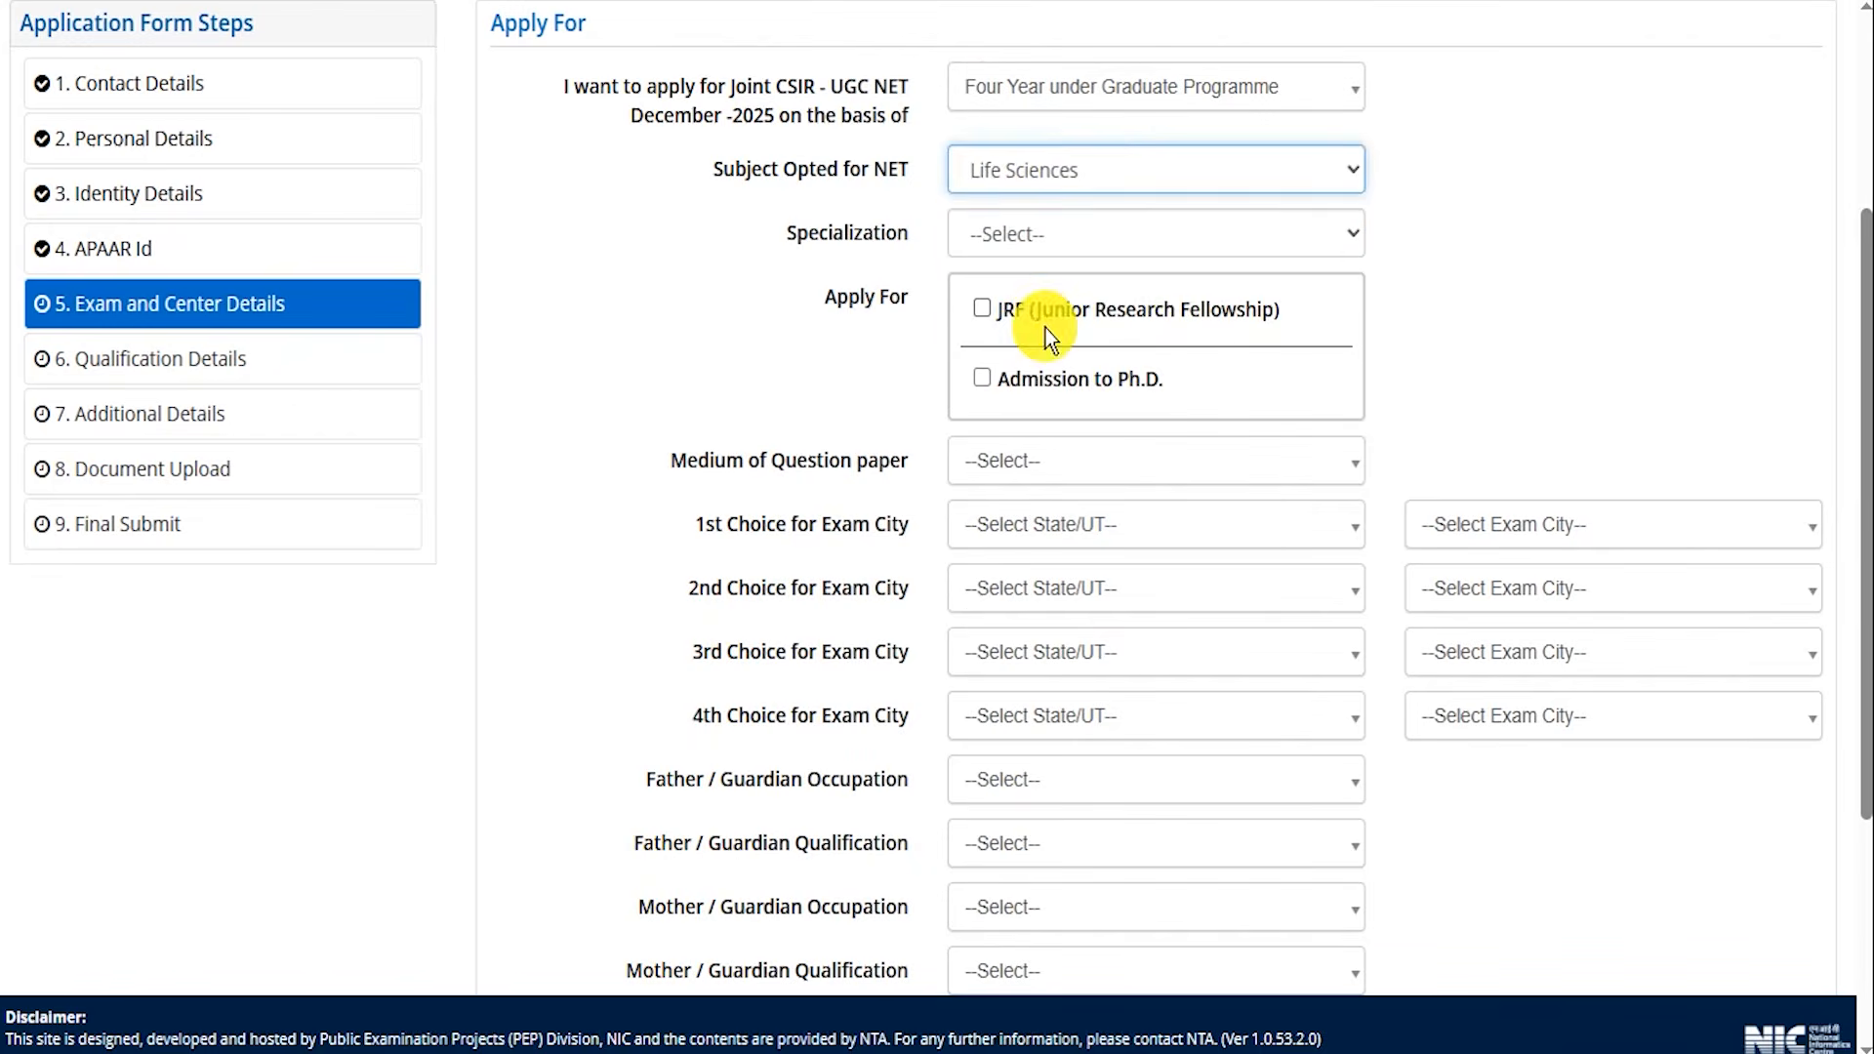
Set Specialization to Biochemistry and apply for JRF (Junior Research Fellowship).
click(1062, 238)
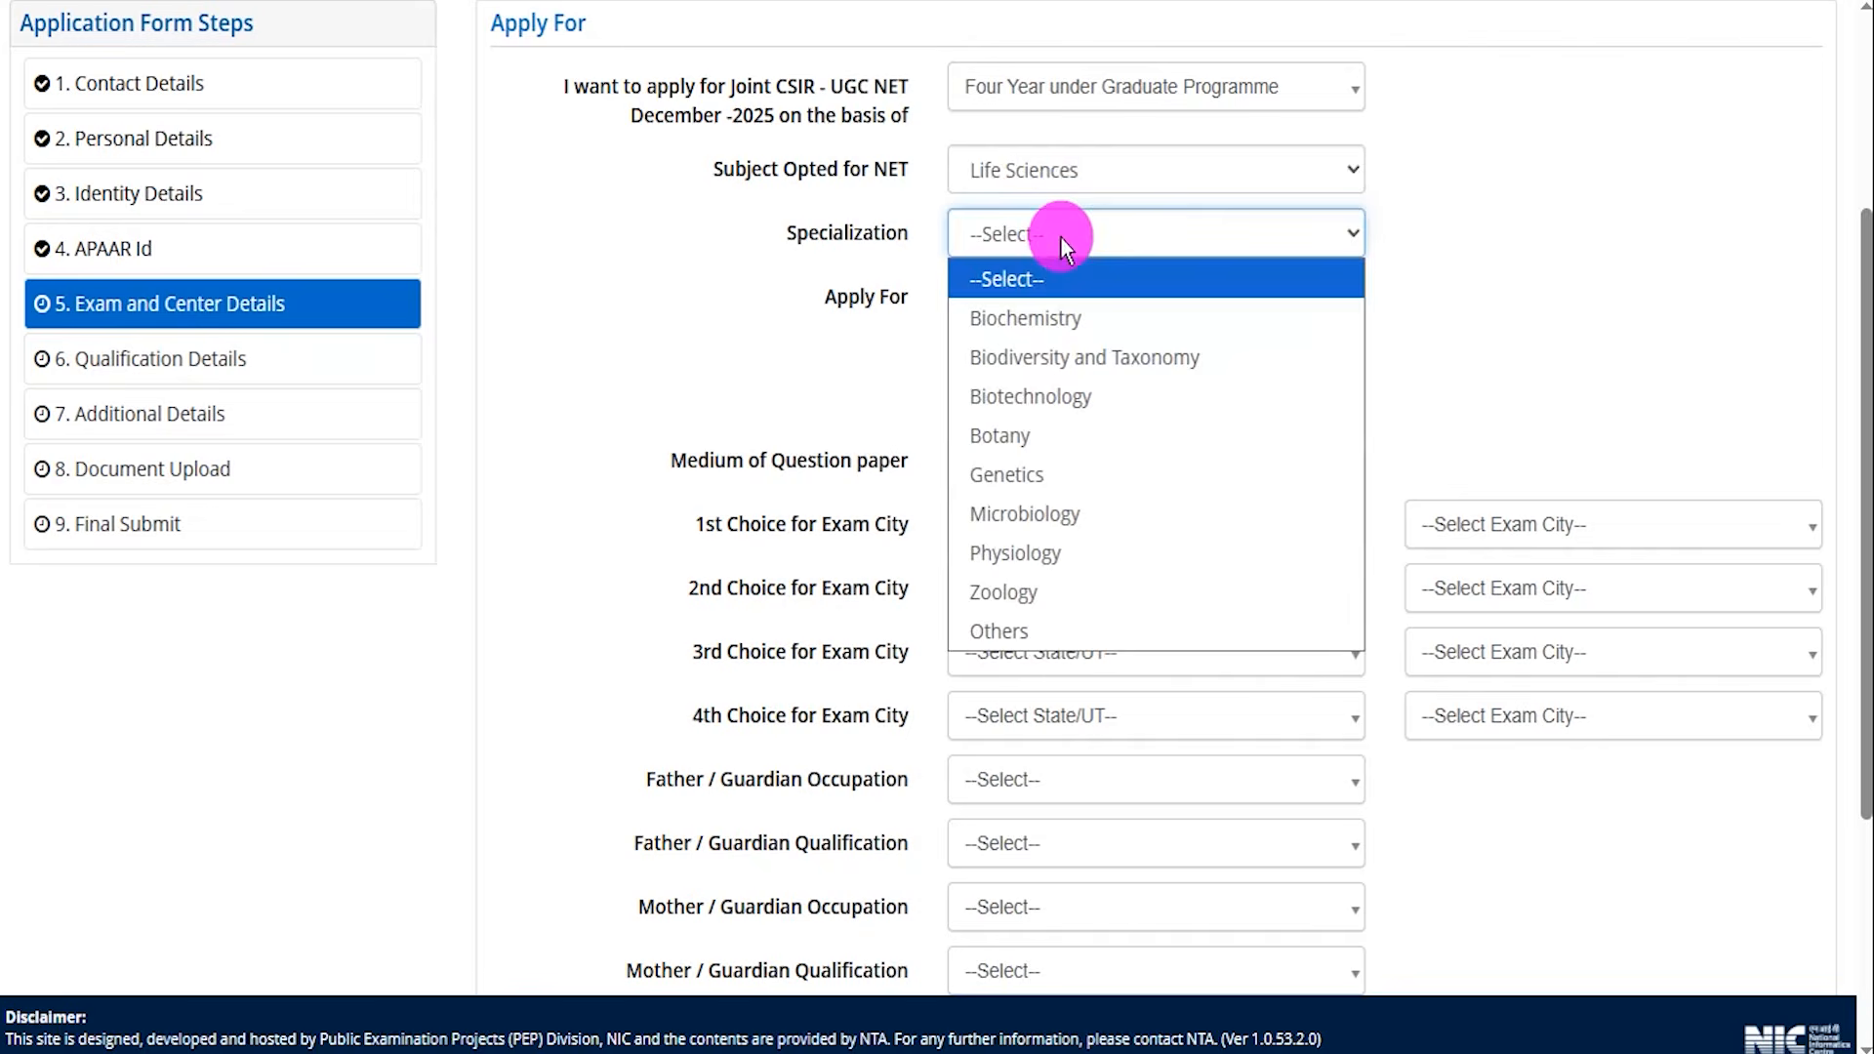
click(1041, 311)
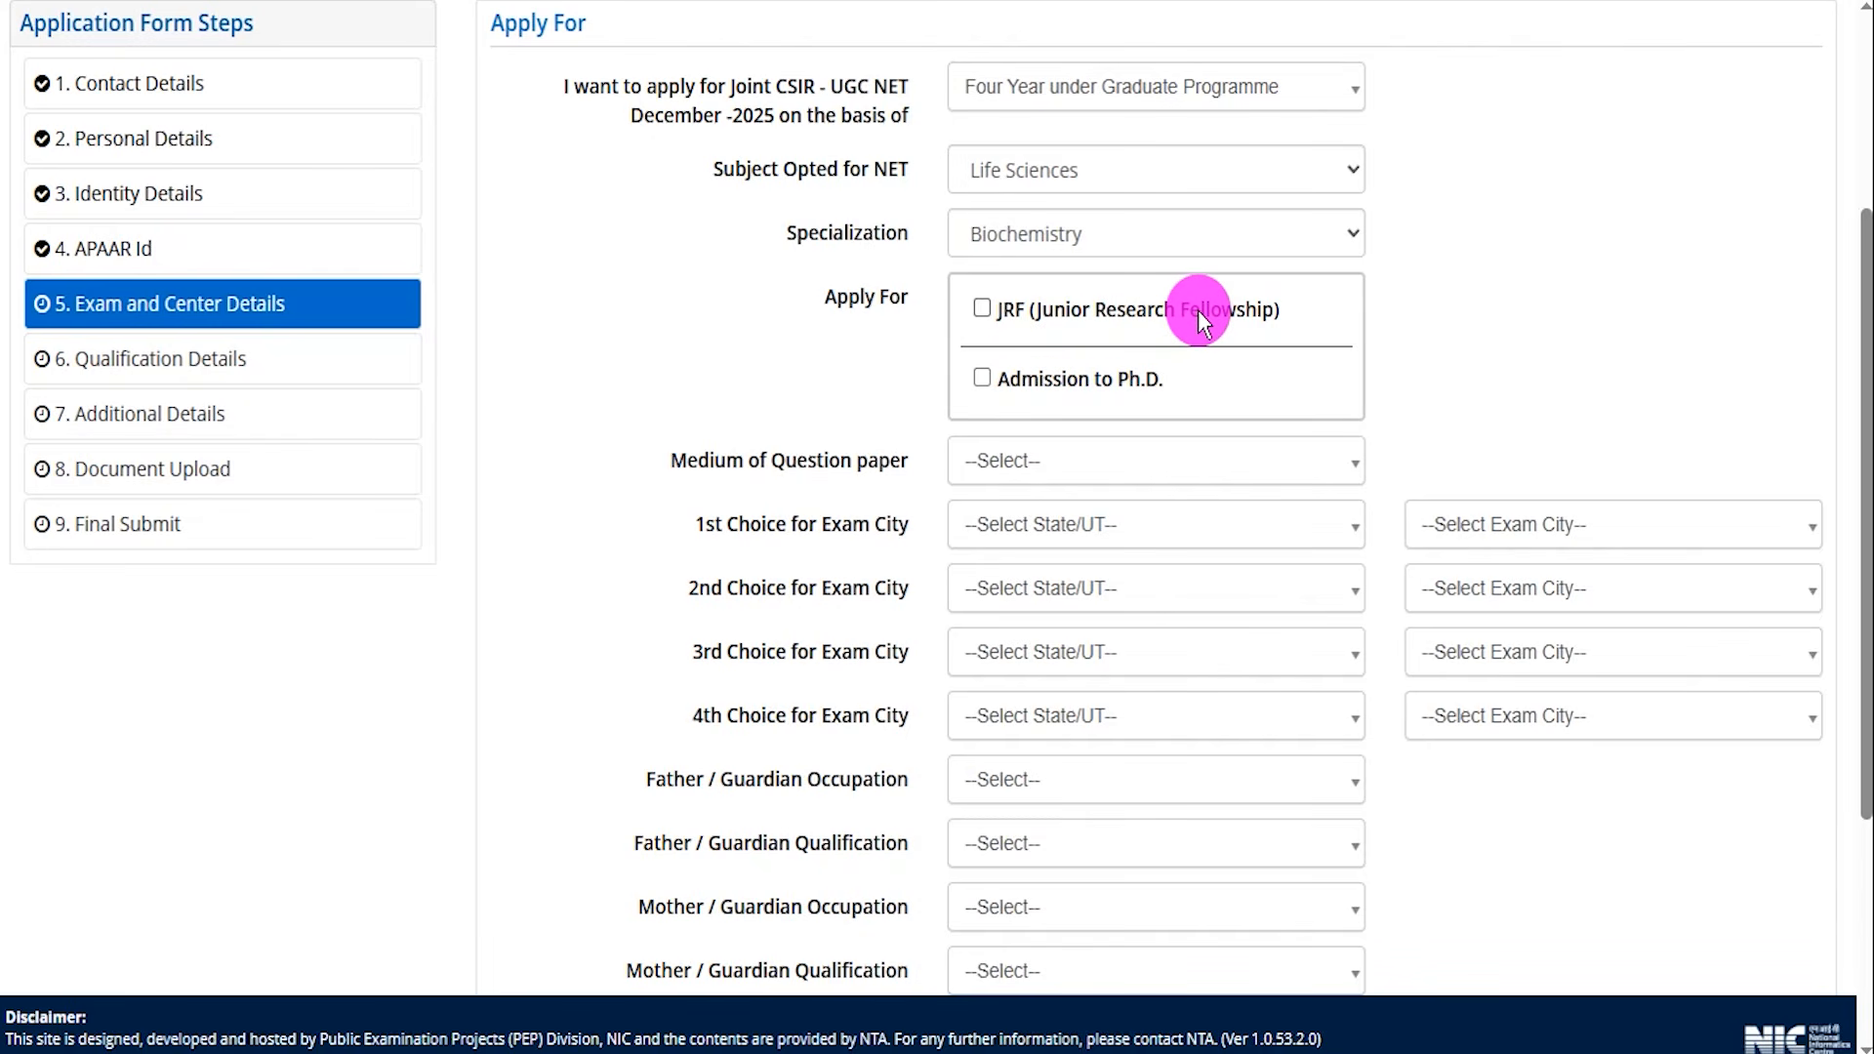
click(982, 306)
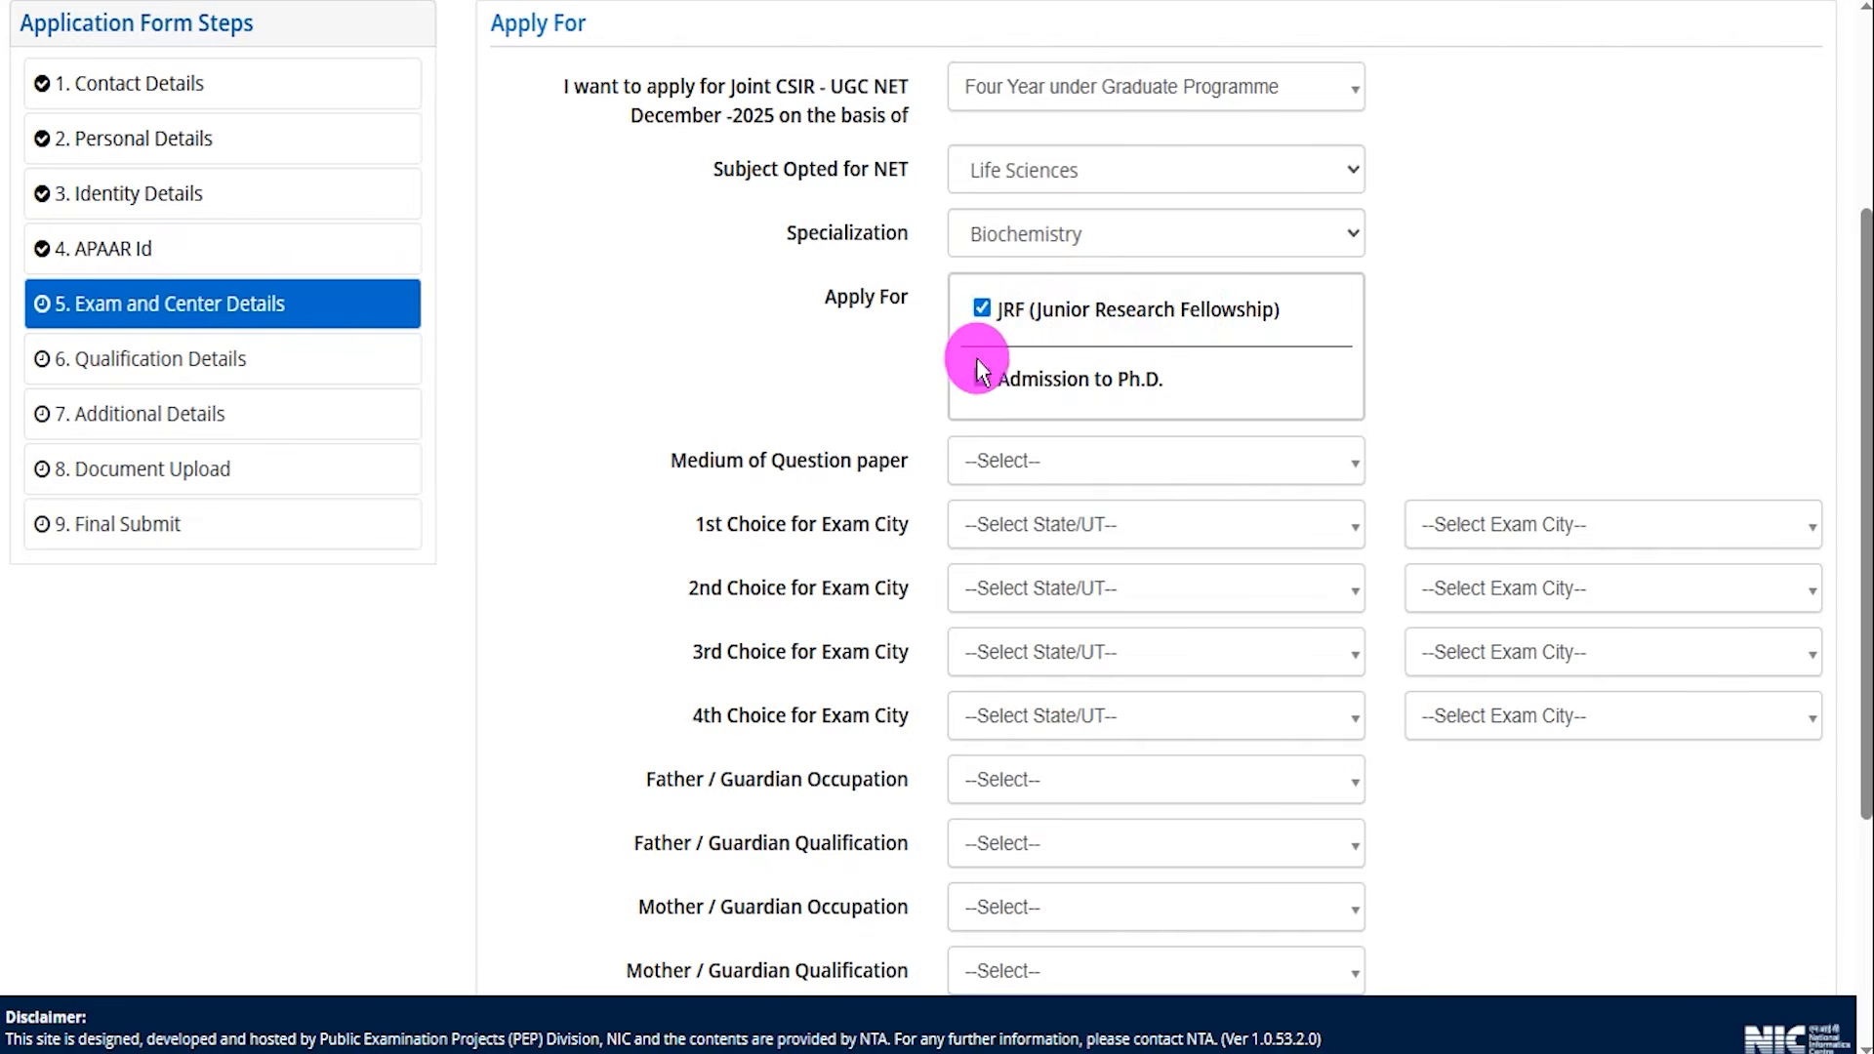
Set the question paper medium to Hindi and the first exam city choice to HARYANA, FARIDABAD.
click(1089, 466)
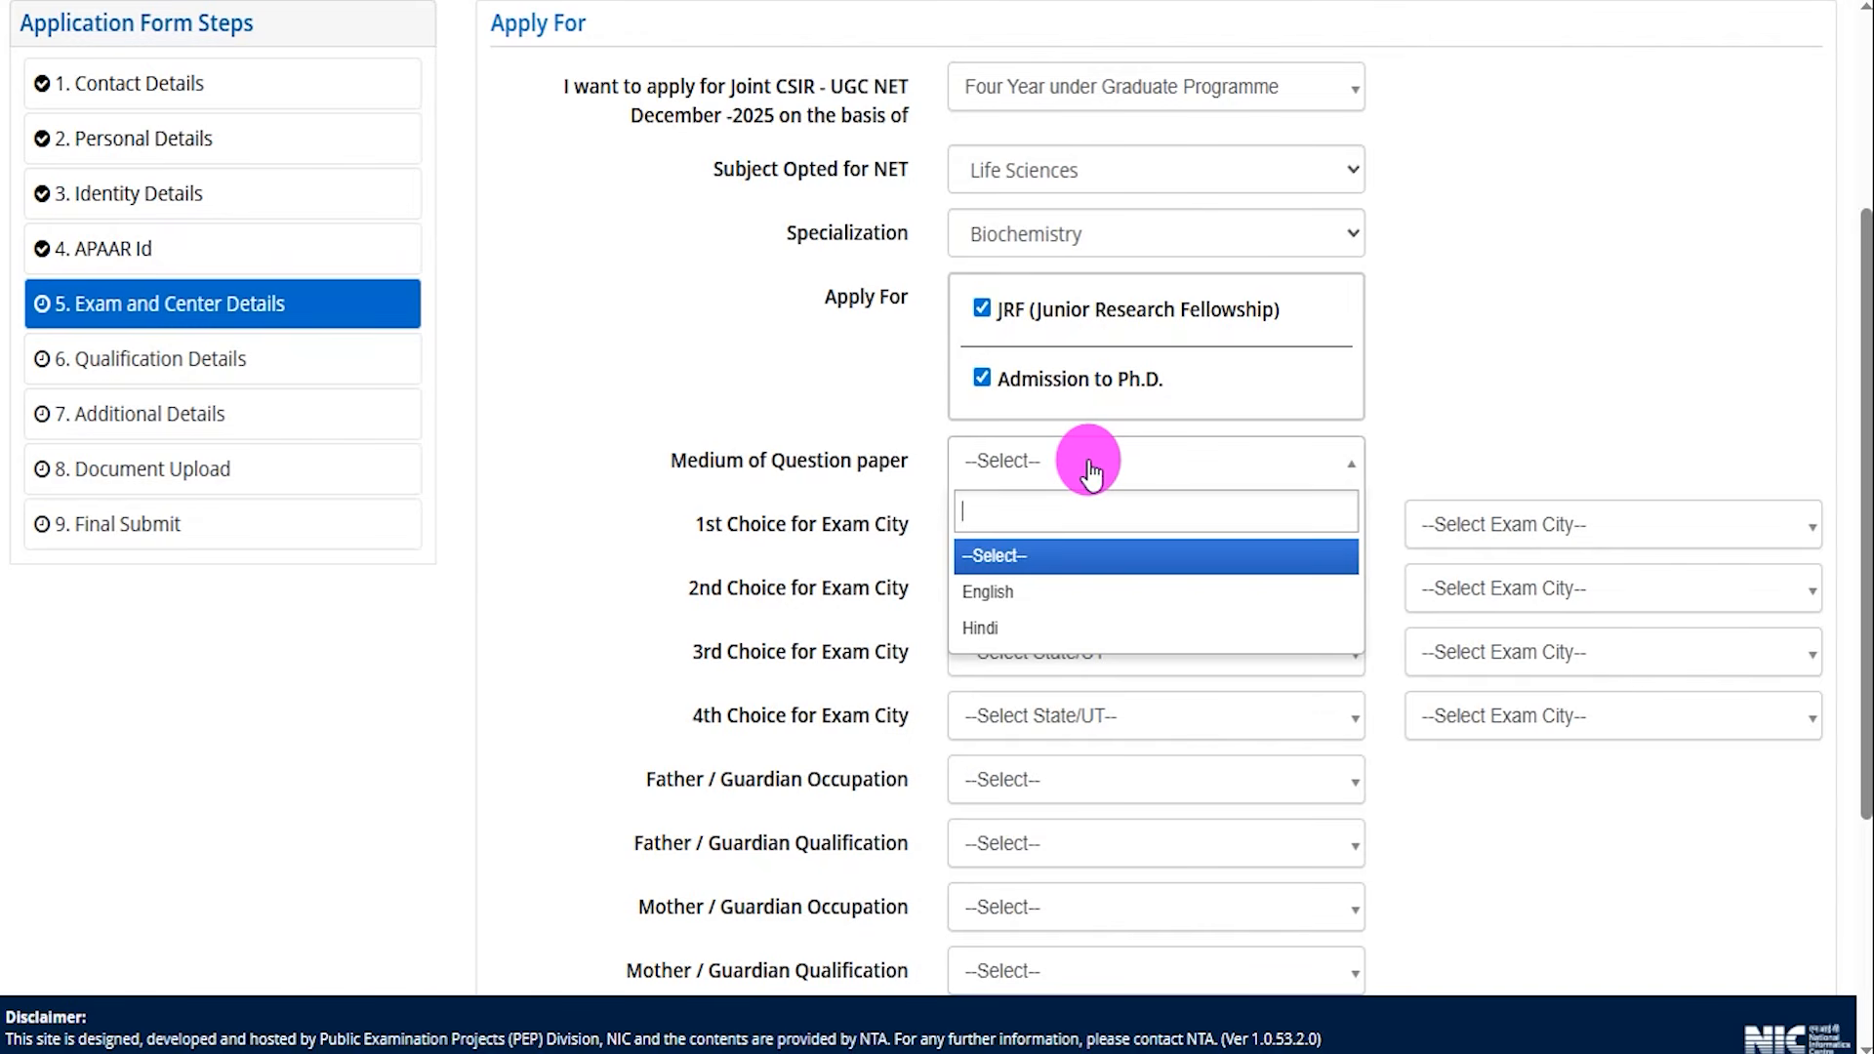
click(1010, 646)
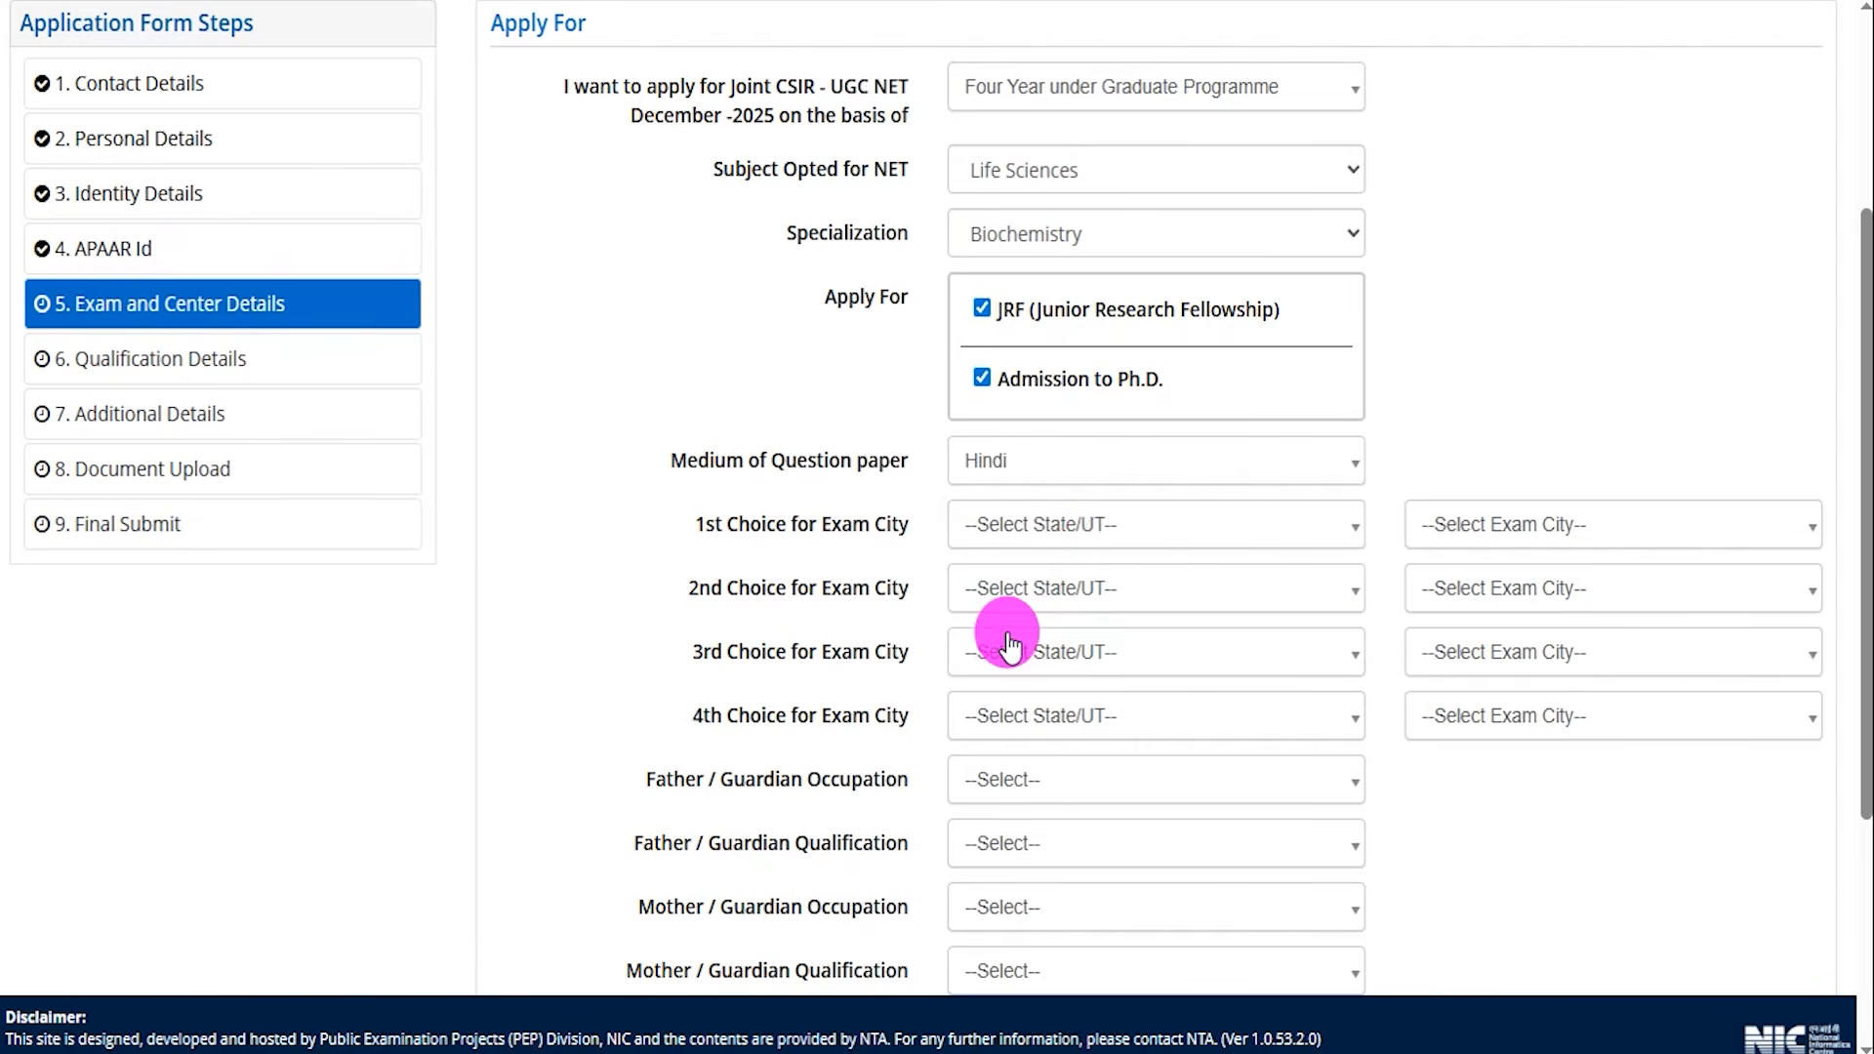
click(1119, 535)
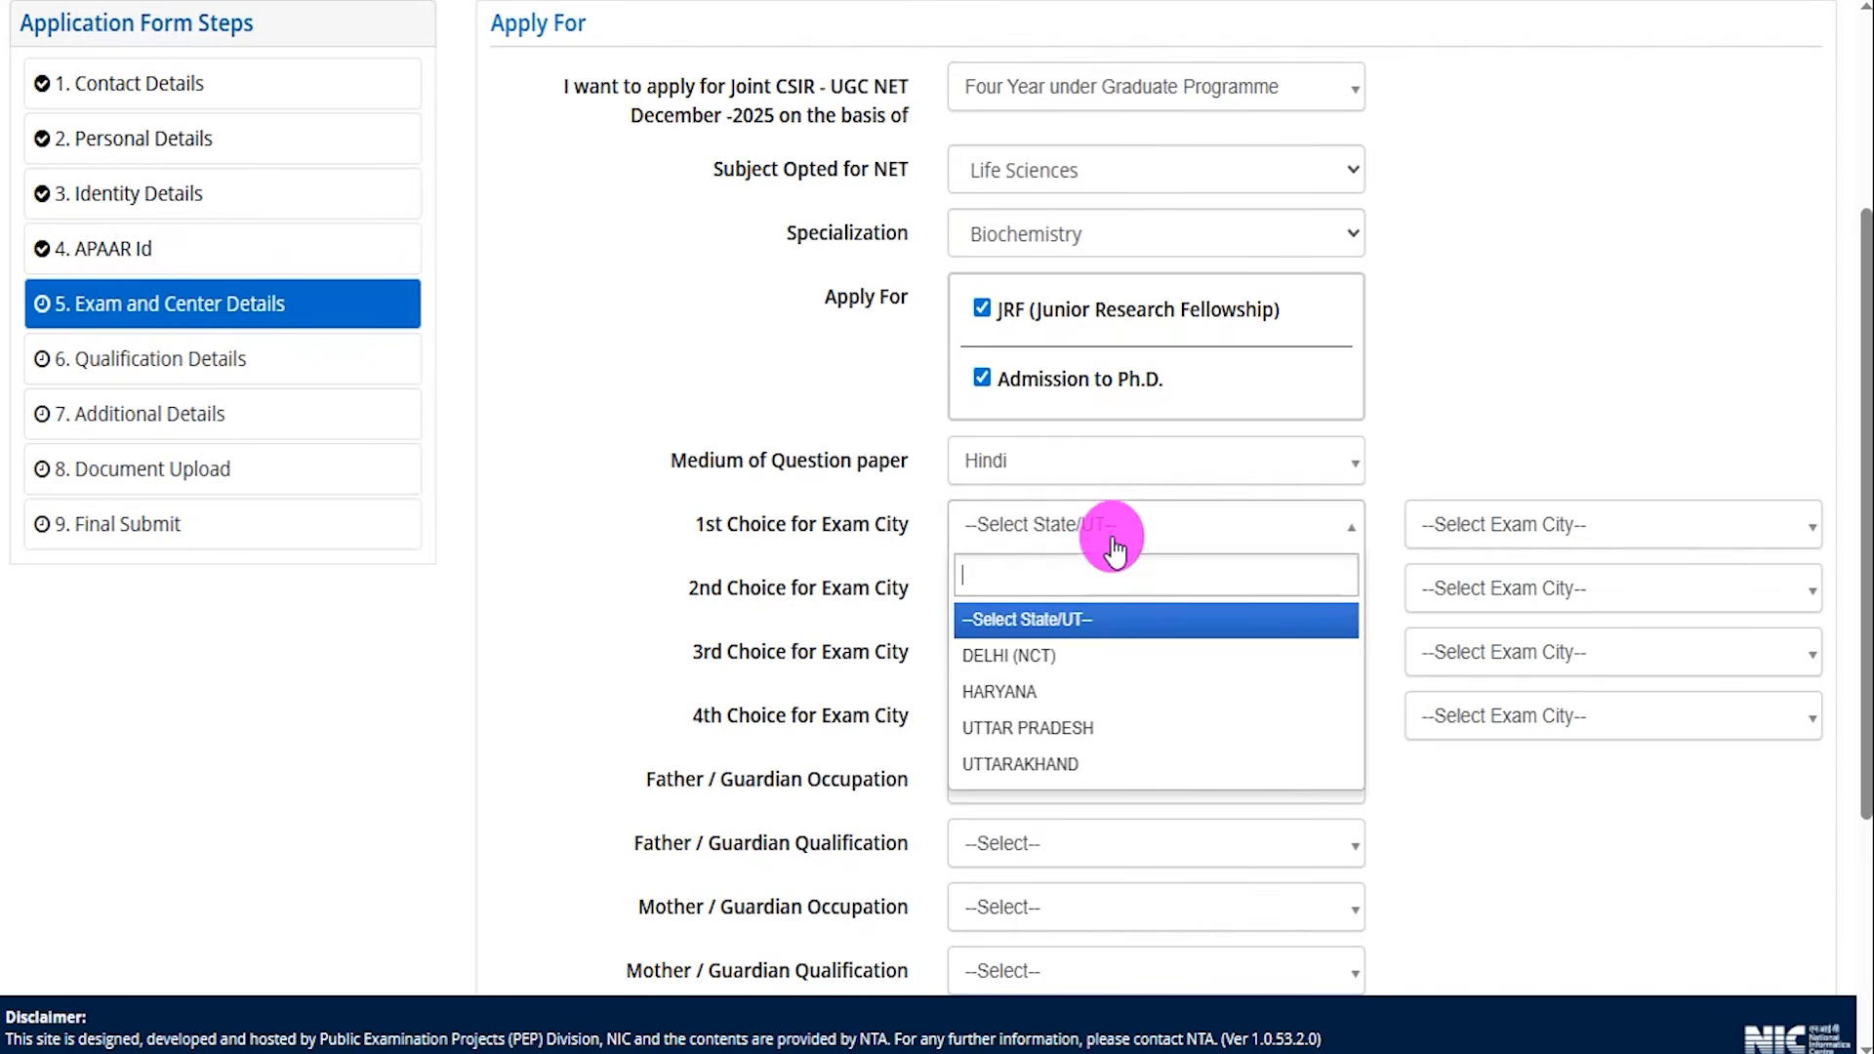
click(1052, 690)
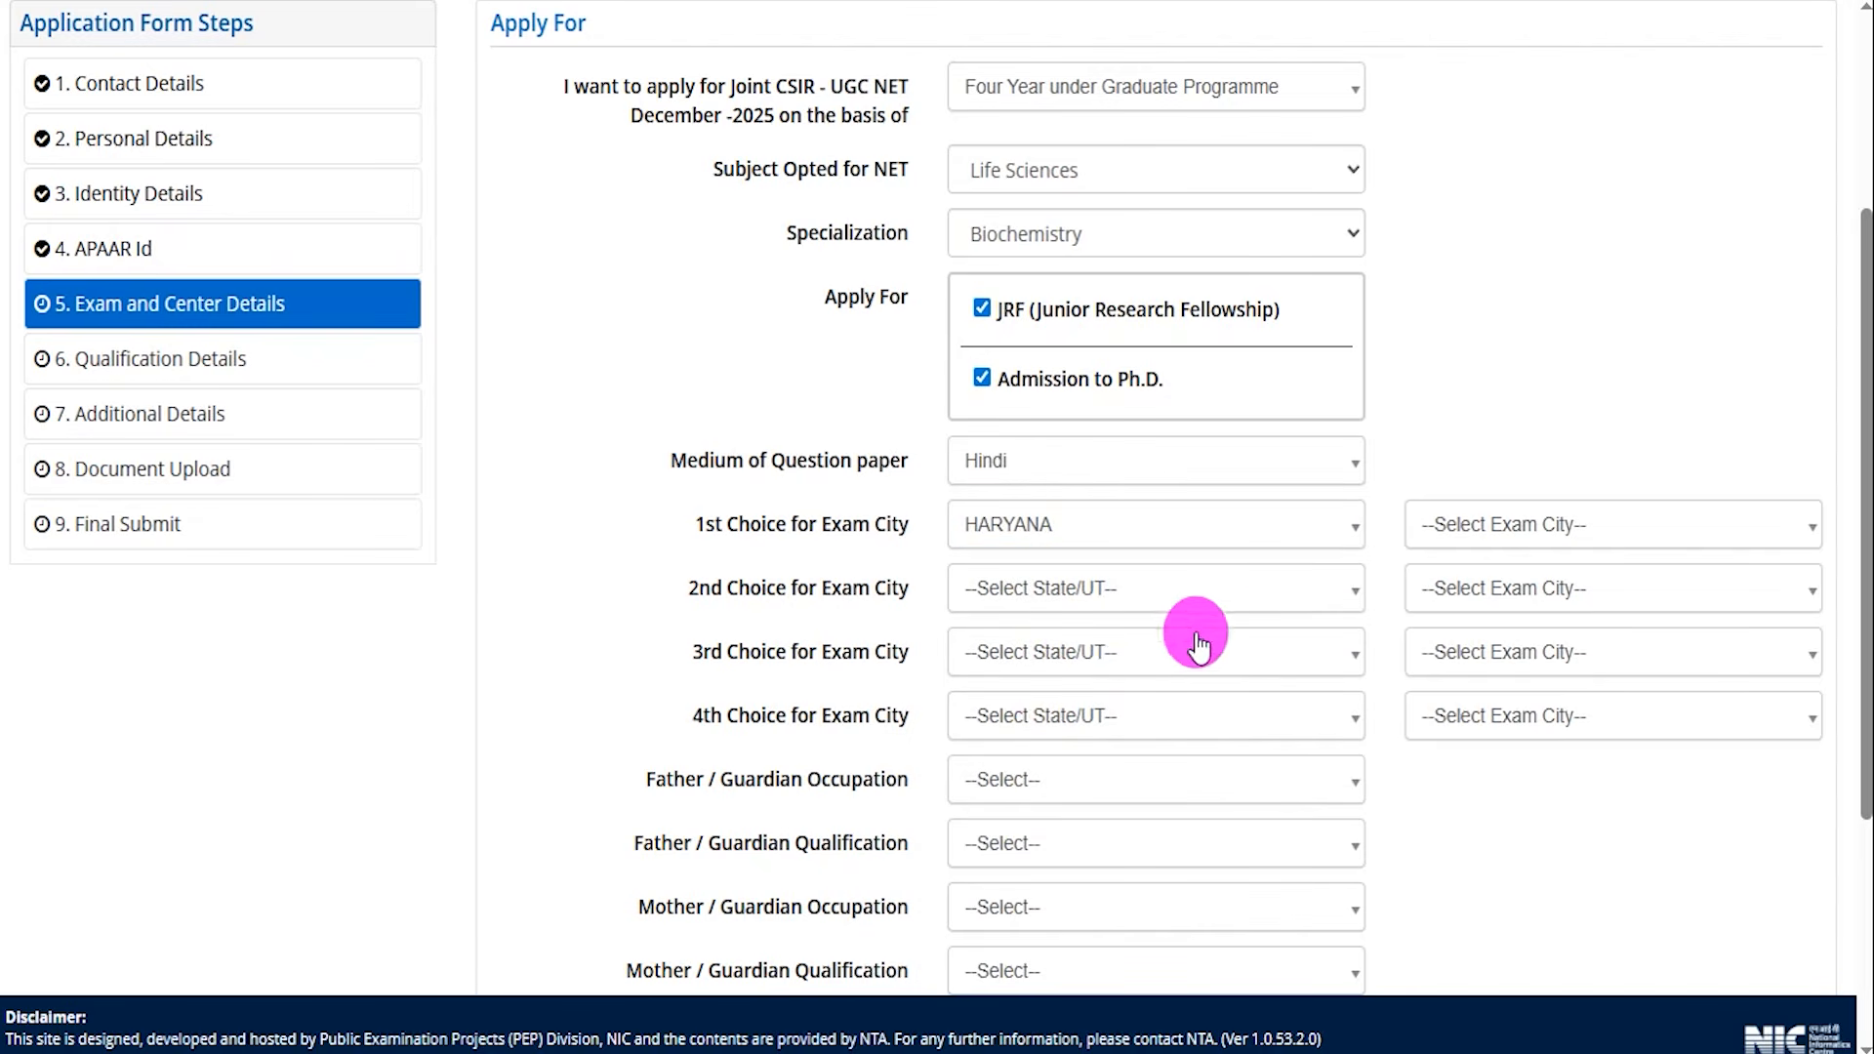
click(1493, 527)
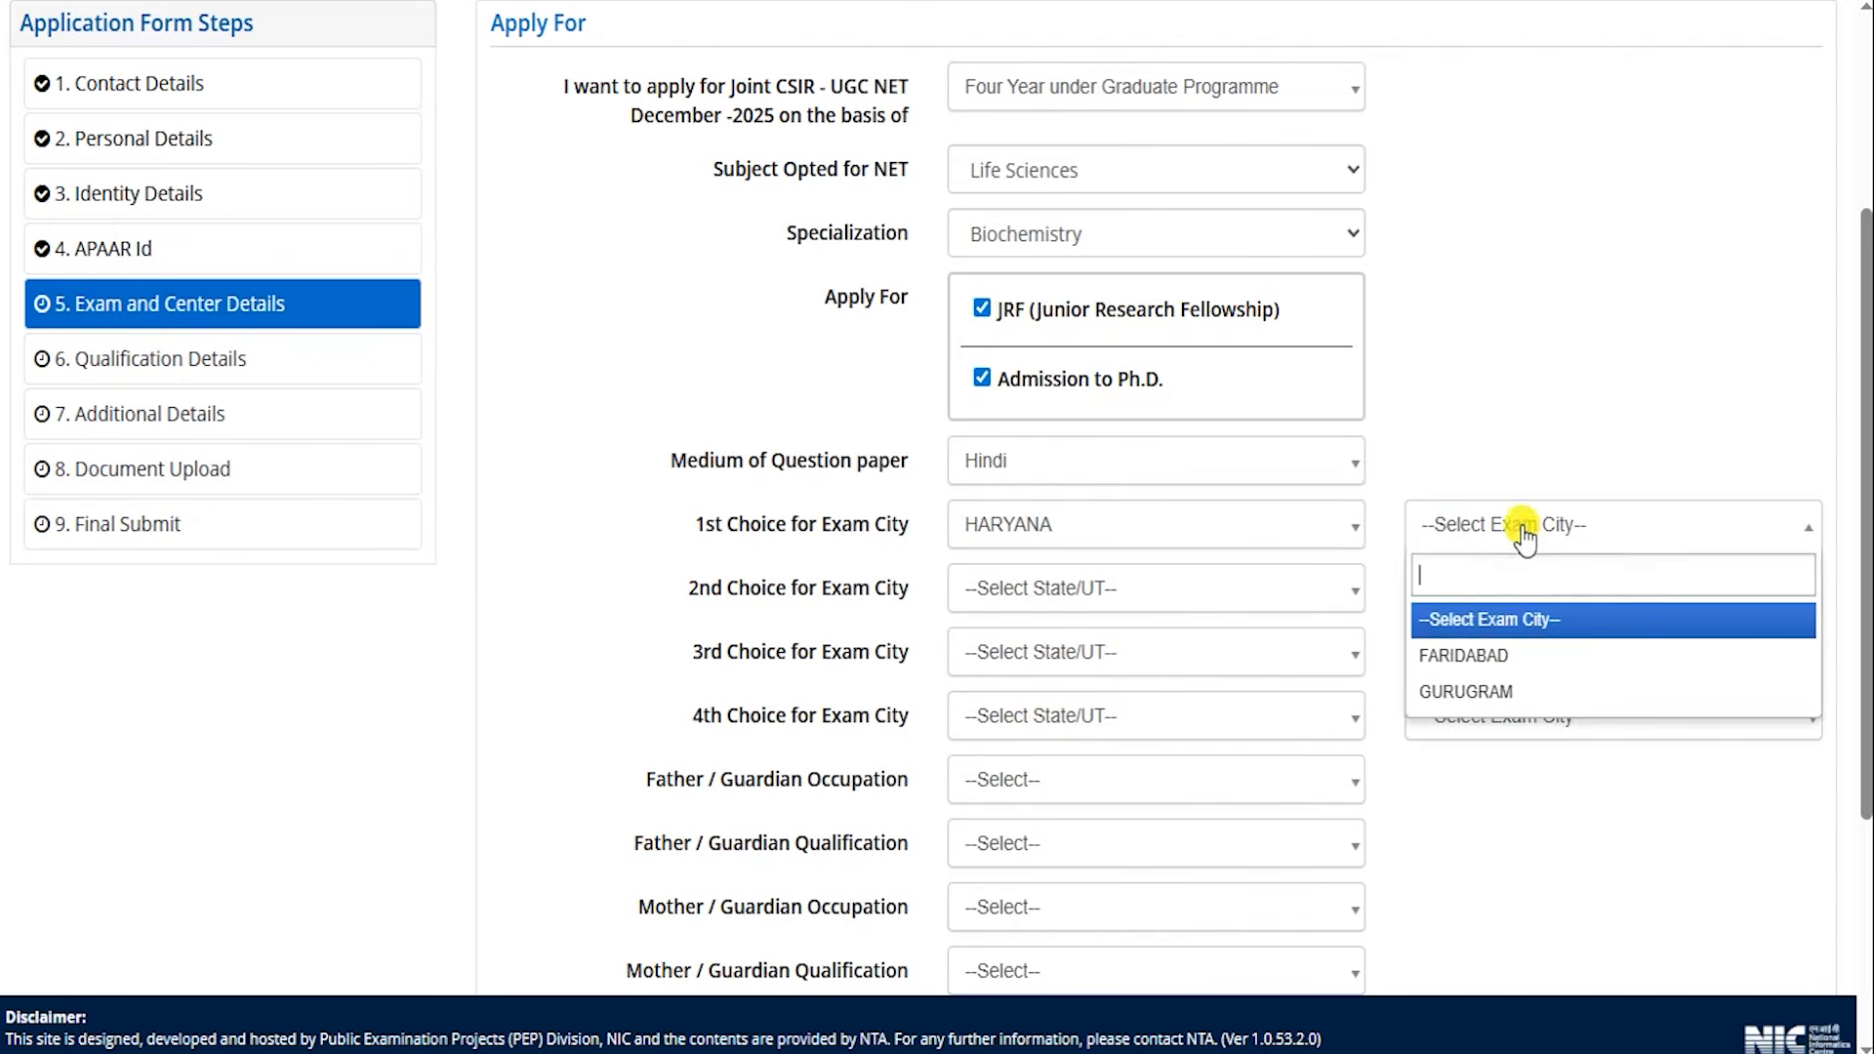
click(1484, 661)
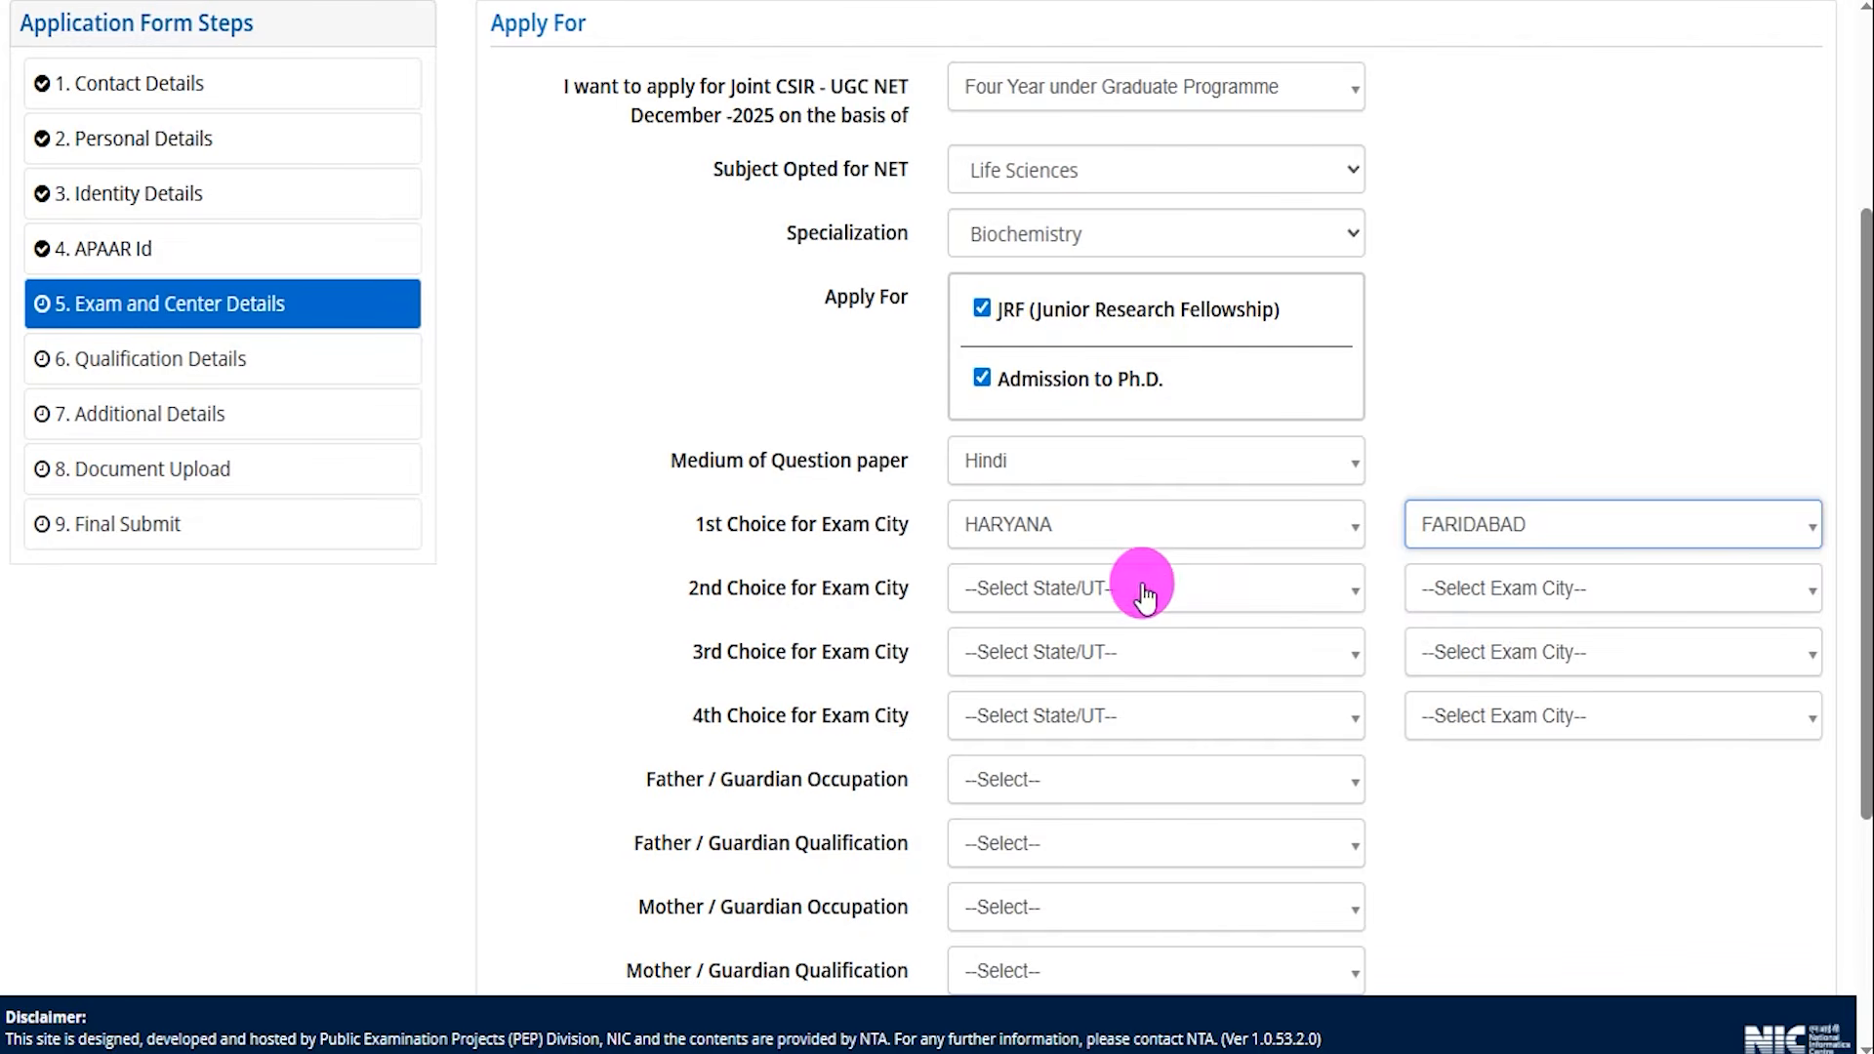
Set the second exam city choice to UTTAR PRADESH, ALIGARH and the third-choice state to UTTARAKHAND.
click(1086, 589)
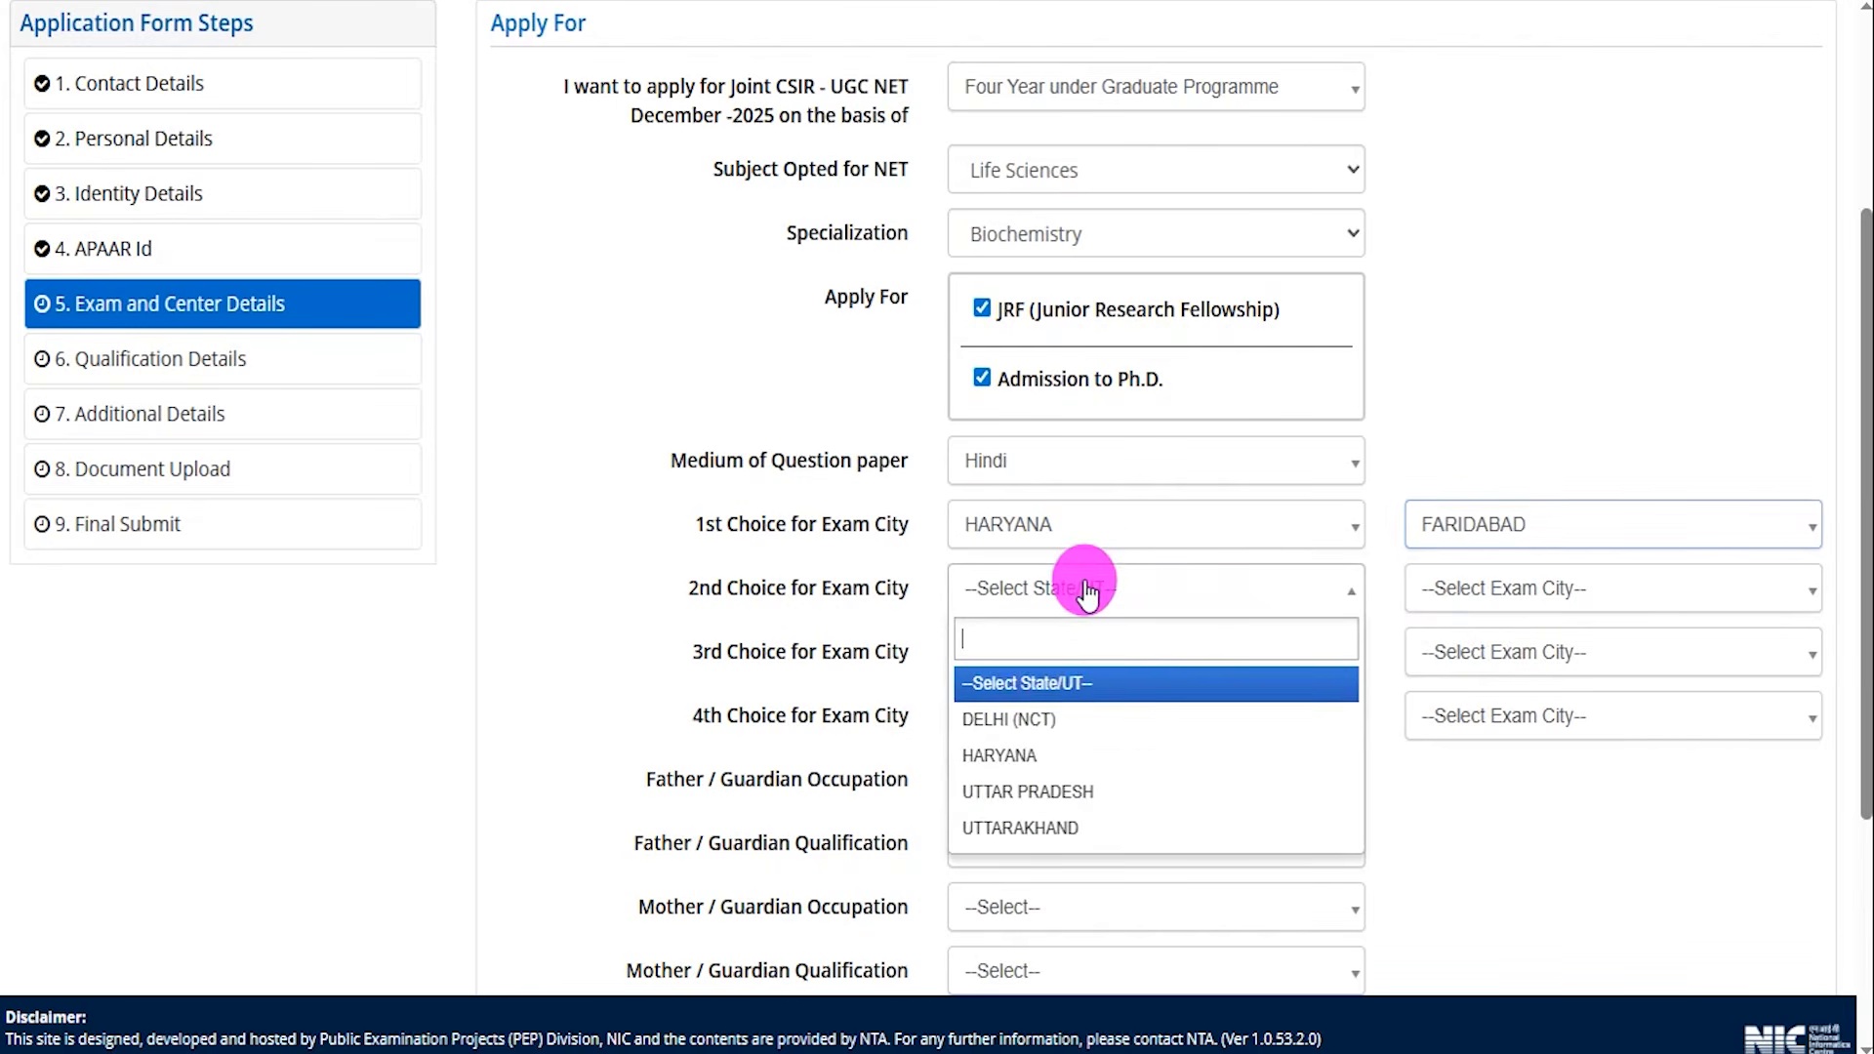
click(1026, 792)
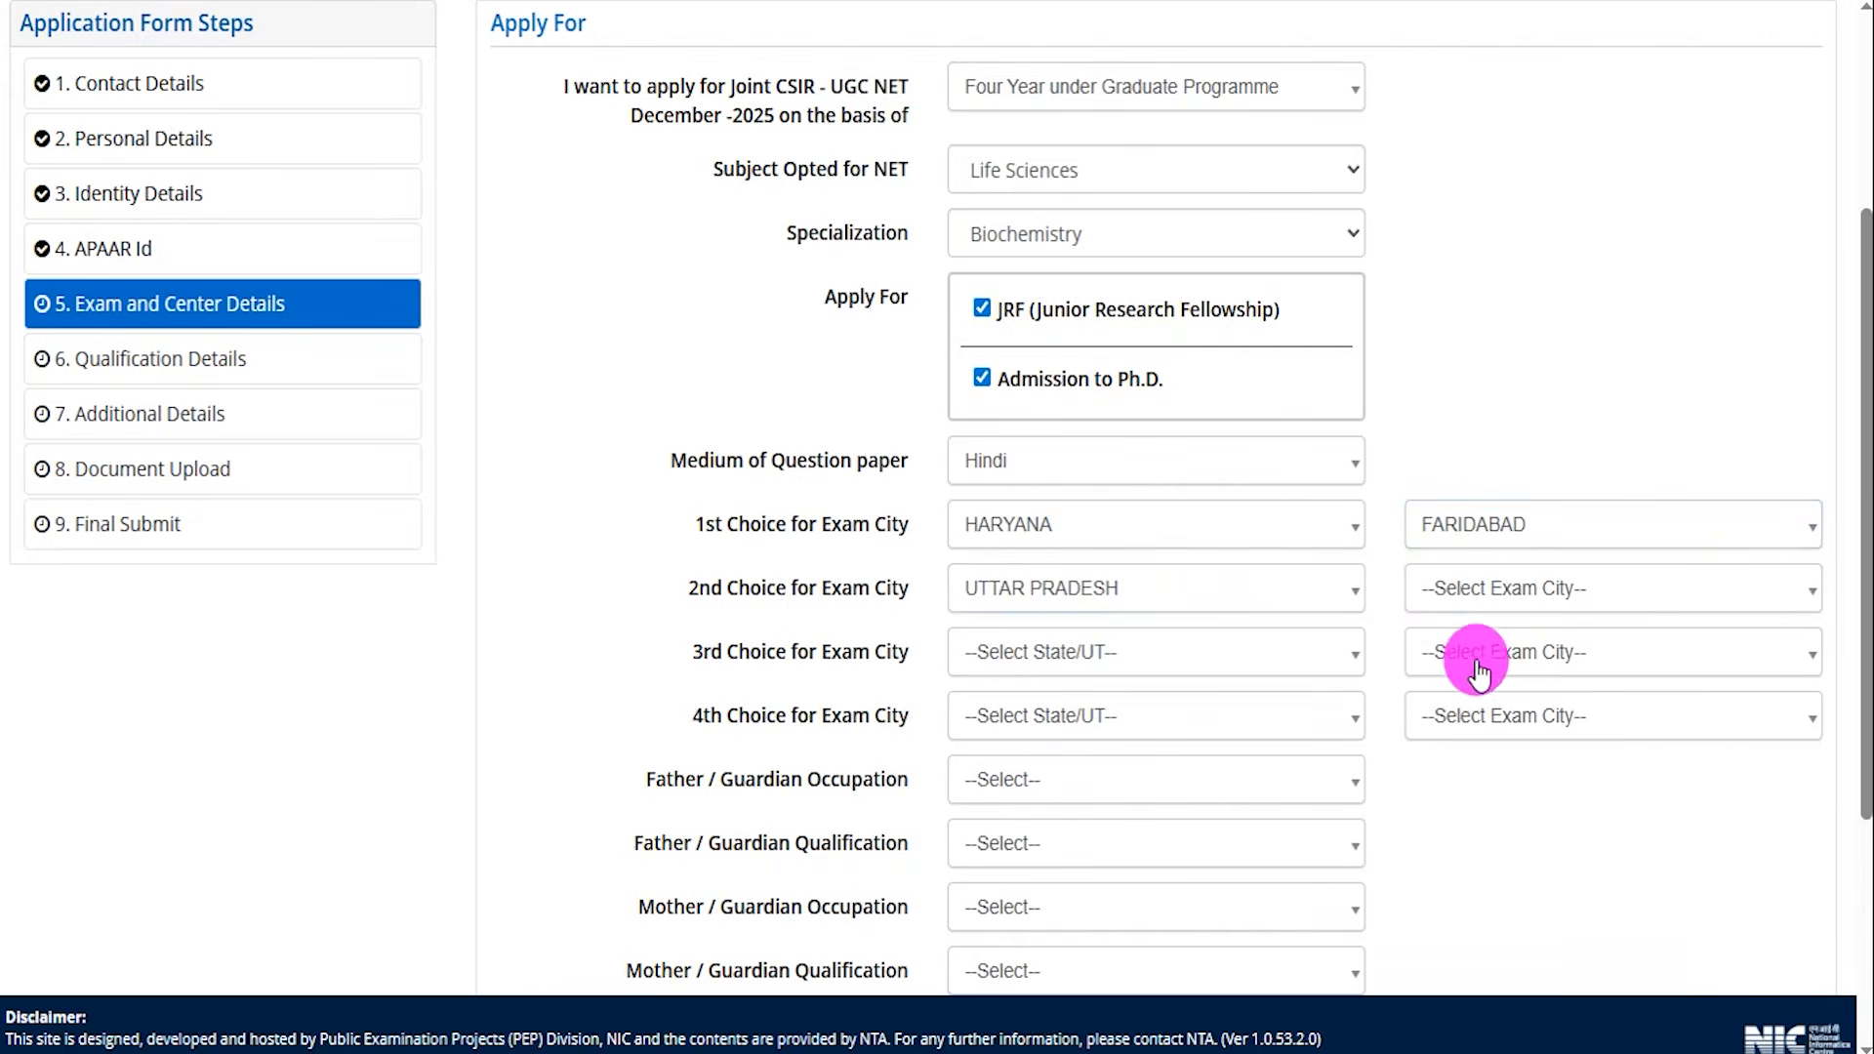
click(1478, 652)
click(1500, 597)
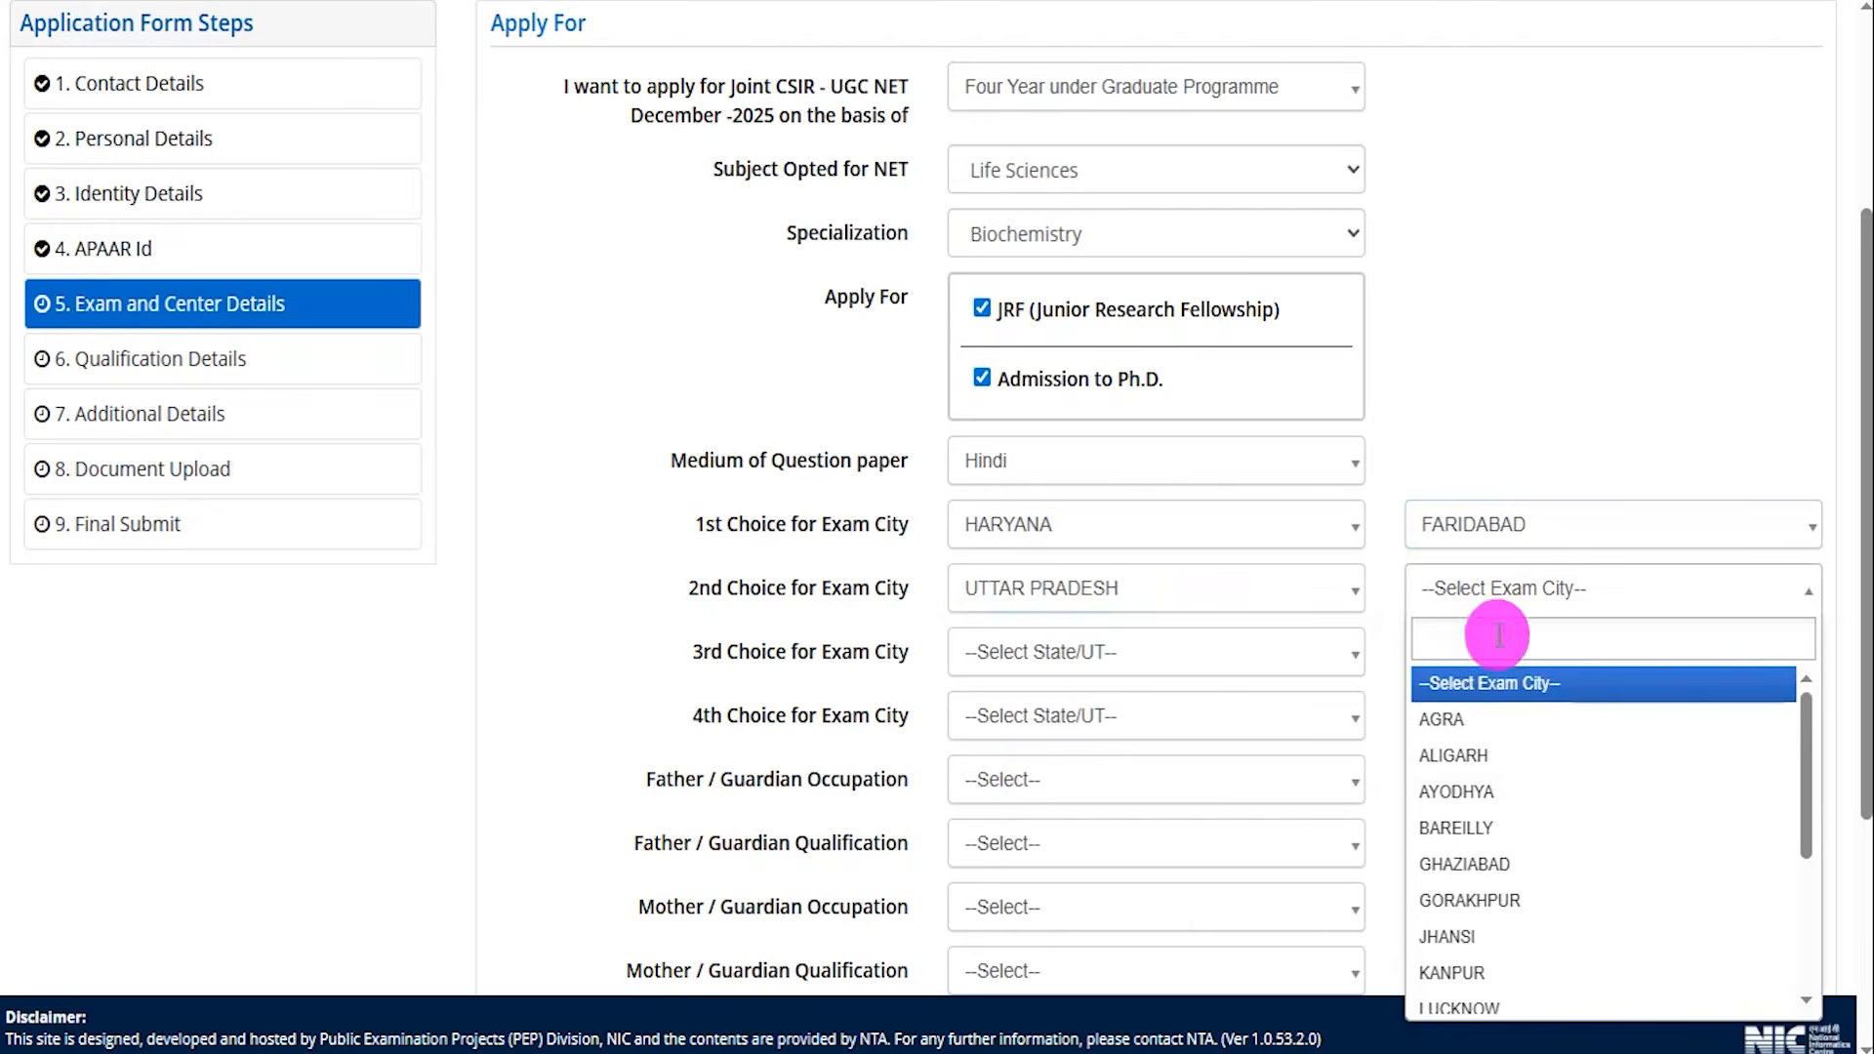
click(1461, 755)
click(1133, 662)
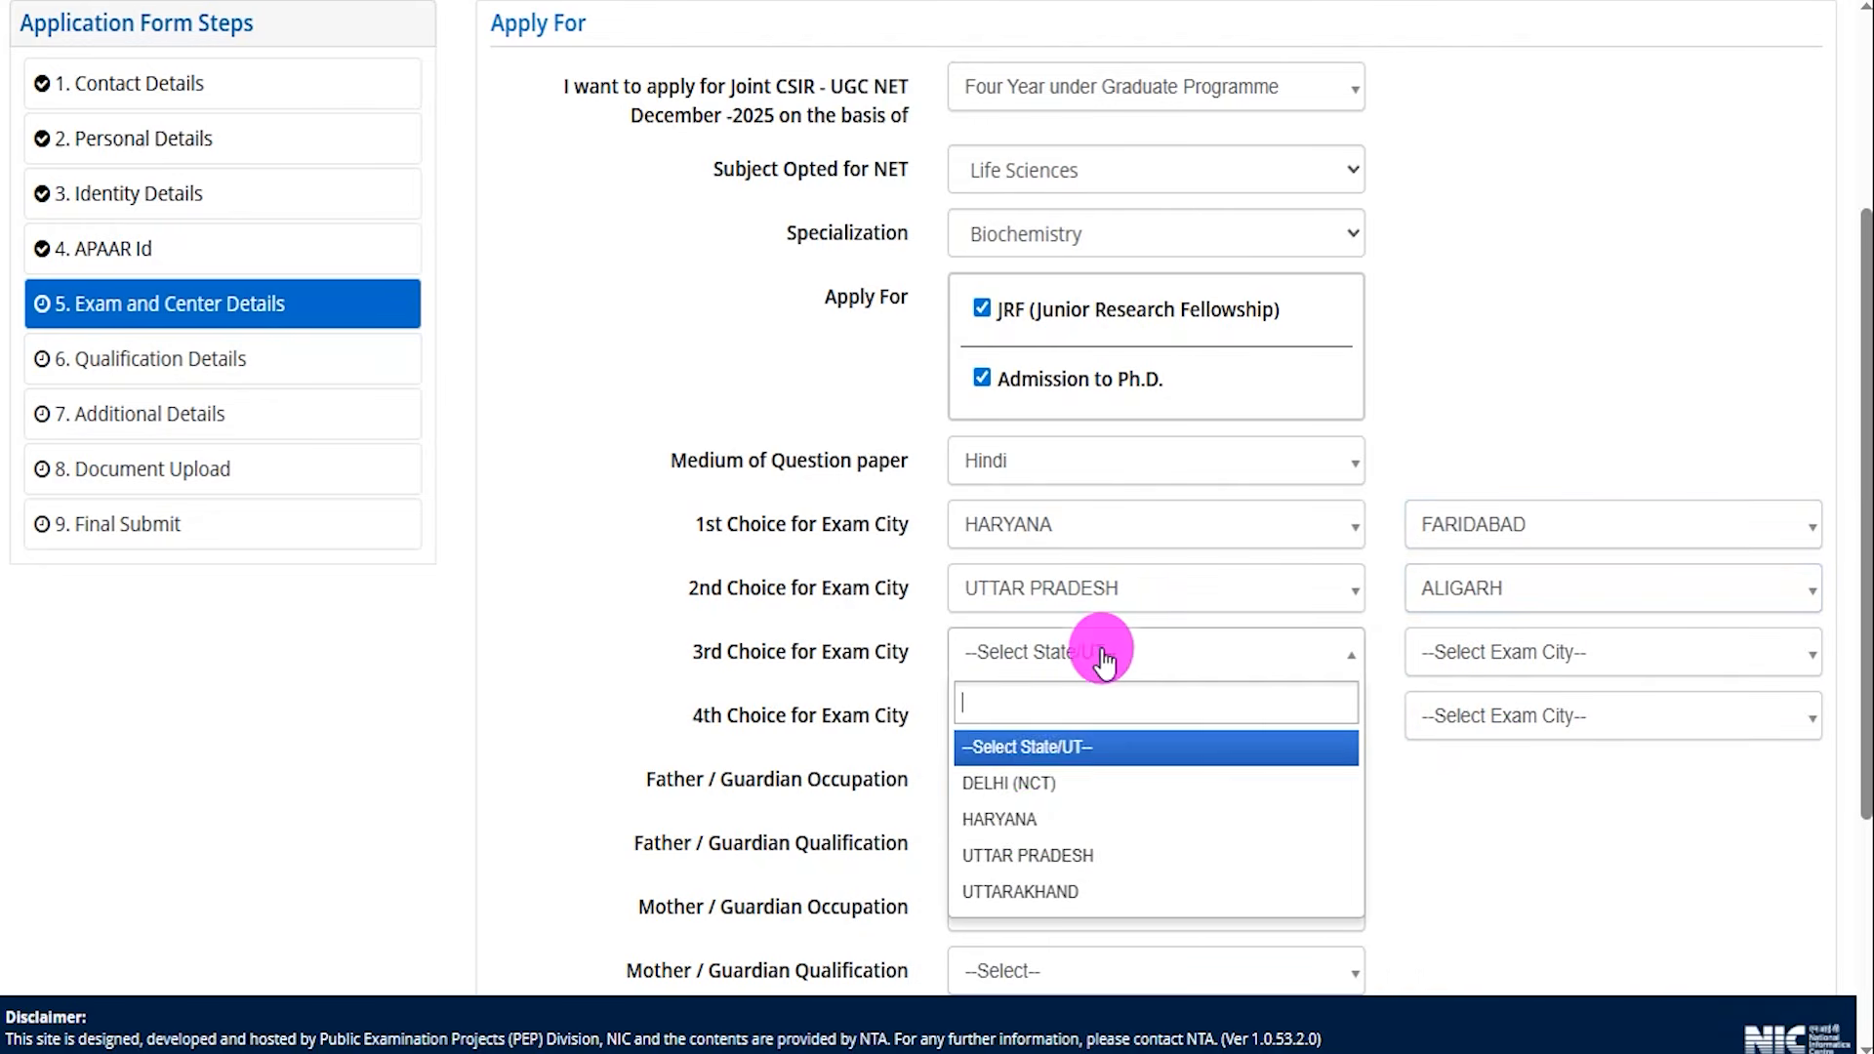
click(1034, 893)
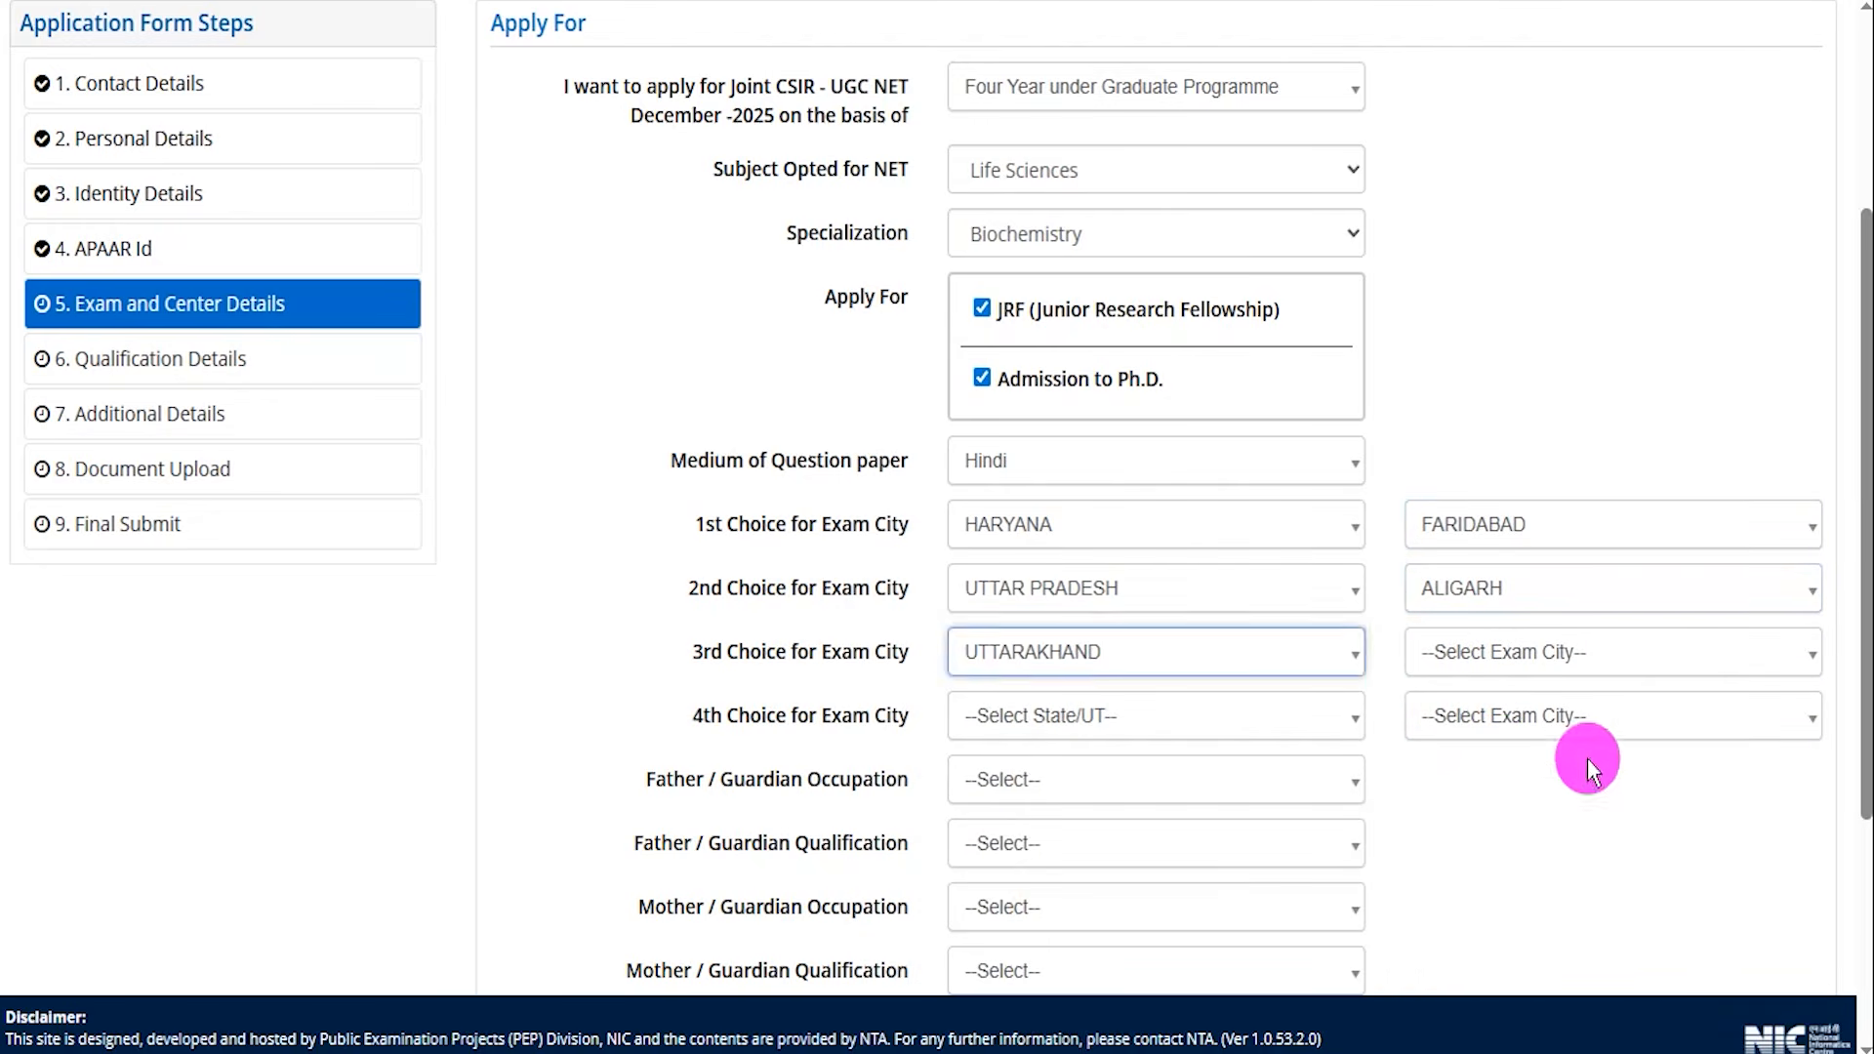
Set the third exam city to ROORKEE and the fourth choice to UTTARAKHAND, DEHRADUN.
click(1585, 654)
click(1470, 893)
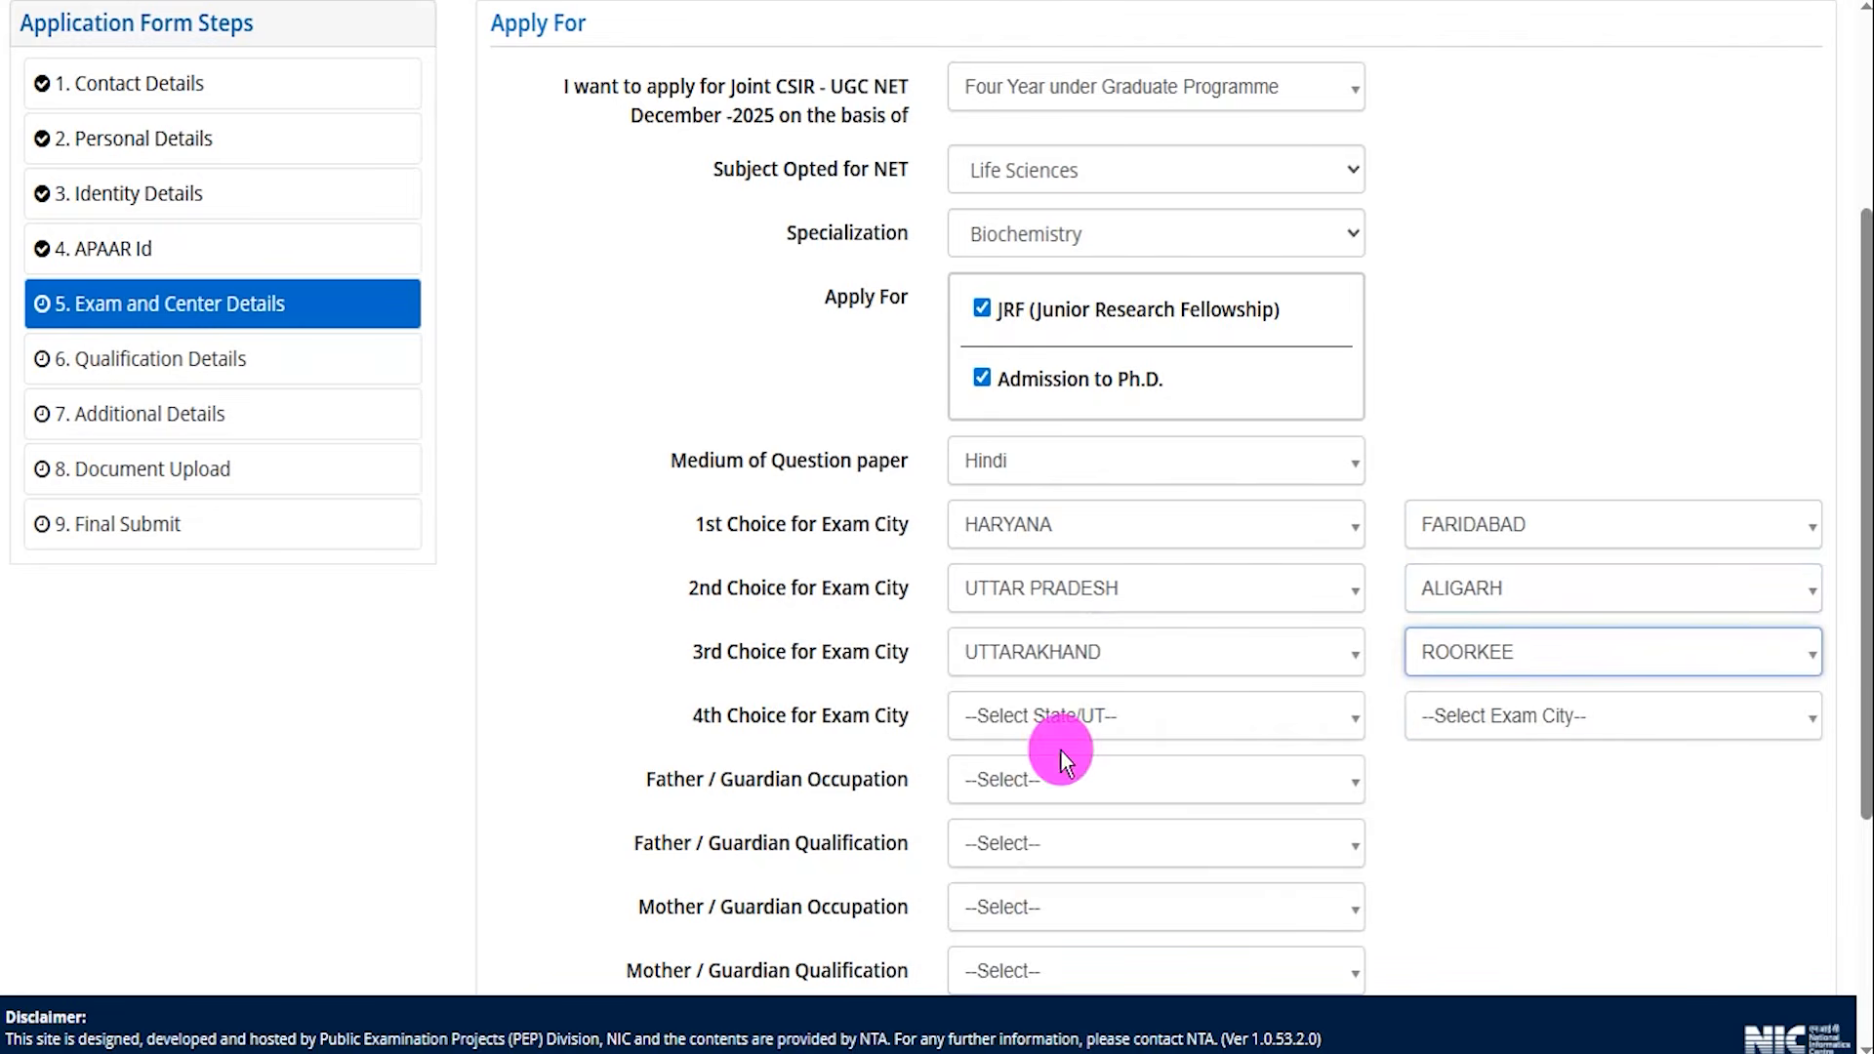
click(1063, 718)
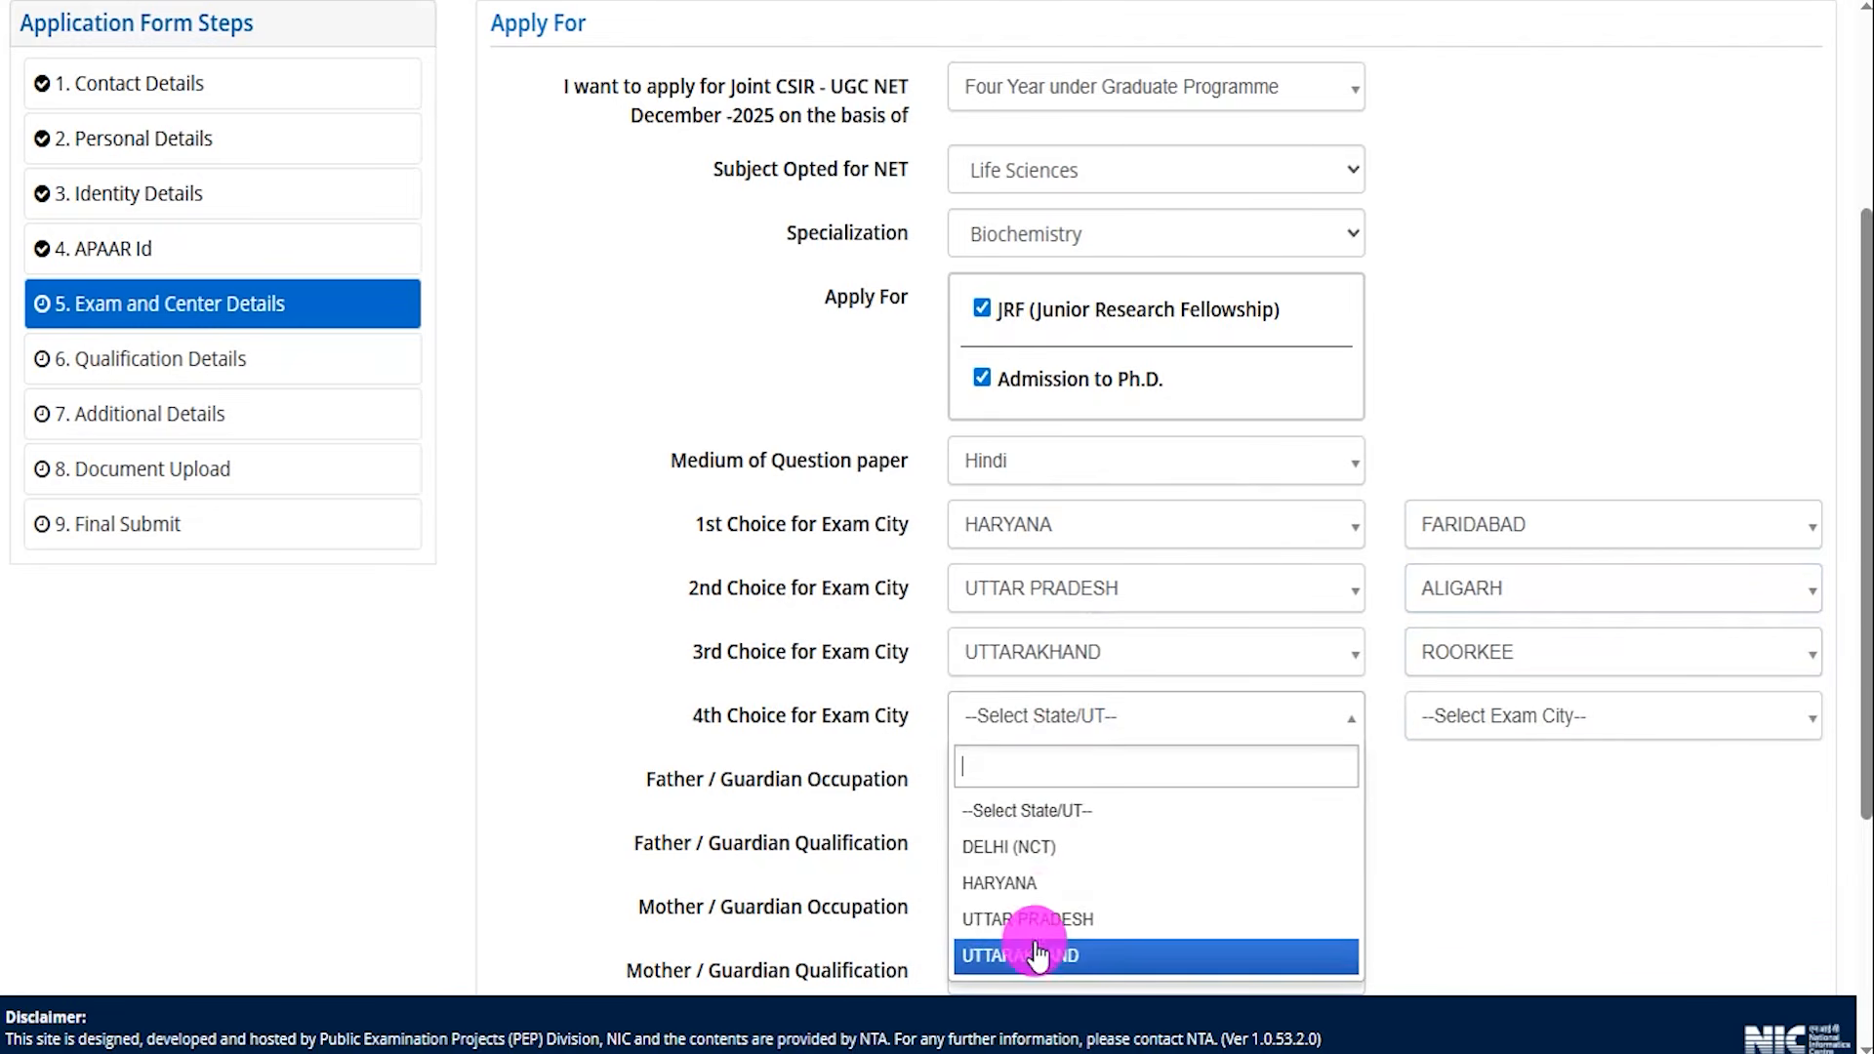
click(1010, 954)
click(1461, 744)
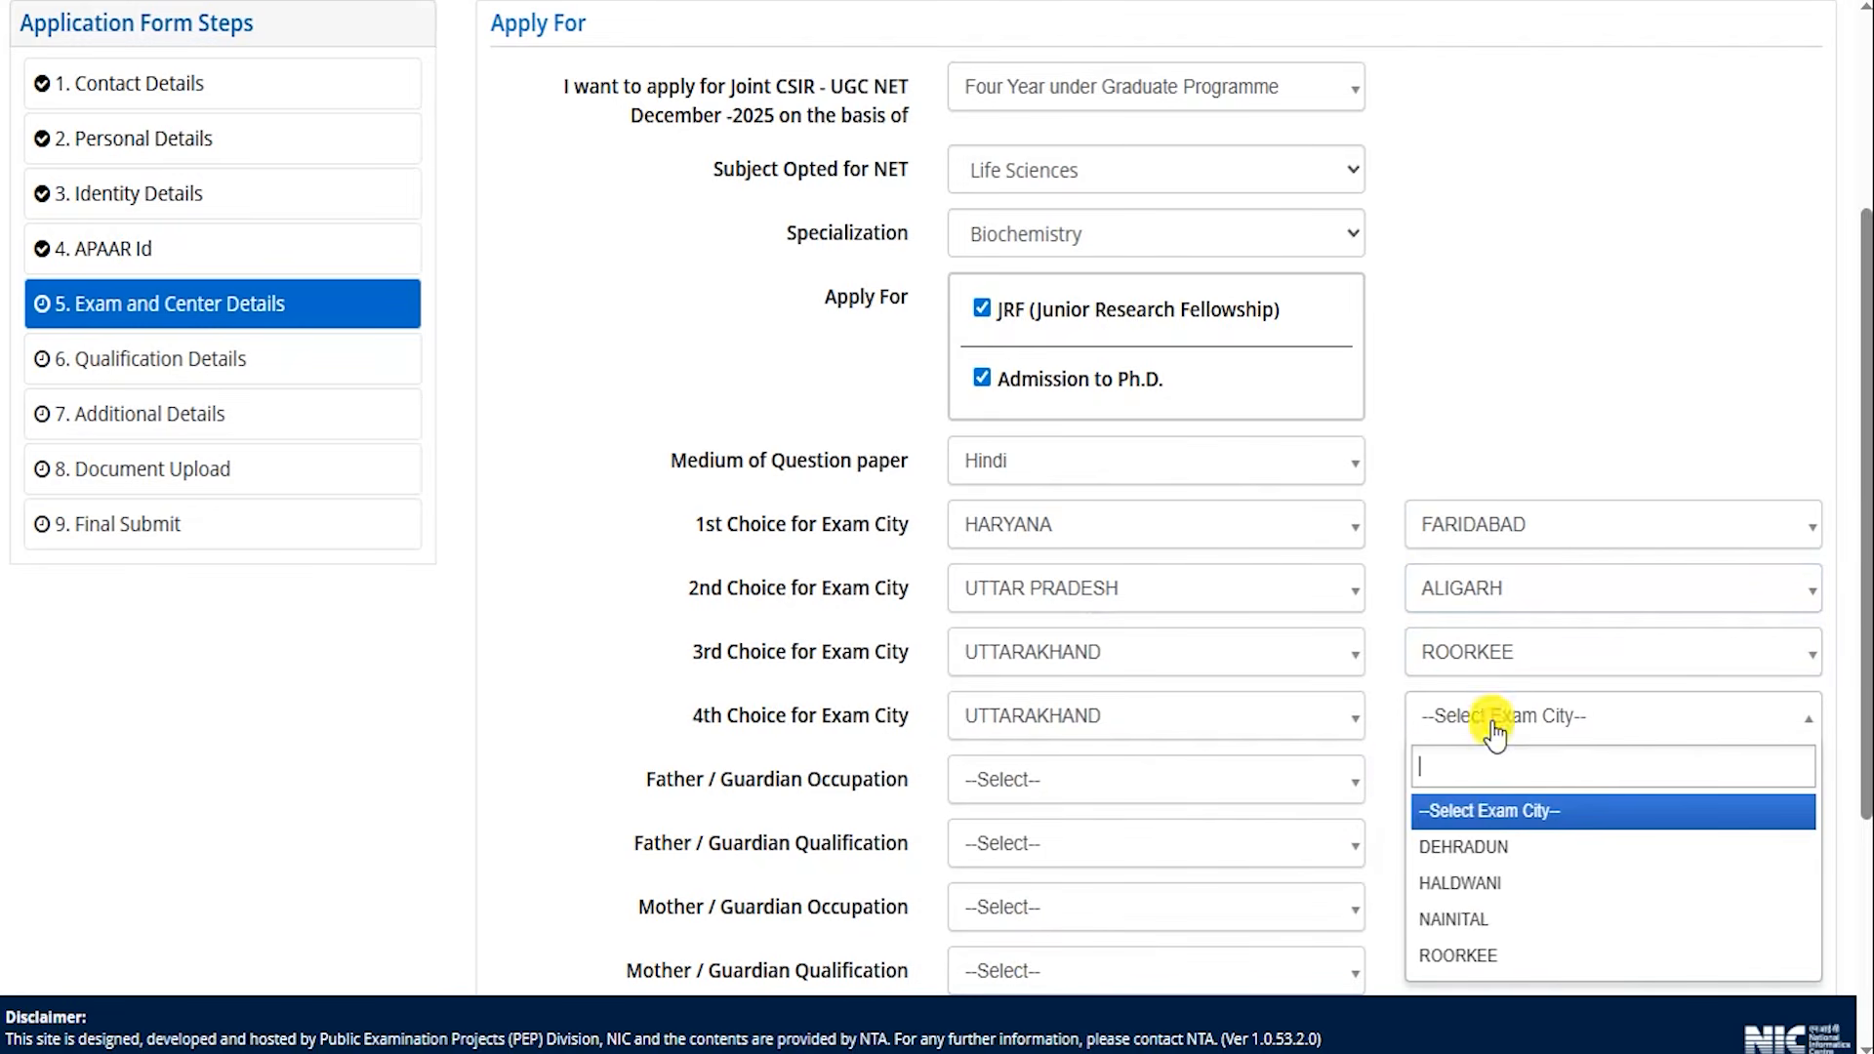
click(1476, 846)
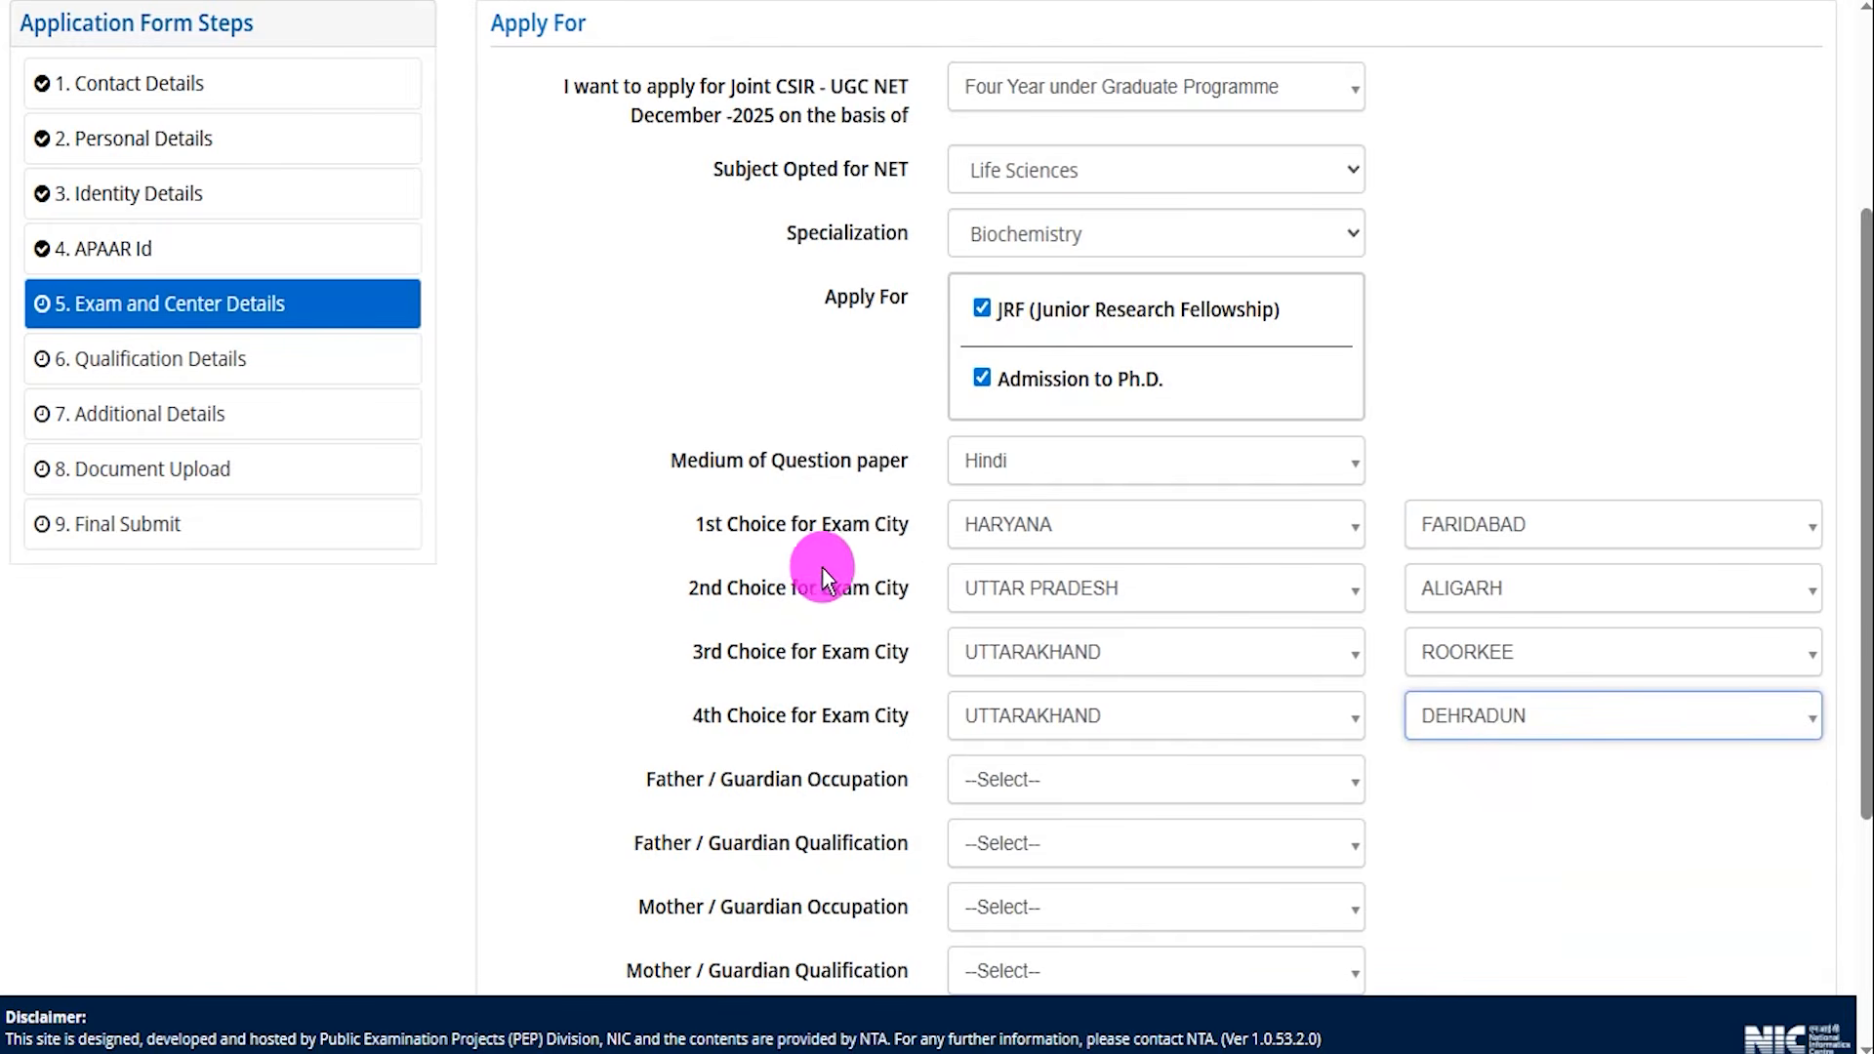
Set Father / Guardian Occupation to AGRICULTURE and Father / Guardian Qualification to GRADUATE.
scroll(820, 691, down, 3)
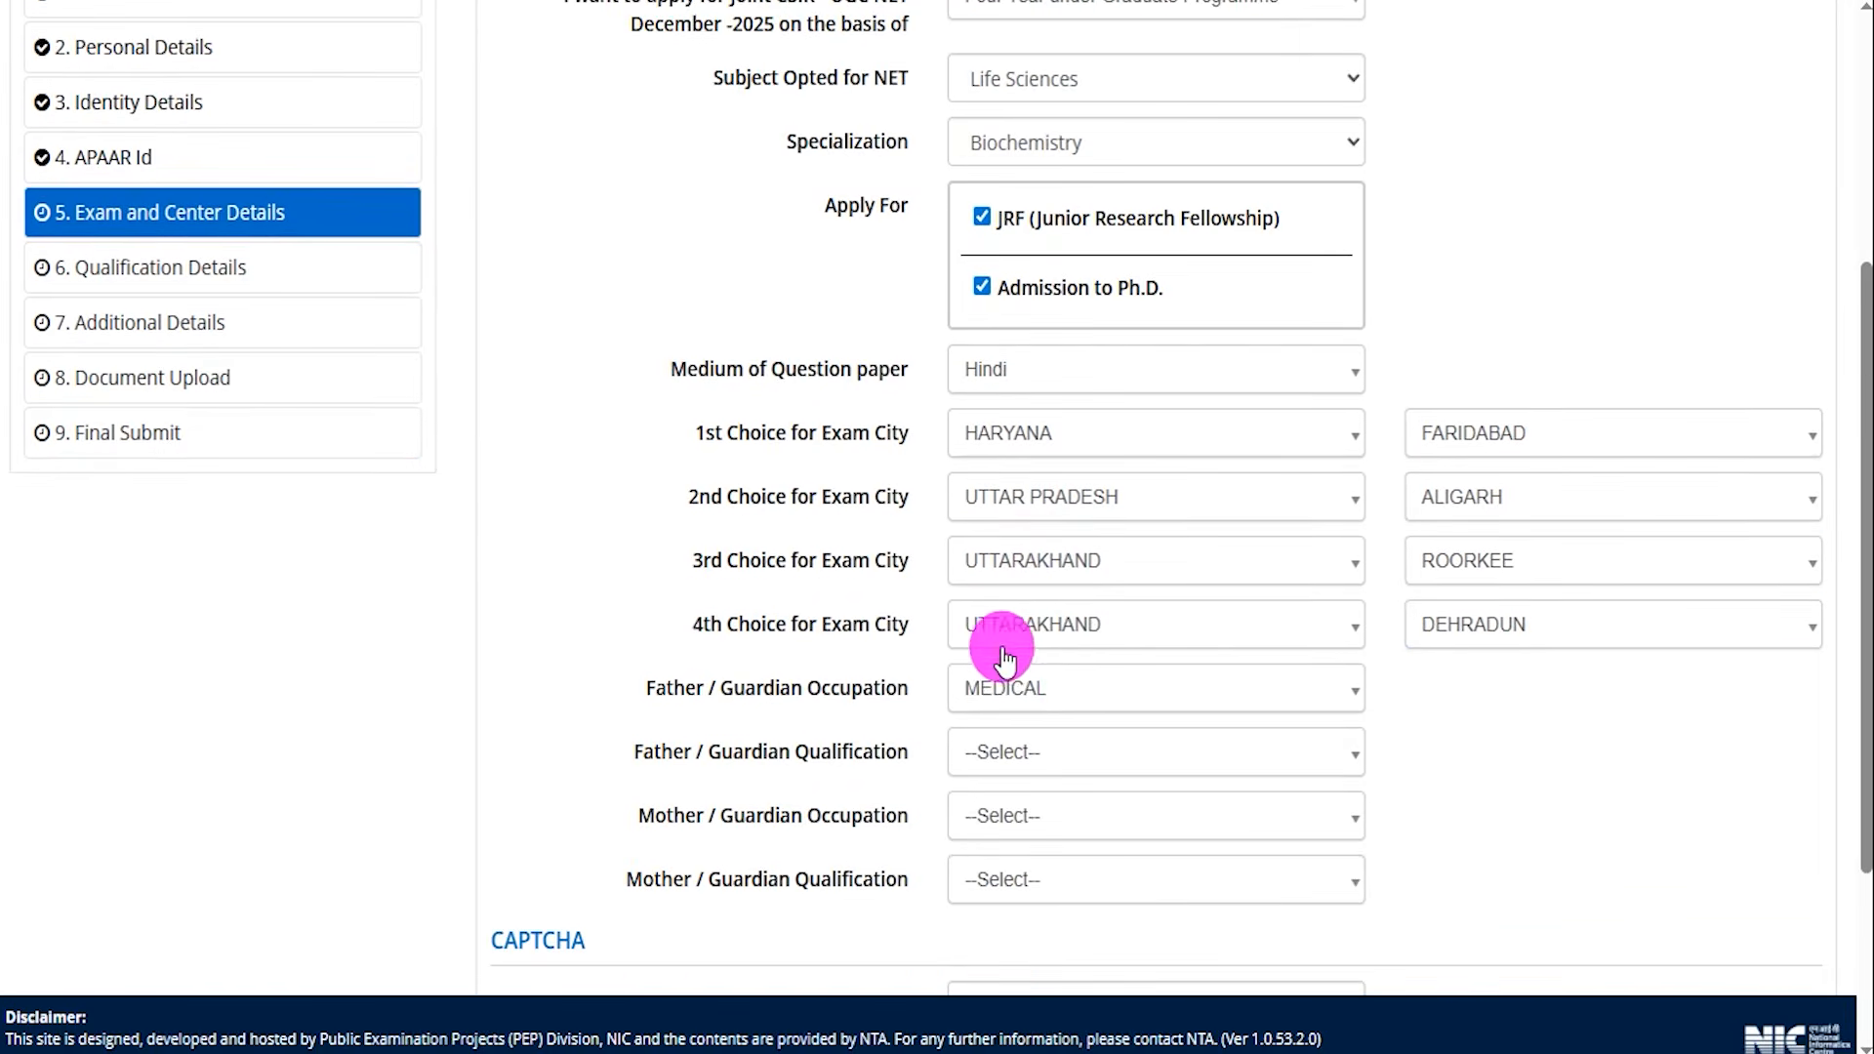
scroll(1004, 664, down, 2)
click(1057, 547)
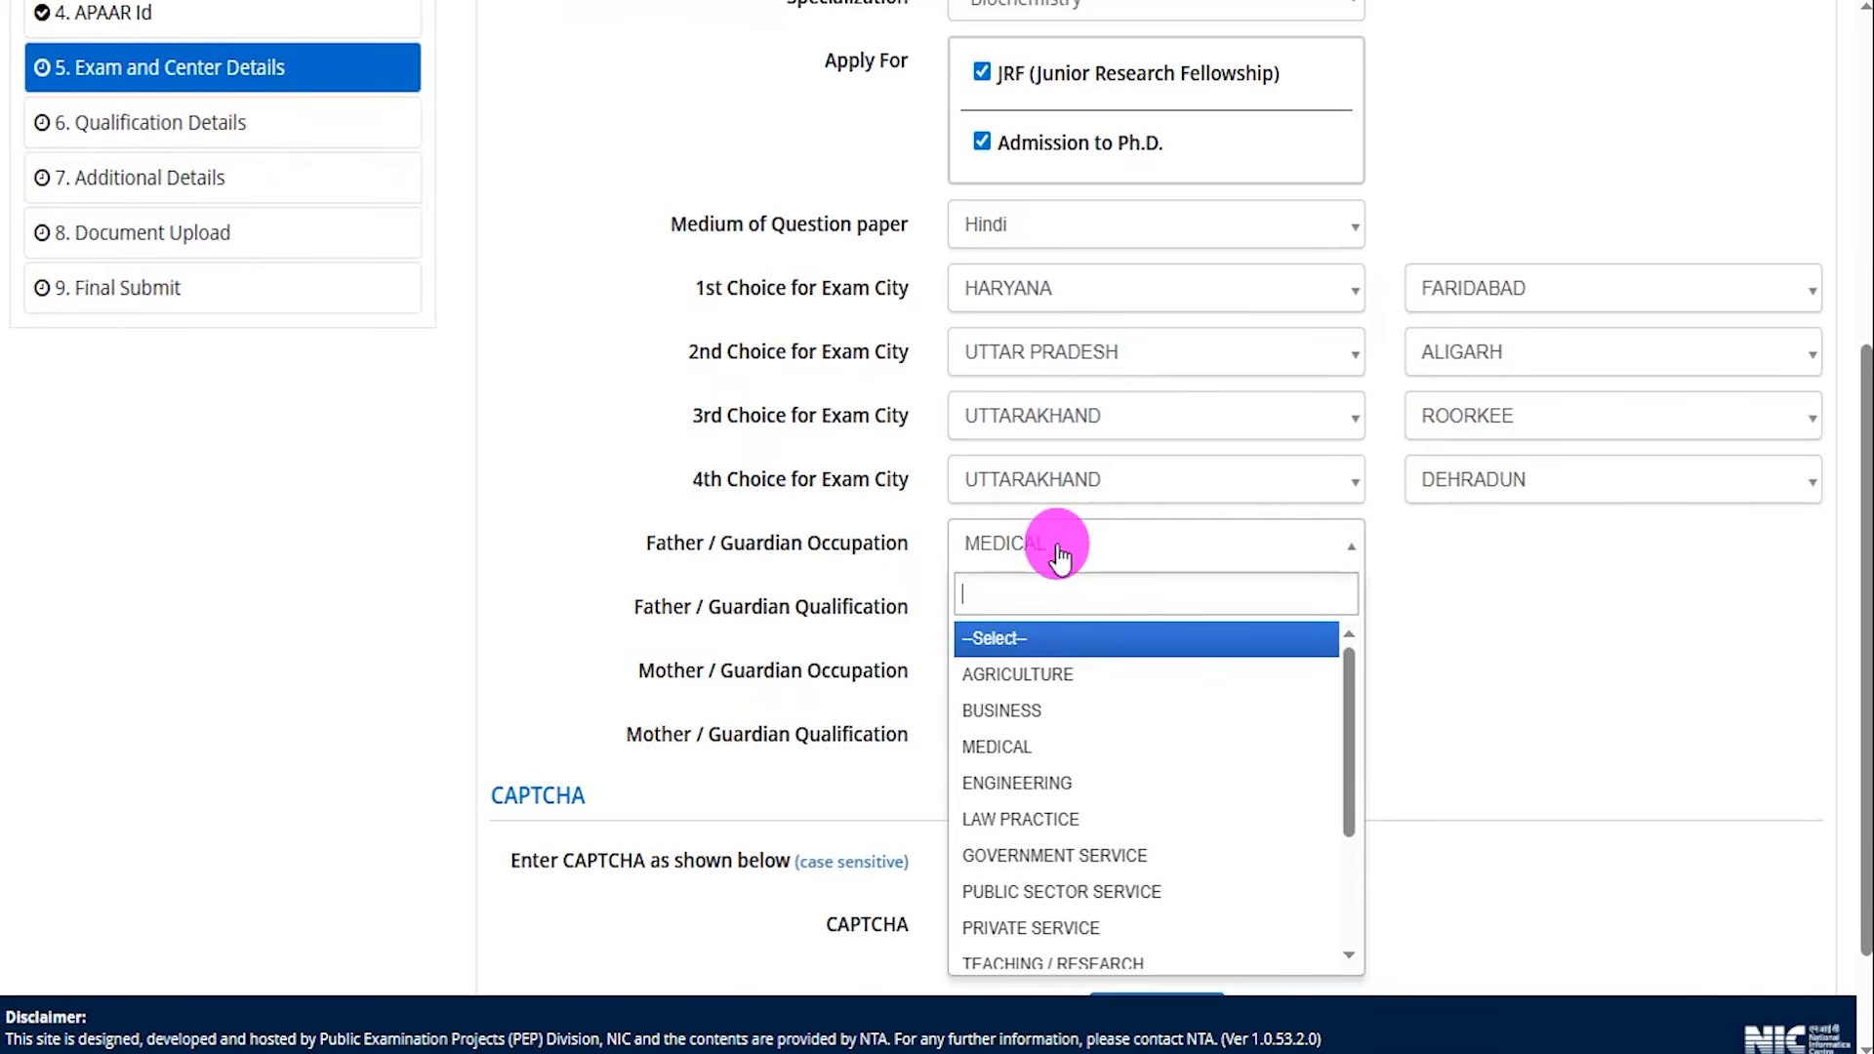
click(1020, 677)
drag(652, 603, 987, 598)
click(1004, 605)
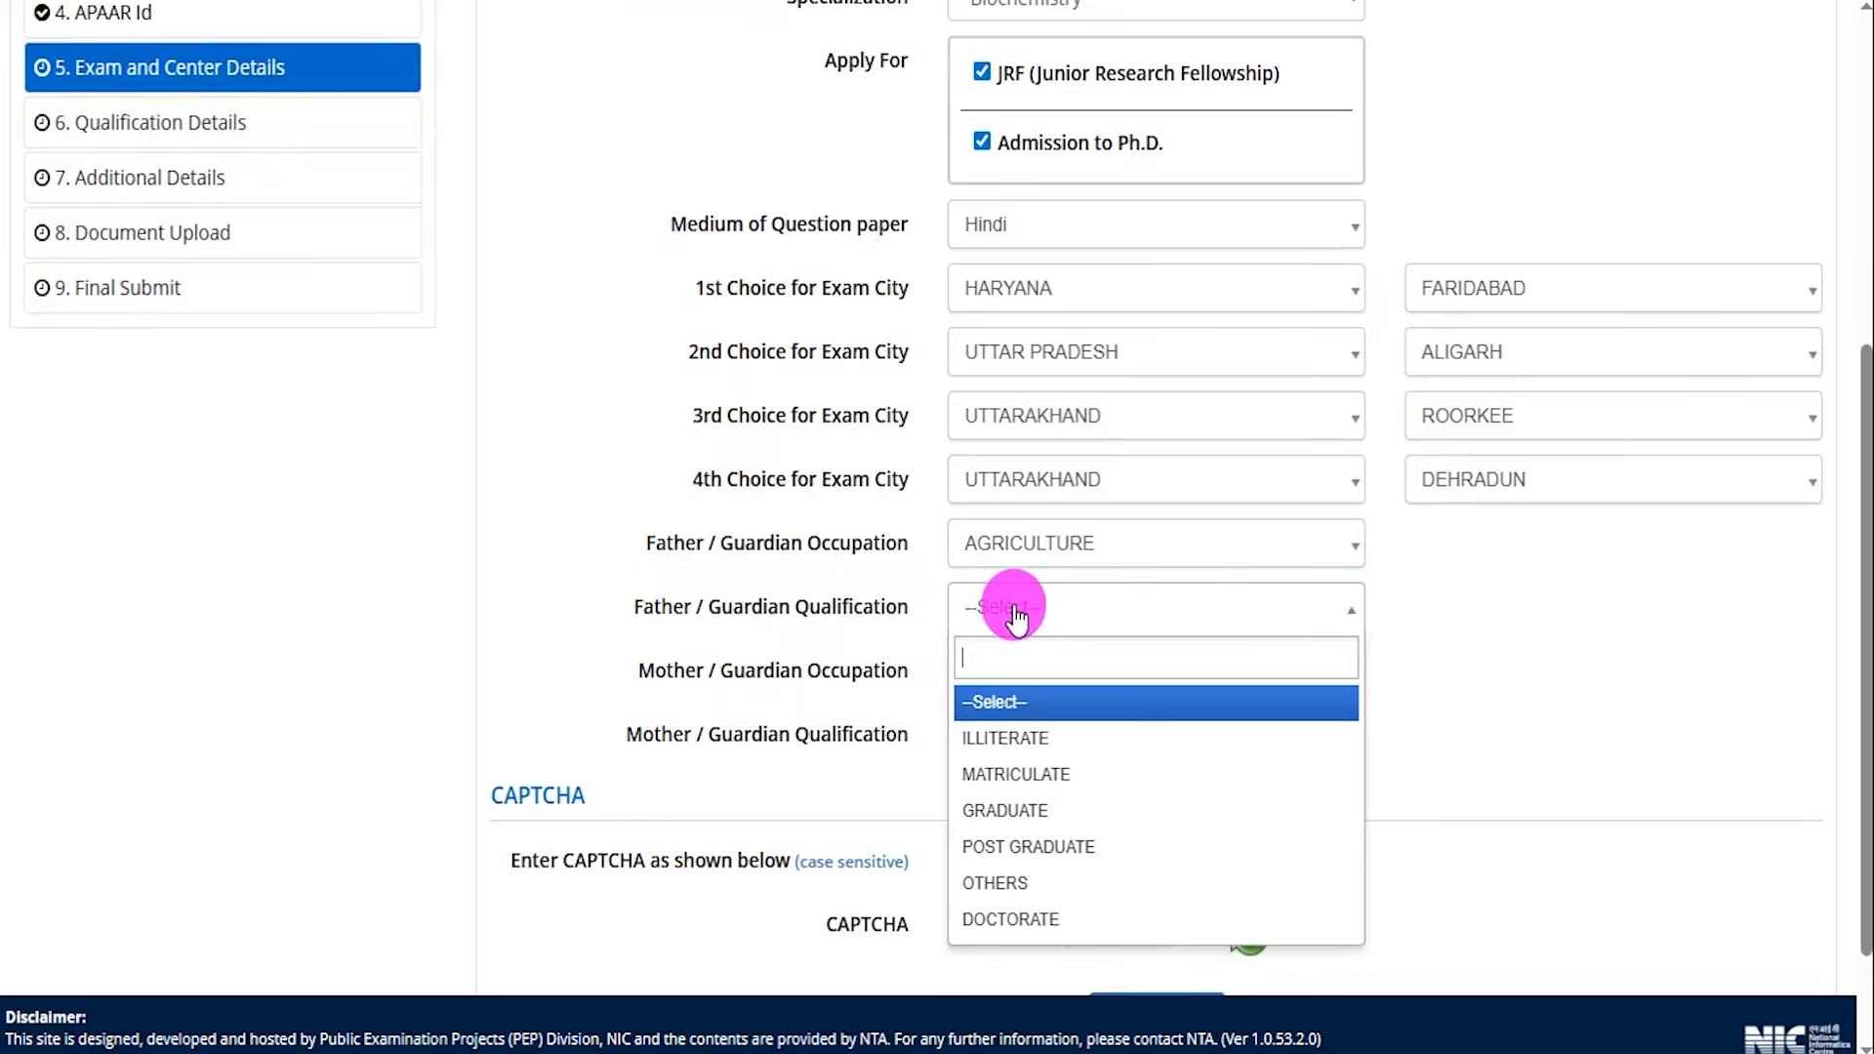
click(1015, 810)
Set Mother / Guardian Occupation to AGRICULTURE and Mother / Guardian Qualification to GRADUATE.
drag(675, 674, 1038, 681)
click(1052, 689)
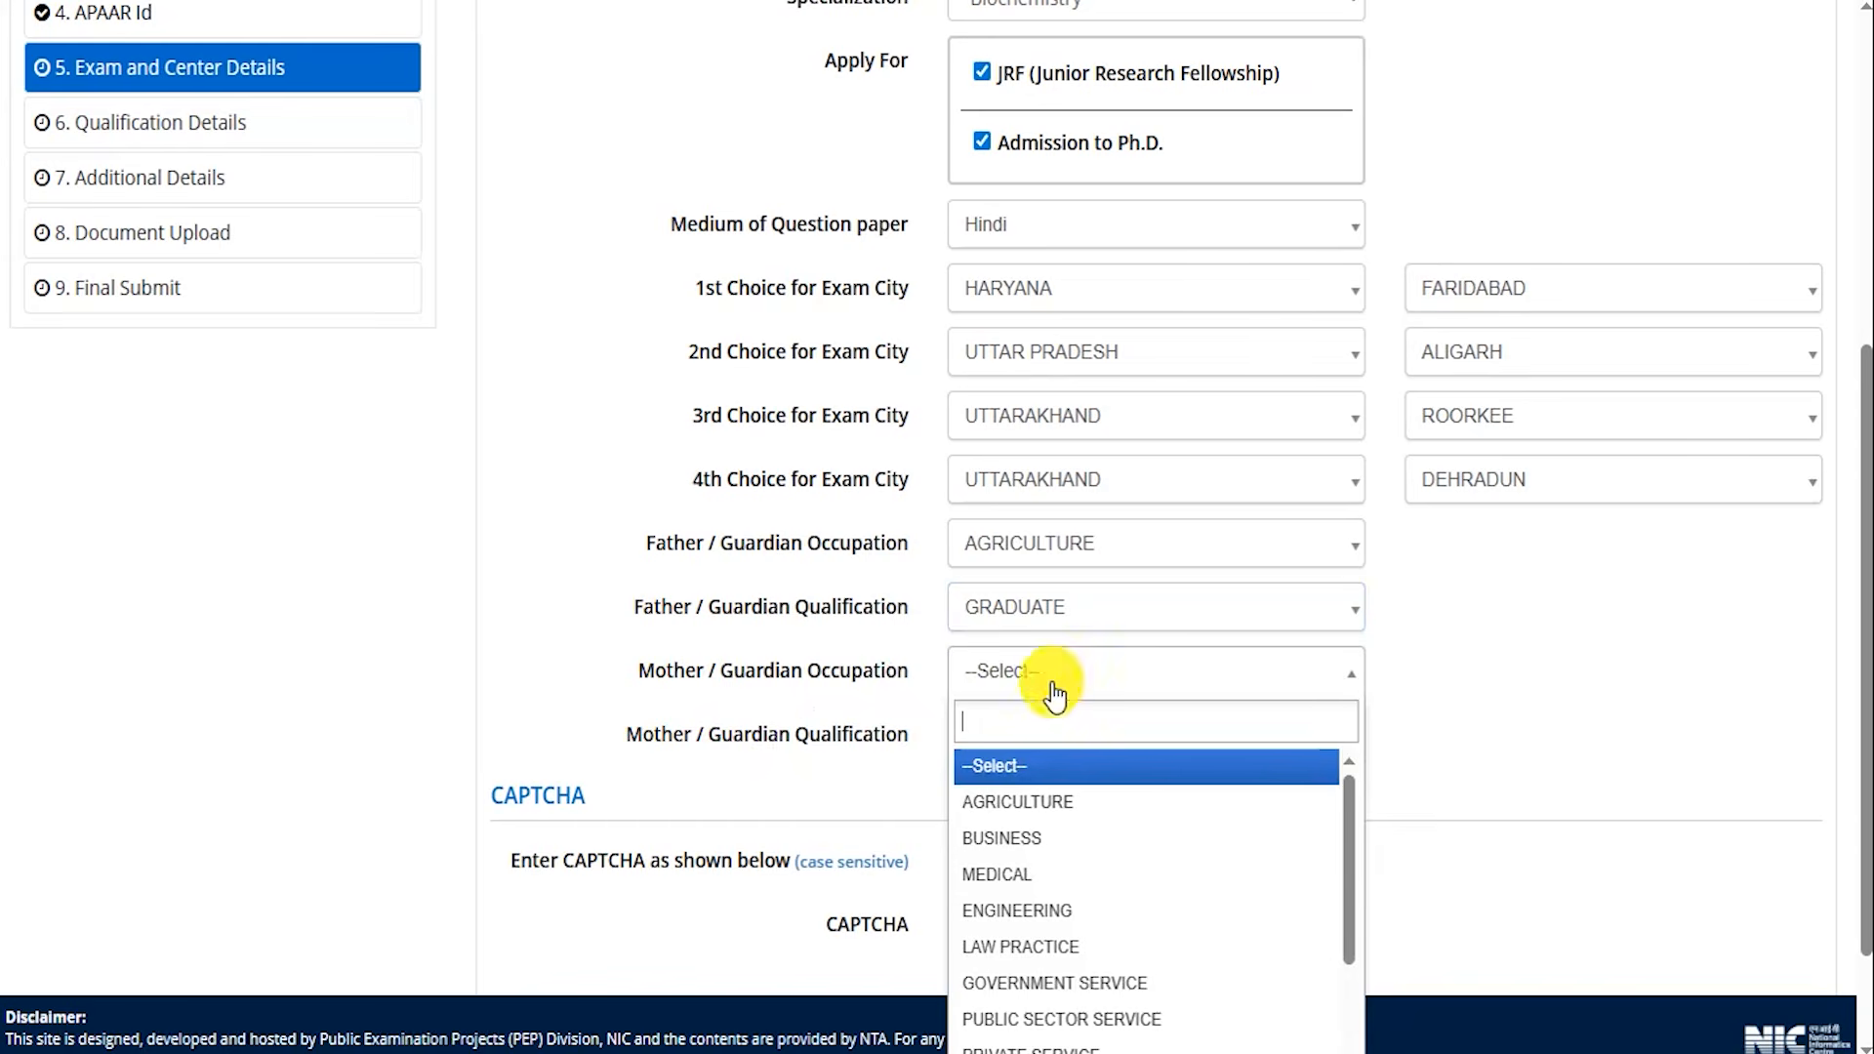
click(1025, 806)
click(1015, 757)
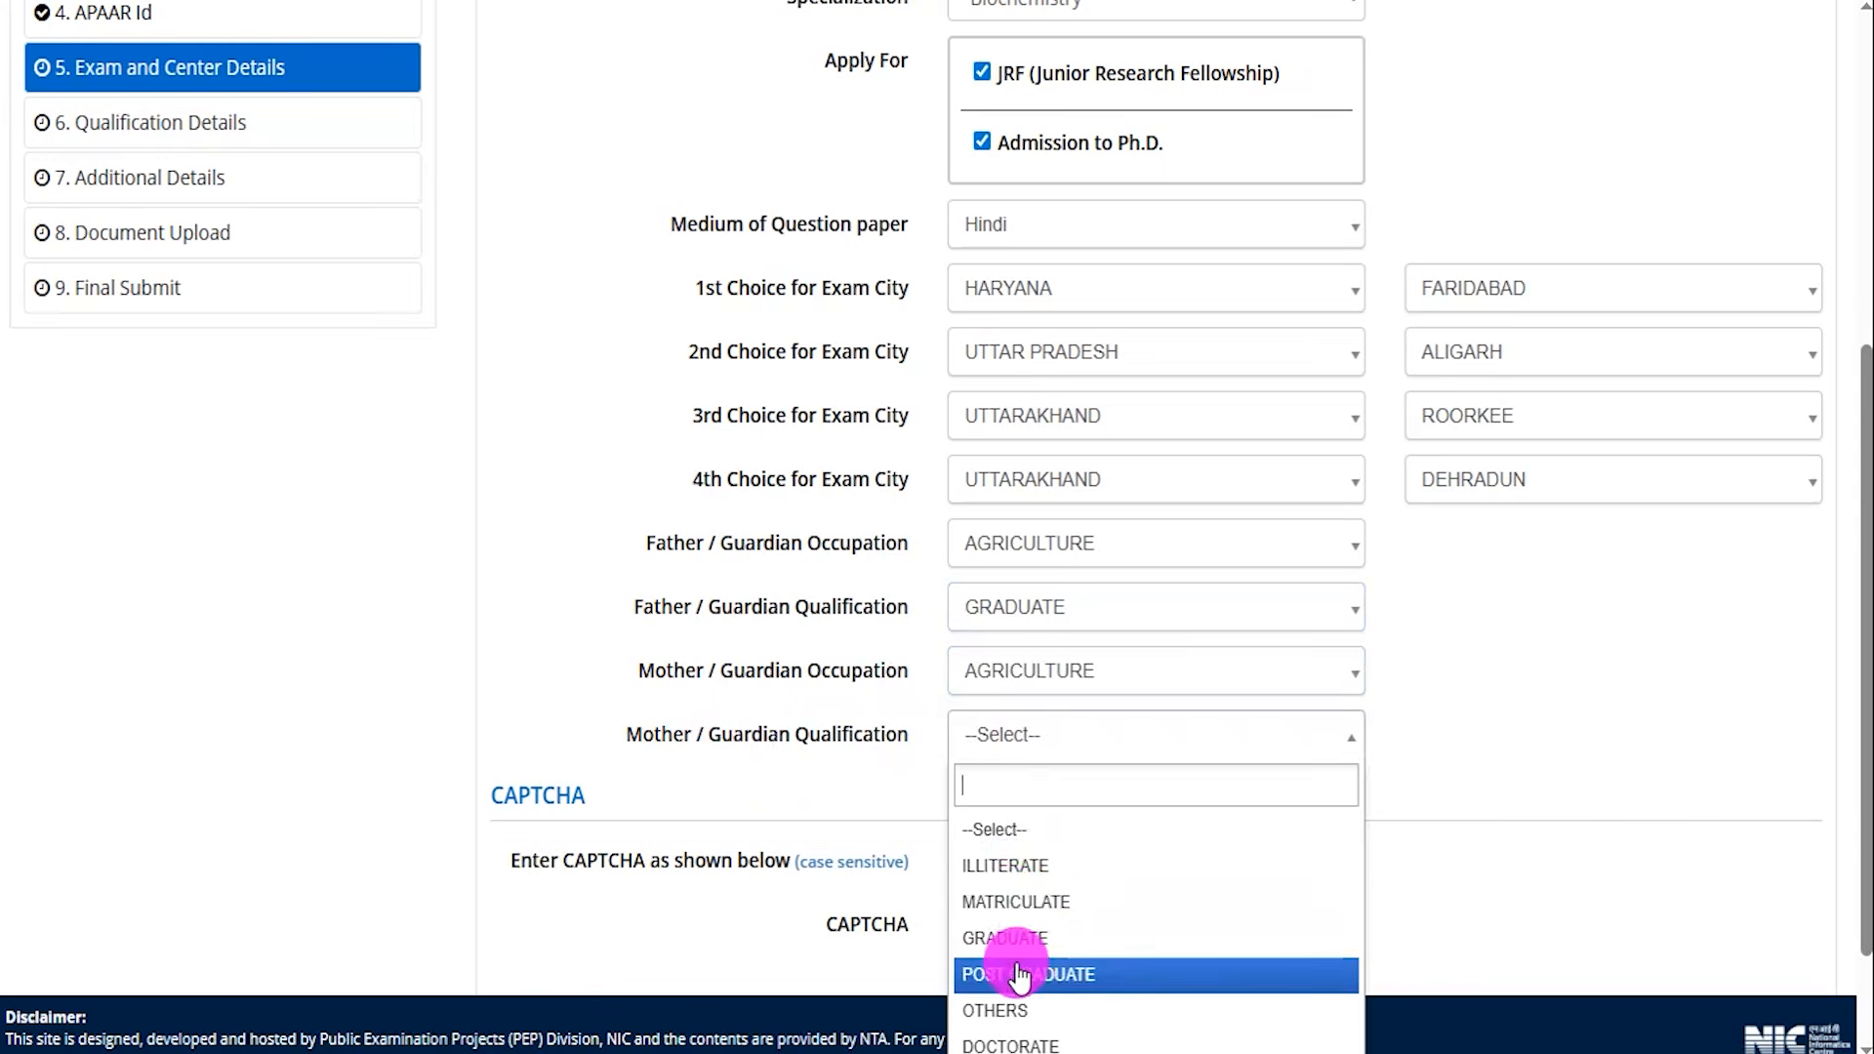
click(1020, 938)
Save the exam and centre details and continue to the qualification section.
scroll(1539, 682, down, 3)
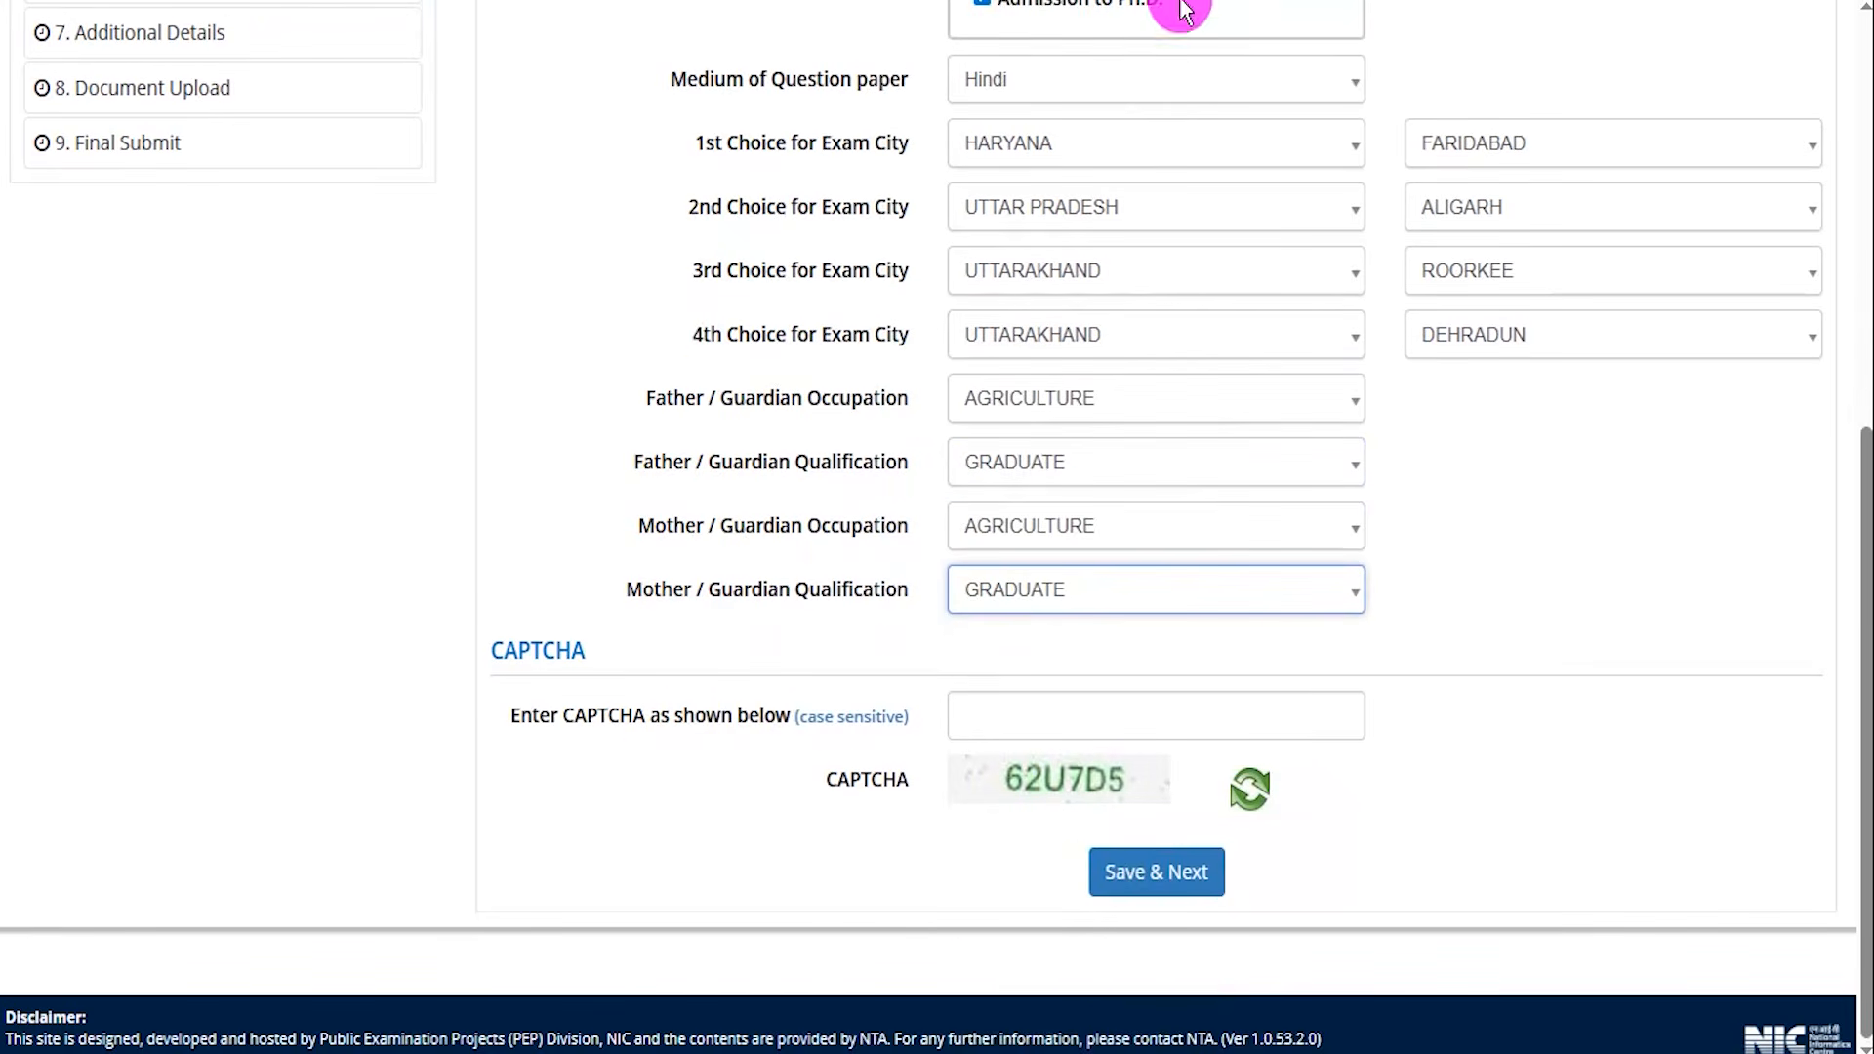
drag(1127, 791, 1169, 767)
drag(1241, 717, 1309, 652)
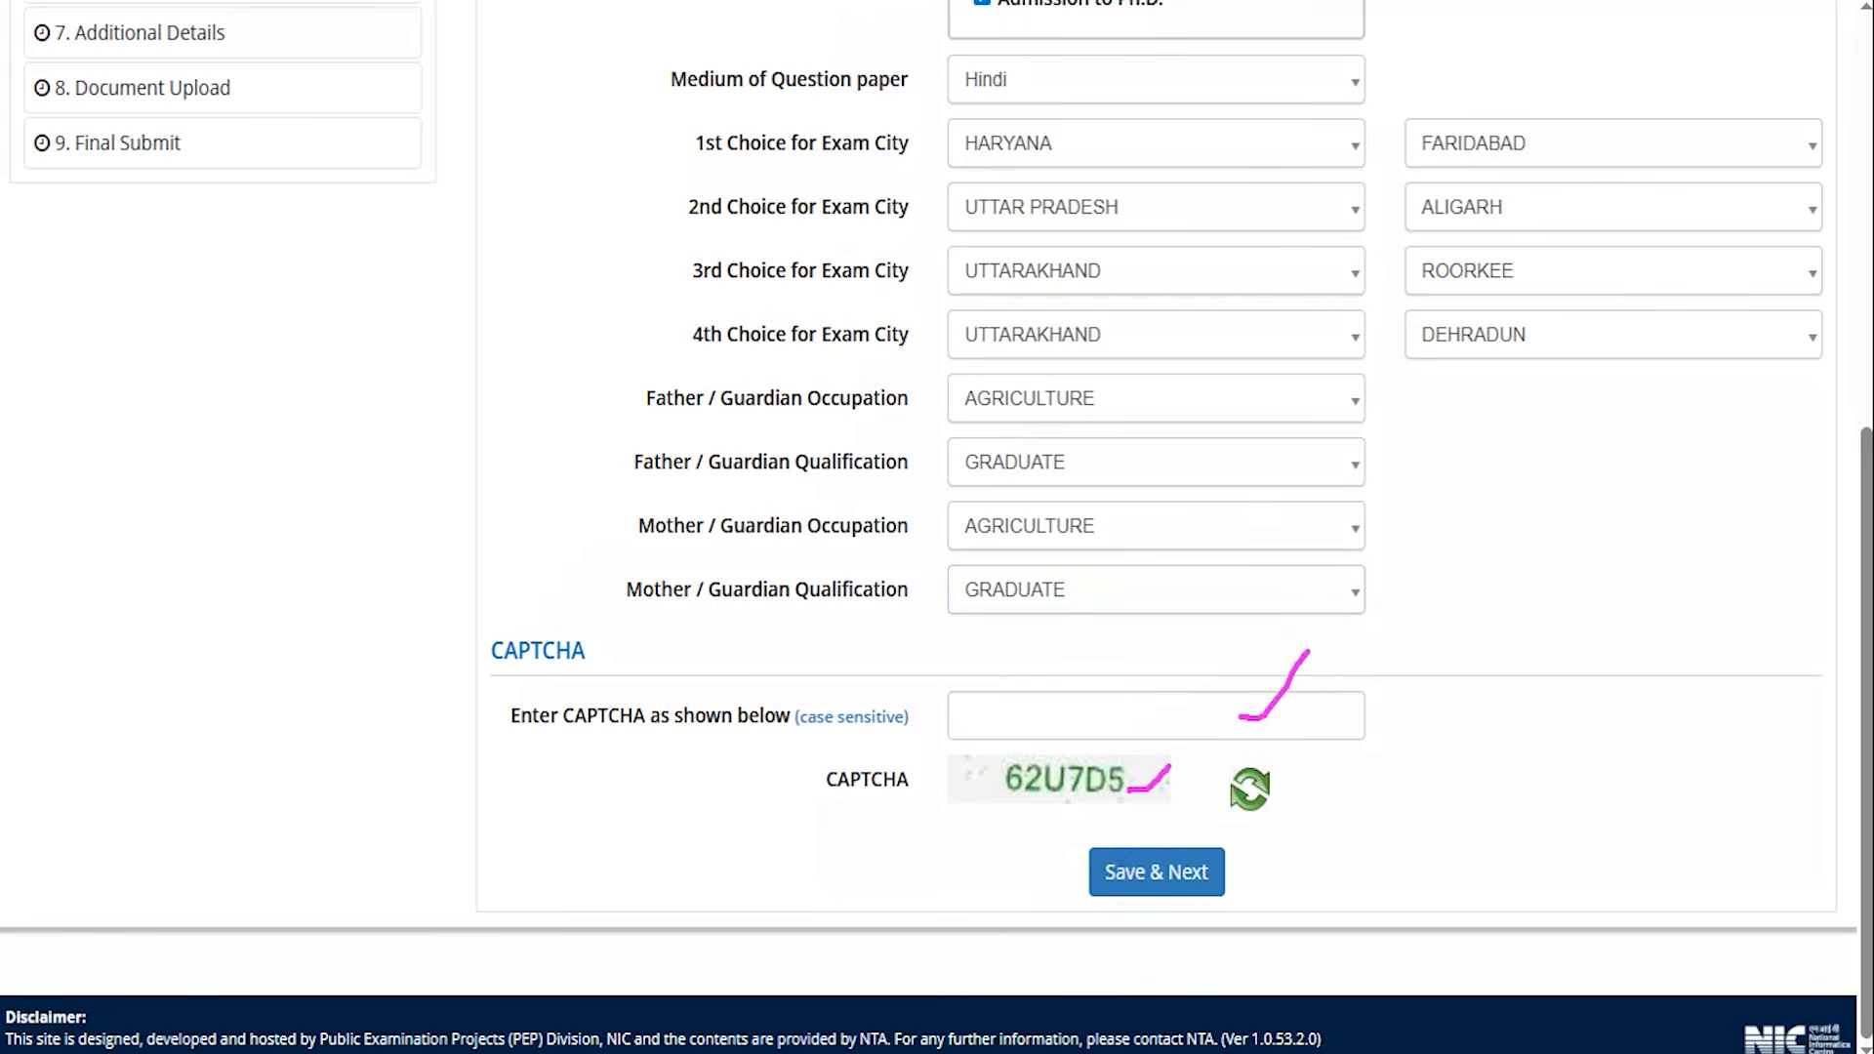
drag(1642, 750, 1281, 857)
click(1211, 872)
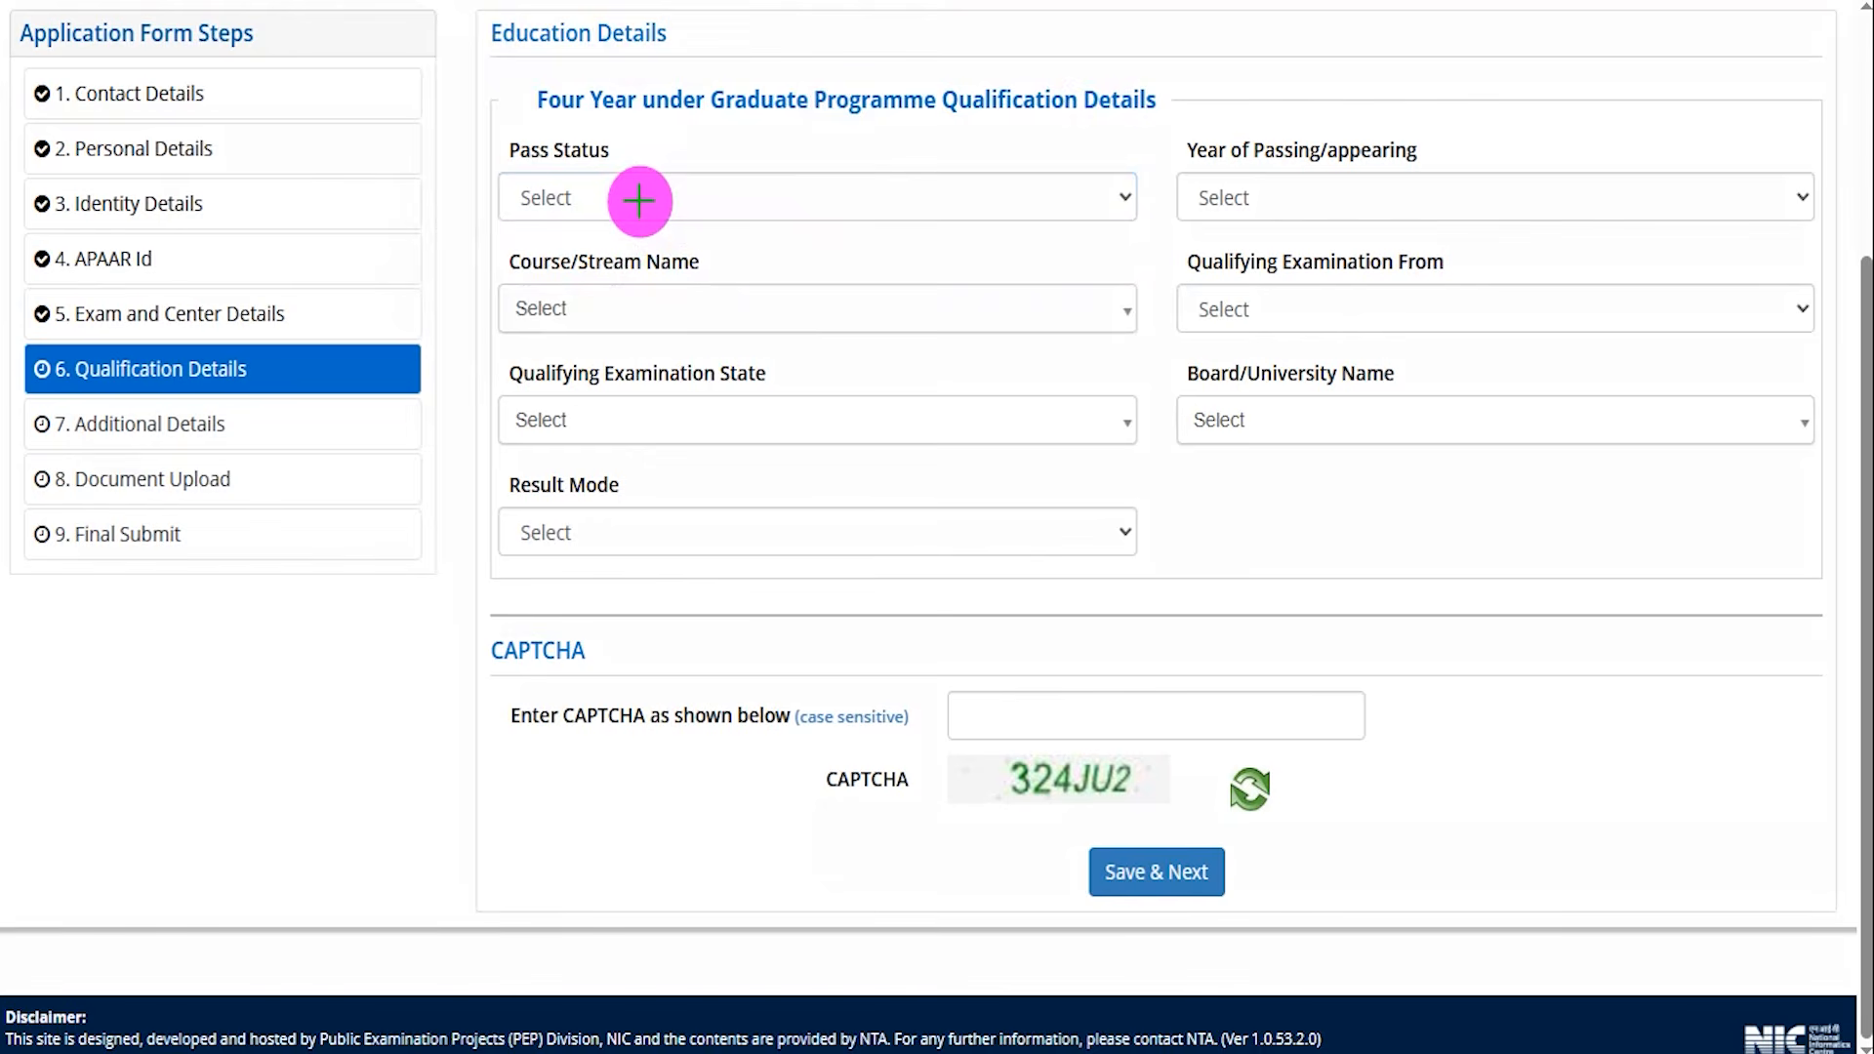
drag(430, 368, 464, 324)
drag(689, 37, 741, 2)
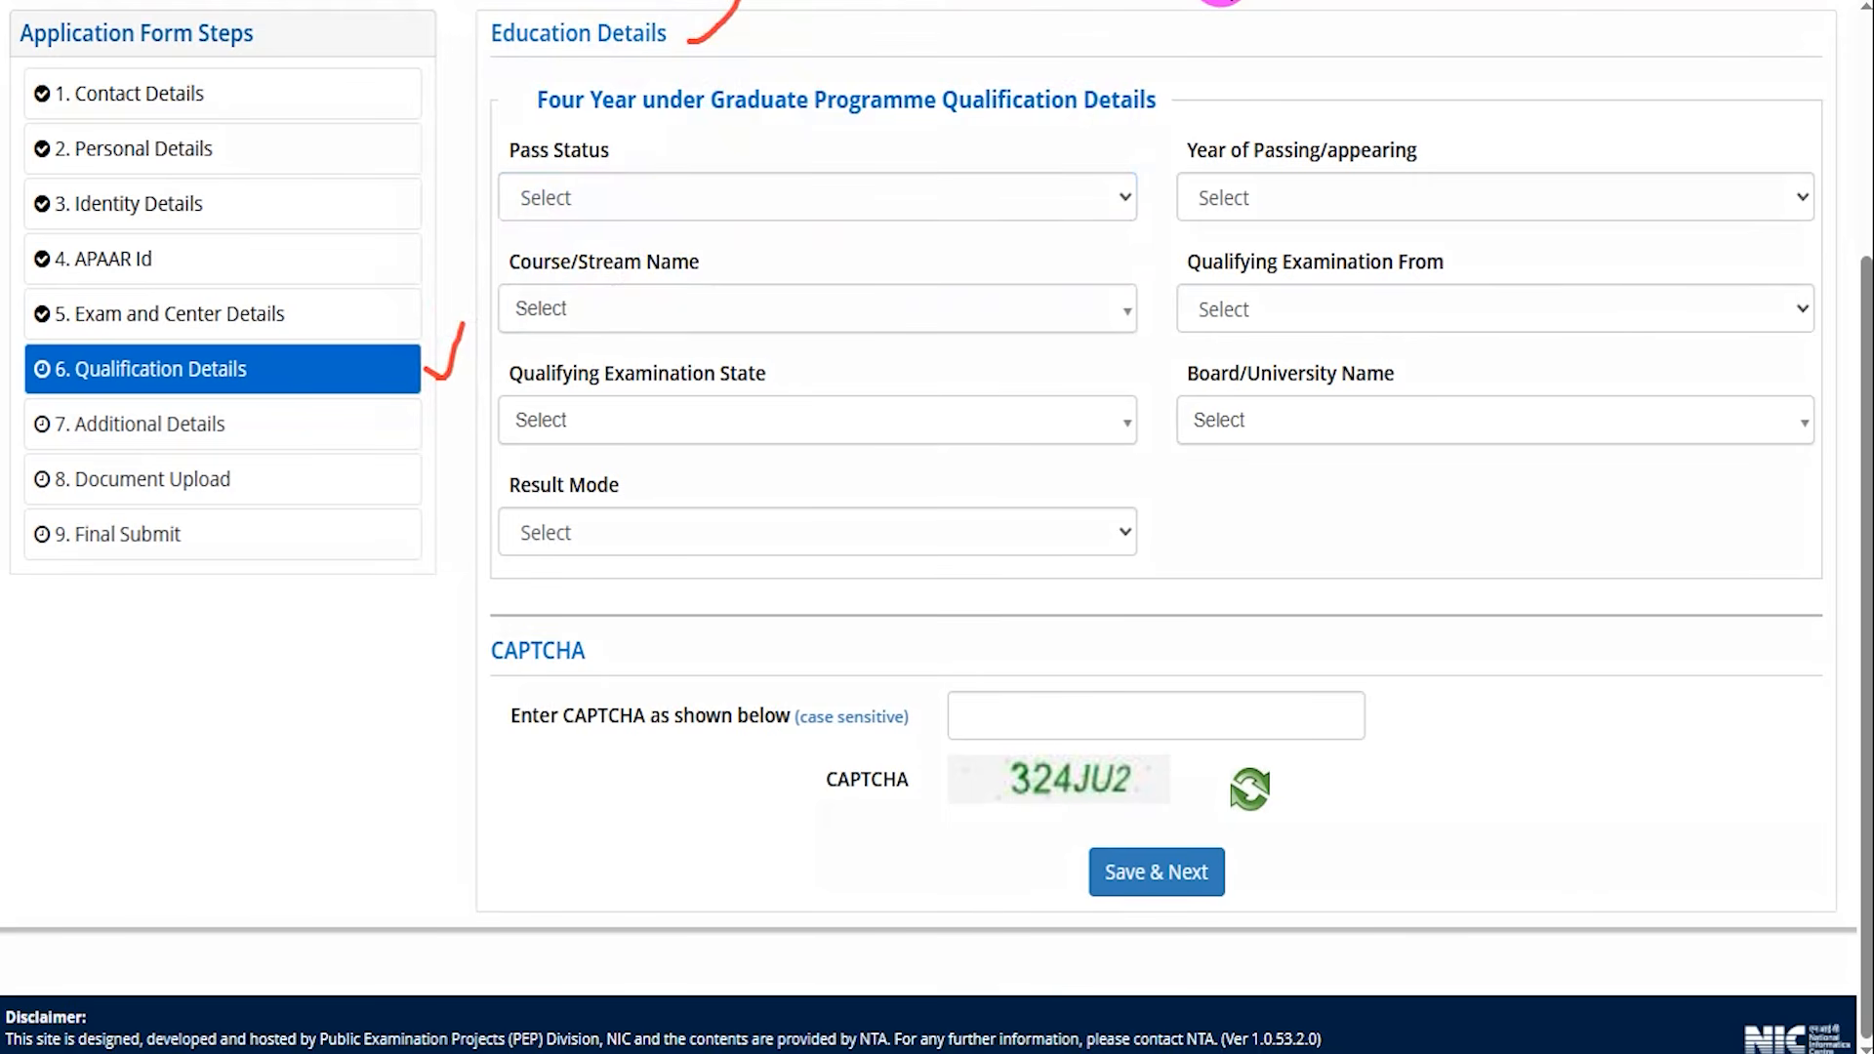
key(Escape)
Set Pass Status to Passed and Year of Passing/appearing to 2020.
click(704, 202)
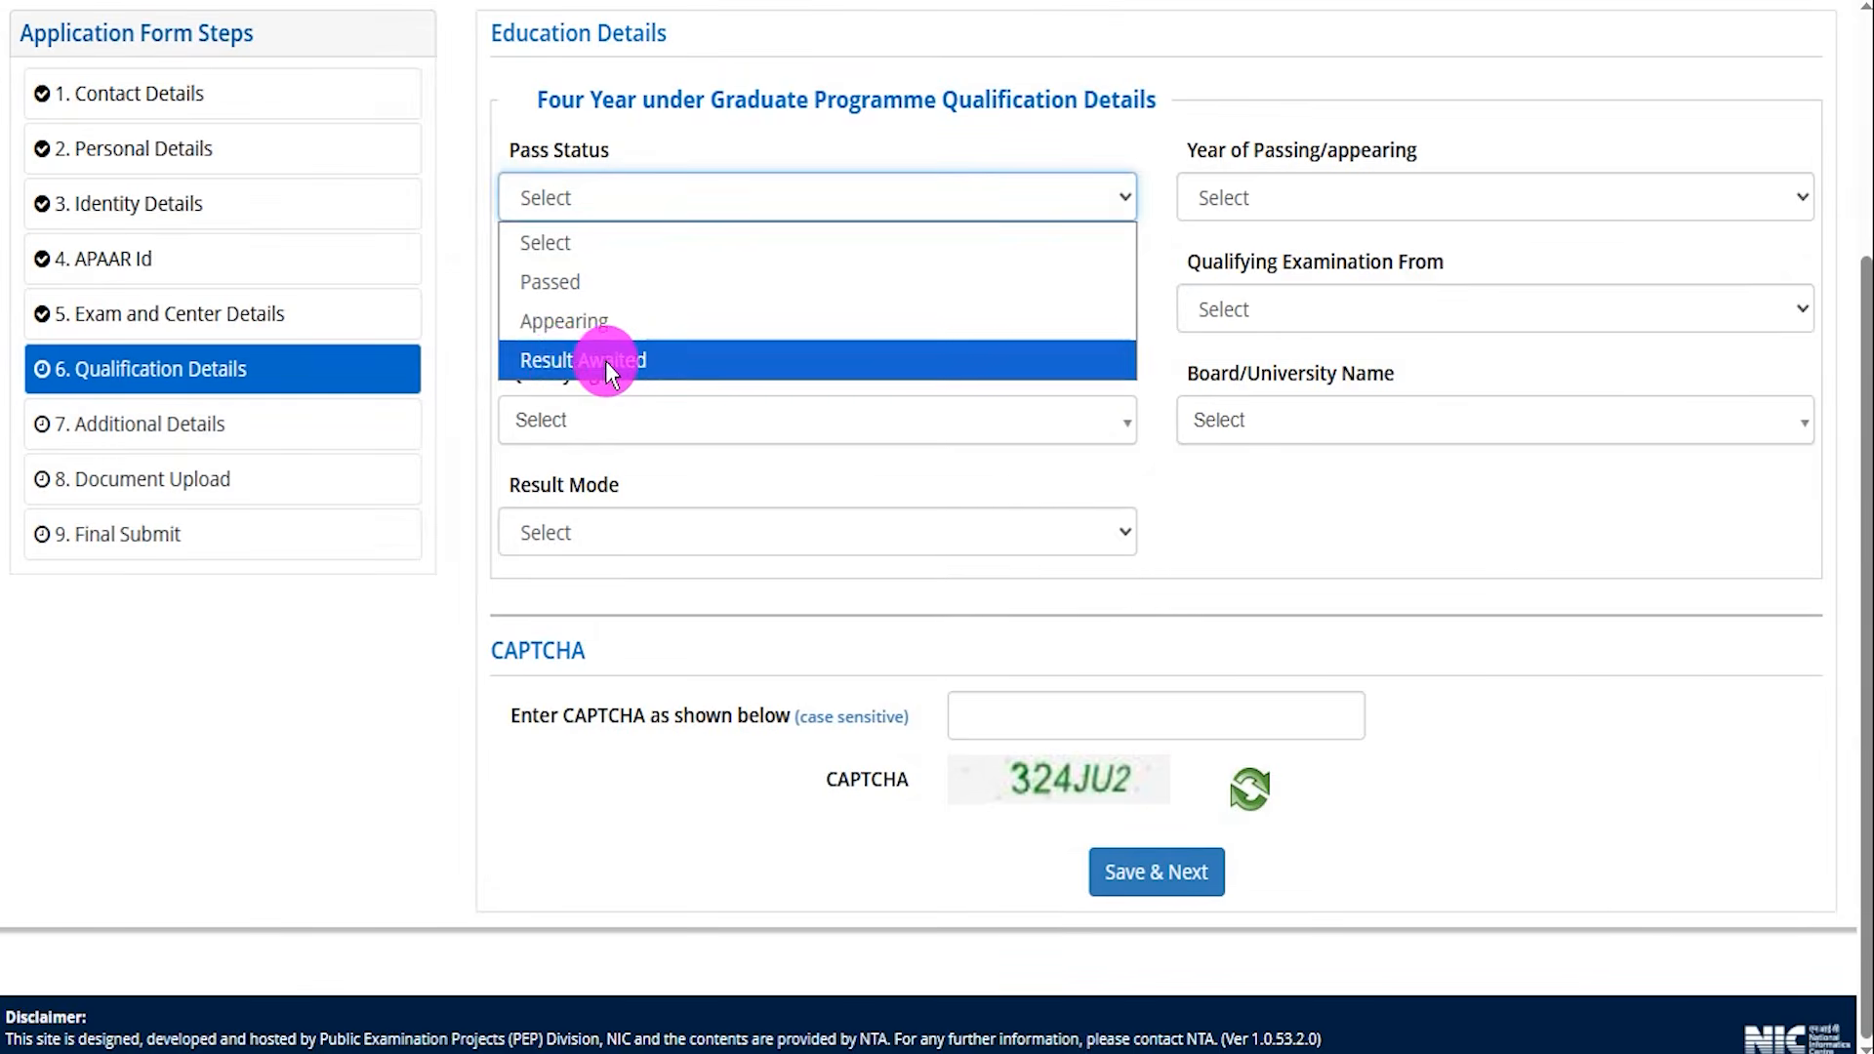
click(581, 286)
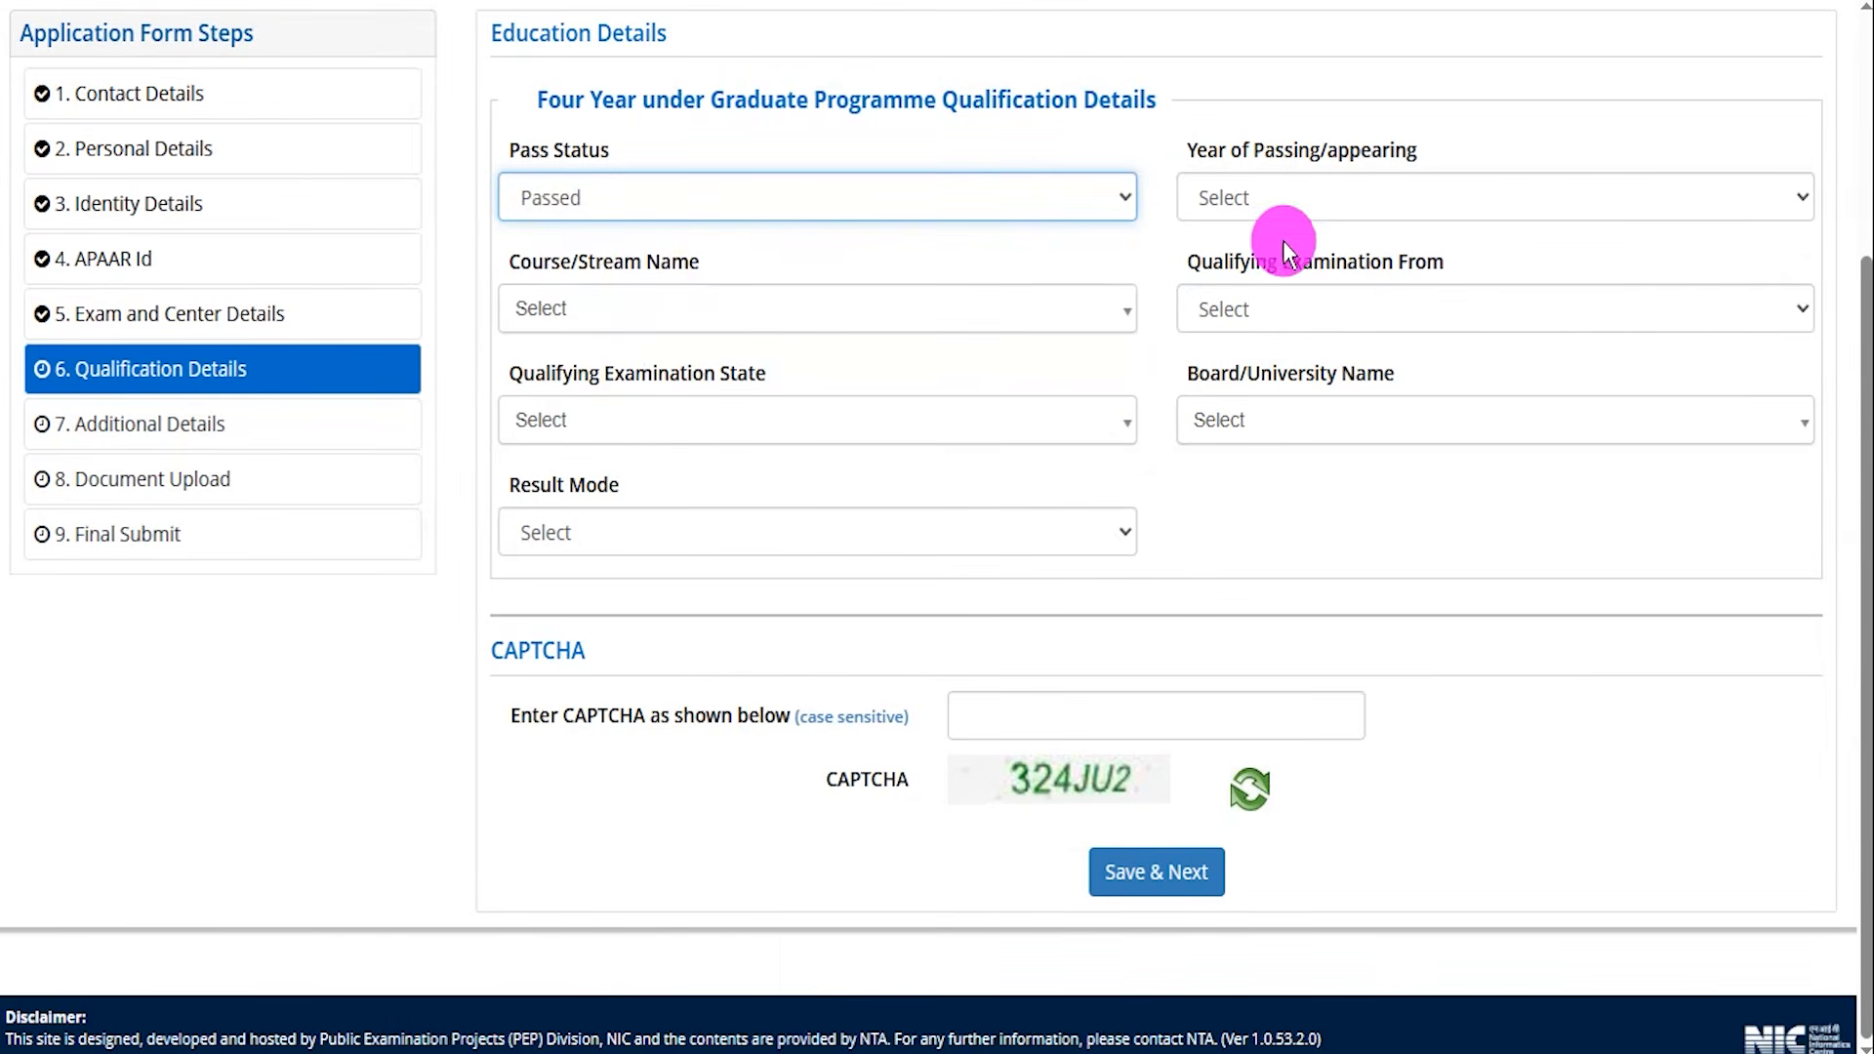
click(1343, 200)
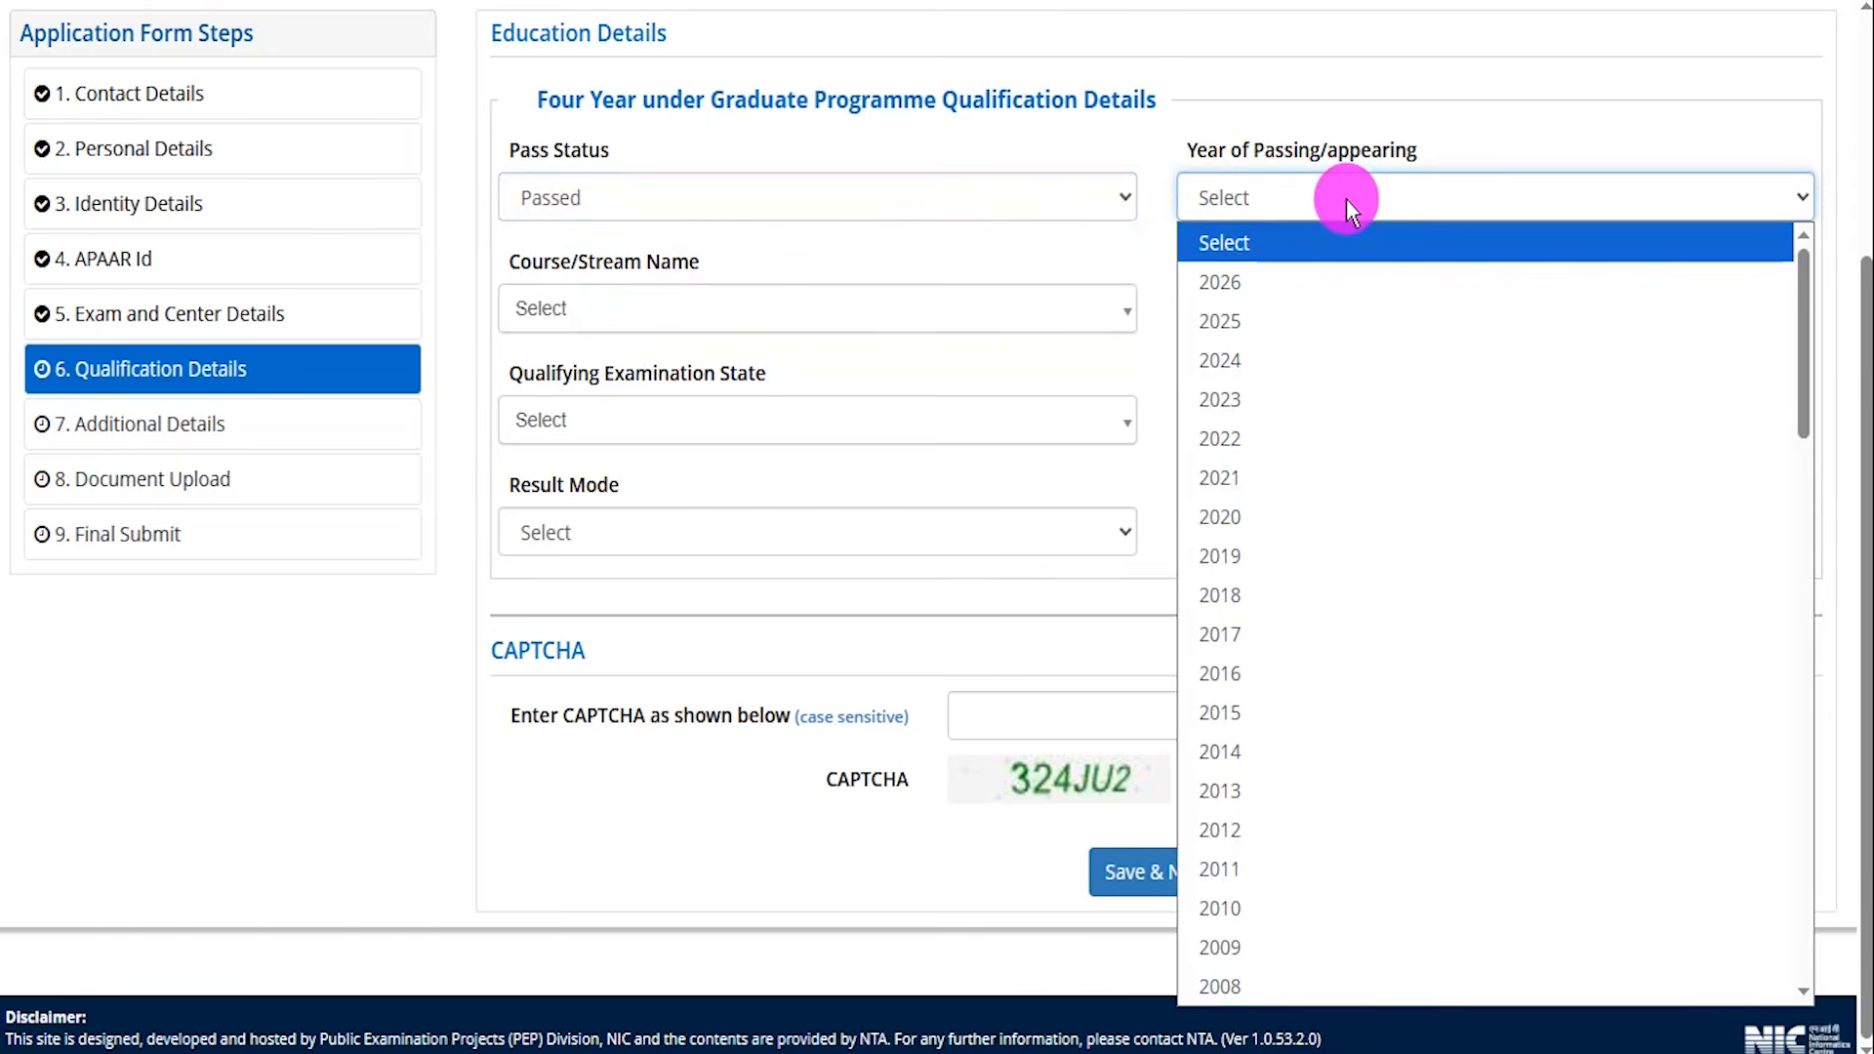
click(1249, 514)
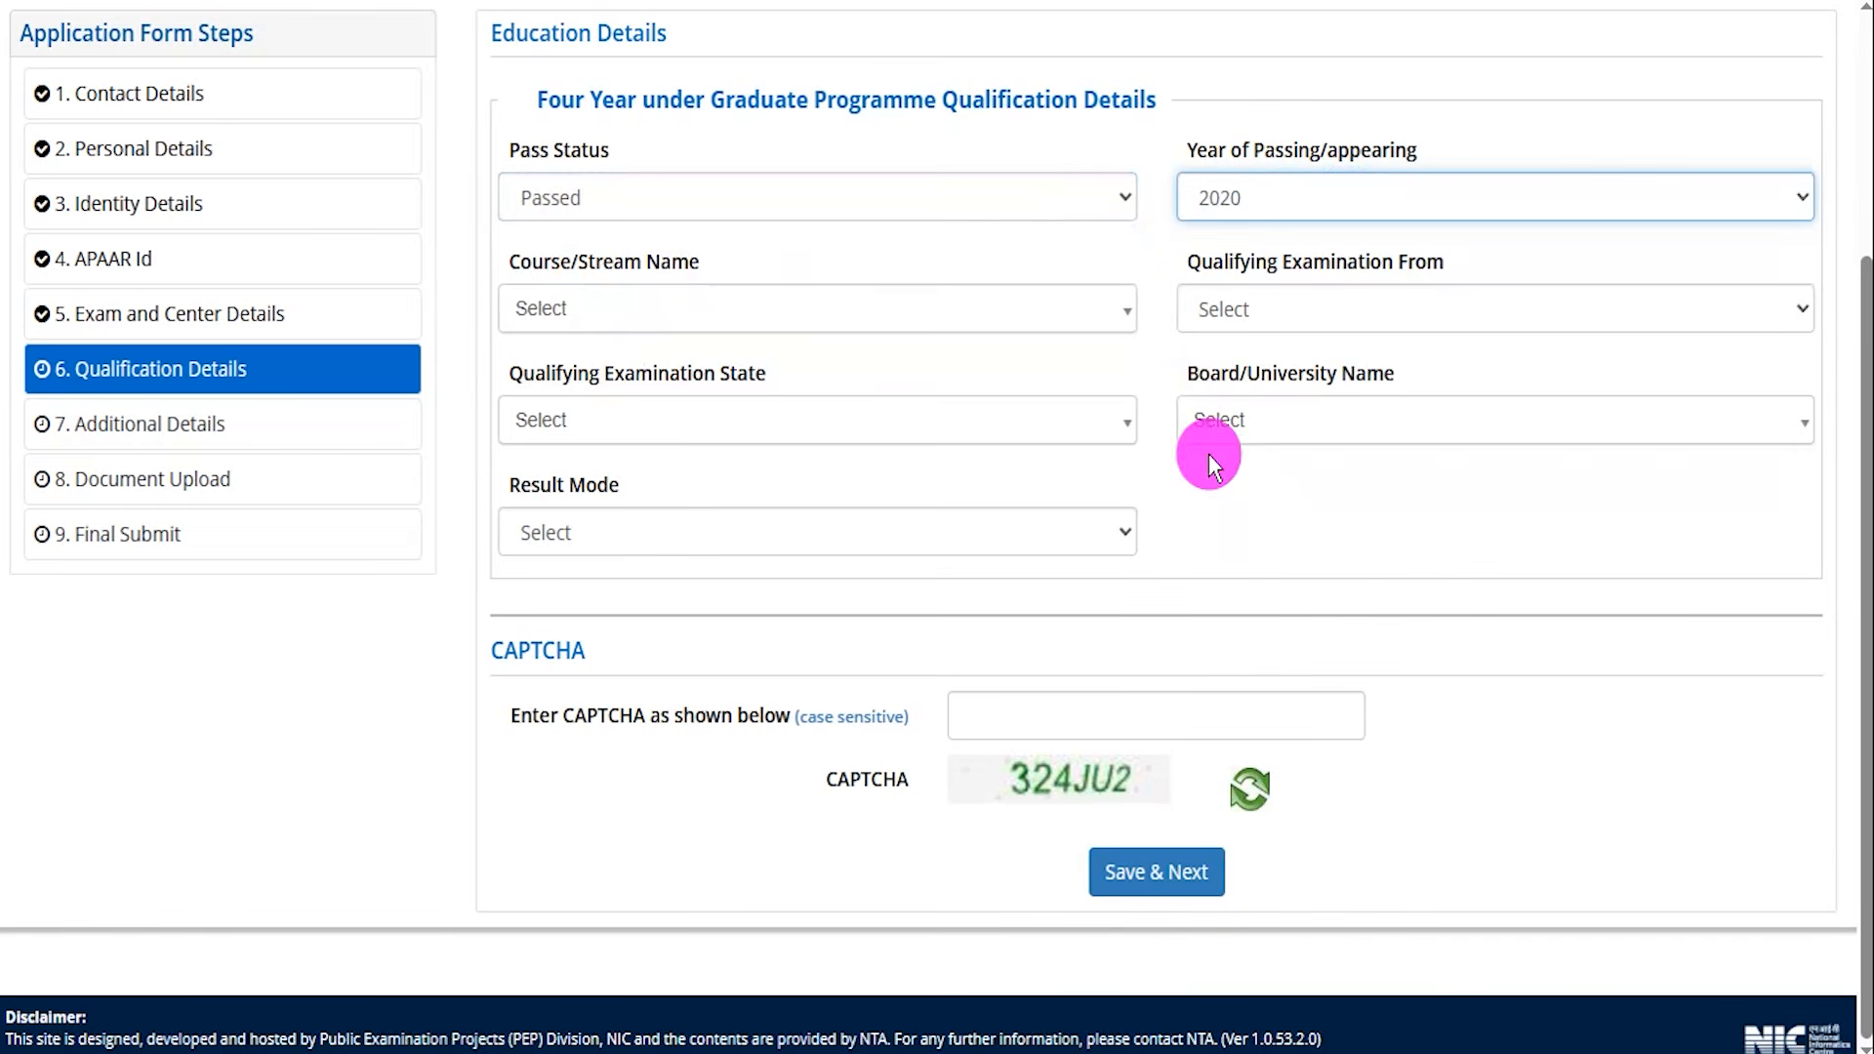
Set Course/Stream Name to B.Tech.
click(682, 313)
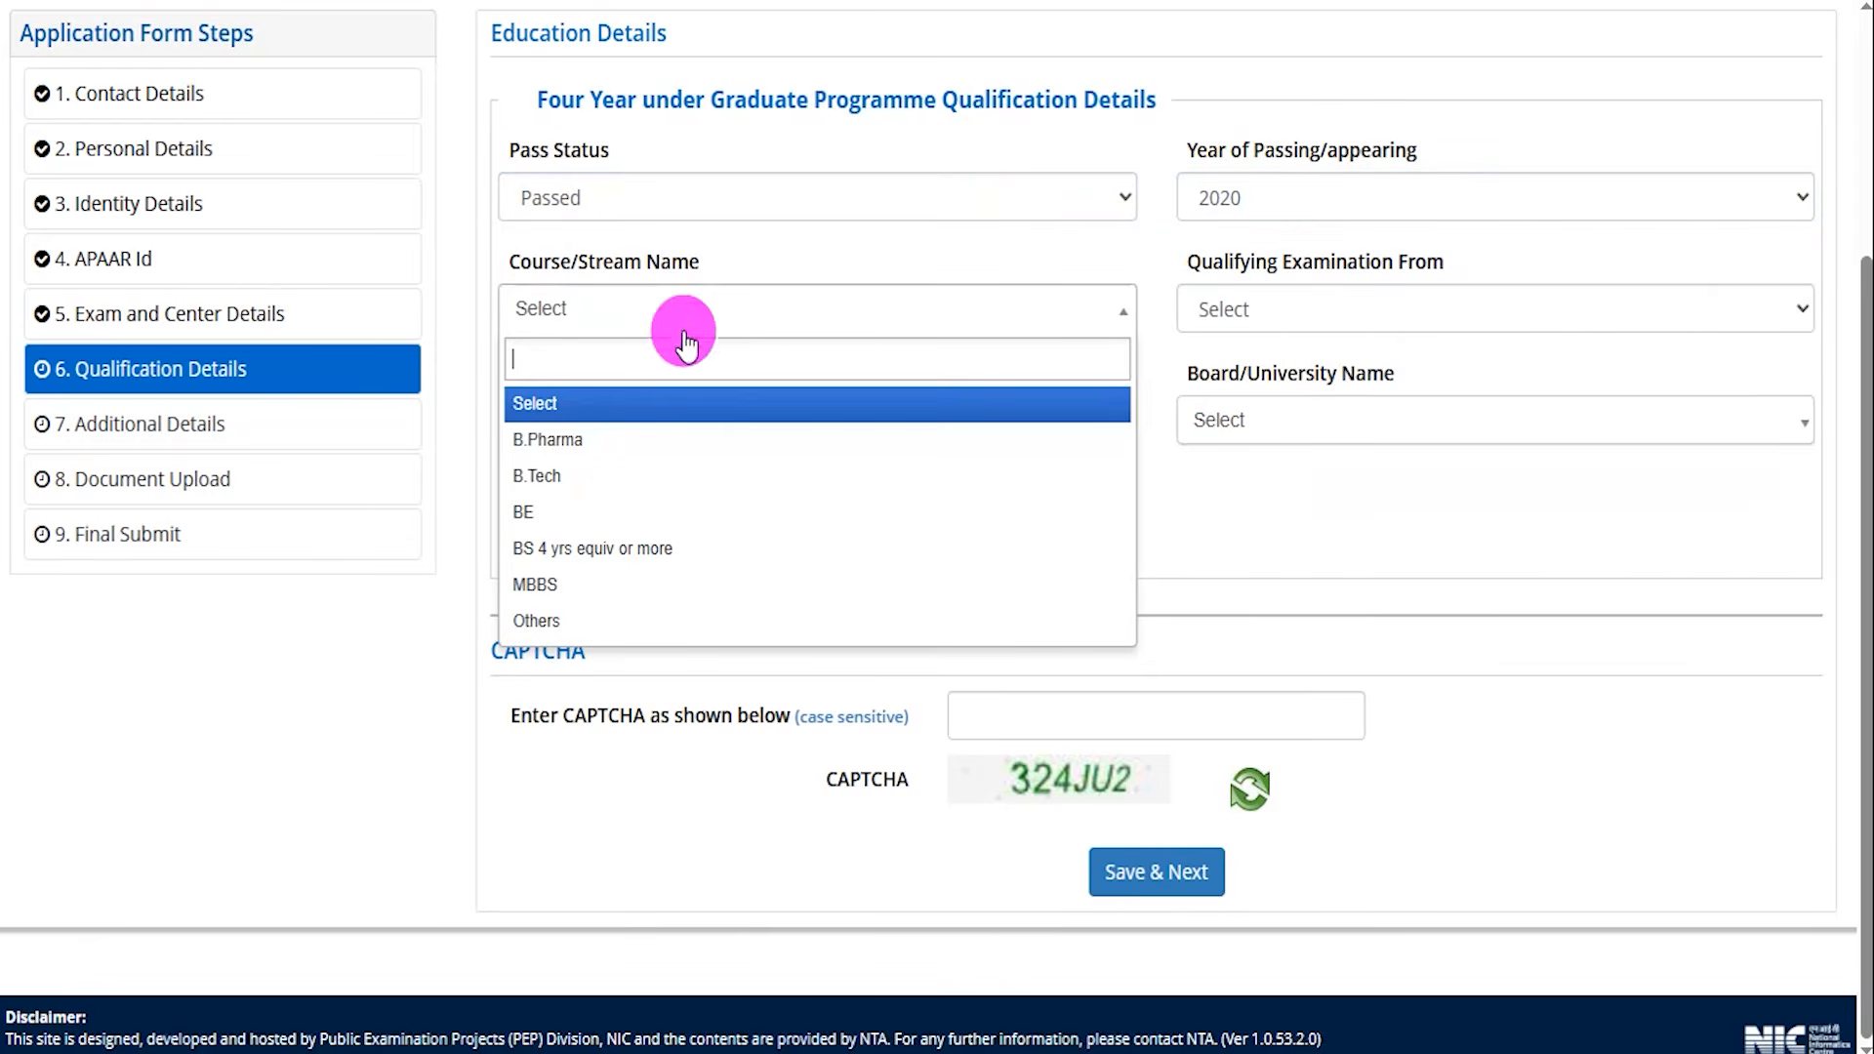
click(598, 444)
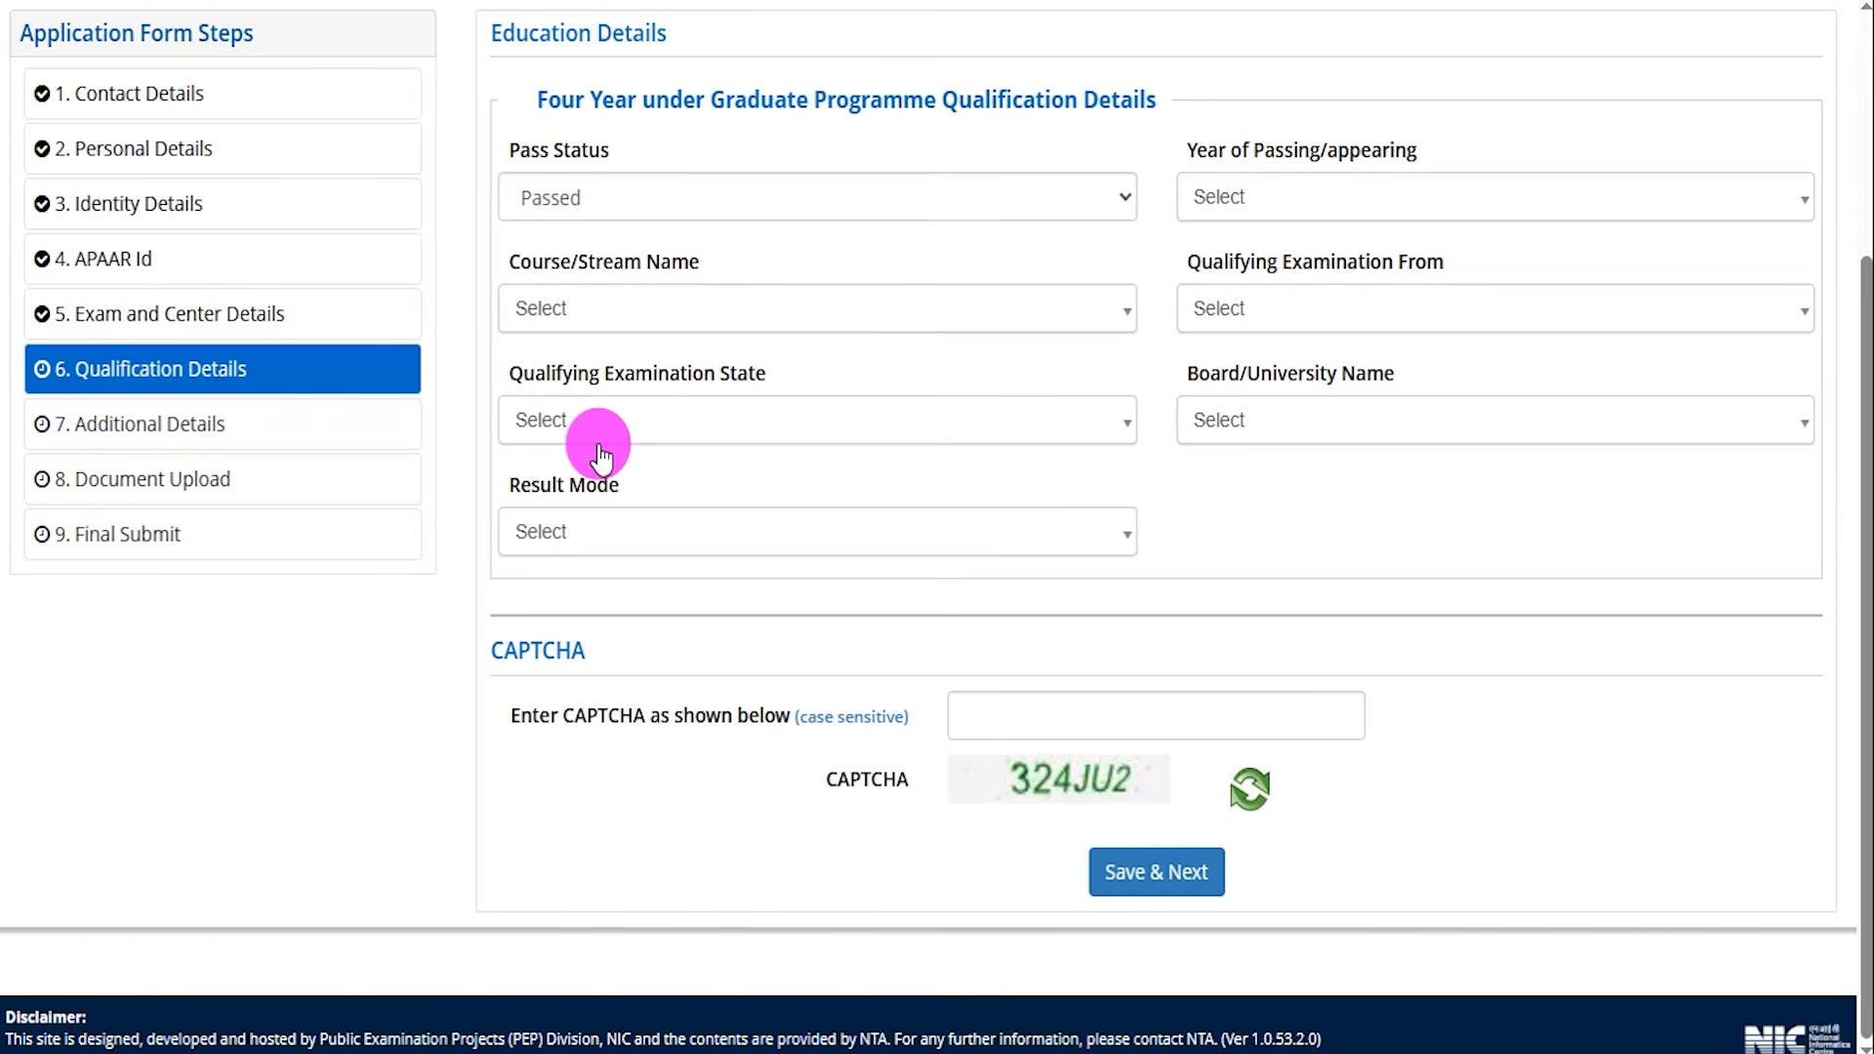
click(686, 309)
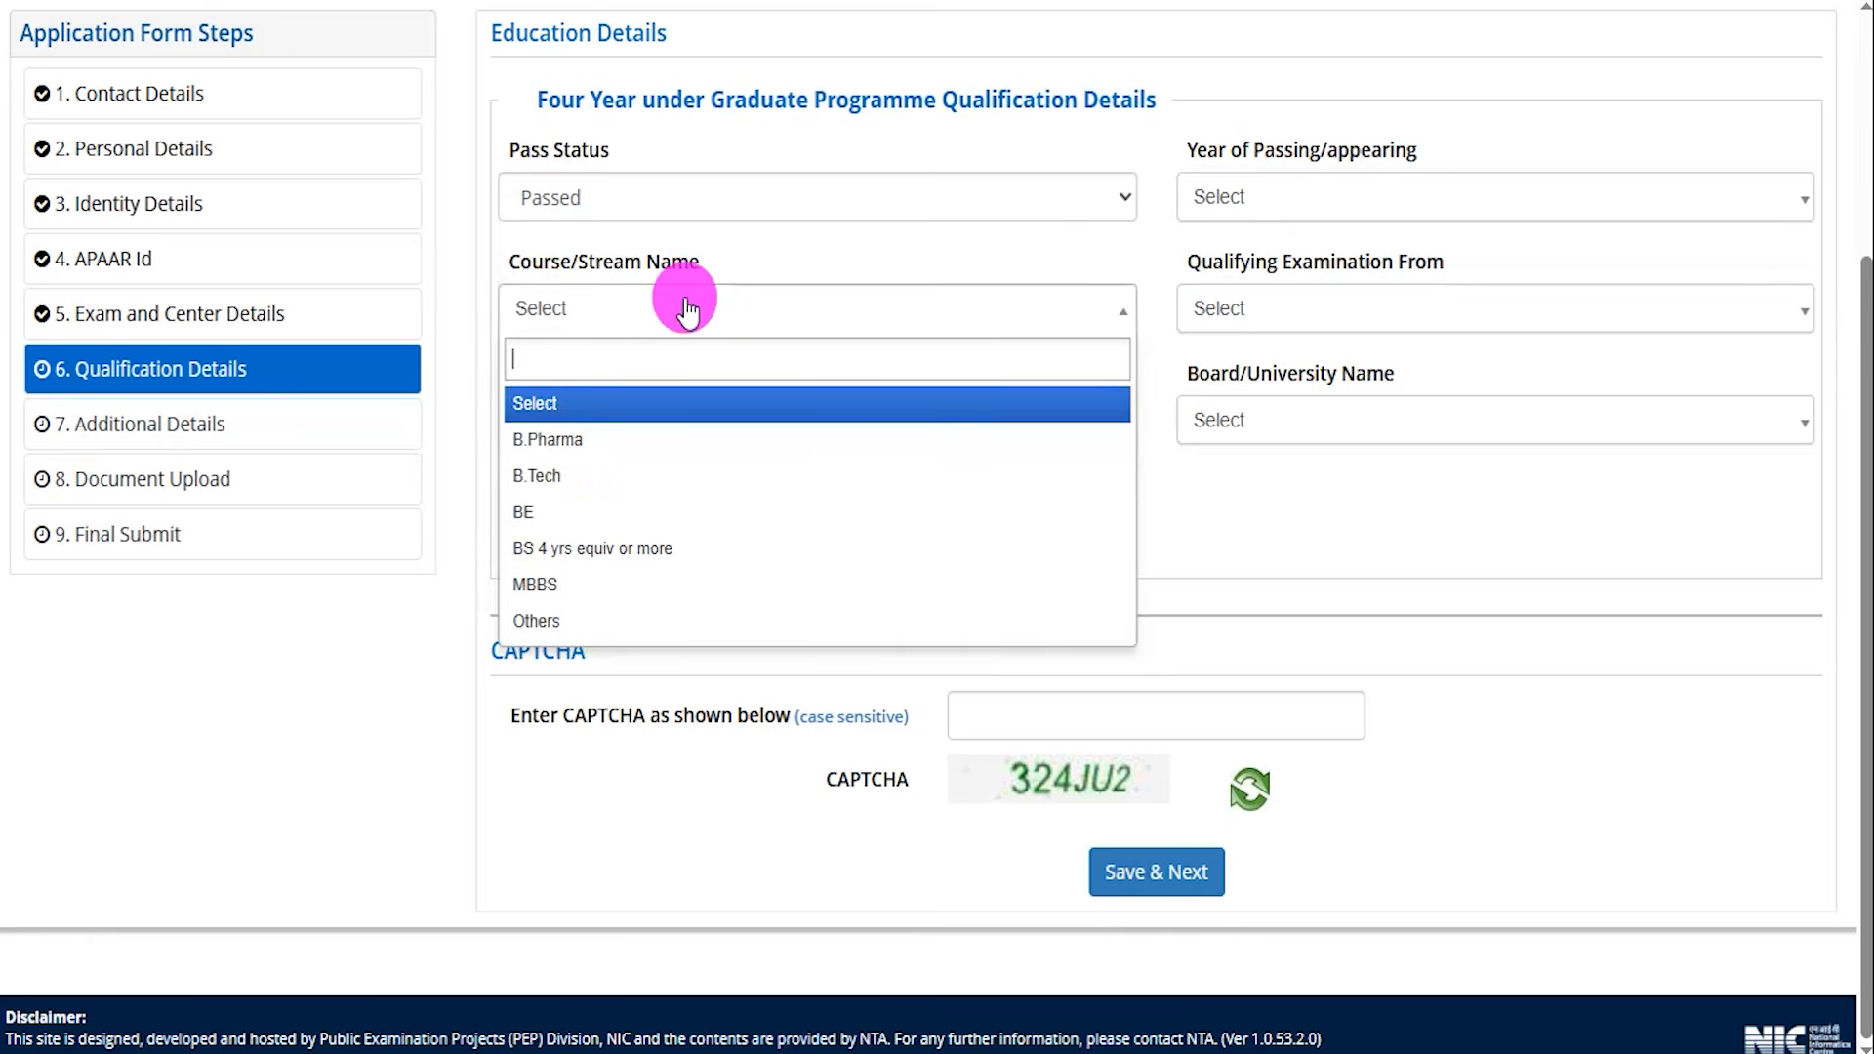
click(556, 477)
Set Qualifying Examination From to India.
click(1265, 308)
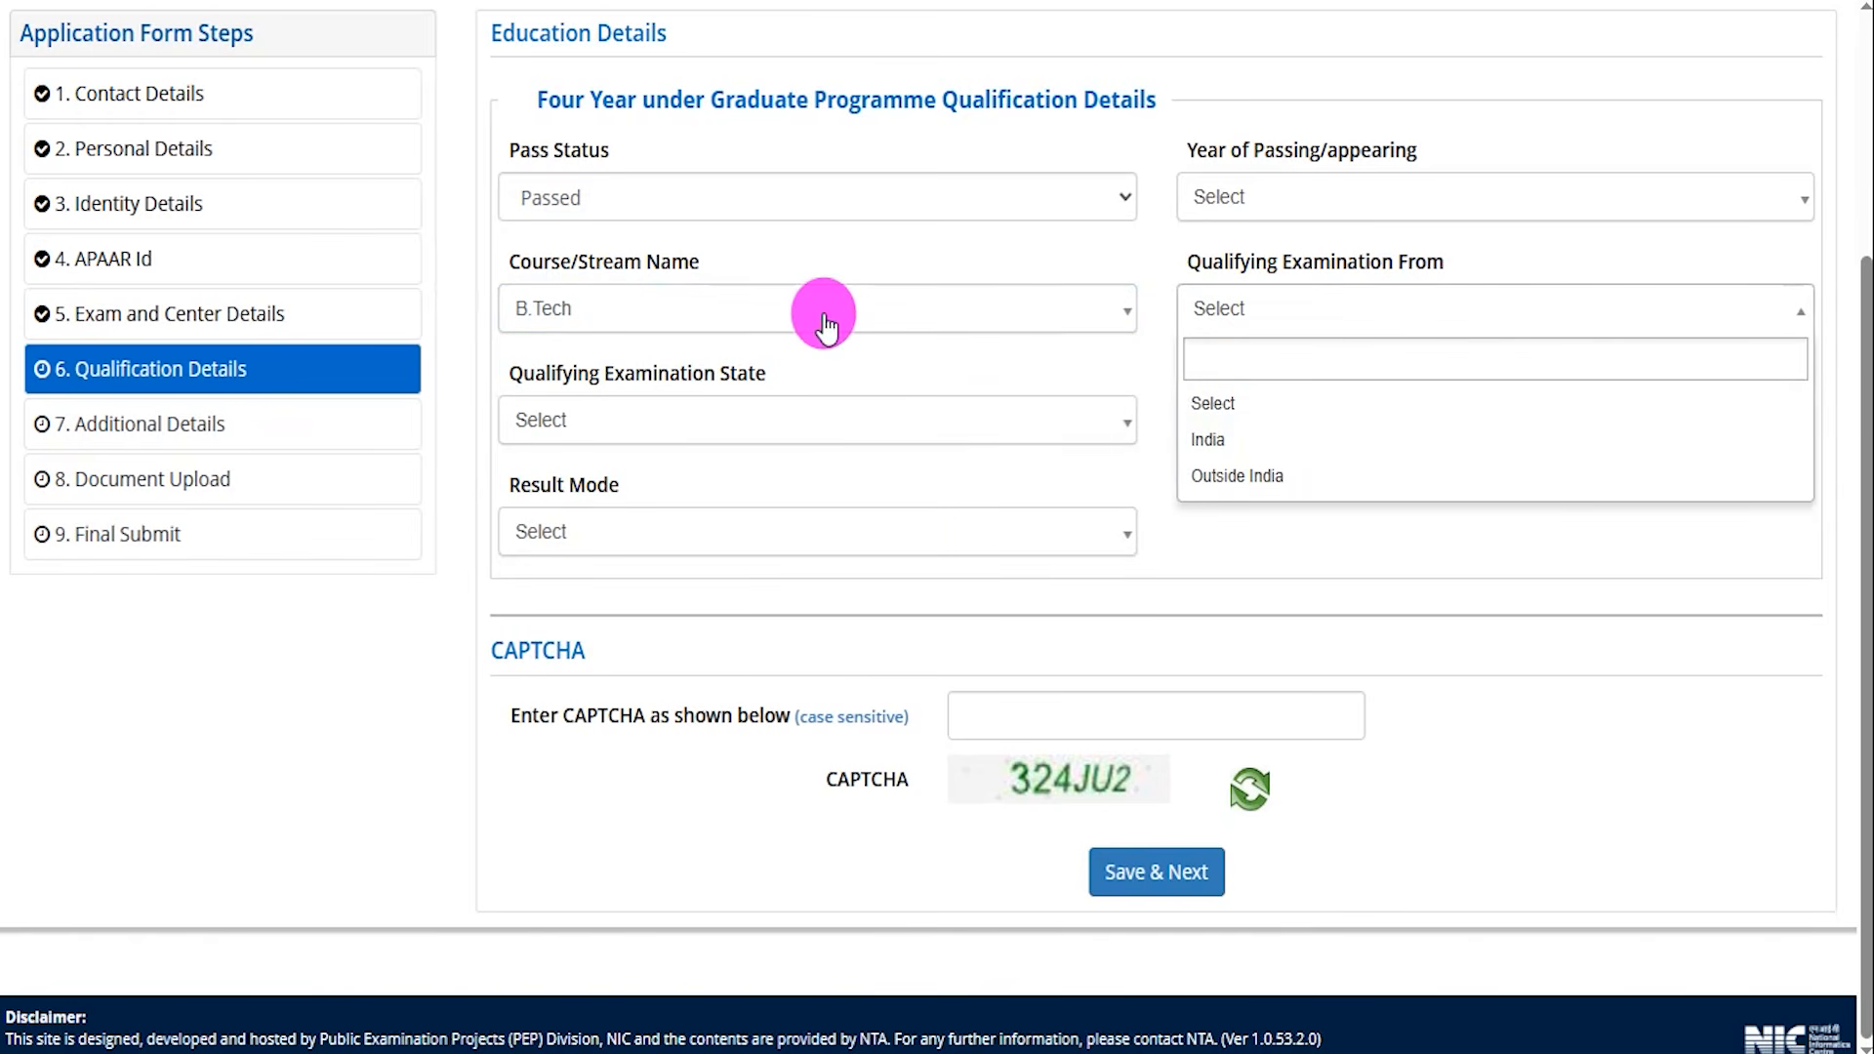
click(1064, 315)
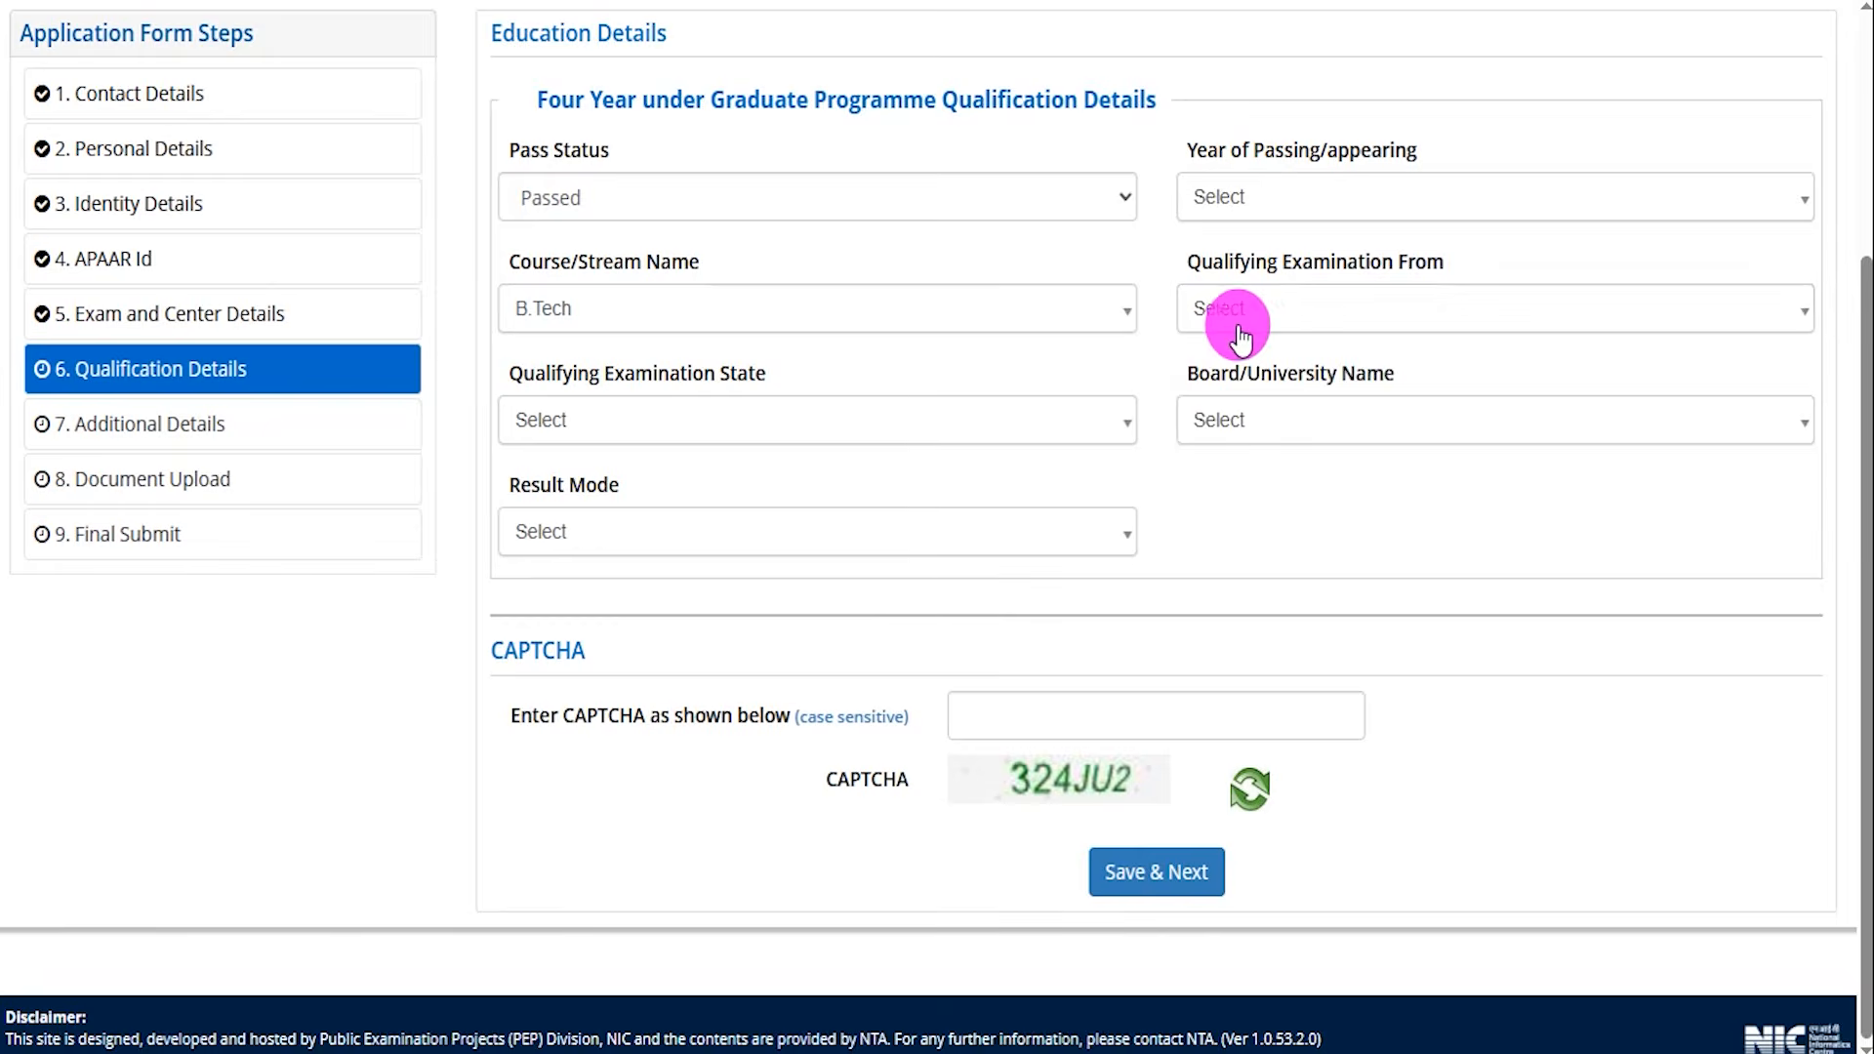
click(1257, 309)
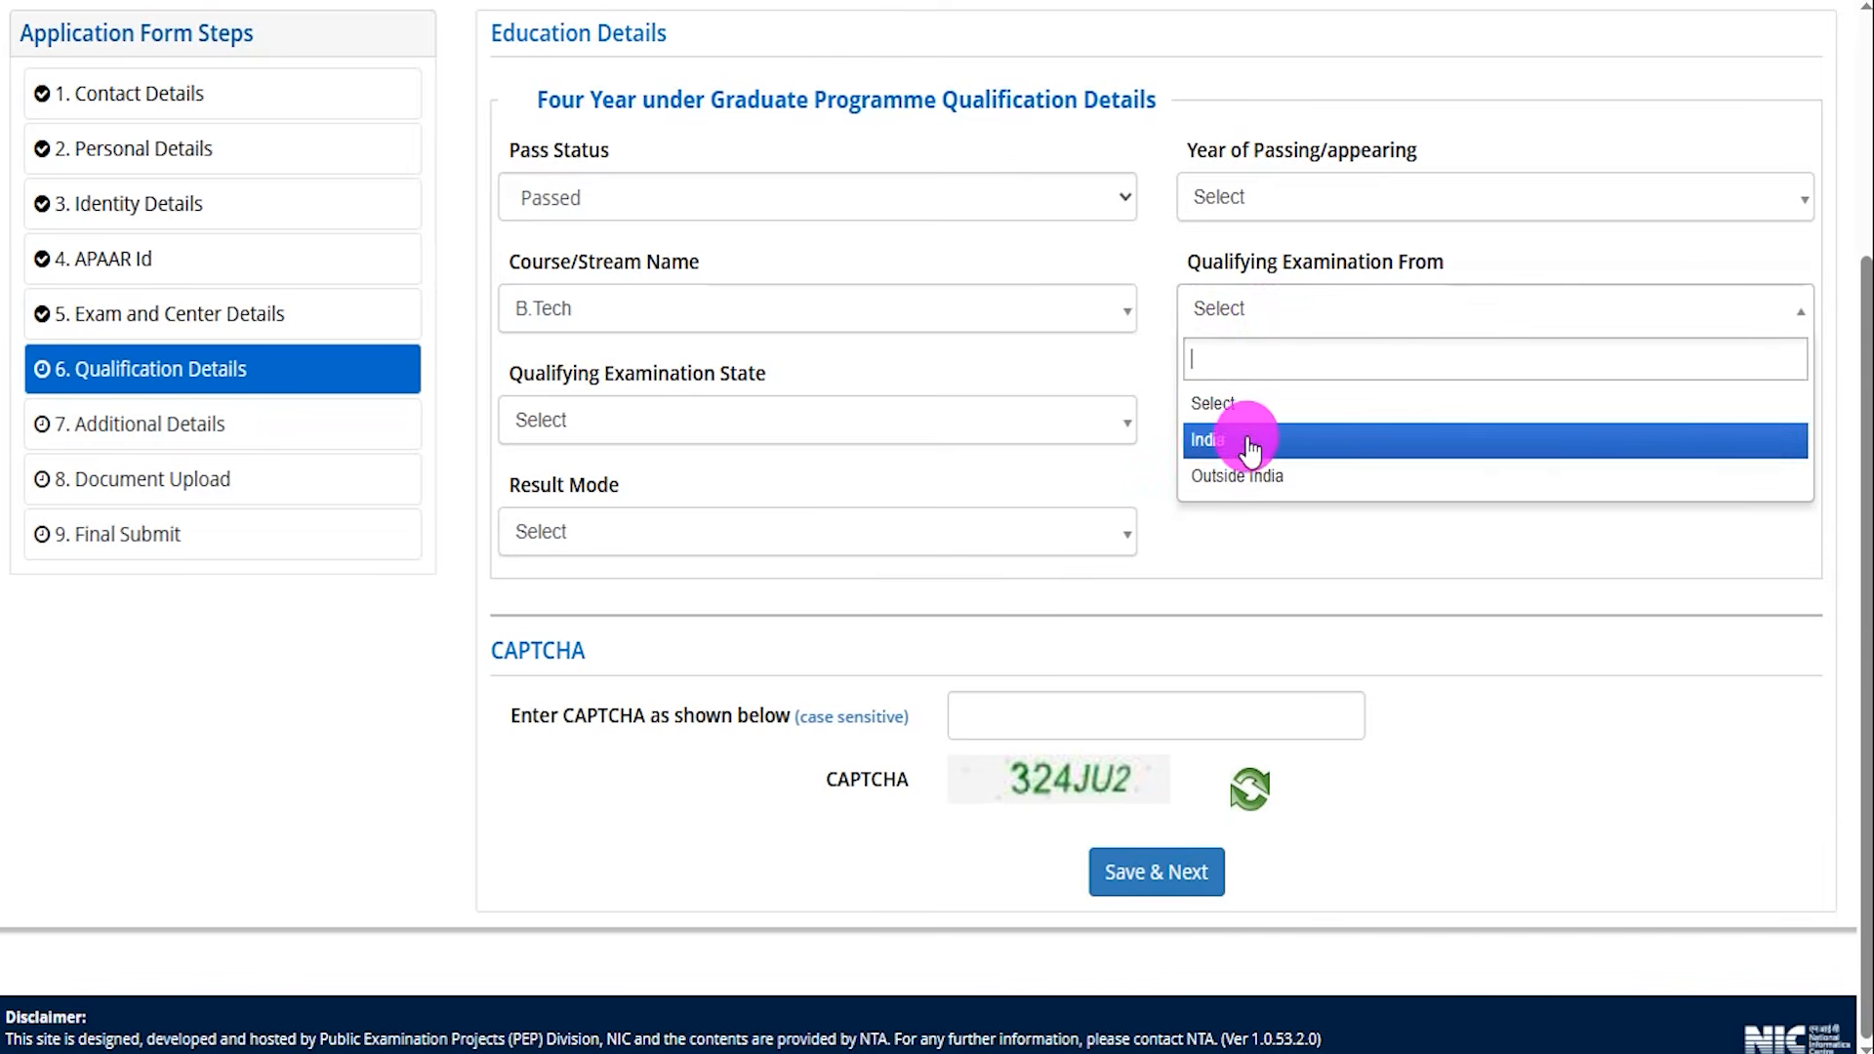
click(1215, 448)
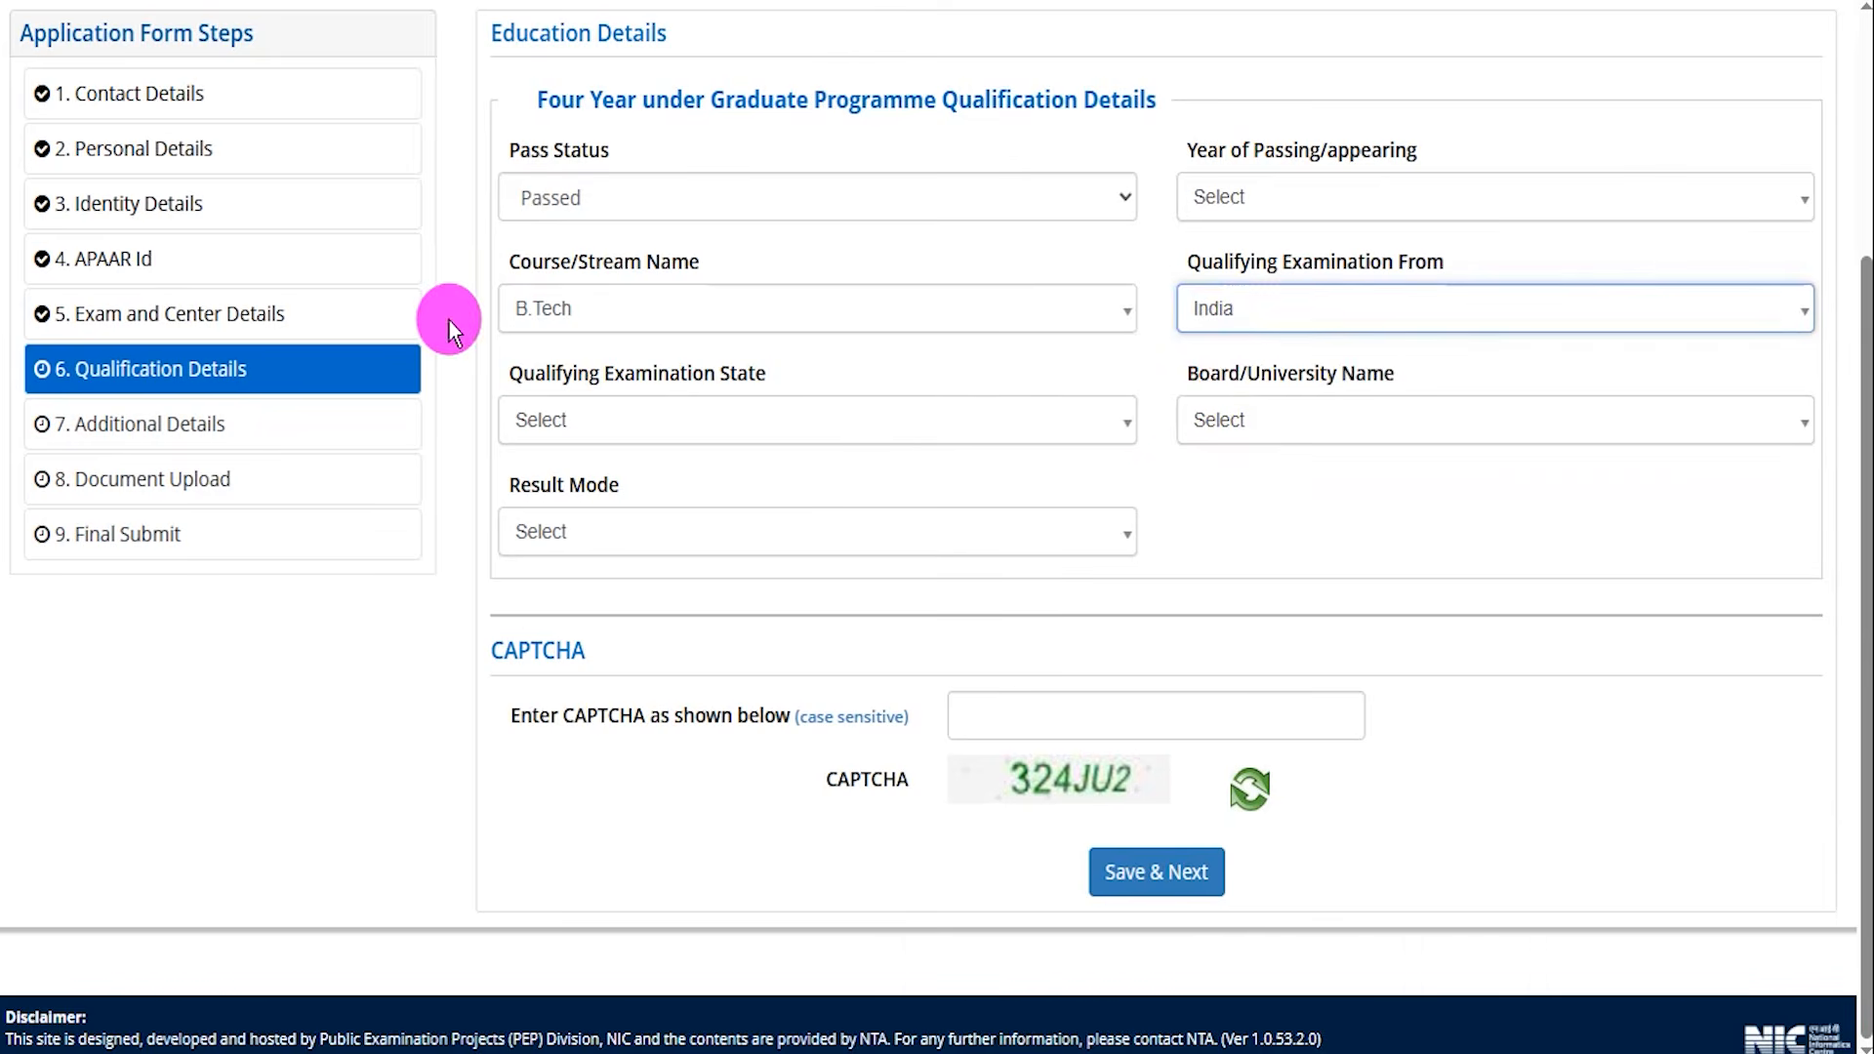
Set Qualifying Examination State to UTTAR PRADESH.
click(688, 430)
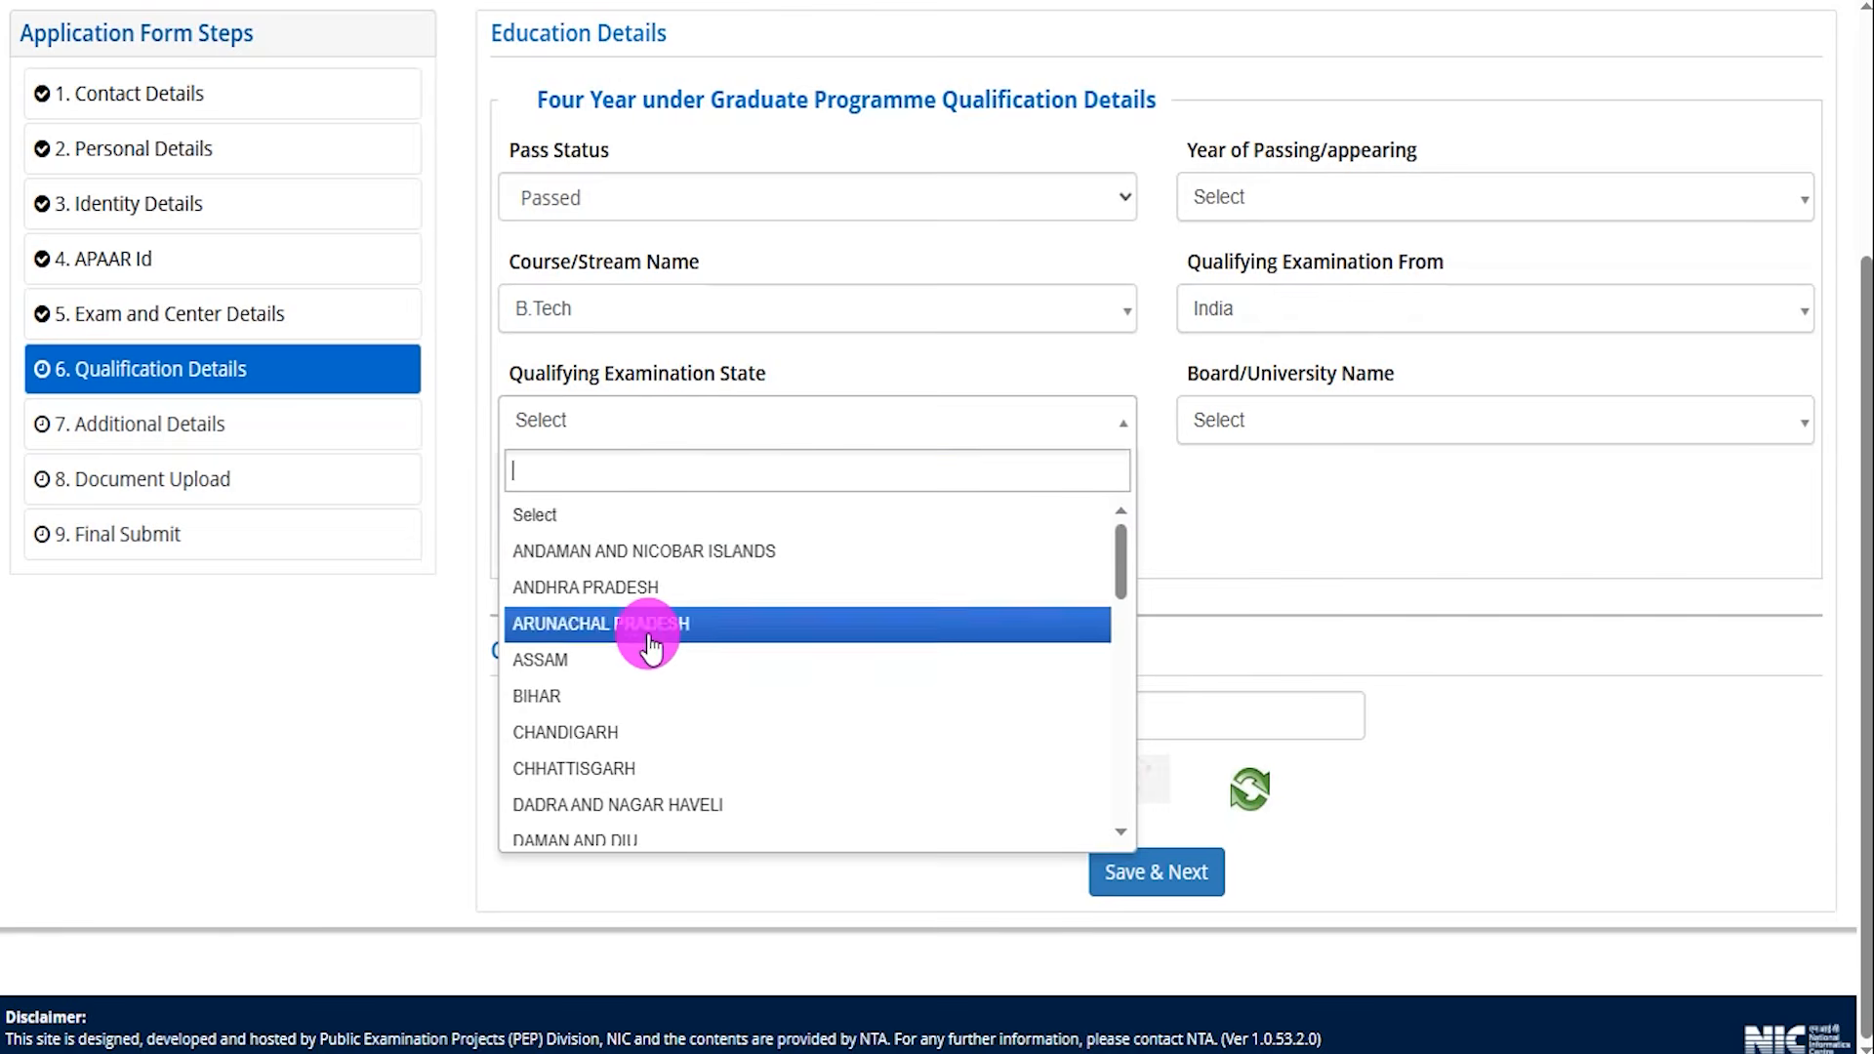
scroll(689, 674, down, 10)
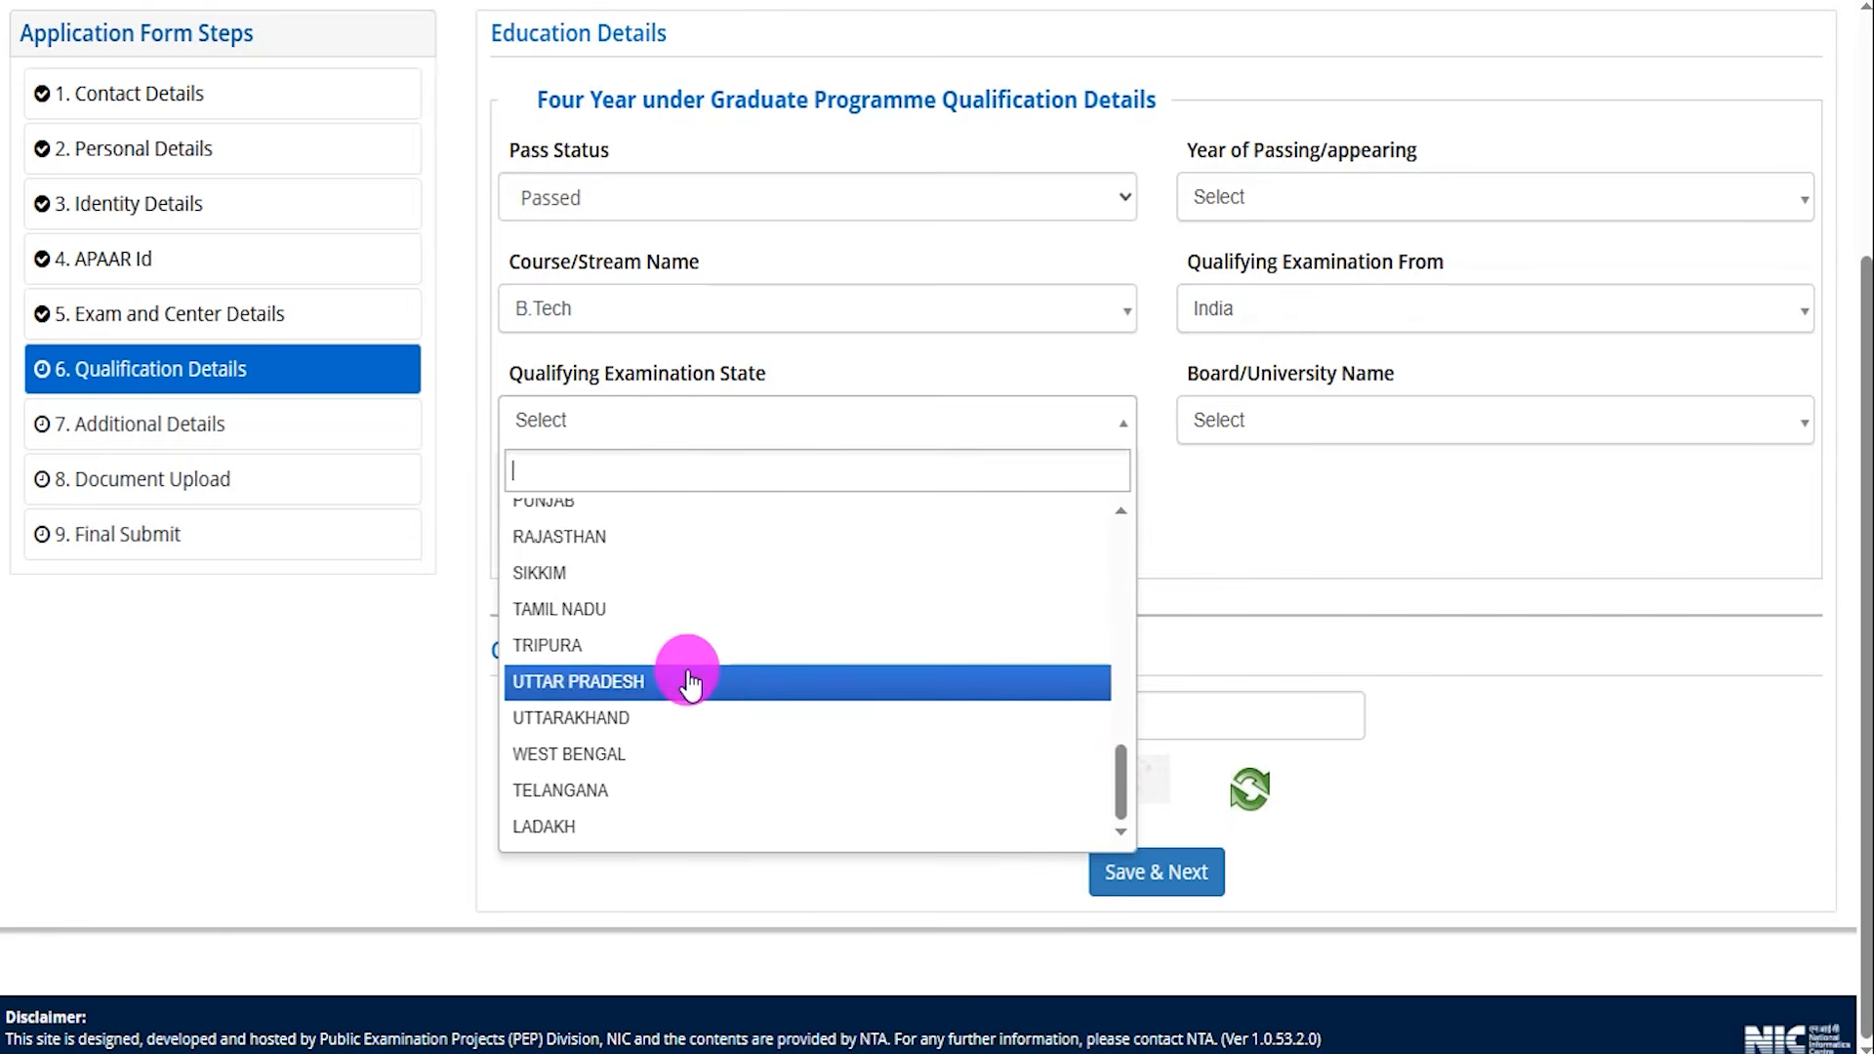
click(595, 715)
click(654, 426)
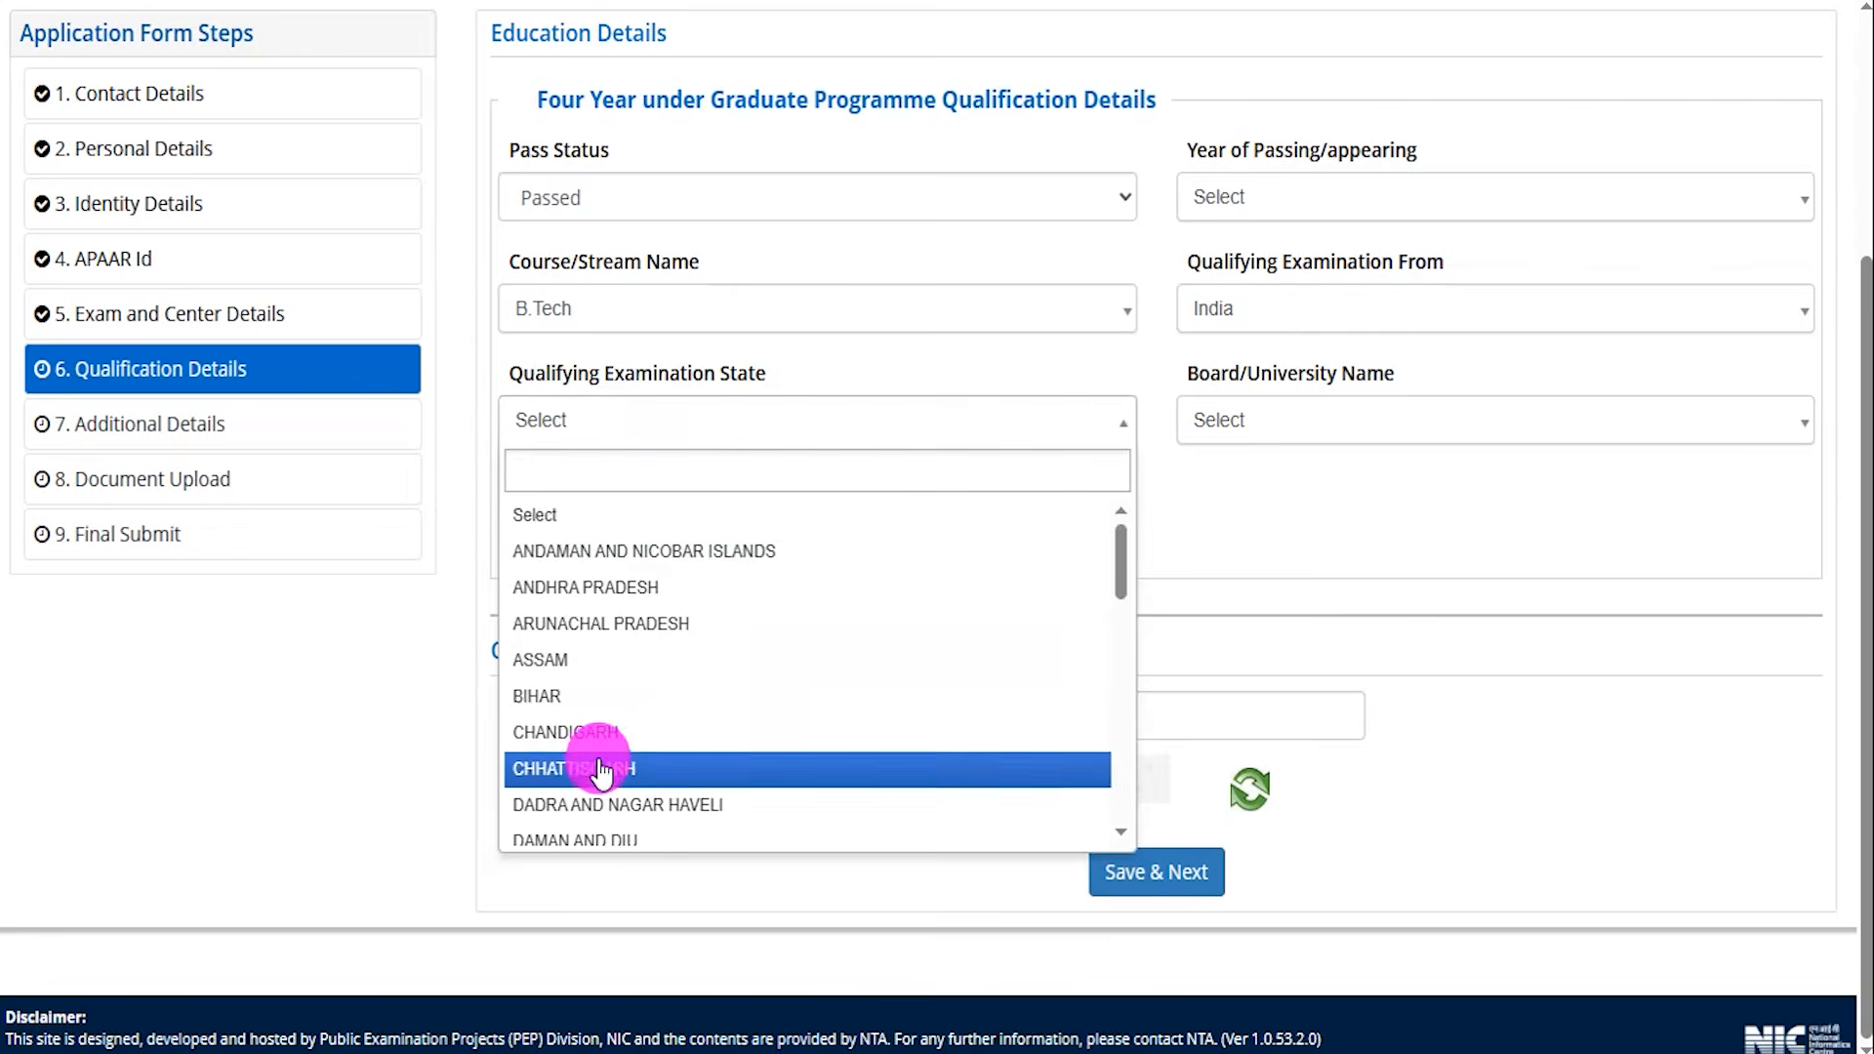
scroll(598, 756, down, 10)
click(598, 680)
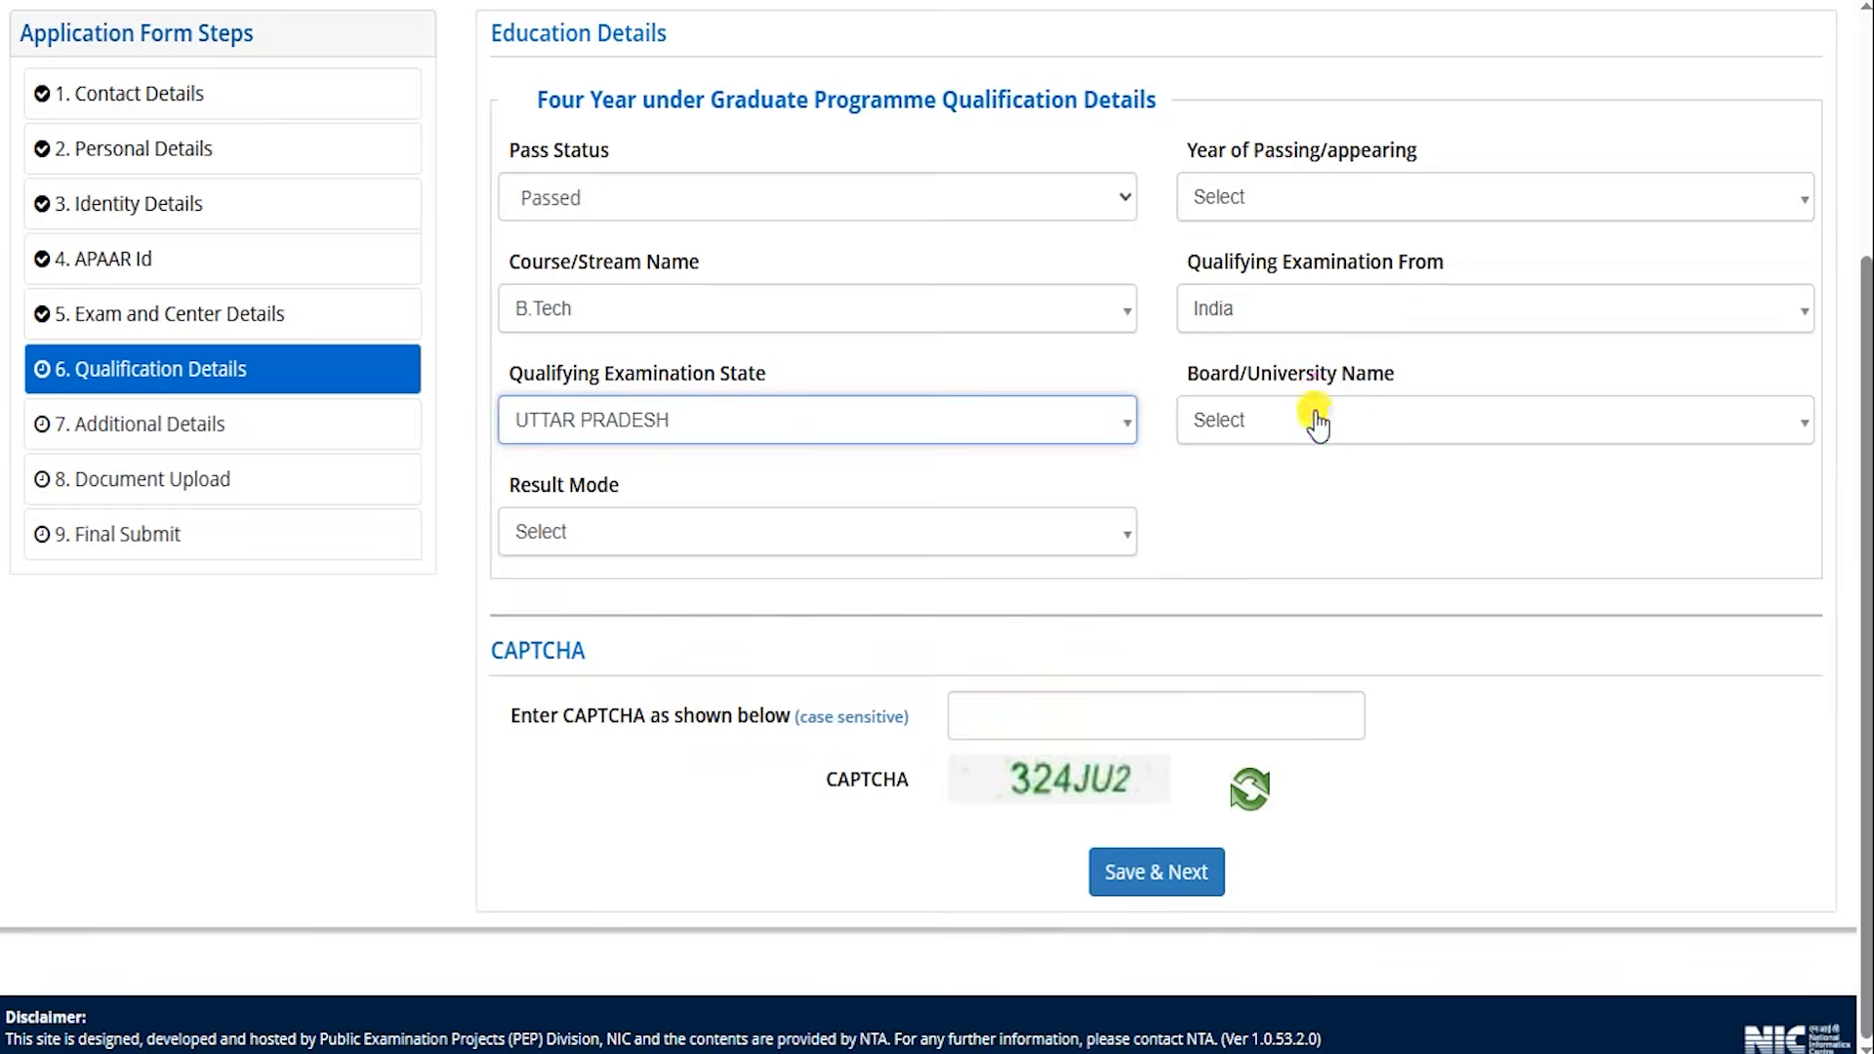
Set Board/University Name to the Others option for a board or university not in the list.
click(1316, 418)
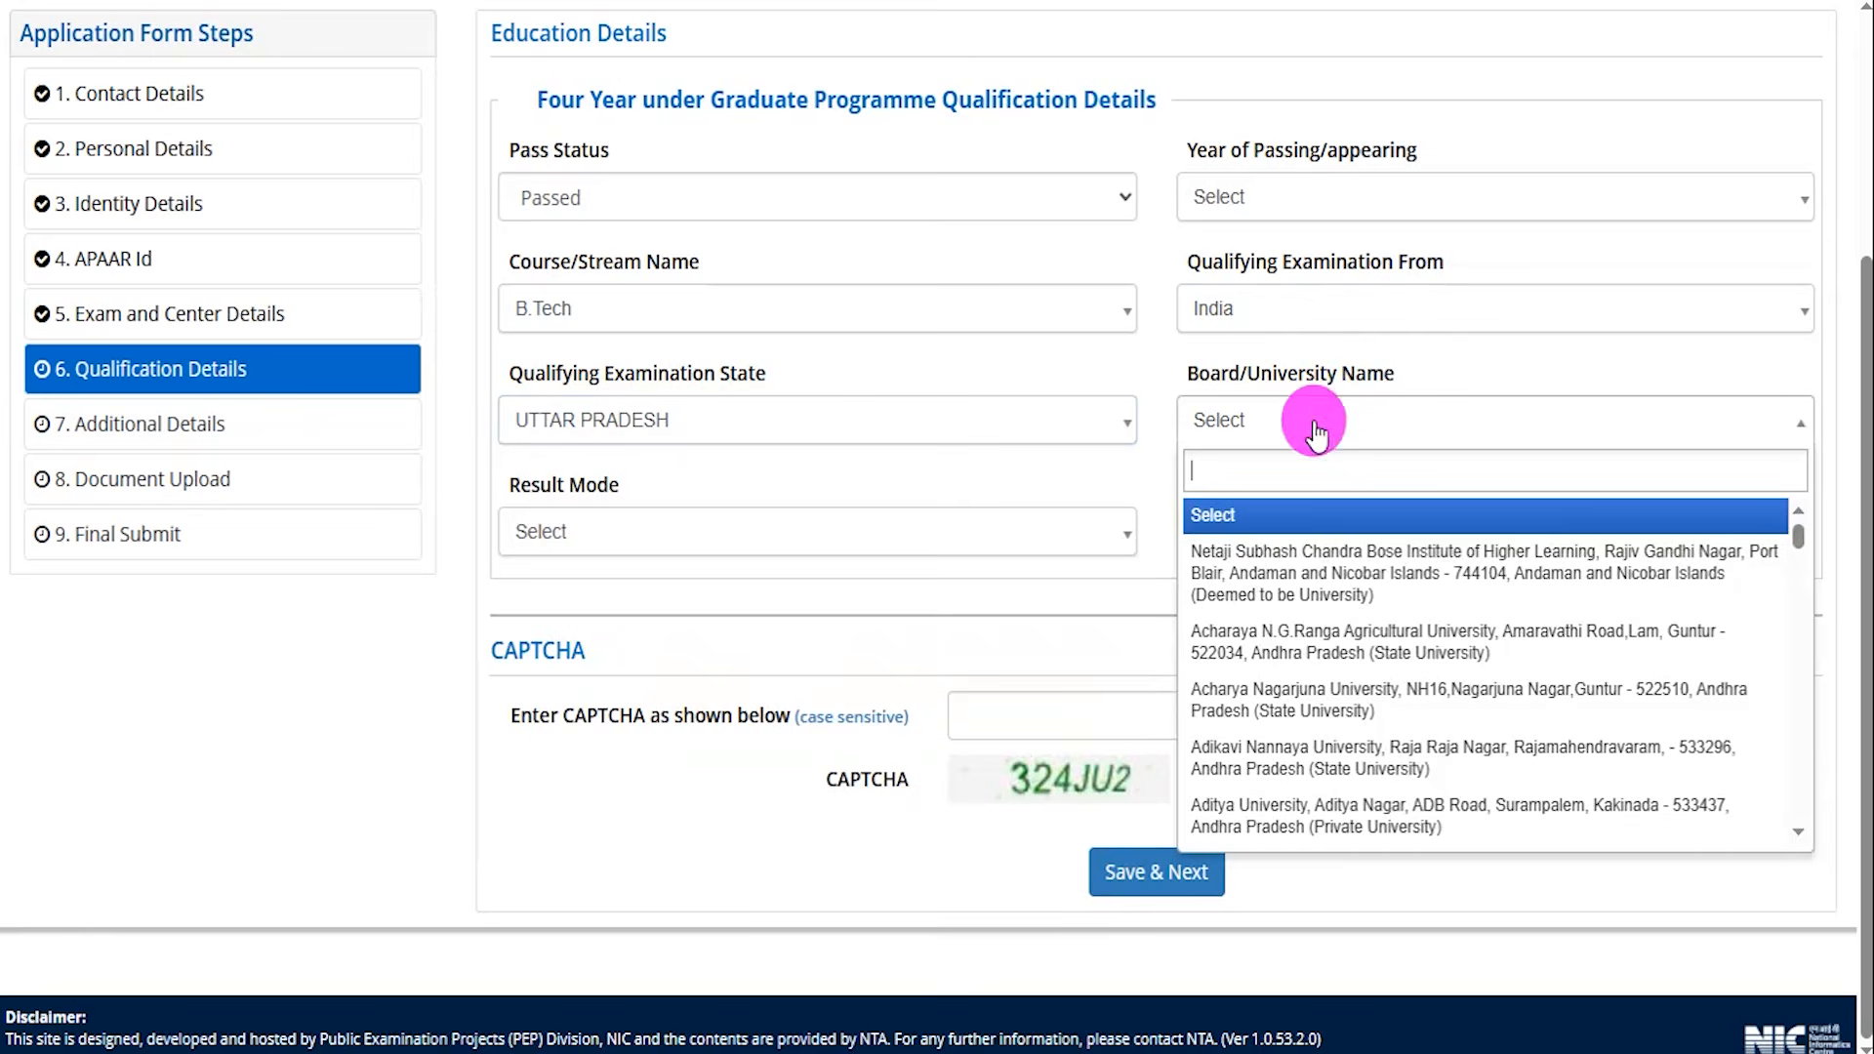
scroll(1298, 704, down, 12)
click(1306, 689)
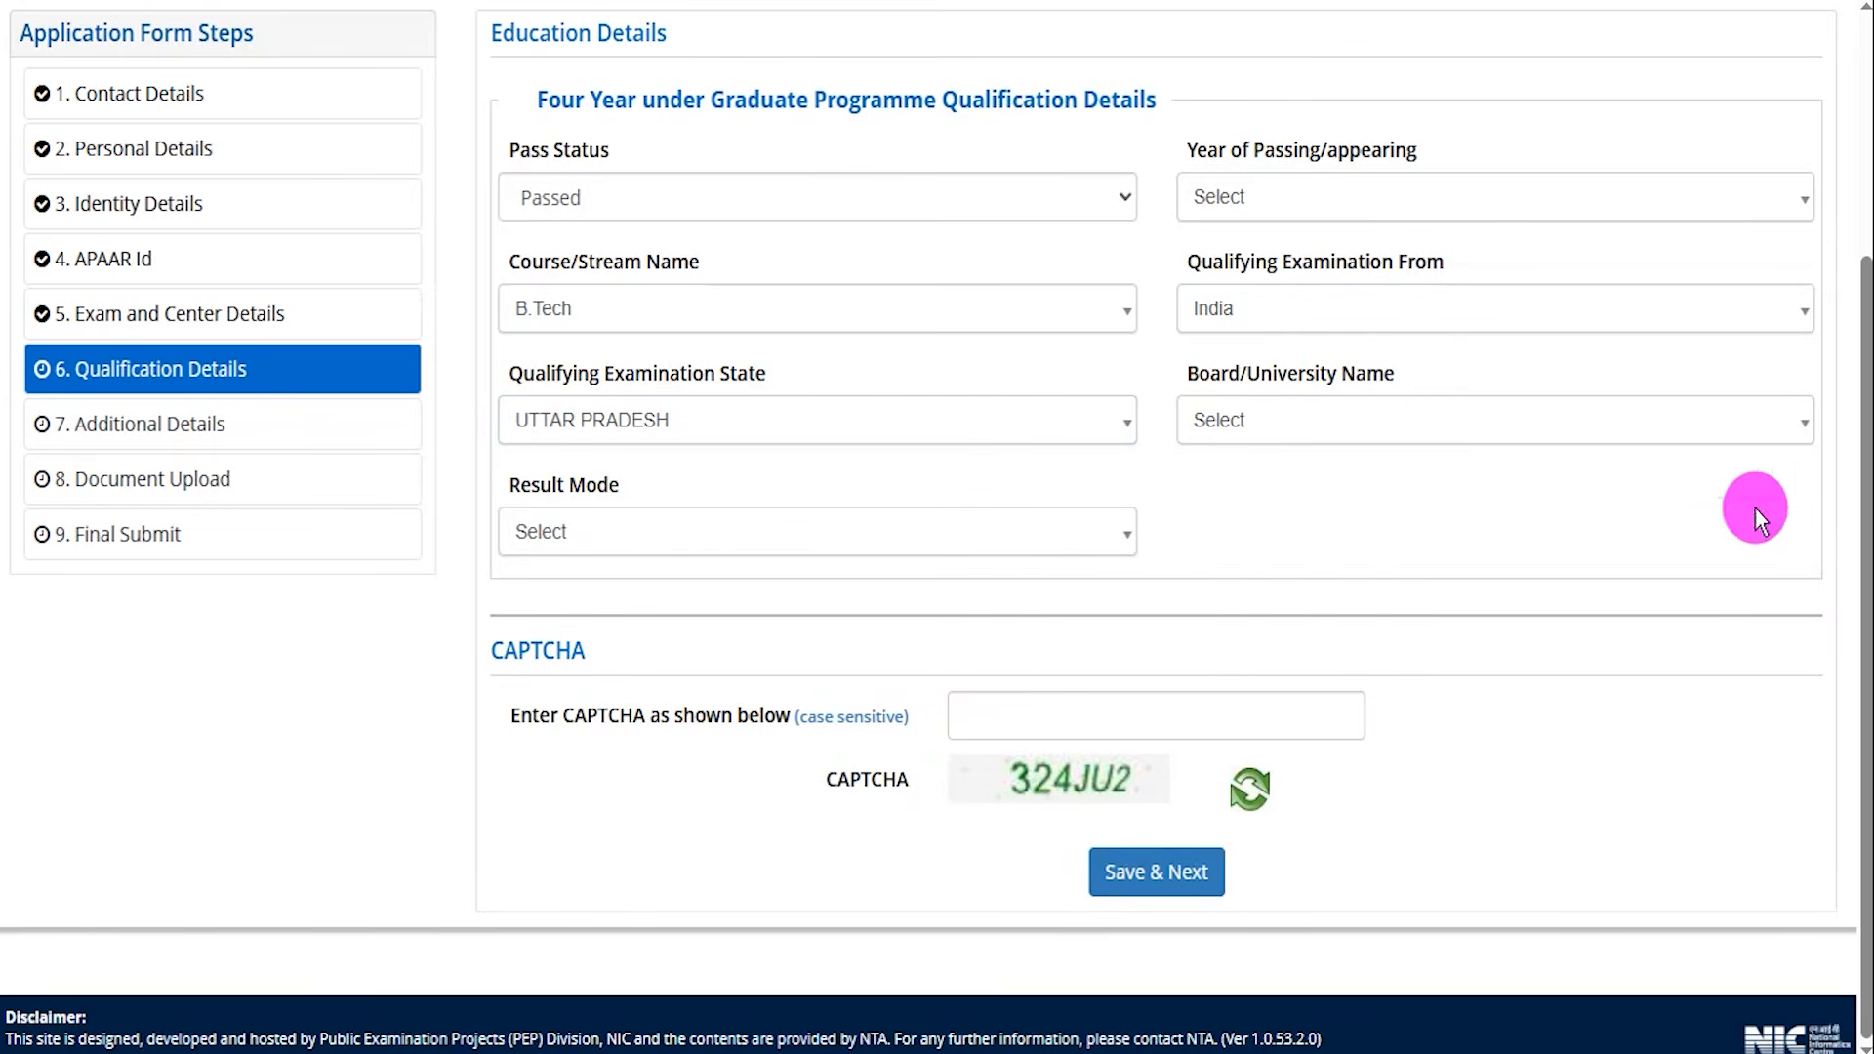
click(1264, 419)
click(1241, 568)
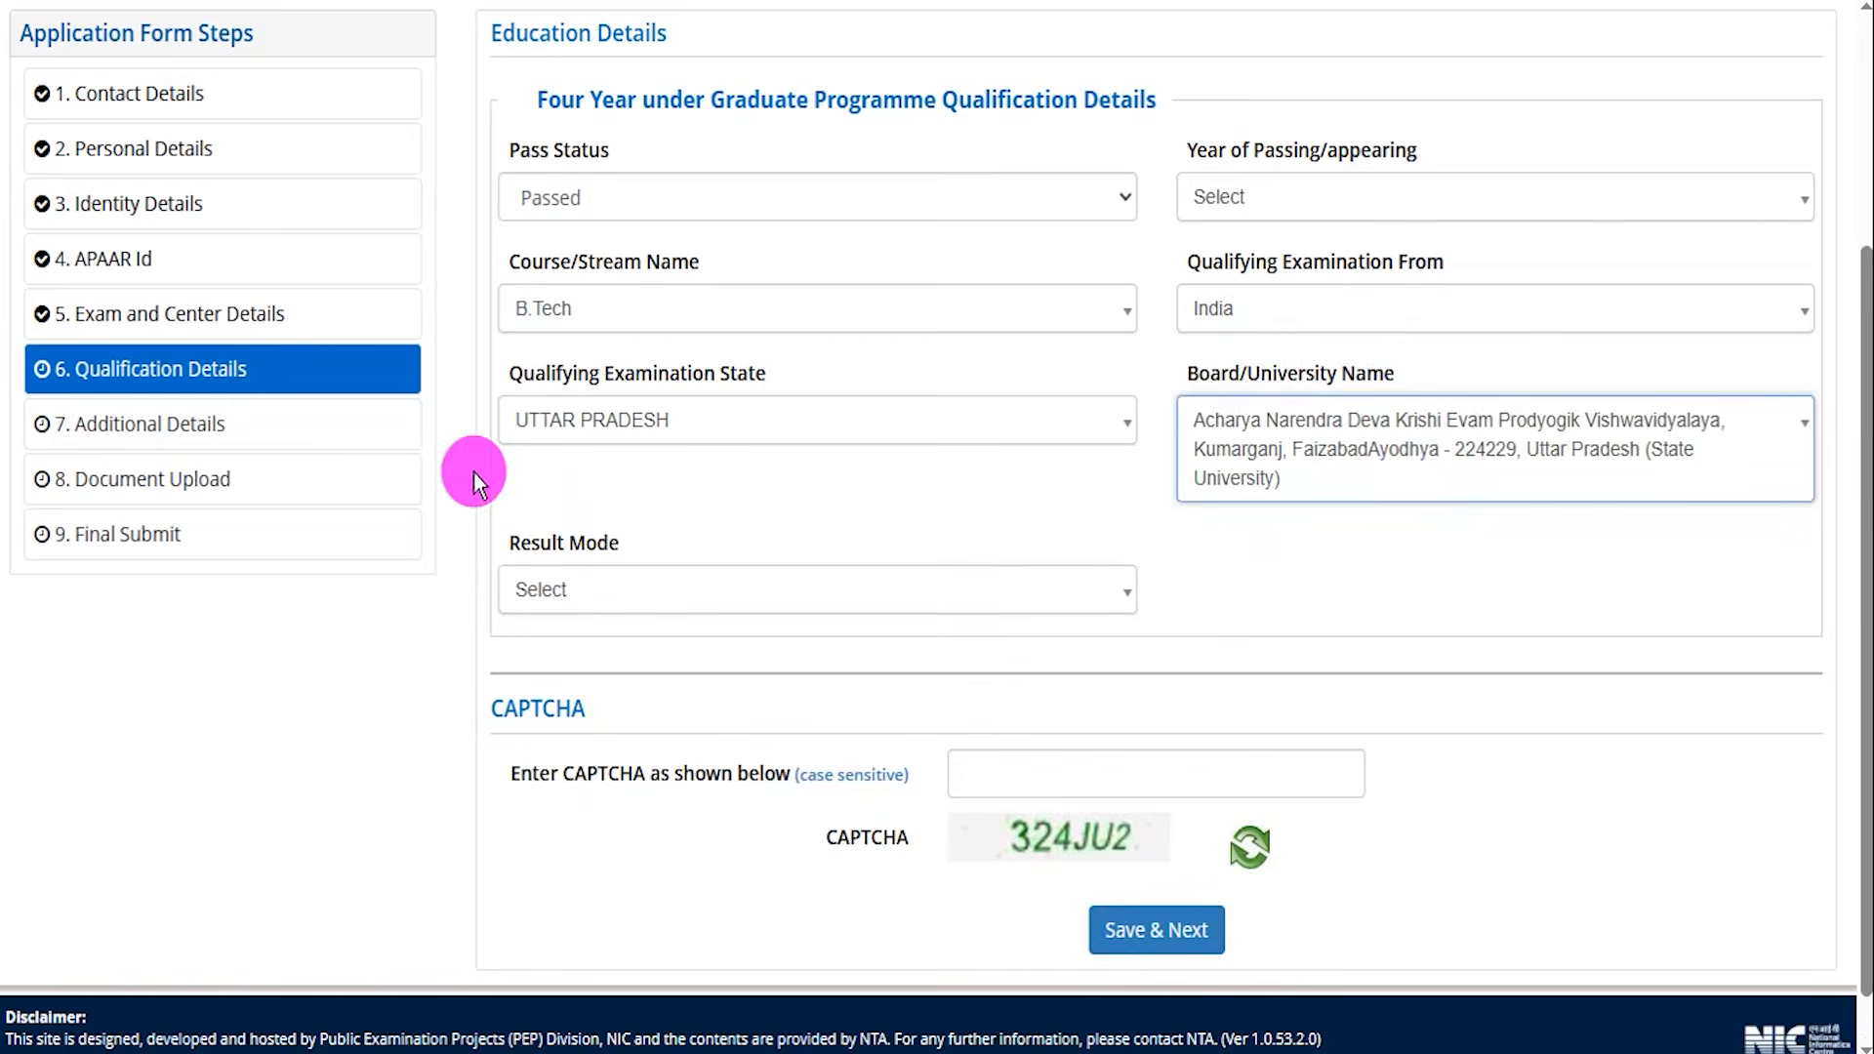
click(1479, 424)
drag(1795, 596, 1802, 888)
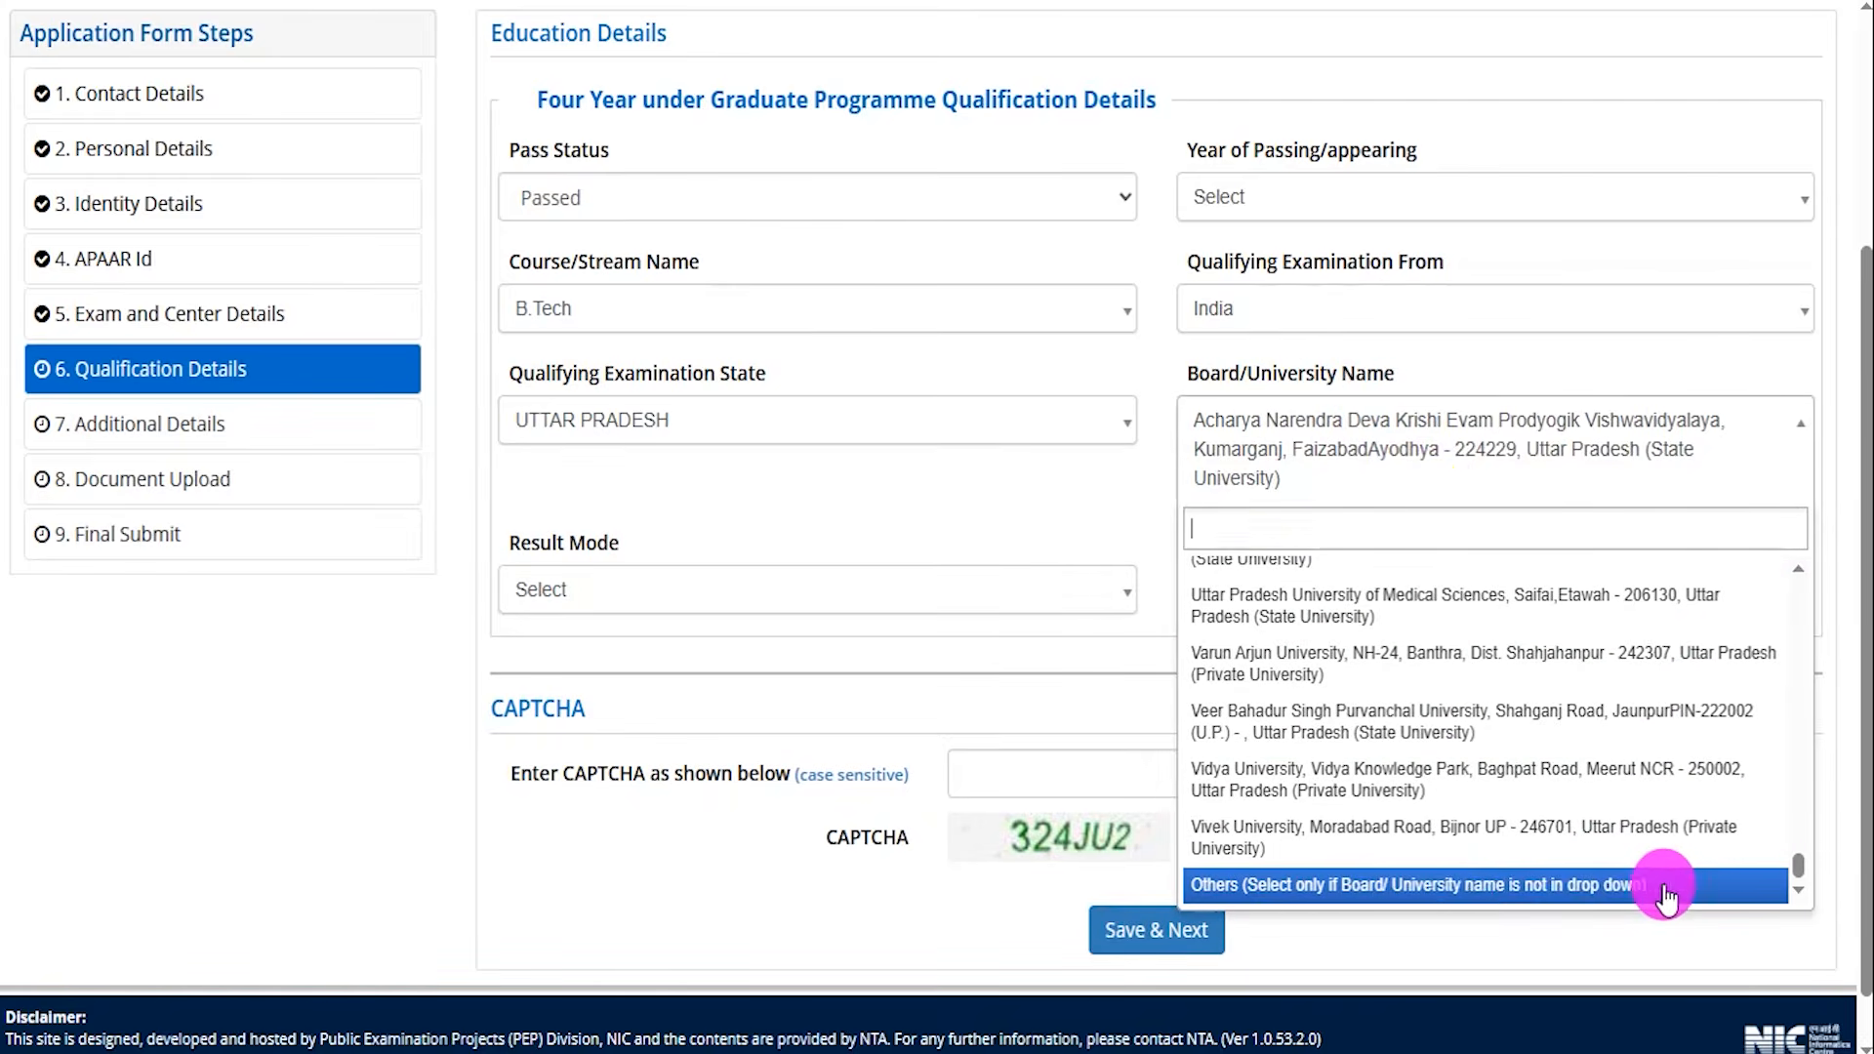
click(1461, 884)
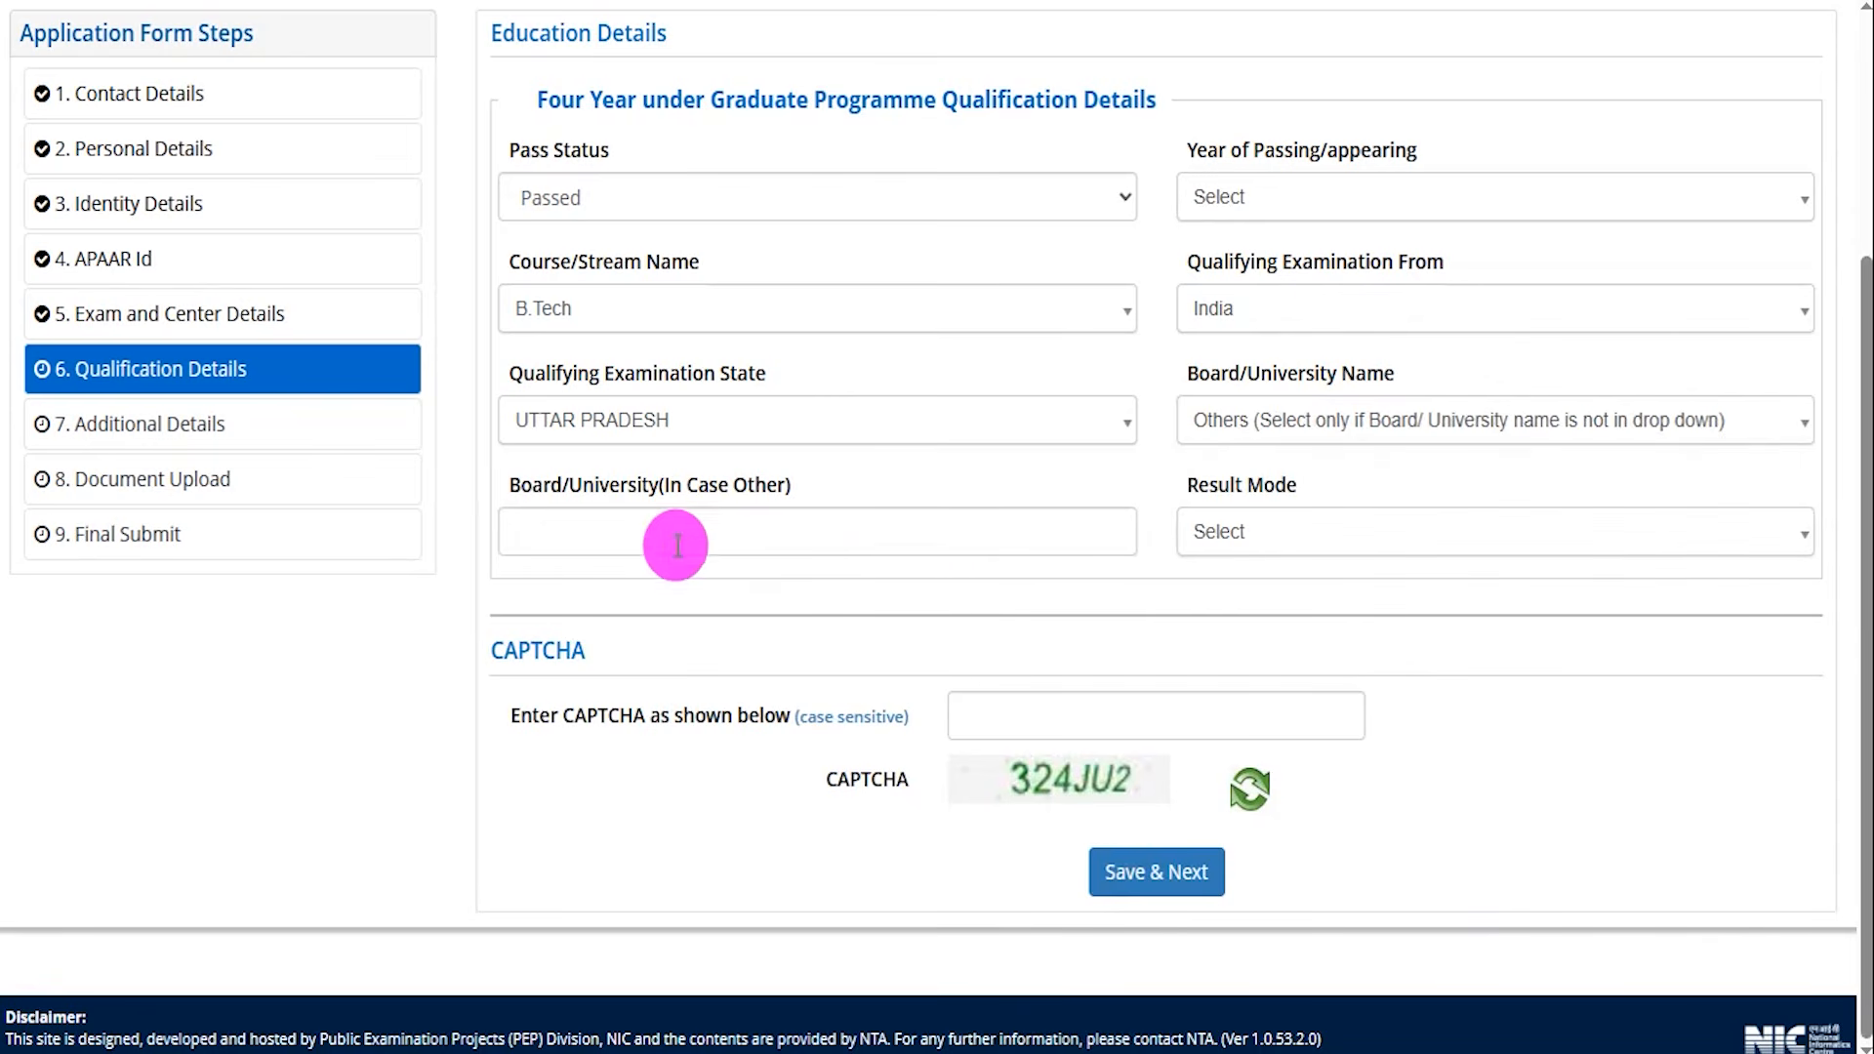
Set Result Mode to Percentage and enter Total Marks 600 and Obtained Marks 450.
click(641, 530)
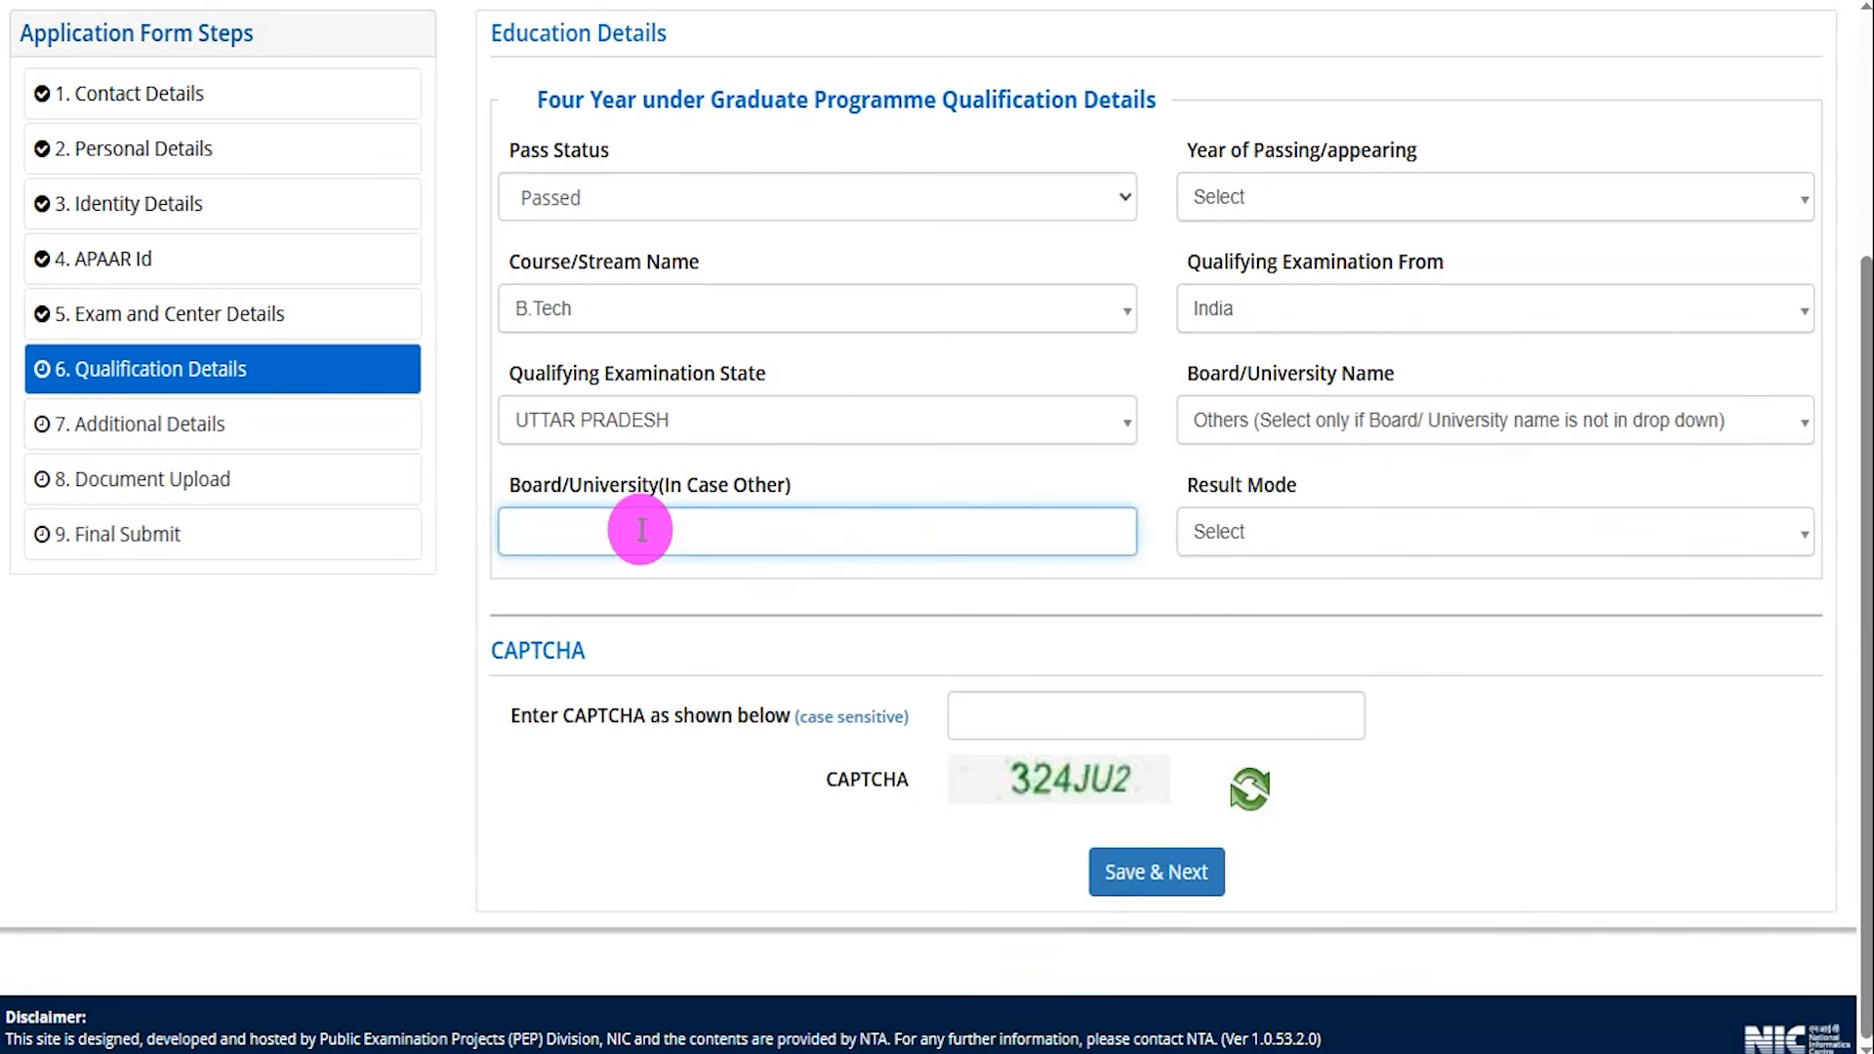
click(1290, 535)
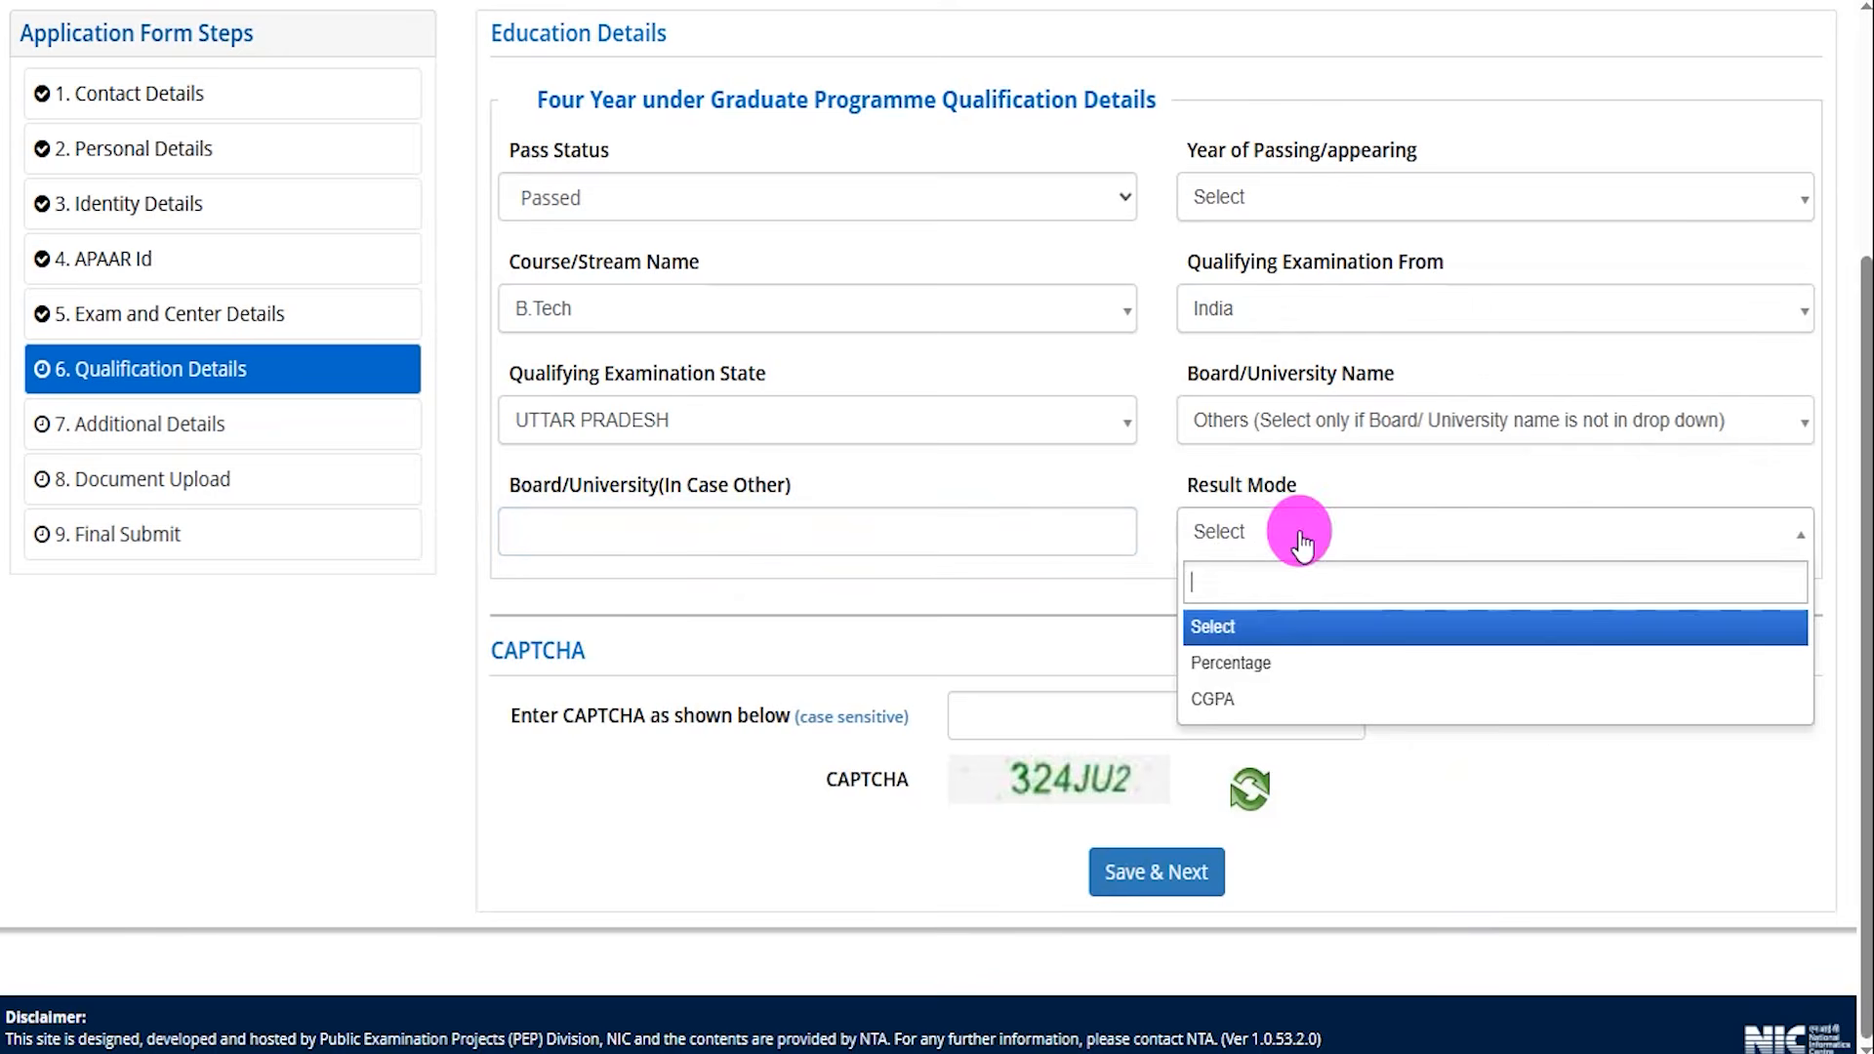
click(1240, 665)
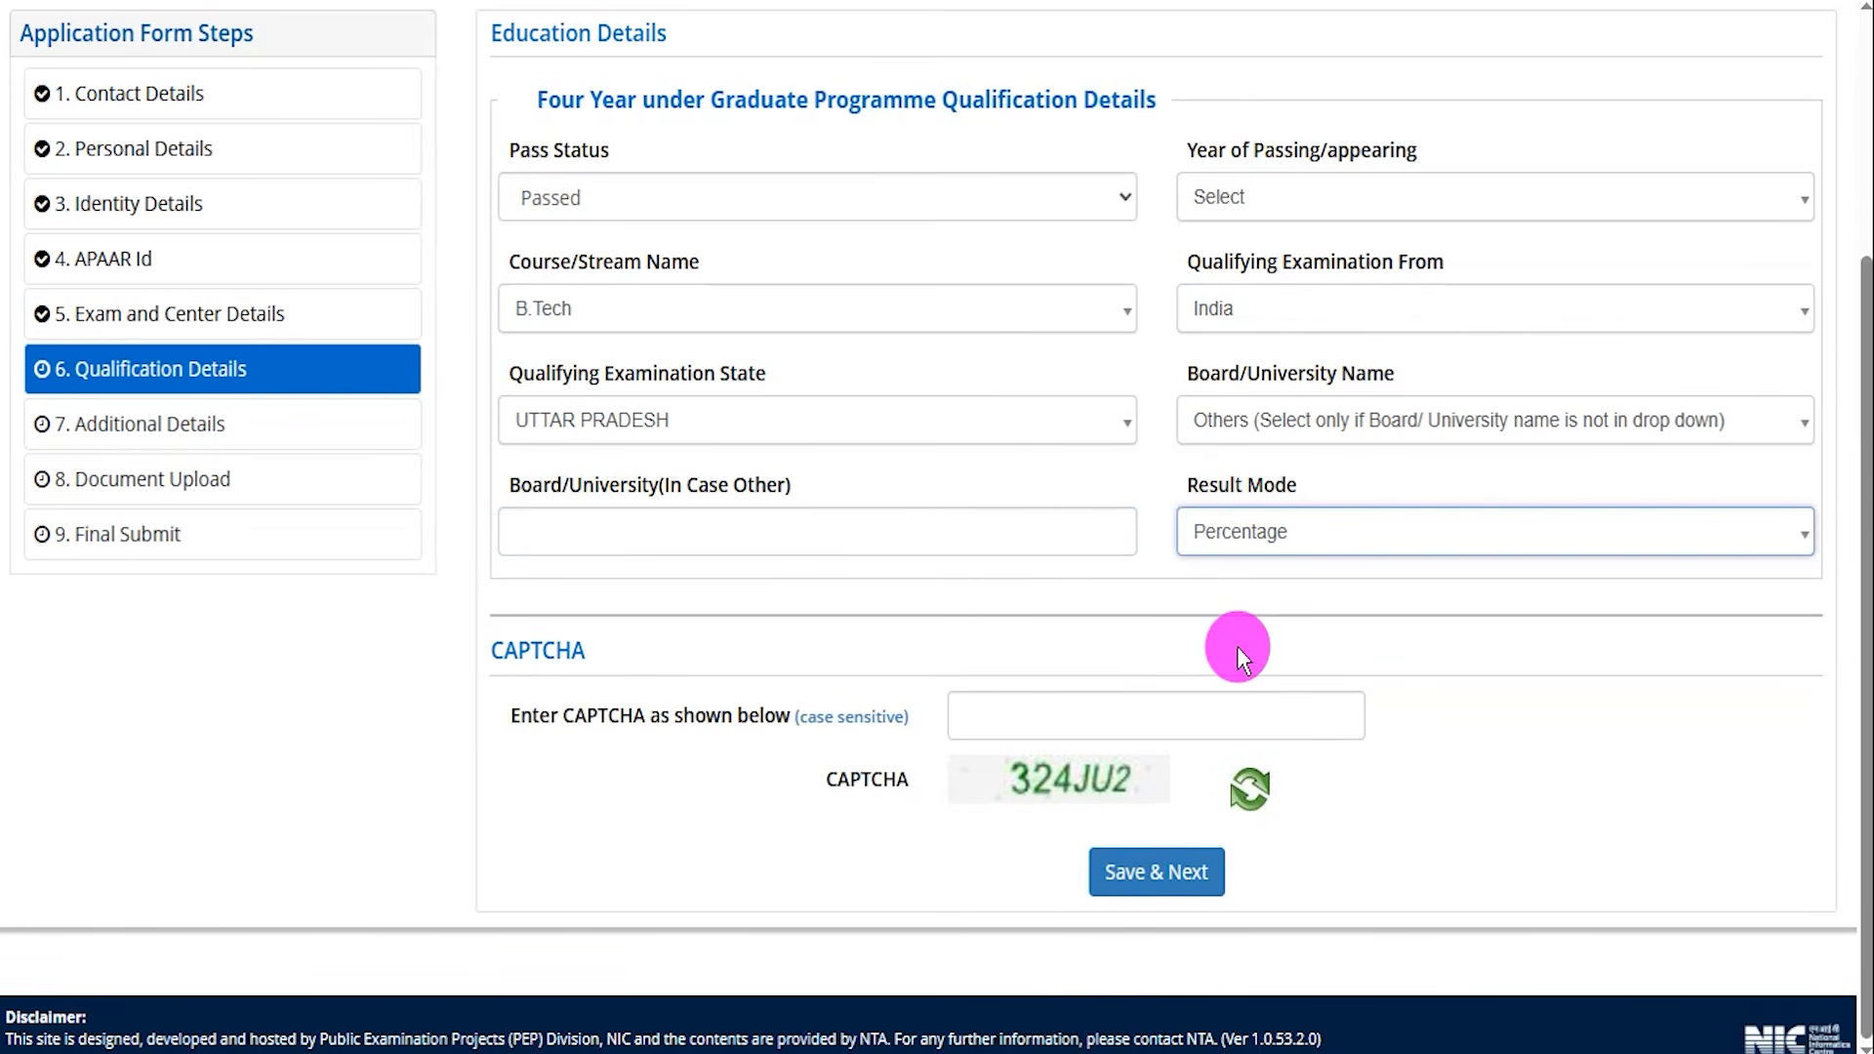
click(576, 642)
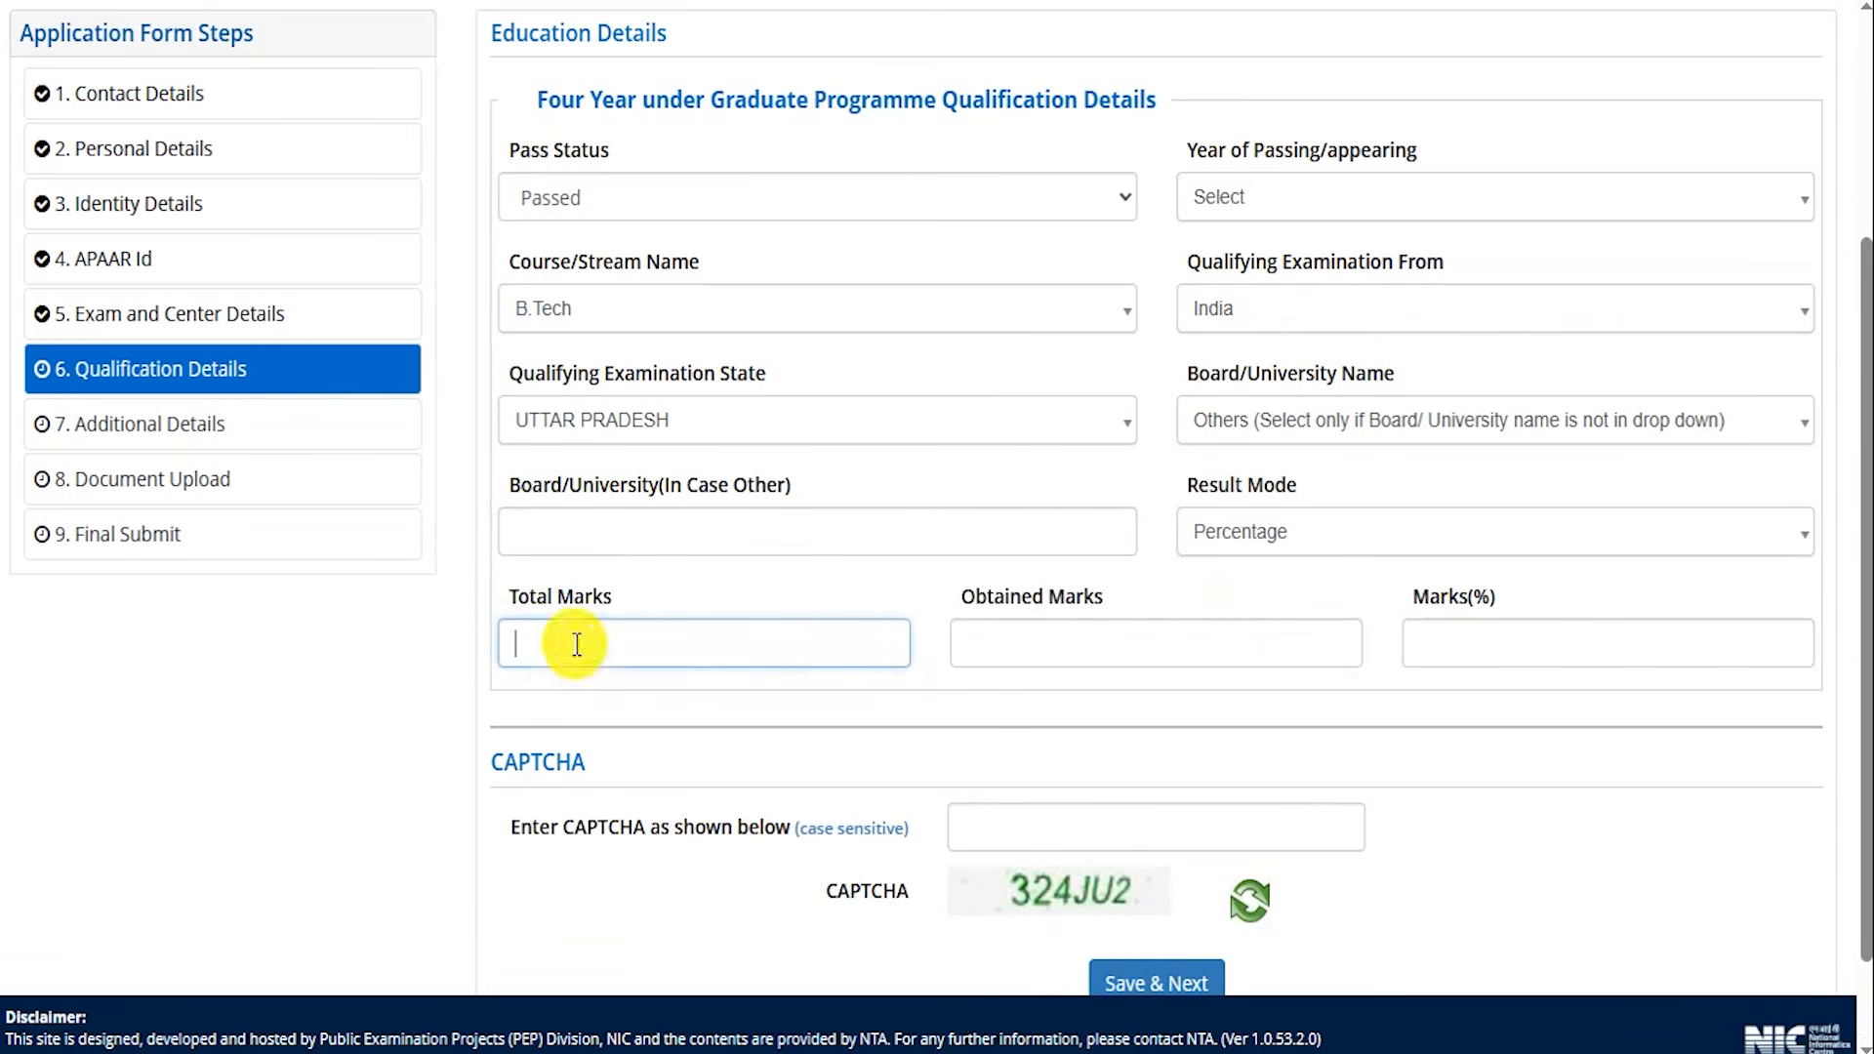
text(600)
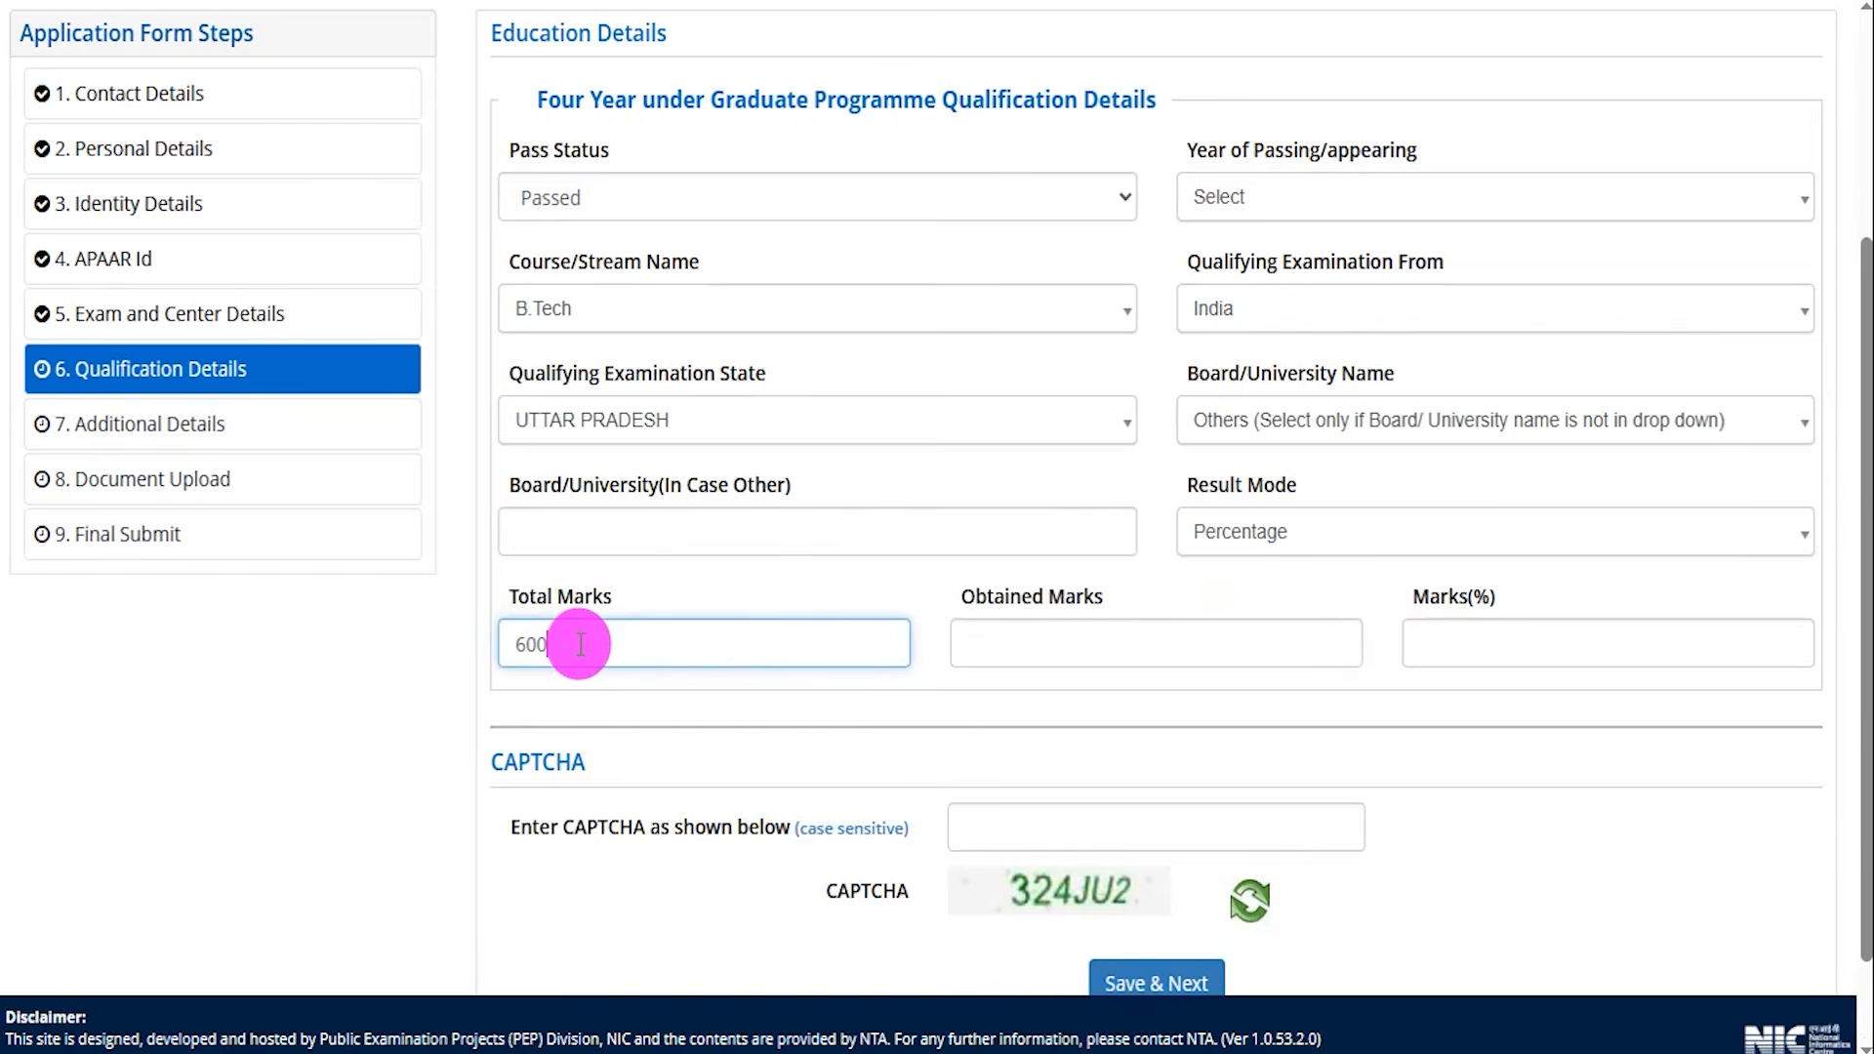
click(1054, 629)
text(45)
click(1521, 759)
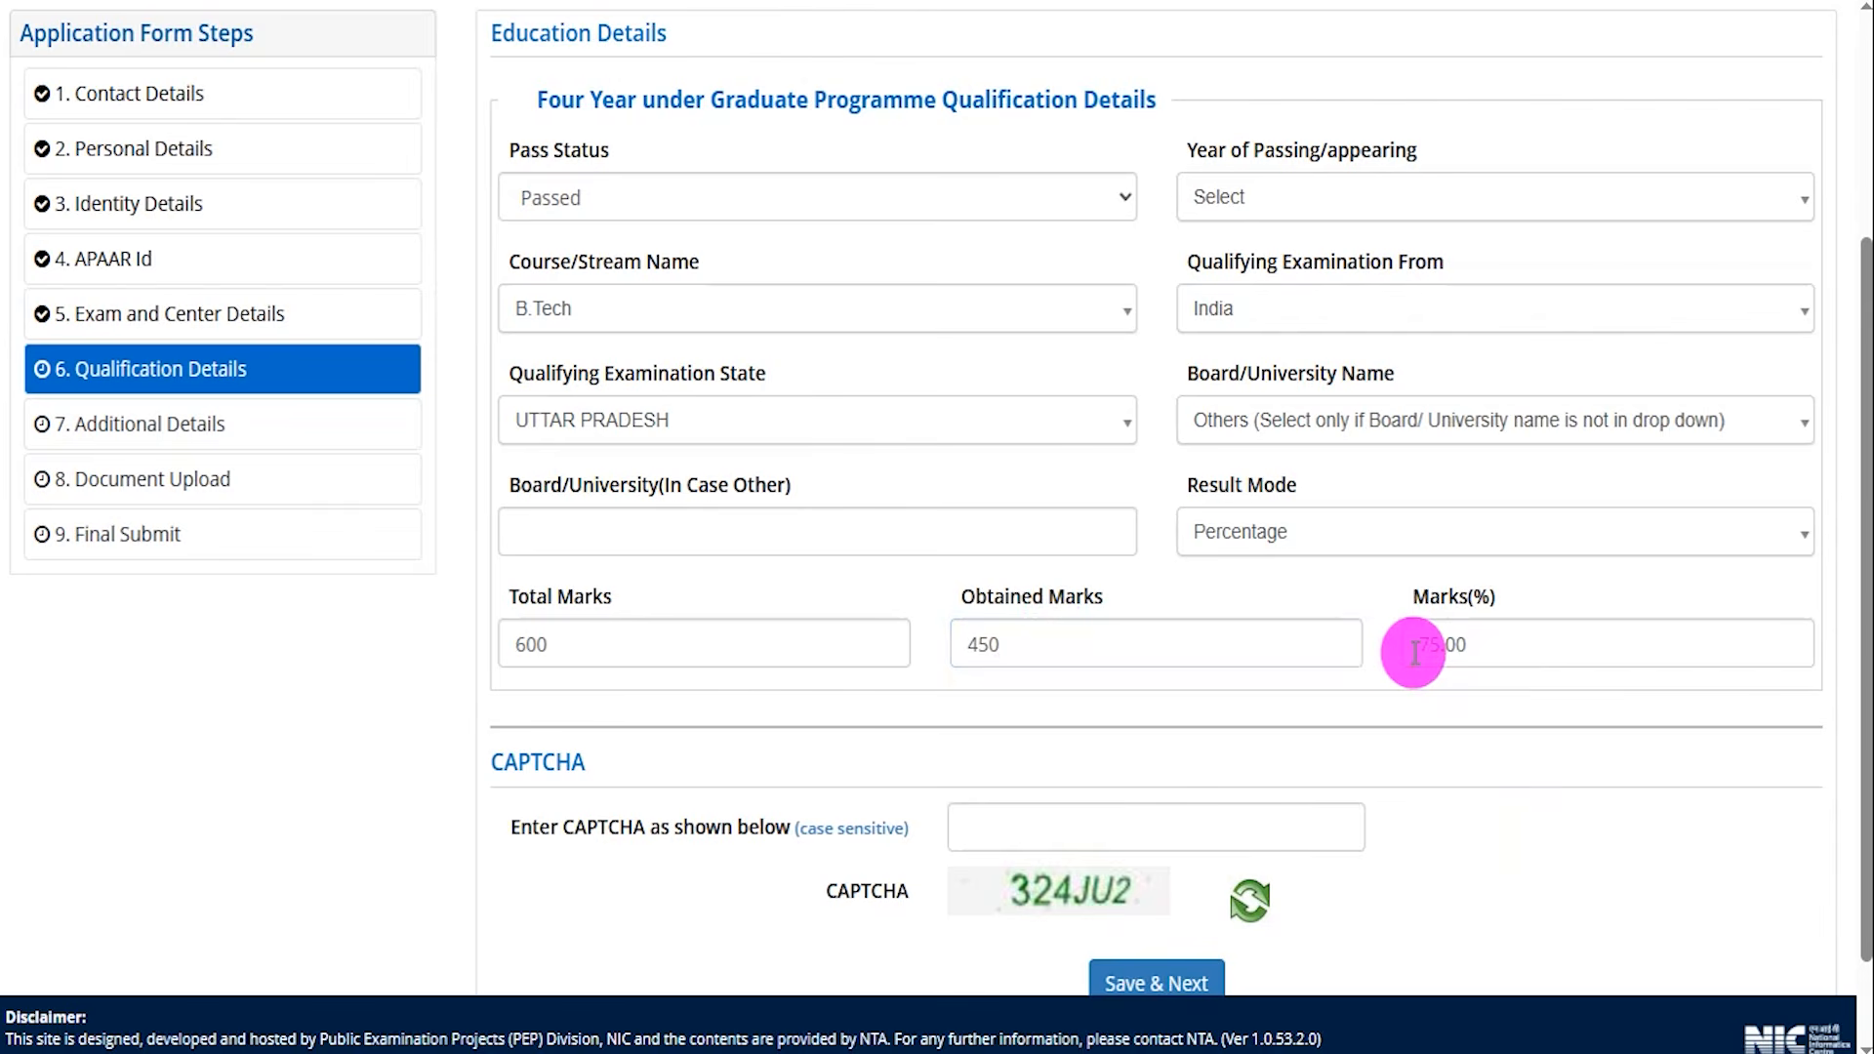
Switch Result Mode to CGPA and set Maximum Grade Point to 10.
click(1295, 532)
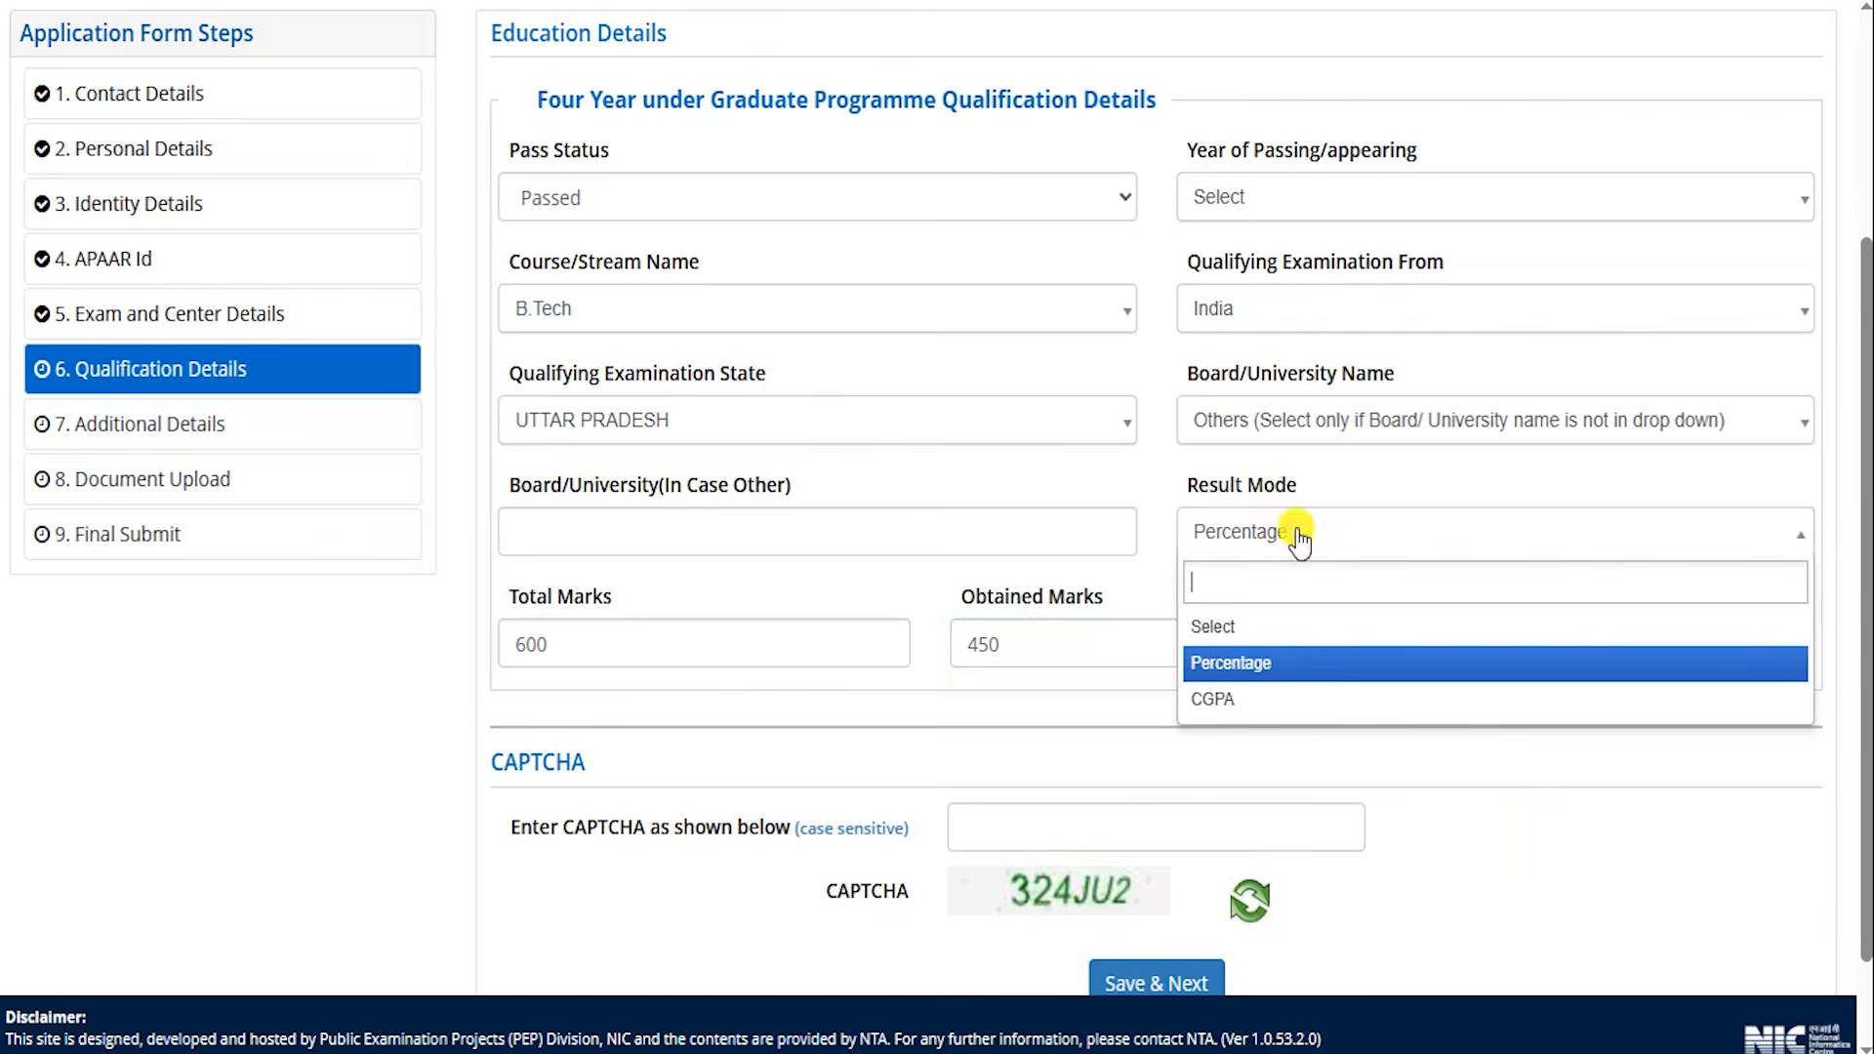
click(1237, 701)
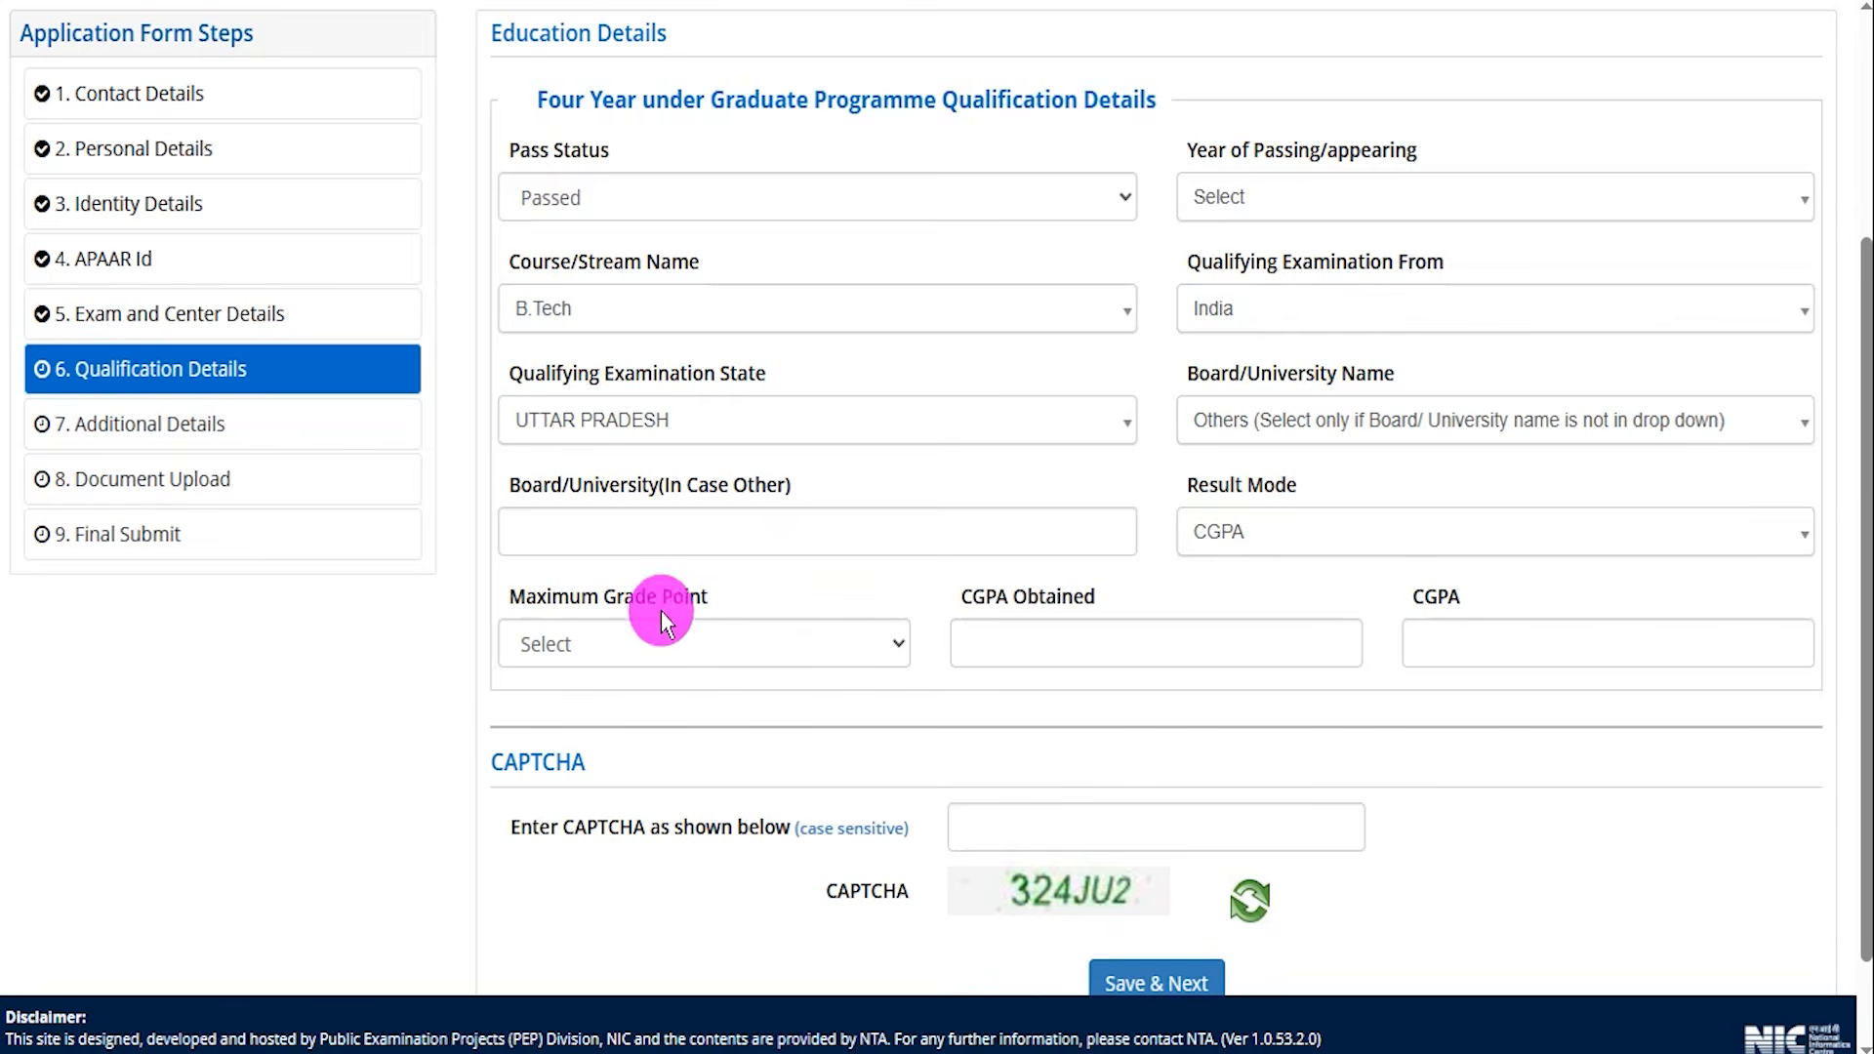
click(620, 640)
click(605, 724)
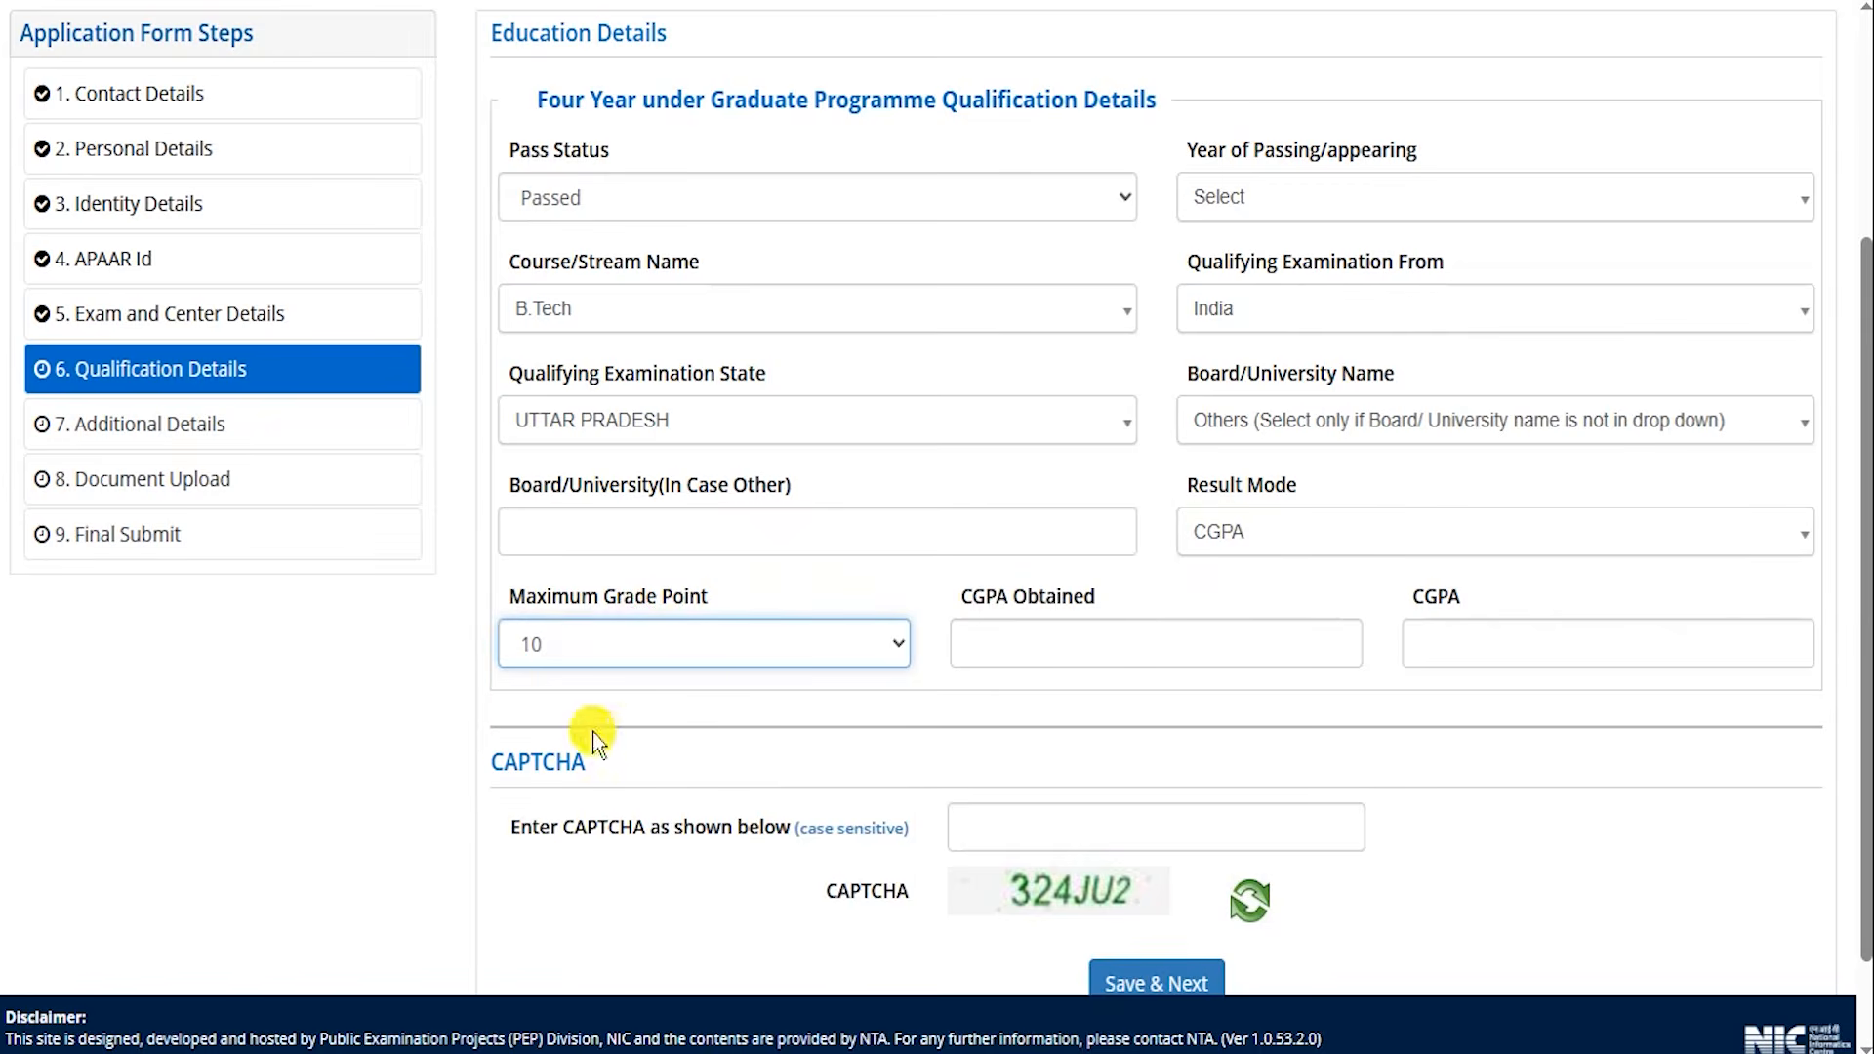
click(1027, 627)
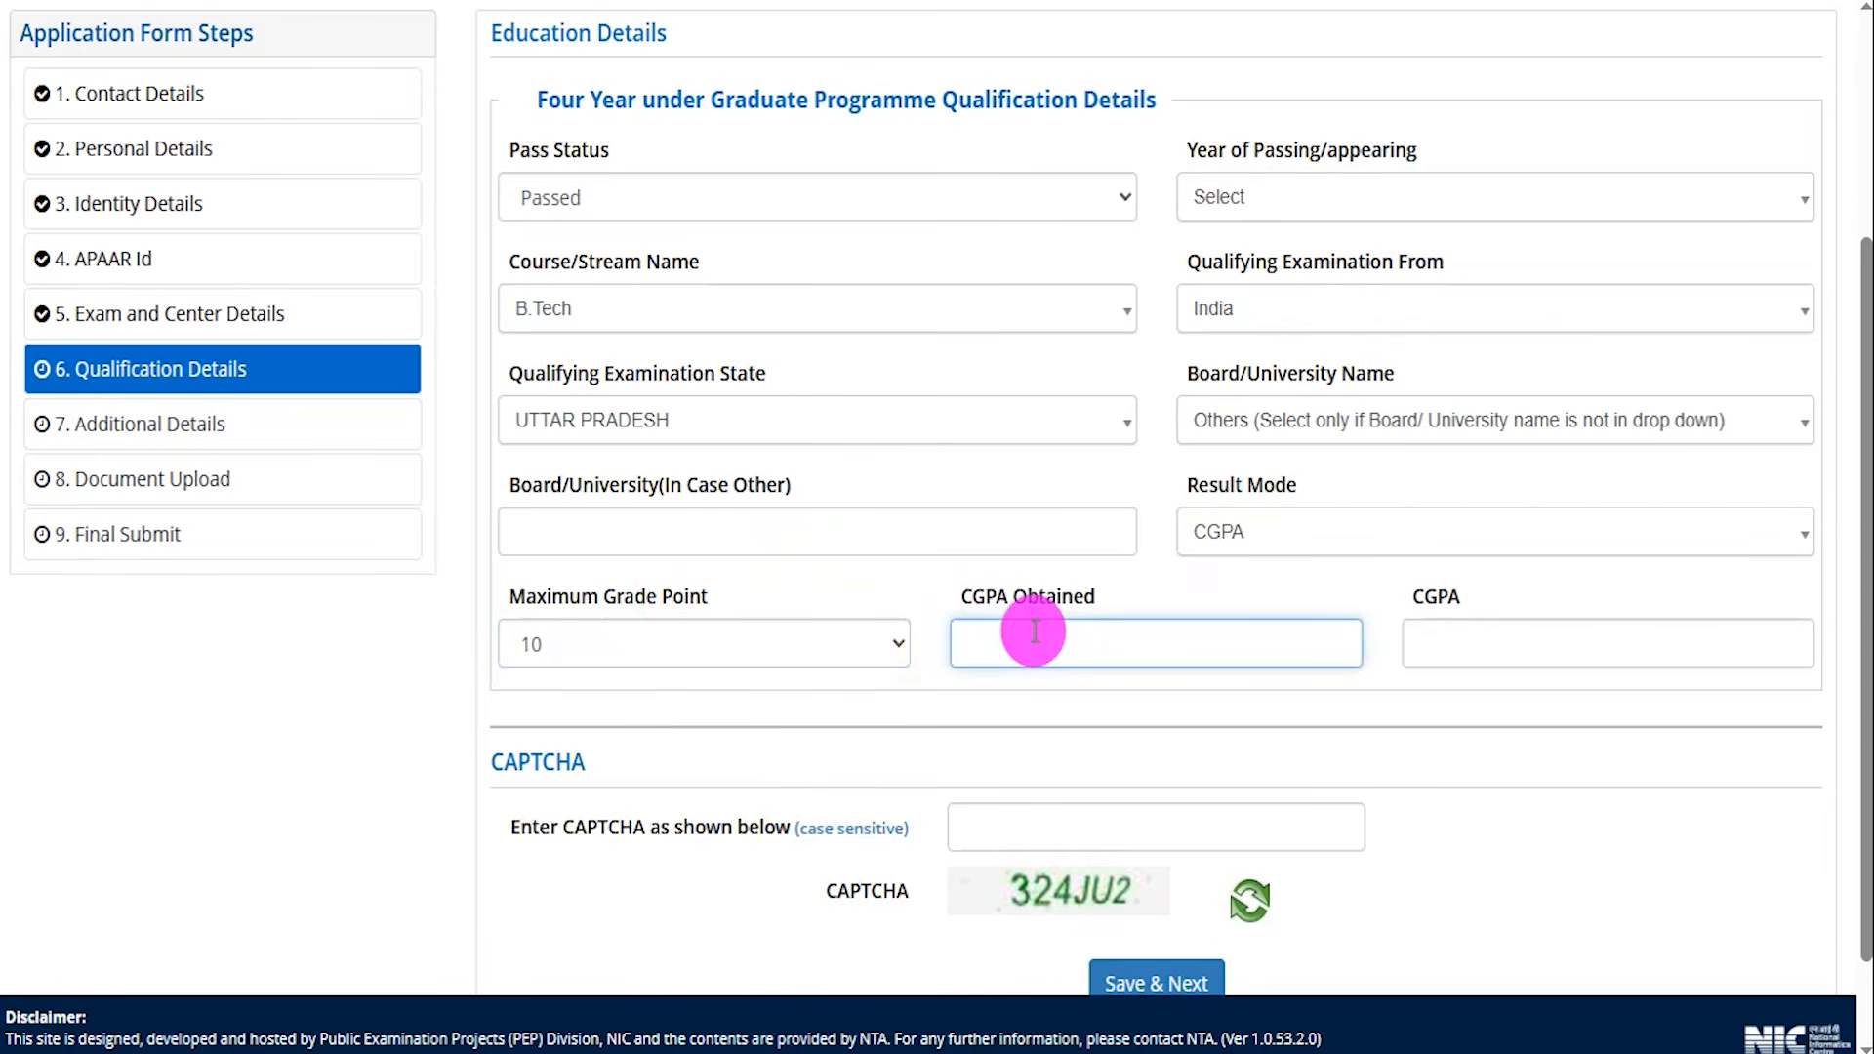
scroll(1180, 700, down, 2)
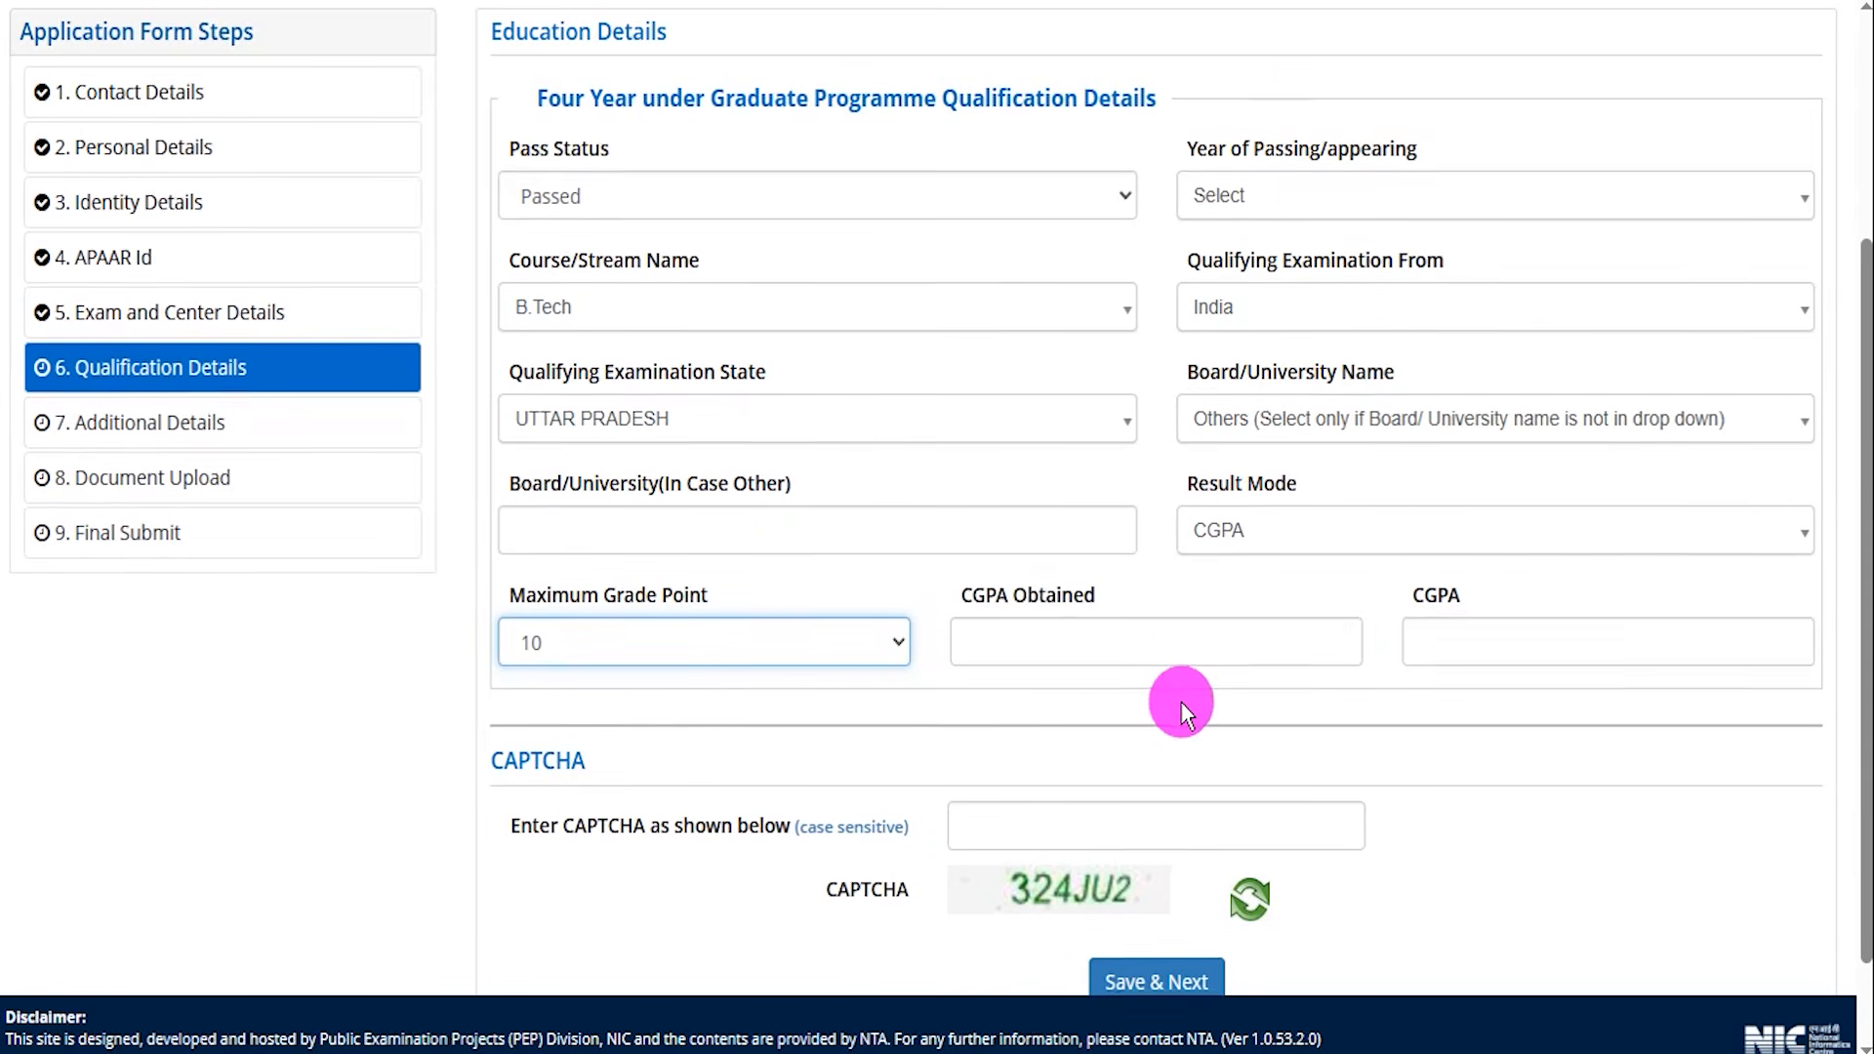
drag(1114, 780, 1206, 621)
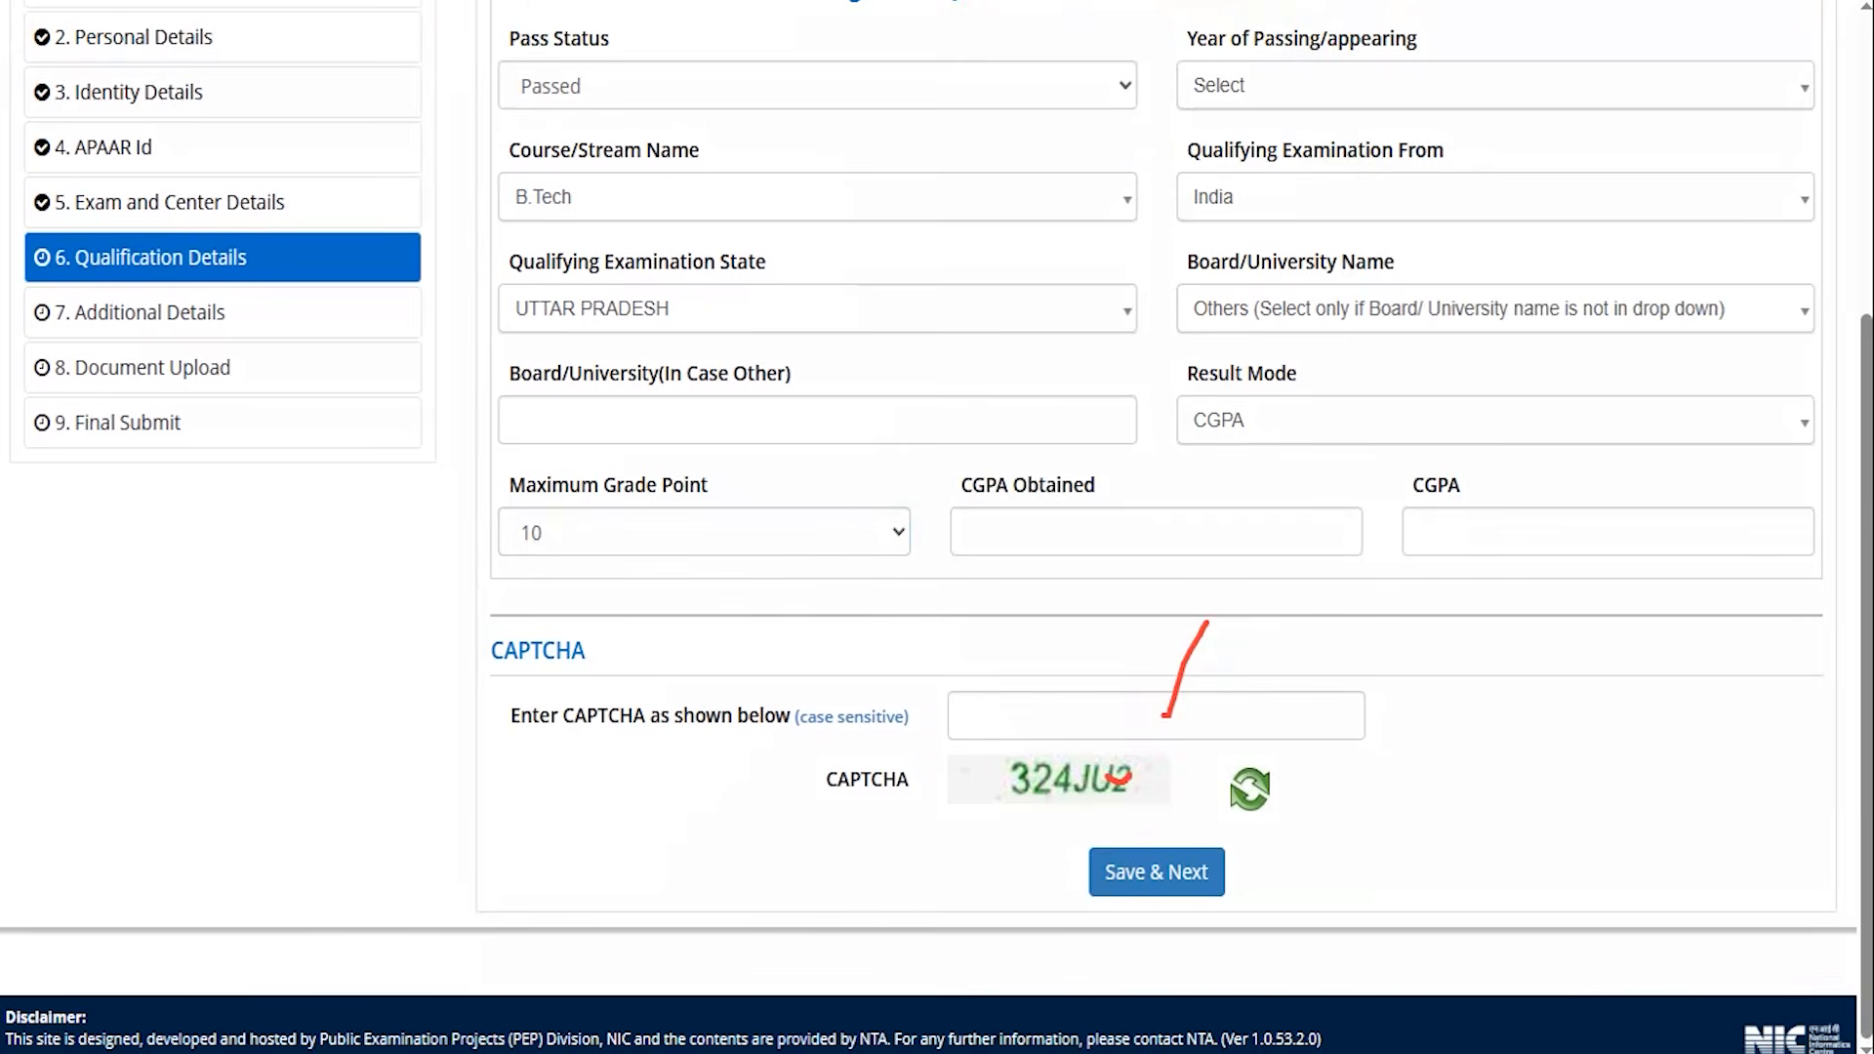
drag(1620, 715, 1324, 840)
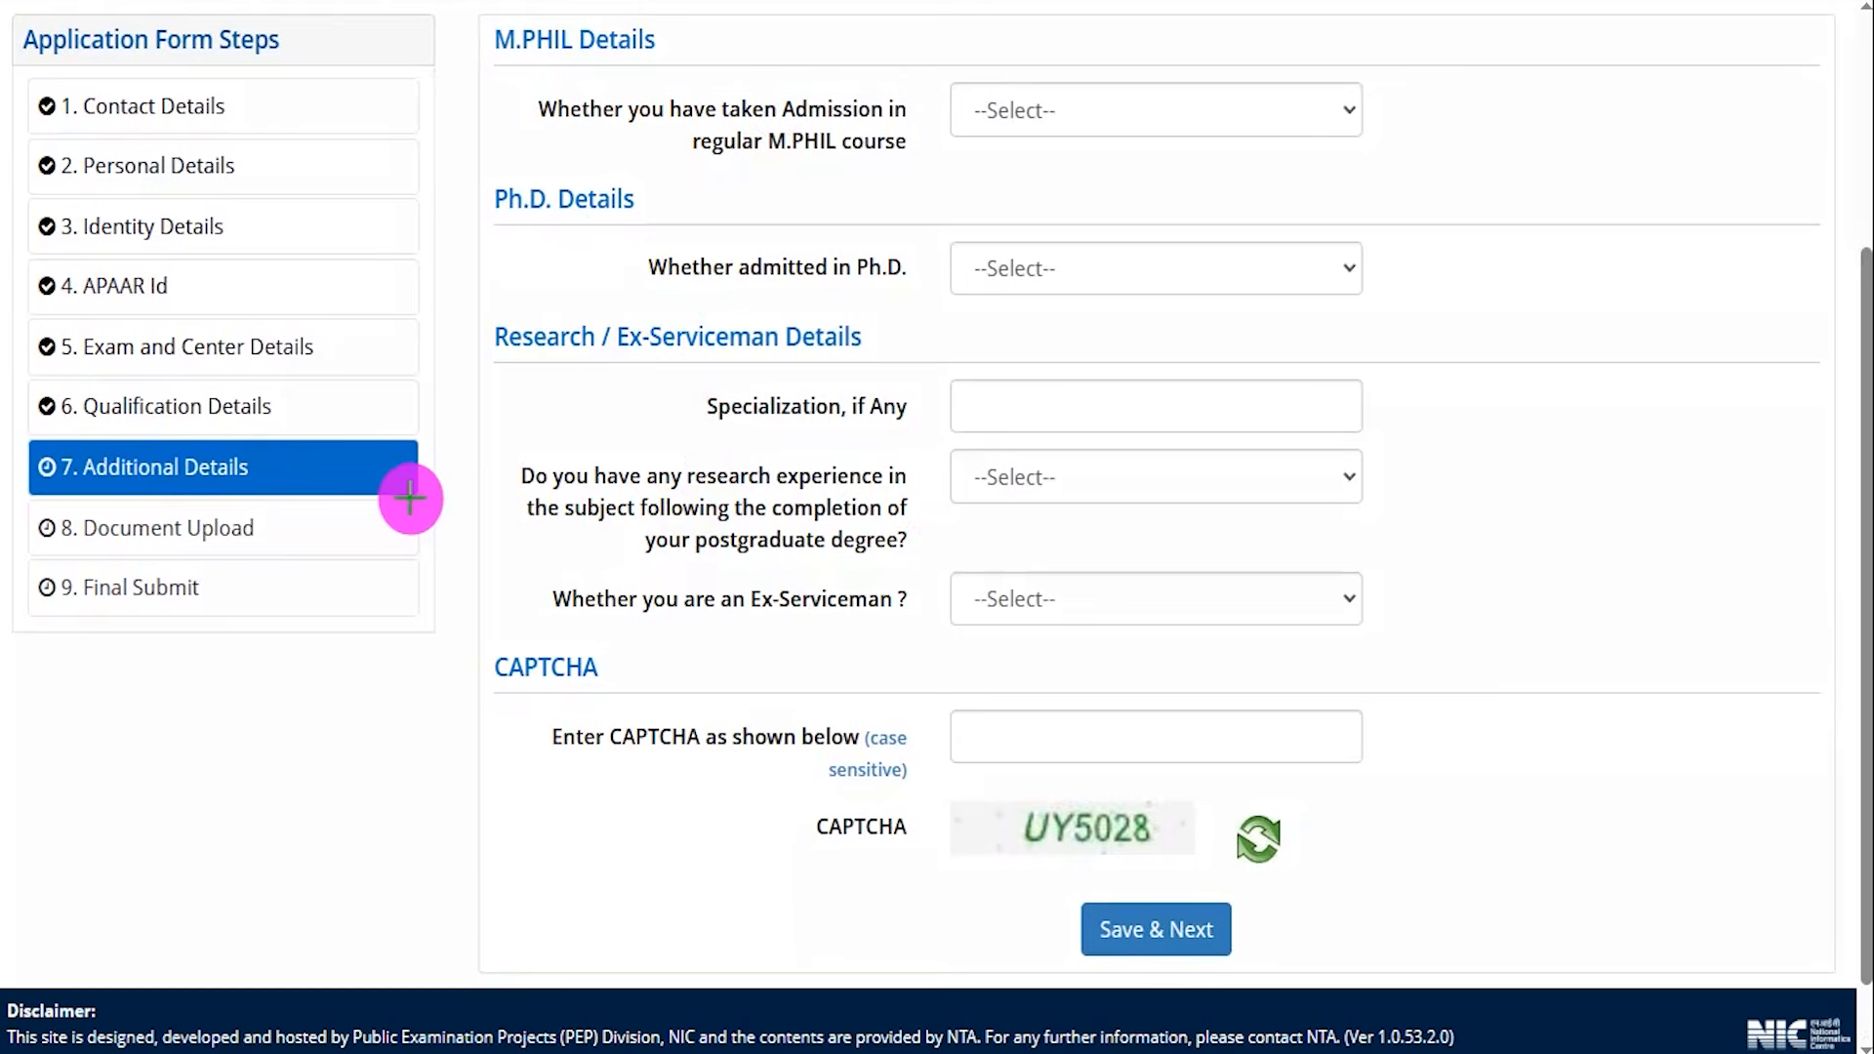
drag(414, 477, 474, 400)
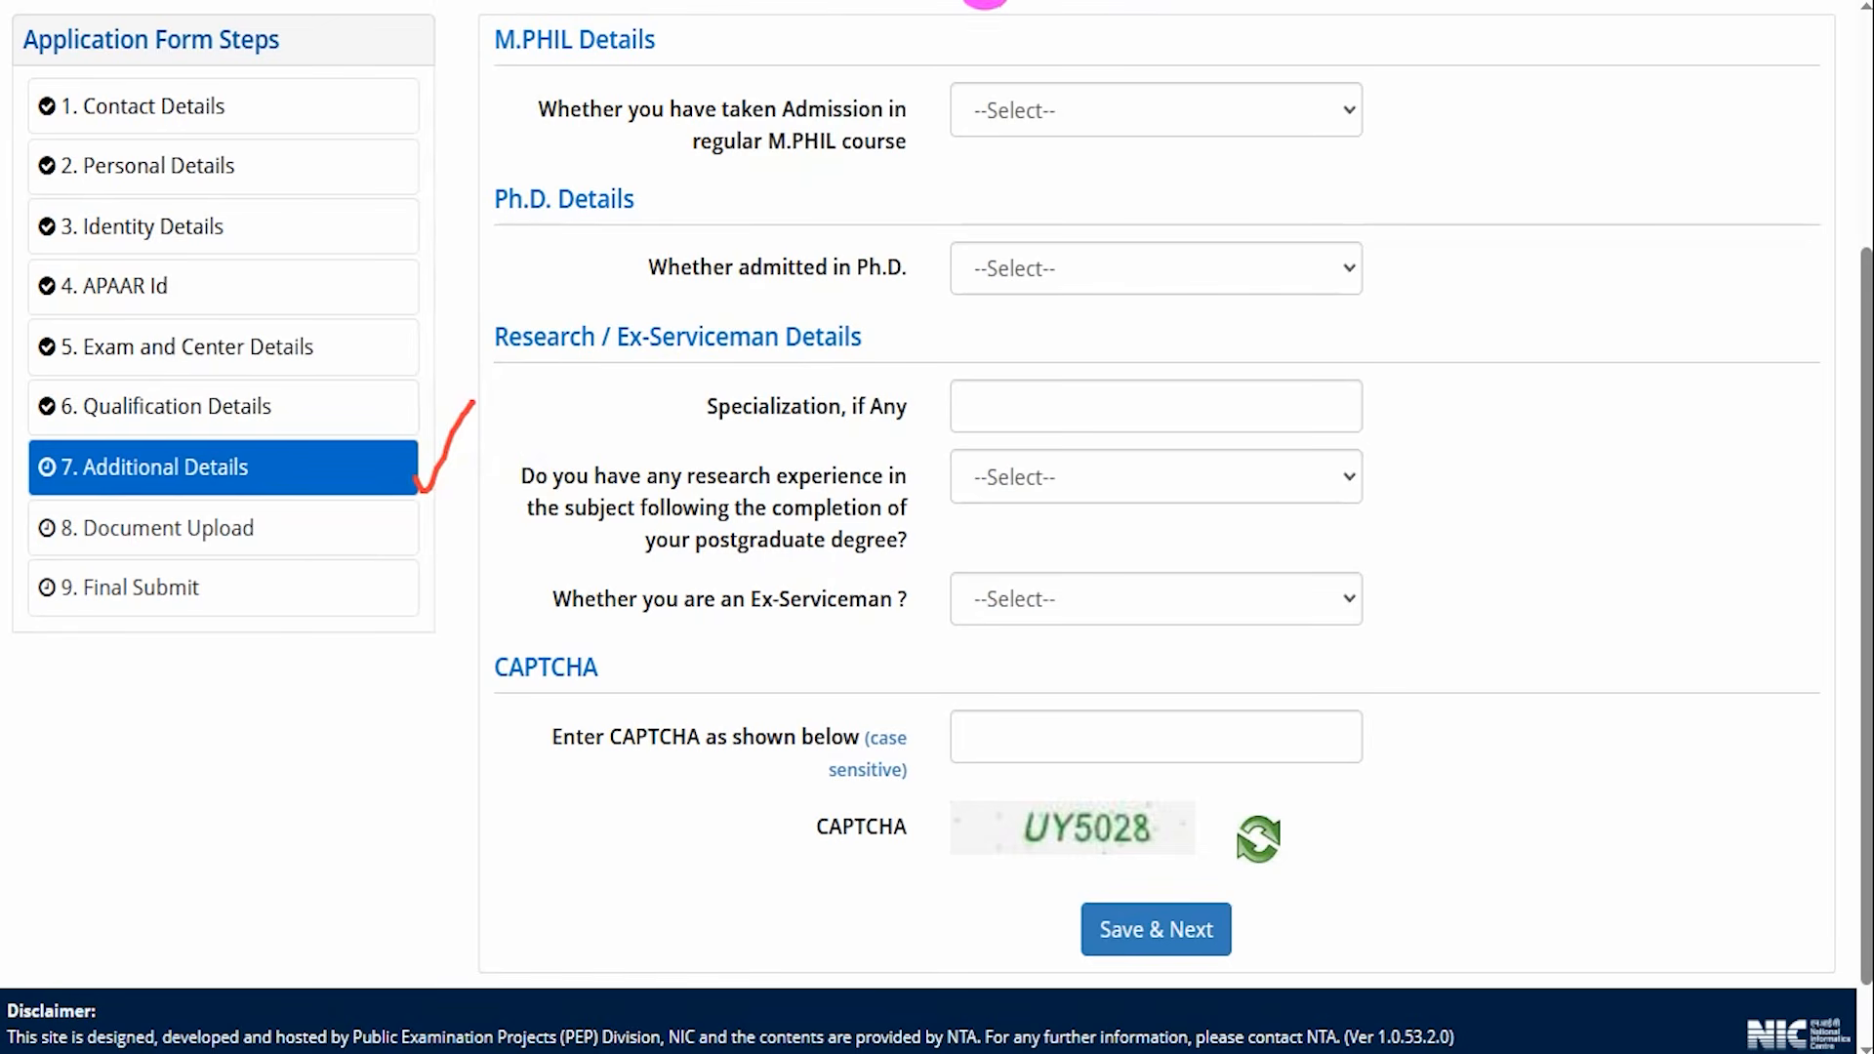
key(e)
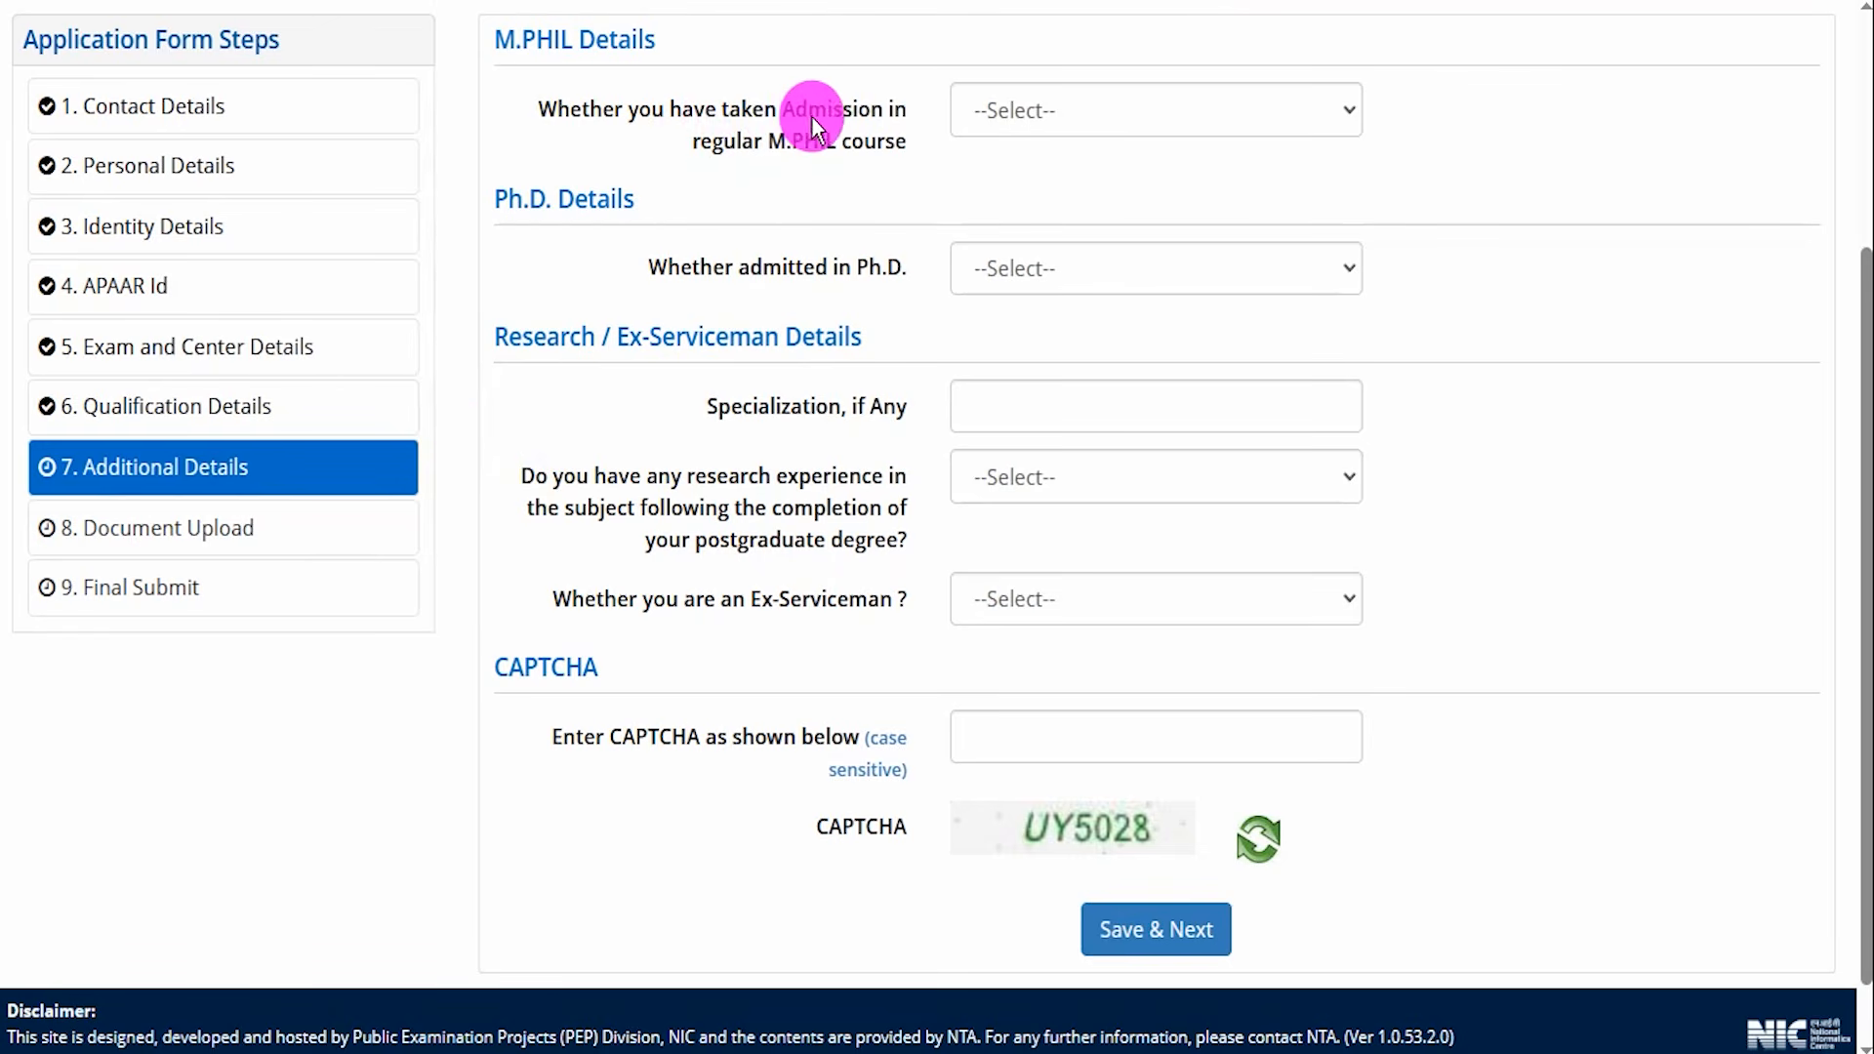
Answer Yes Pursuing to the regular M.Phil admission question to reveal its M.Phil fields.
drag(765, 141, 811, 130)
click(1021, 121)
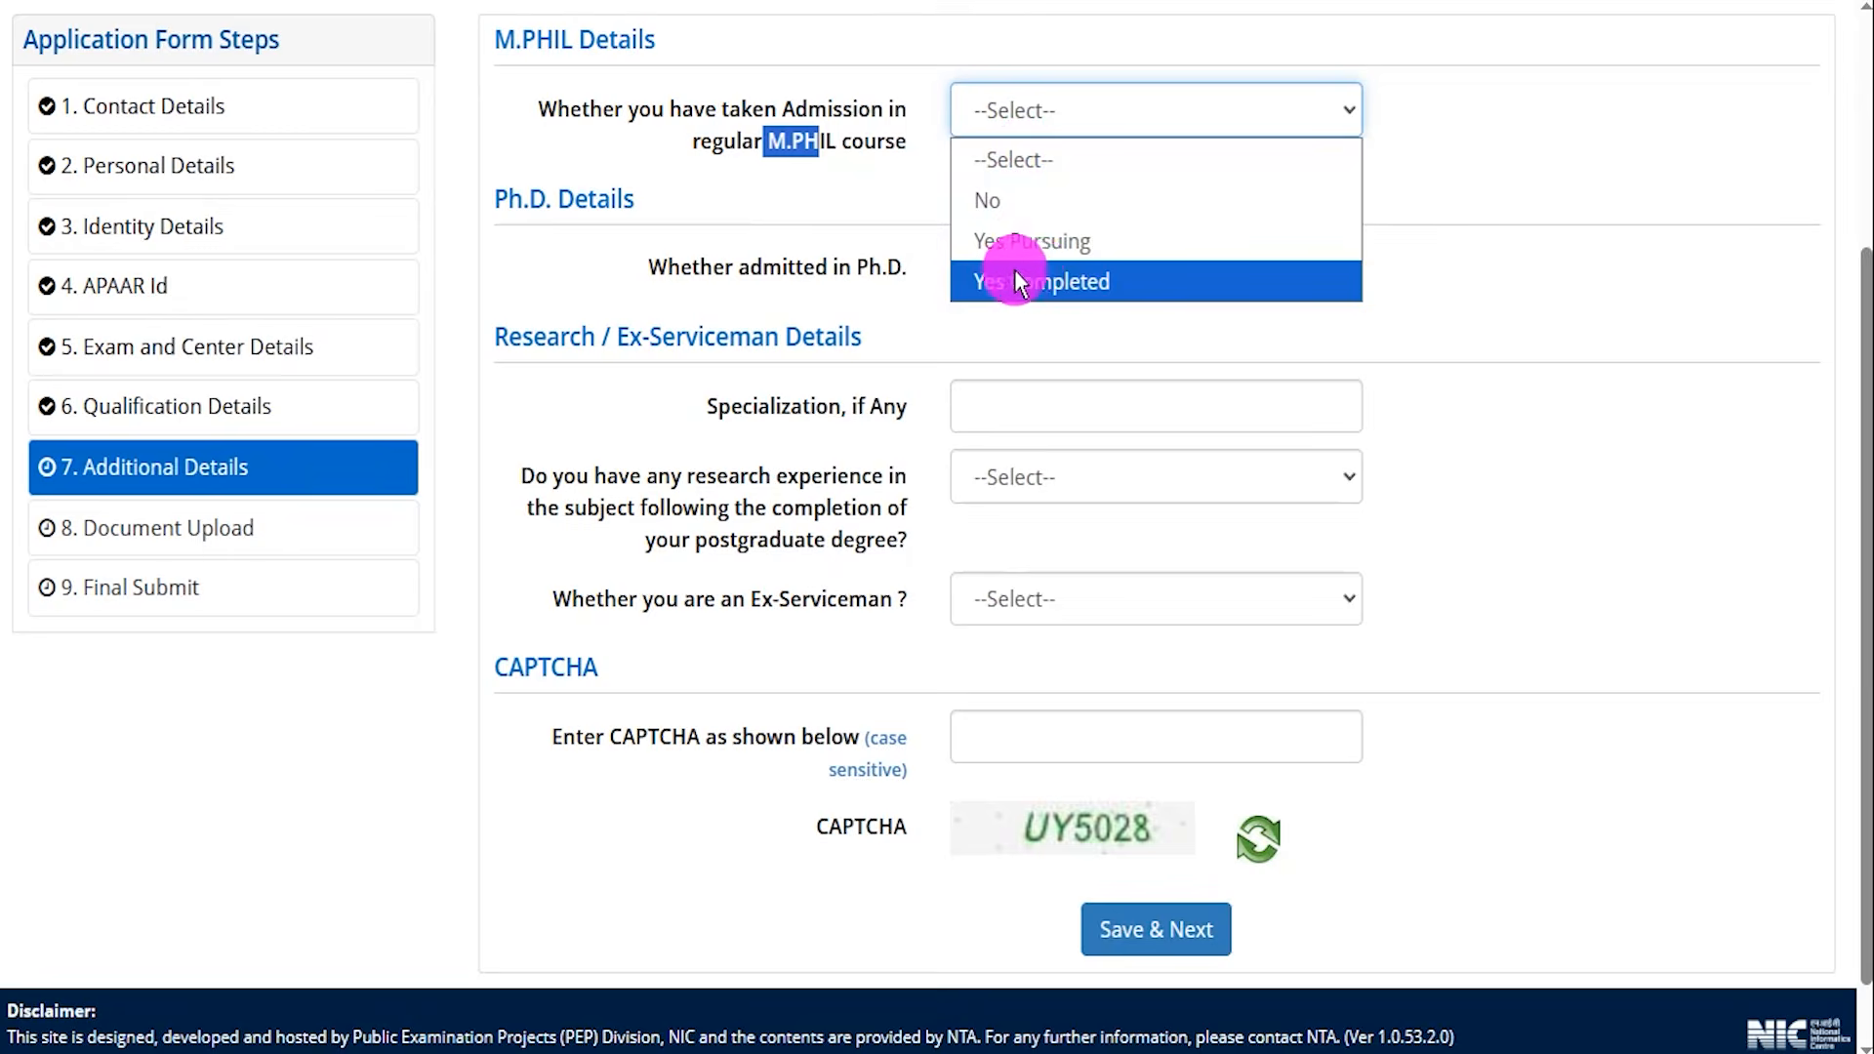
click(987, 203)
click(1021, 119)
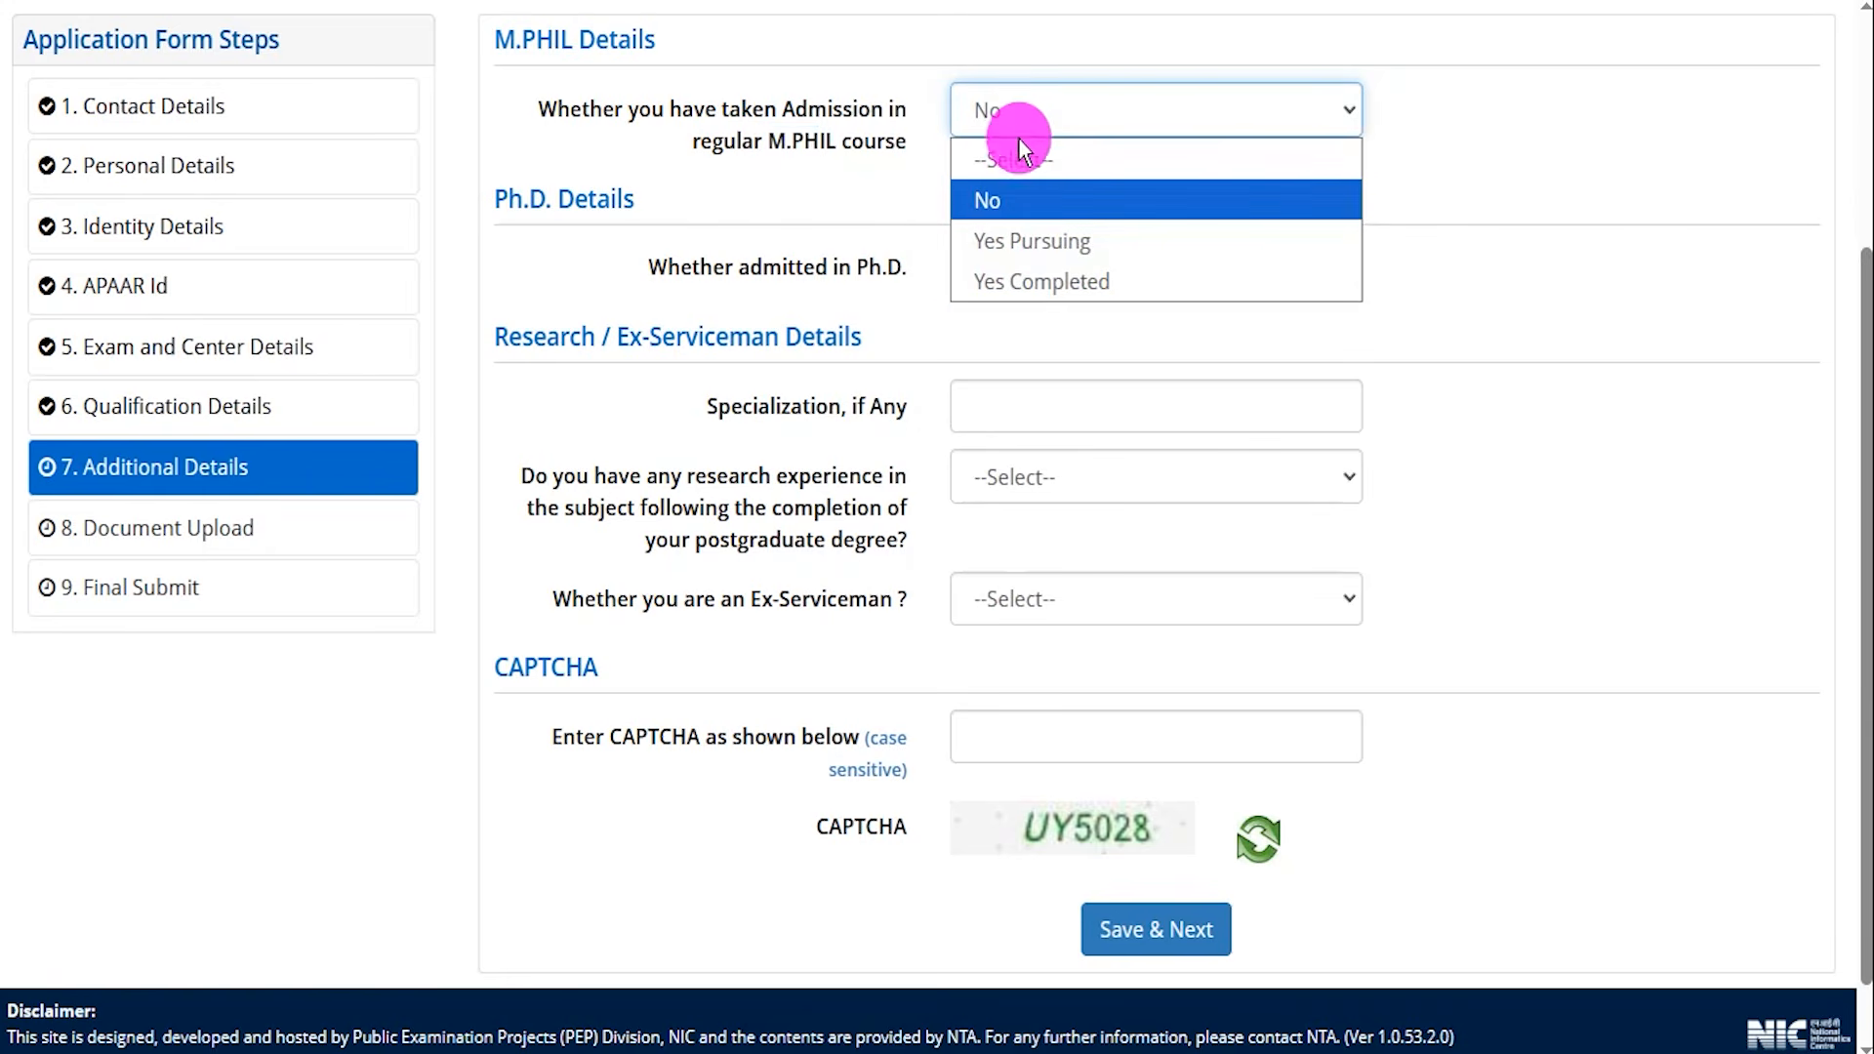
click(1028, 240)
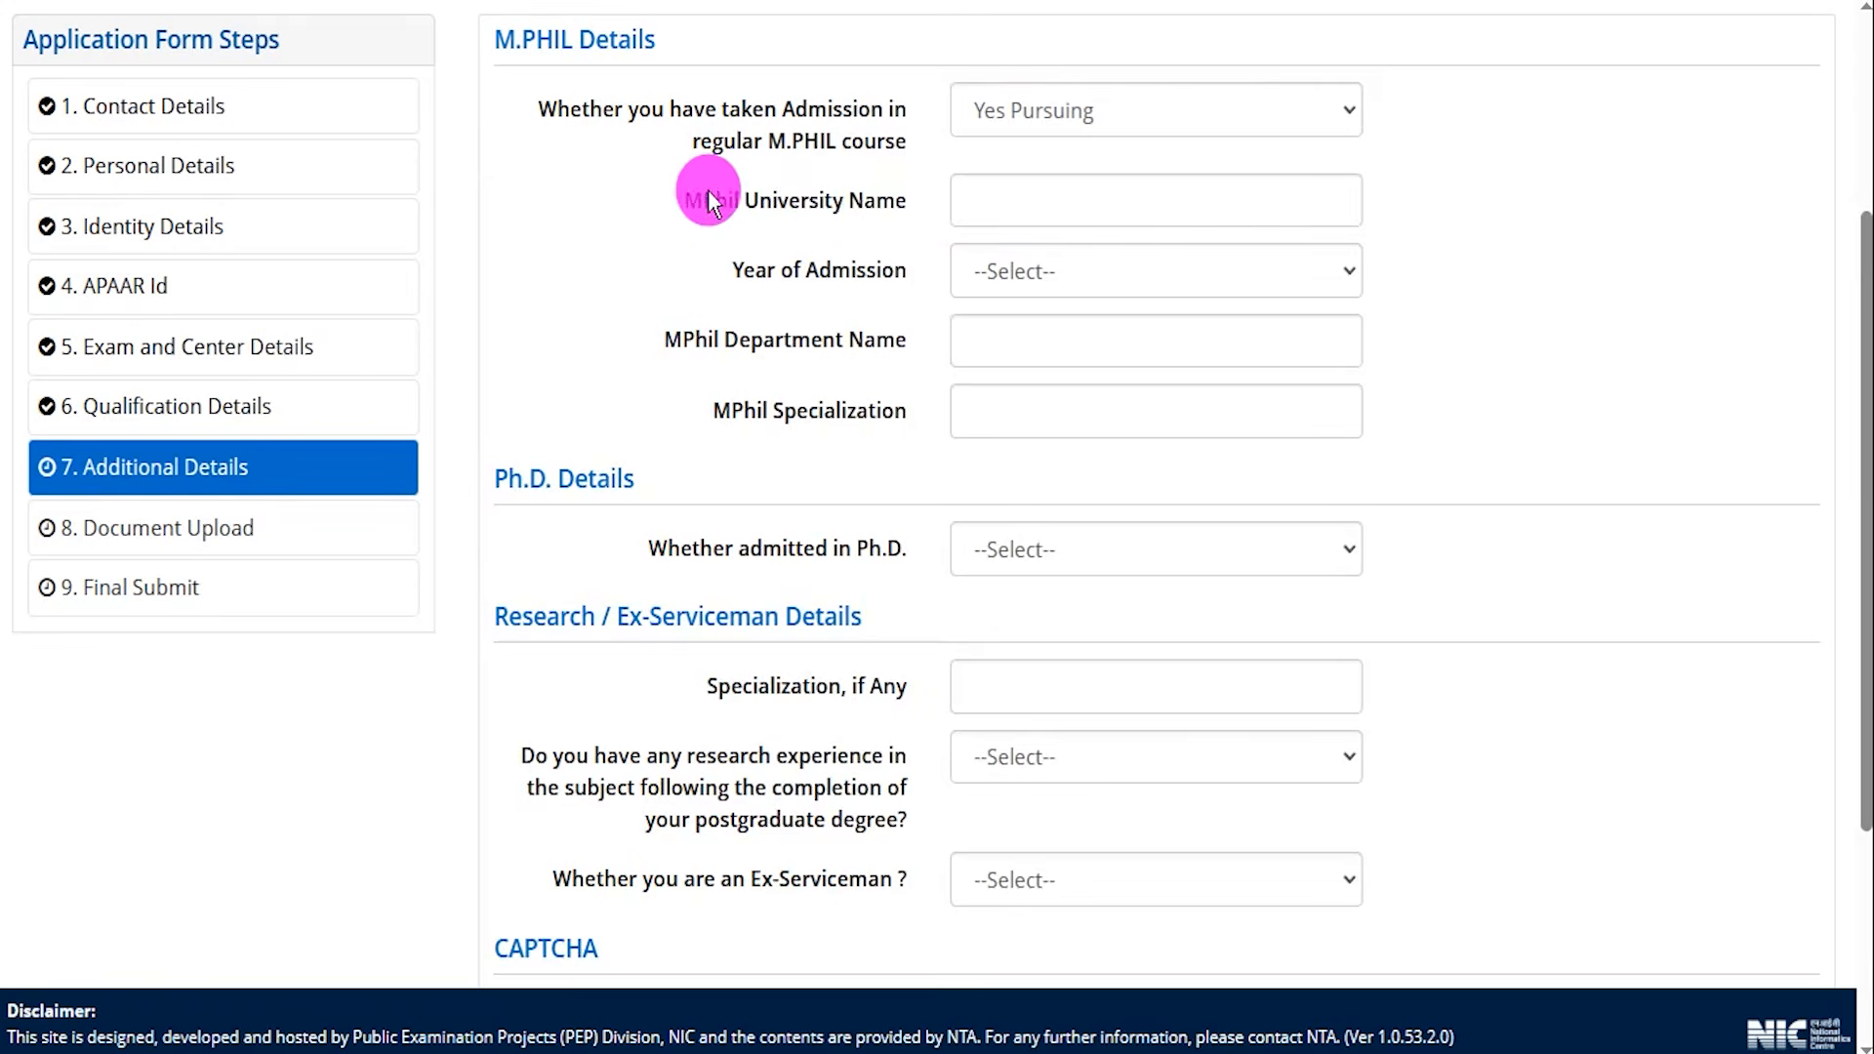
drag(705, 200, 842, 200)
click(1023, 271)
click(1023, 271)
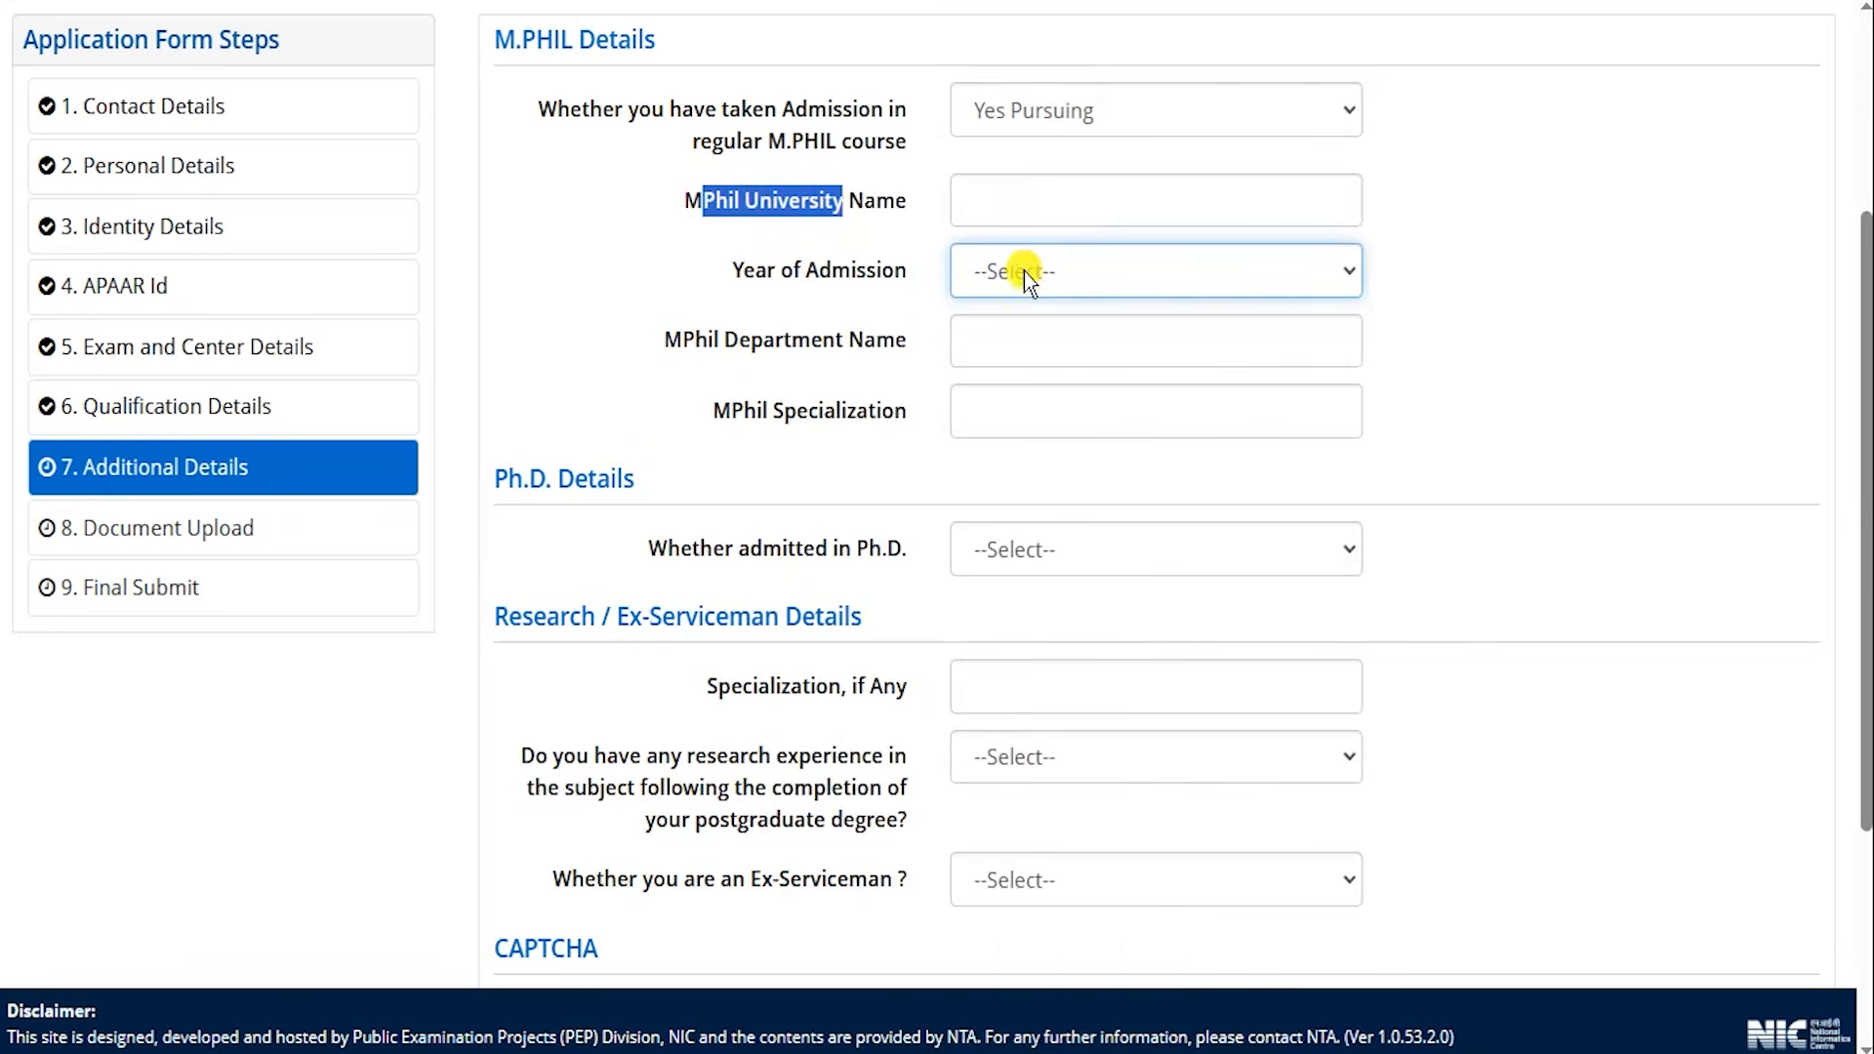
drag(710, 344, 876, 340)
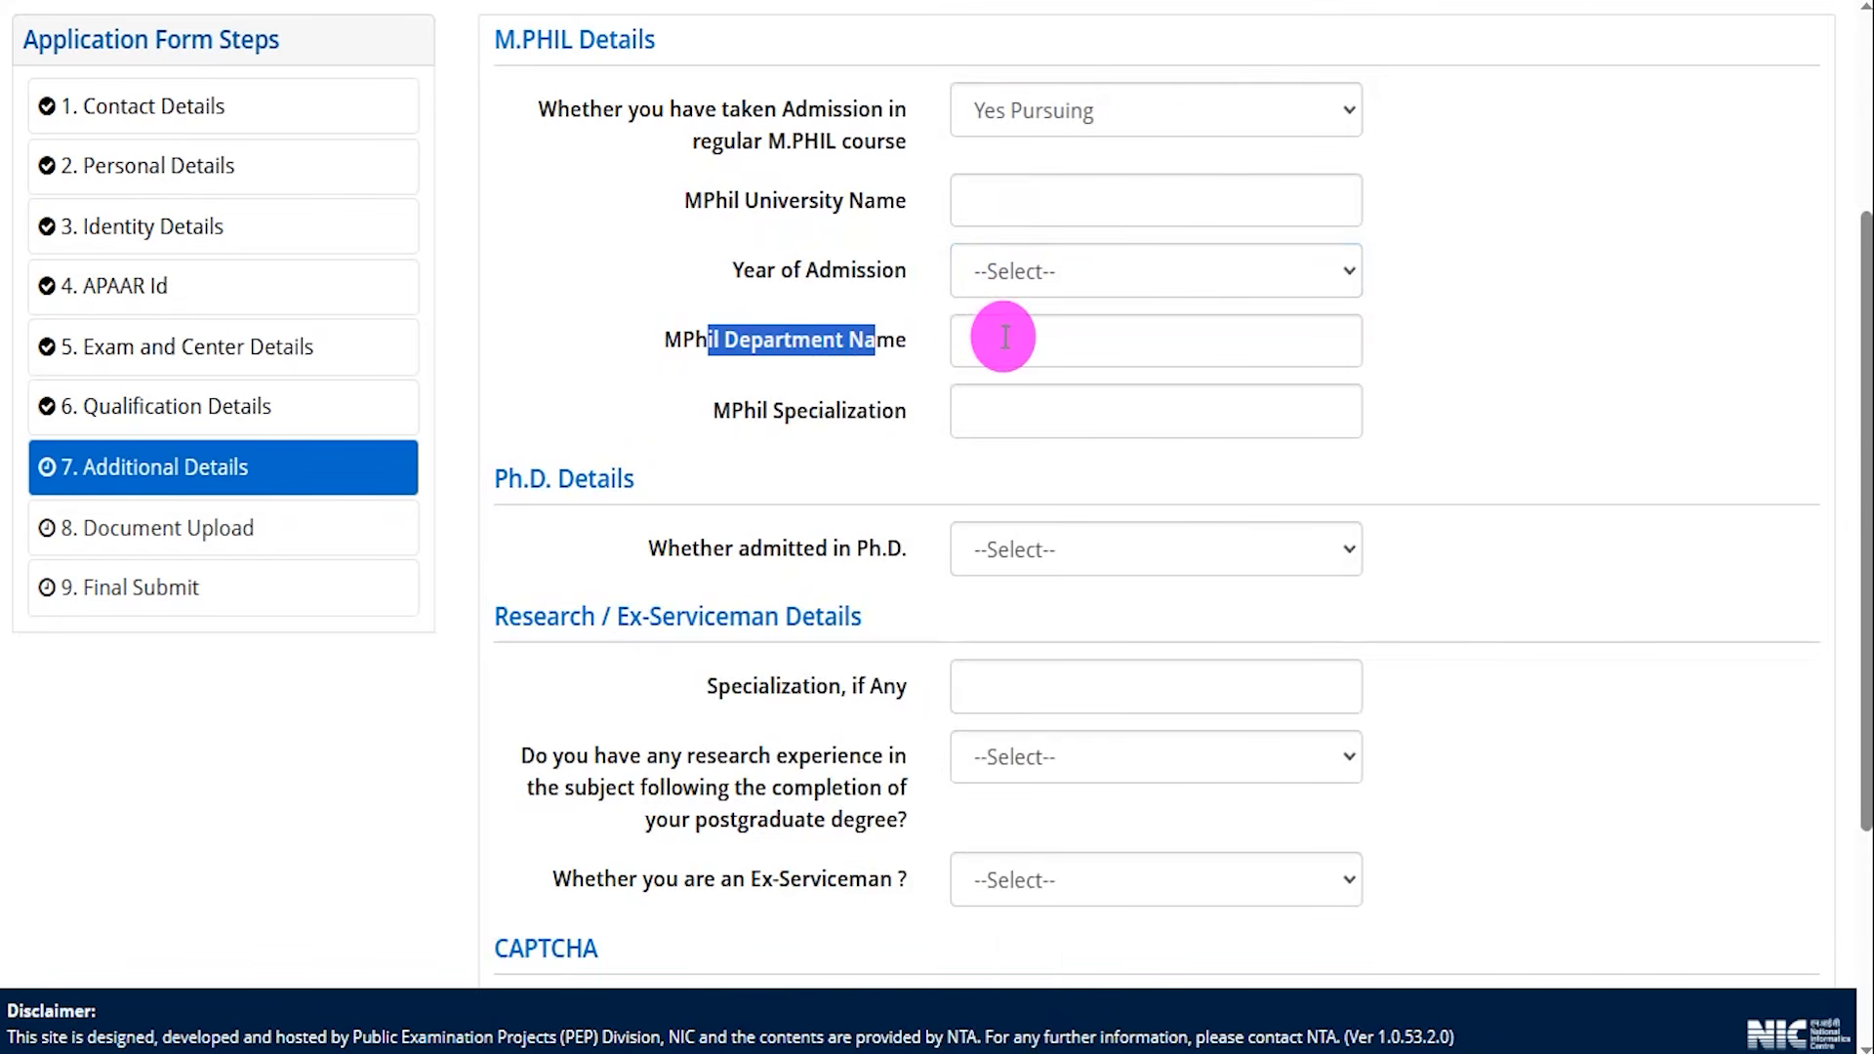
drag(753, 411, 841, 408)
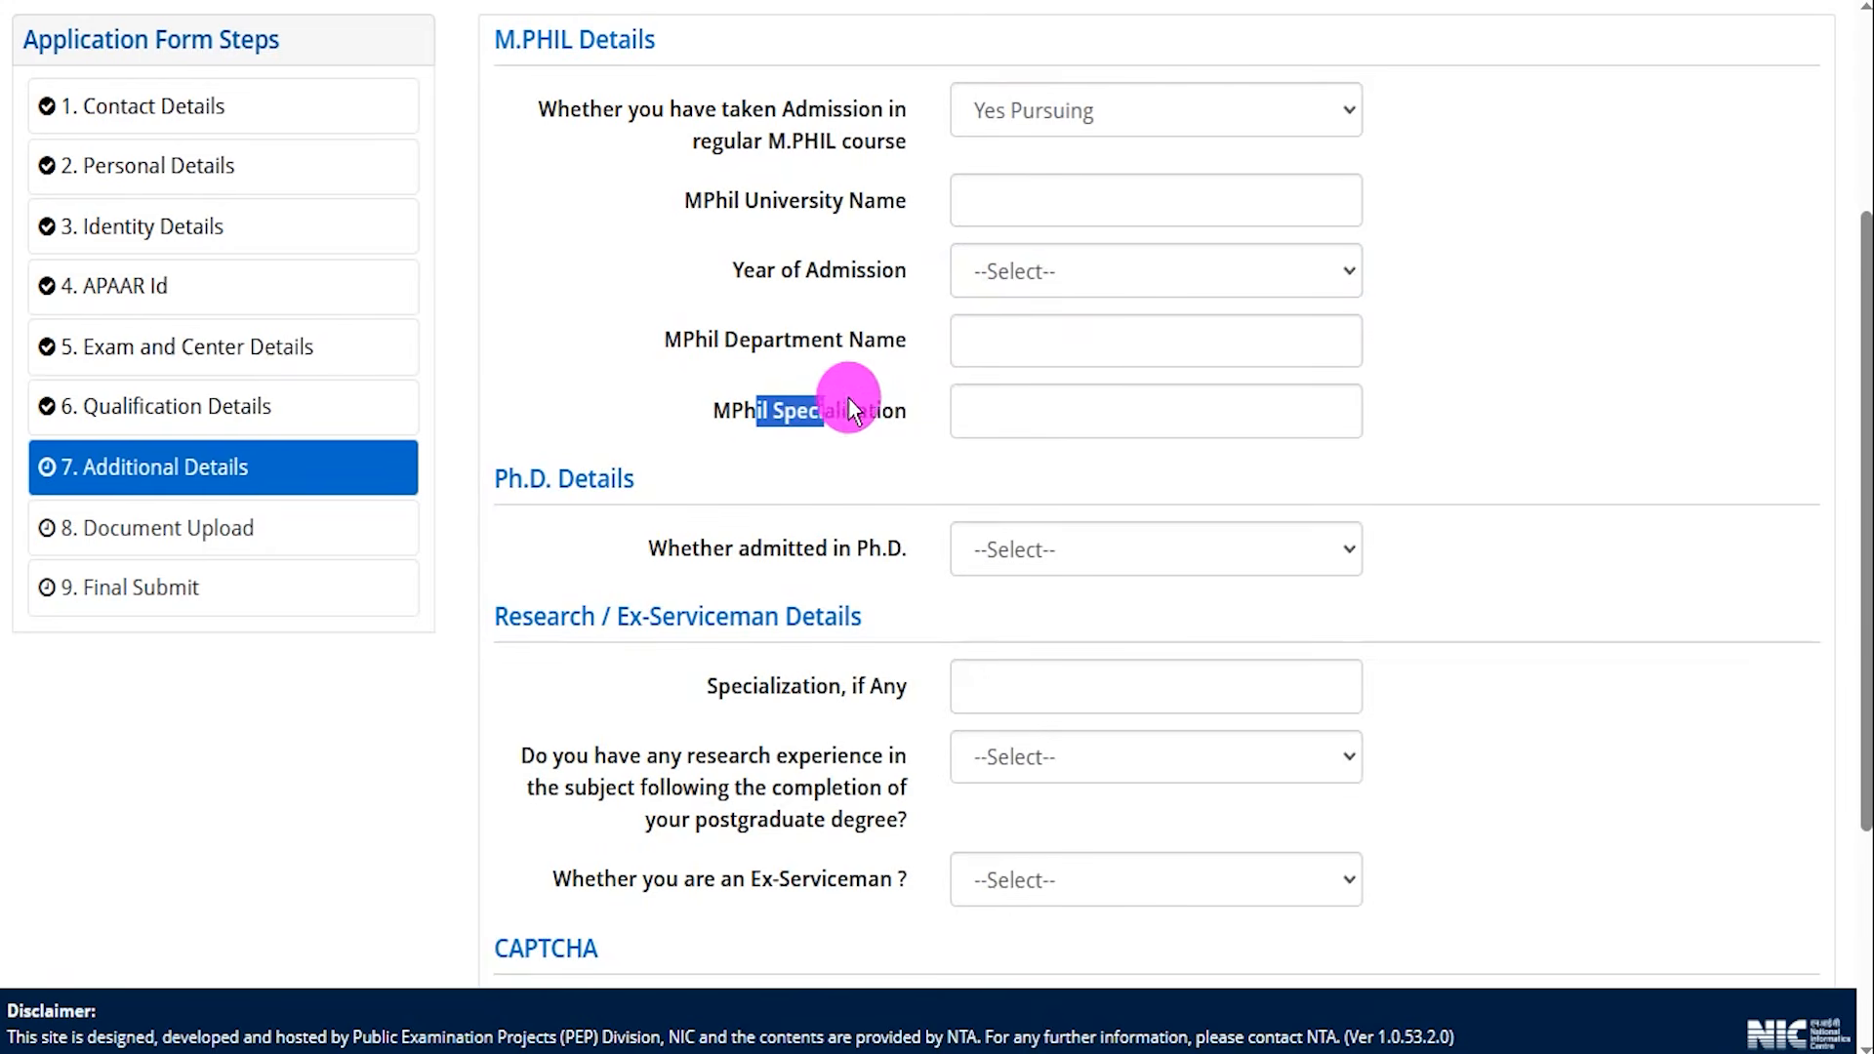
Change the M.Phil admission answer to Yes Completed to review its fields.
click(1009, 121)
click(1015, 283)
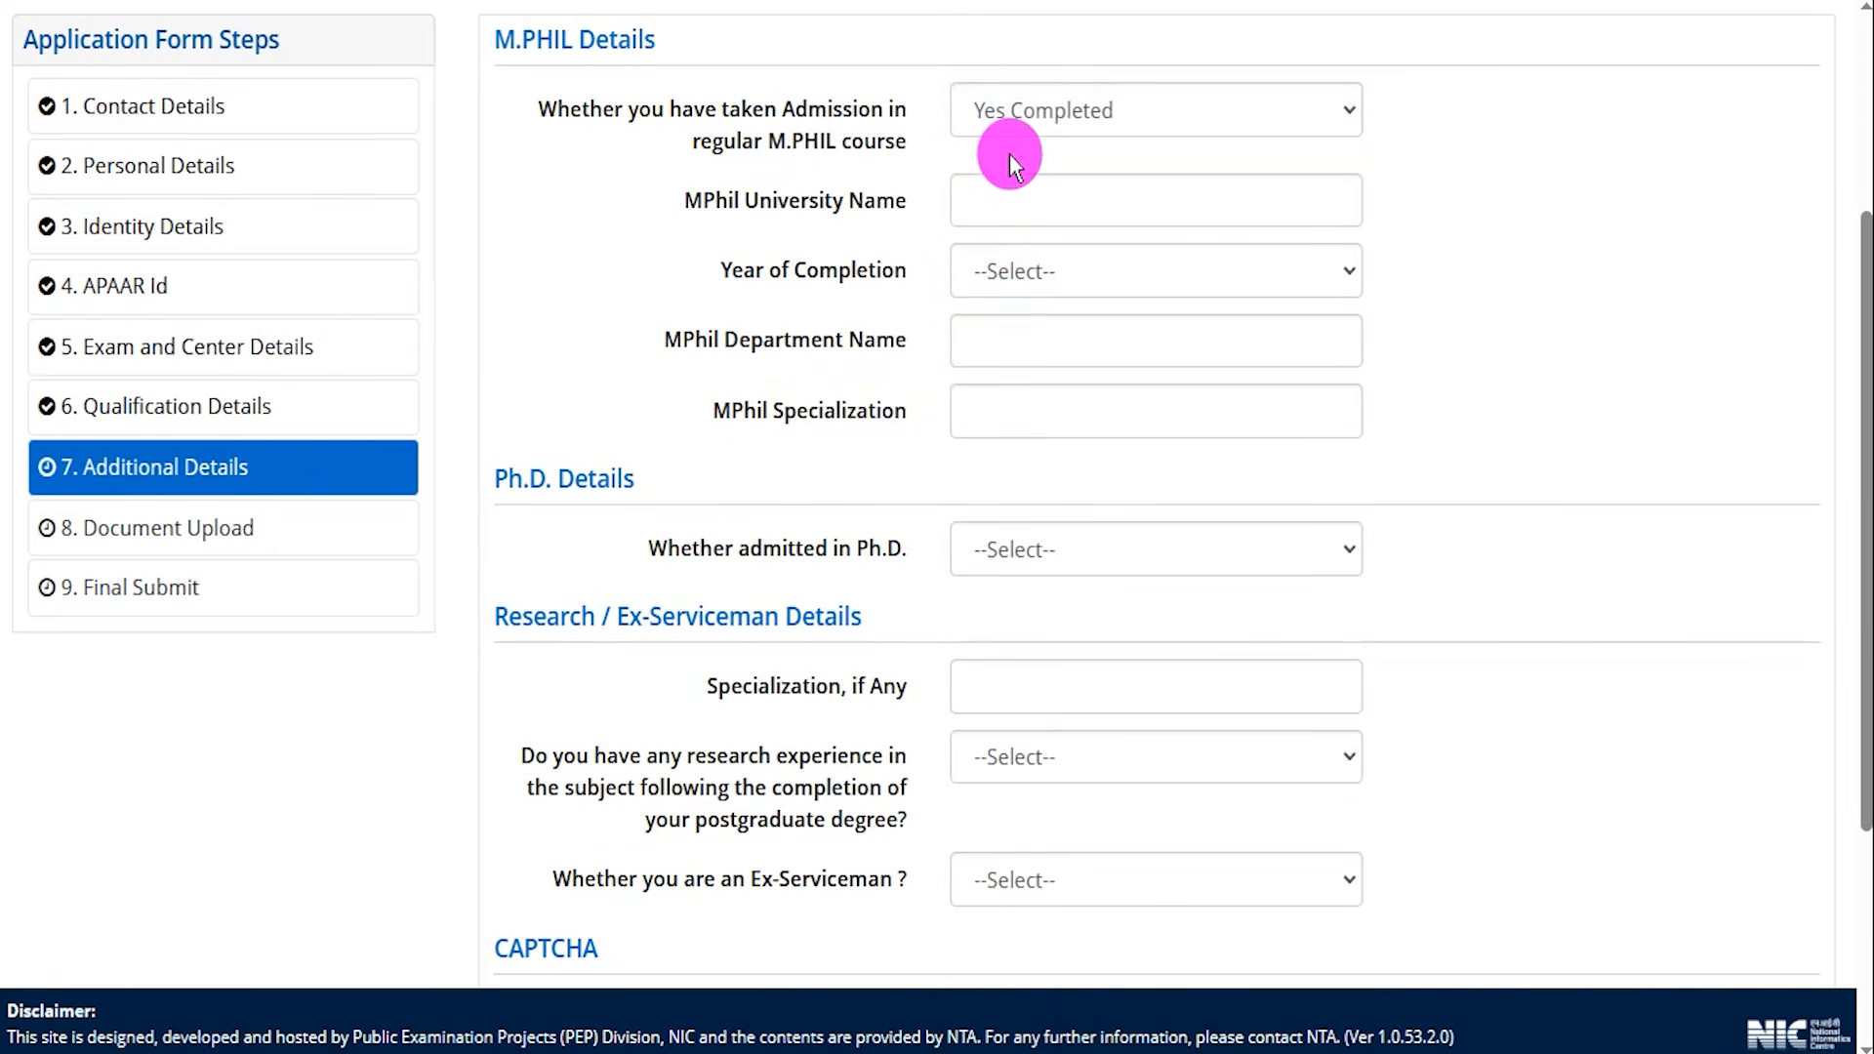
drag(787, 201, 863, 201)
drag(771, 268, 857, 267)
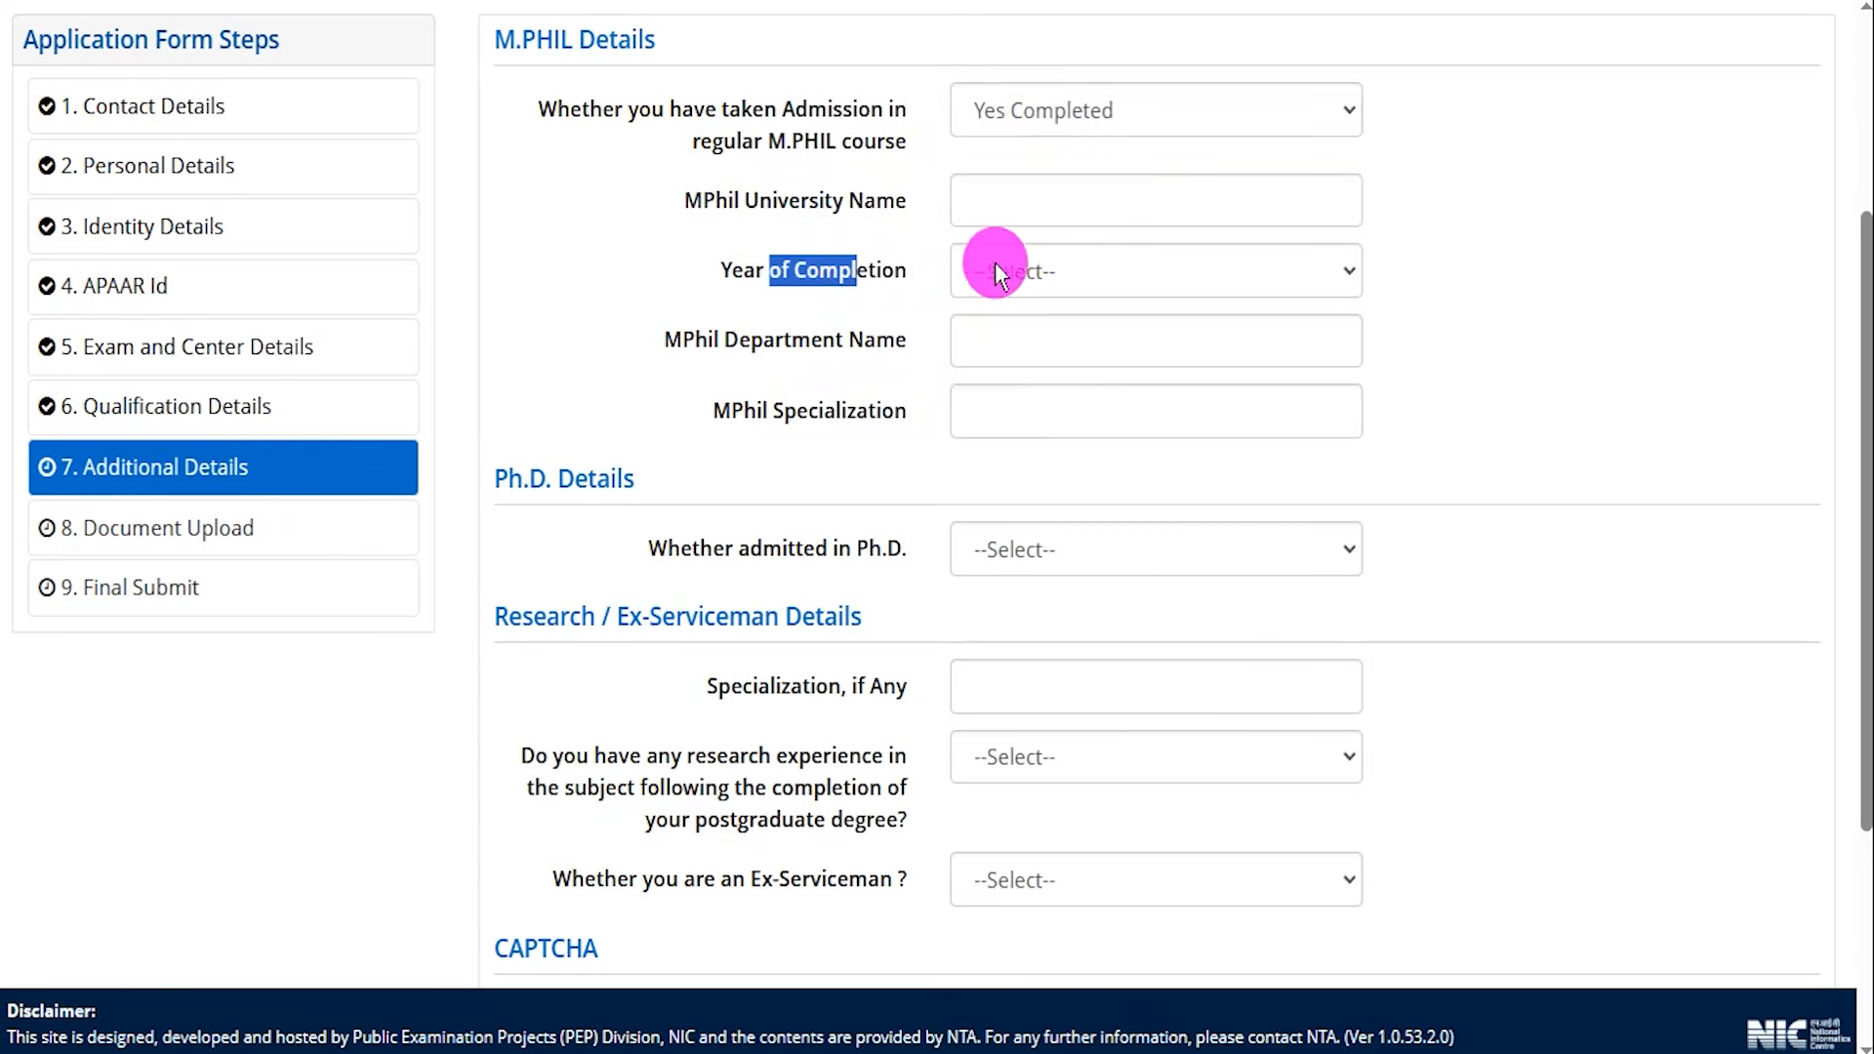
click(1073, 265)
click(1074, 265)
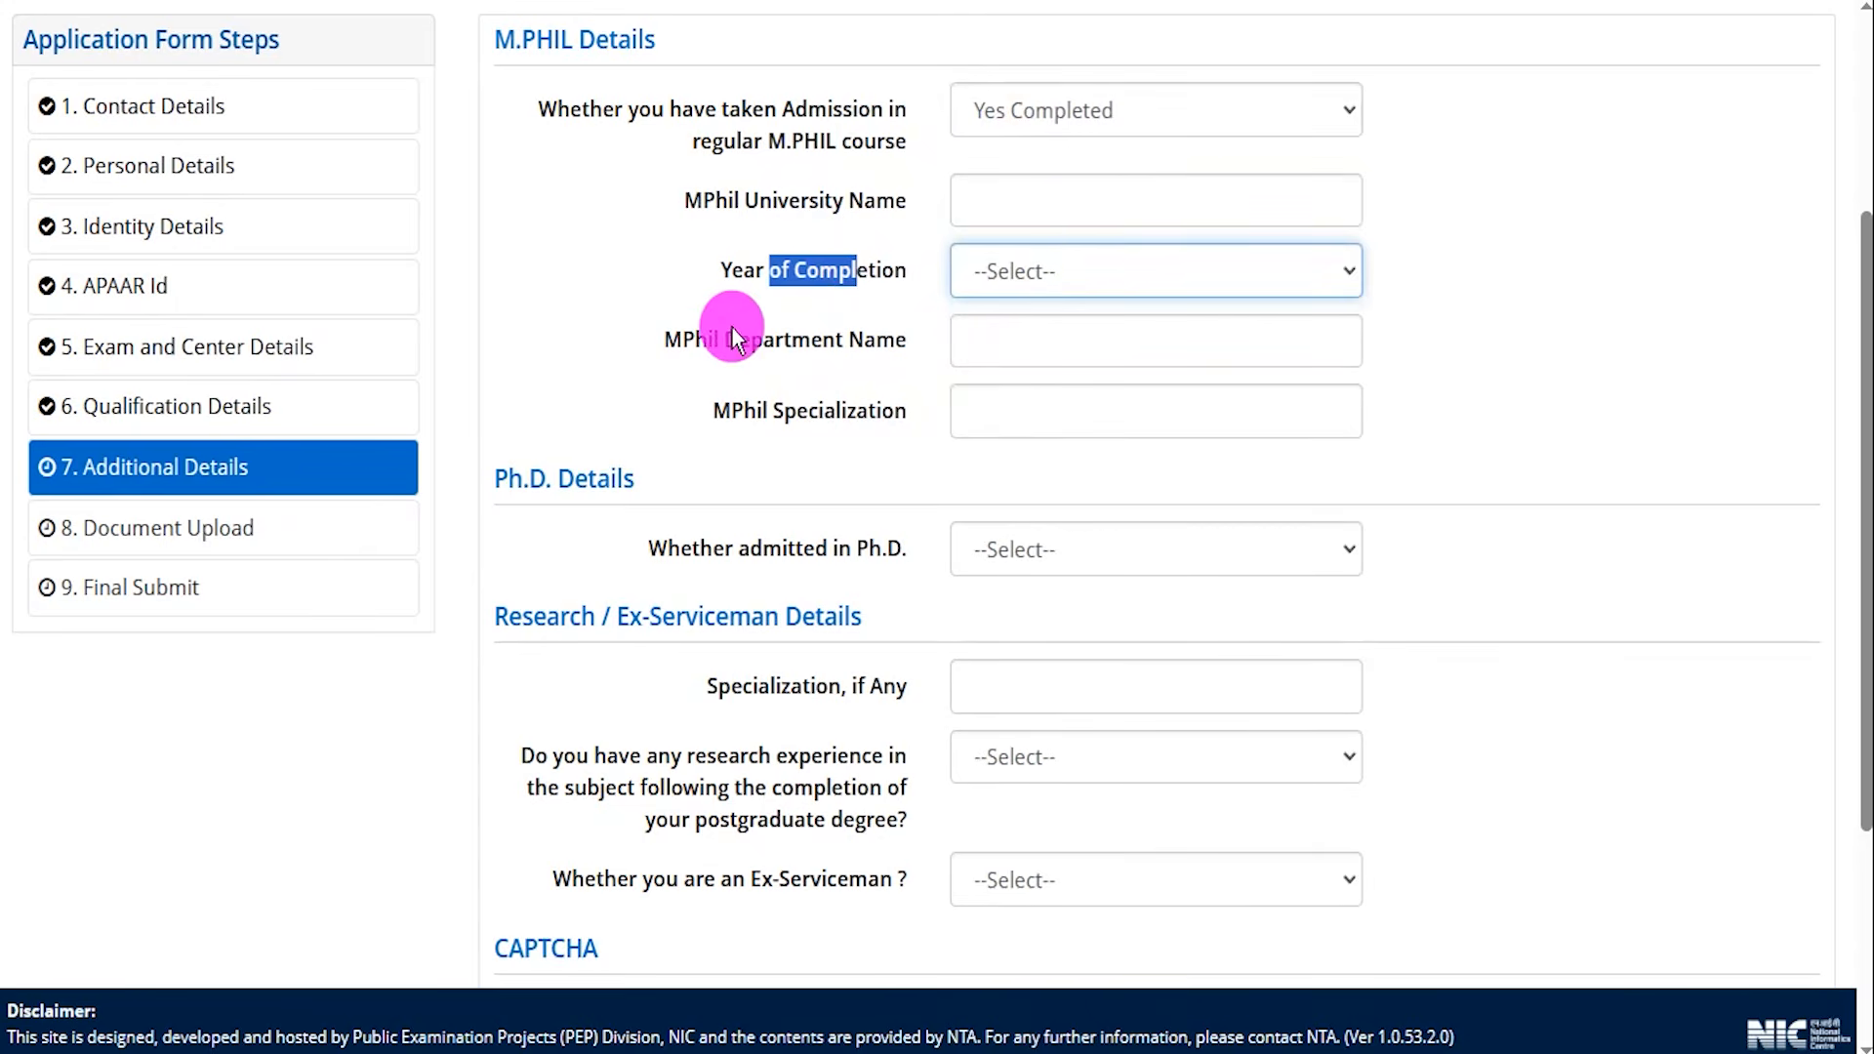
drag(708, 339, 763, 336)
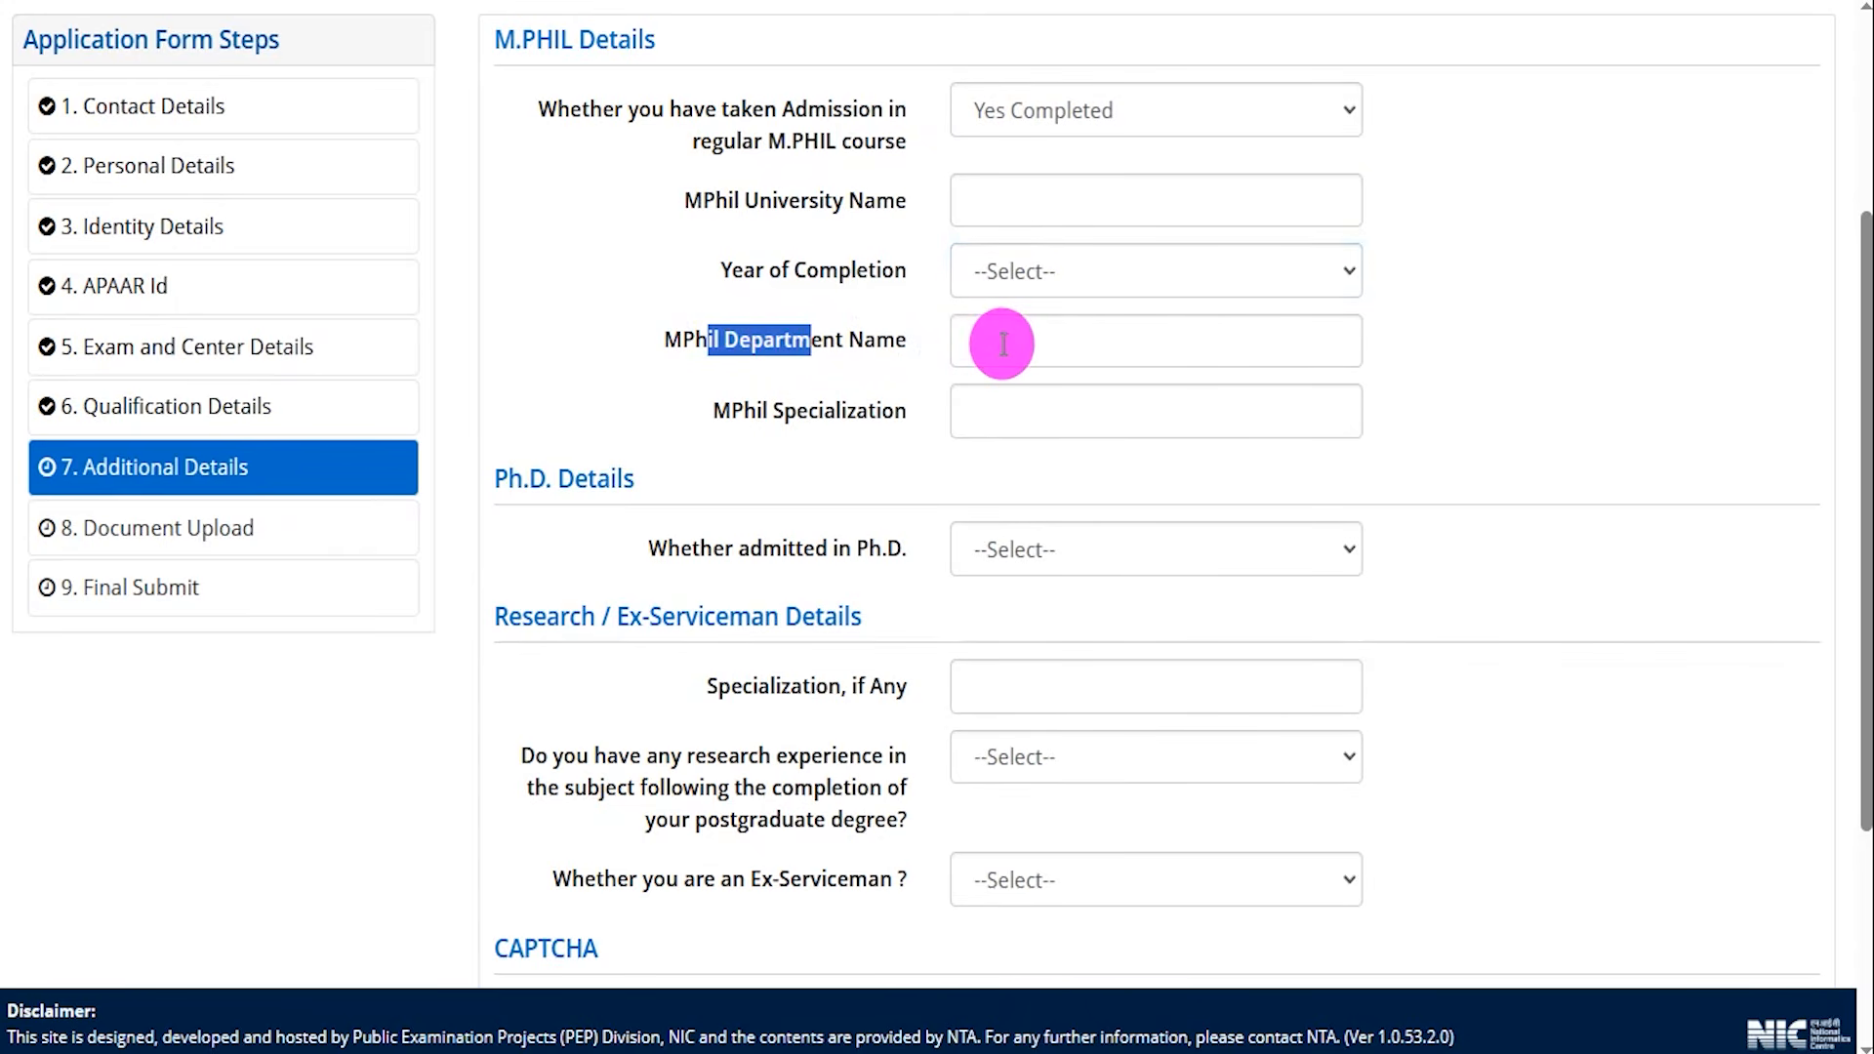
drag(751, 408, 851, 407)
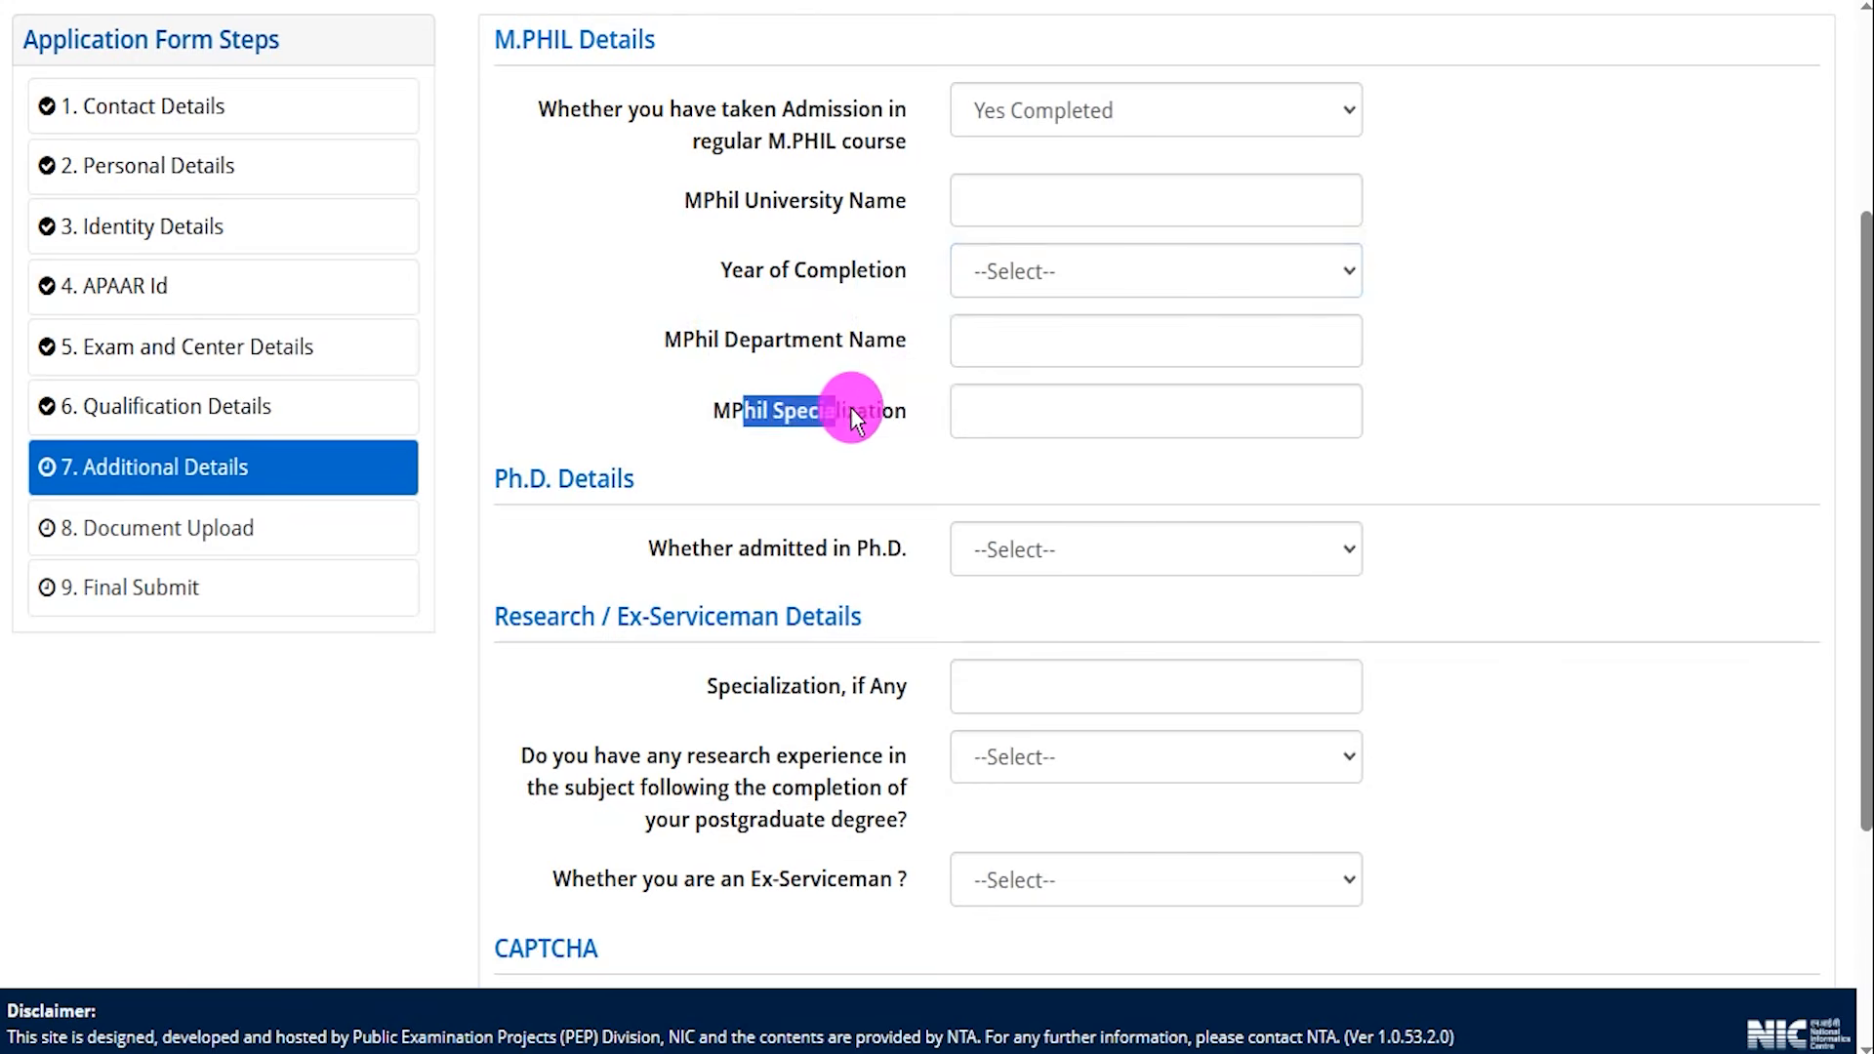
click(1016, 404)
Set the regular M.Phil admission answer to No.
click(1021, 127)
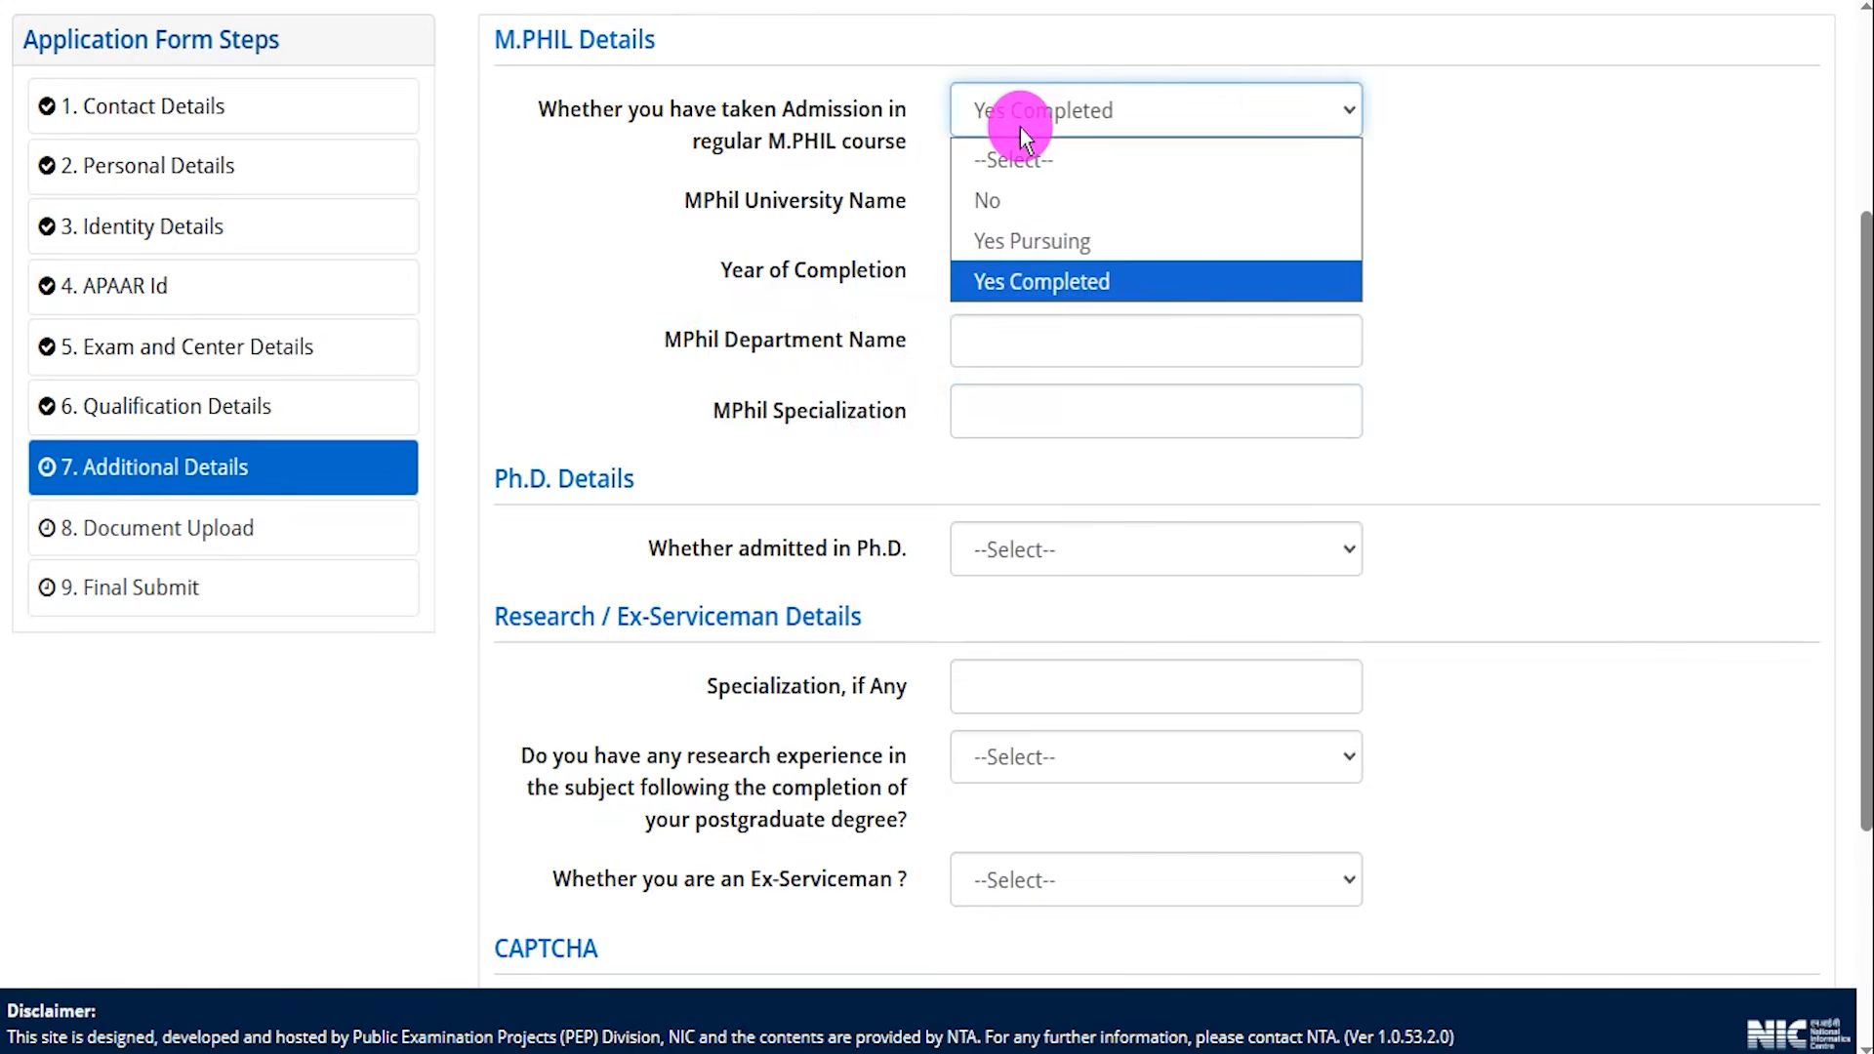
click(995, 195)
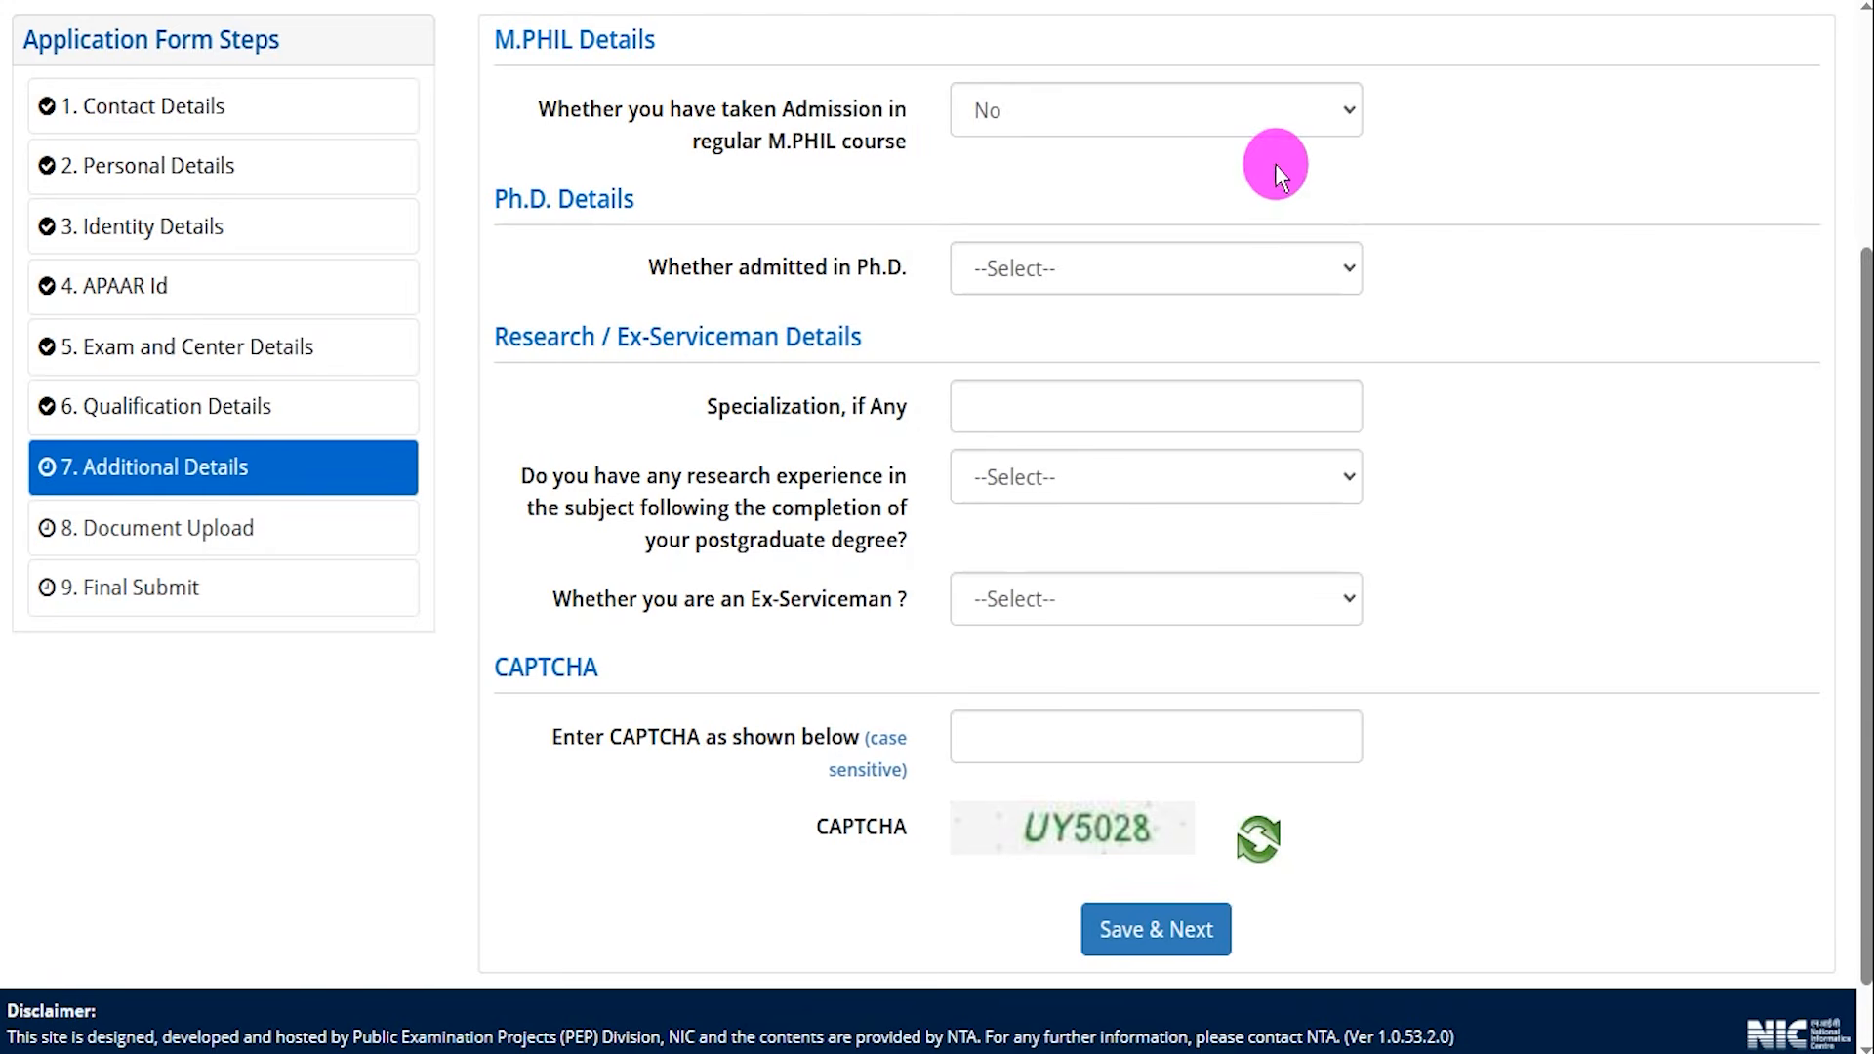
drag(507, 199, 621, 193)
click(678, 271)
drag(677, 271, 851, 275)
click(851, 275)
Try the Ph.D. admission answers Yes Pursuing and Yes Awarded to view their extra fields.
click(998, 263)
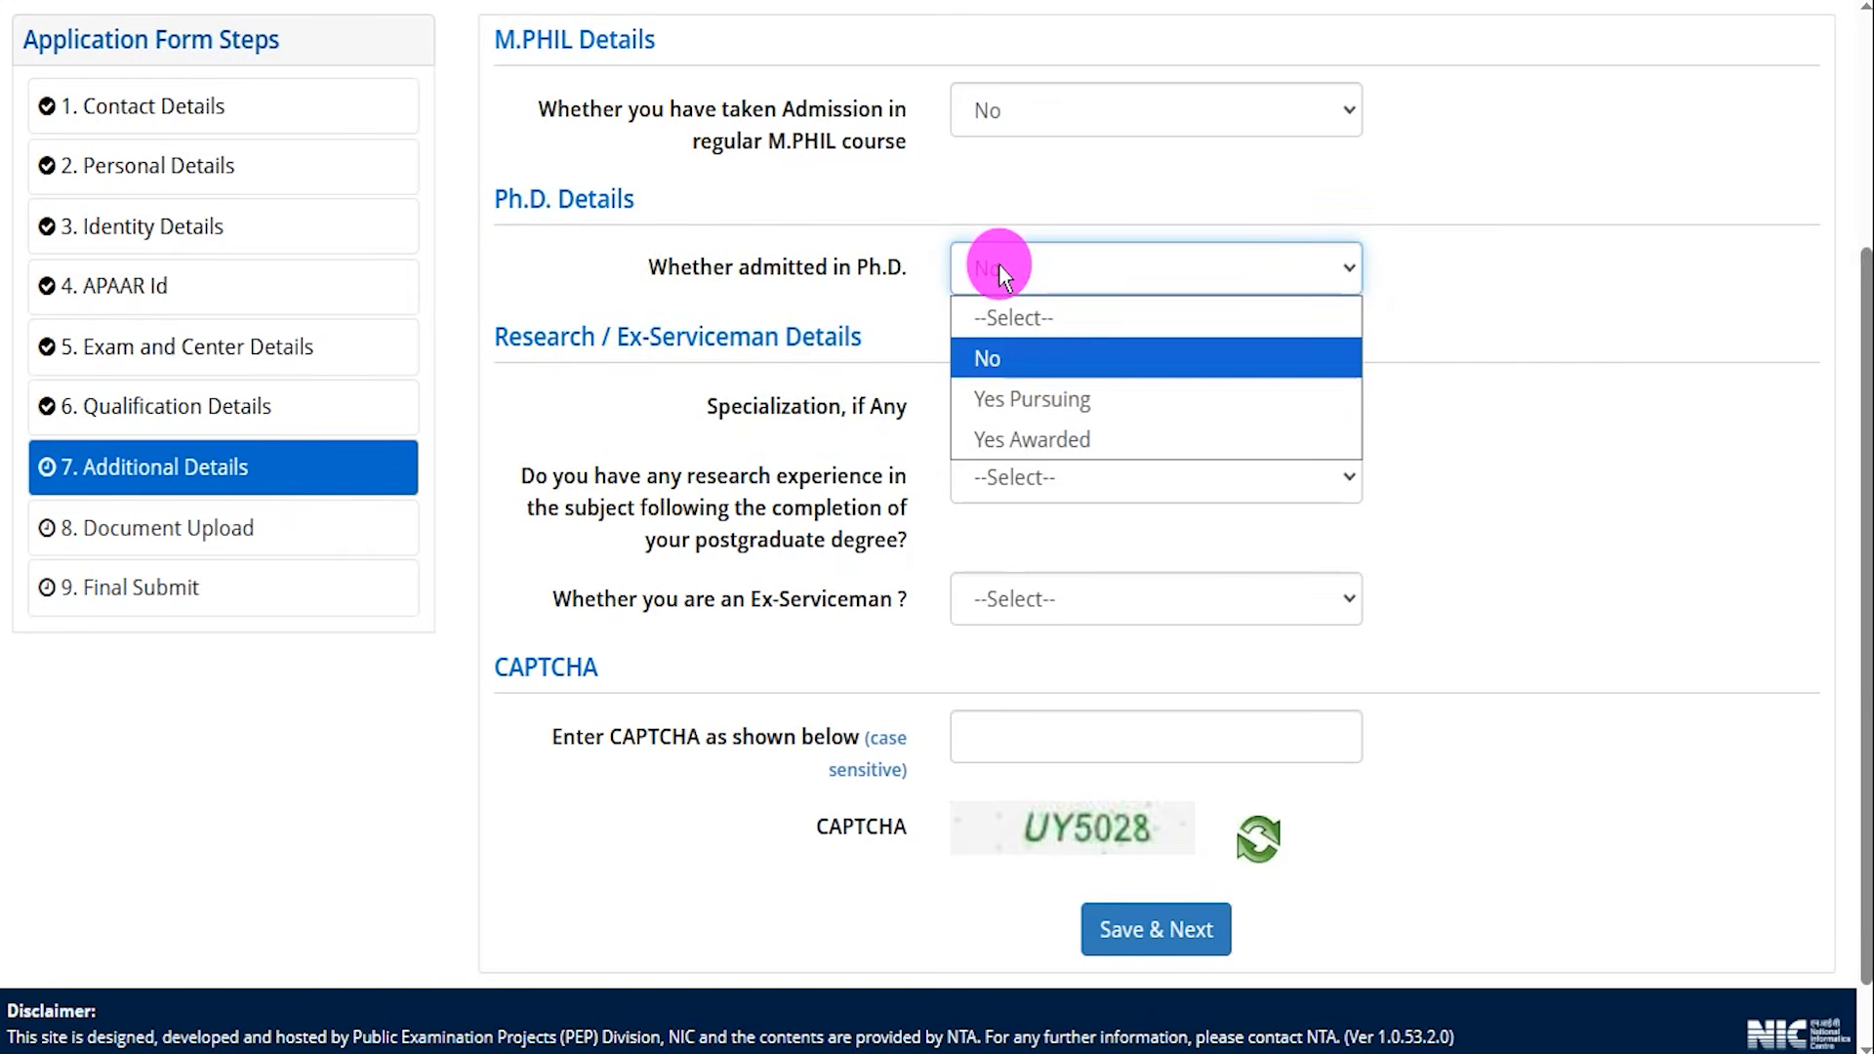
click(1068, 400)
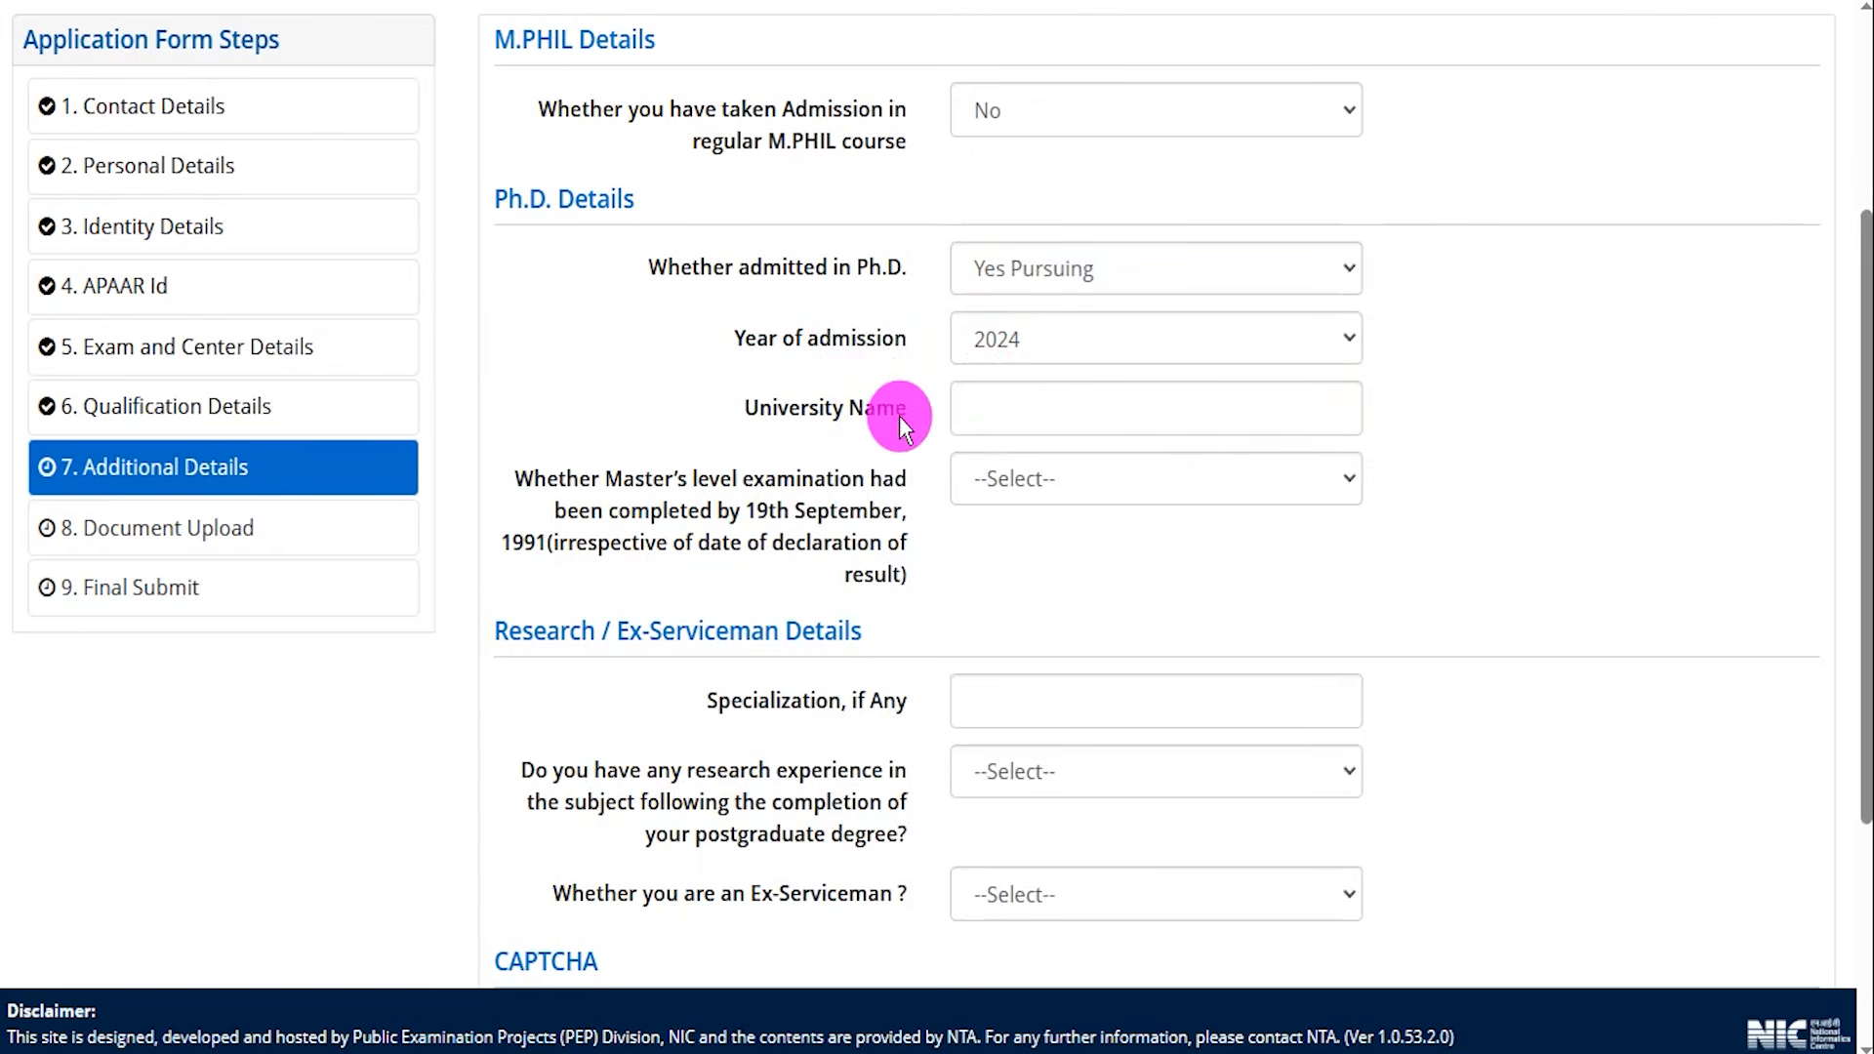
click(1050, 285)
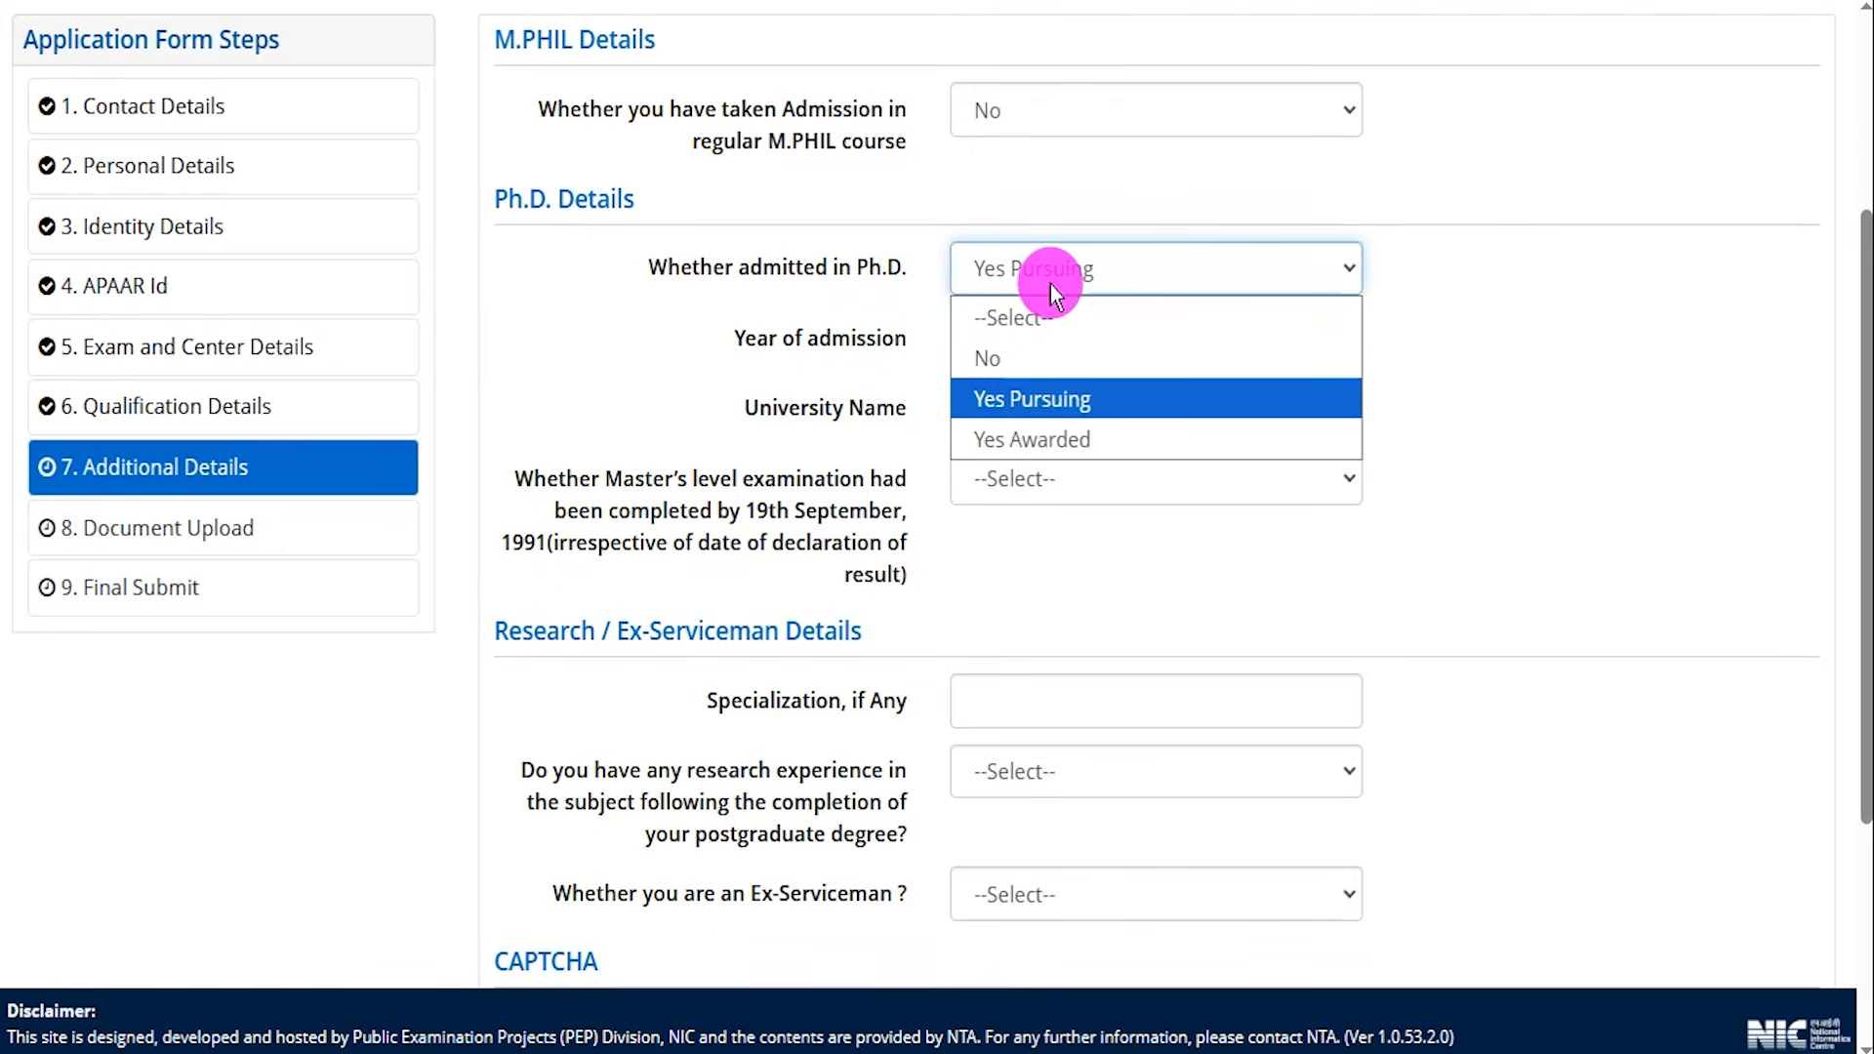
click(1036, 441)
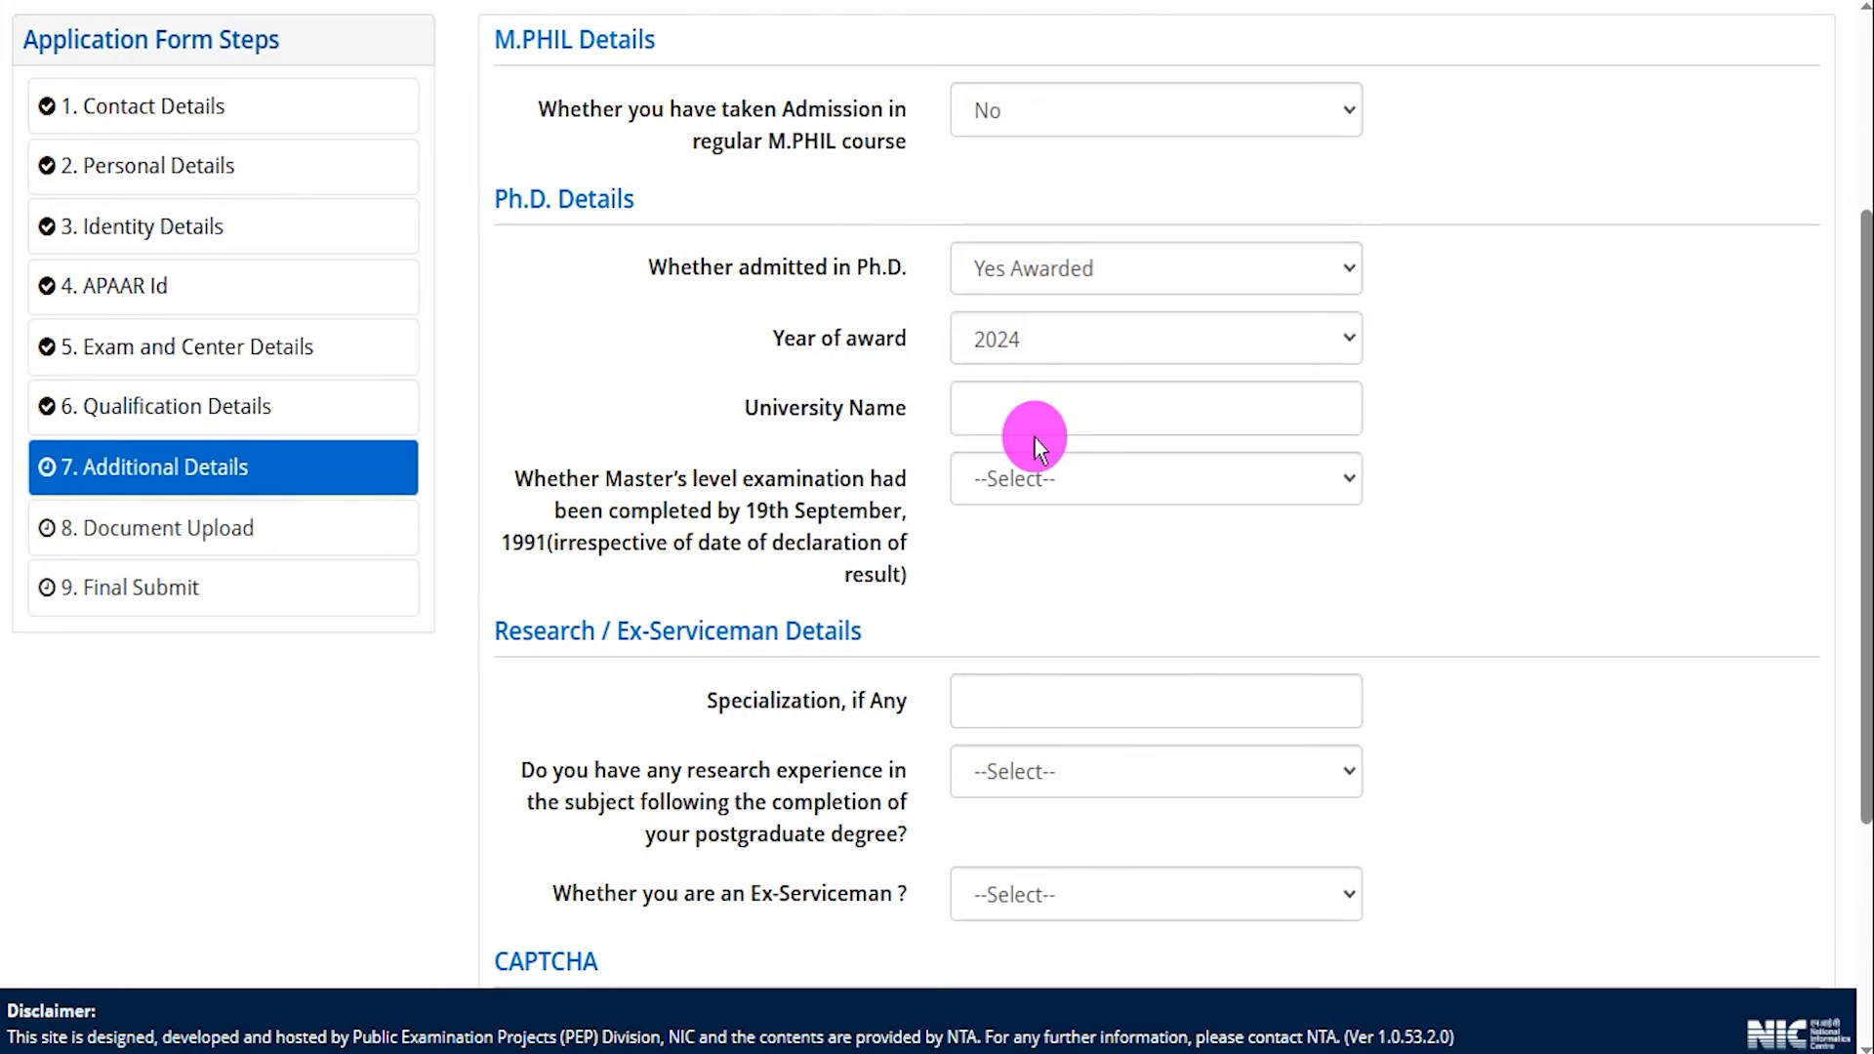
Set Whether admitted in Ph.D. to No.
click(1021, 273)
click(993, 353)
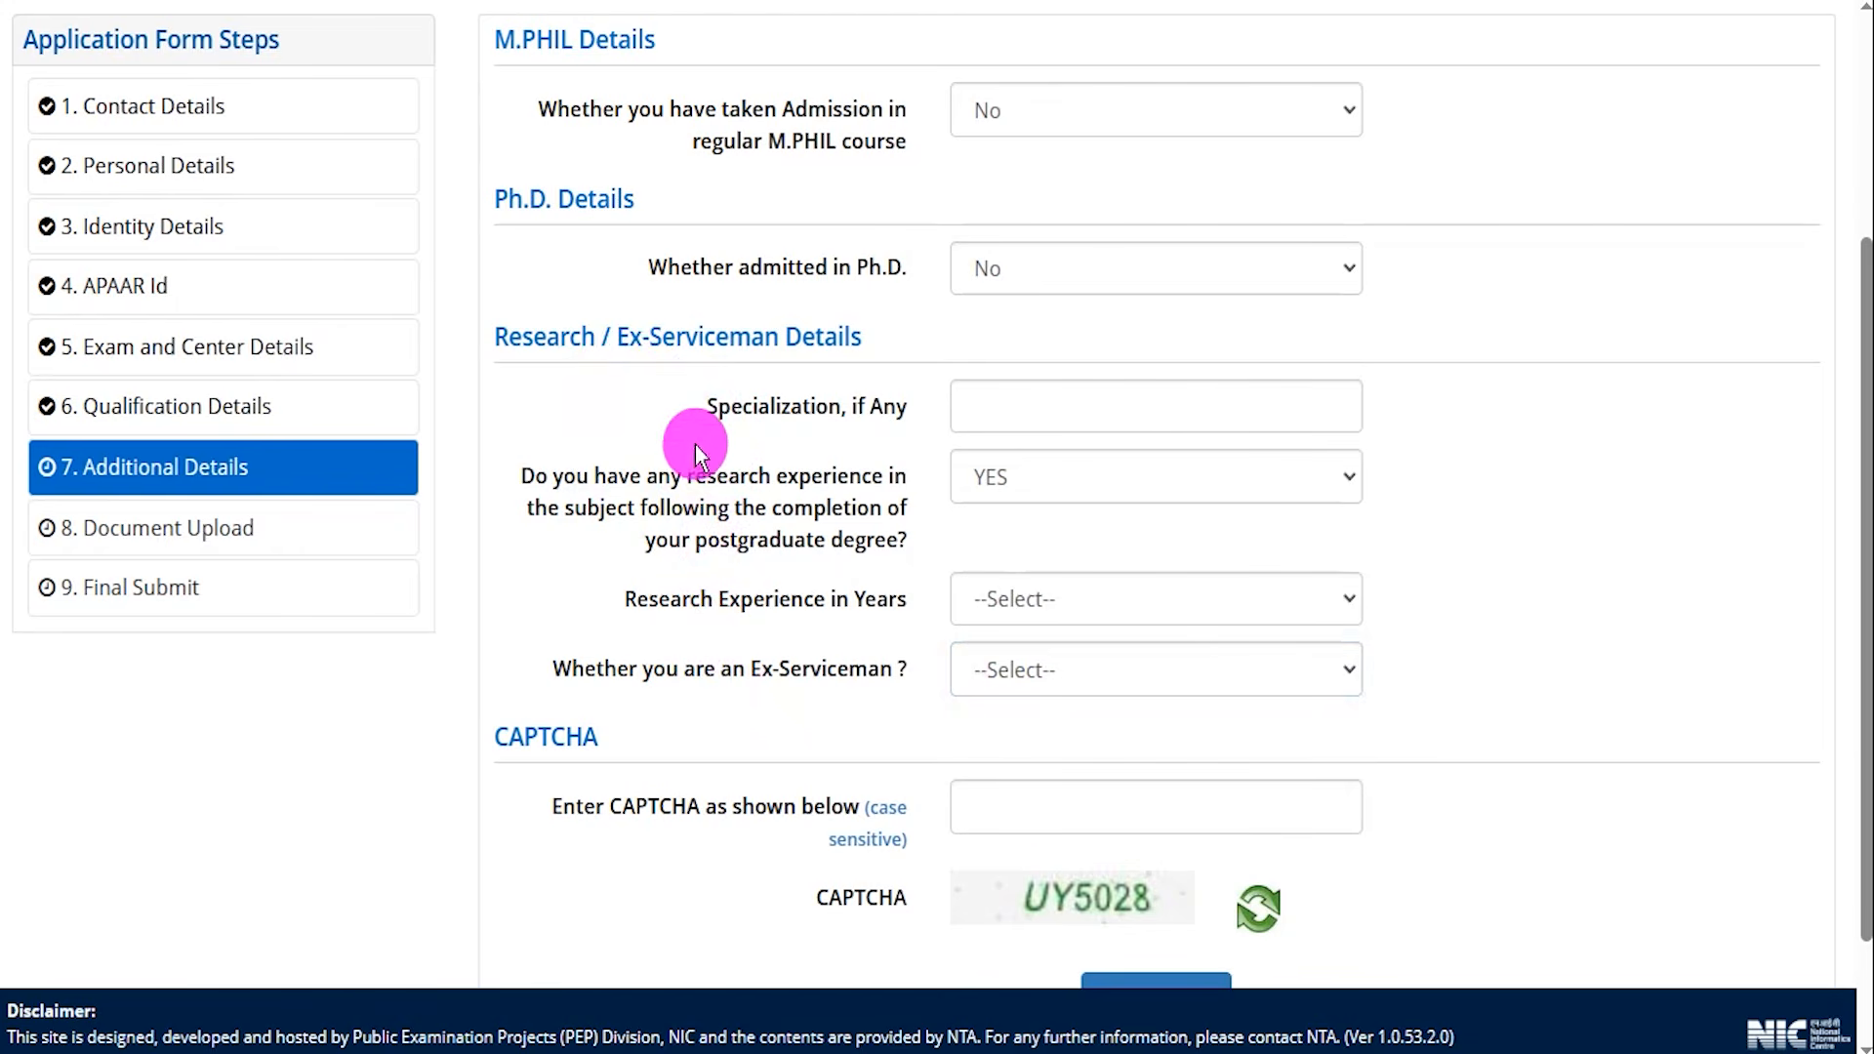
Examine the Specialization field, the research experience question and the Research Experience in Years options.
drag(536, 339, 801, 336)
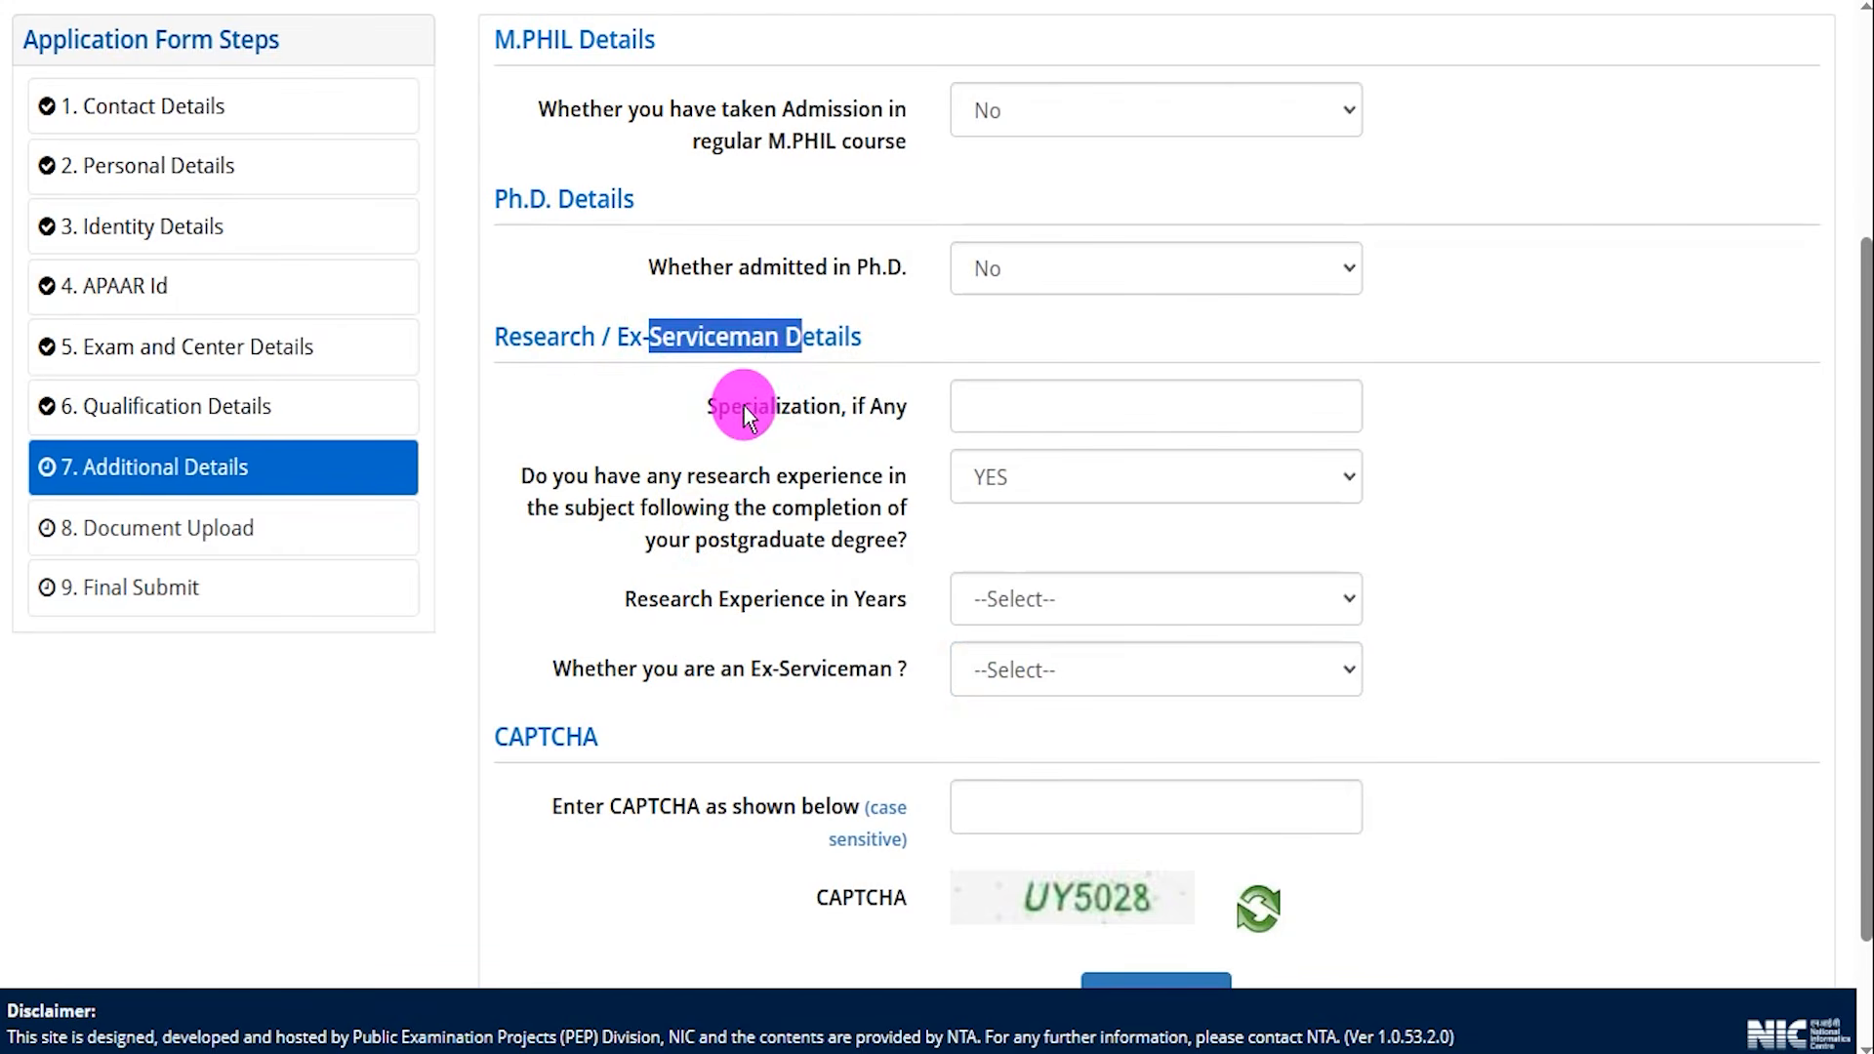
drag(745, 415, 809, 414)
click(996, 410)
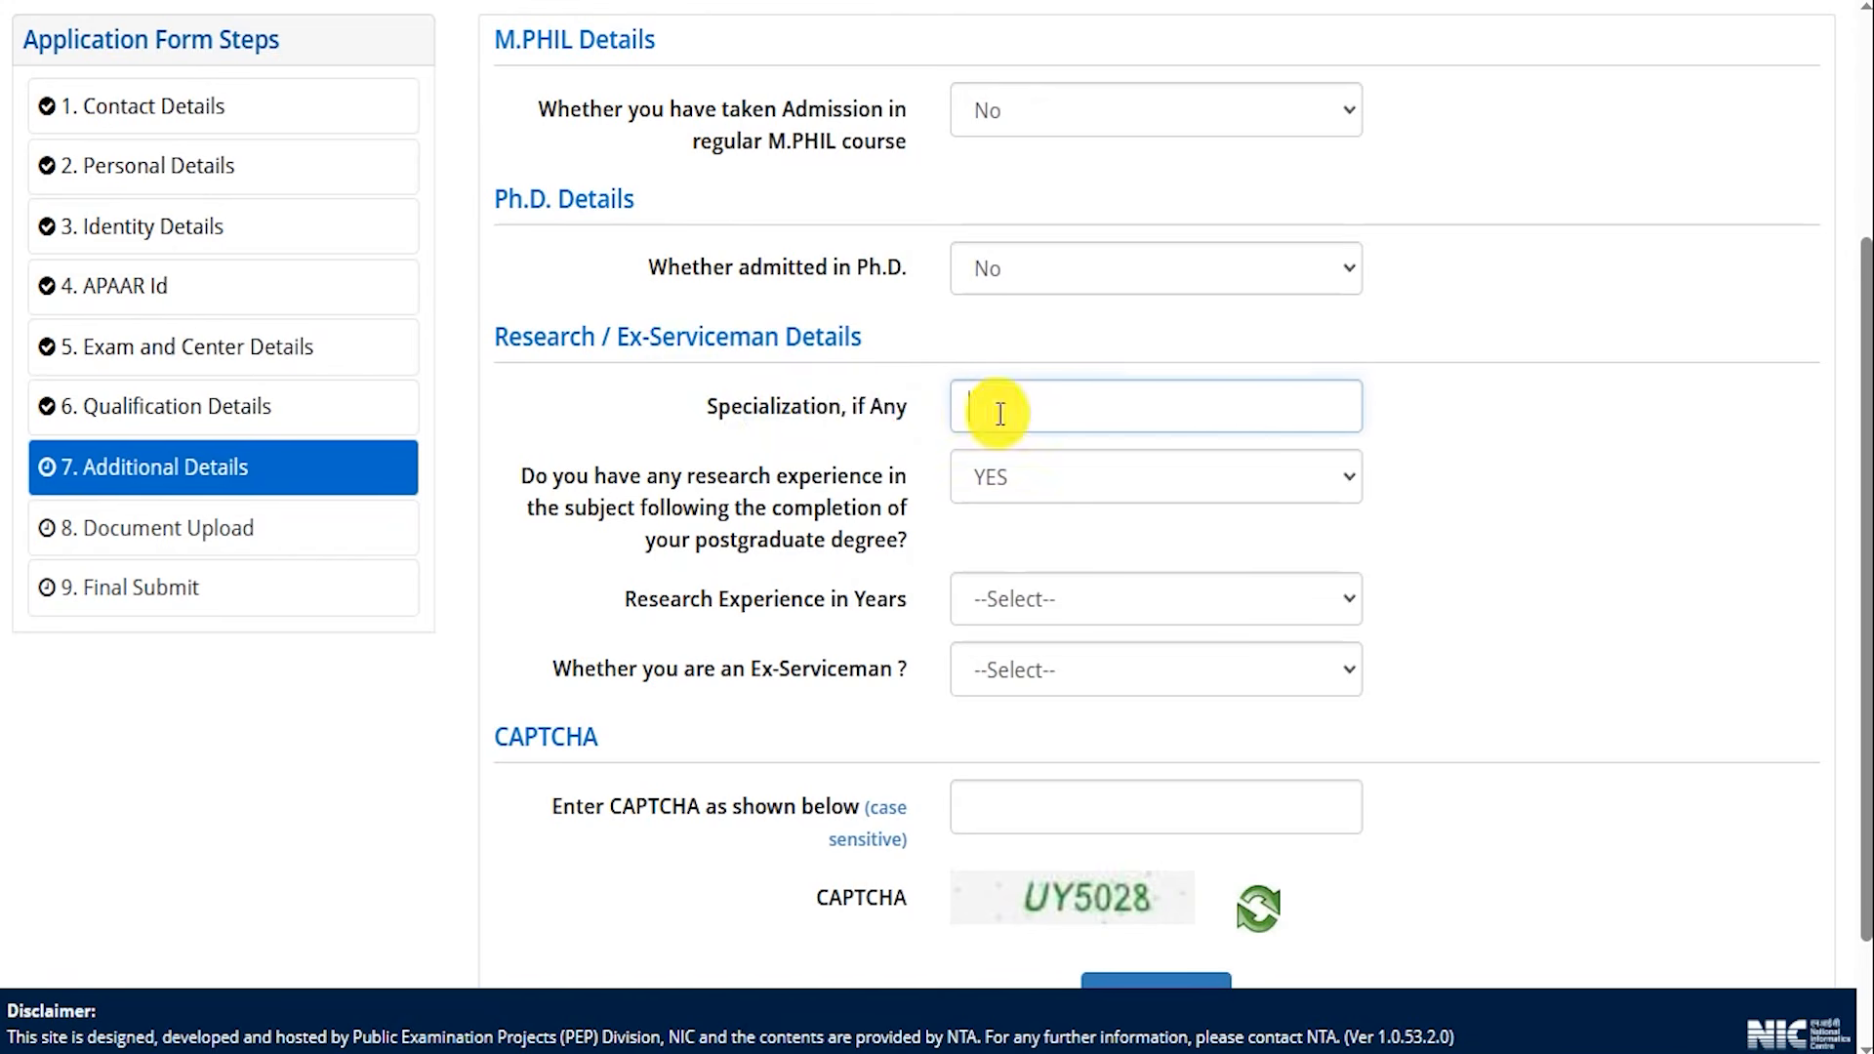
click(699, 478)
drag(778, 483, 878, 535)
click(1031, 477)
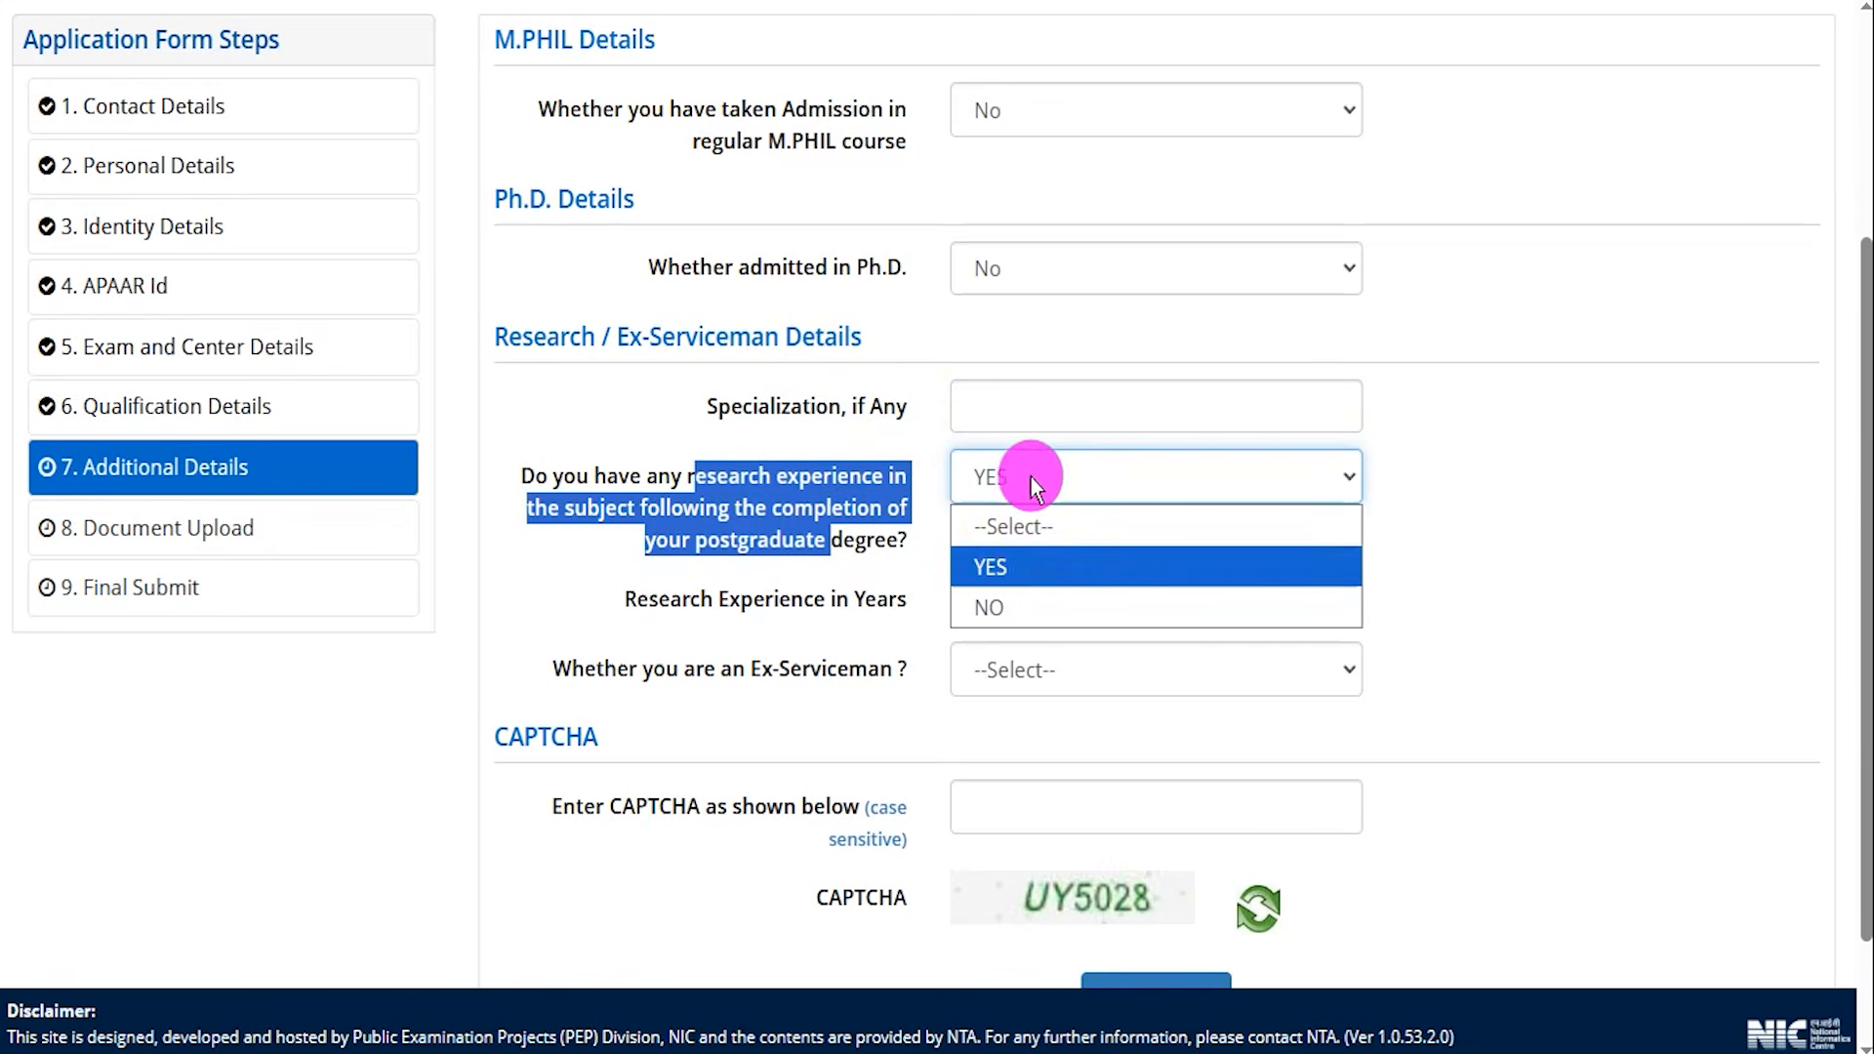
click(1013, 566)
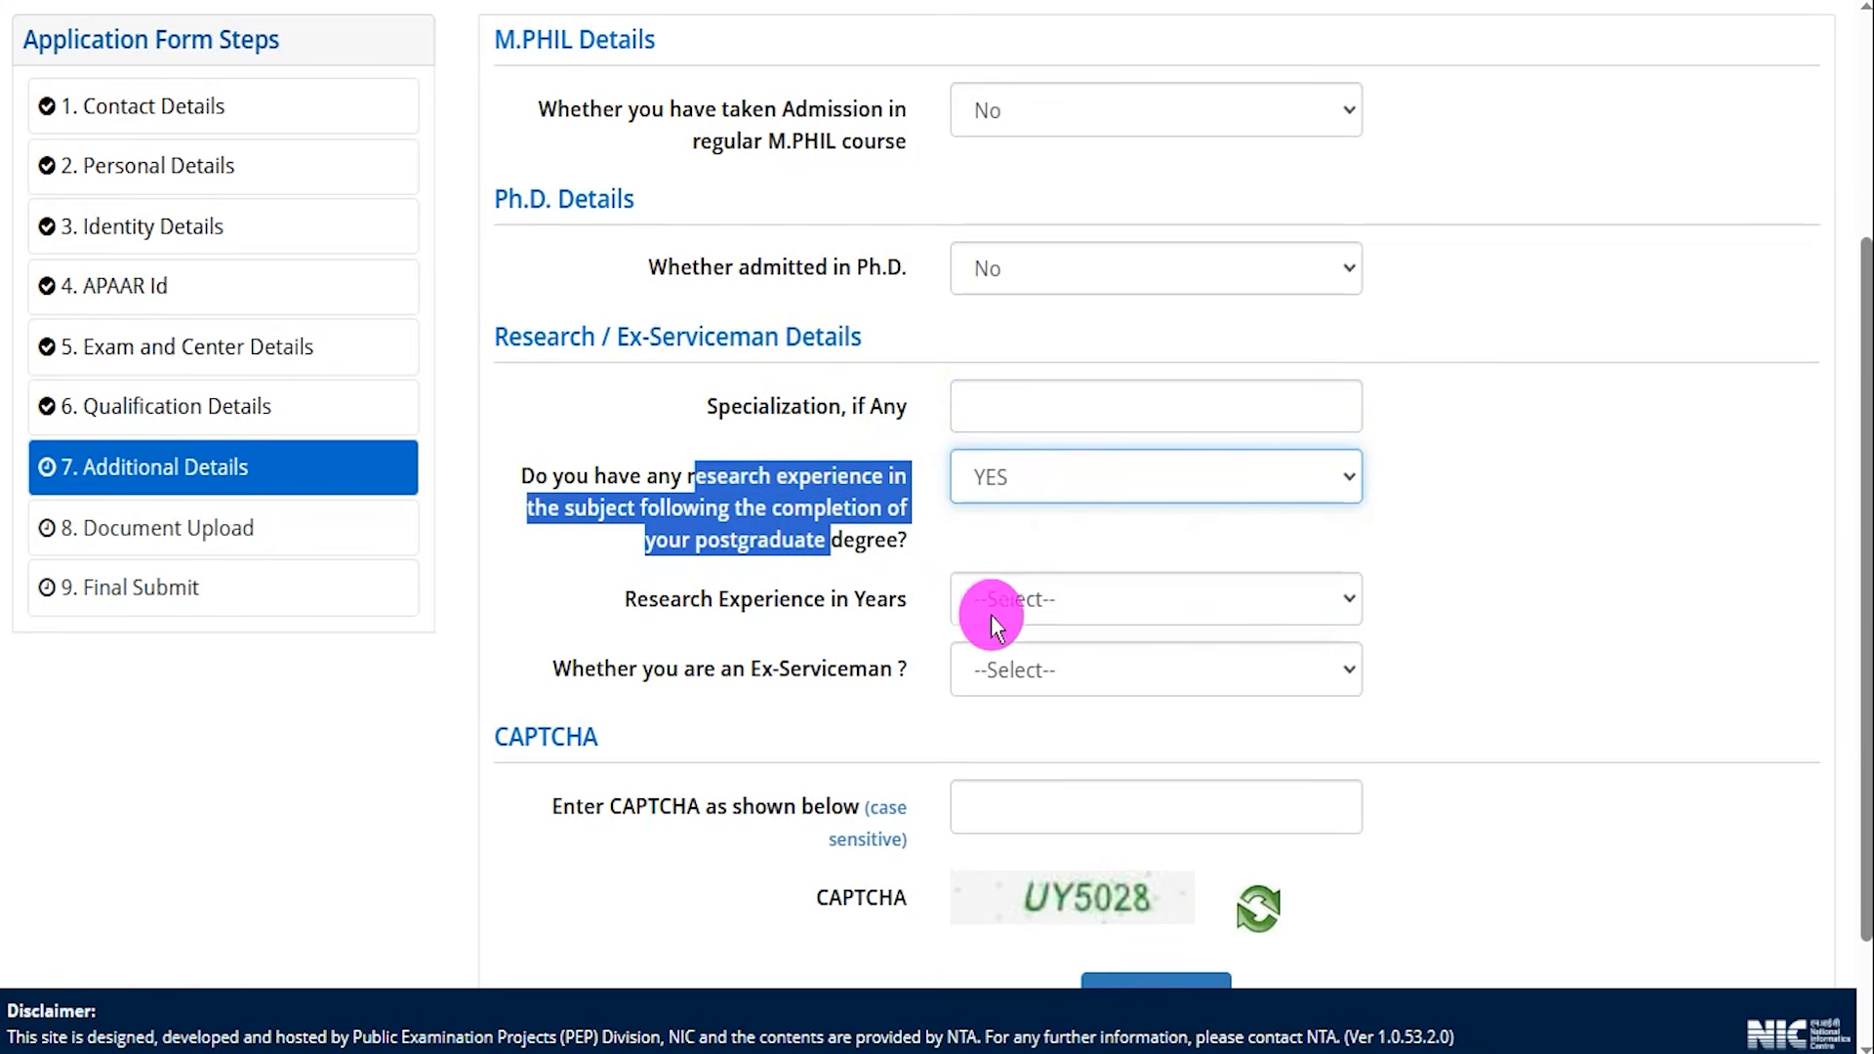
click(1020, 613)
click(1004, 68)
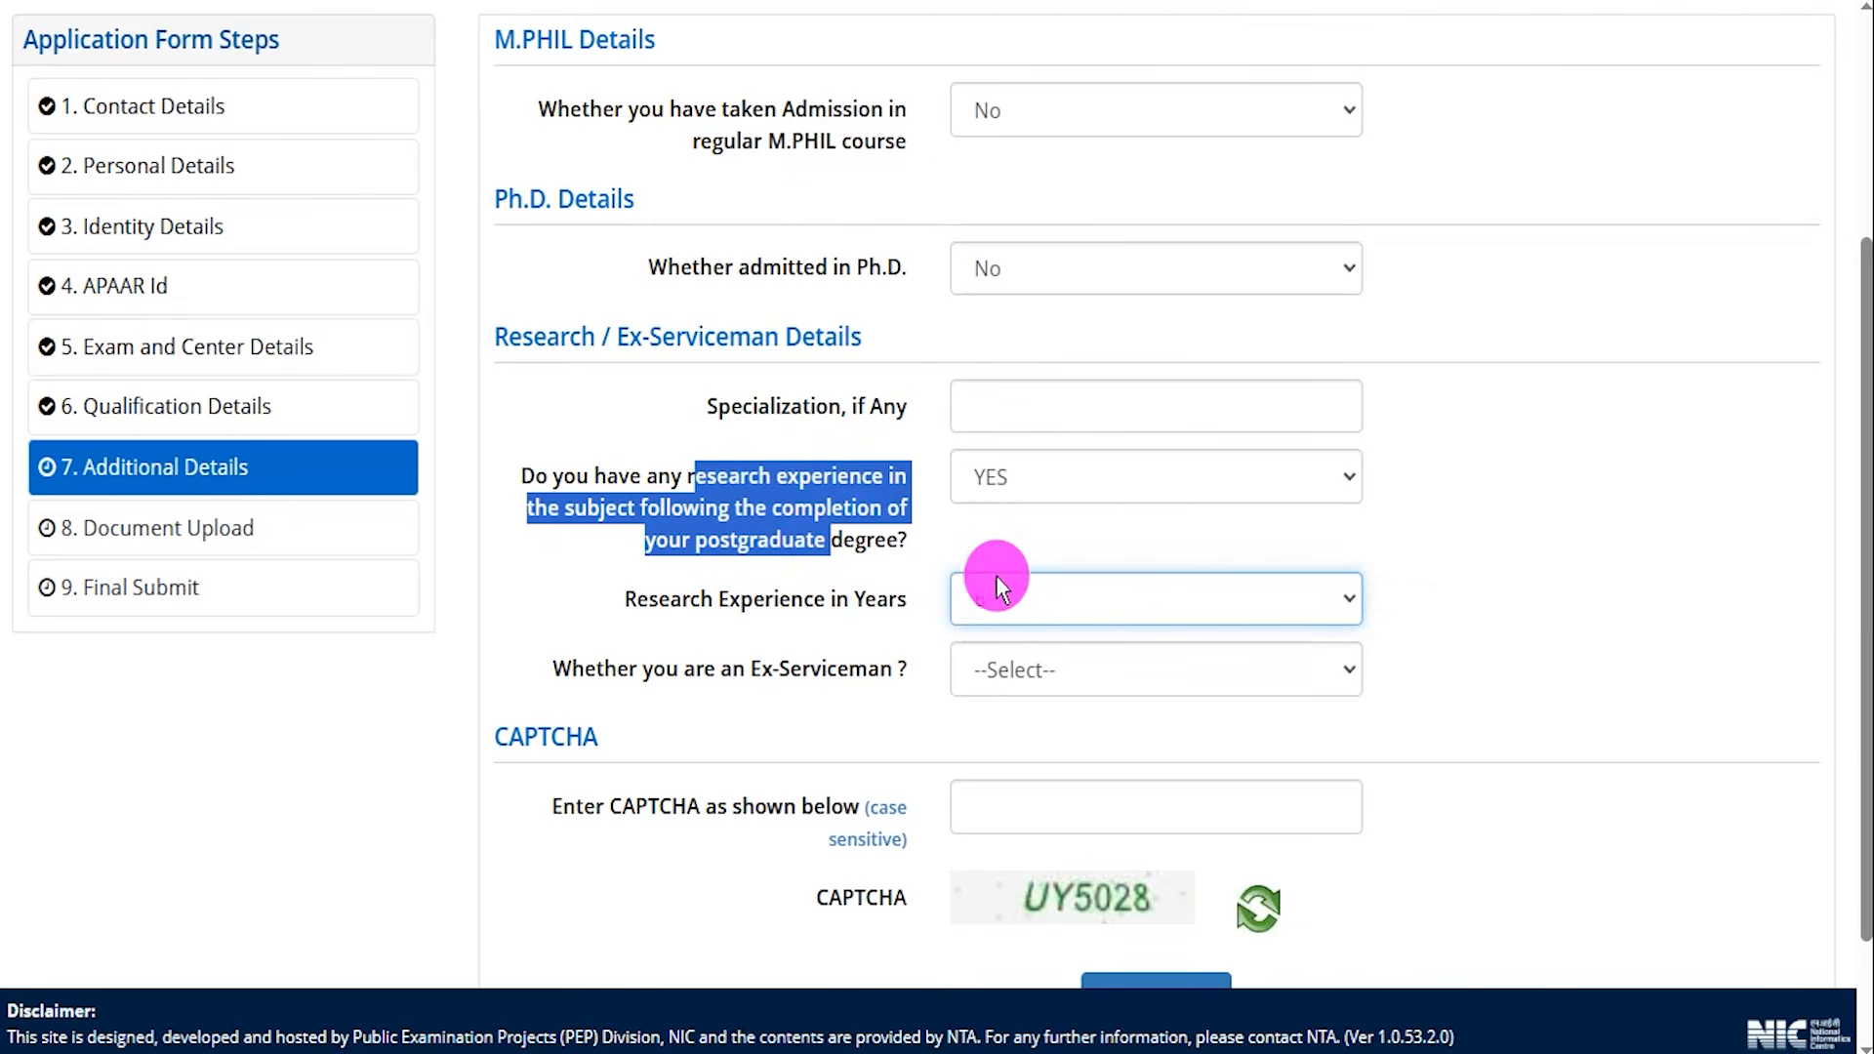
Set the research experience after postgraduate degree answer to NO.
click(1021, 500)
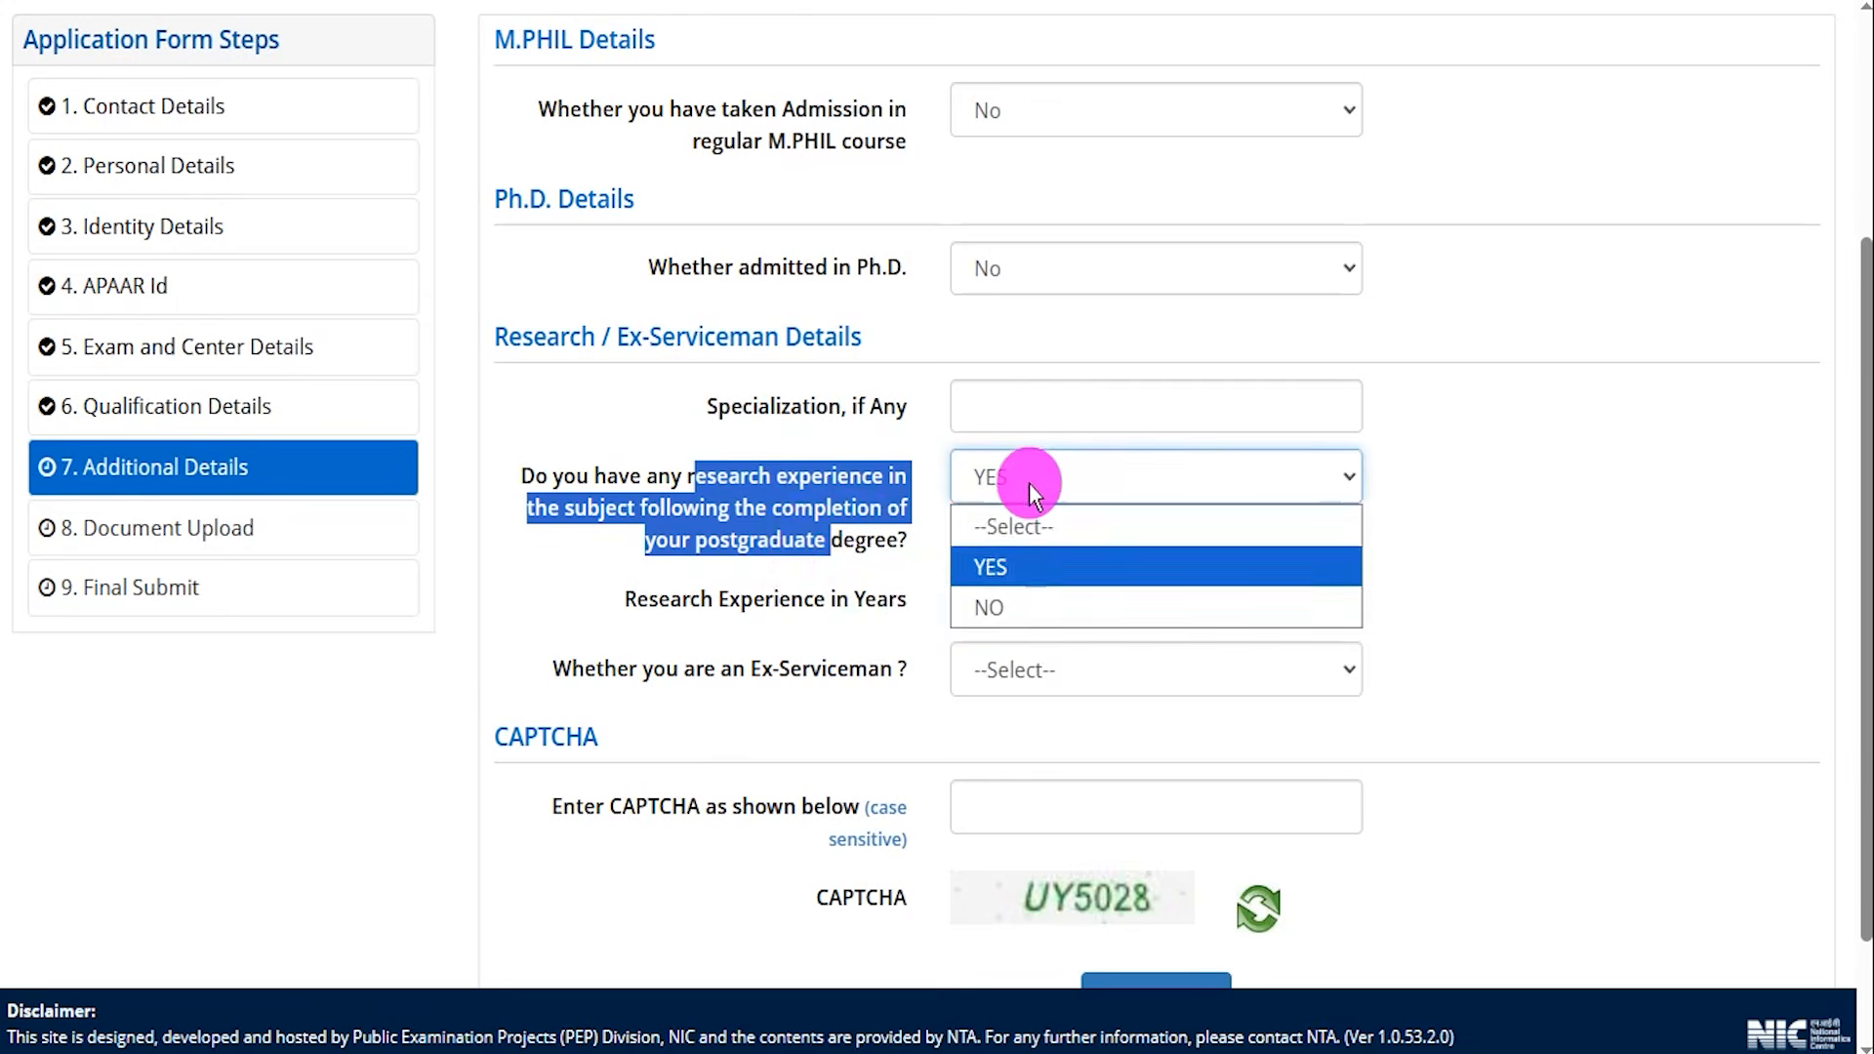
click(998, 597)
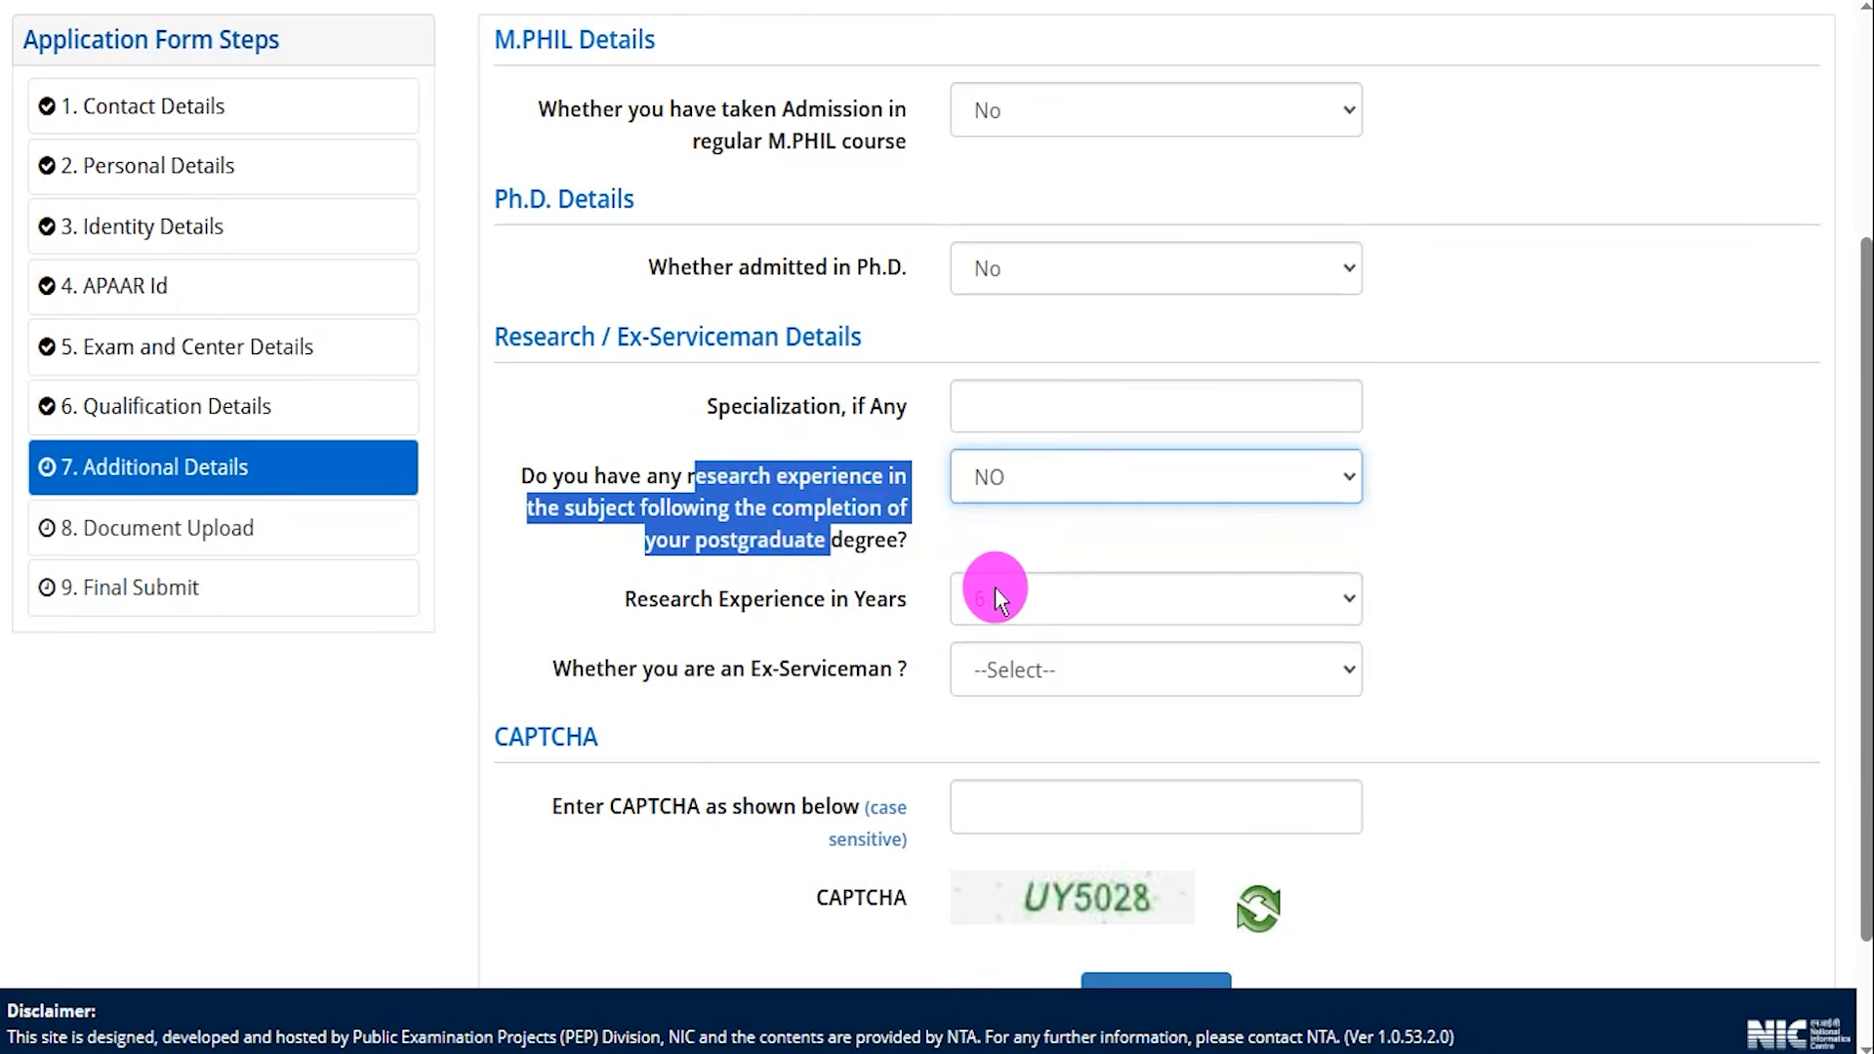
Try Ex-Serviceman YES to view the Number of years served in Armed forces options.
drag(617, 598, 825, 598)
click(1015, 595)
click(1005, 686)
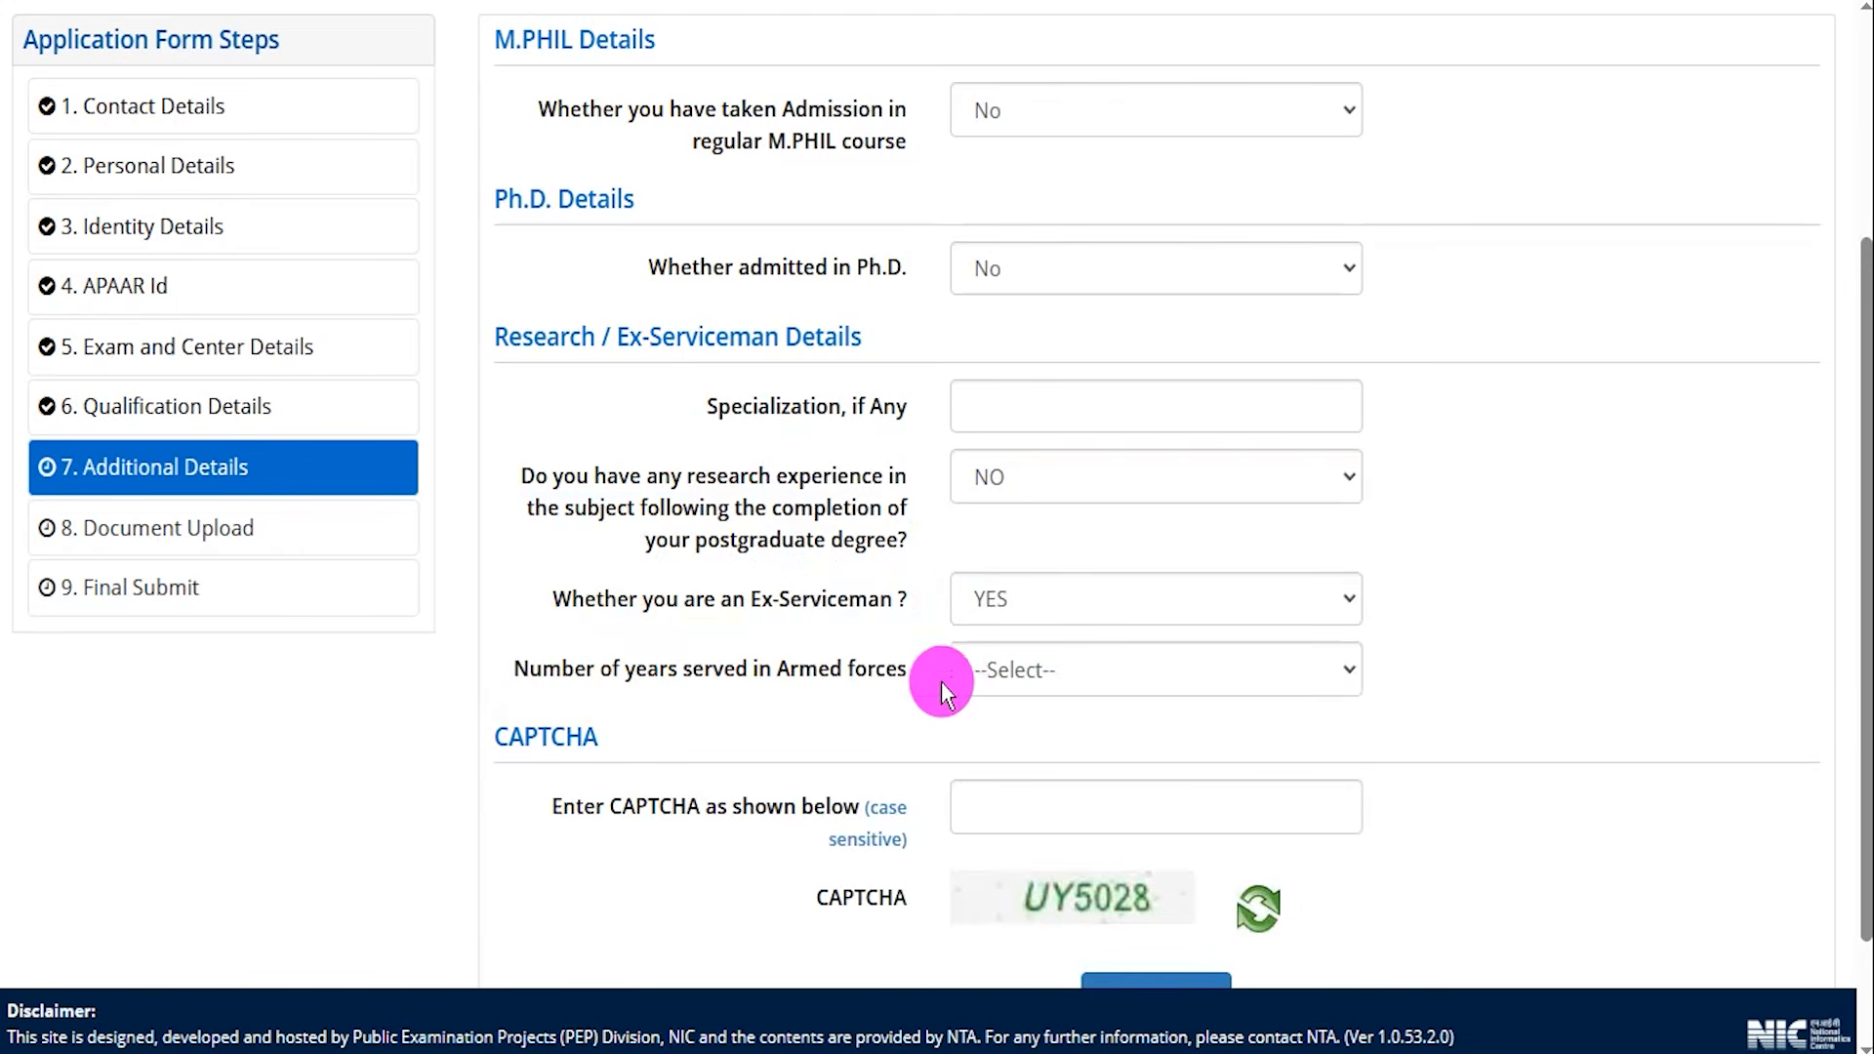
click(1044, 671)
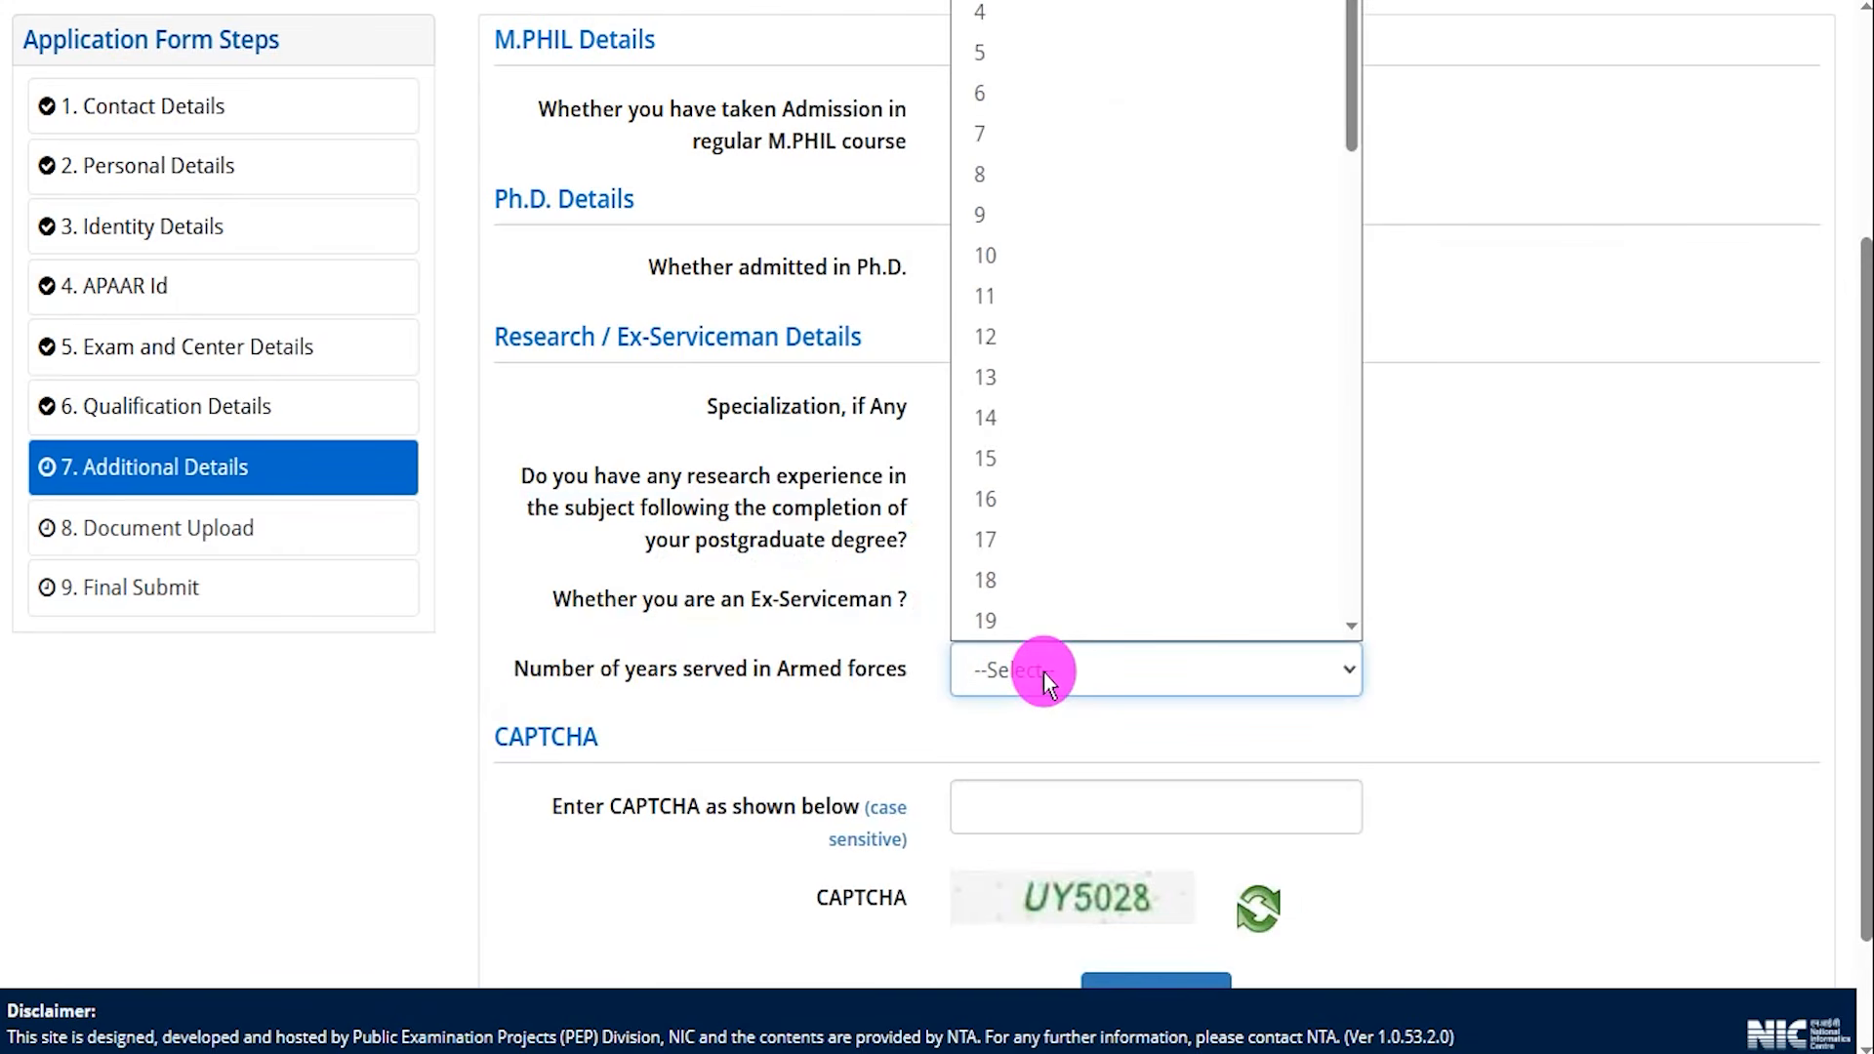
click(829, 671)
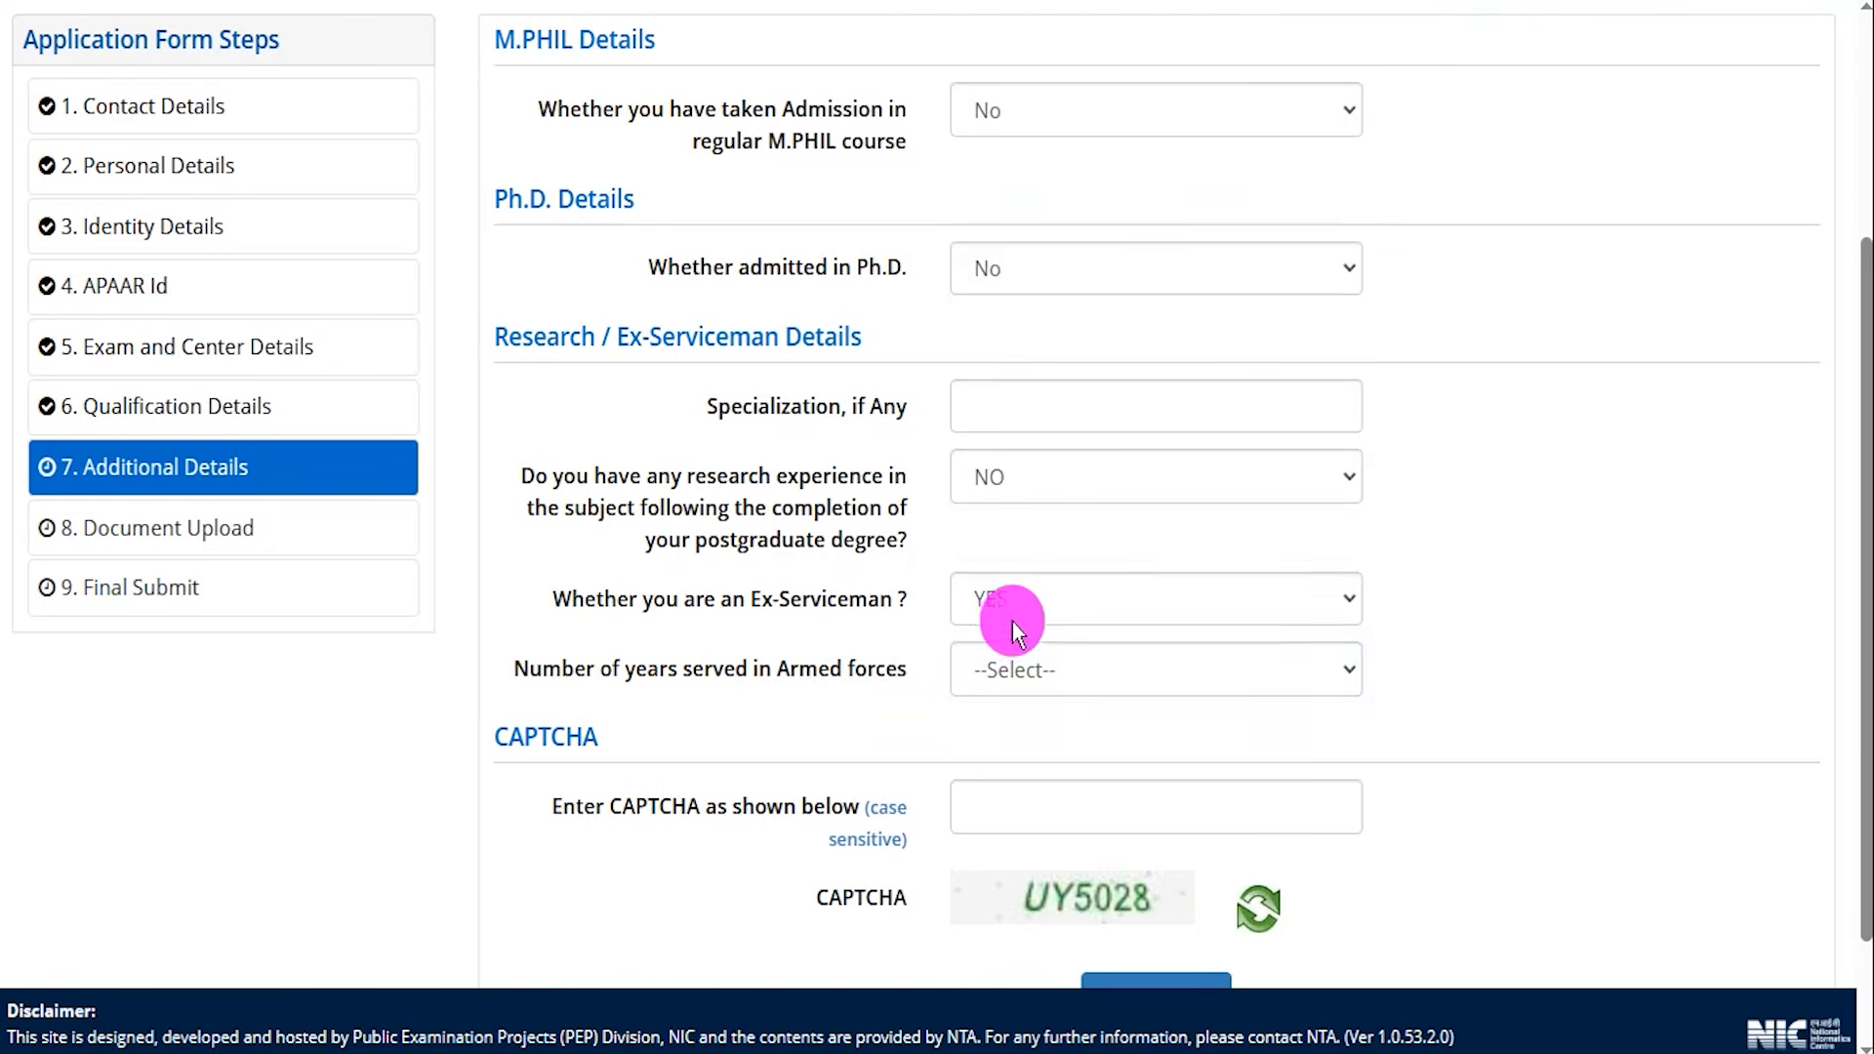
Set the Ex-Serviceman answer to NO.
click(1030, 610)
click(995, 722)
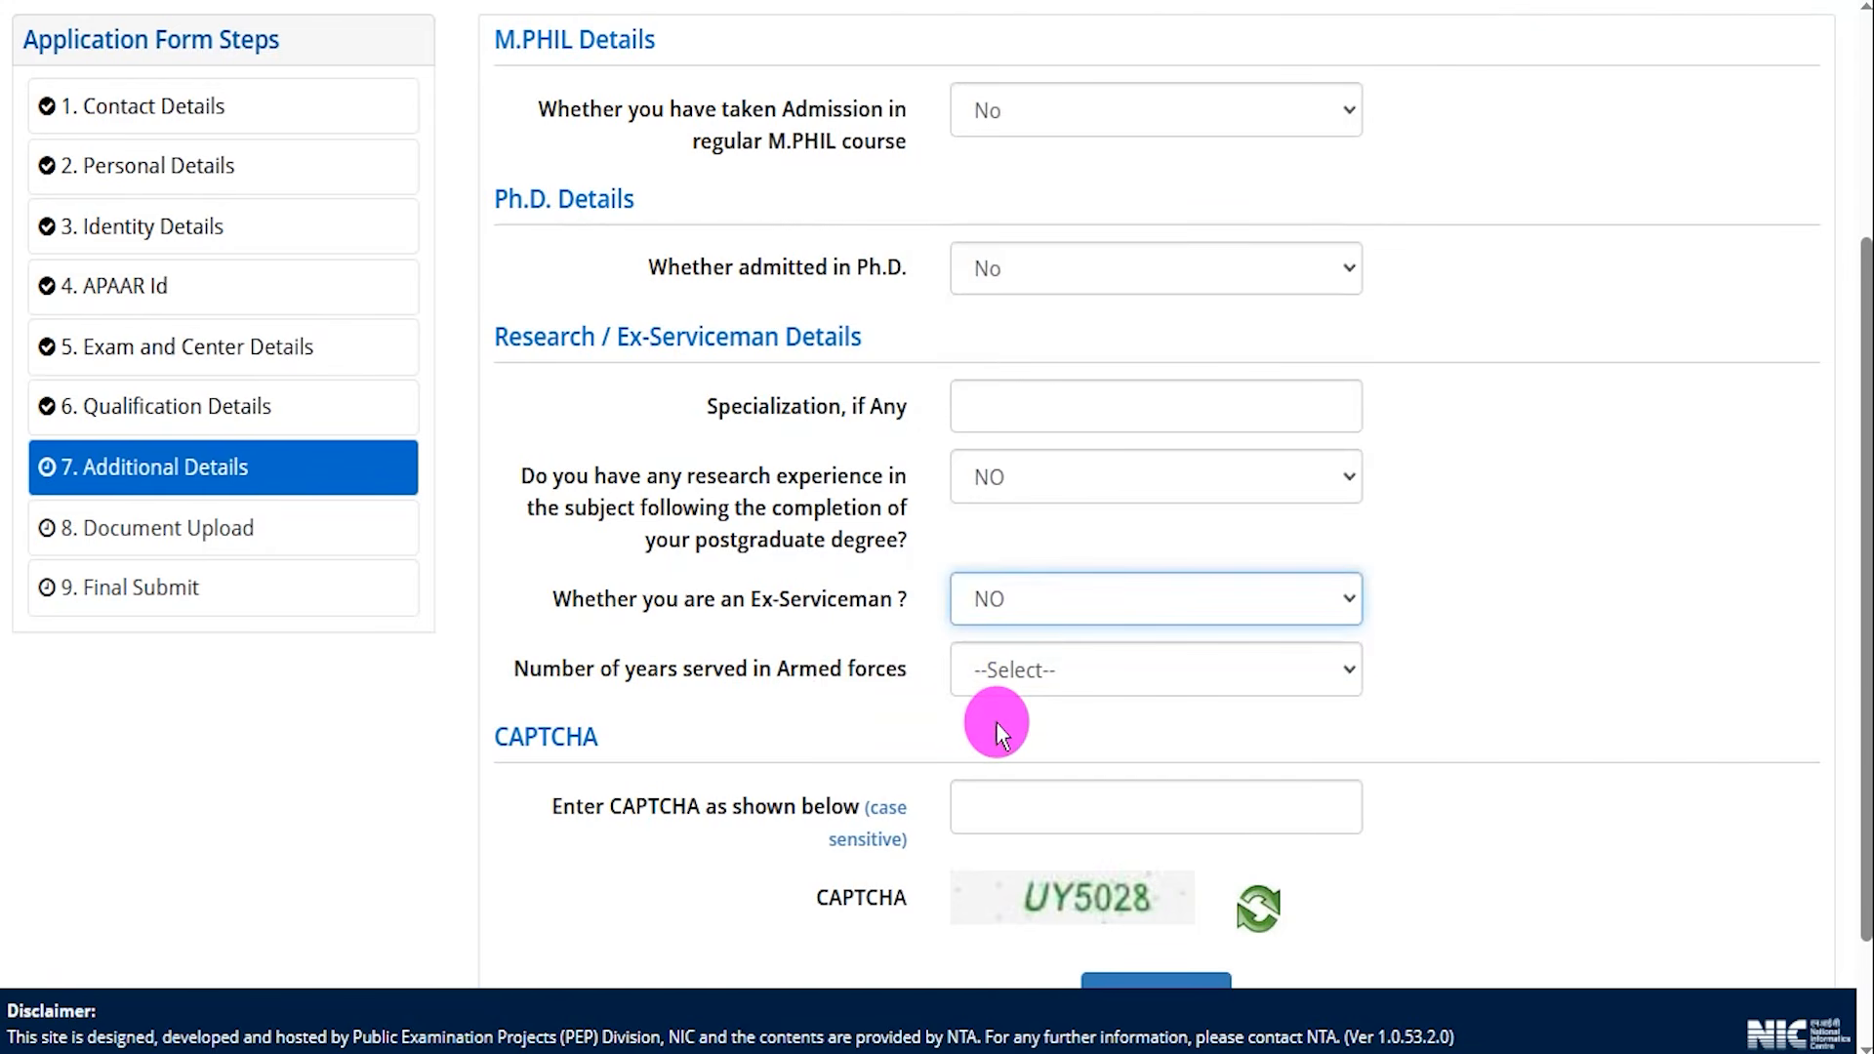
scroll(1077, 575, down, 1)
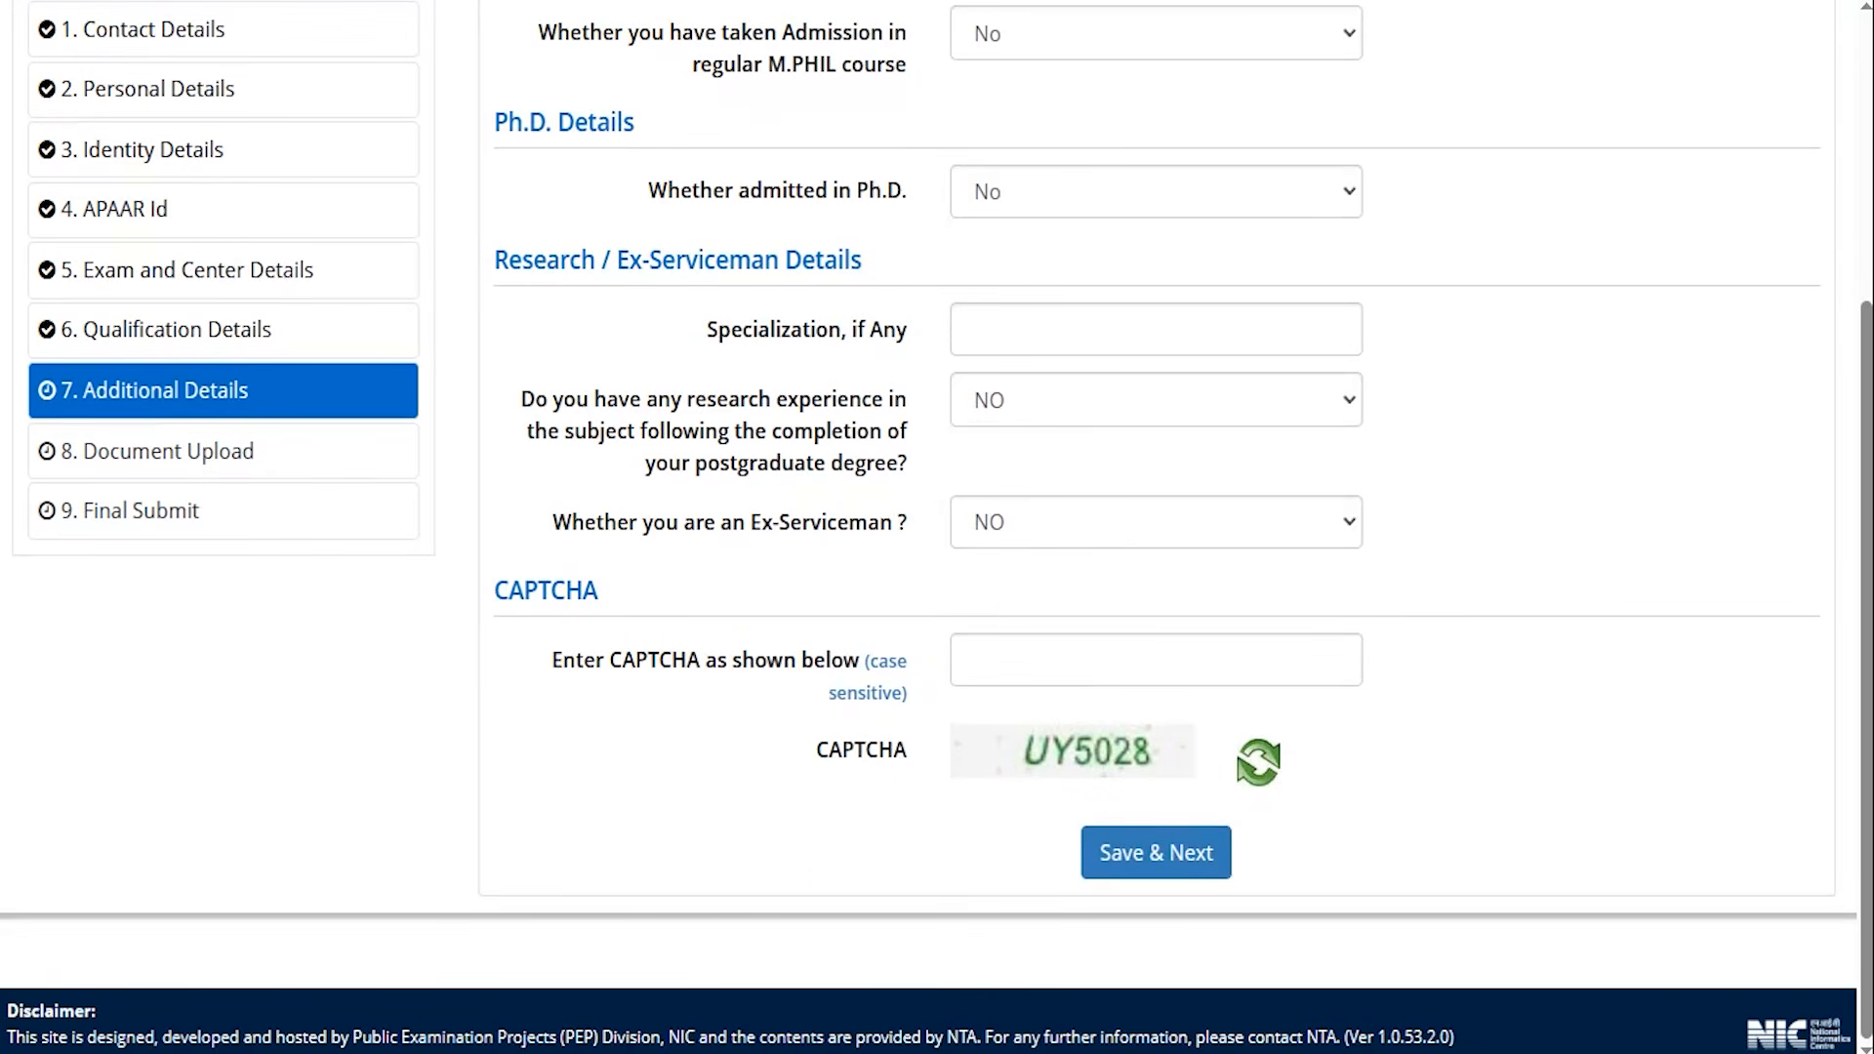
Save the additional details and continue to the Document Upload step.
drag(1159, 752, 1301, 594)
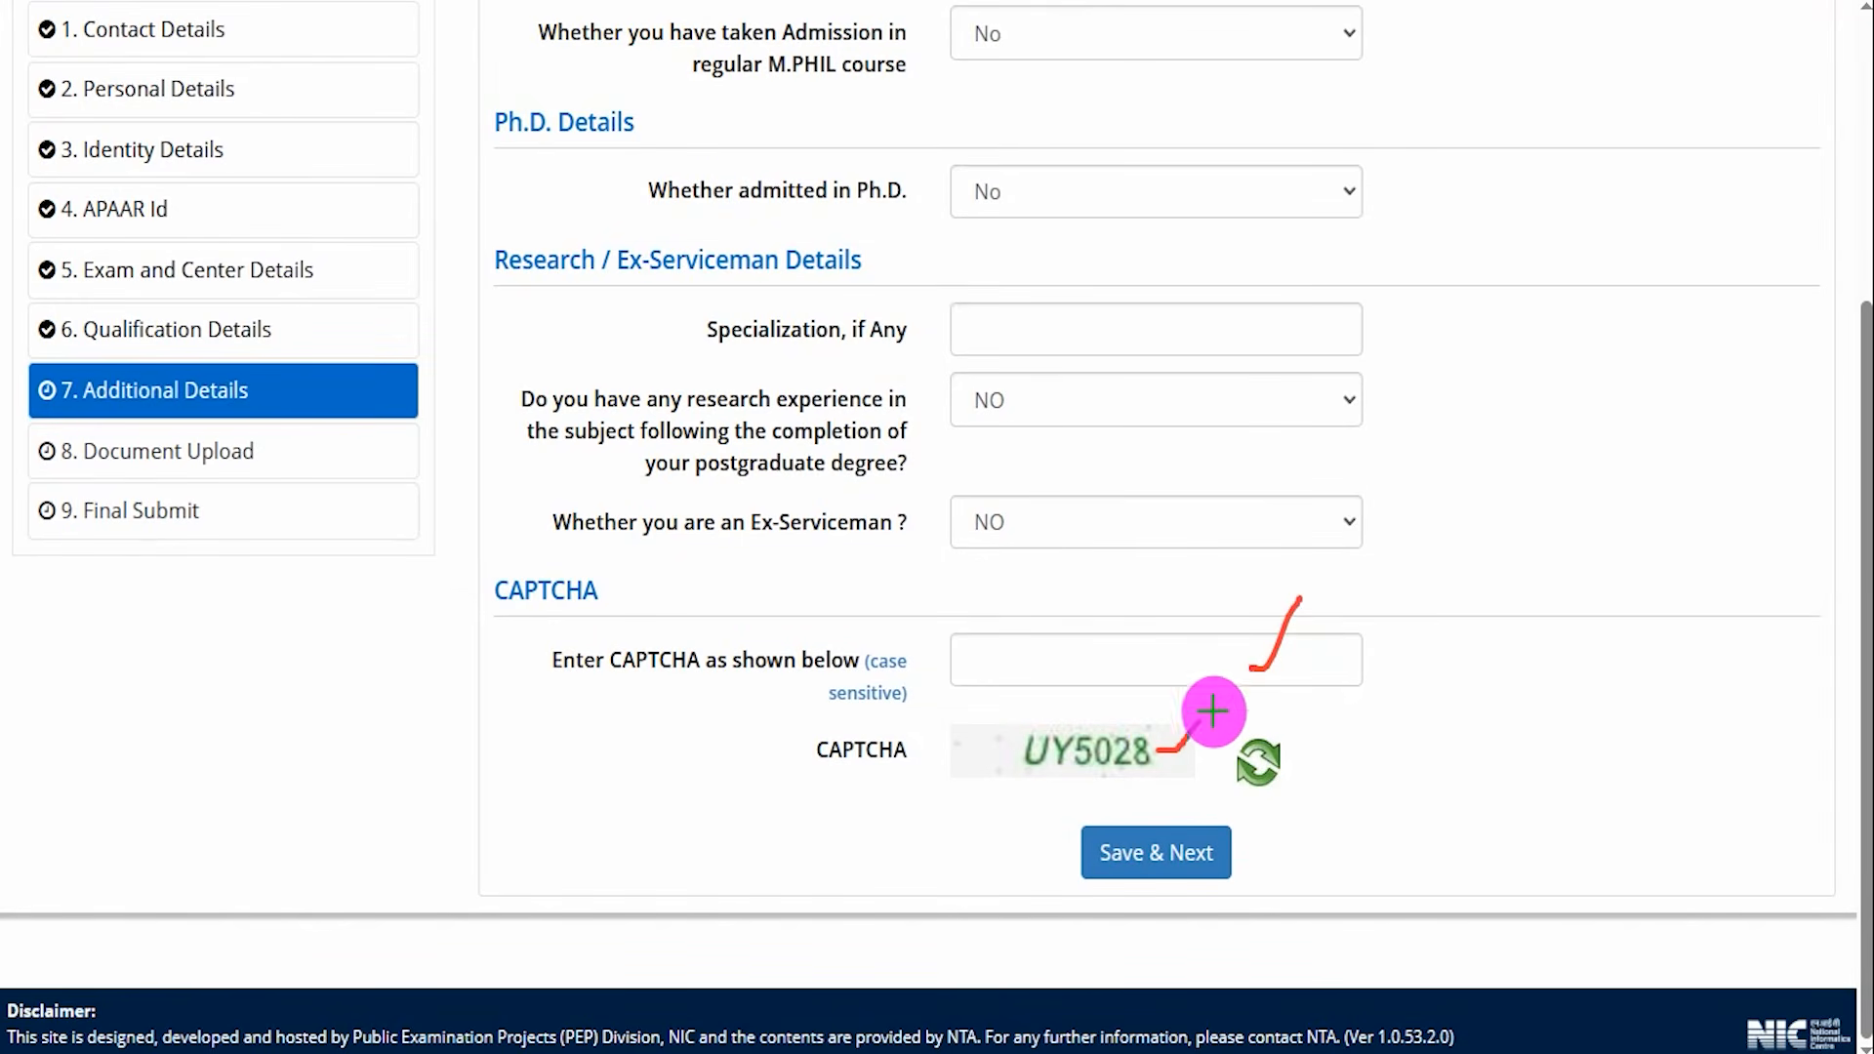
drag(1641, 676, 1245, 848)
click(1244, 847)
Examine the required documents and their format, minimum and maximum size specifications on the Document Upload page.
drag(426, 806, 473, 725)
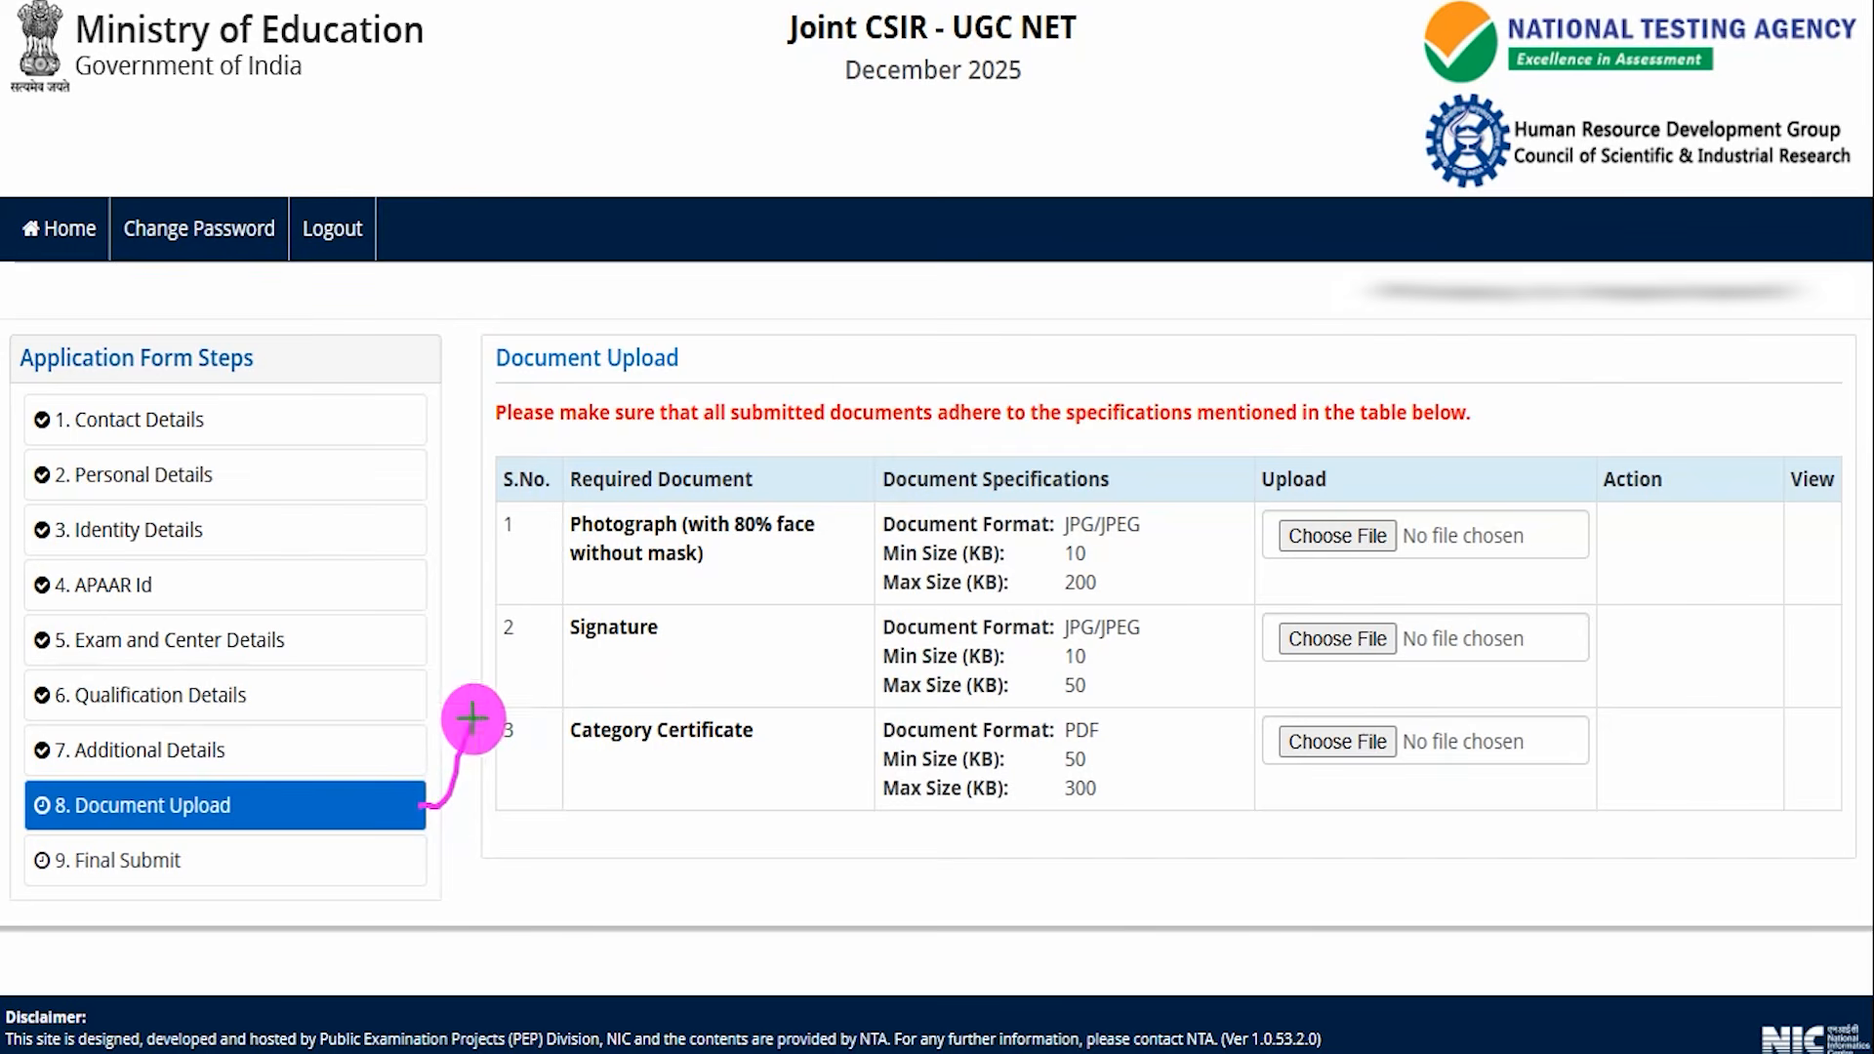
drag(702, 368, 752, 312)
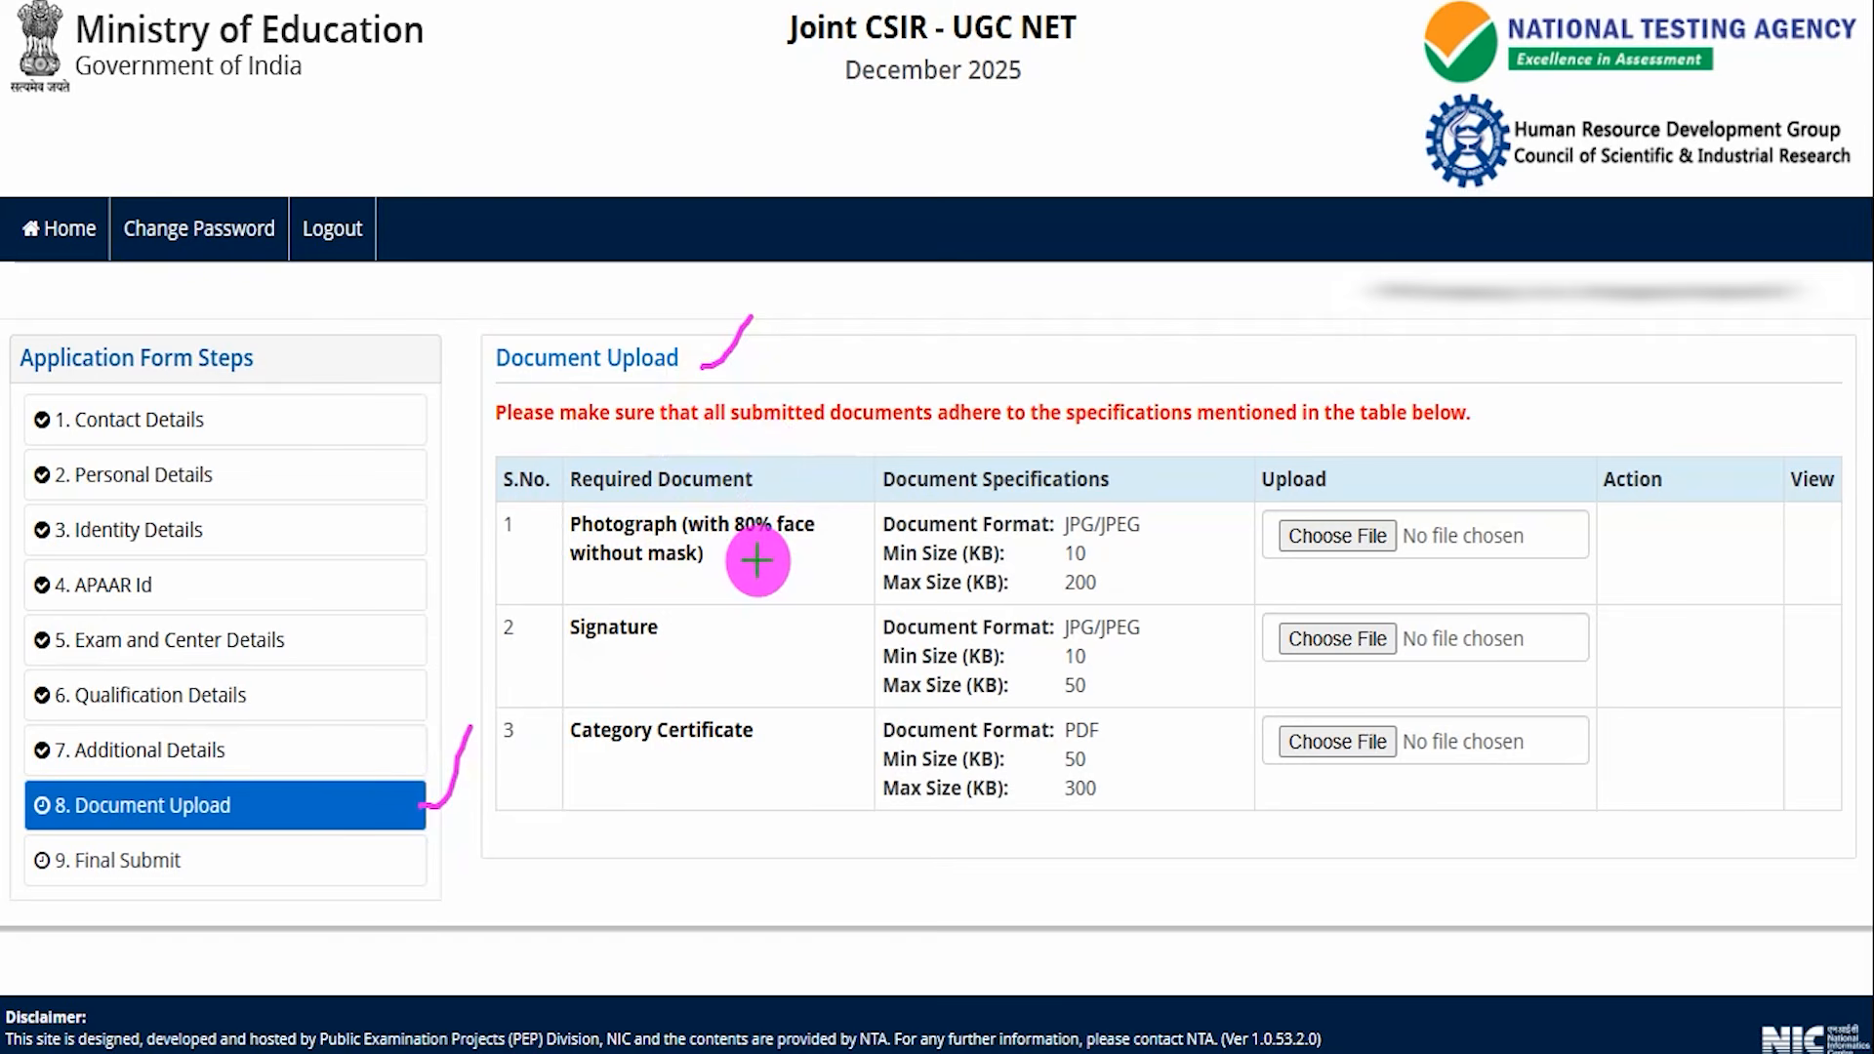
drag(757, 560, 811, 528)
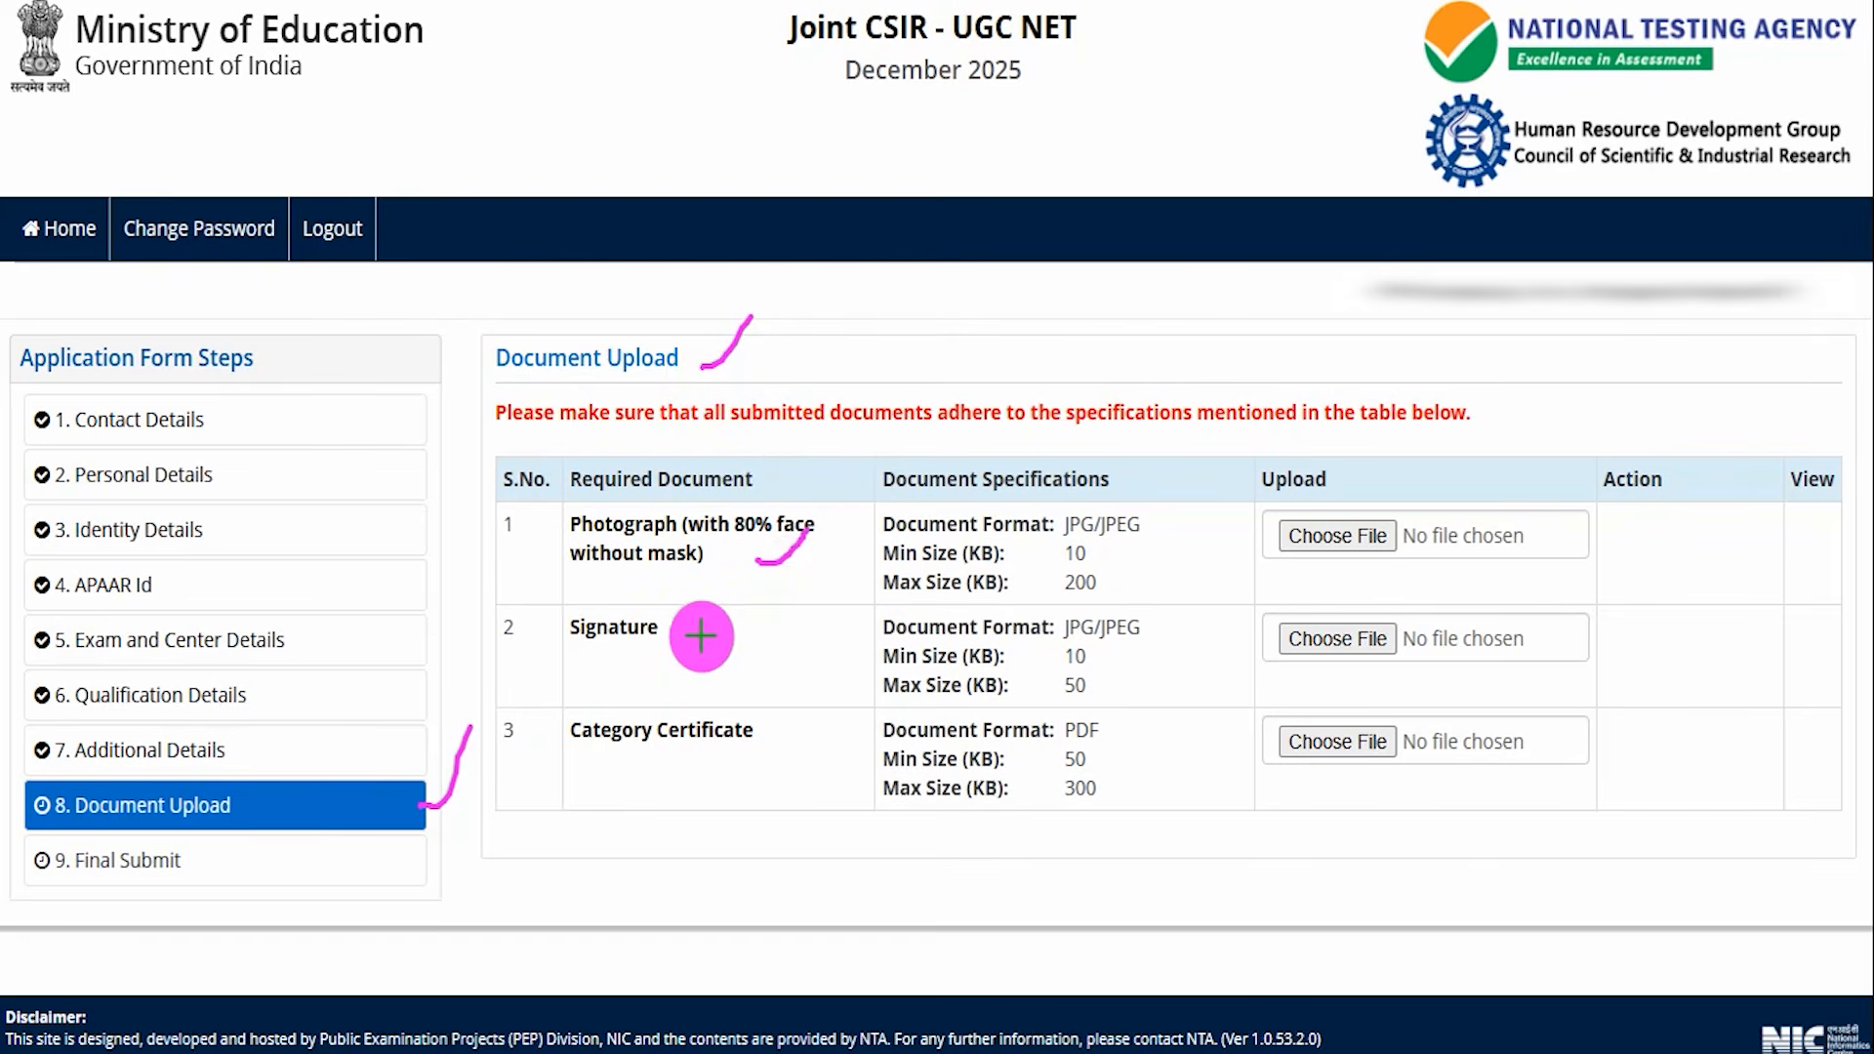
drag(702, 640, 749, 603)
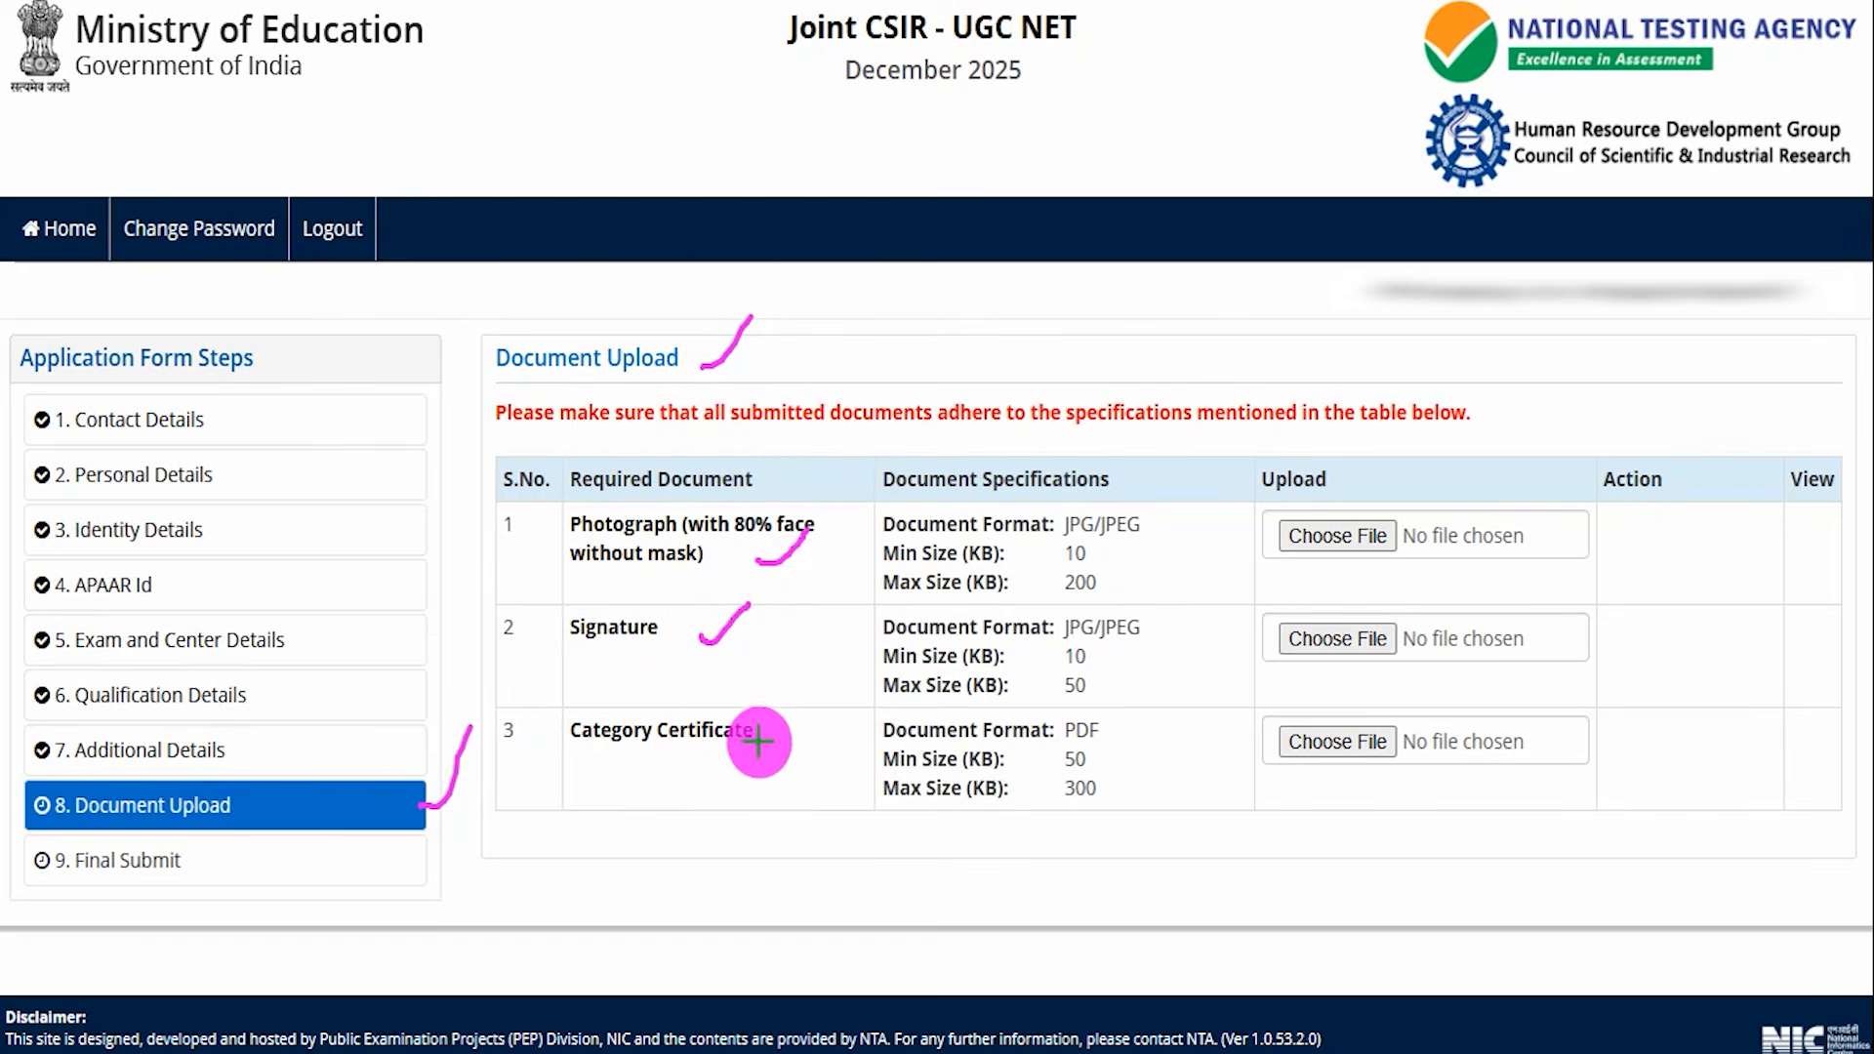
drag(765, 750, 800, 705)
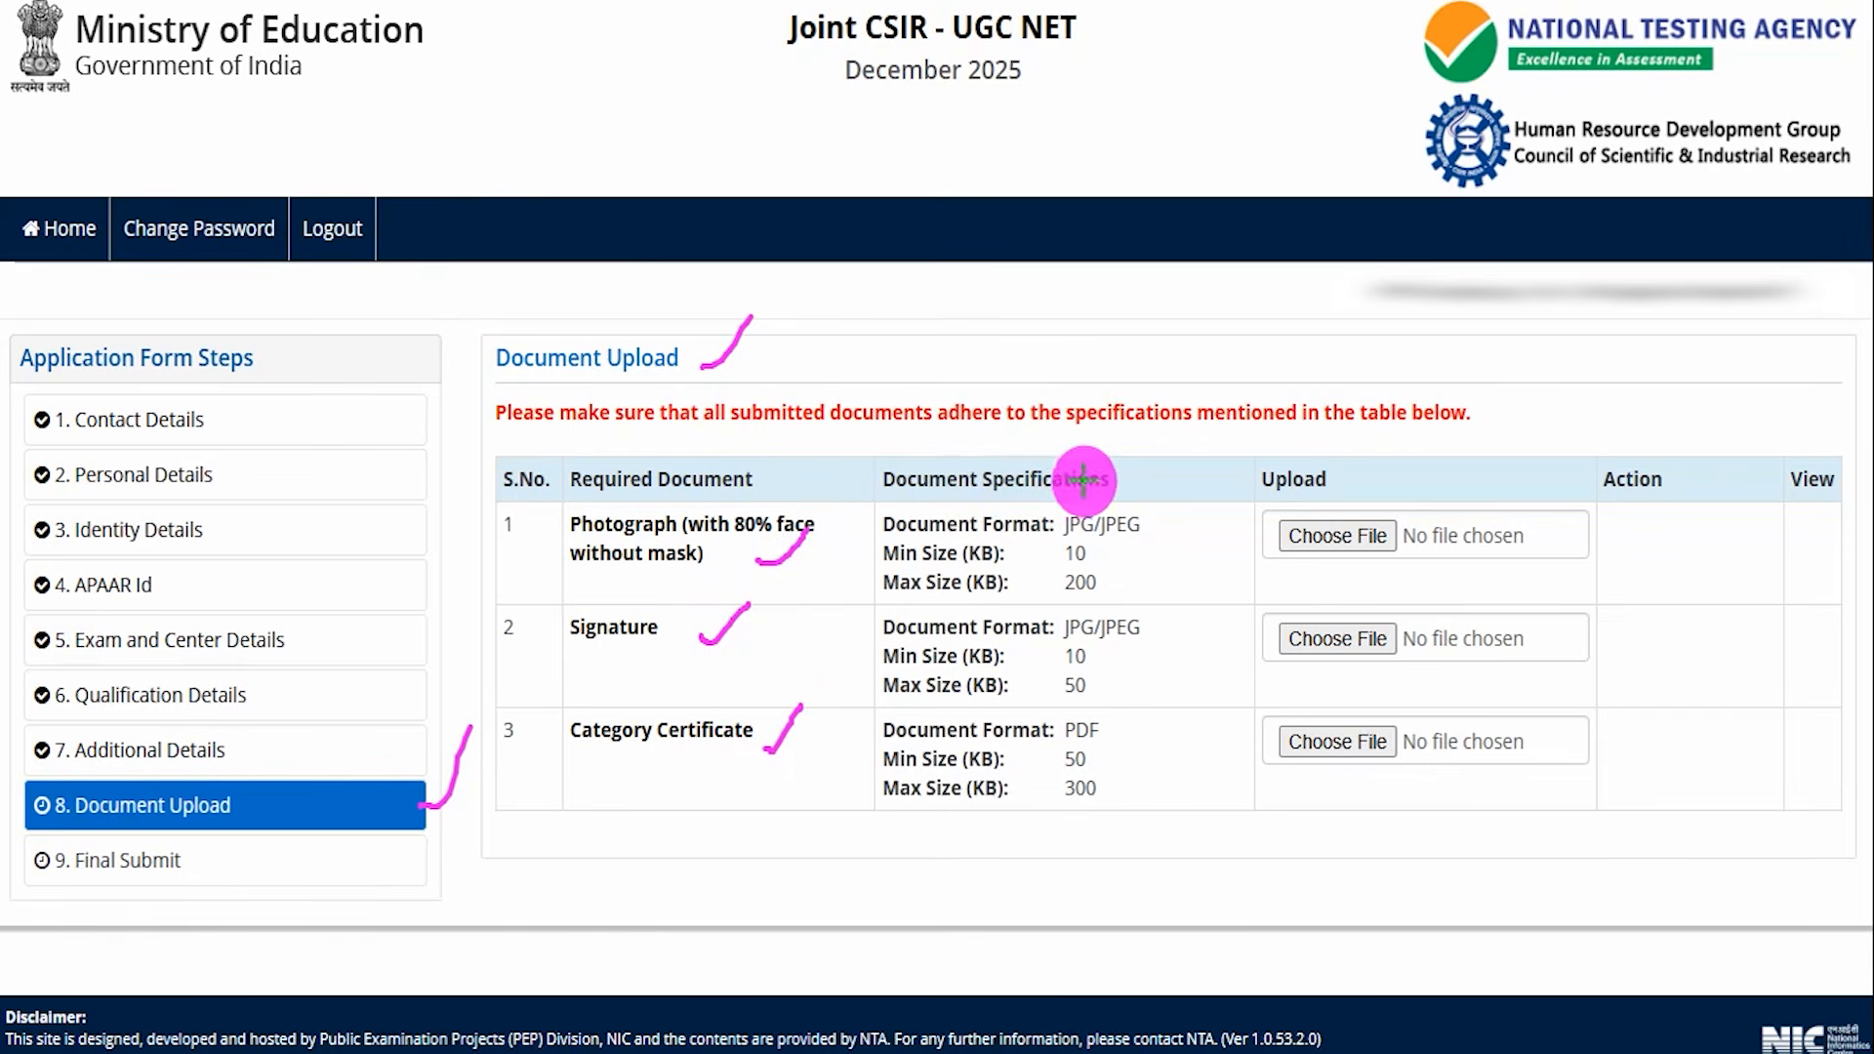
drag(1131, 478, 1158, 447)
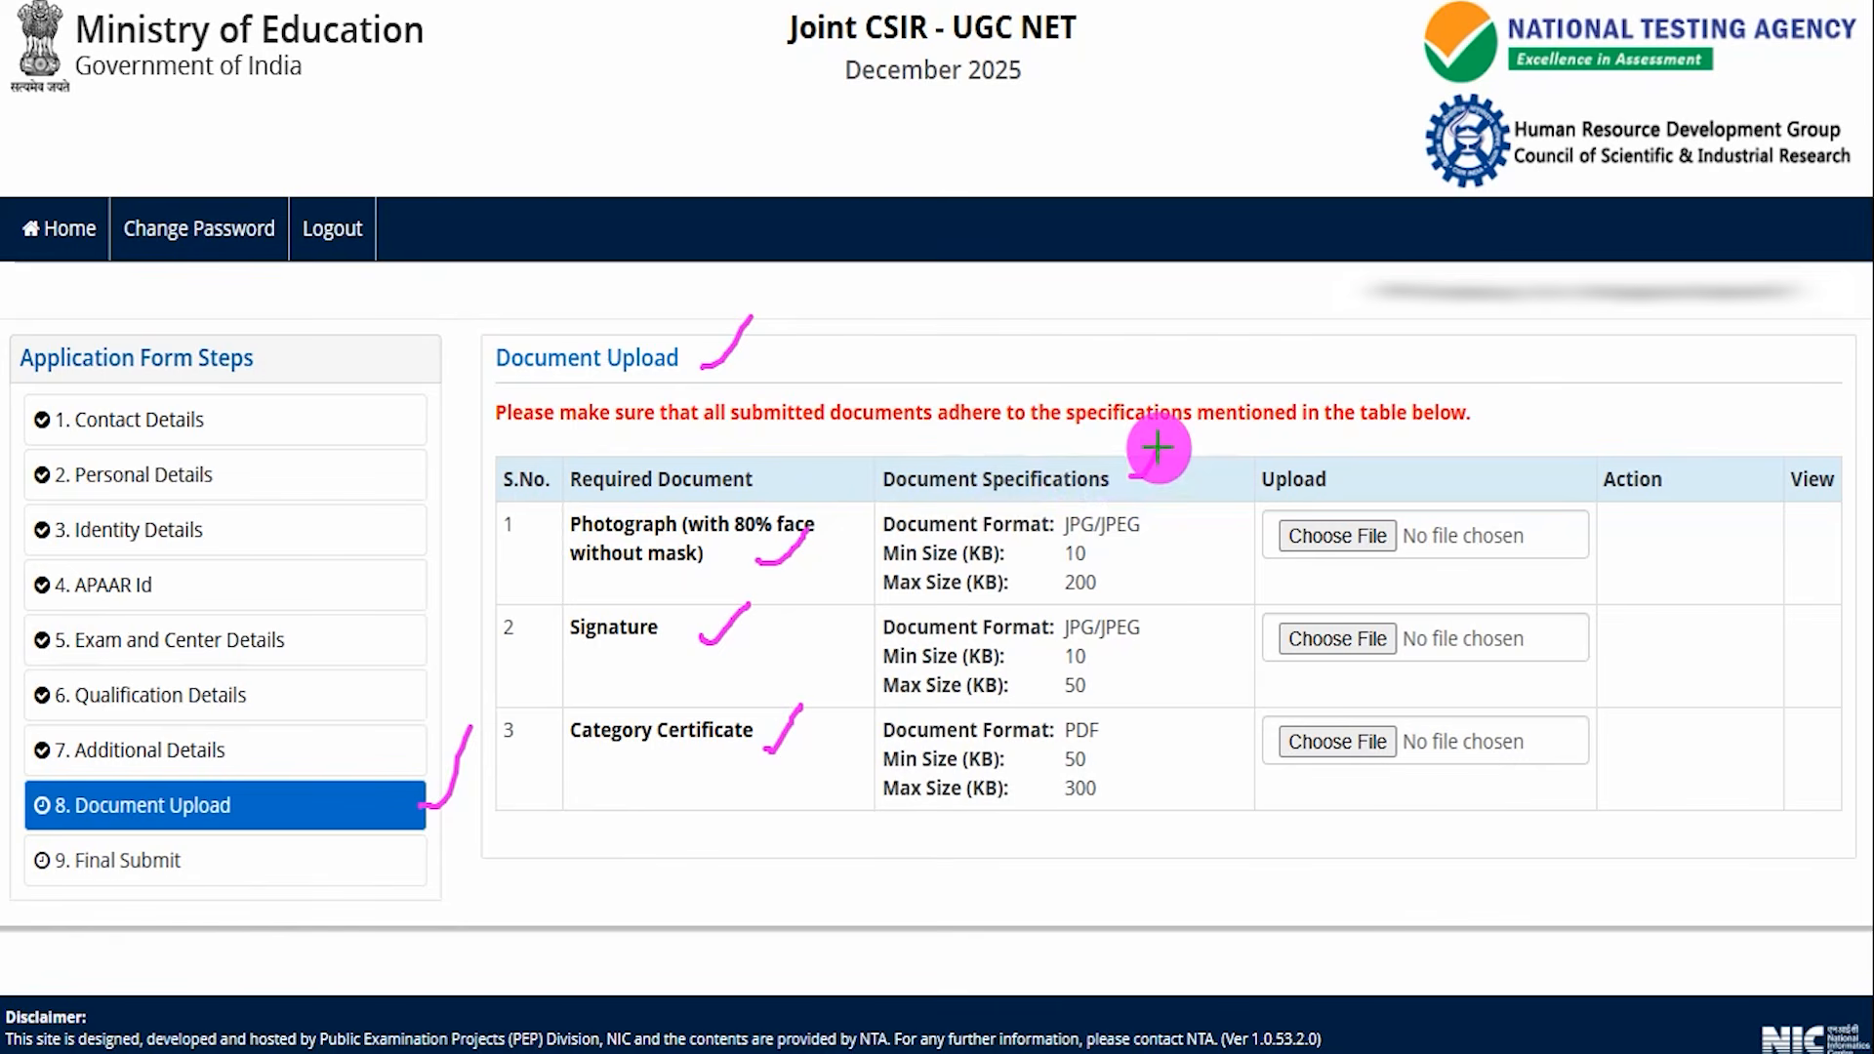
mouse_move(1097, 558)
mouse_down()
mouse_move(1158, 555)
mouse_move(1103, 689)
mouse_move(1140, 655)
mouse_up()
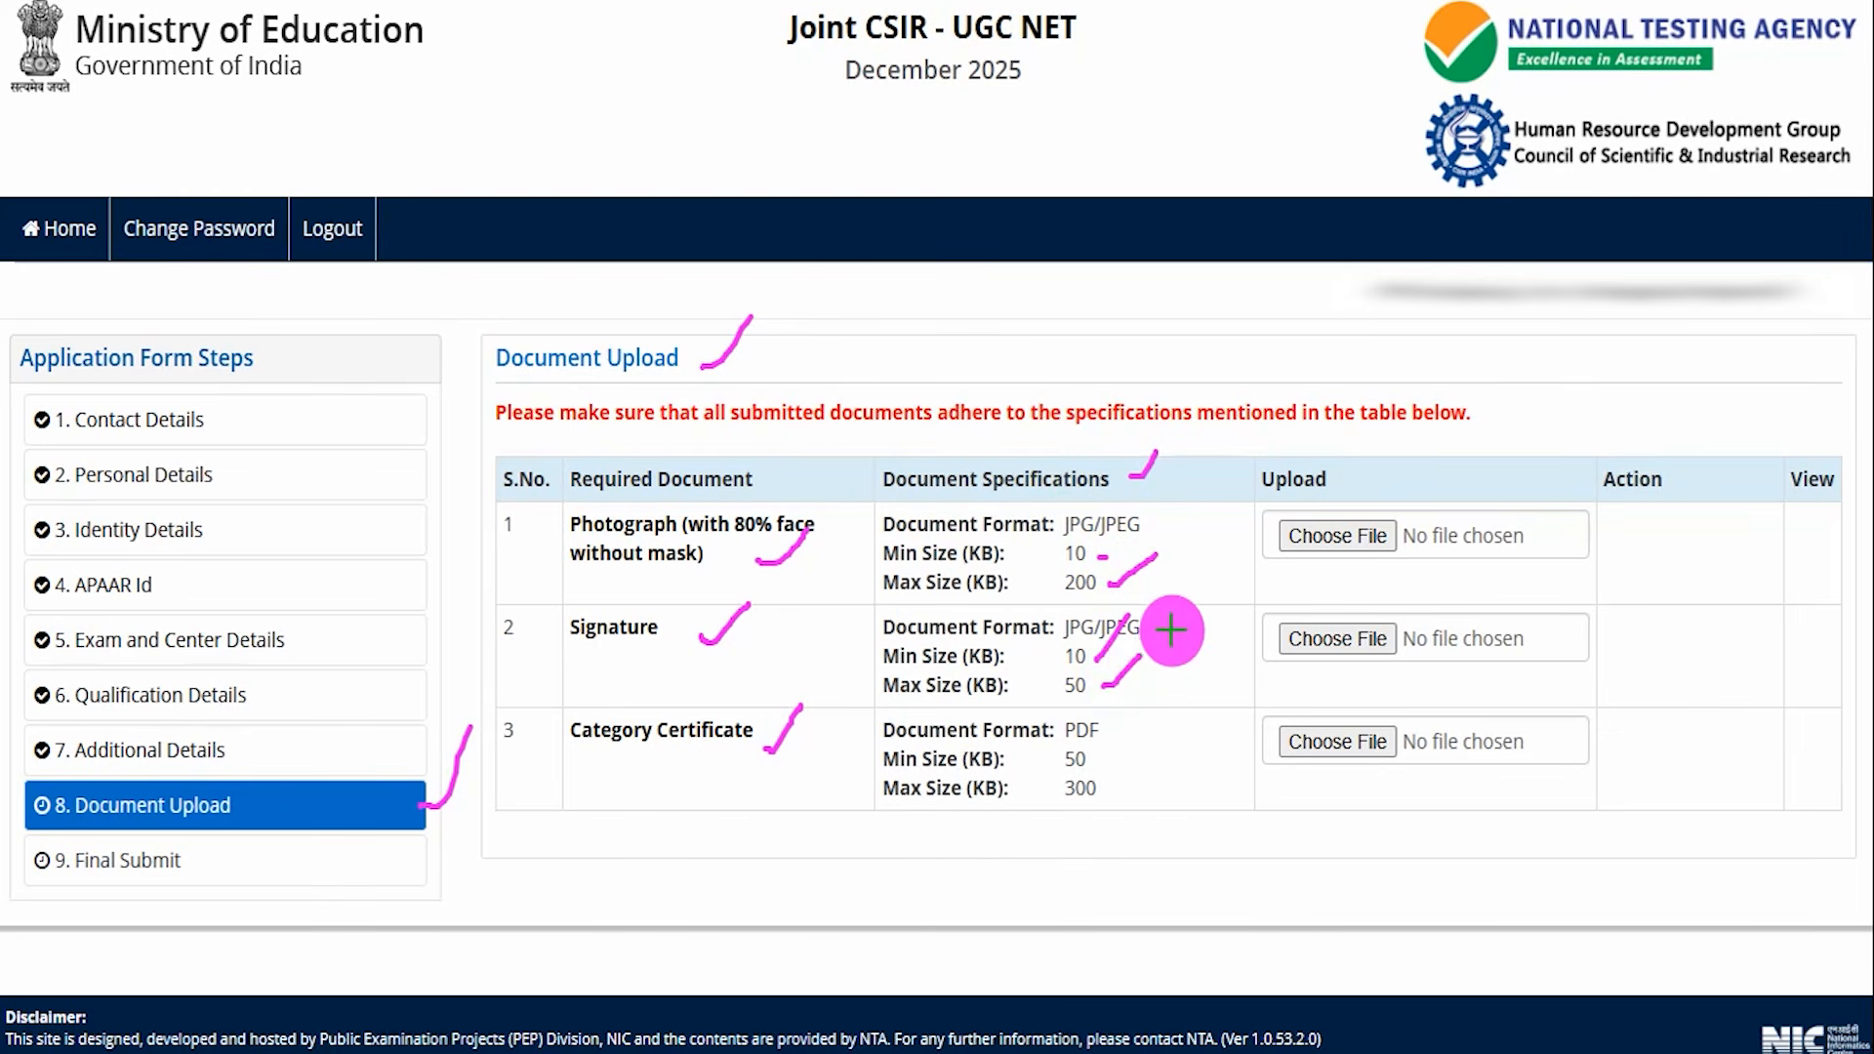
drag(1157, 634, 1178, 617)
drag(1164, 518, 1200, 494)
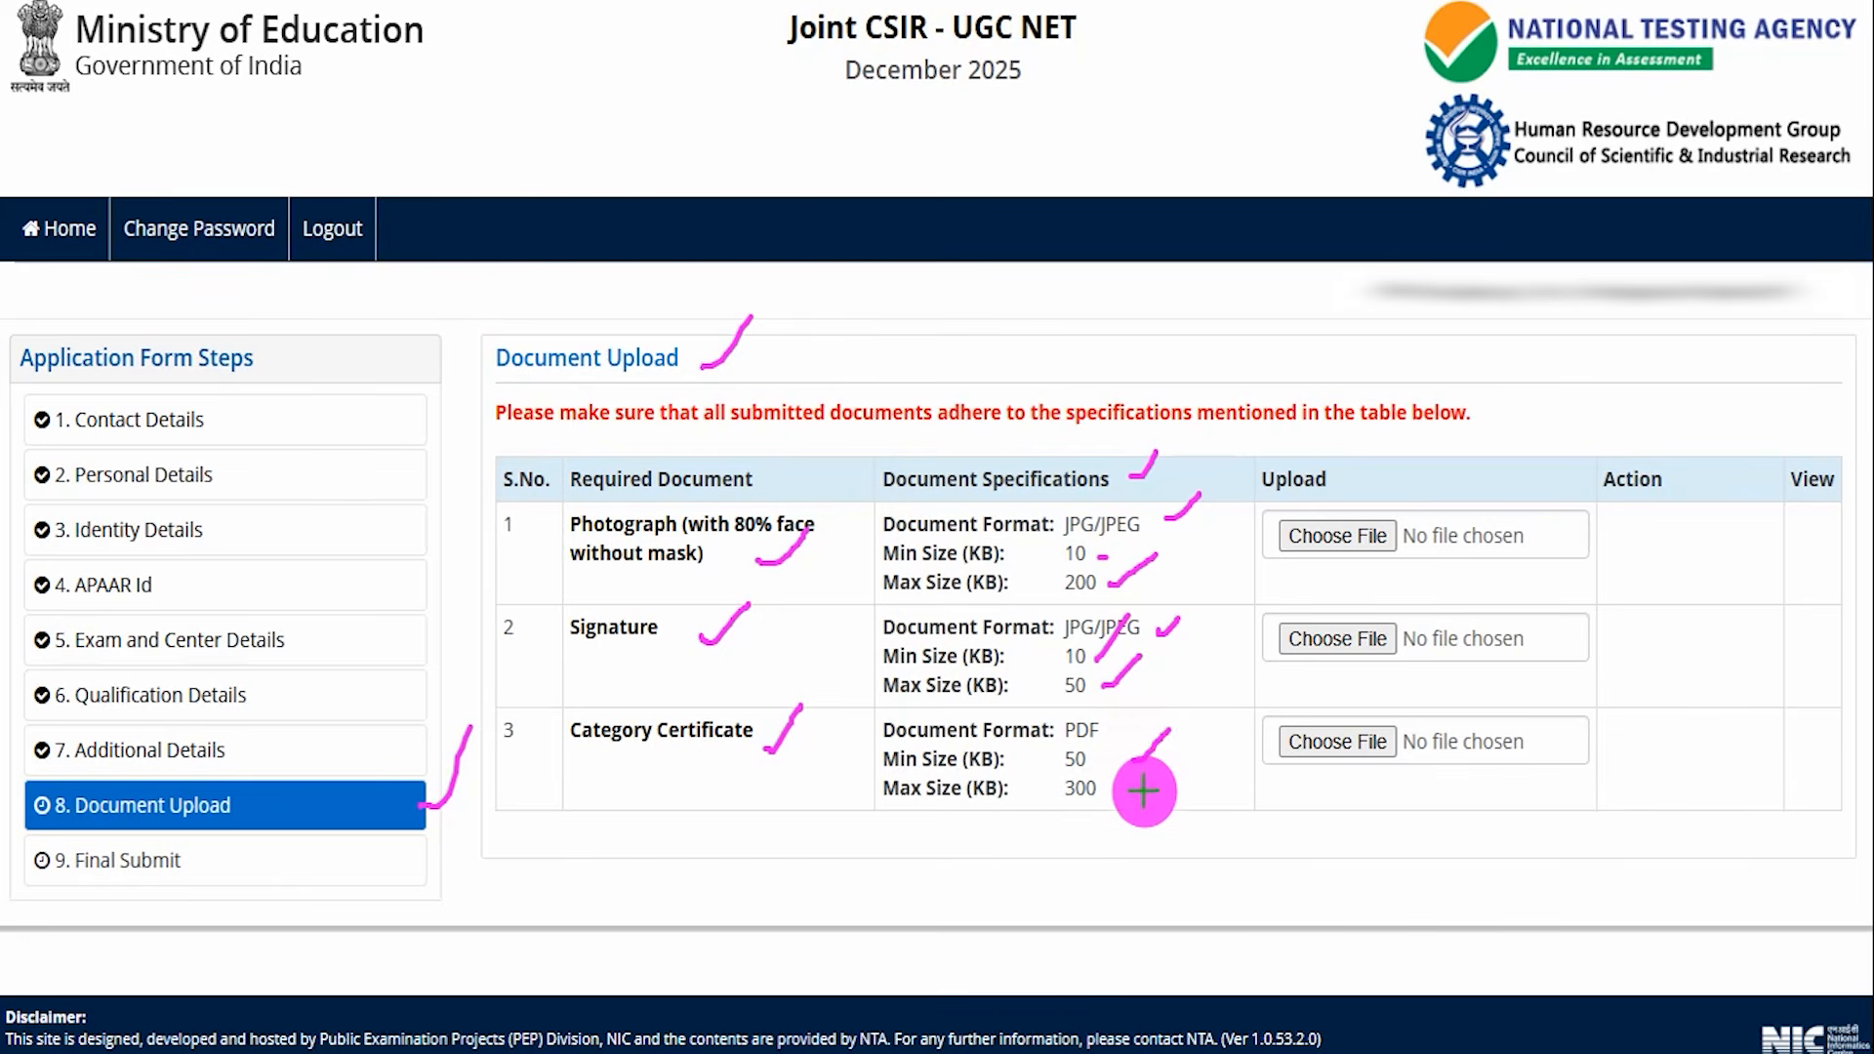
mouse_move(1116, 791)
mouse_down()
mouse_move(1168, 758)
mouse_move(1142, 696)
mouse_up()
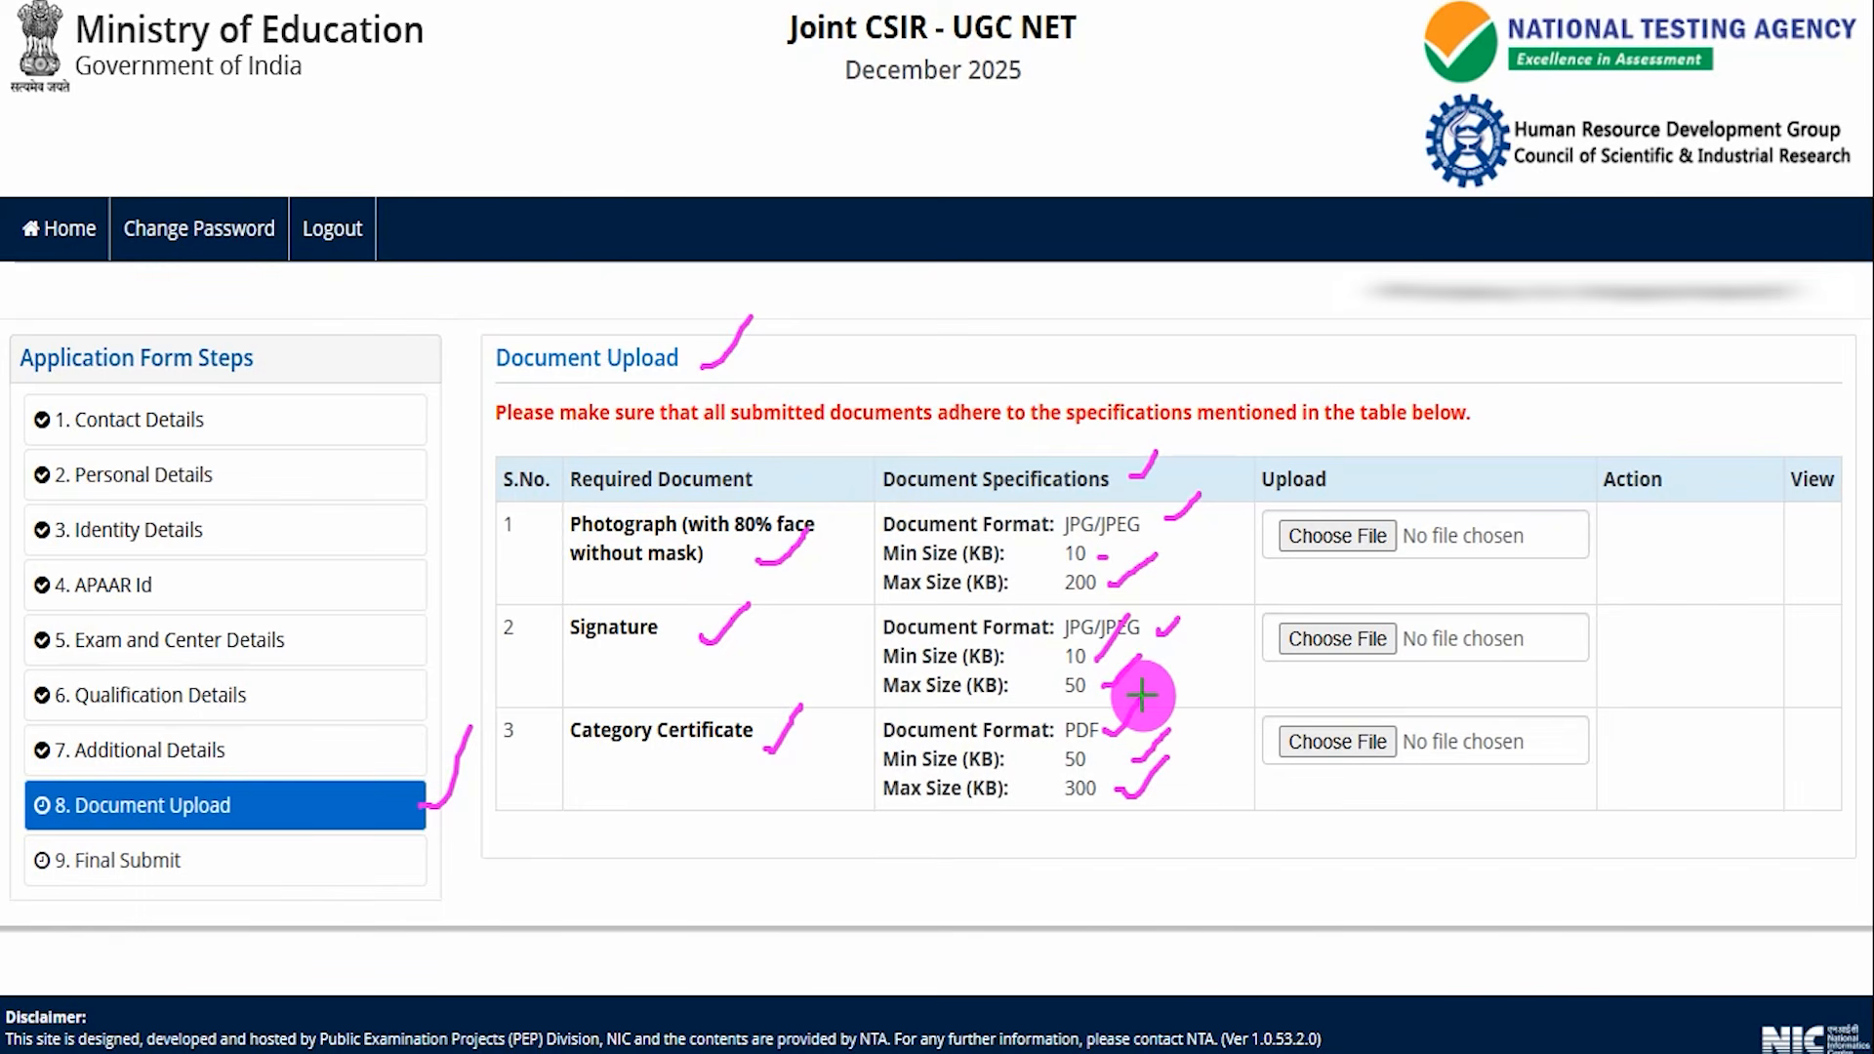
drag(1401, 541, 1429, 496)
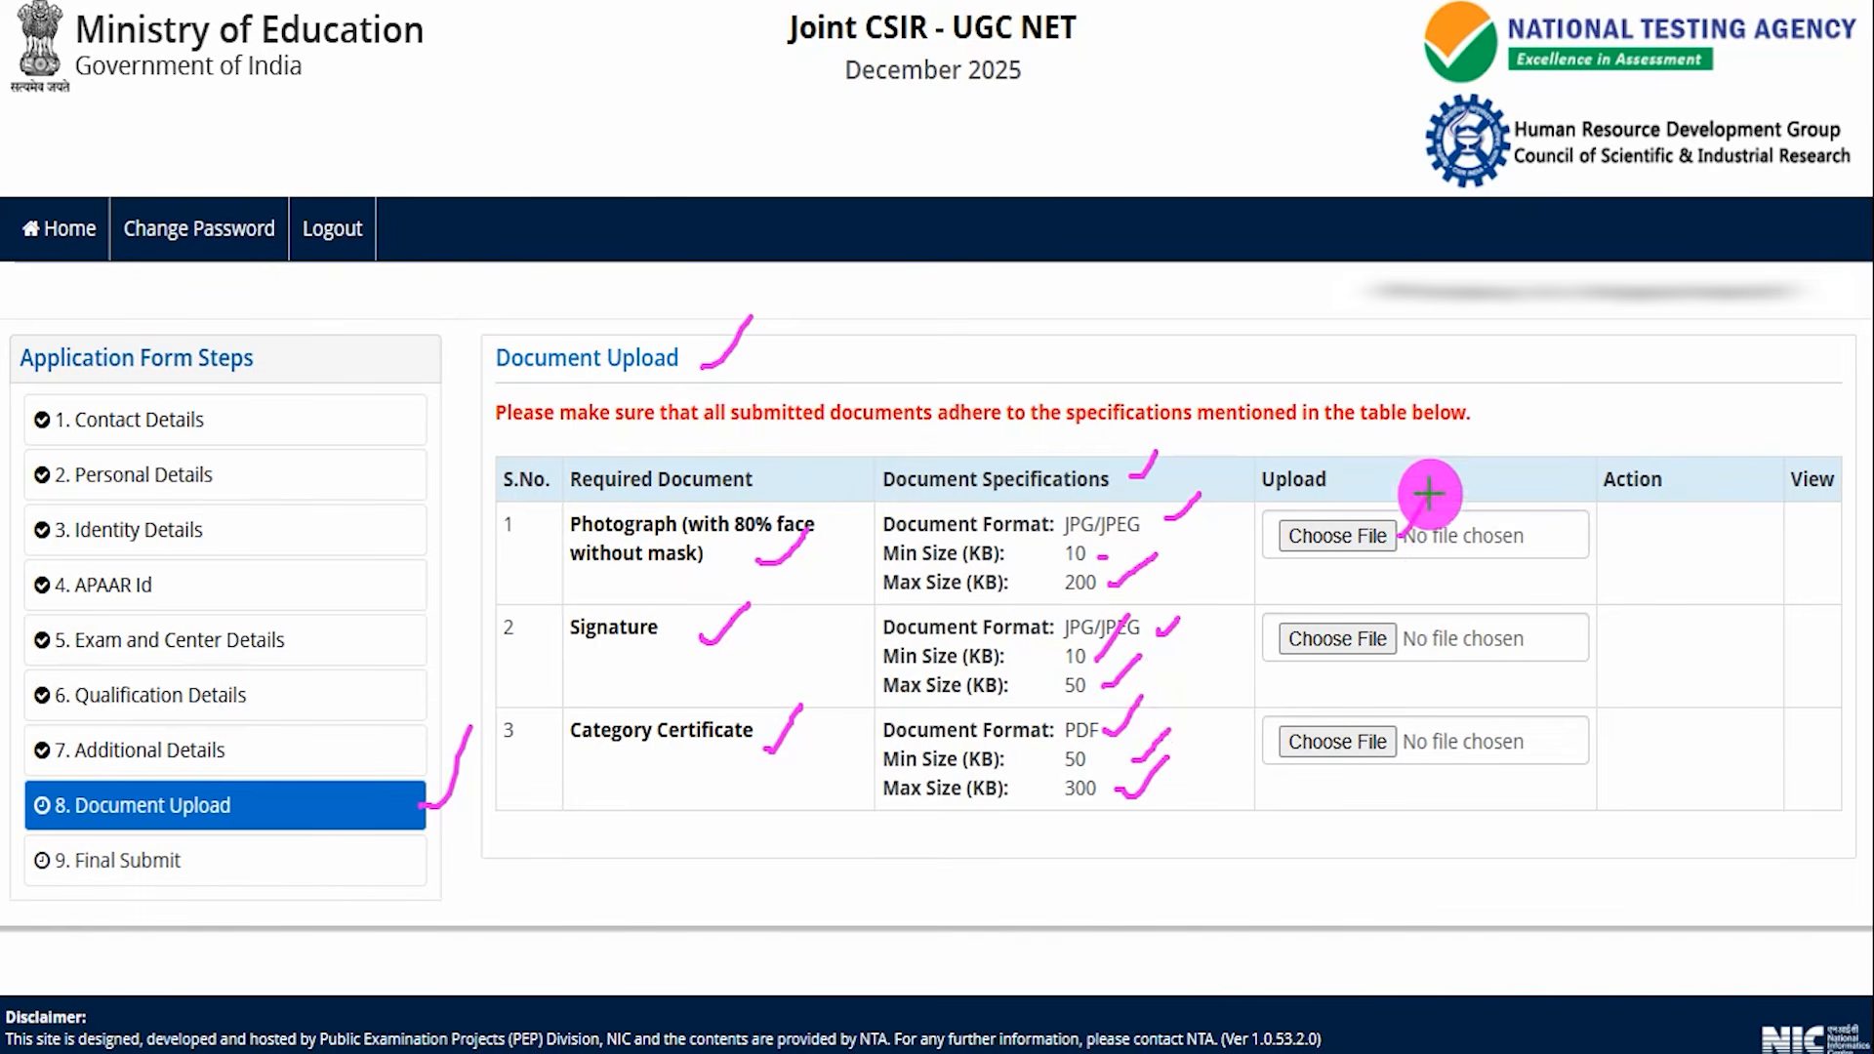
drag(1397, 636, 1435, 566)
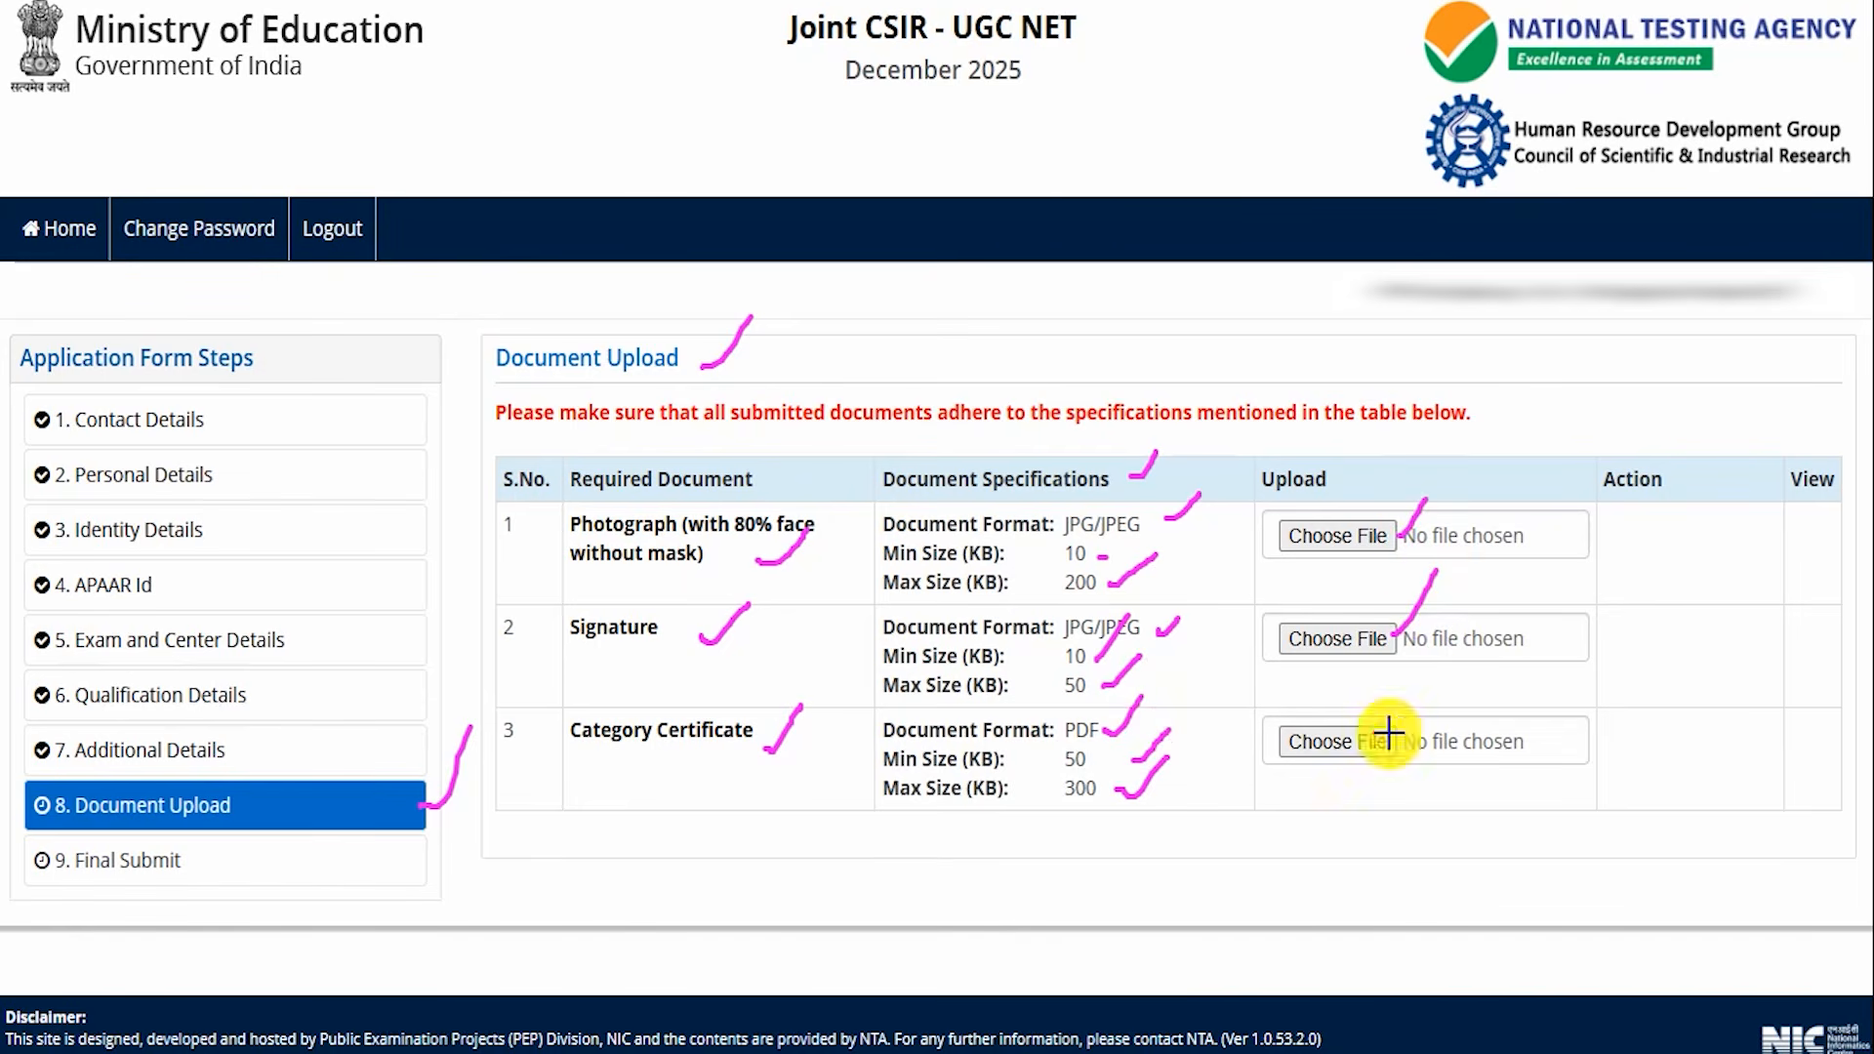
drag(1391, 734, 1439, 664)
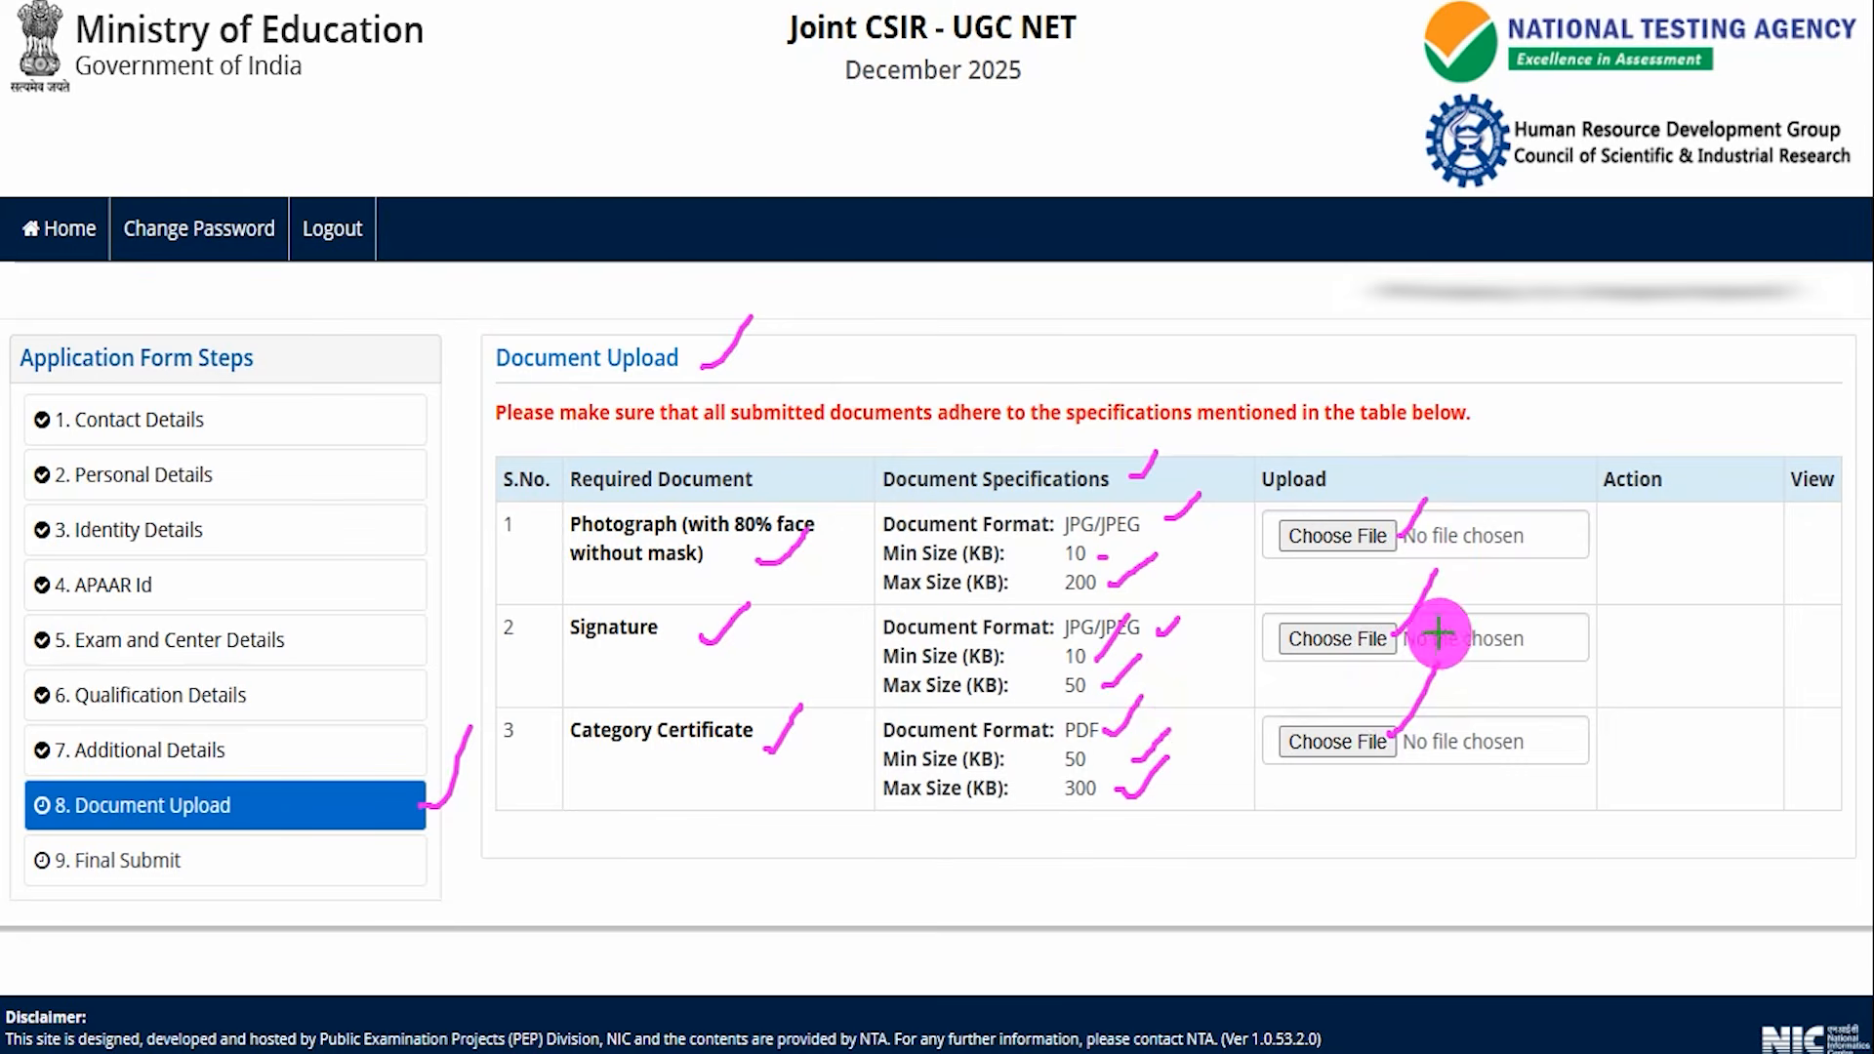
drag(811, 578, 889, 537)
drag(841, 626, 854, 600)
drag(829, 745, 869, 689)
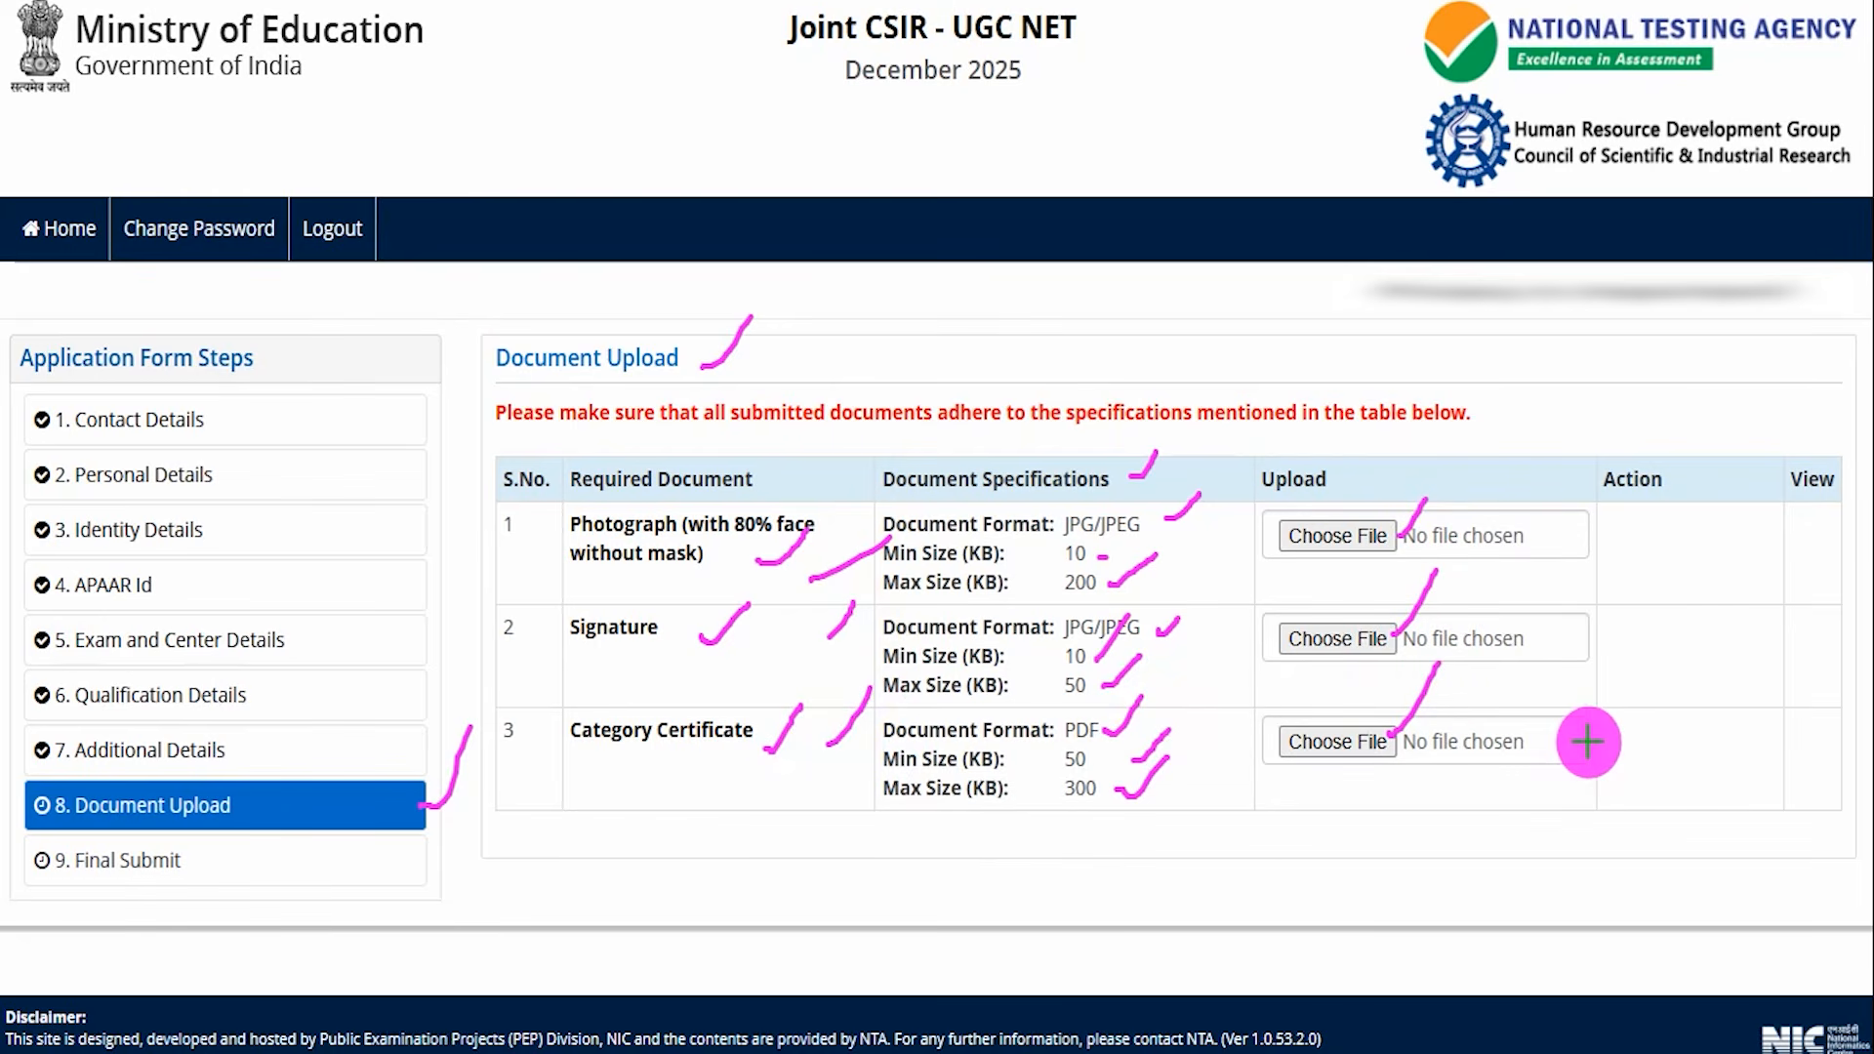
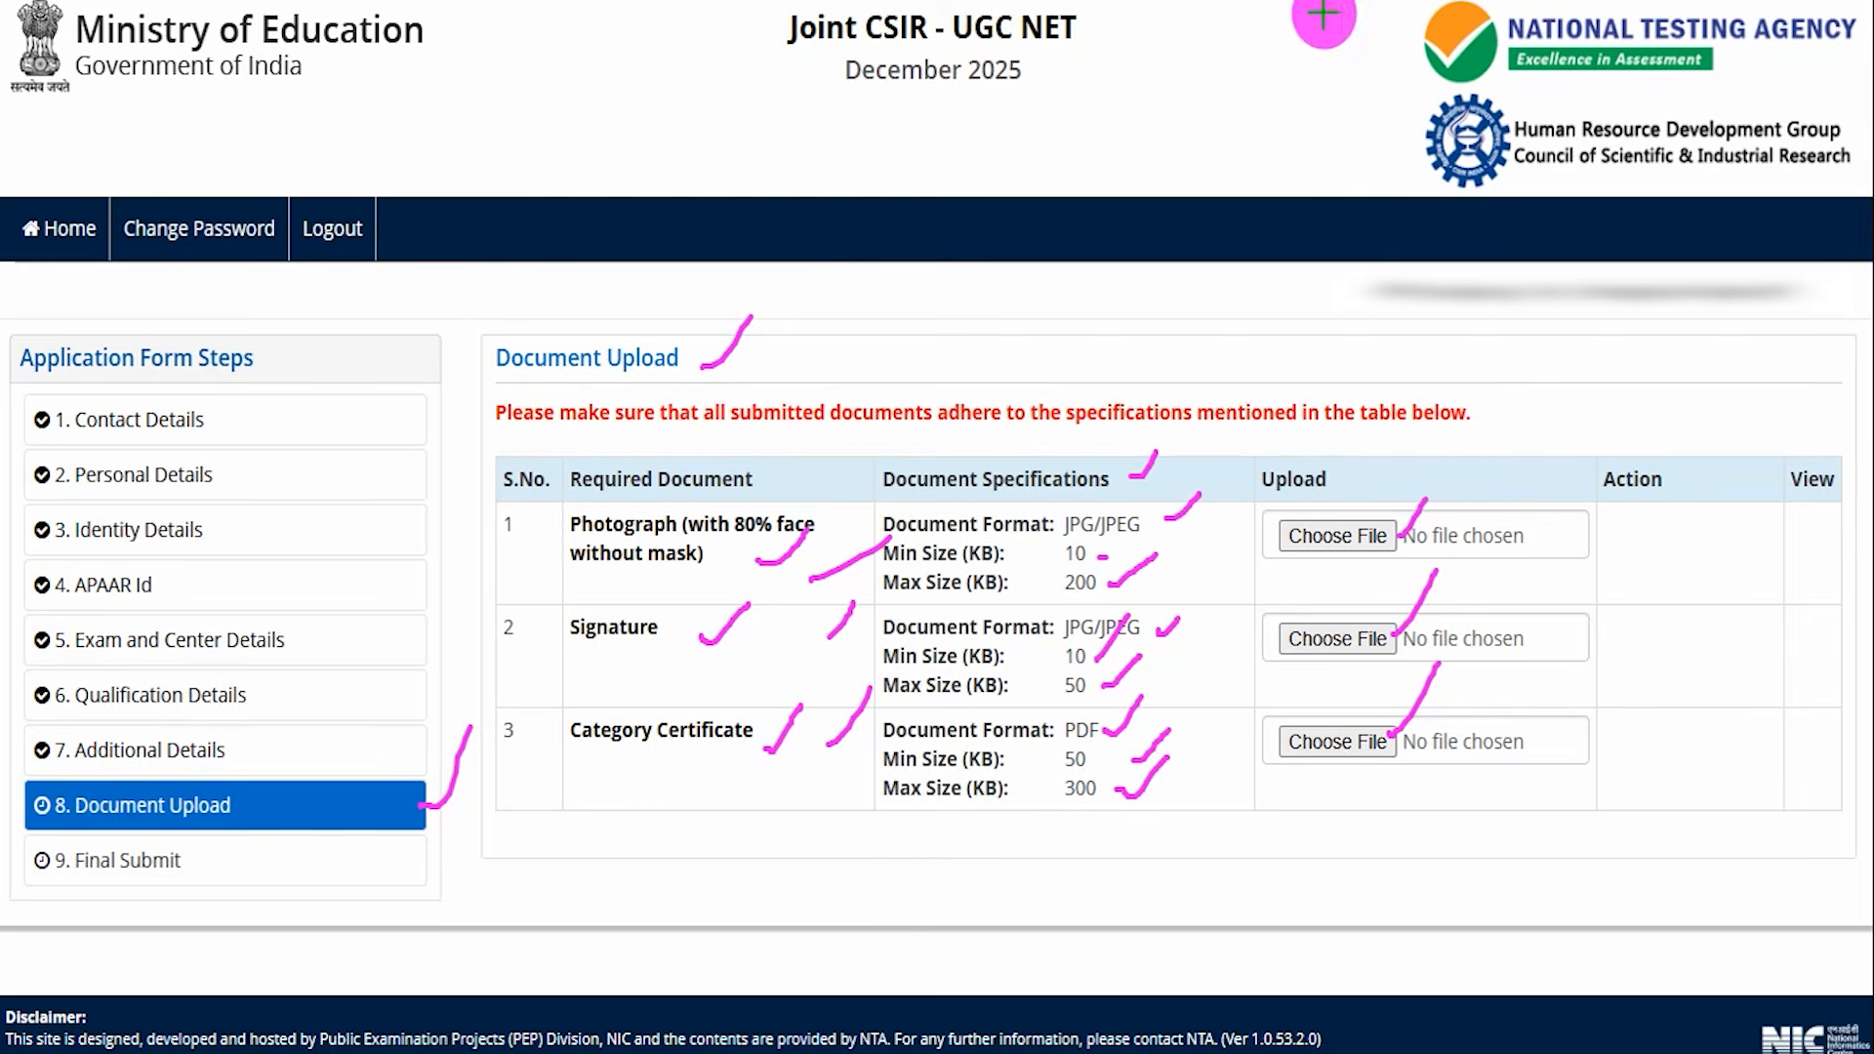
key(Escape)
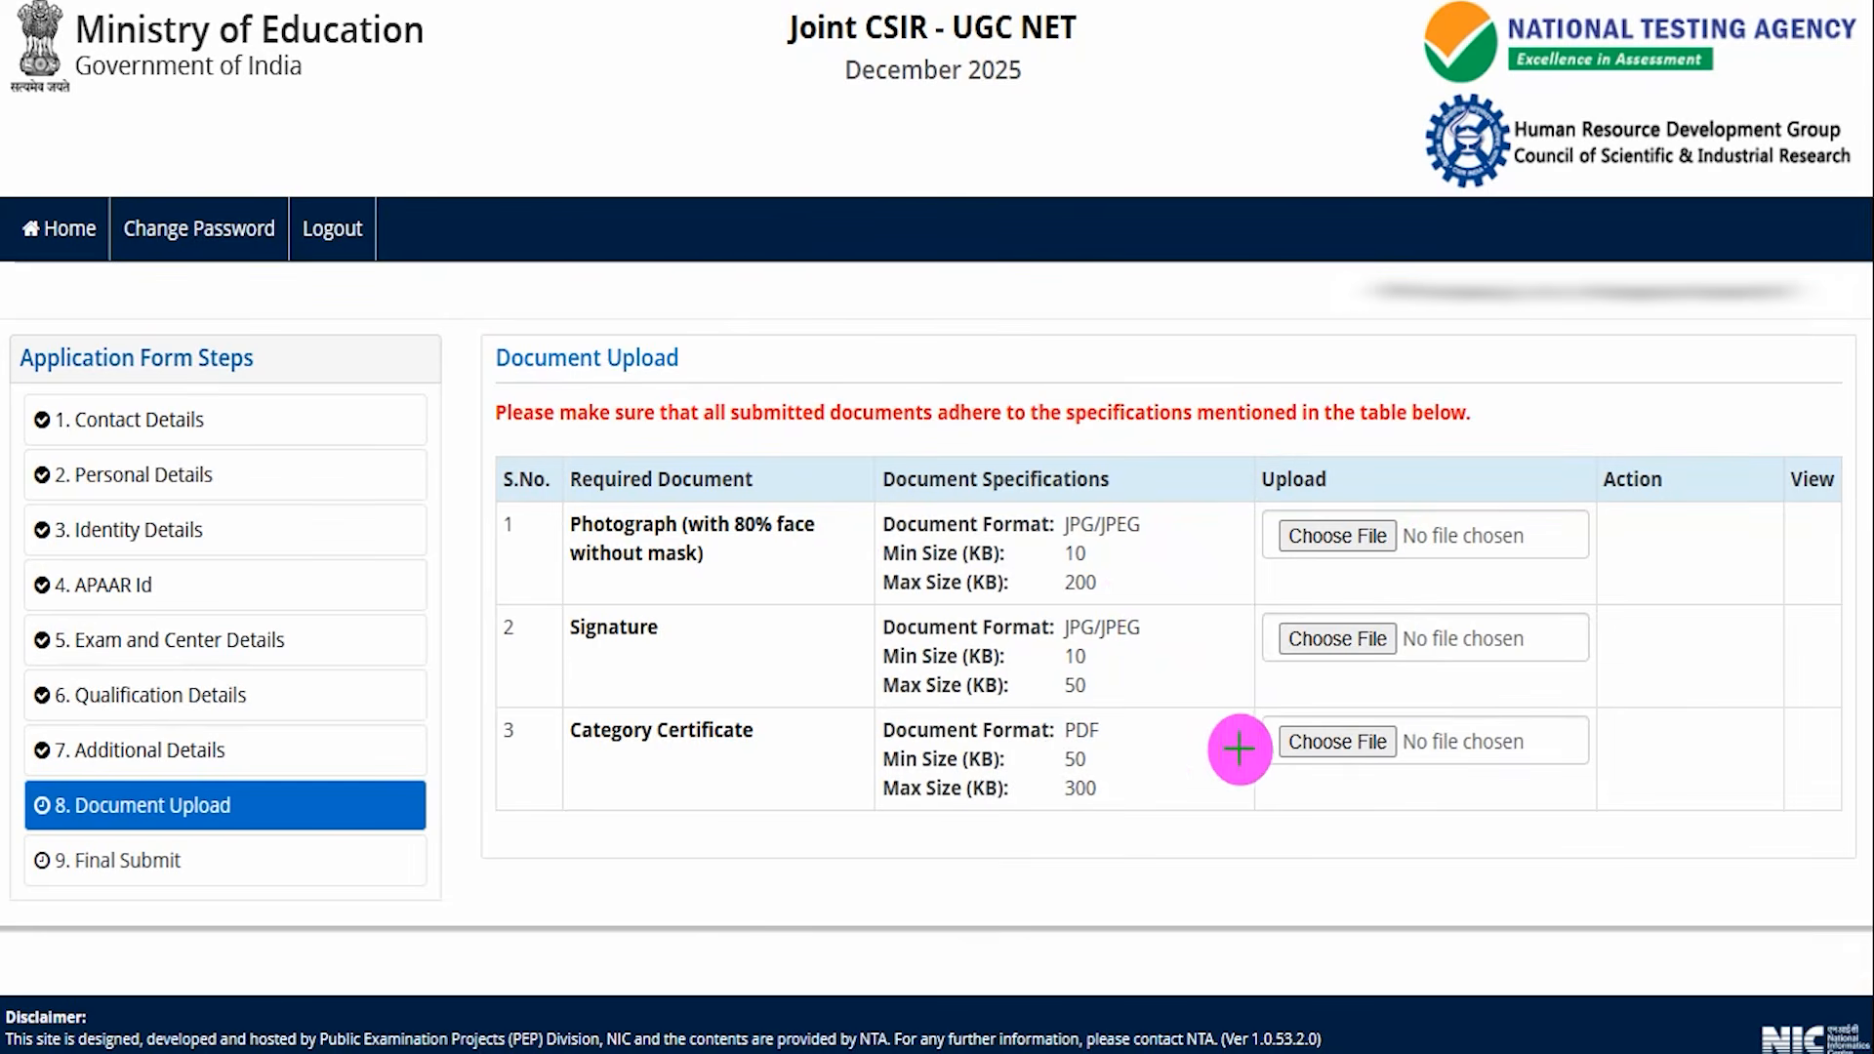
drag(1160, 559, 1202, 527)
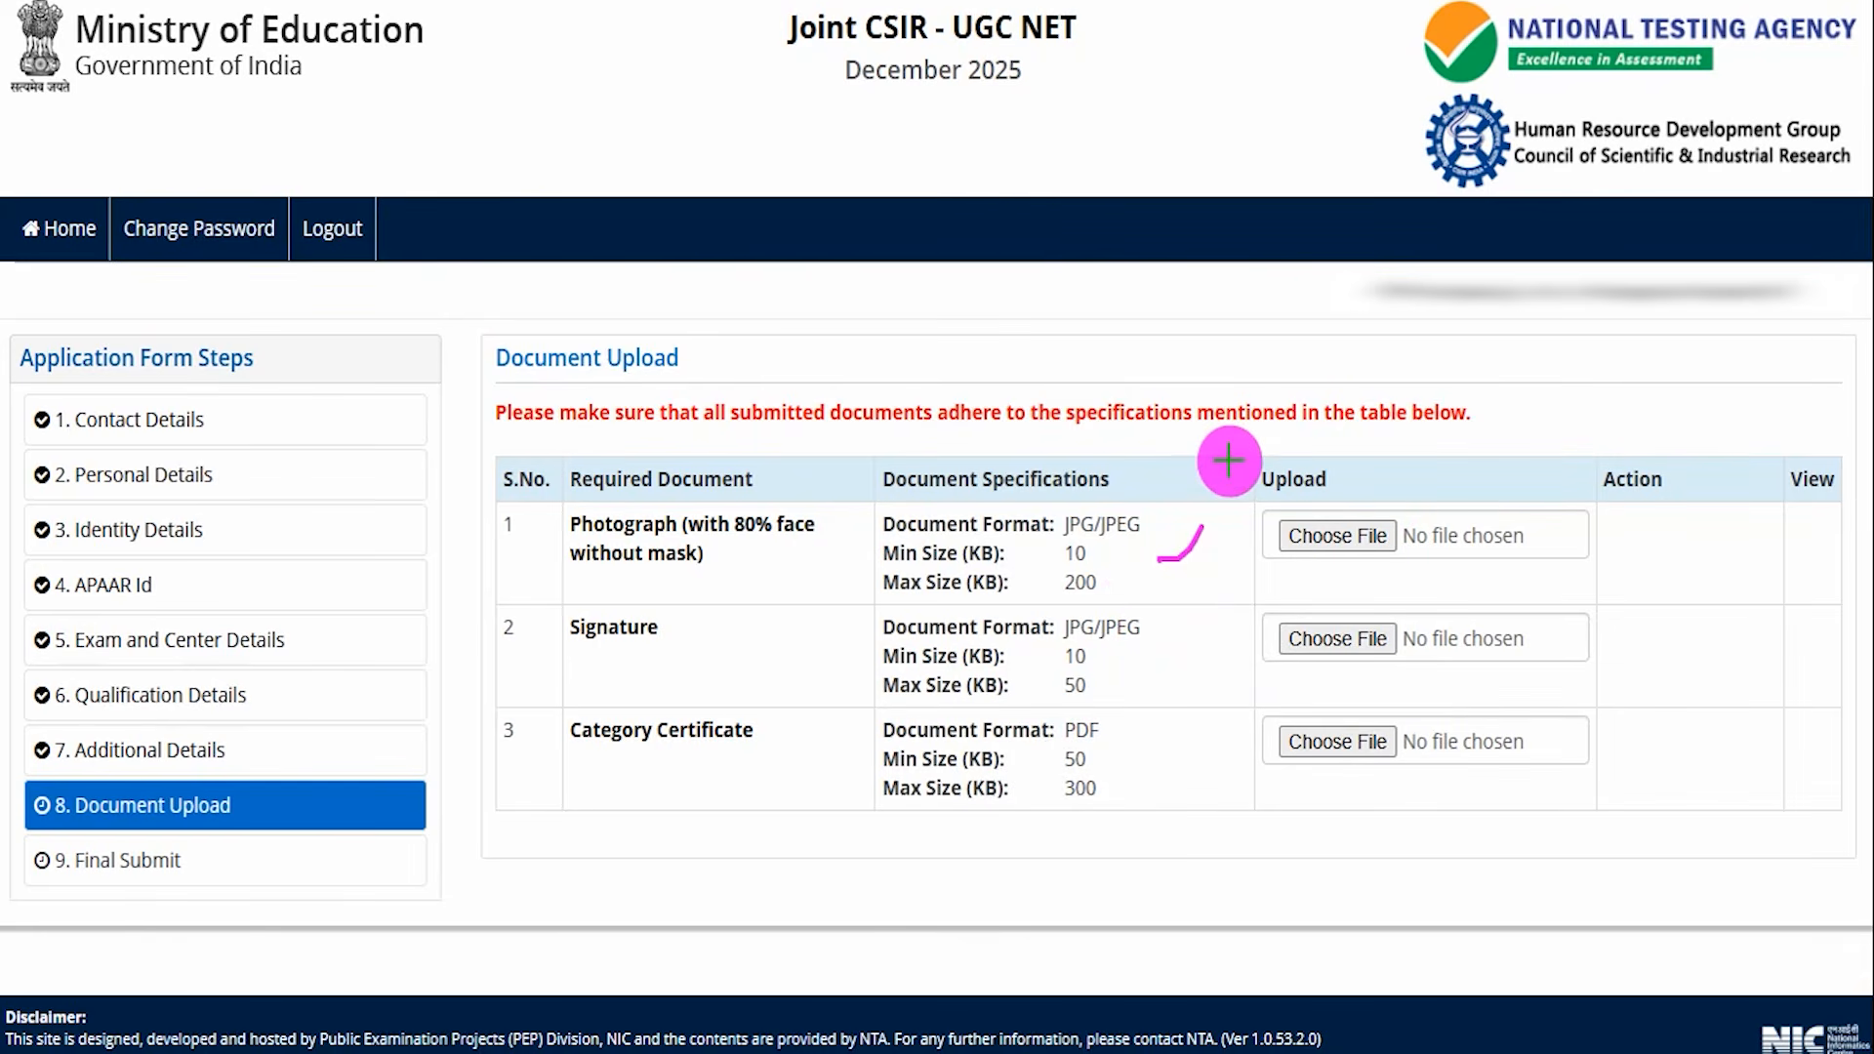
drag(1132, 670, 1184, 620)
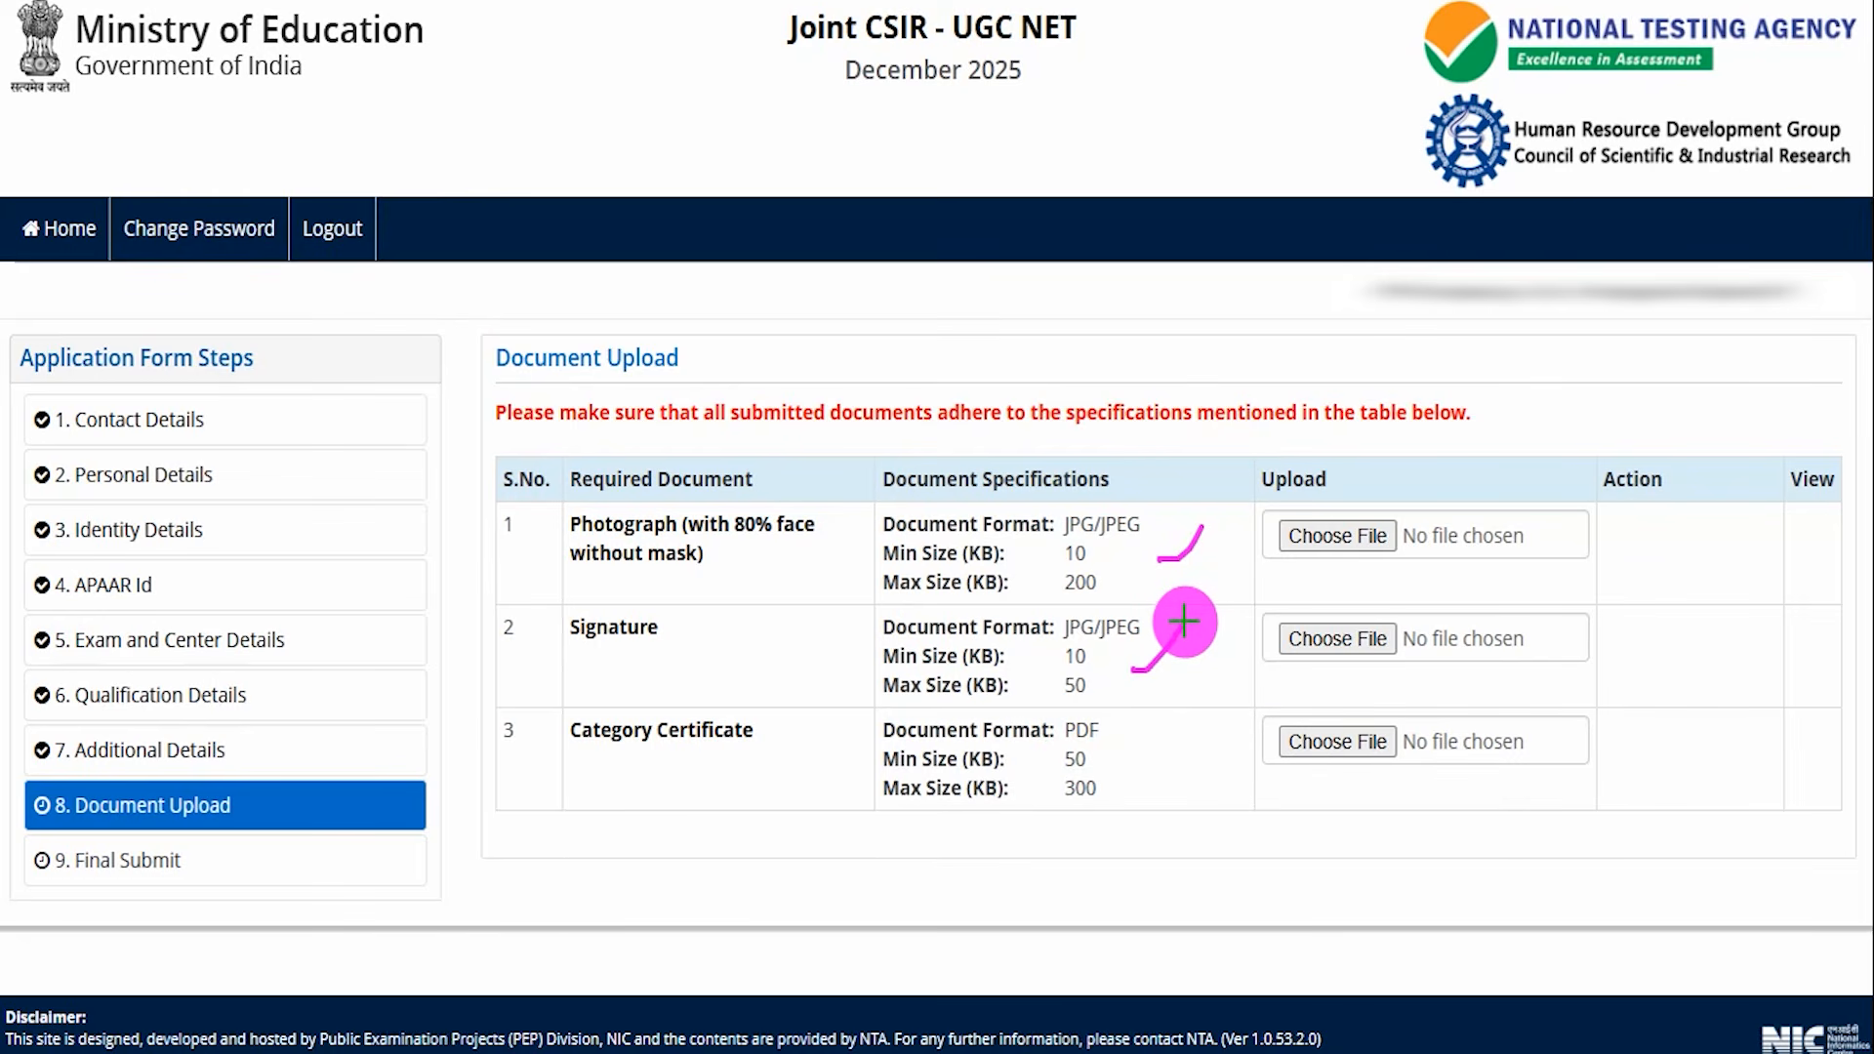
drag(1168, 757, 1212, 686)
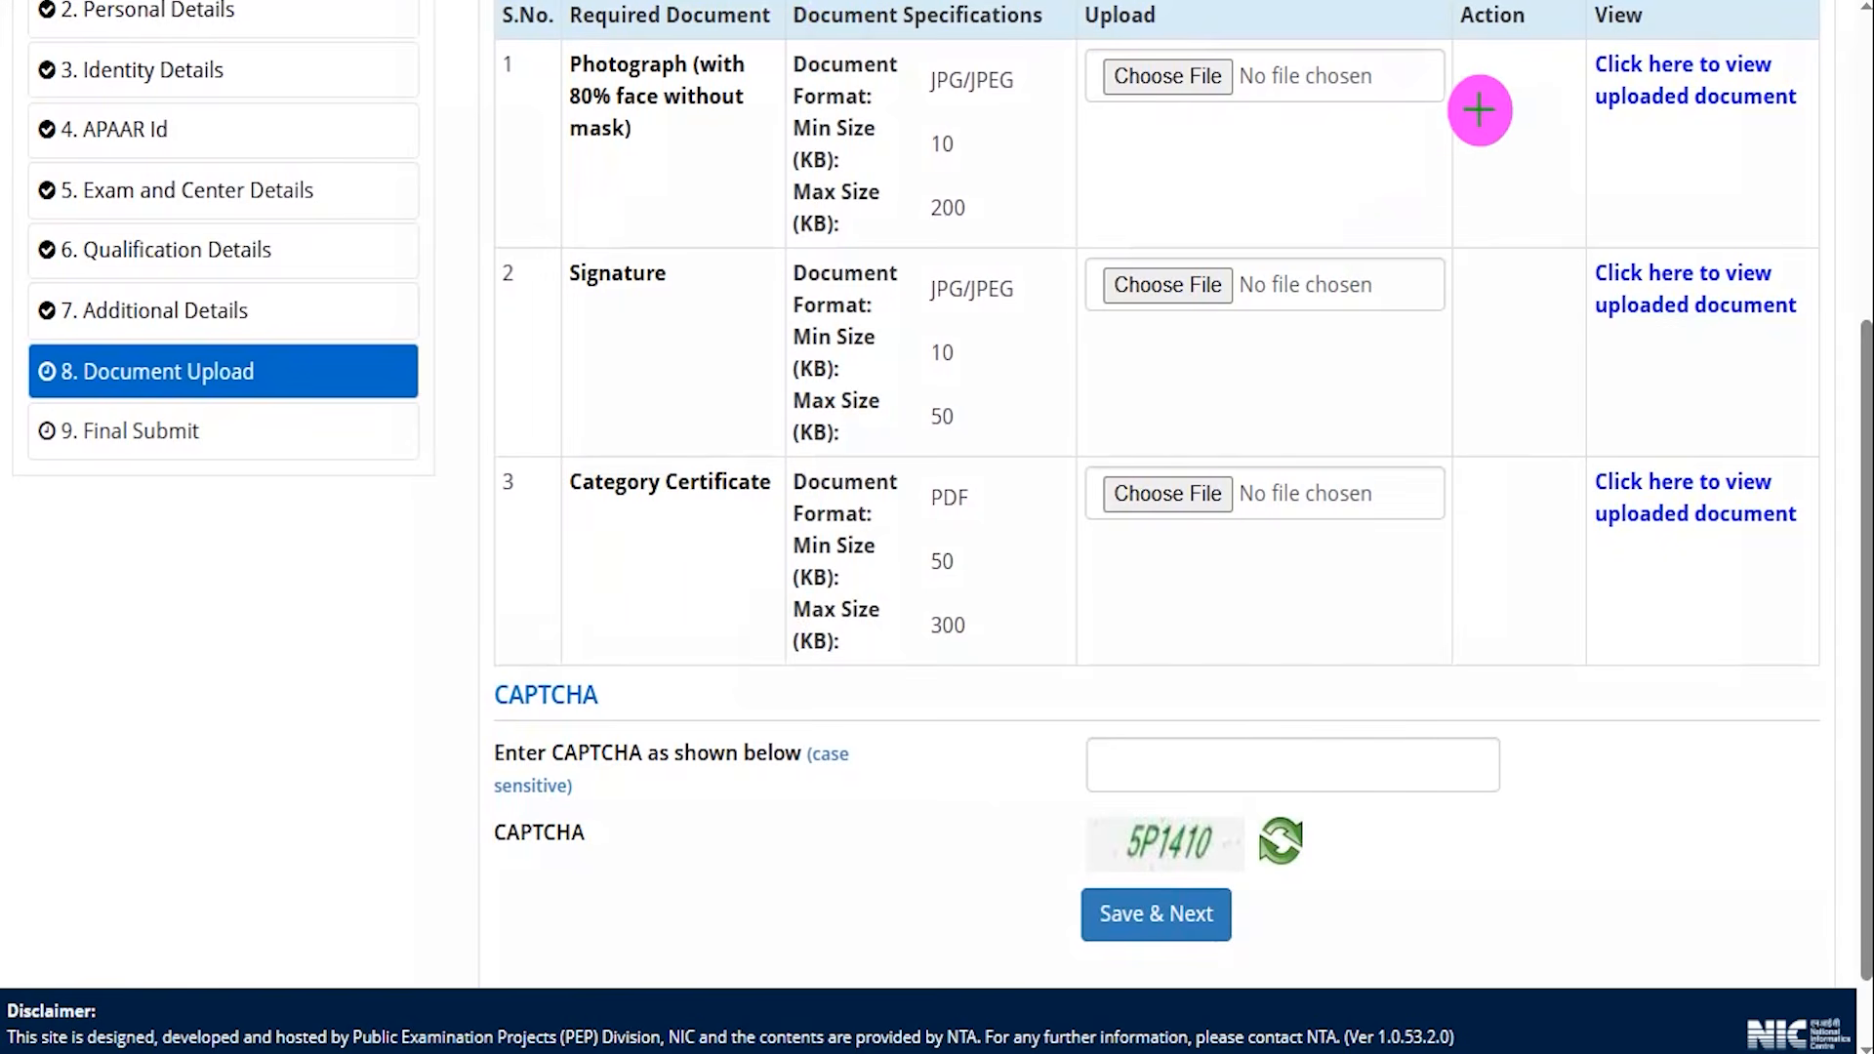
drag(1476, 108, 1514, 71)
drag(1537, 283, 1506, 349)
drag(1493, 470, 1524, 479)
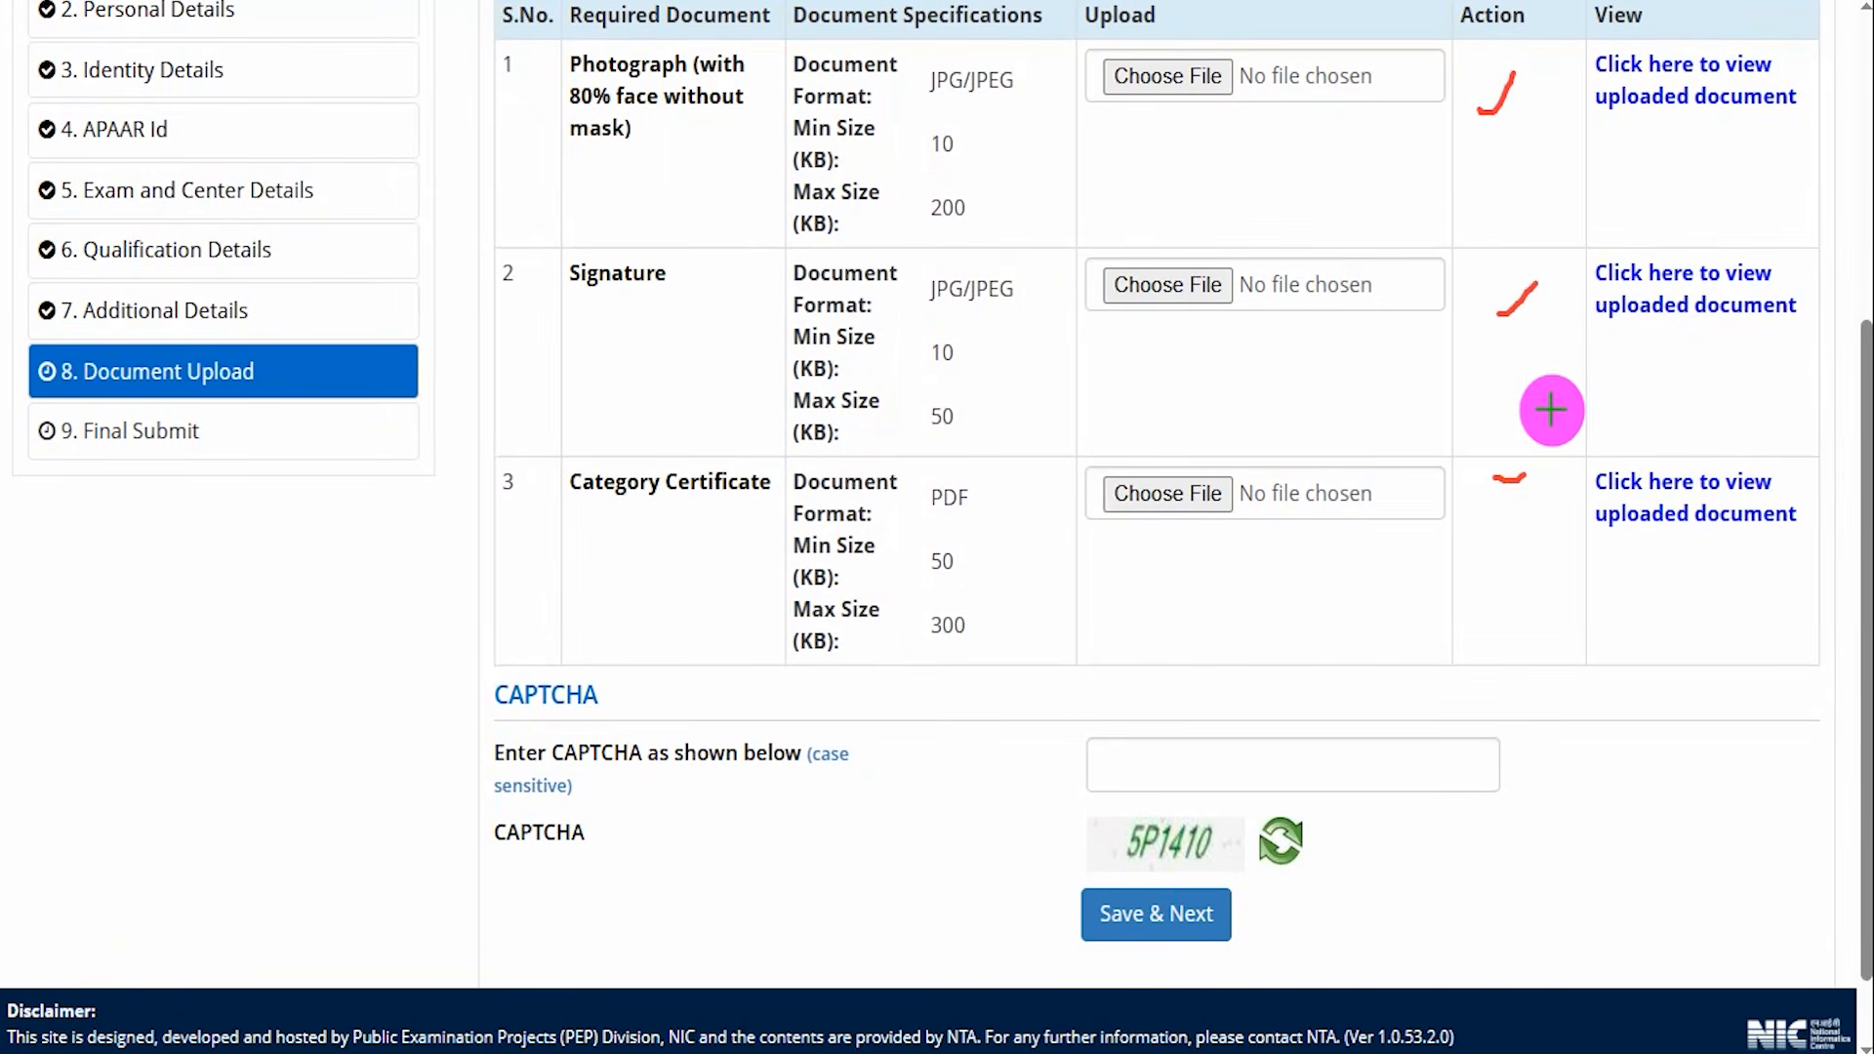
drag(1704, 132, 1747, 113)
drag(1749, 338, 1794, 310)
drag(1766, 482, 1810, 444)
drag(1220, 847, 1391, 703)
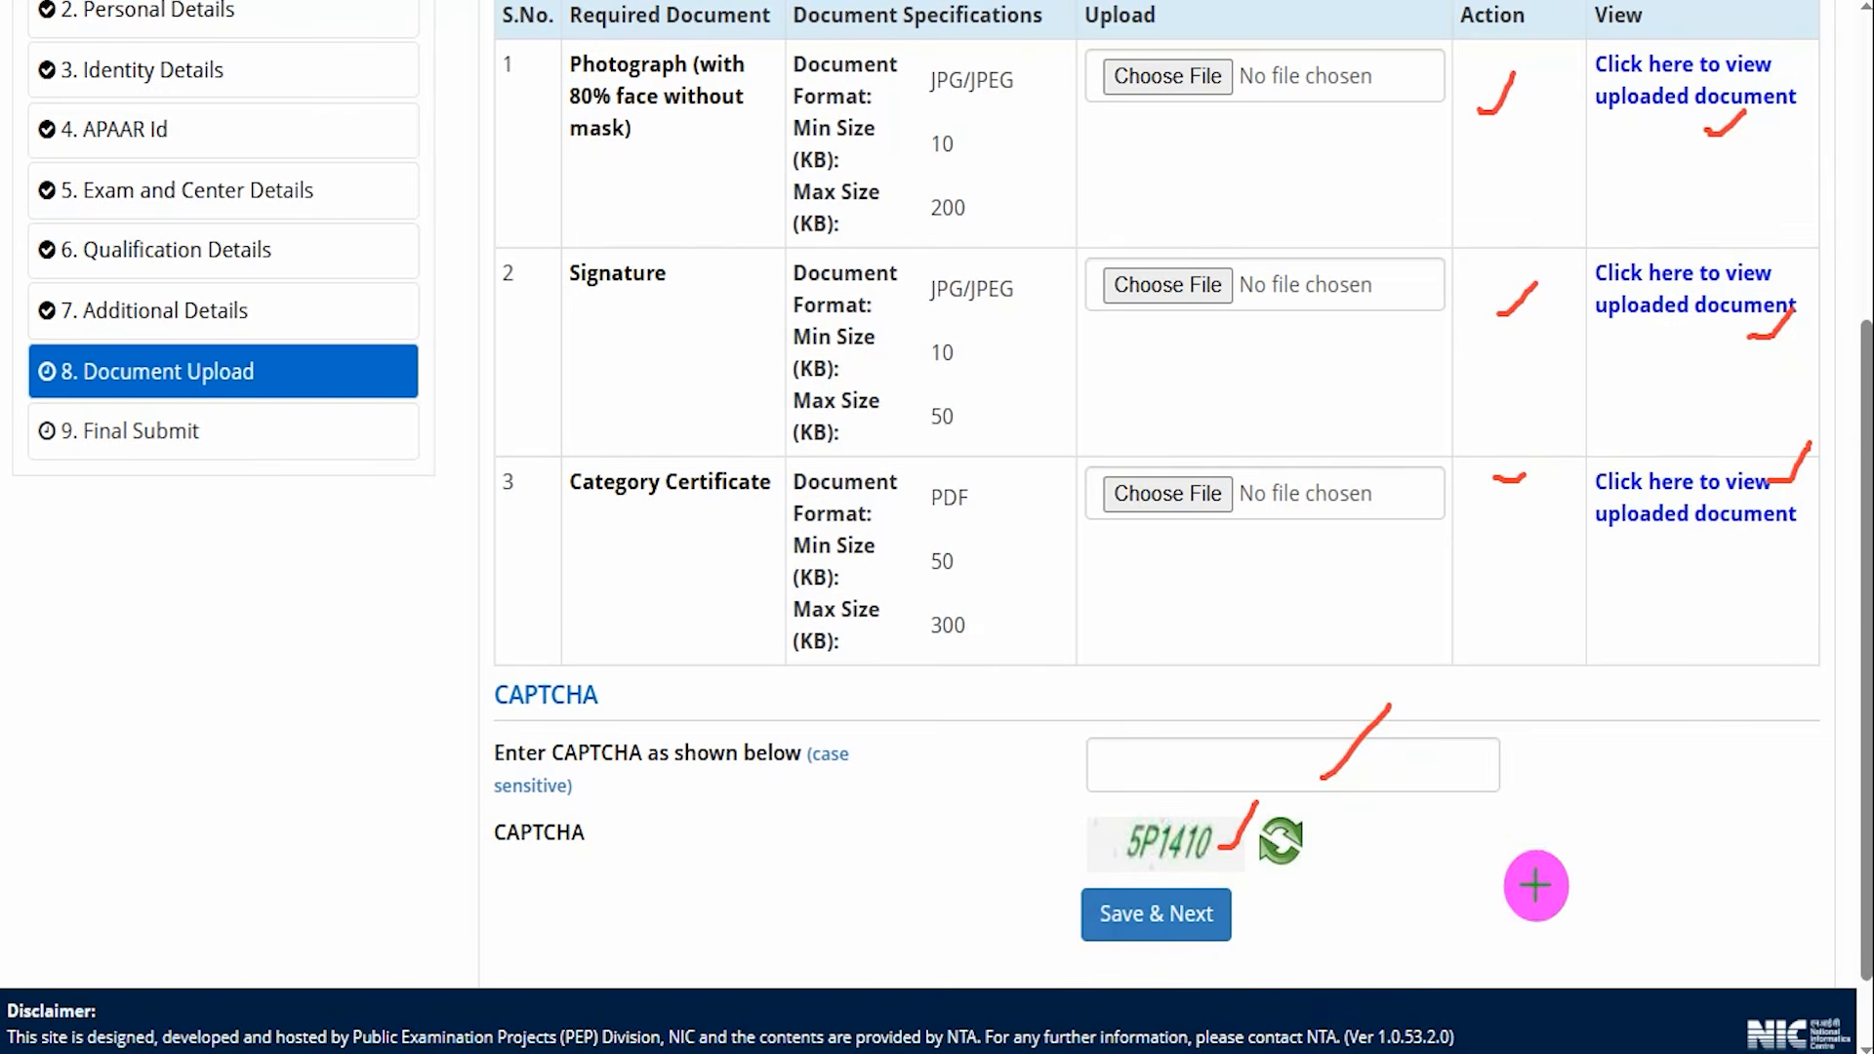
Submit the application finally after checking the particulars checklist and agreeing to the declaration.
drag(1603, 909, 1266, 920)
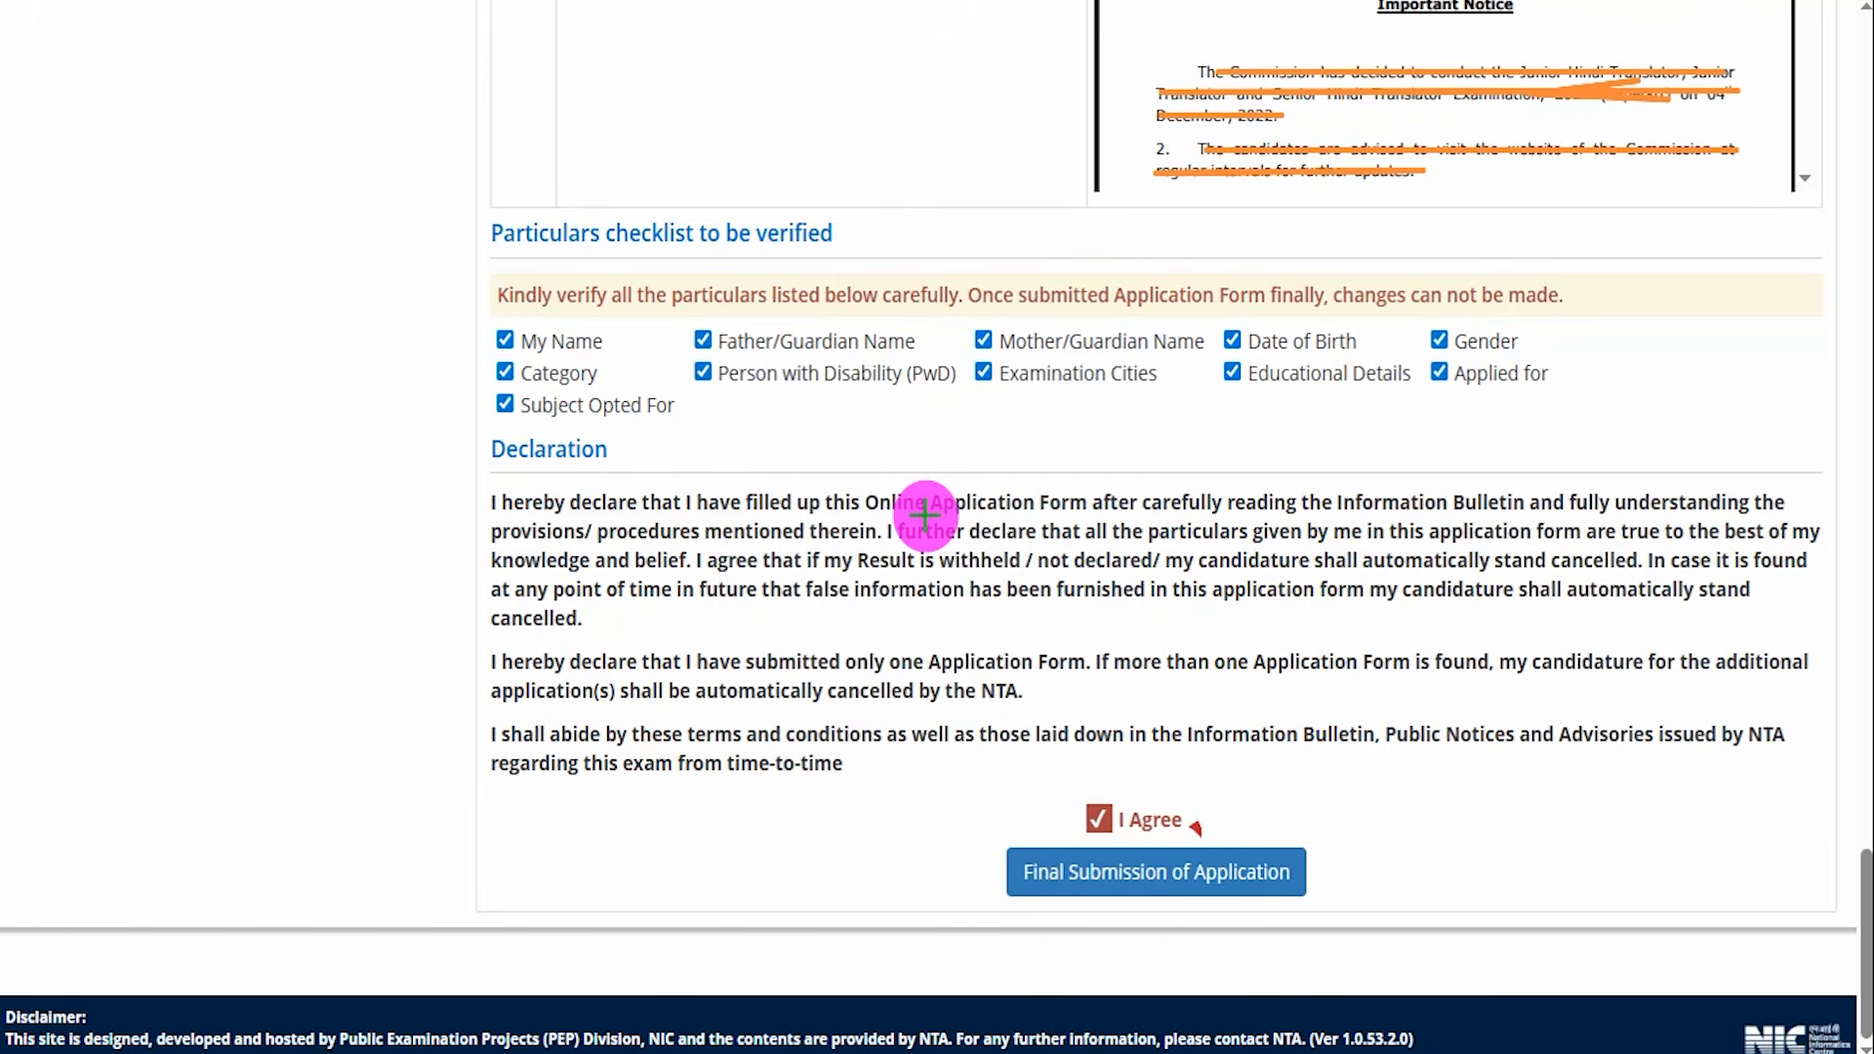
drag(737, 156, 817, 67)
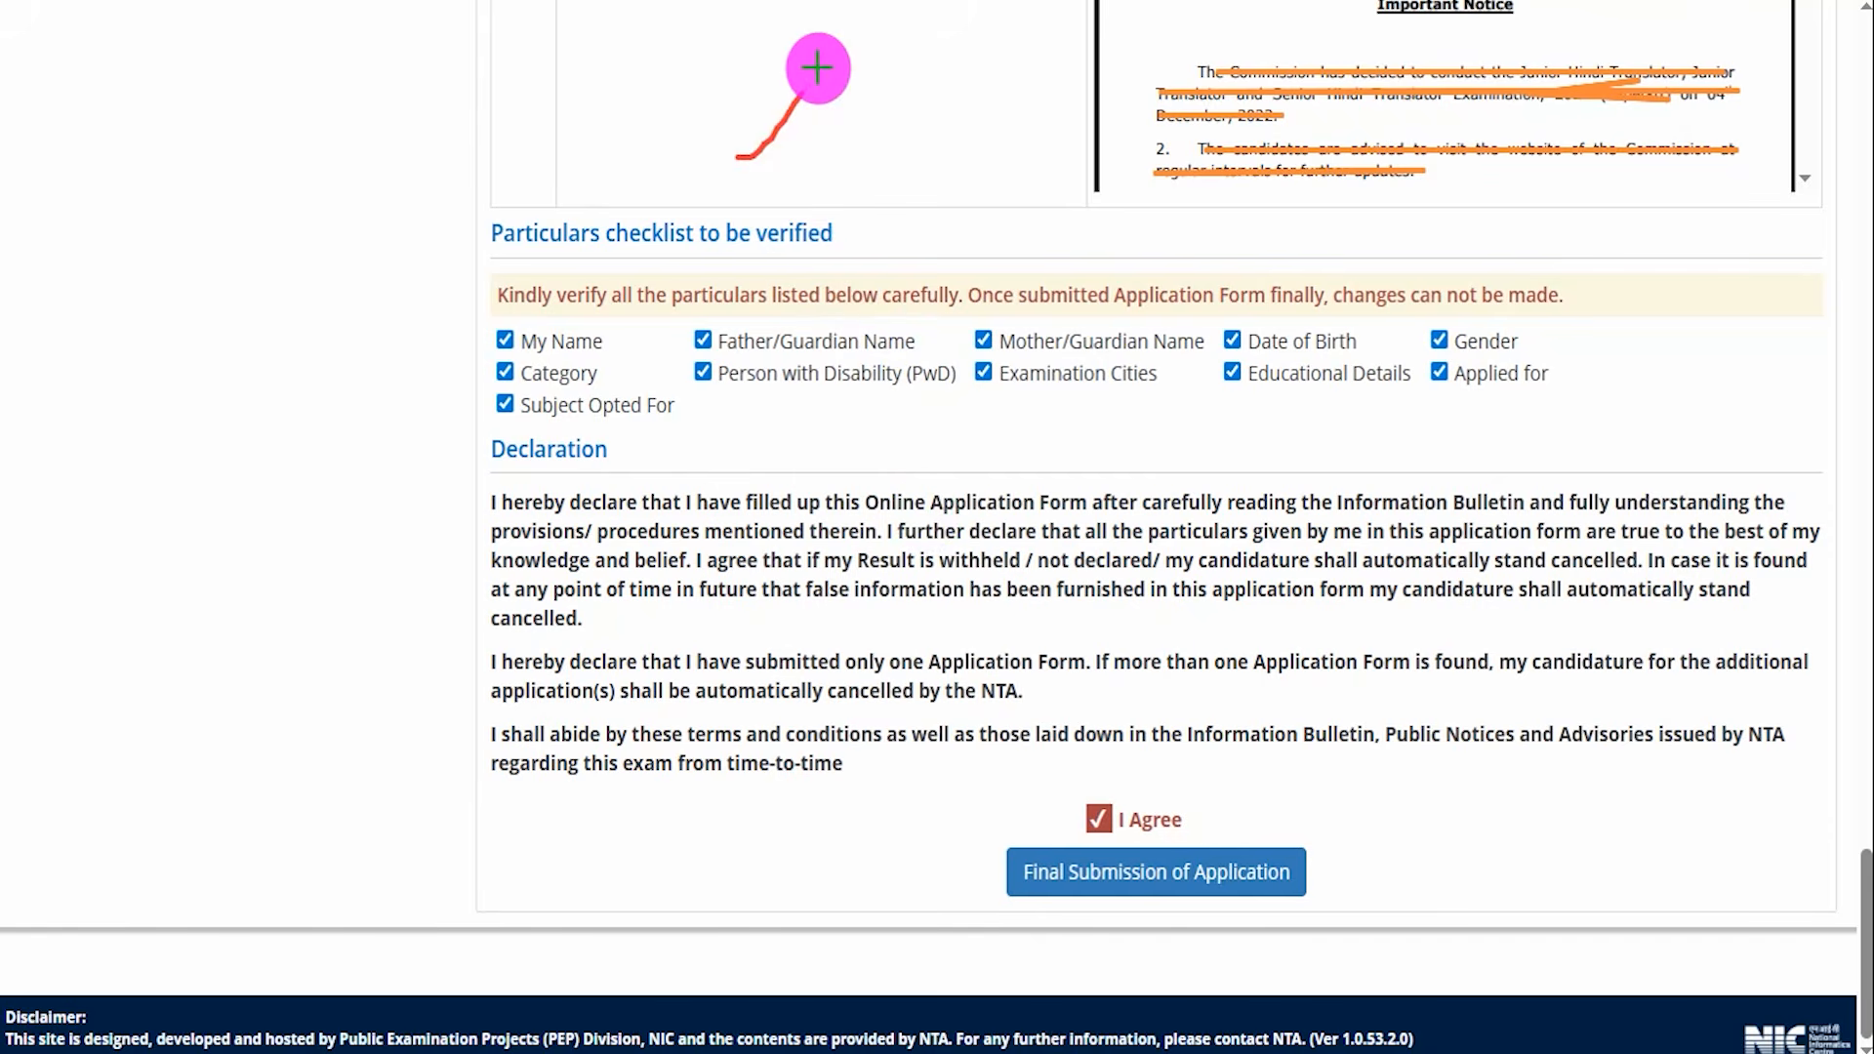
drag(875, 137, 973, 44)
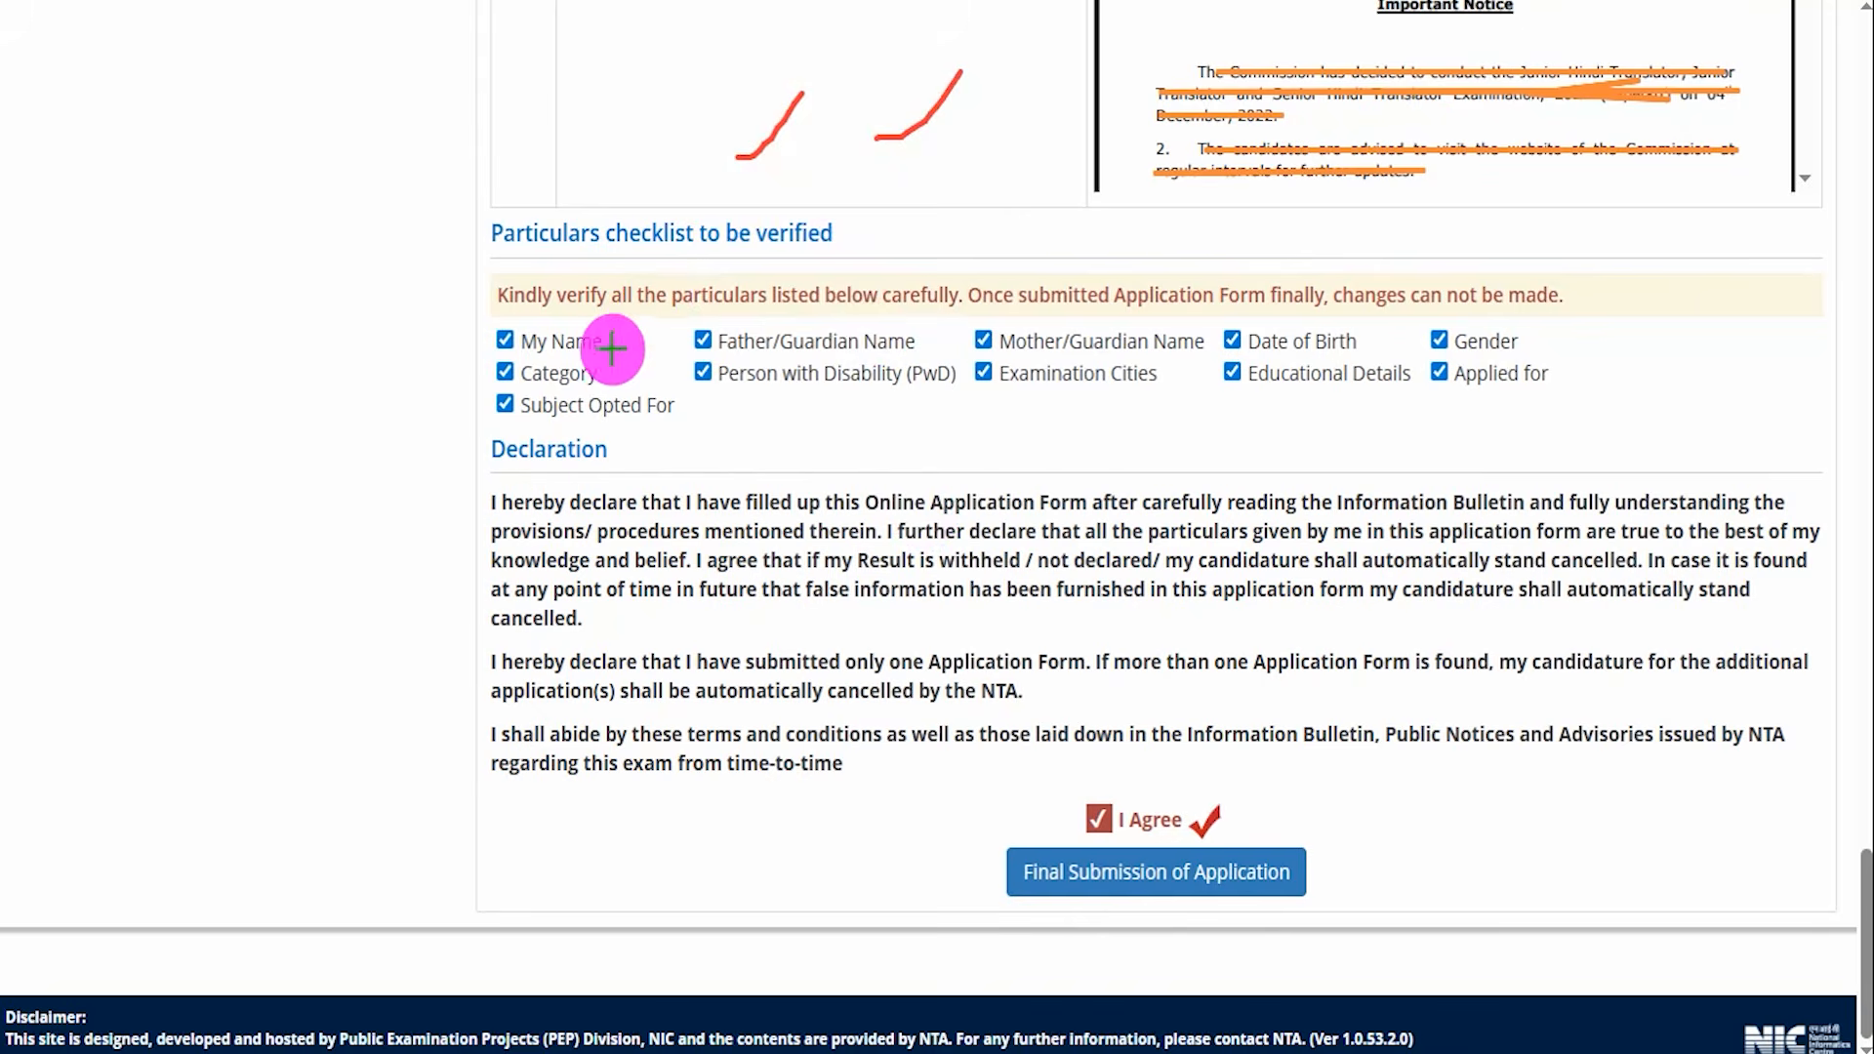
drag(515, 338, 554, 276)
drag(720, 334, 776, 297)
drag(970, 319, 1010, 301)
drag(1226, 318, 1264, 296)
drag(1431, 320, 1461, 299)
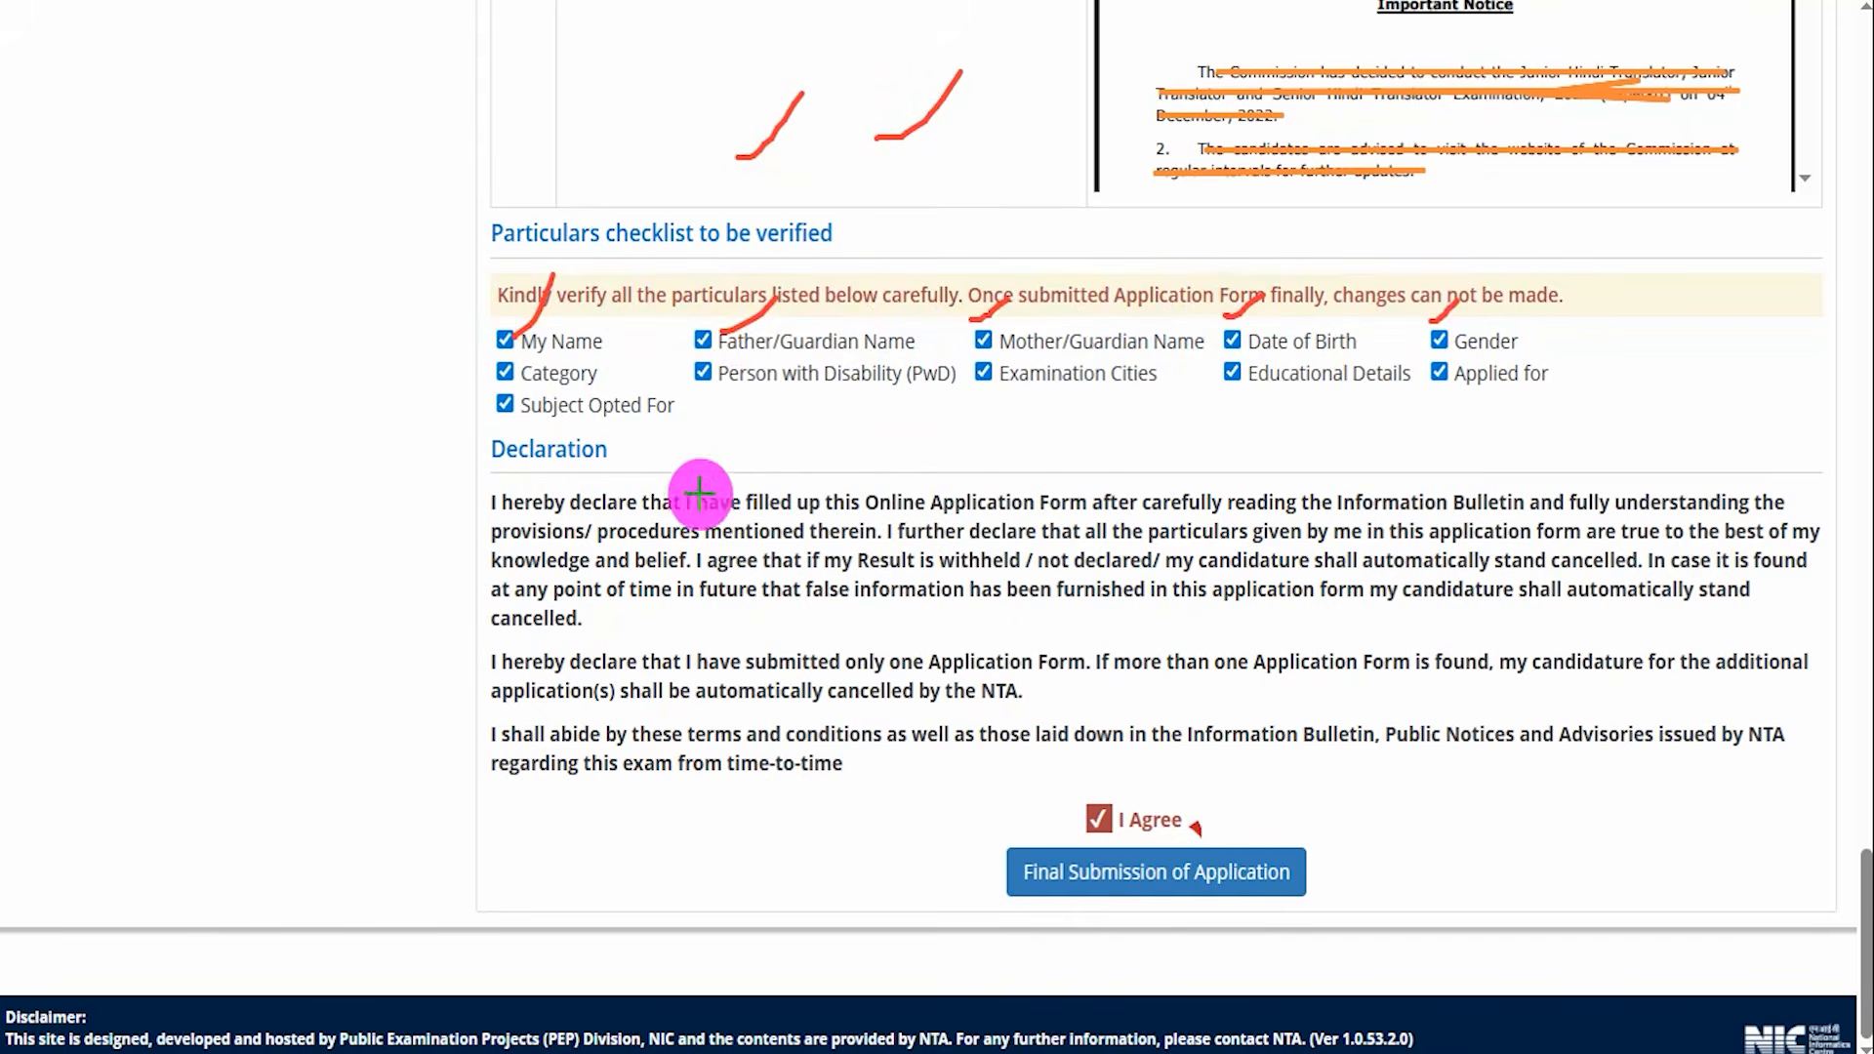
drag(607, 476, 666, 422)
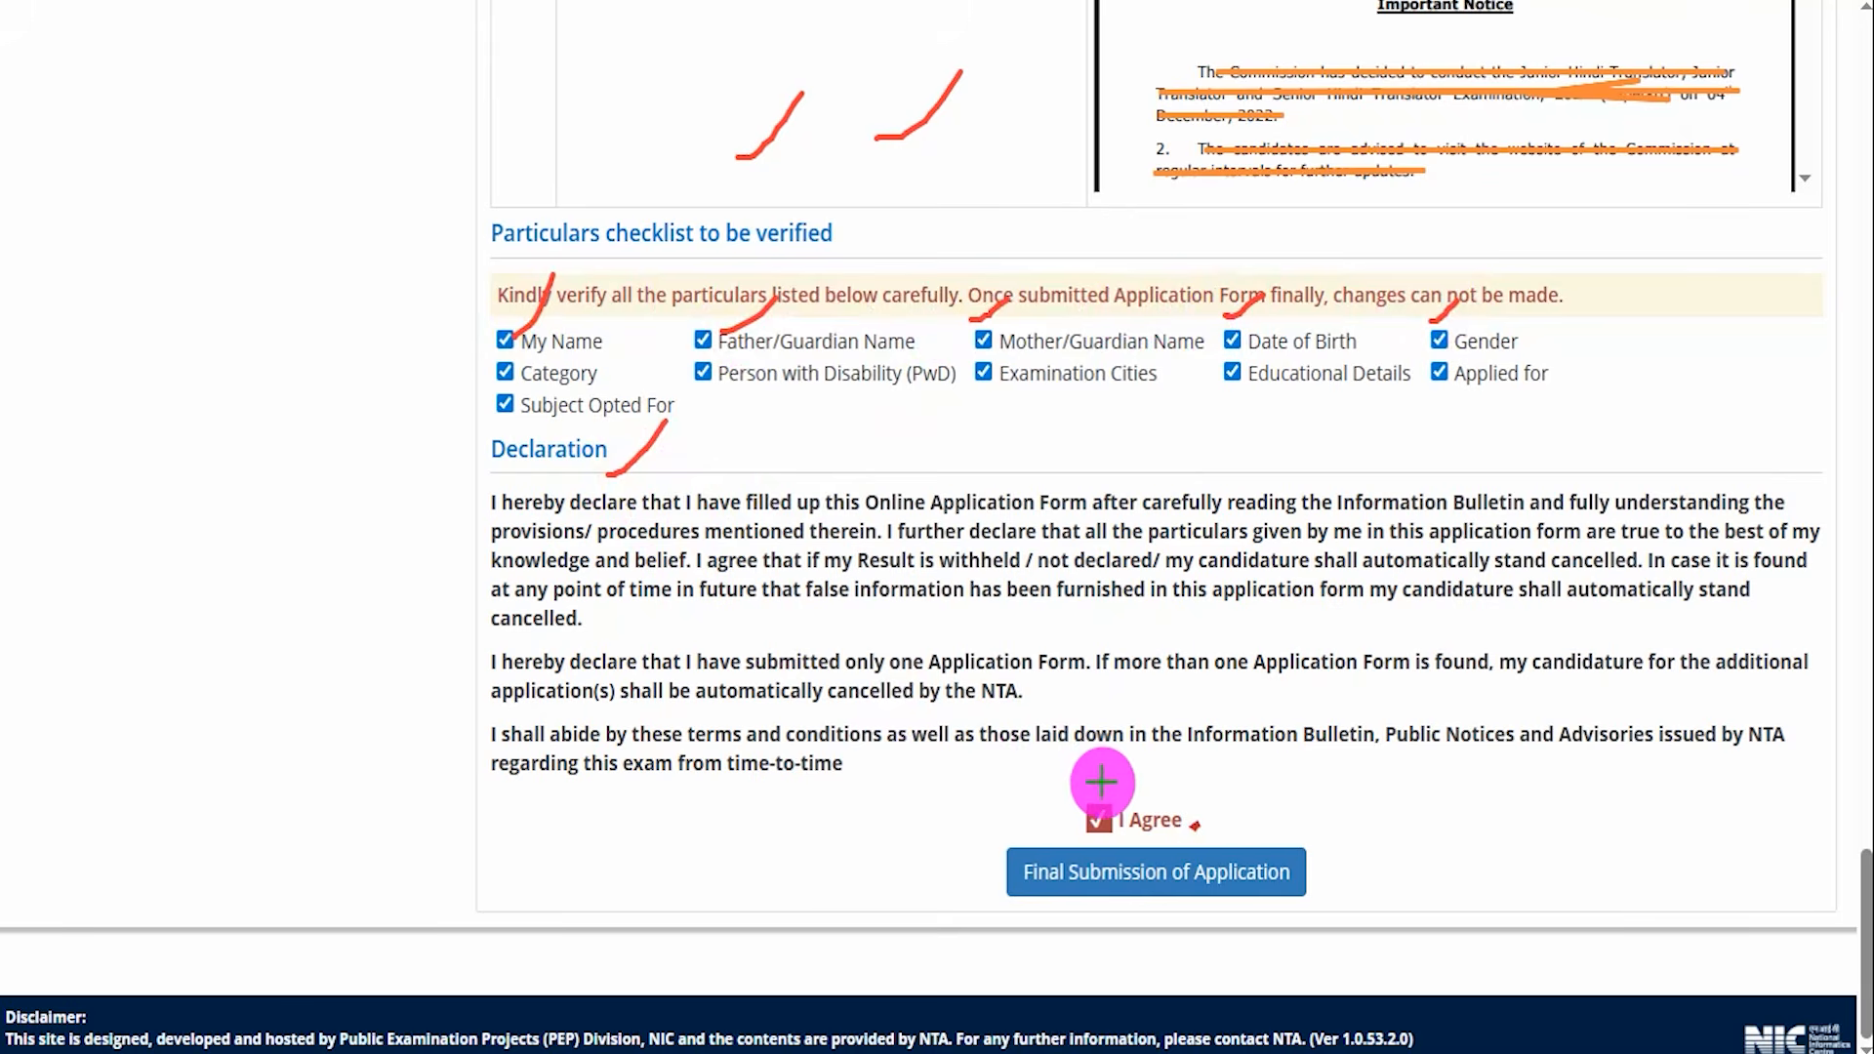
drag(1099, 788, 1162, 722)
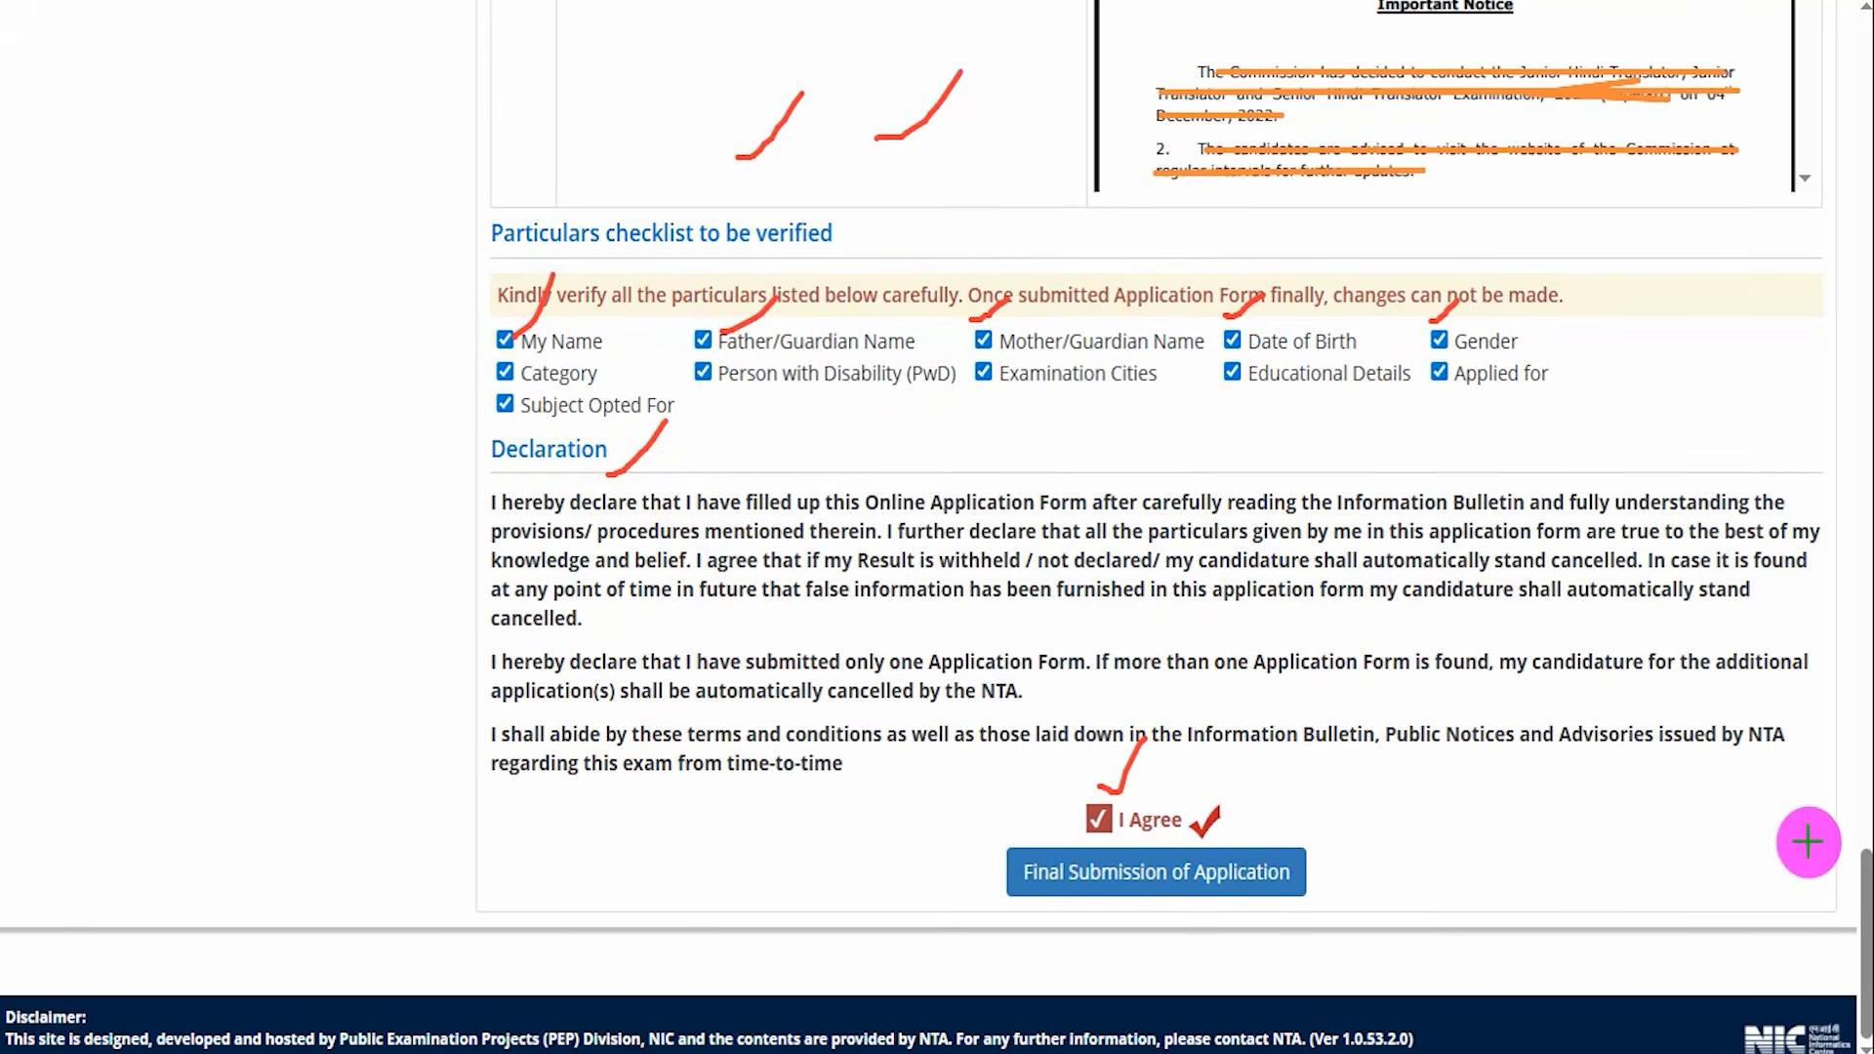
mouse_move(1807, 837)
mouse_down()
mouse_move(1645, 872)
mouse_move(1338, 876)
mouse_up()
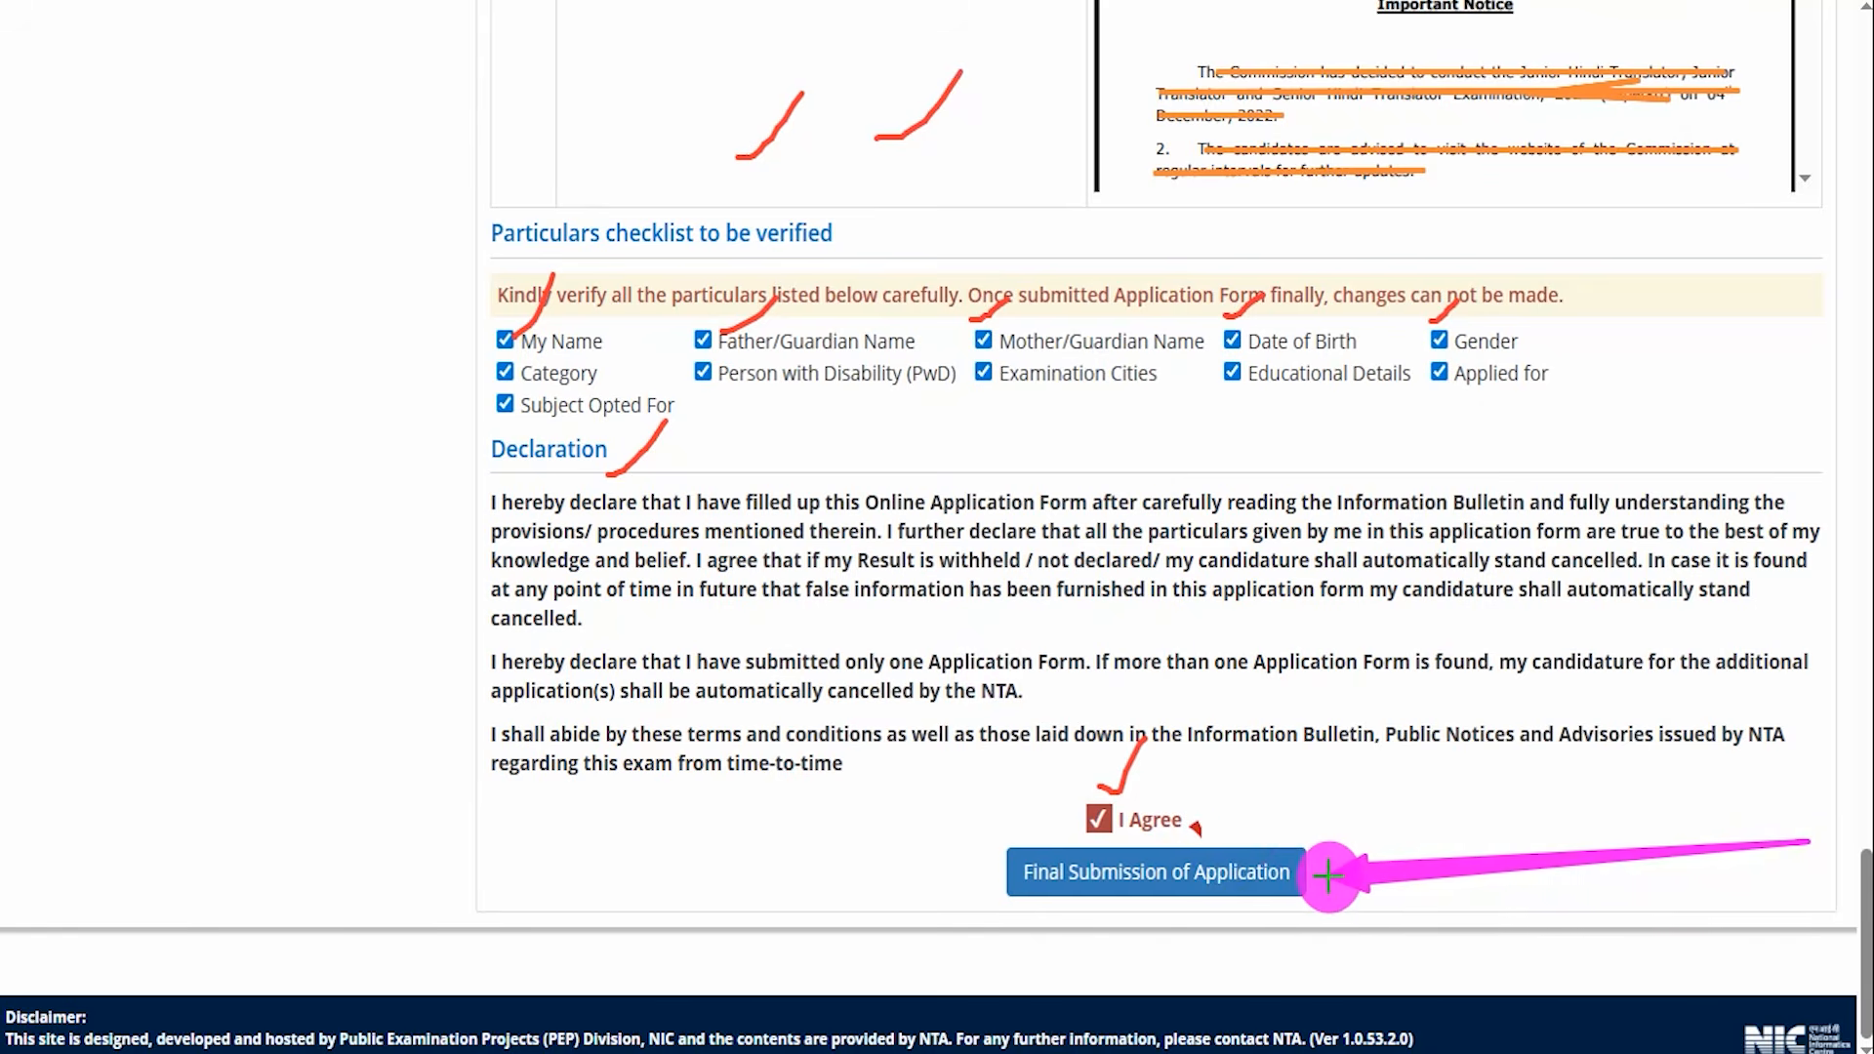
click(1298, 873)
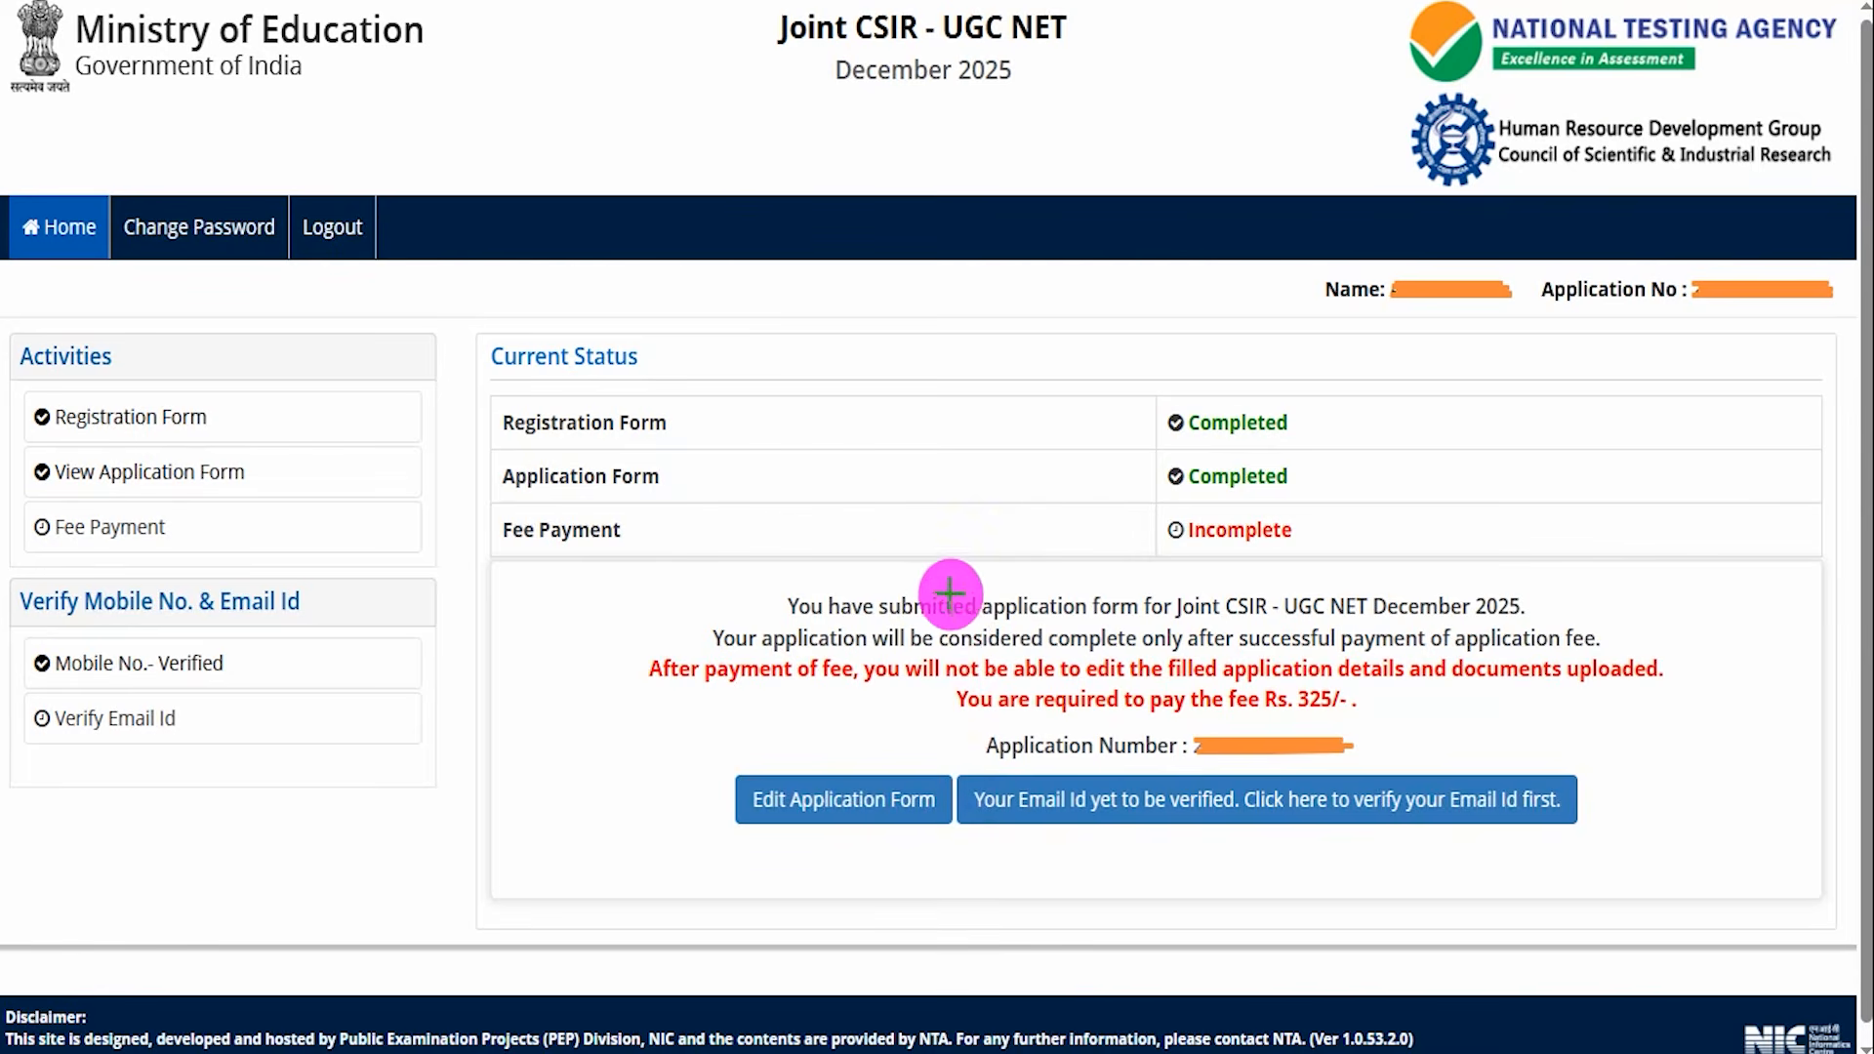
Open the verification of the registered email ID from the current status page.
drag(922, 584, 1010, 517)
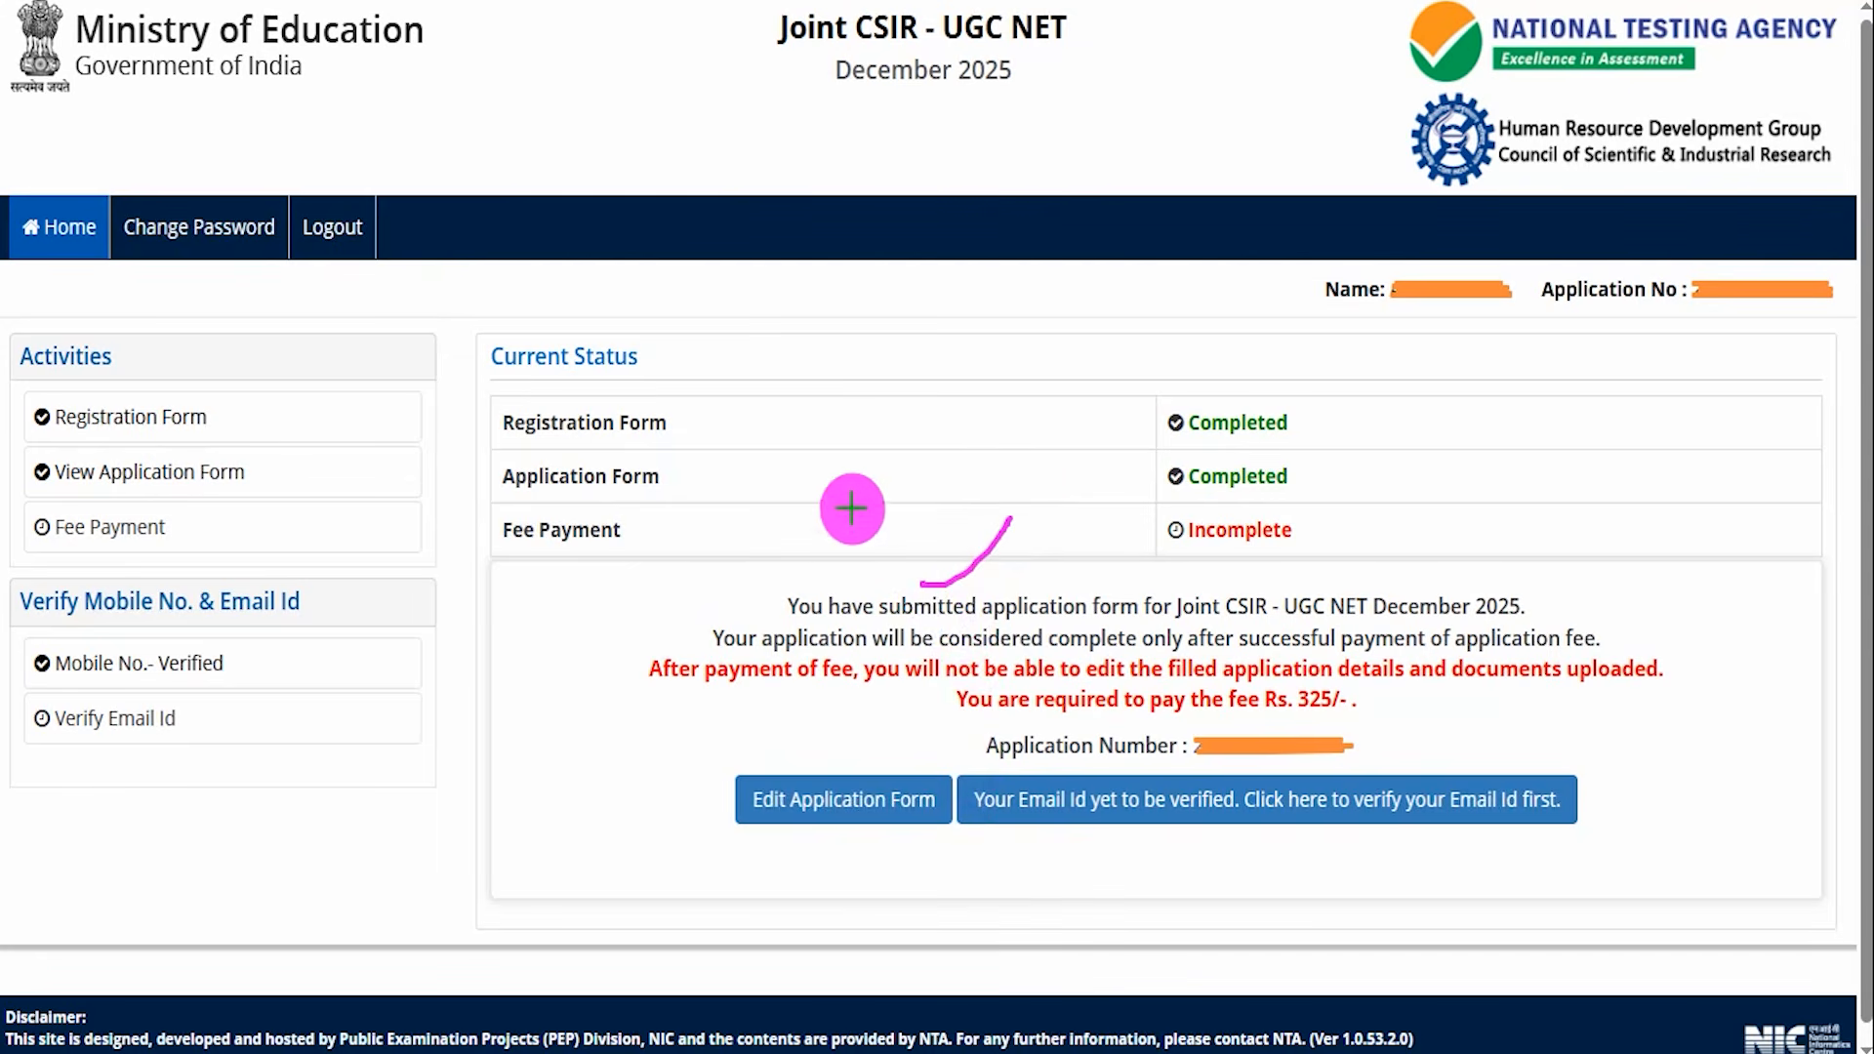
drag(653, 536, 745, 473)
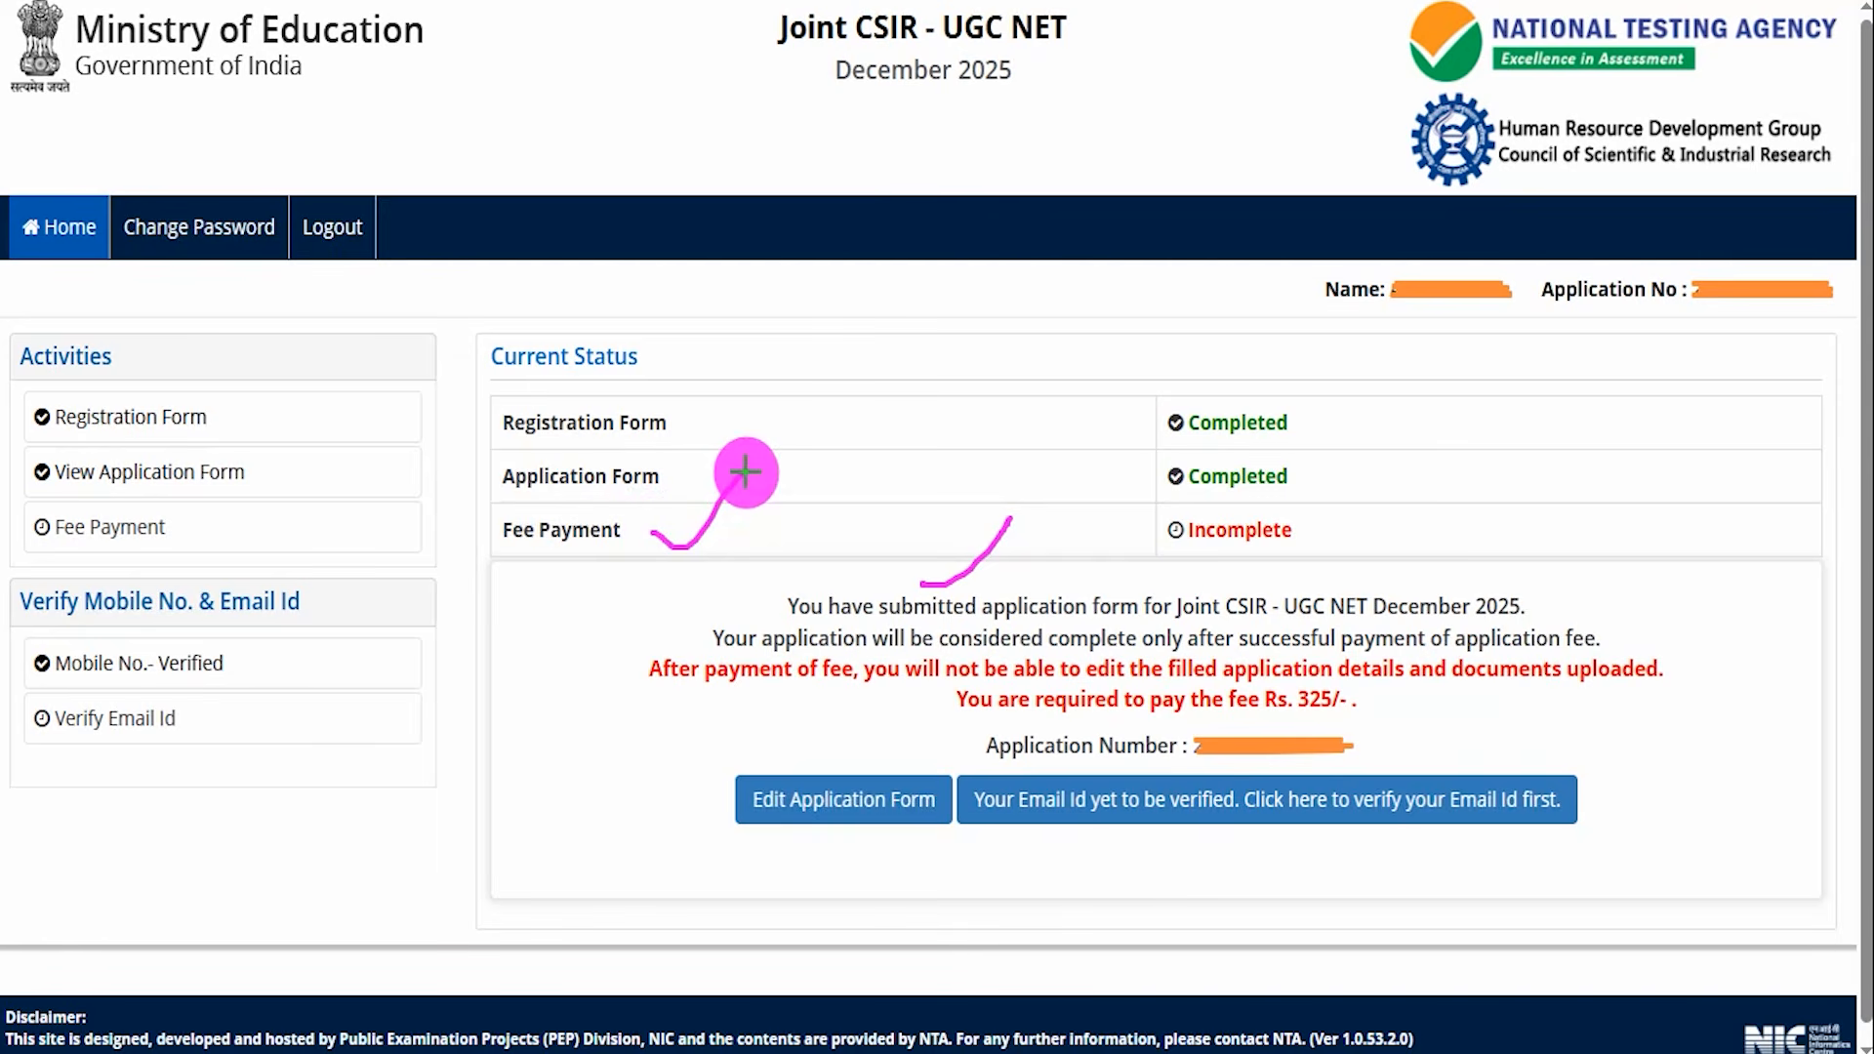
drag(1328, 534, 1405, 485)
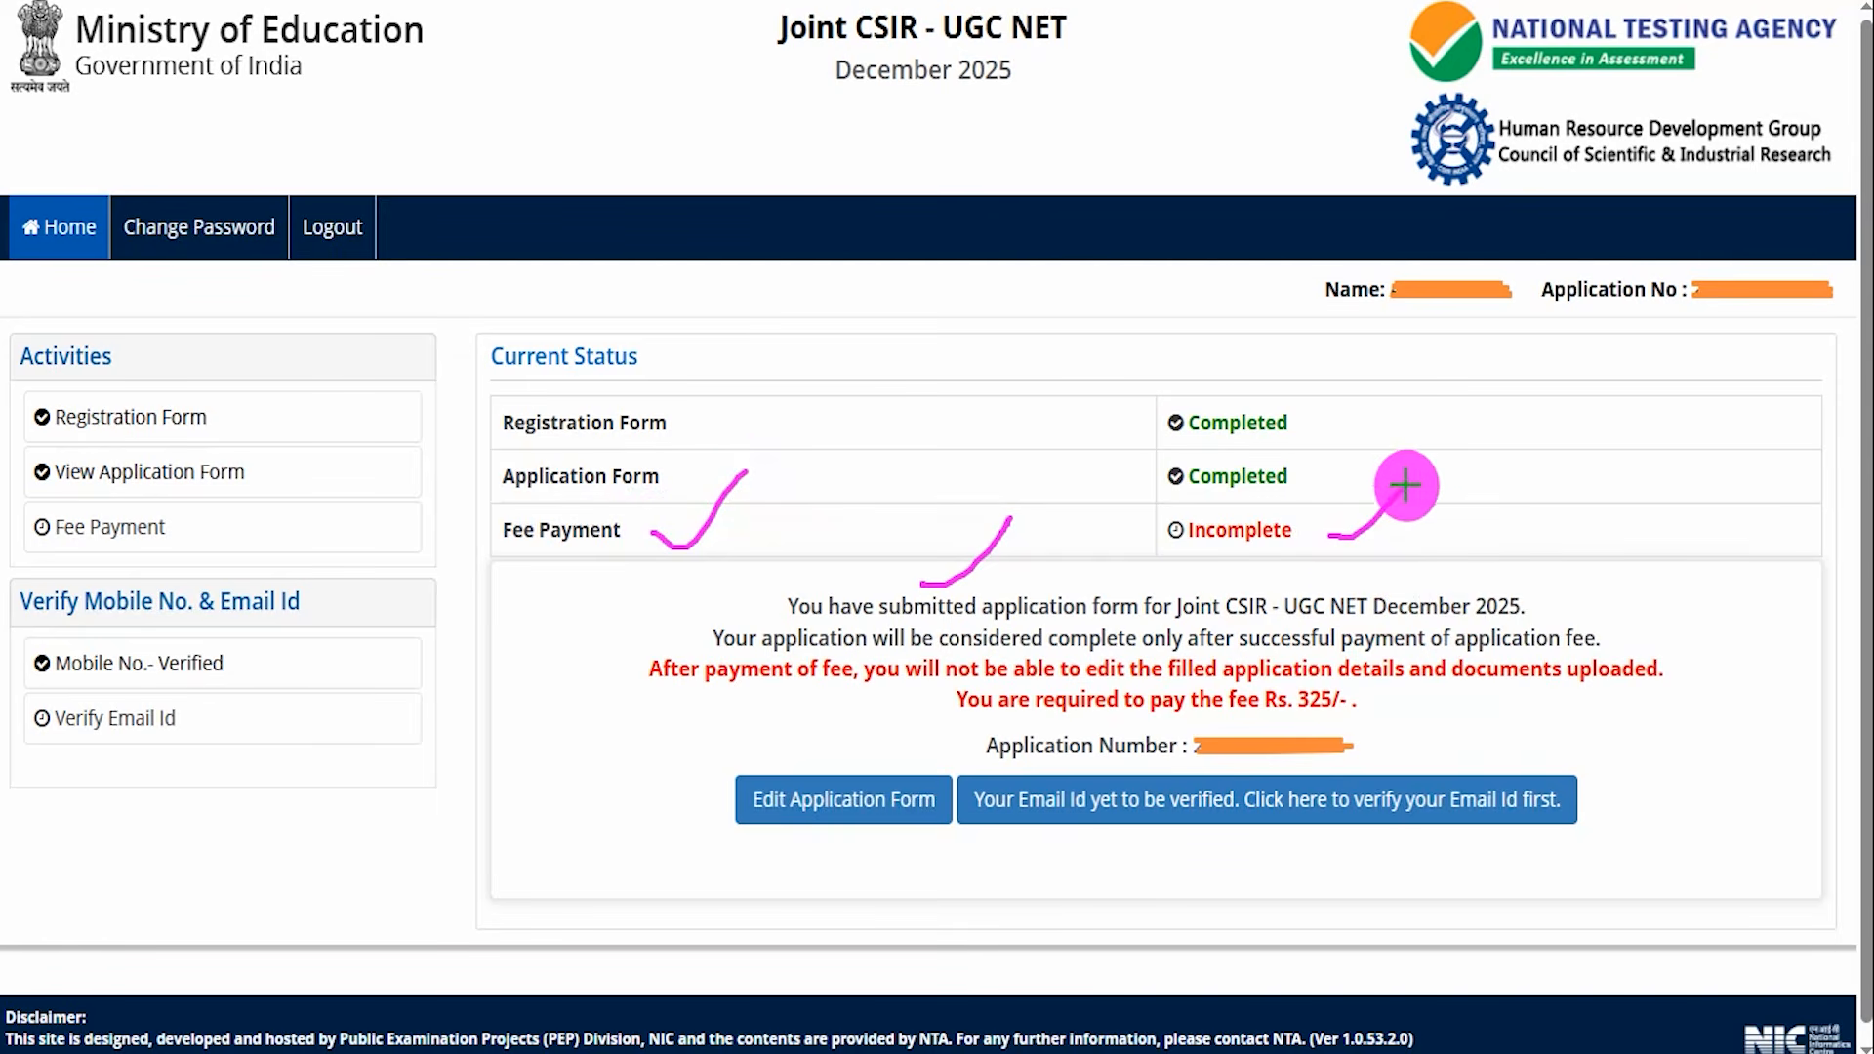
mouse_move(1359, 673)
mouse_down()
mouse_move(1230, 669)
mouse_move(1258, 711)
mouse_move(1345, 721)
mouse_move(1377, 704)
mouse_move(1363, 683)
mouse_up()
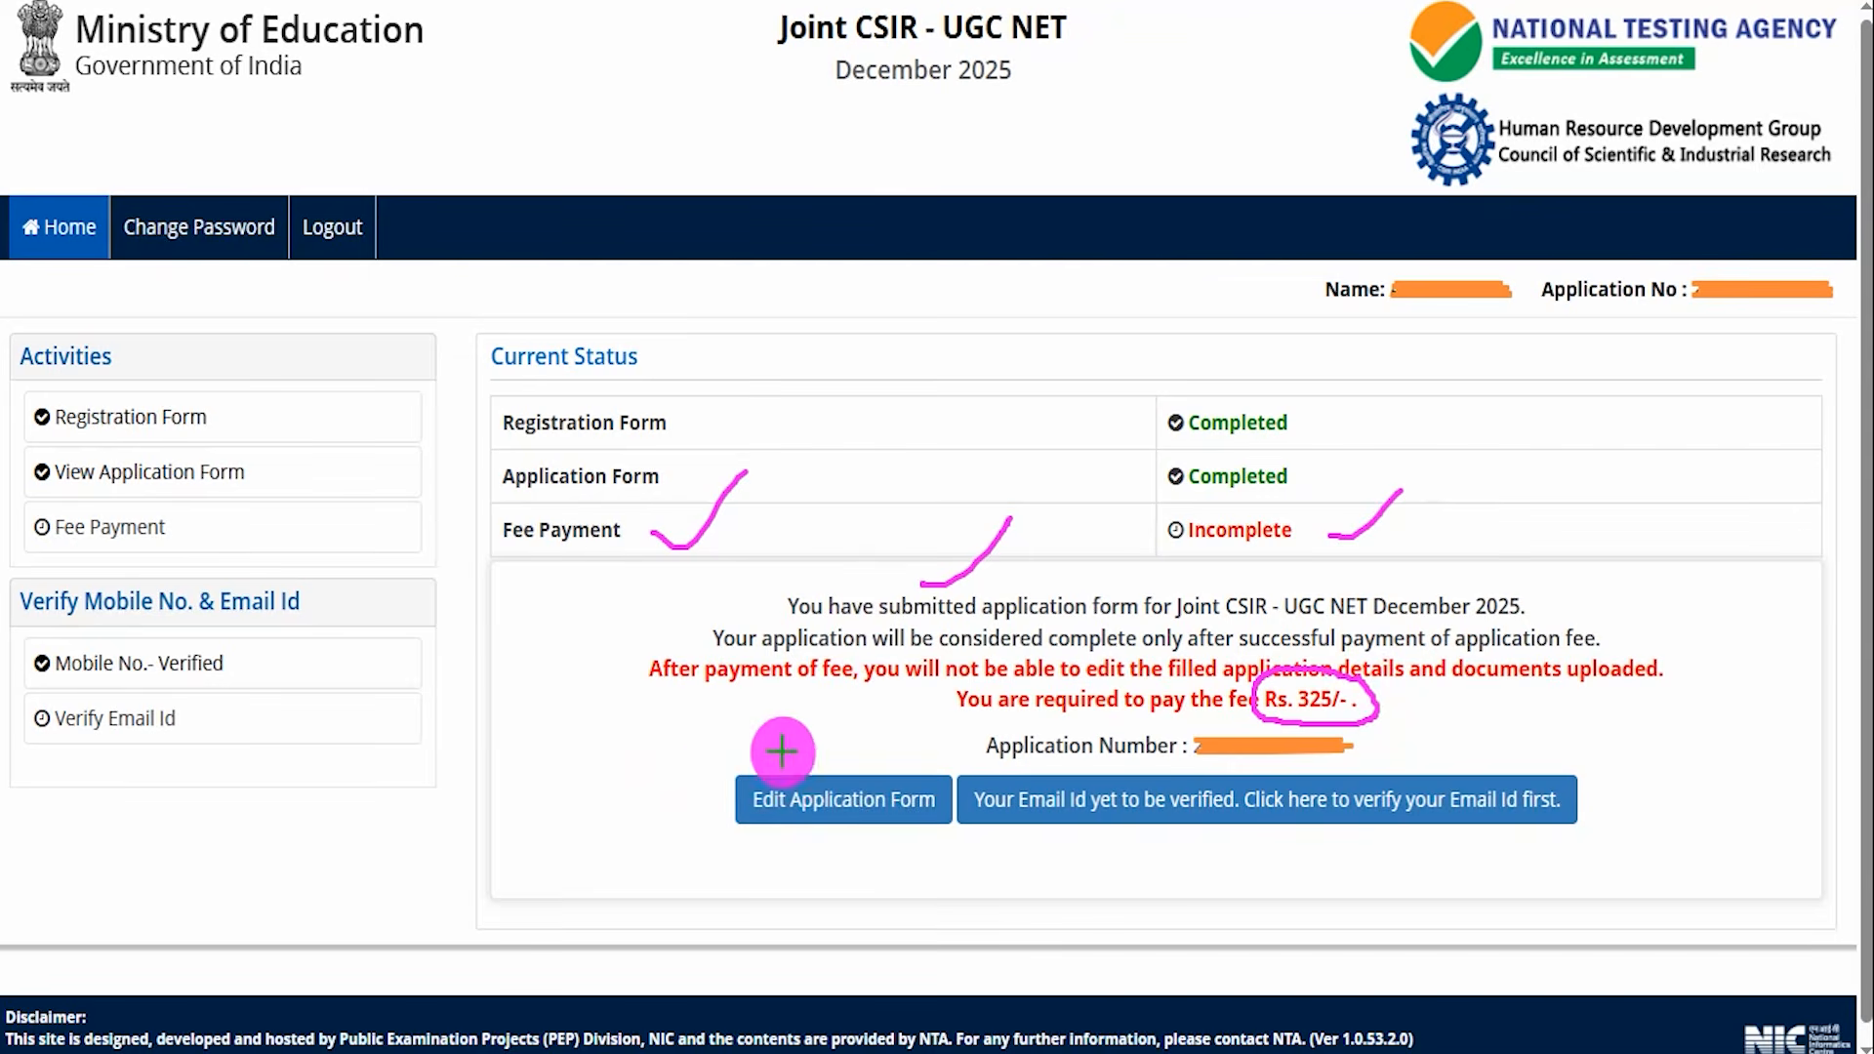
drag(507, 802, 708, 805)
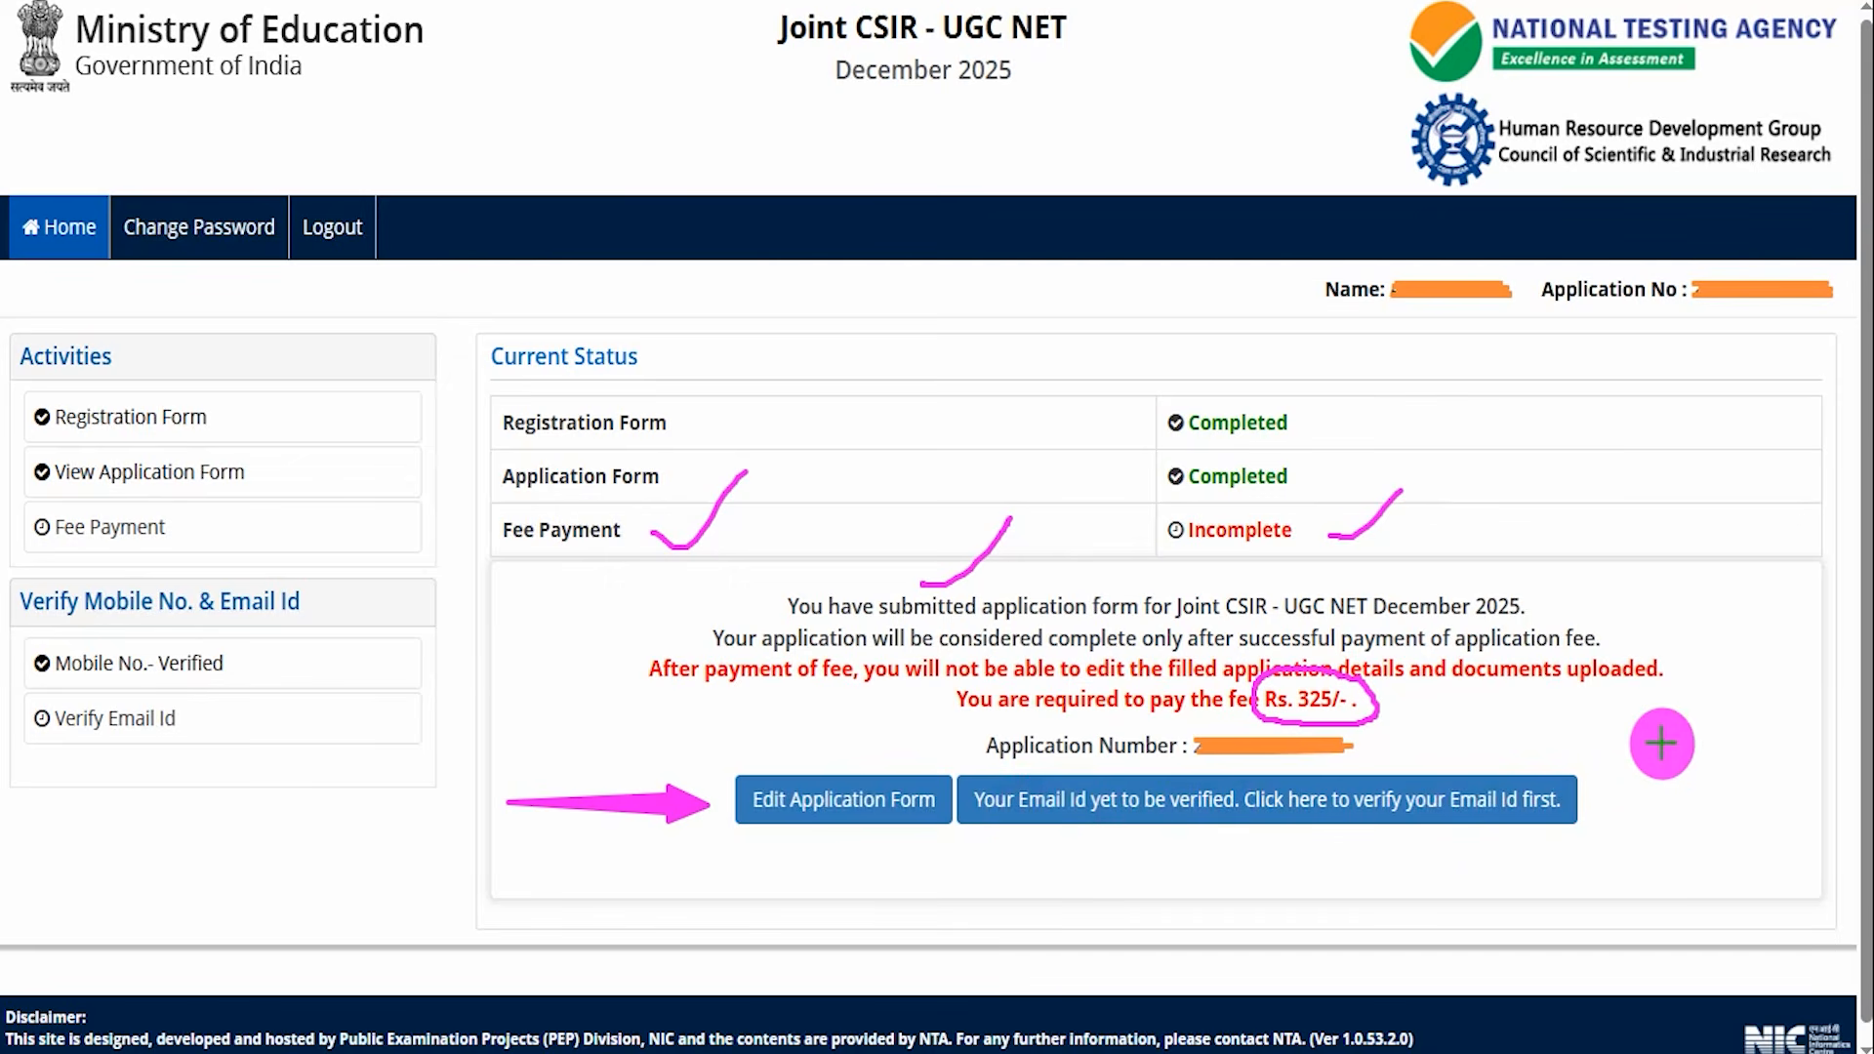
drag(1806, 632, 1581, 778)
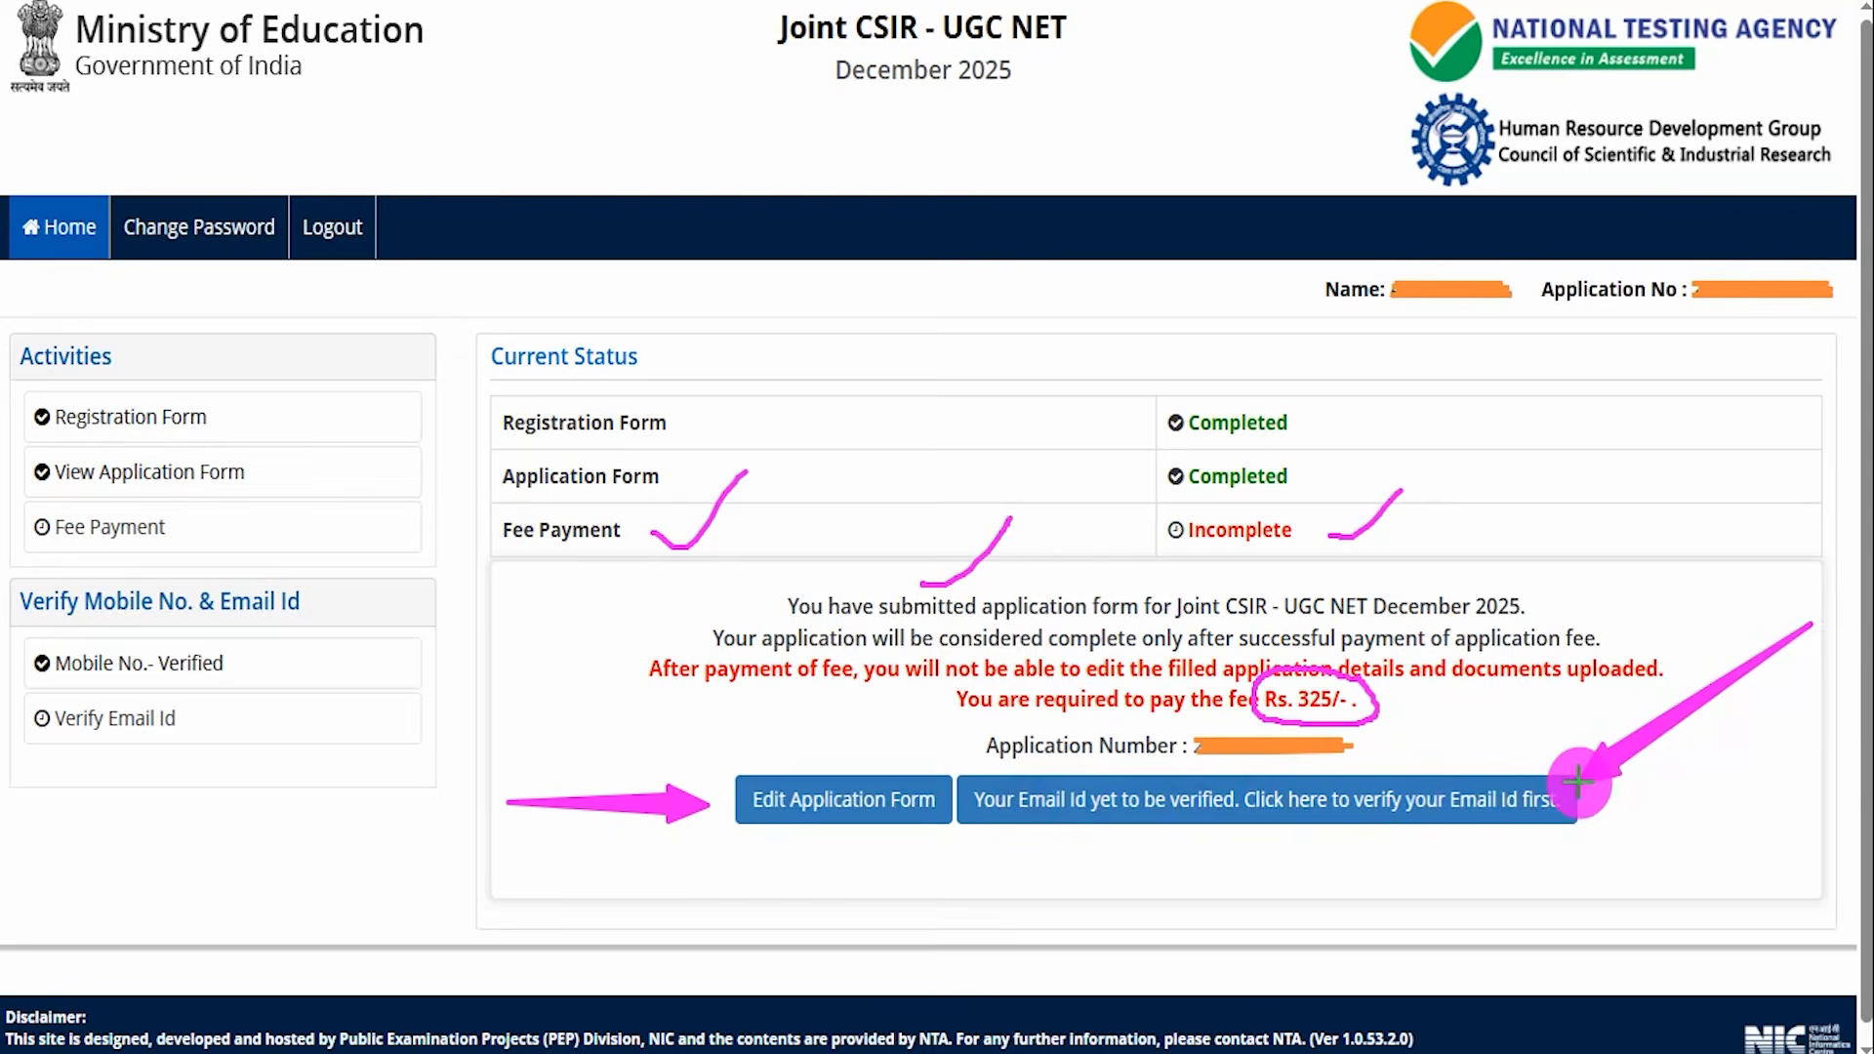
click(1558, 786)
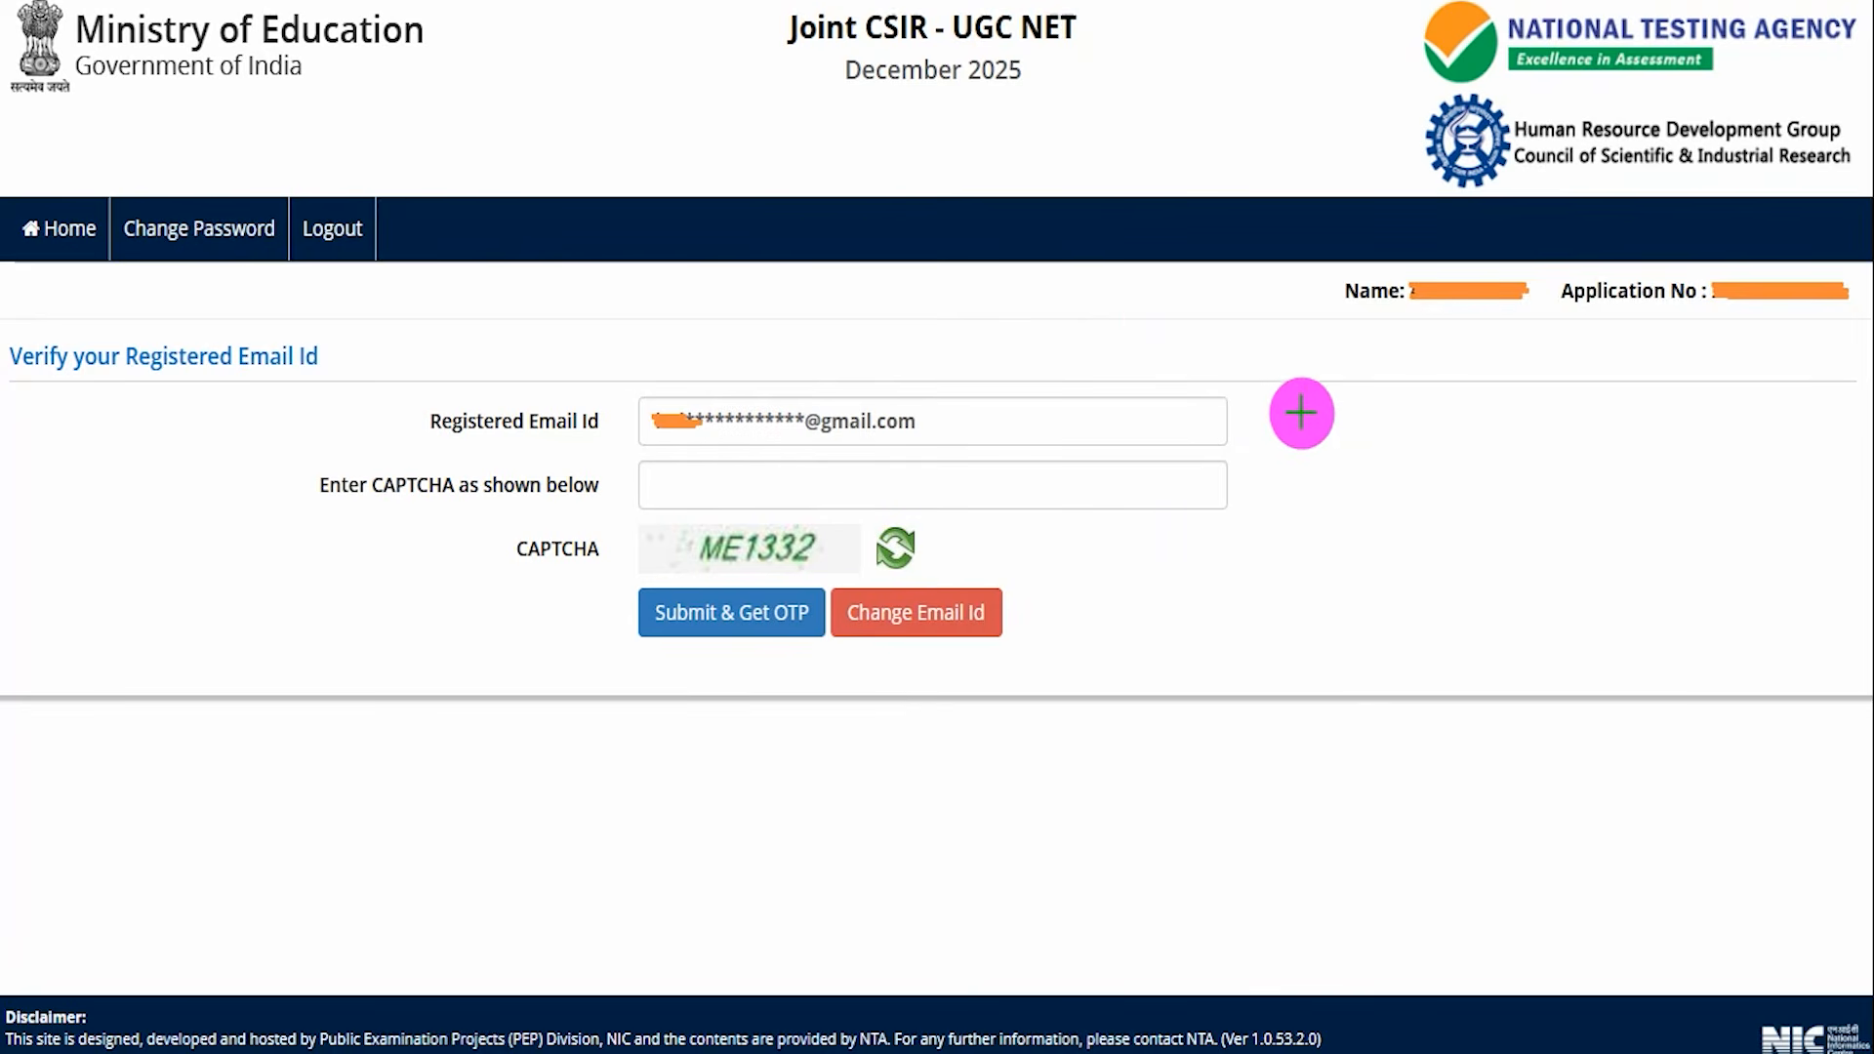
Request an OTP for the registered email ID with the CAPTCHA and verify it by entering the one-time password.
drag(1128, 320, 1217, 234)
drag(832, 552, 863, 514)
drag(980, 488, 1062, 427)
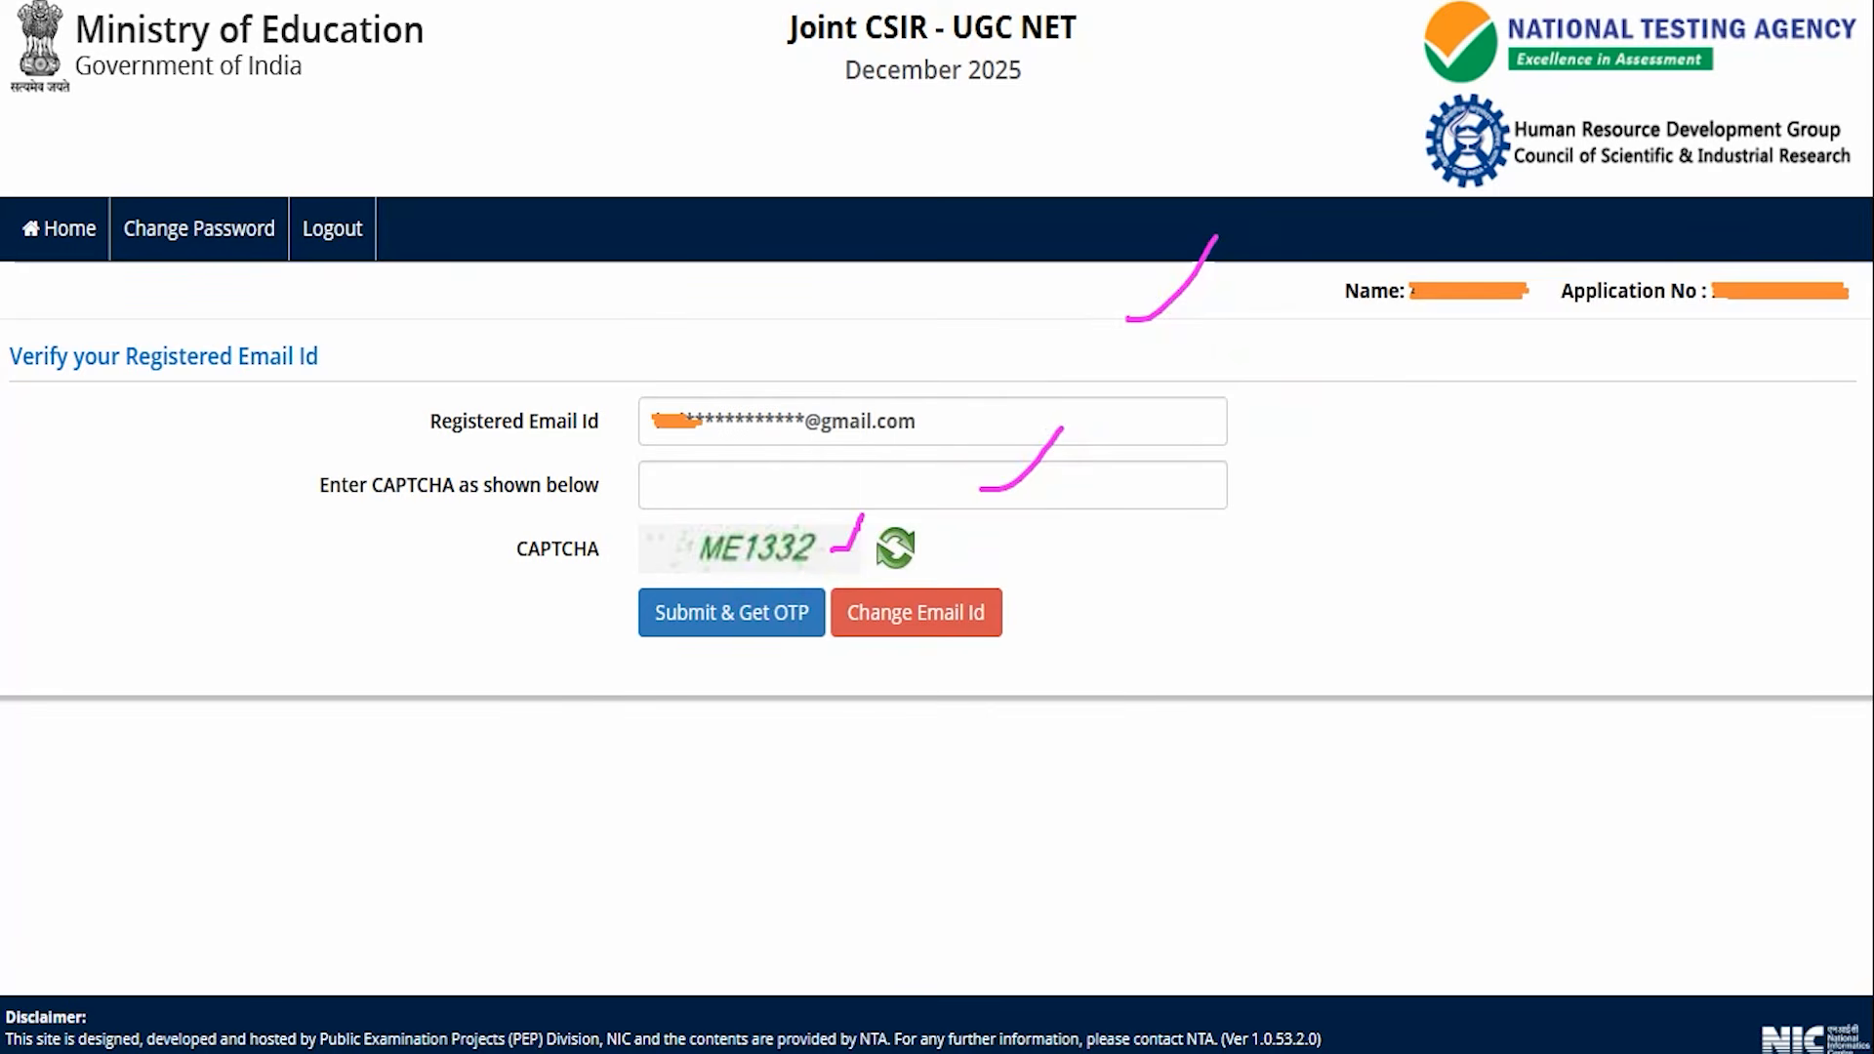
drag(293, 617, 600, 615)
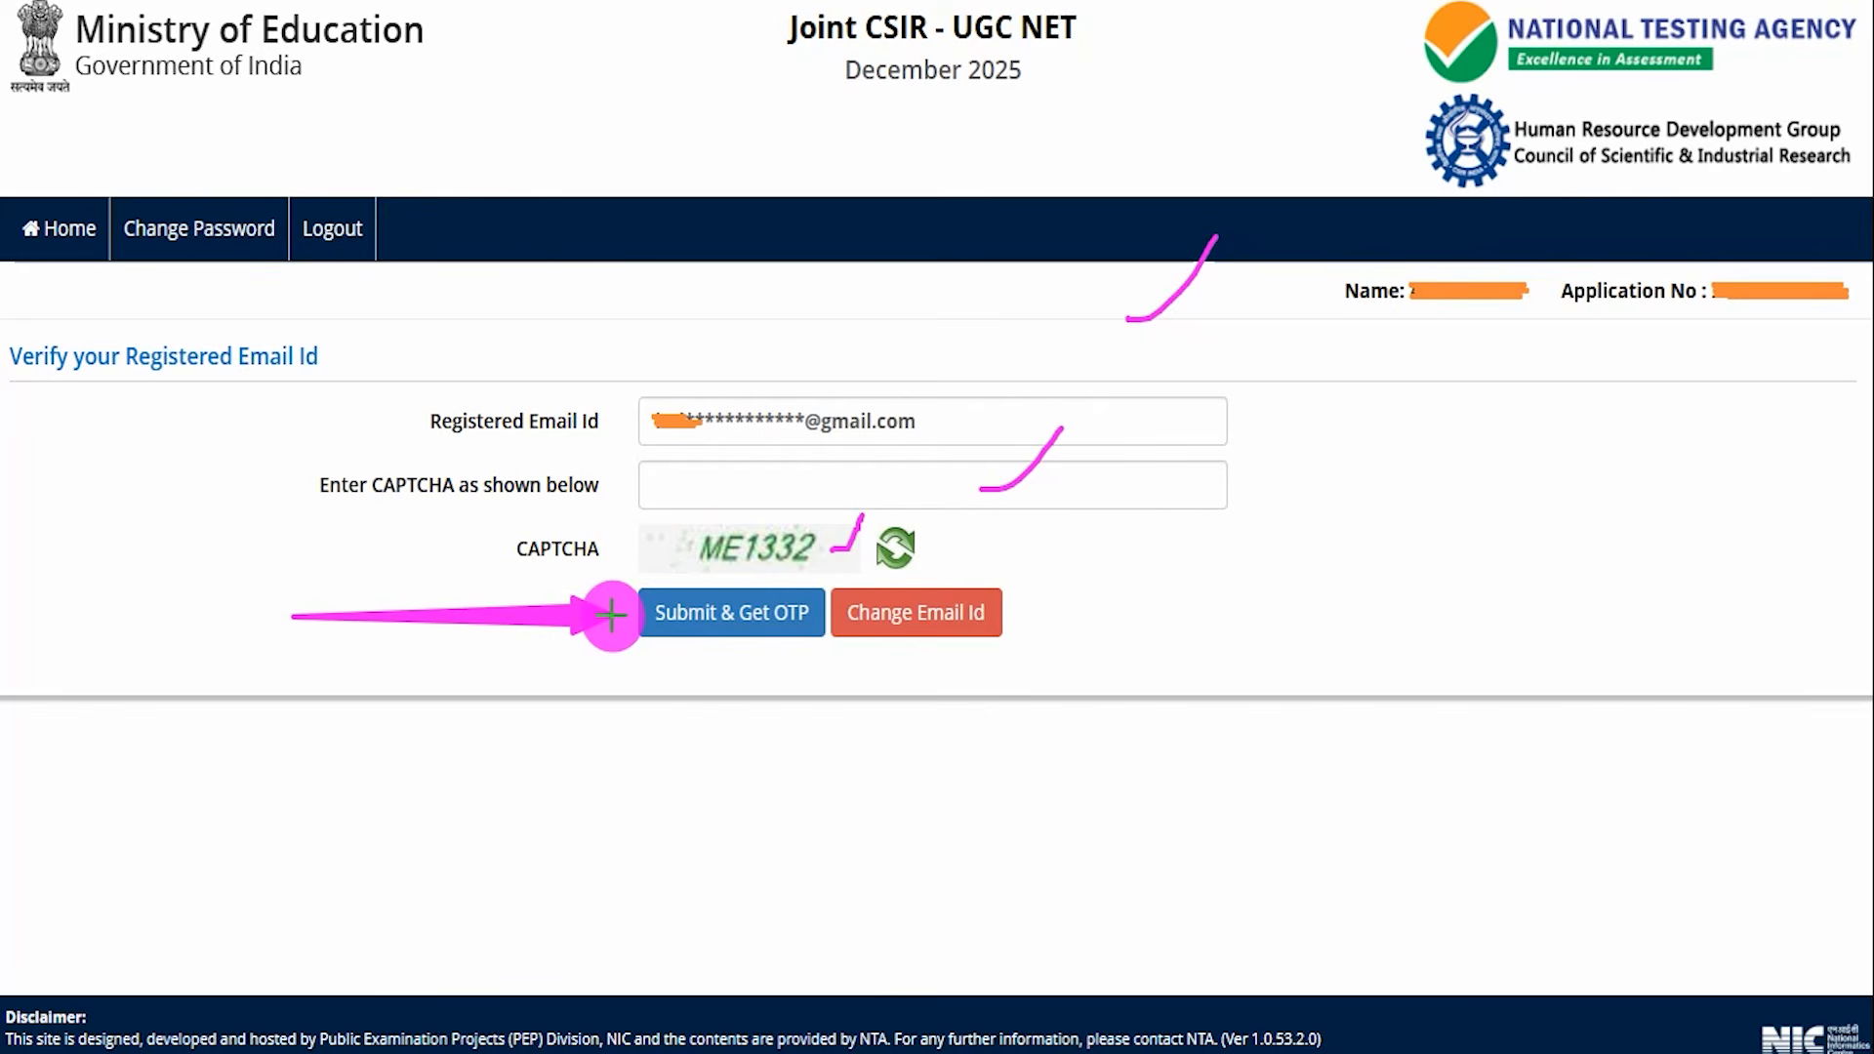
drag(1468, 598, 1024, 617)
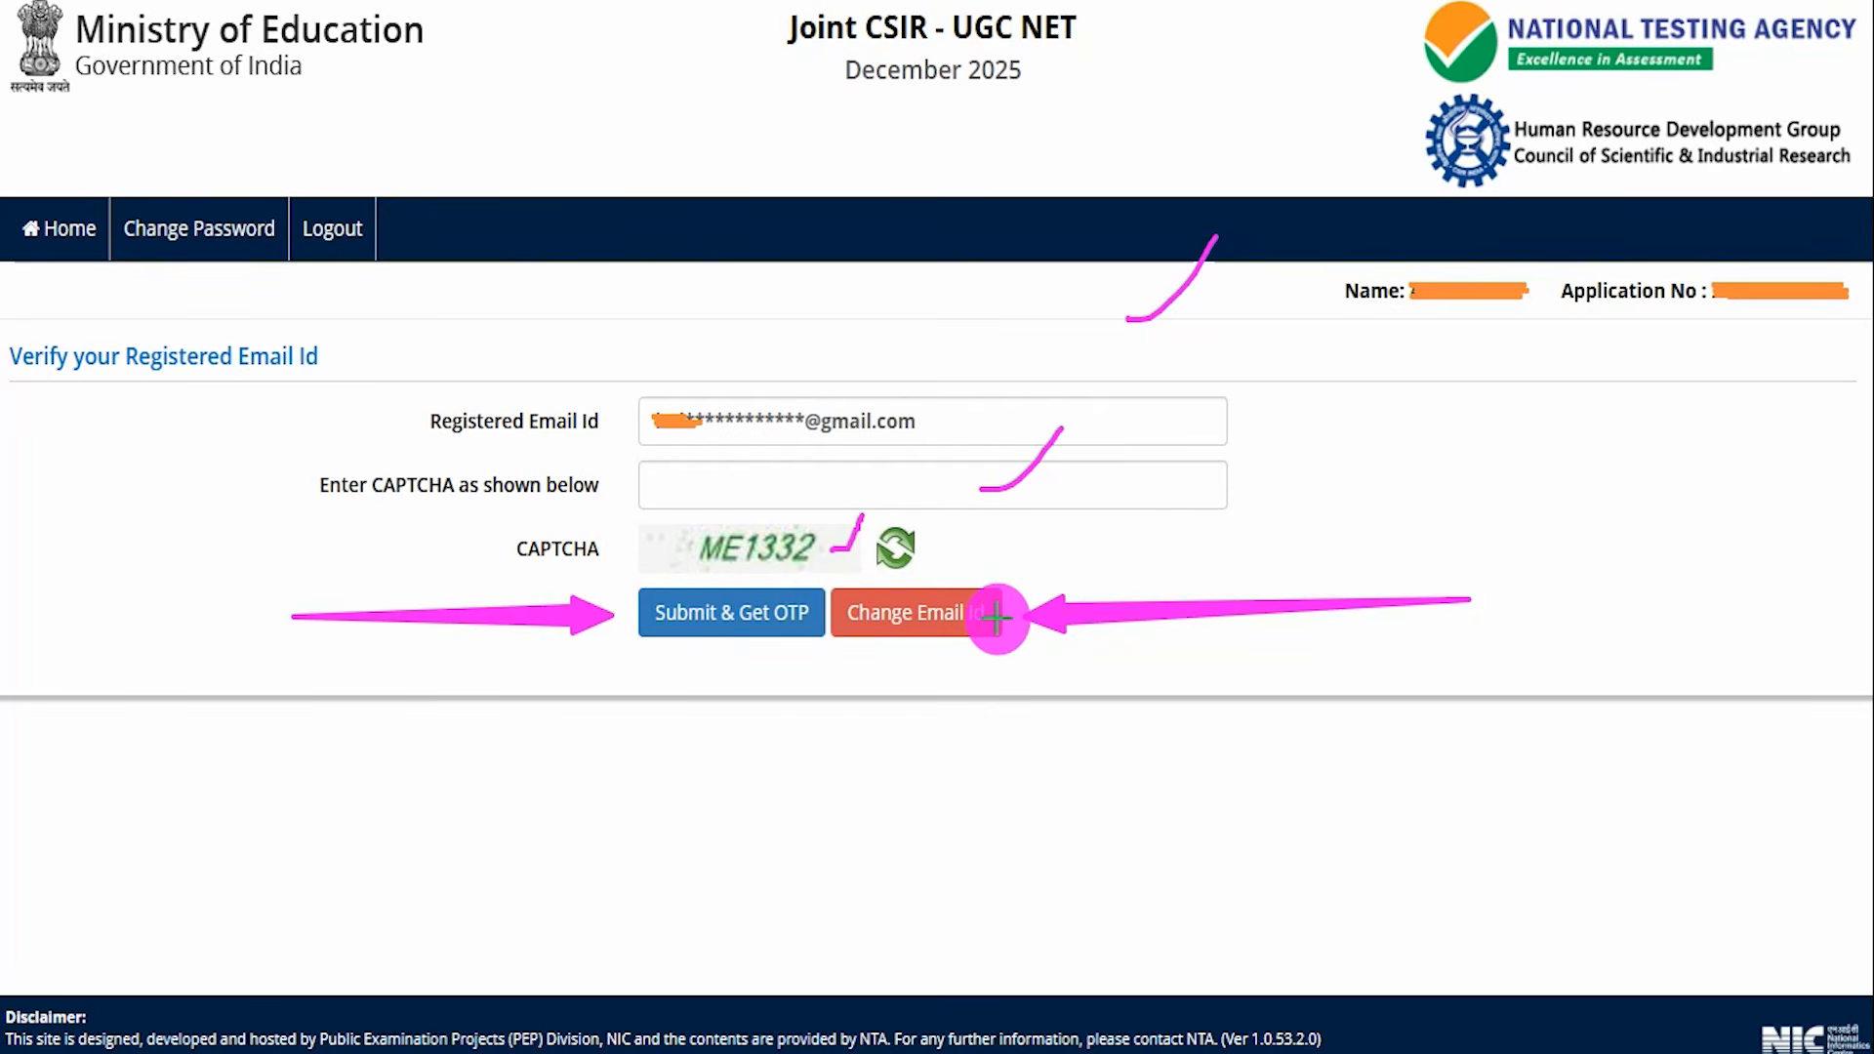
mouse_move(452, 822)
mouse_down()
mouse_move(654, 685)
mouse_move(674, 650)
mouse_up()
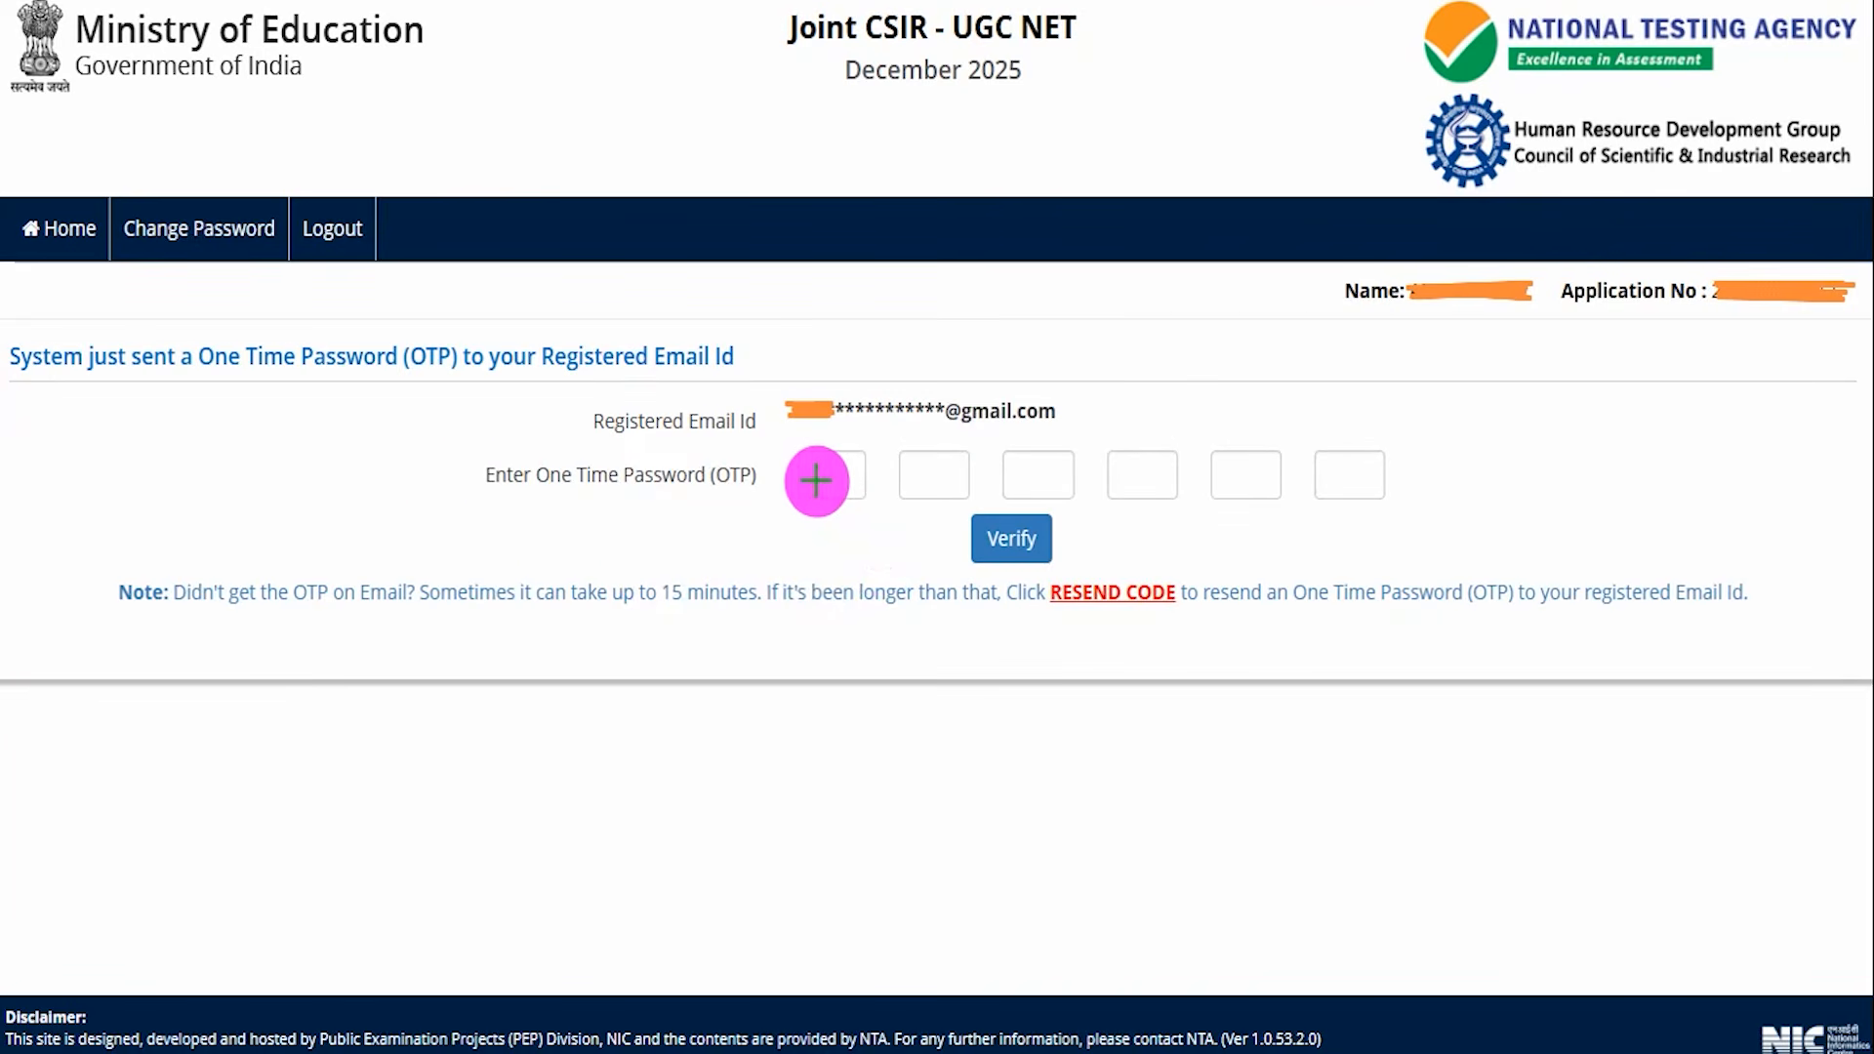
drag(813, 480, 1382, 476)
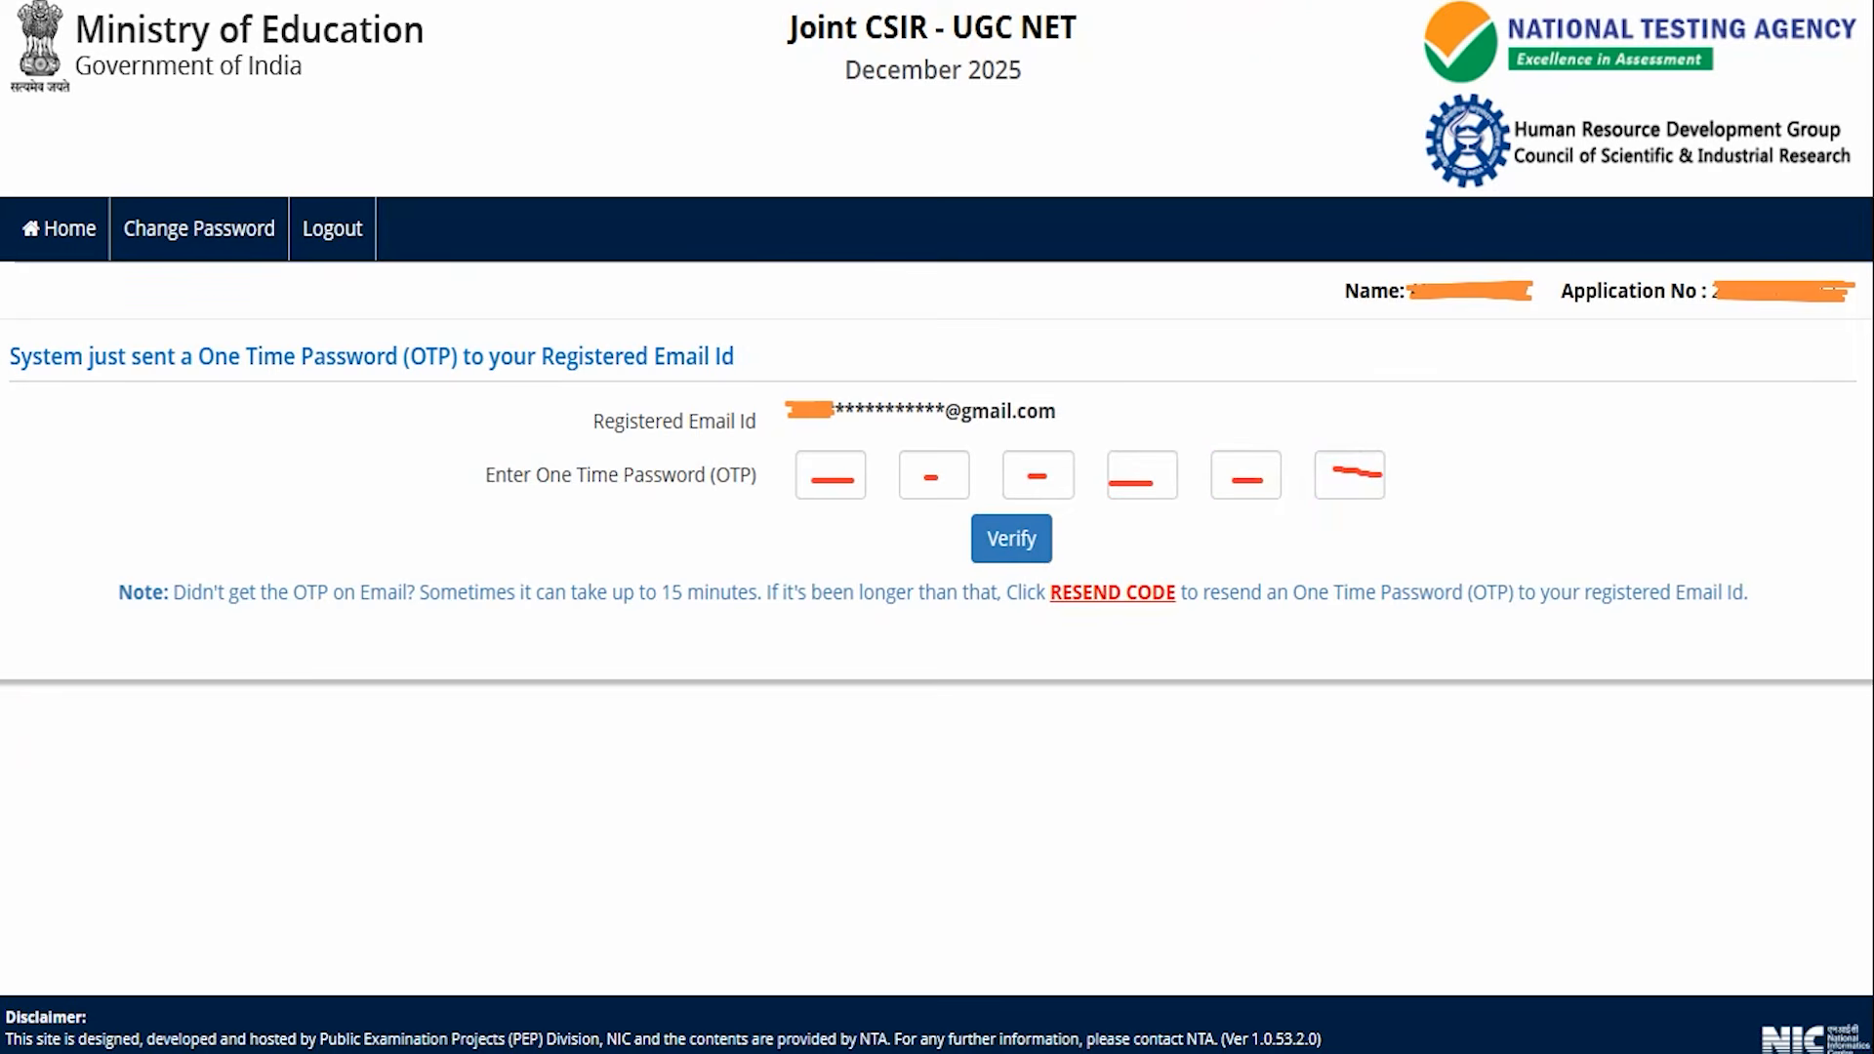
drag(625, 546, 947, 534)
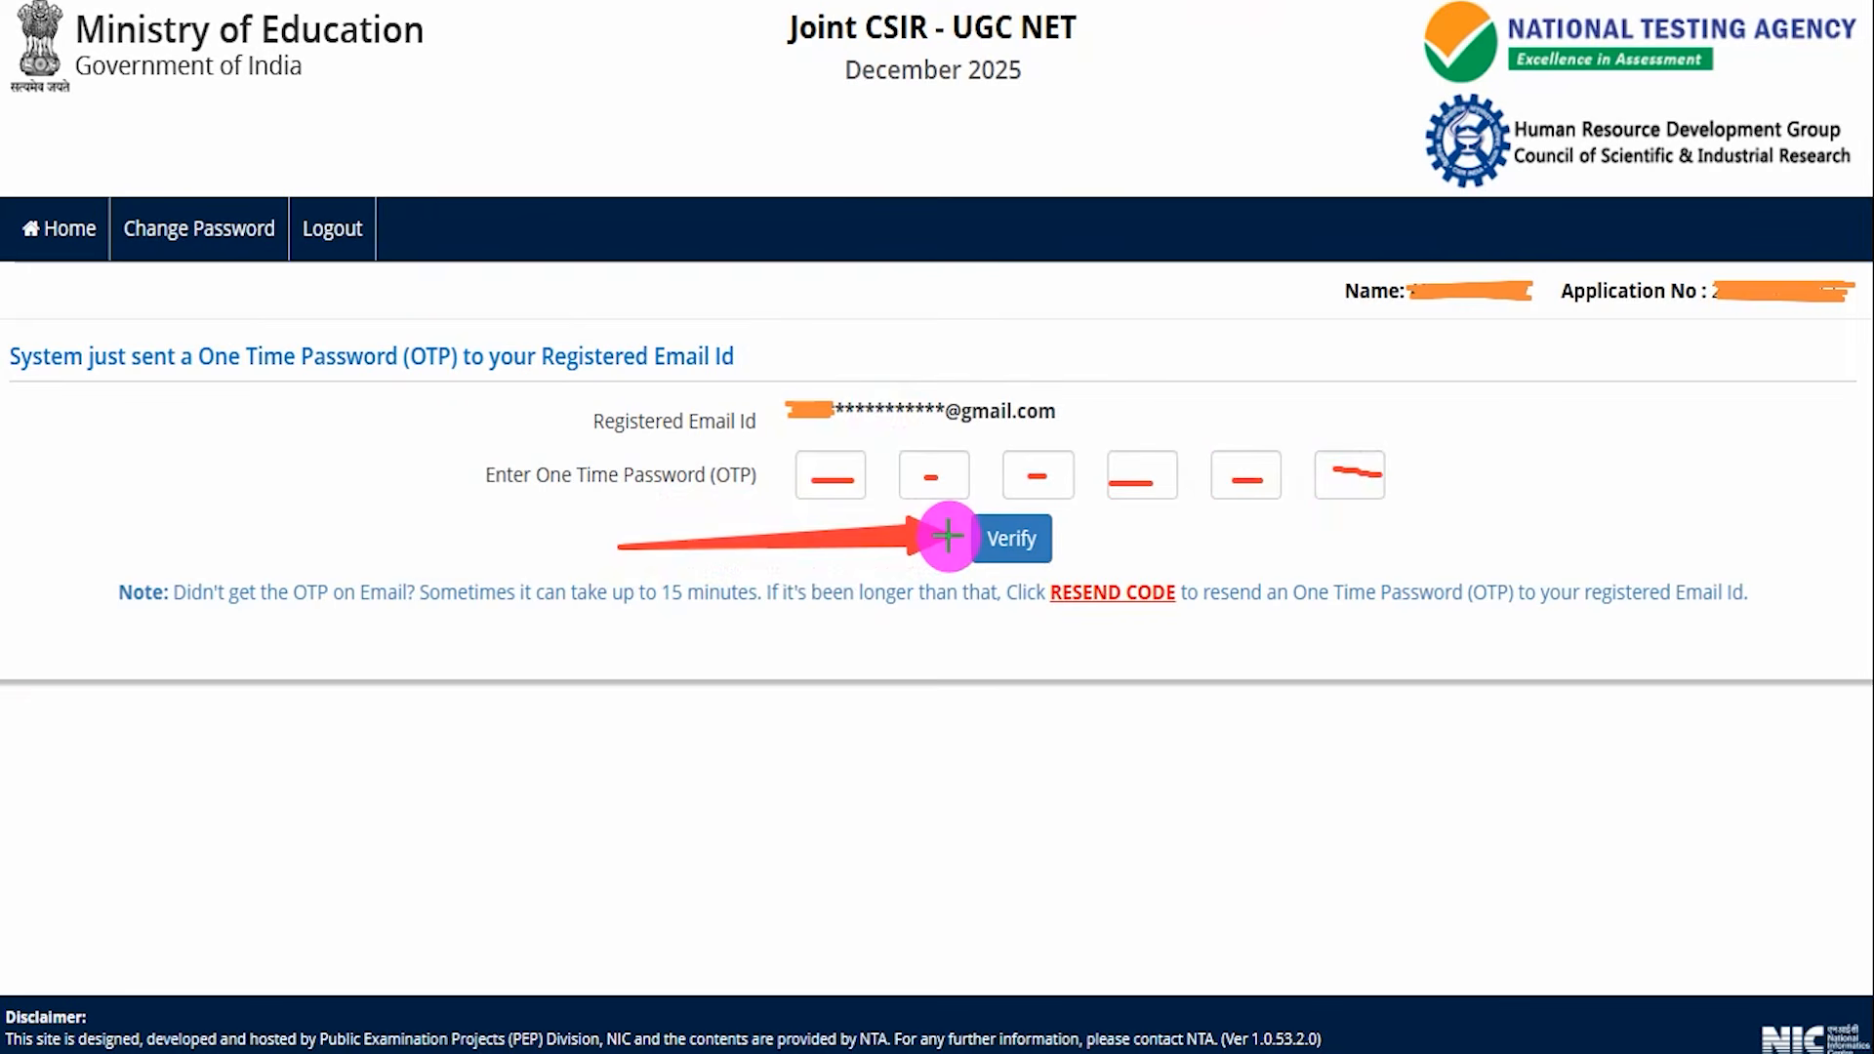
drag(947, 535, 951, 536)
drag(1003, 835, 1099, 633)
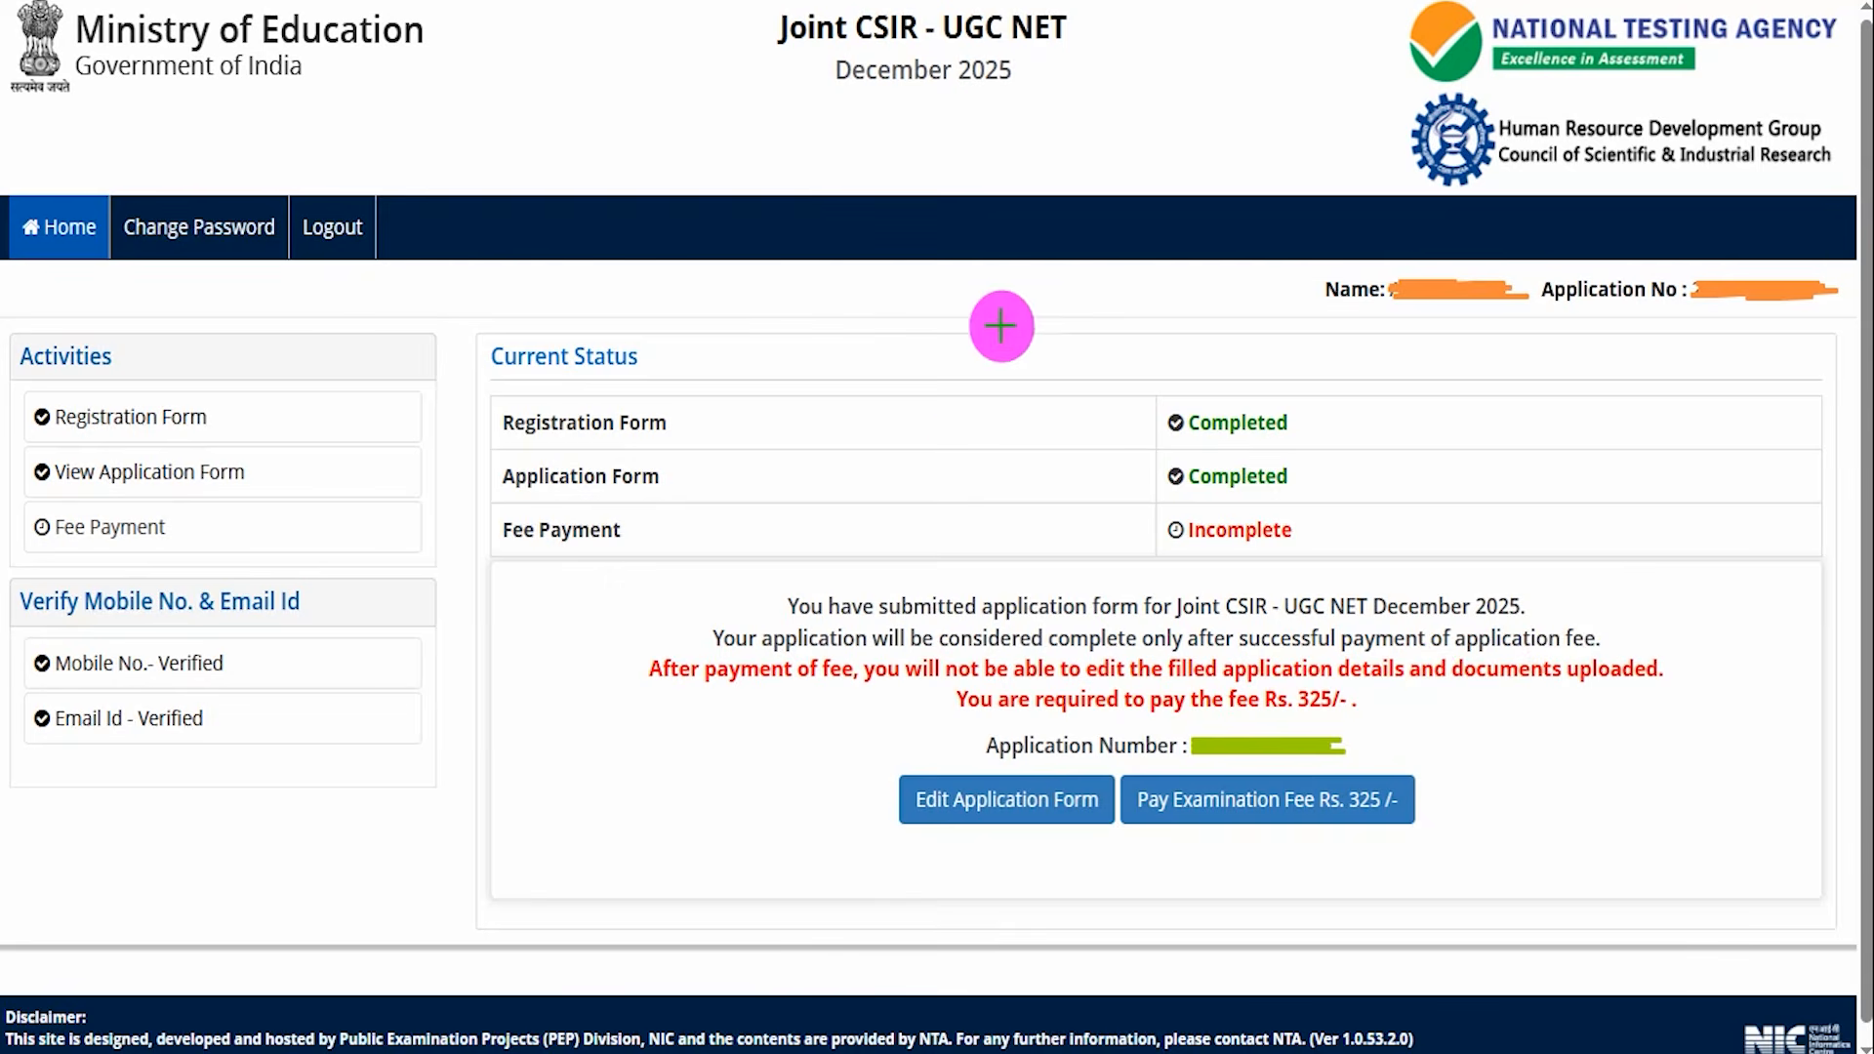
Start paying the examination fee of Rs. 325.
drag(946, 408, 1020, 308)
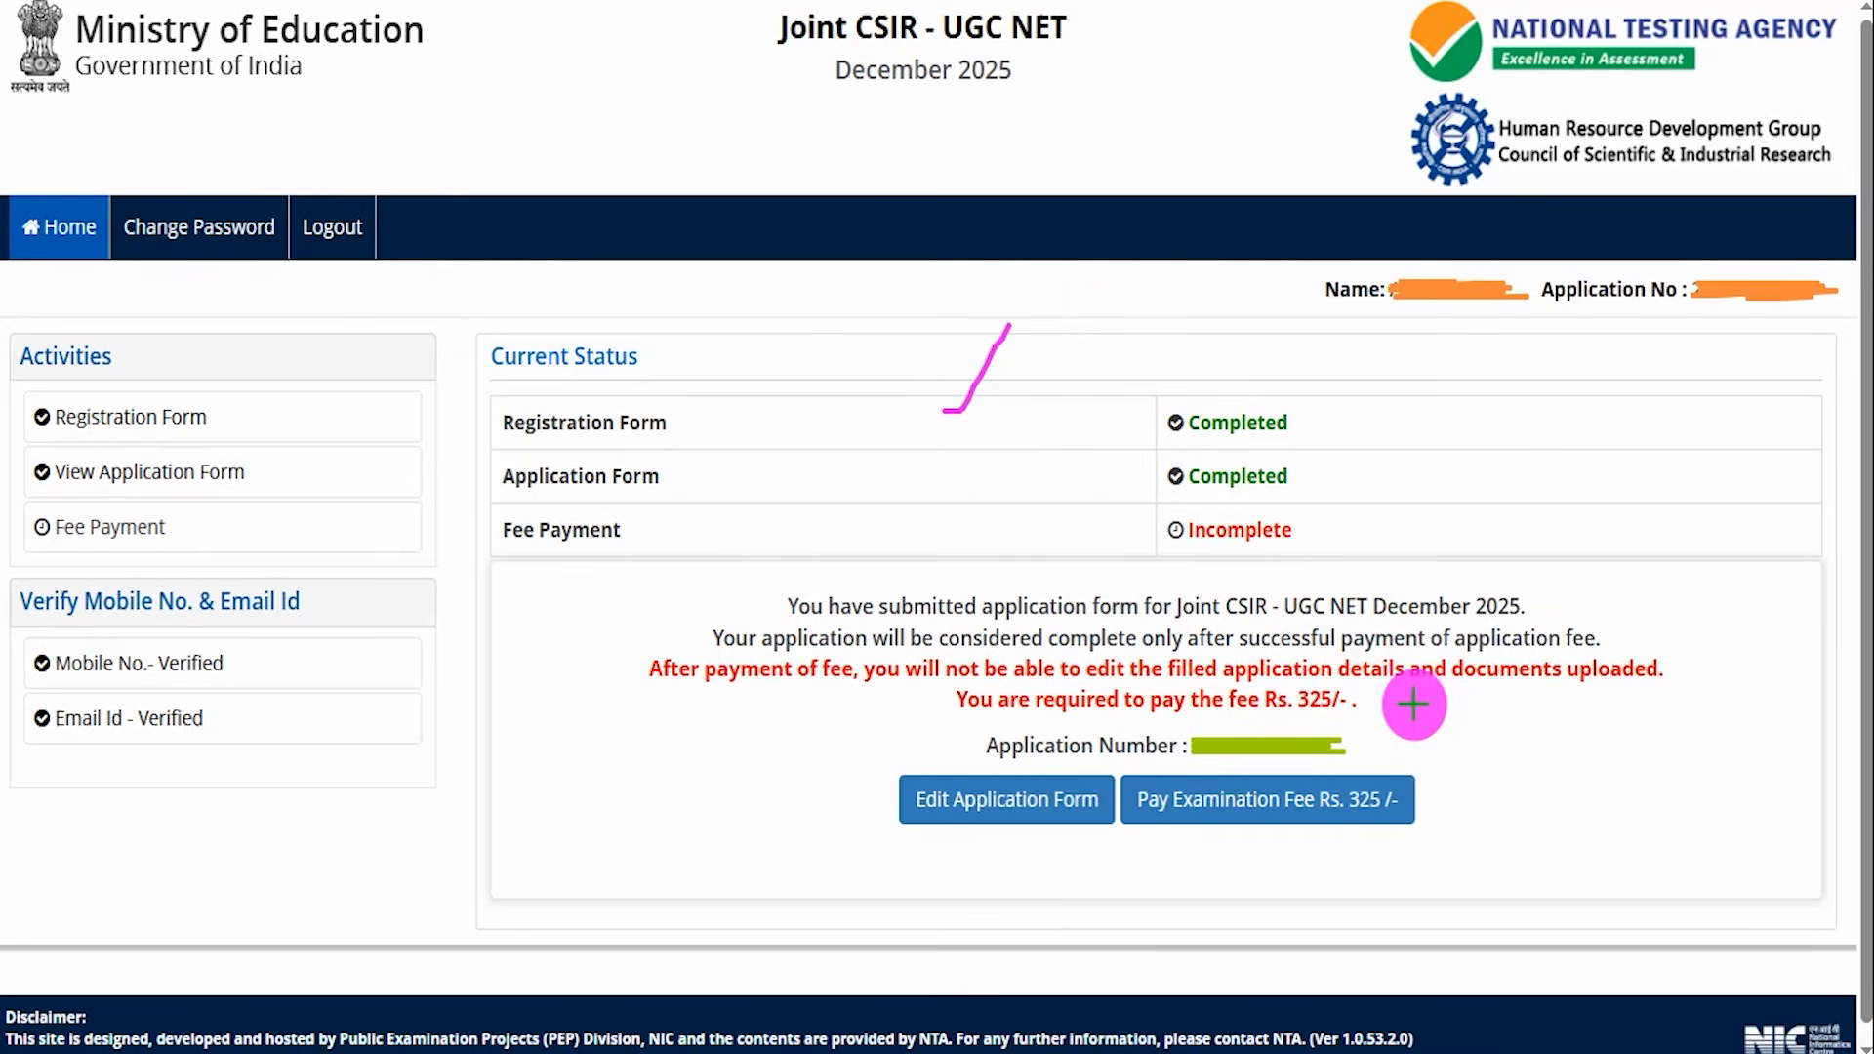
mouse_move(1364, 688)
mouse_down()
mouse_move(1347, 669)
mouse_move(1279, 682)
mouse_move(1309, 719)
mouse_move(1358, 723)
mouse_move(1370, 700)
mouse_up()
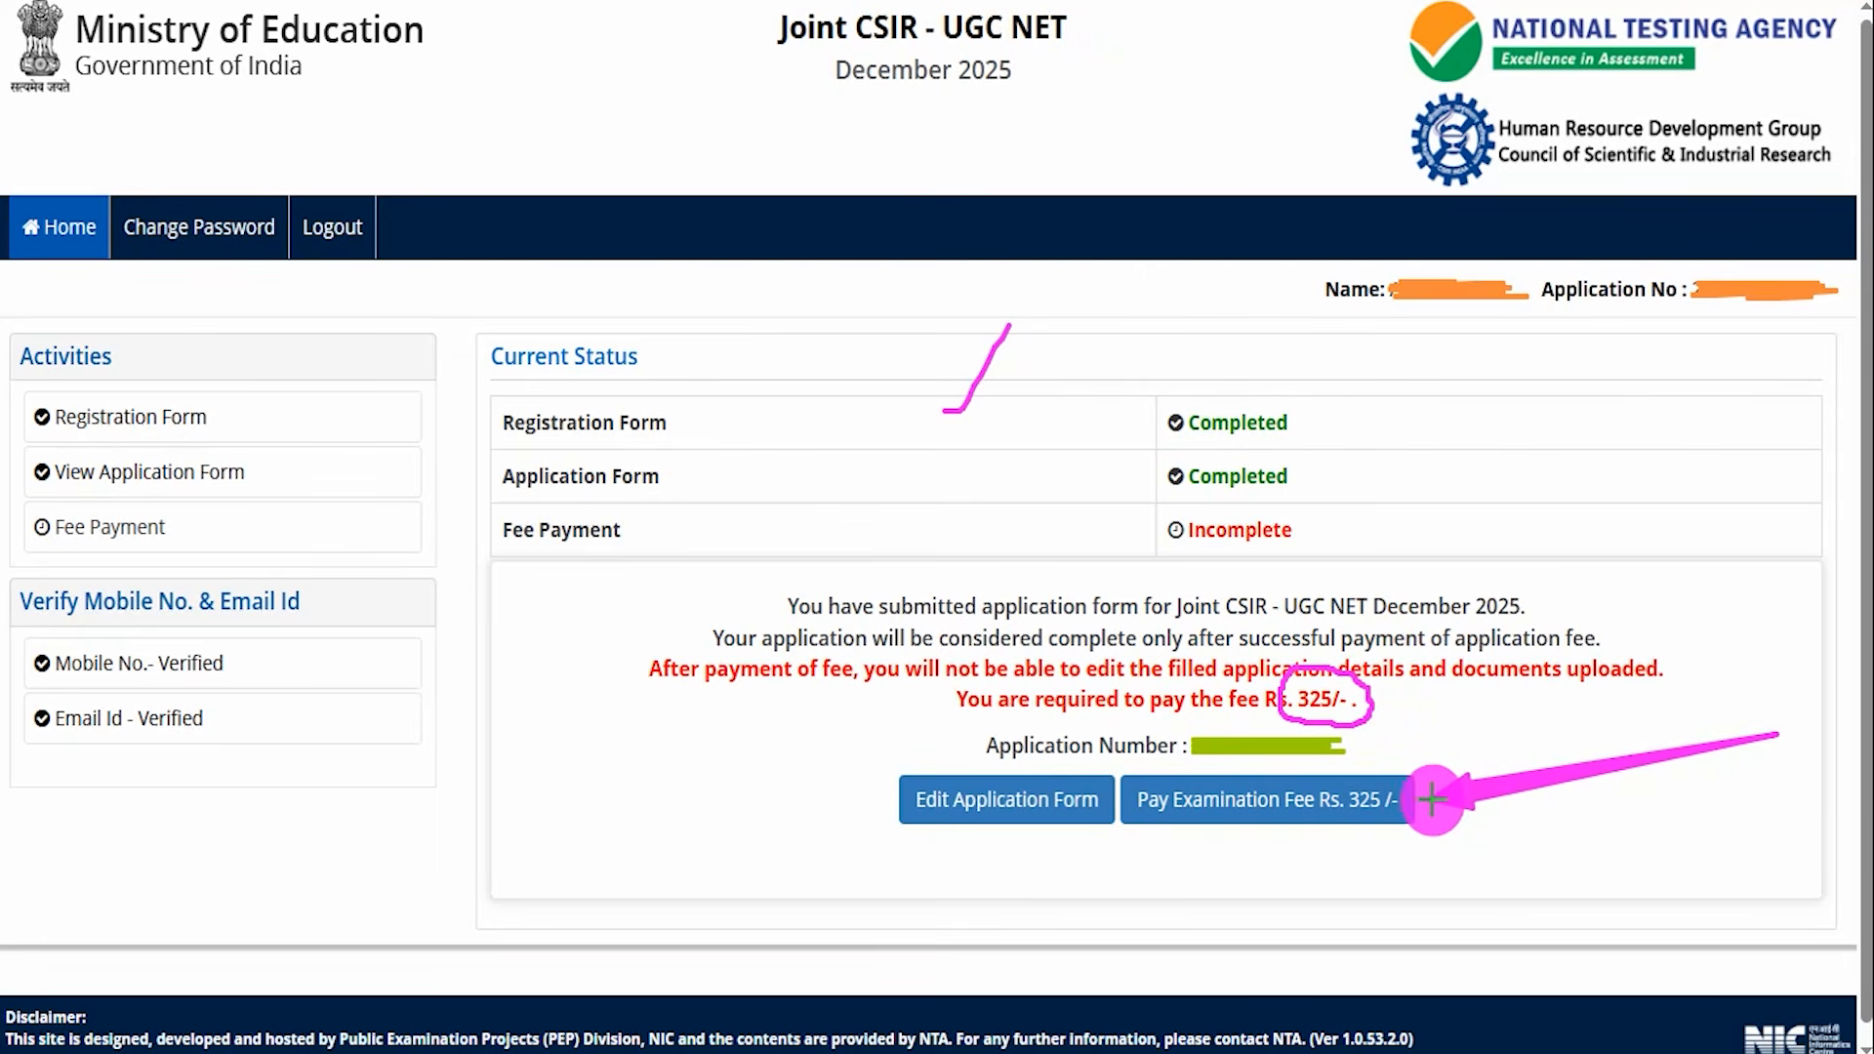
click(1377, 800)
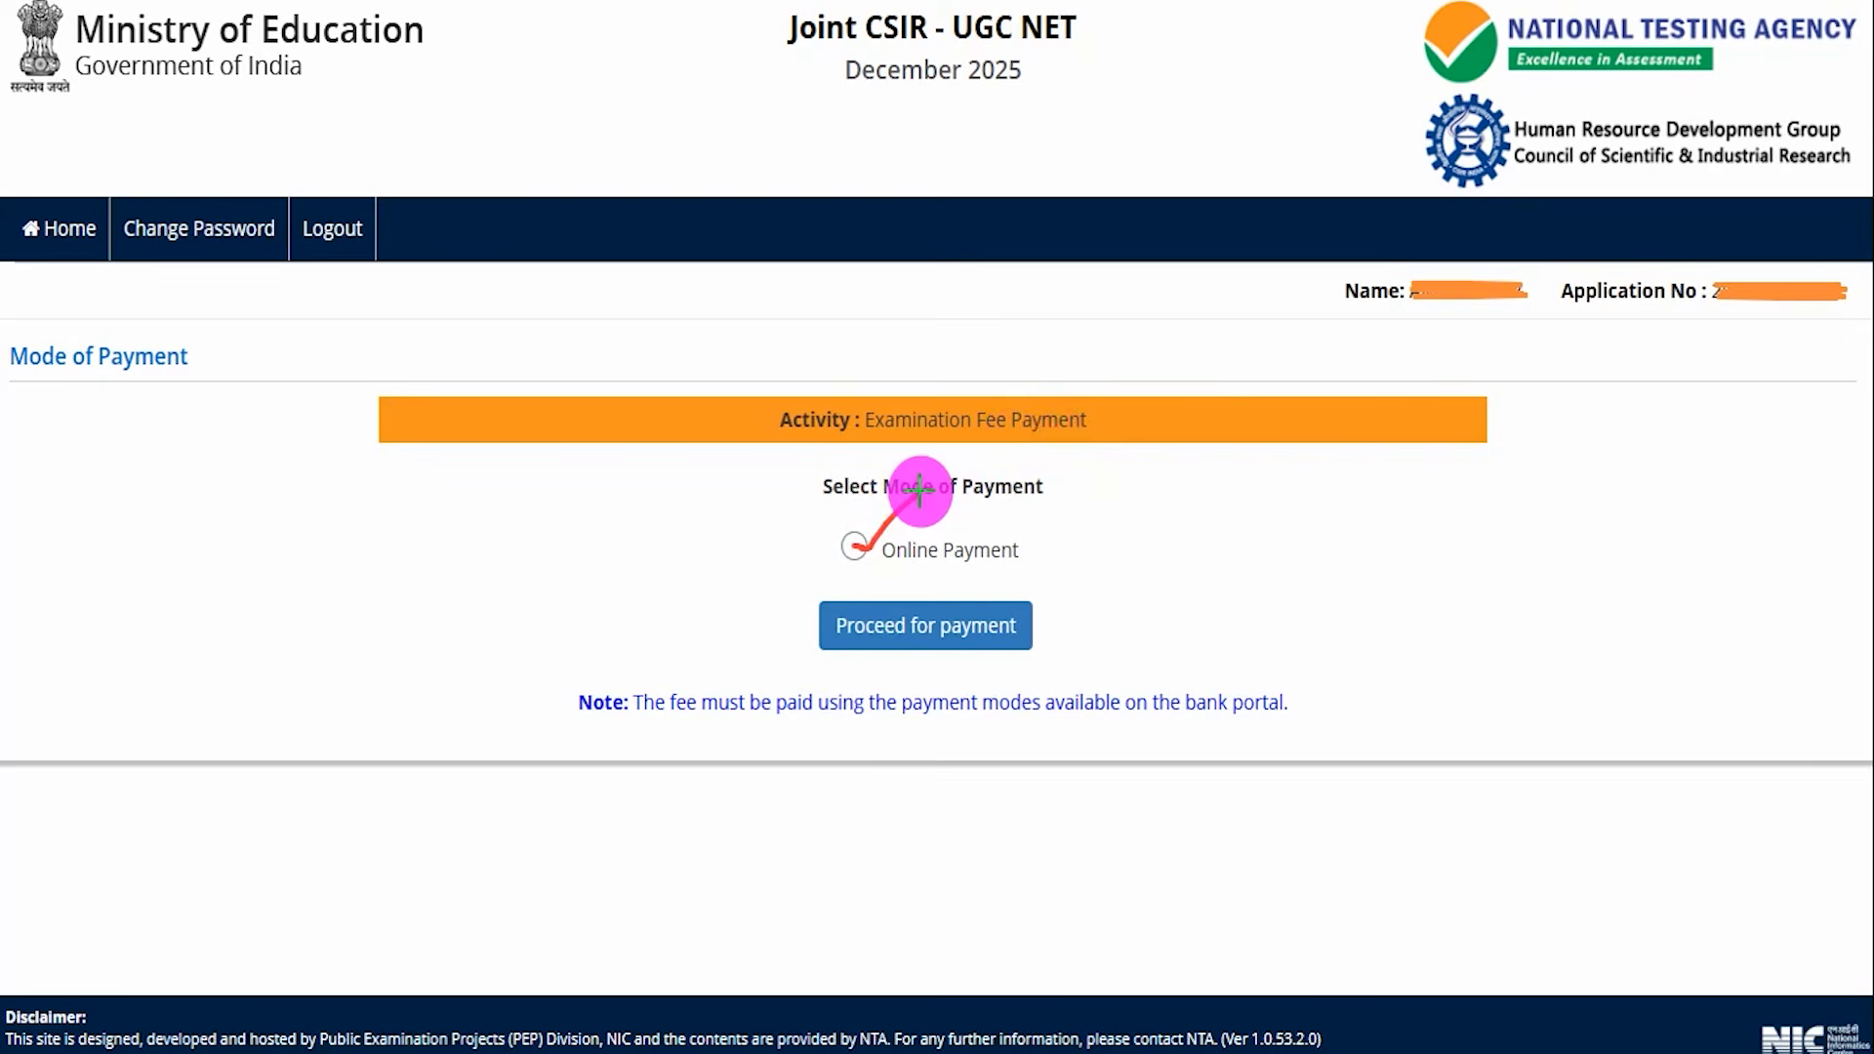
Select Online Payment as the mode of payment and proceed for payment.
drag(1513, 559, 1108, 625)
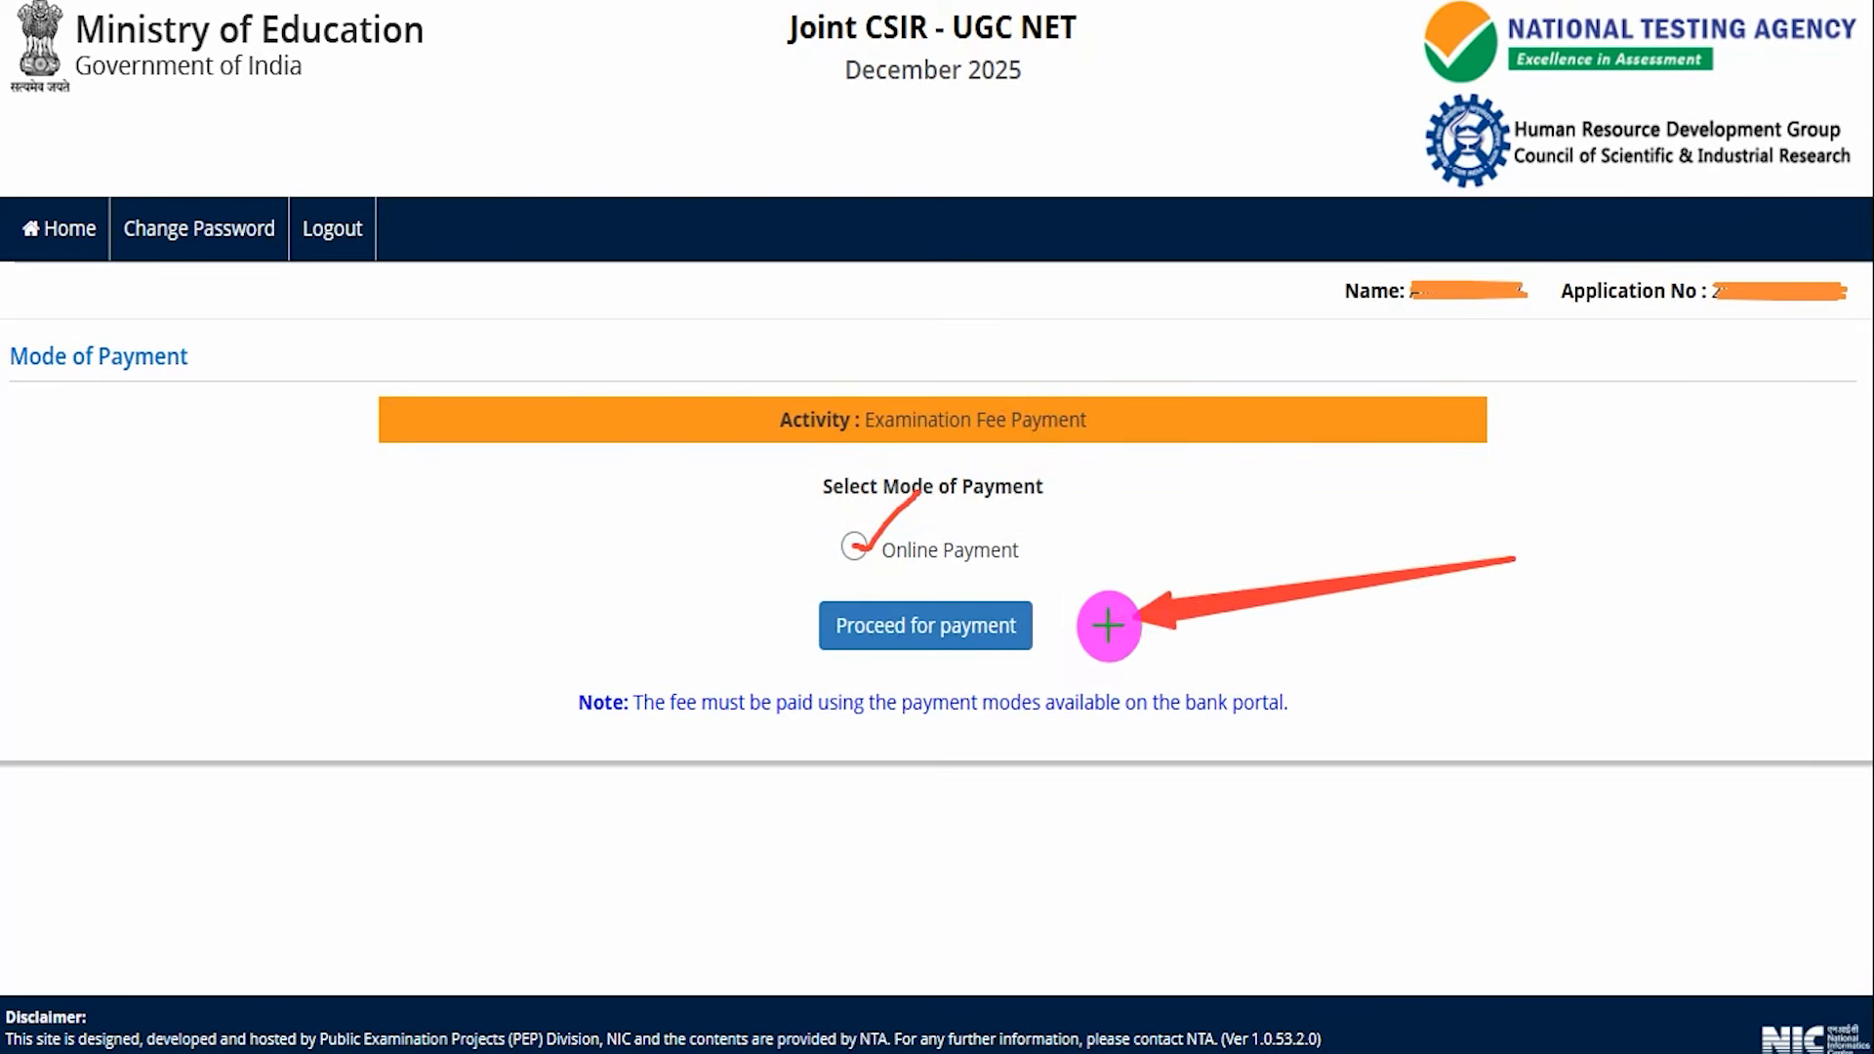
click(1025, 630)
drag(787, 332, 848, 231)
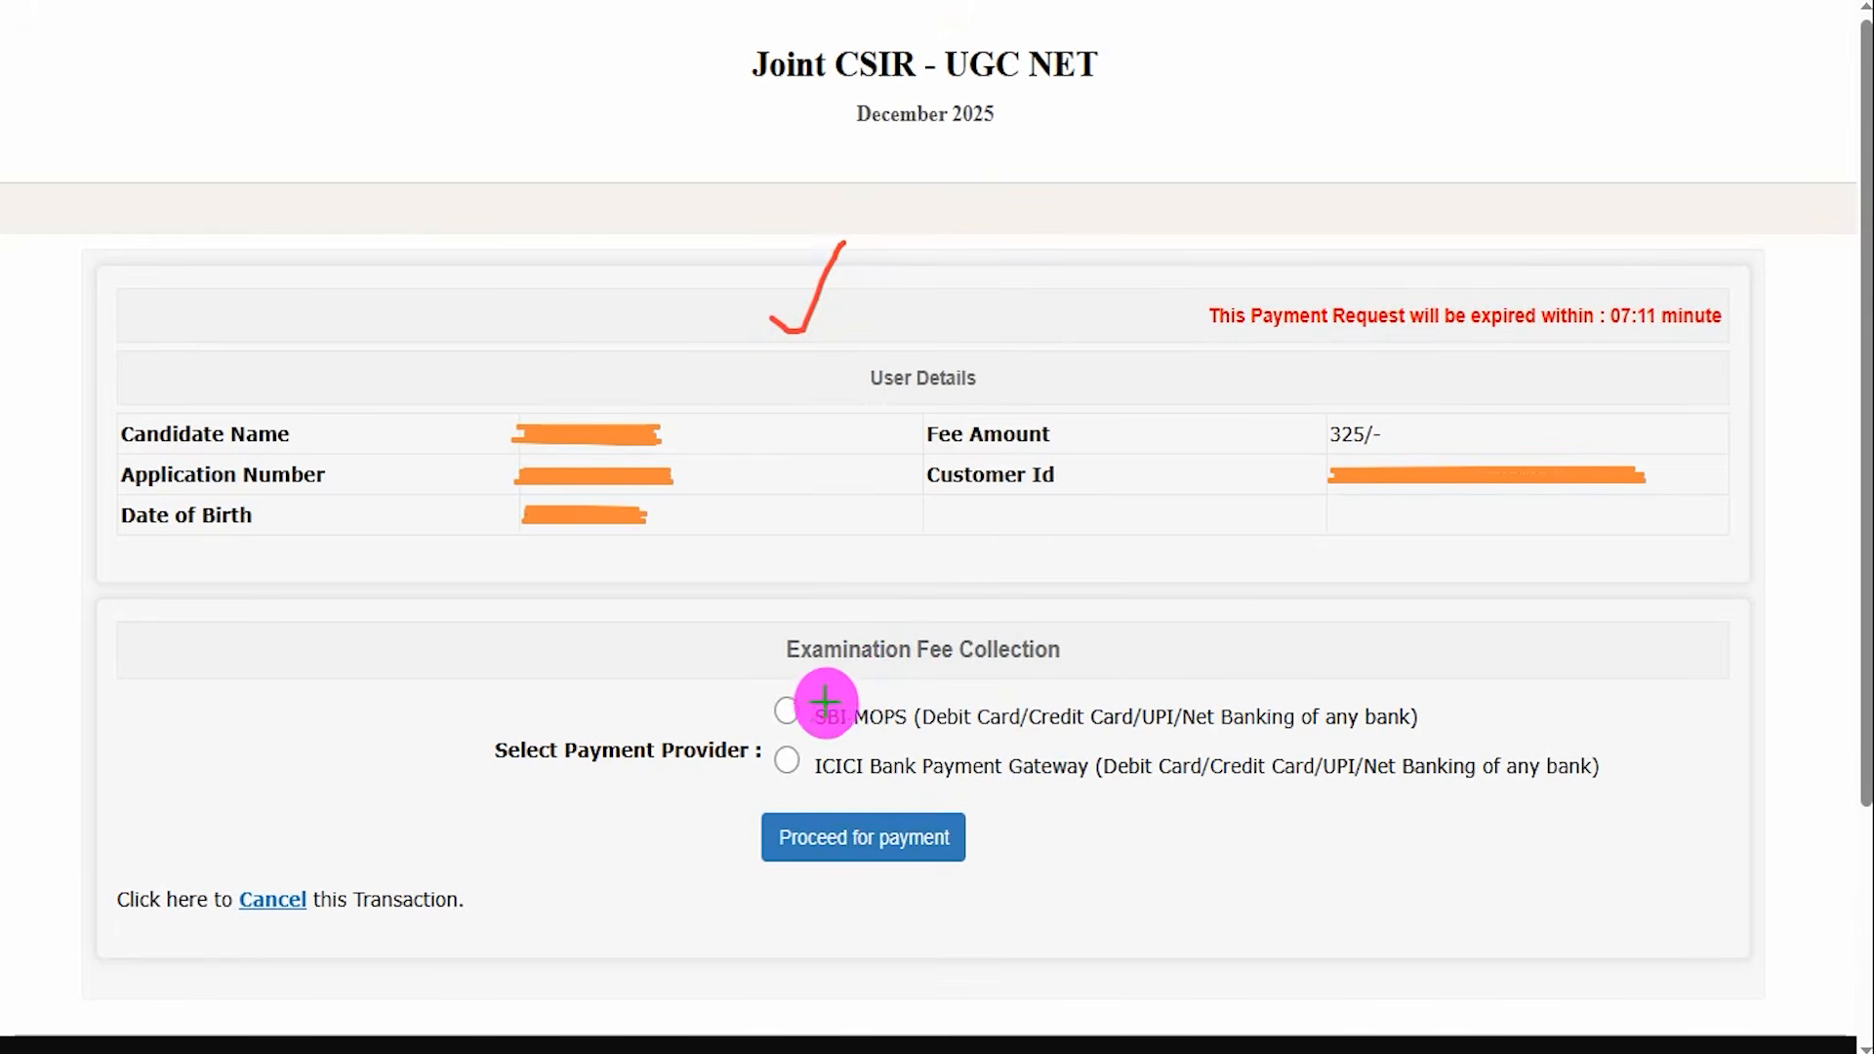
Choose SBI MOPS as the payment provider and proceed for payment.
drag(809, 704, 849, 652)
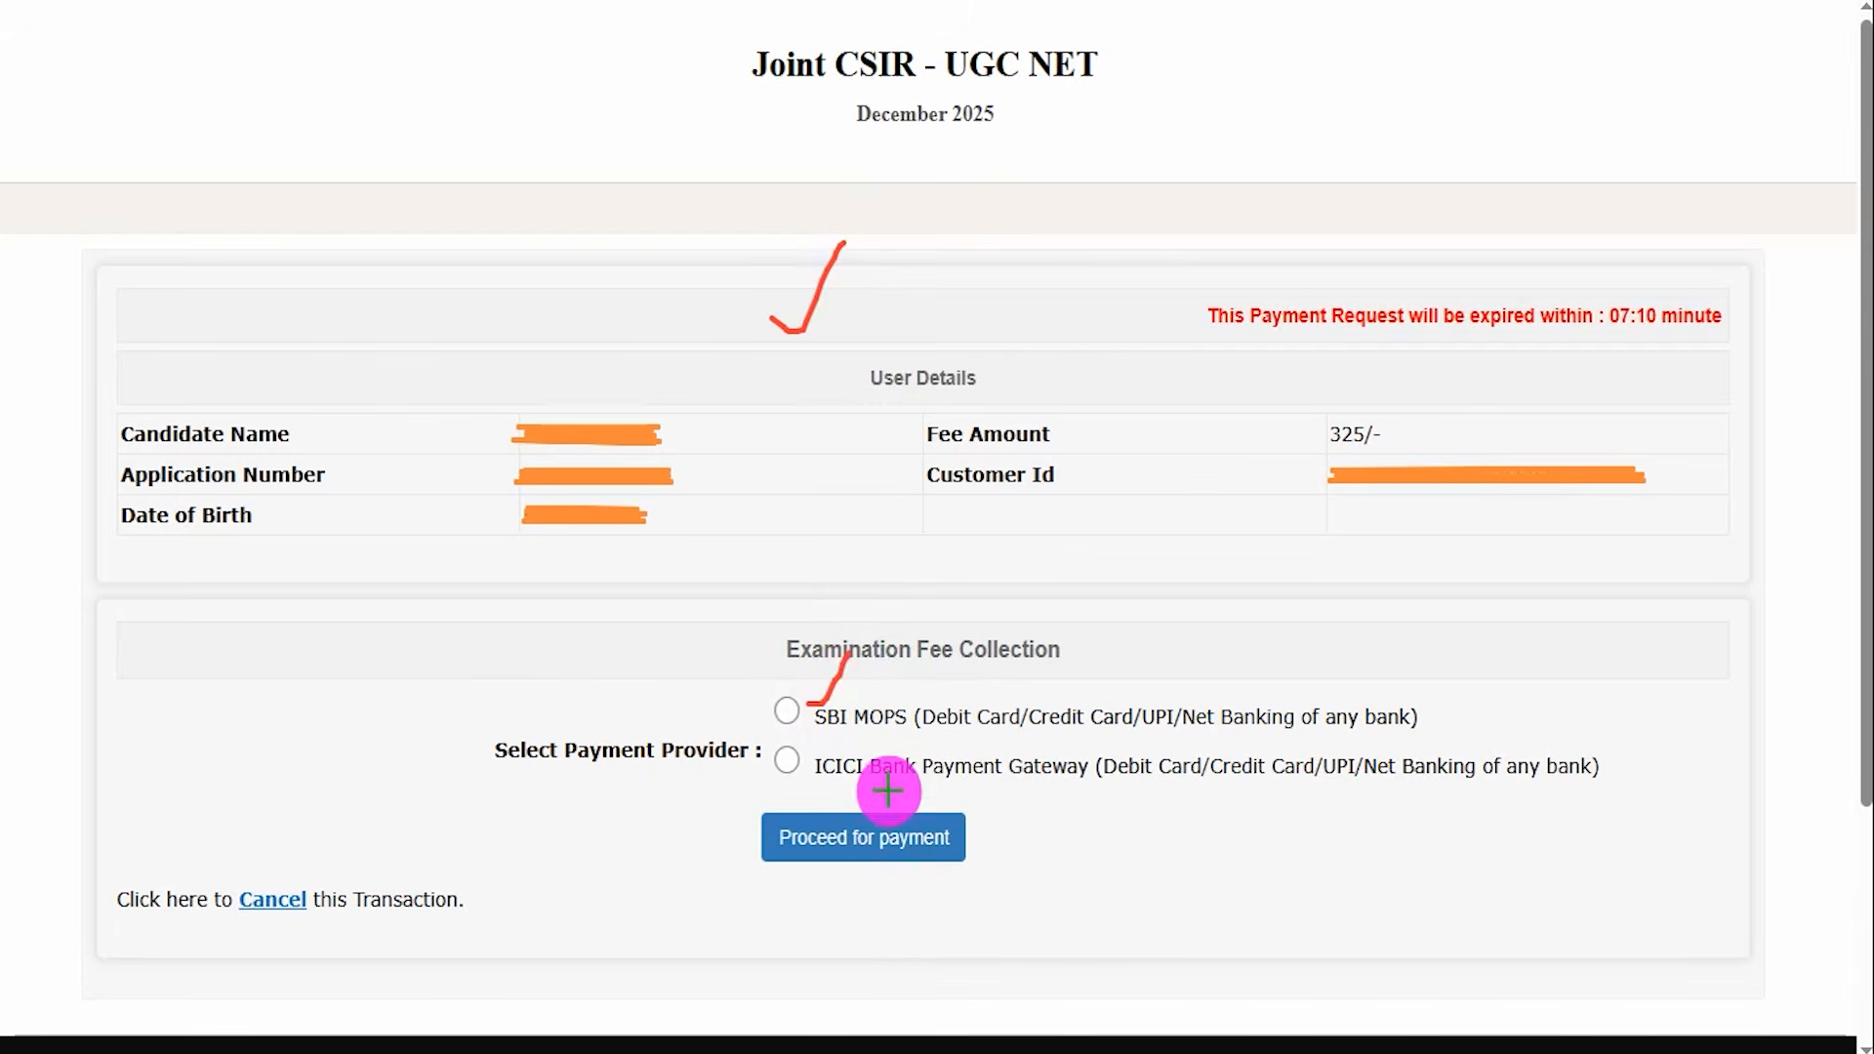
drag(889, 788, 919, 758)
drag(793, 711, 805, 686)
drag(792, 765, 815, 748)
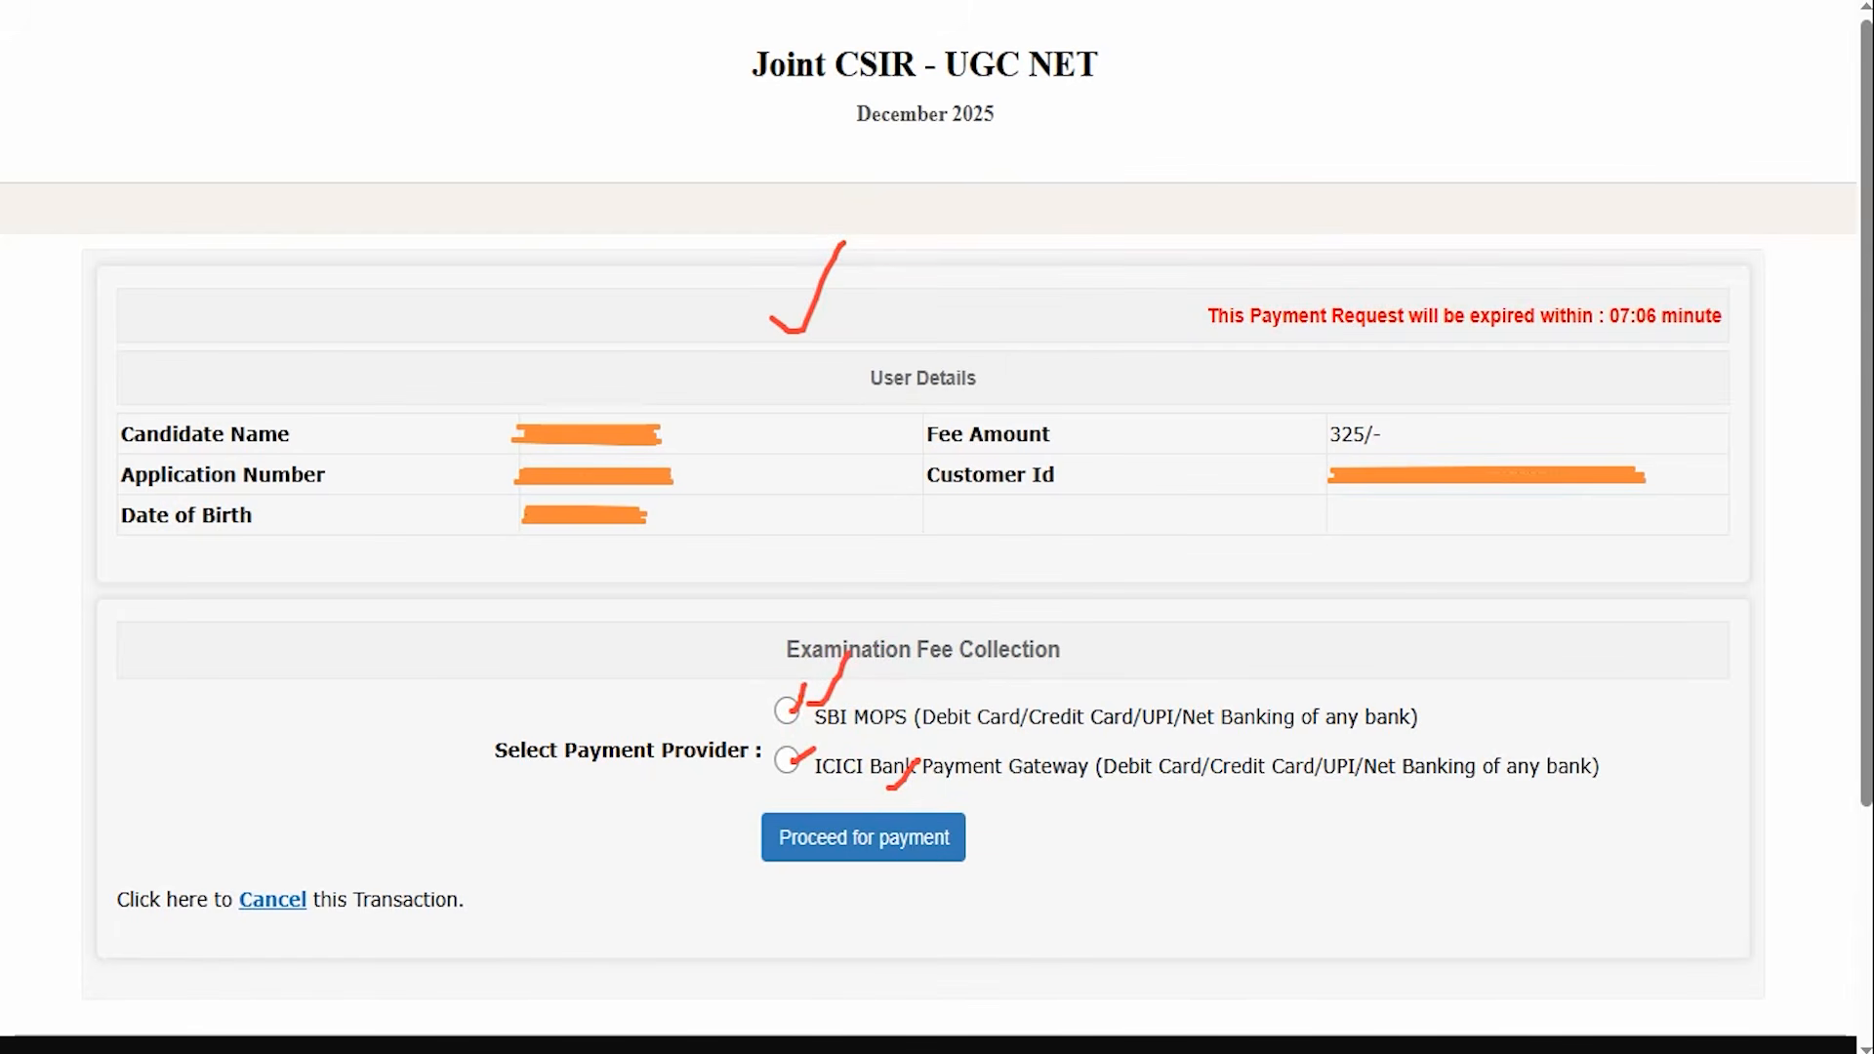
drag(1329, 832, 1041, 839)
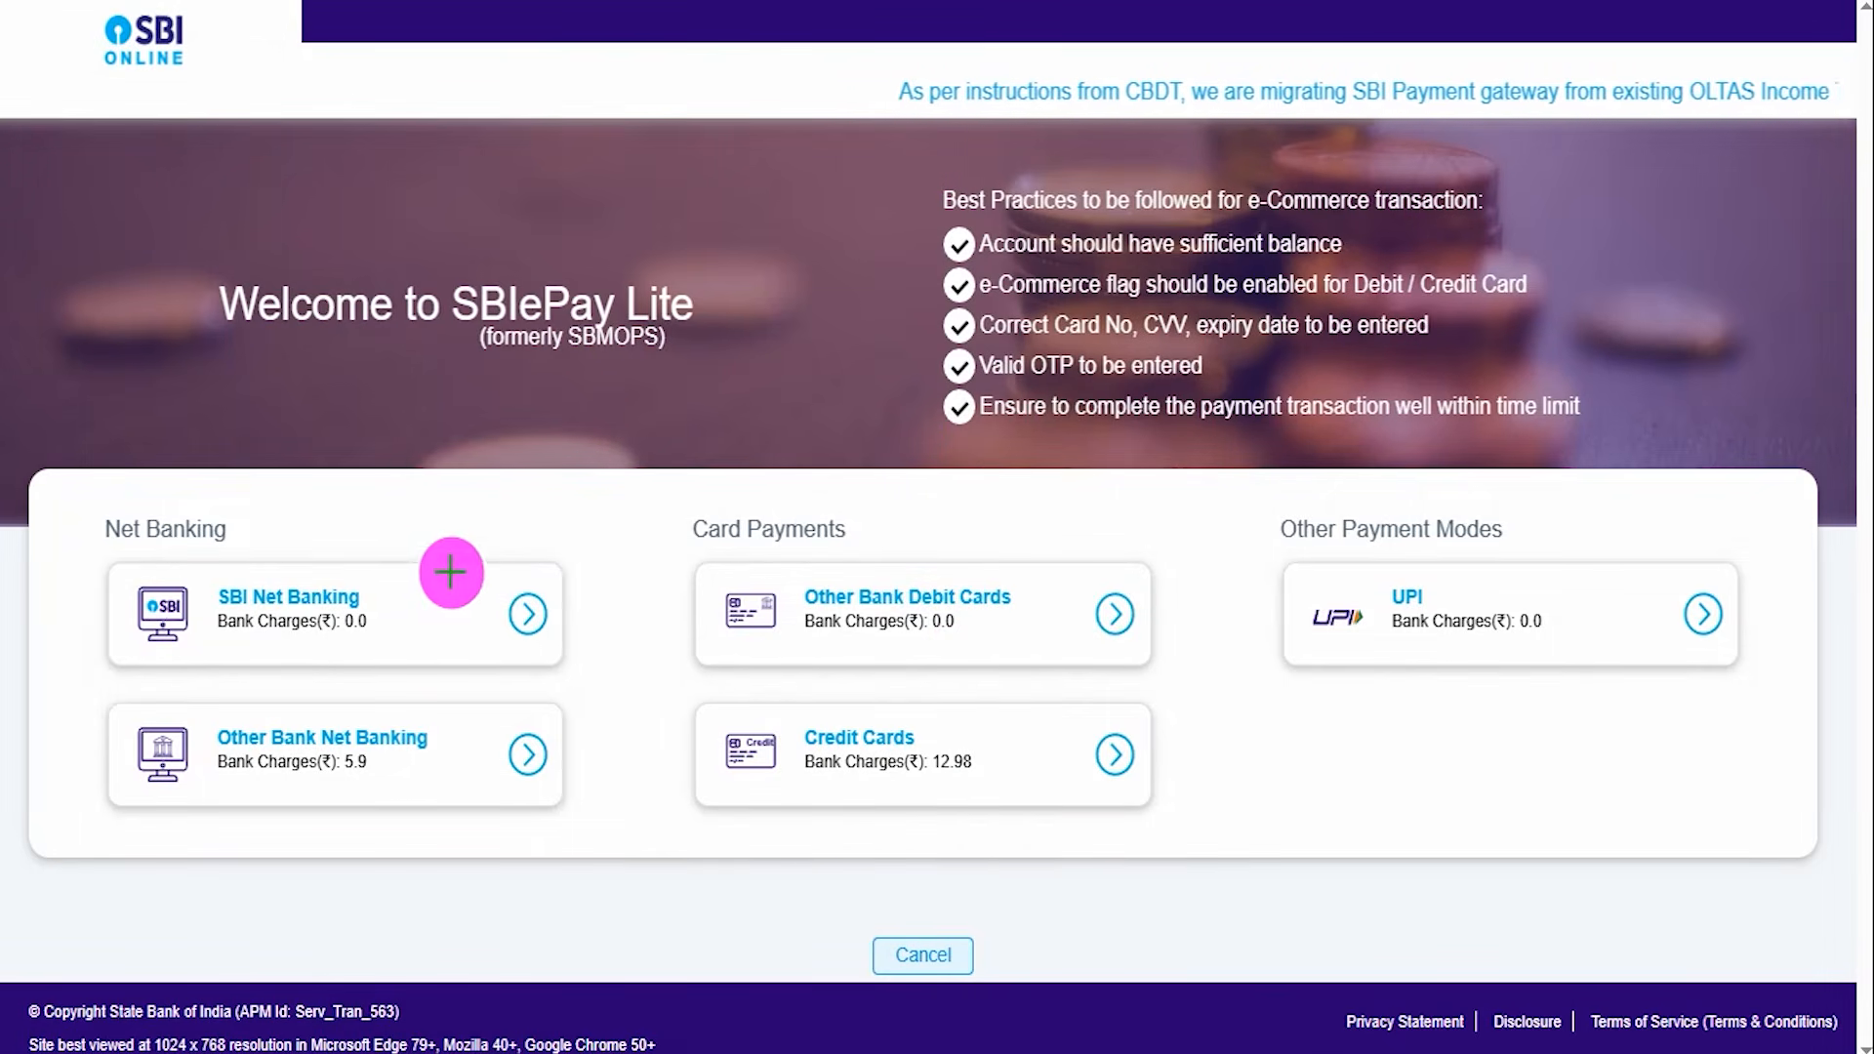
Pick UPI as the payment mode on the SBIePay Lite page.
drag(420, 553, 468, 495)
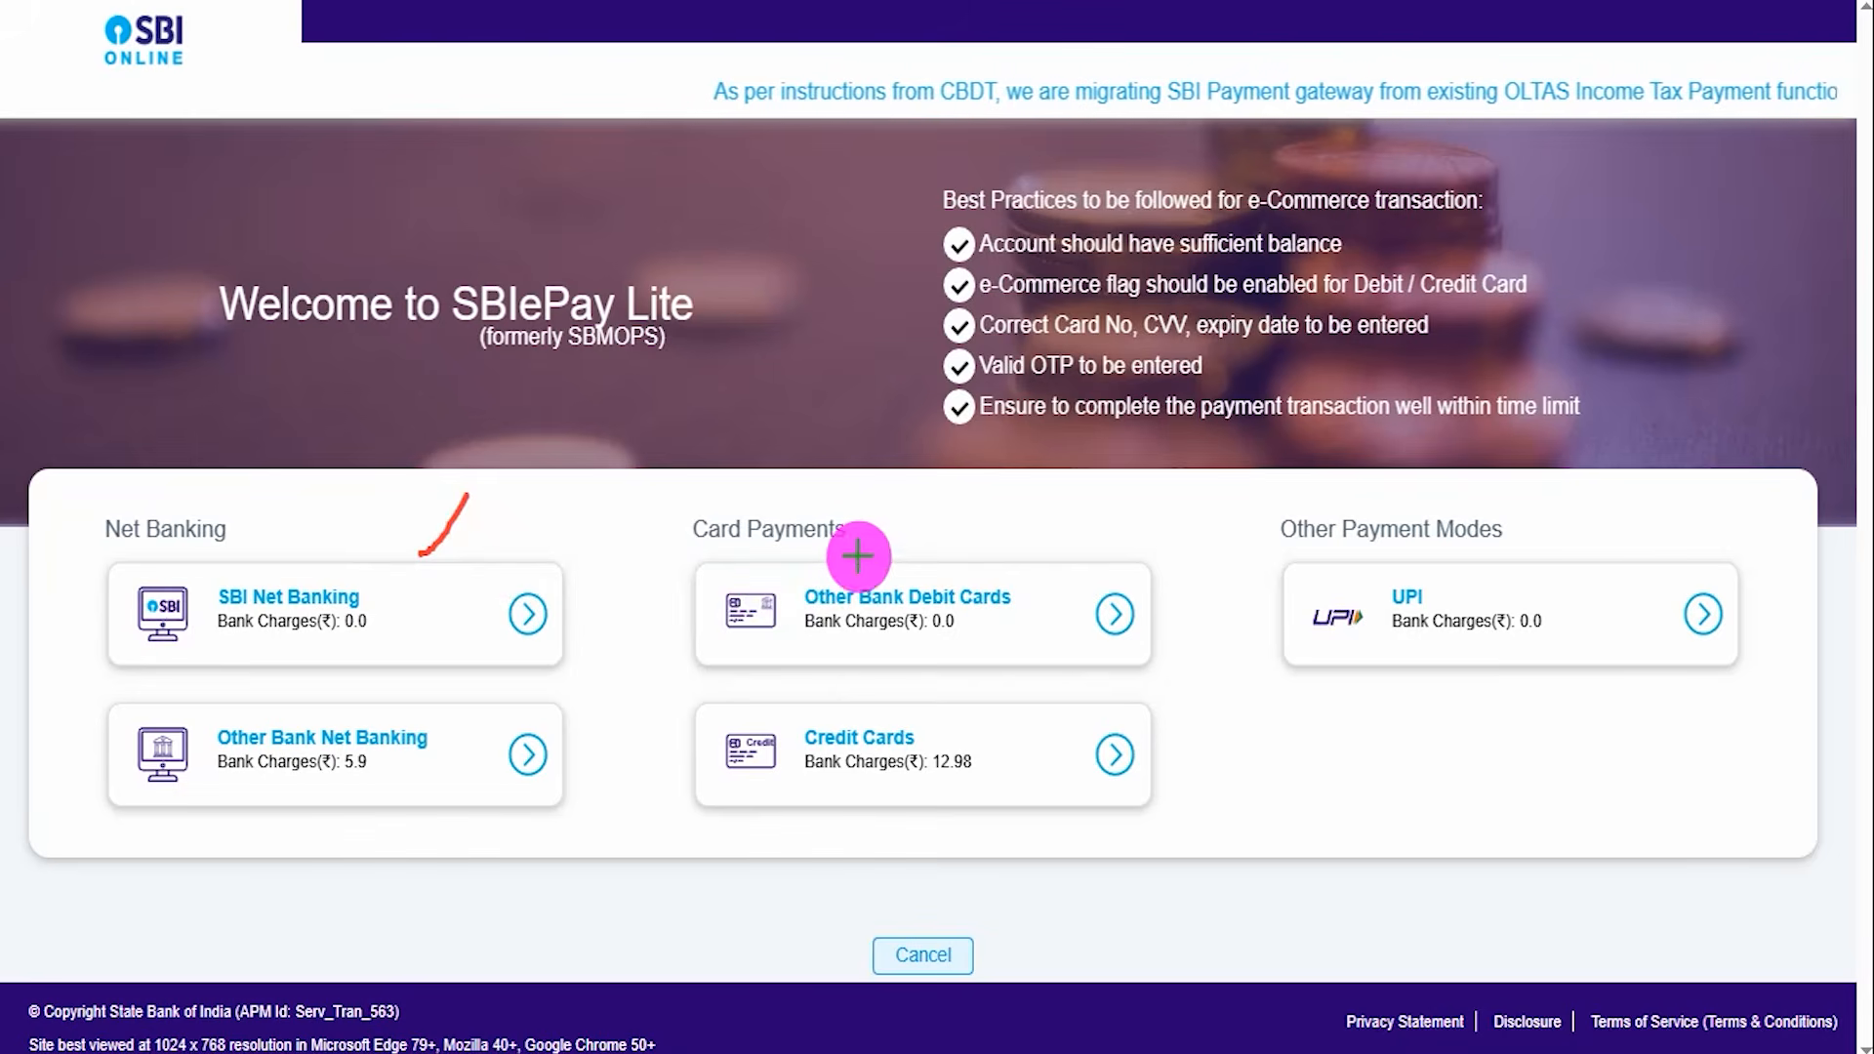
drag(878, 549, 969, 485)
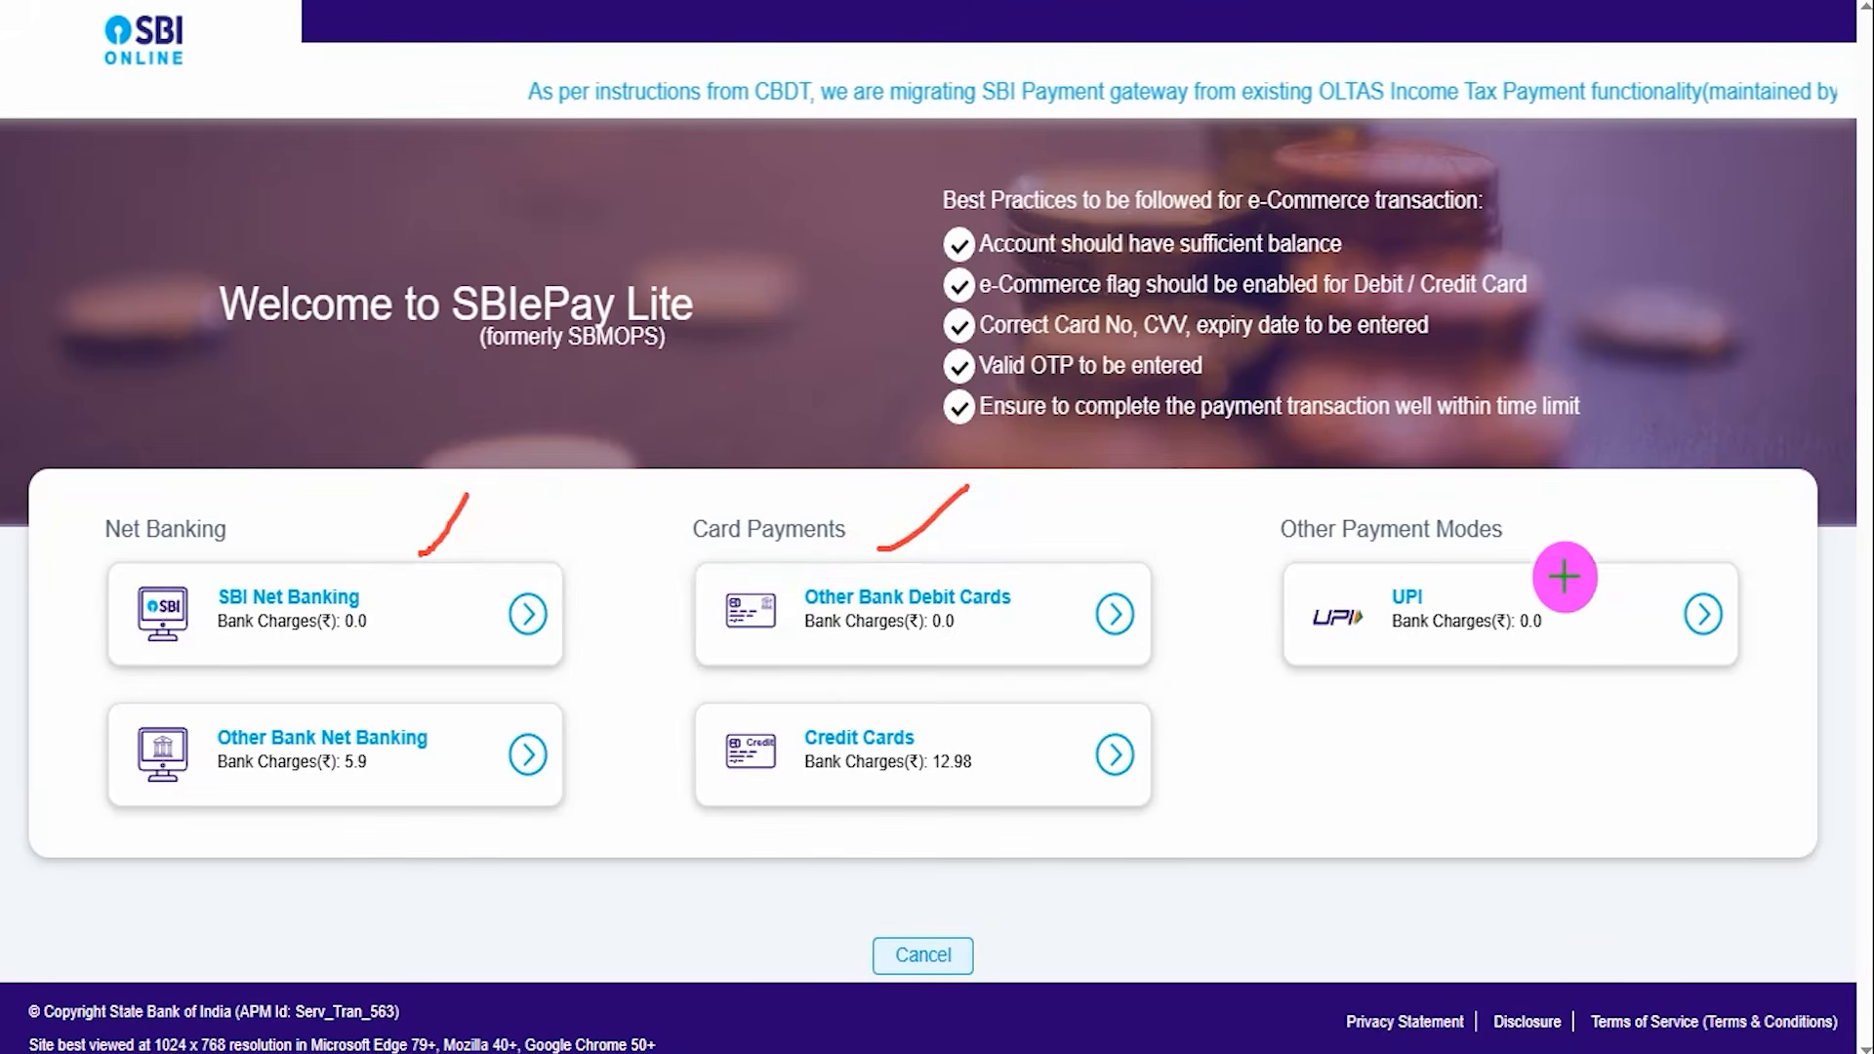
drag(1549, 568, 1616, 487)
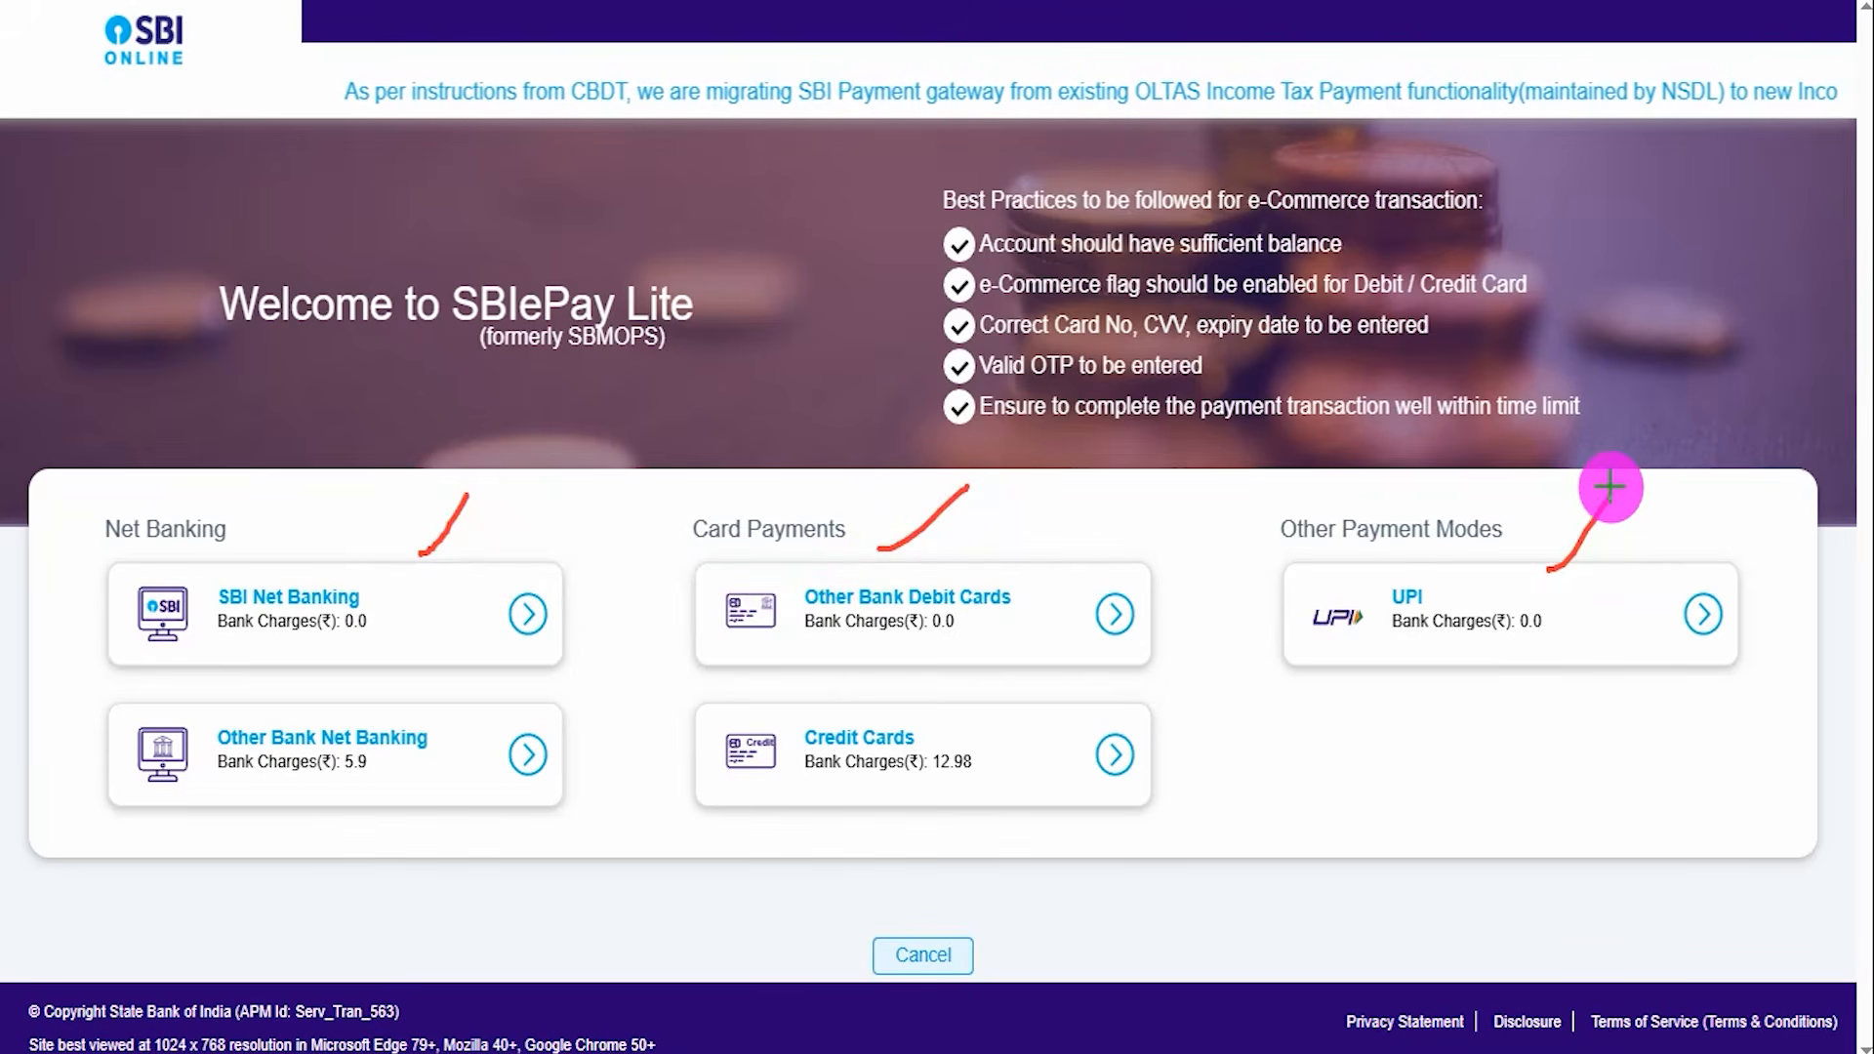
drag(517, 673, 568, 632)
drag(969, 715, 1021, 688)
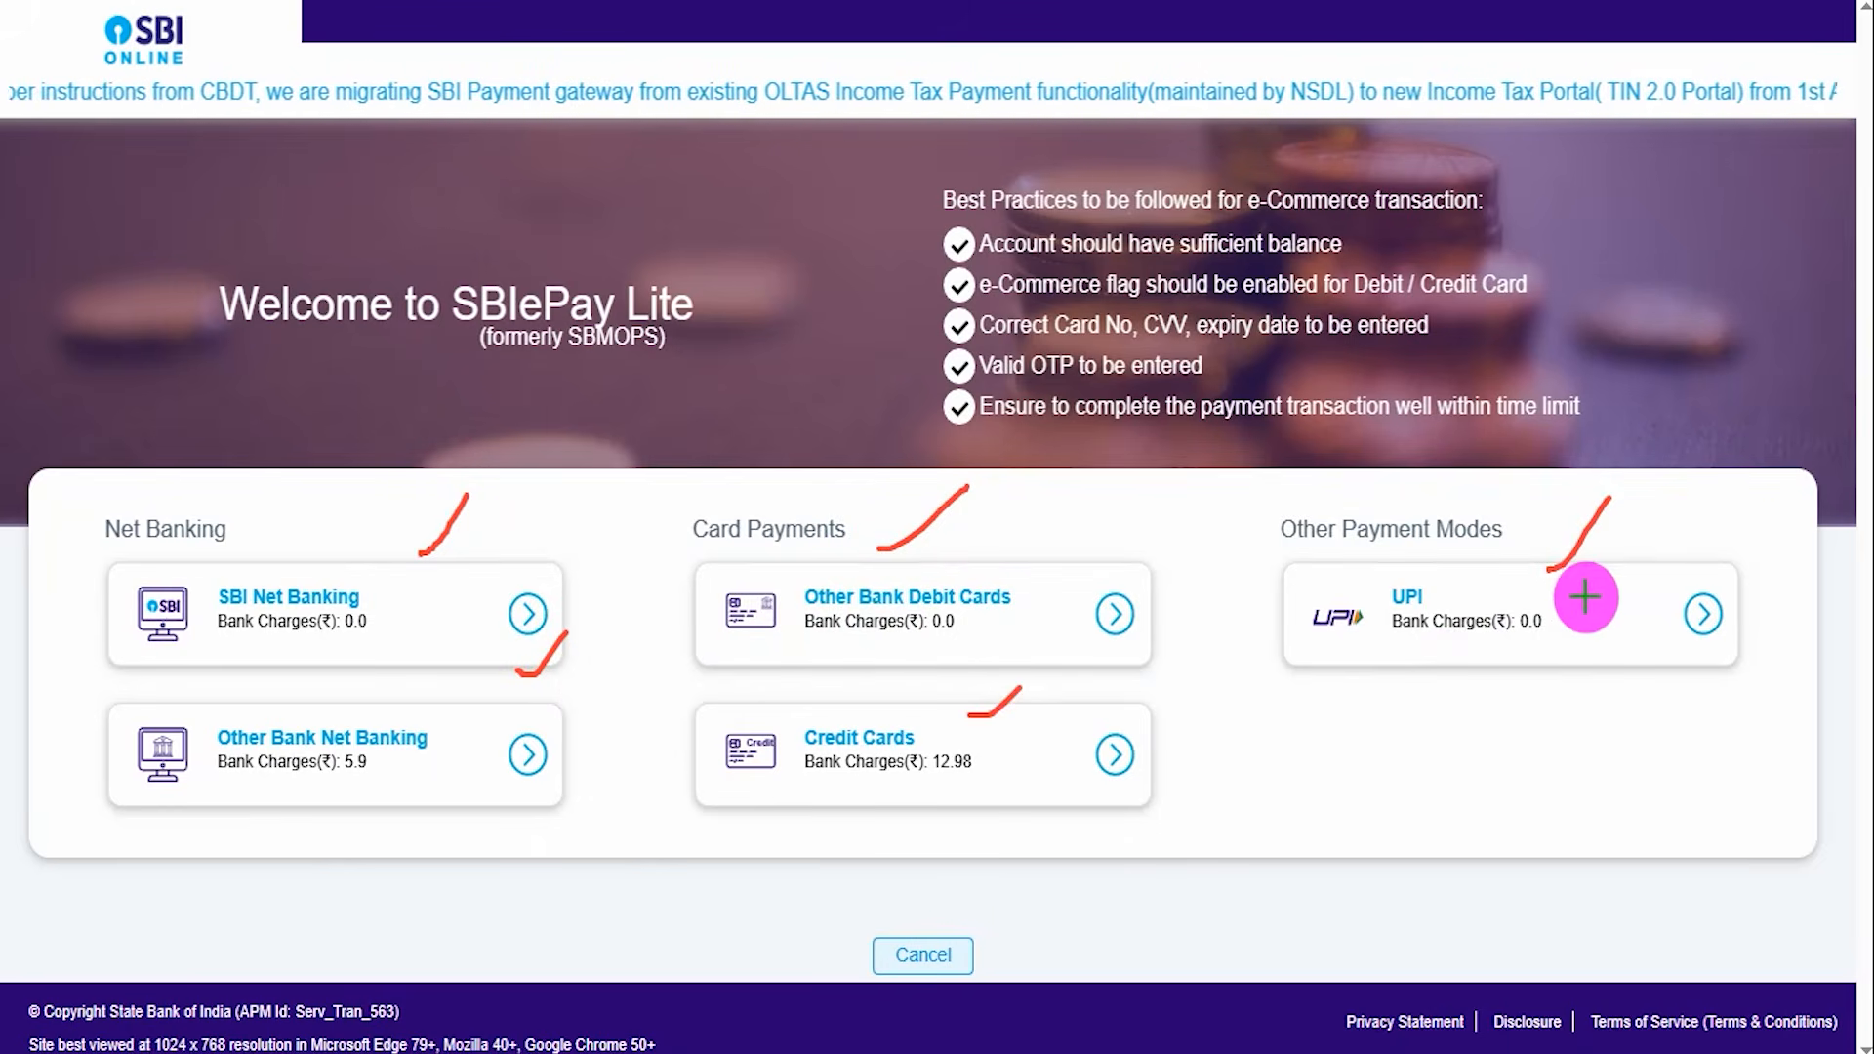
drag(1588, 589, 1656, 501)
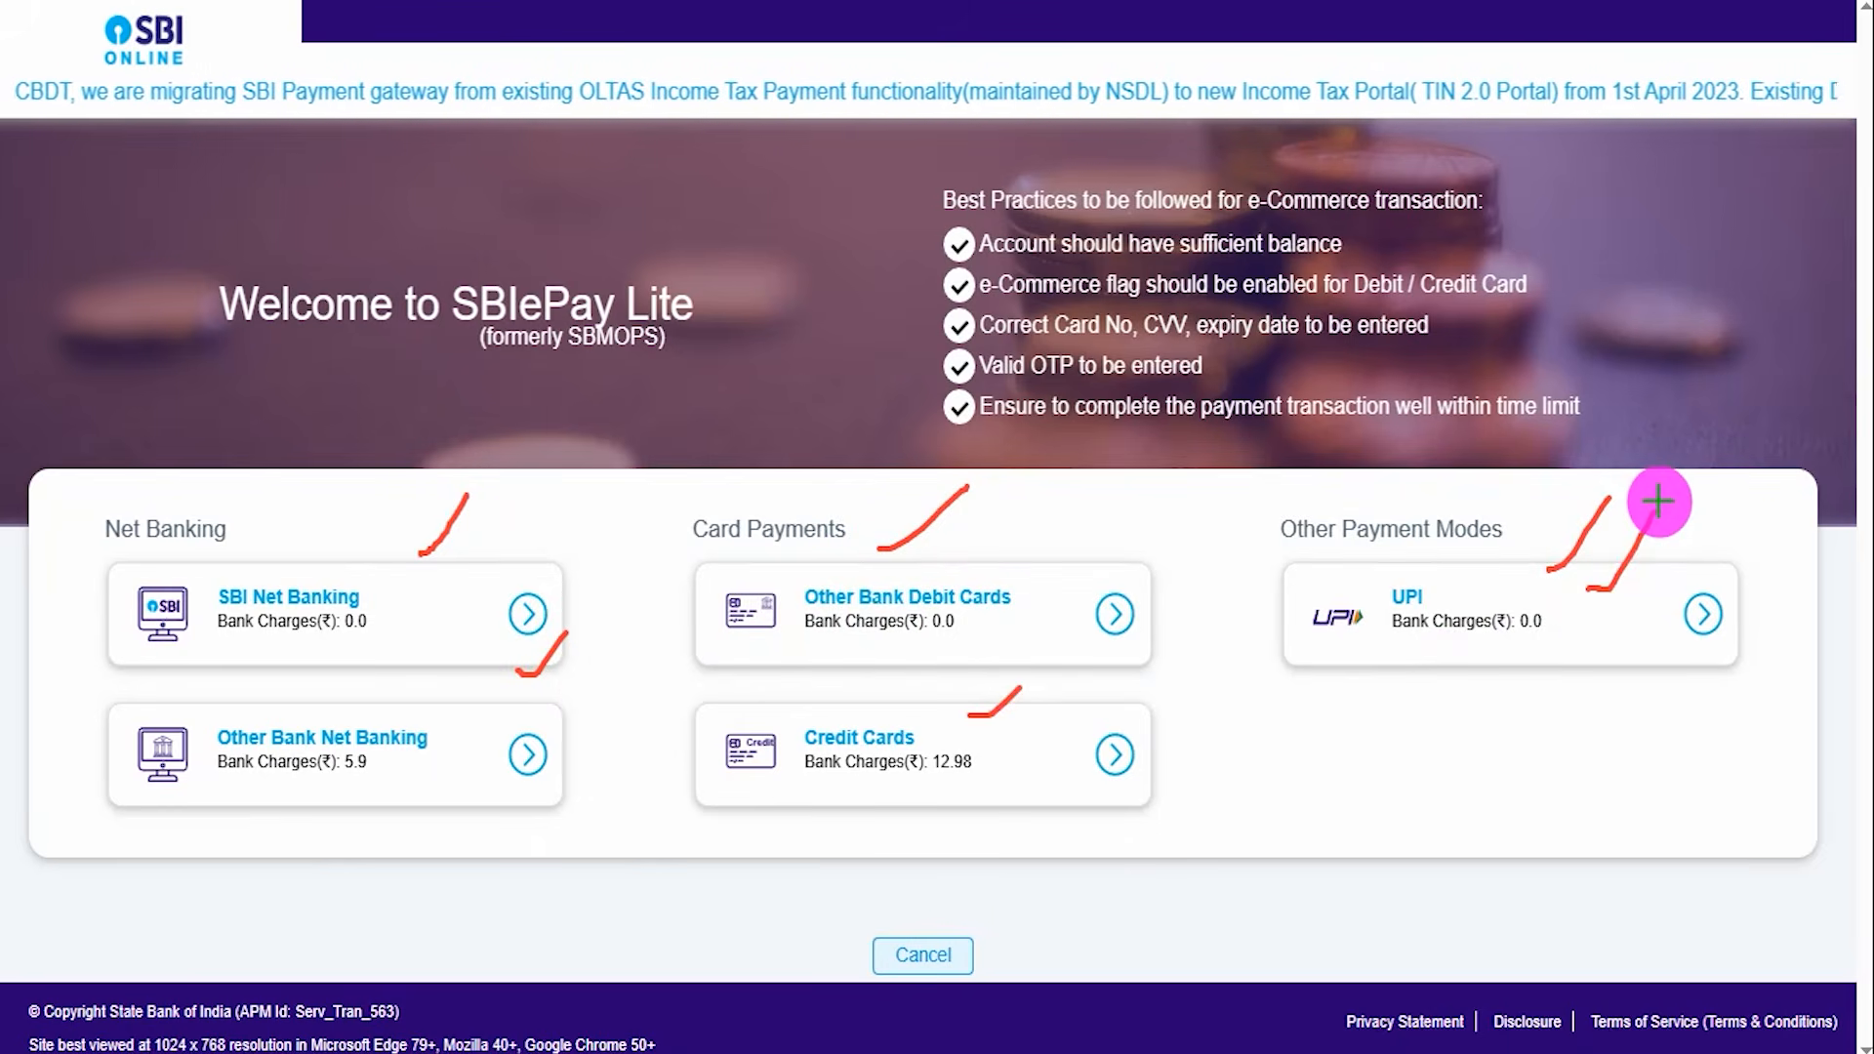
mouse_move(1482, 564)
mouse_down()
mouse_move(1321, 635)
mouse_move(1549, 563)
mouse_move(1409, 553)
mouse_up()
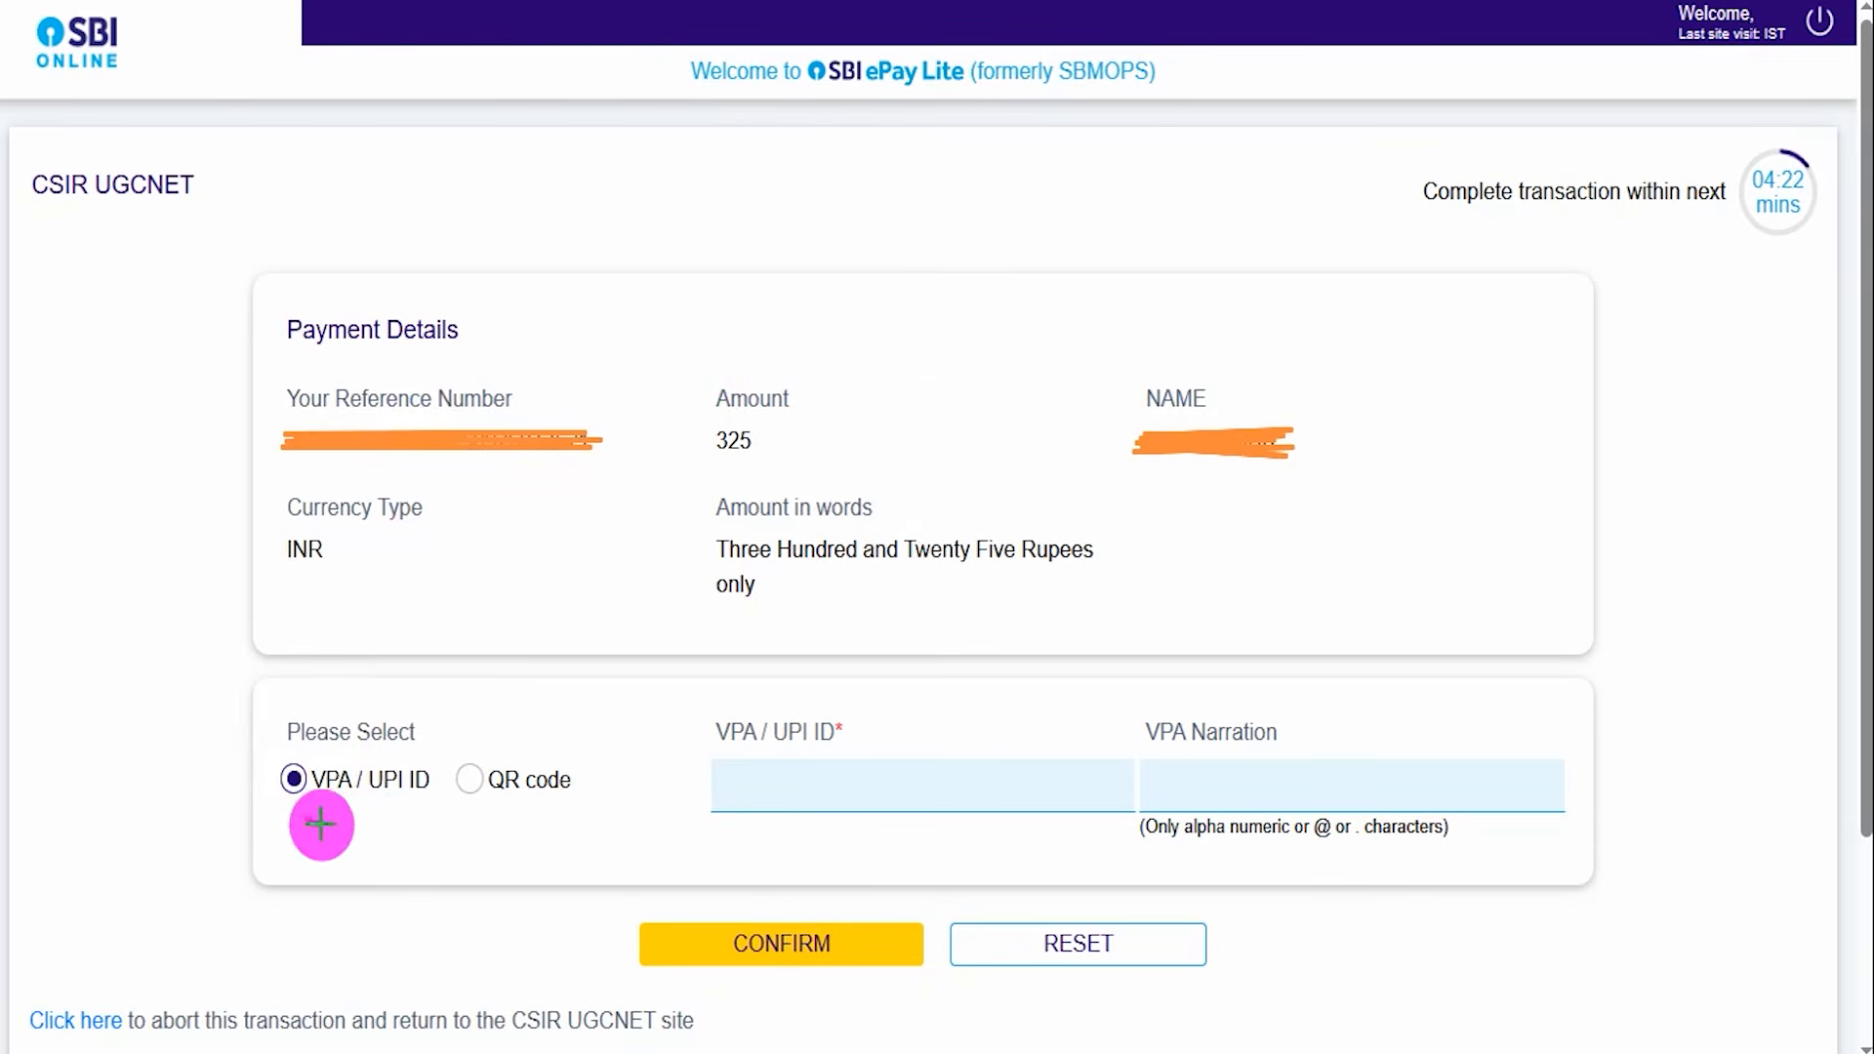
Select QR code as the UPI payment option and confirm the Rs 325 payment to get the payment QR code.
drag(306, 820, 363, 776)
drag(903, 781, 973, 724)
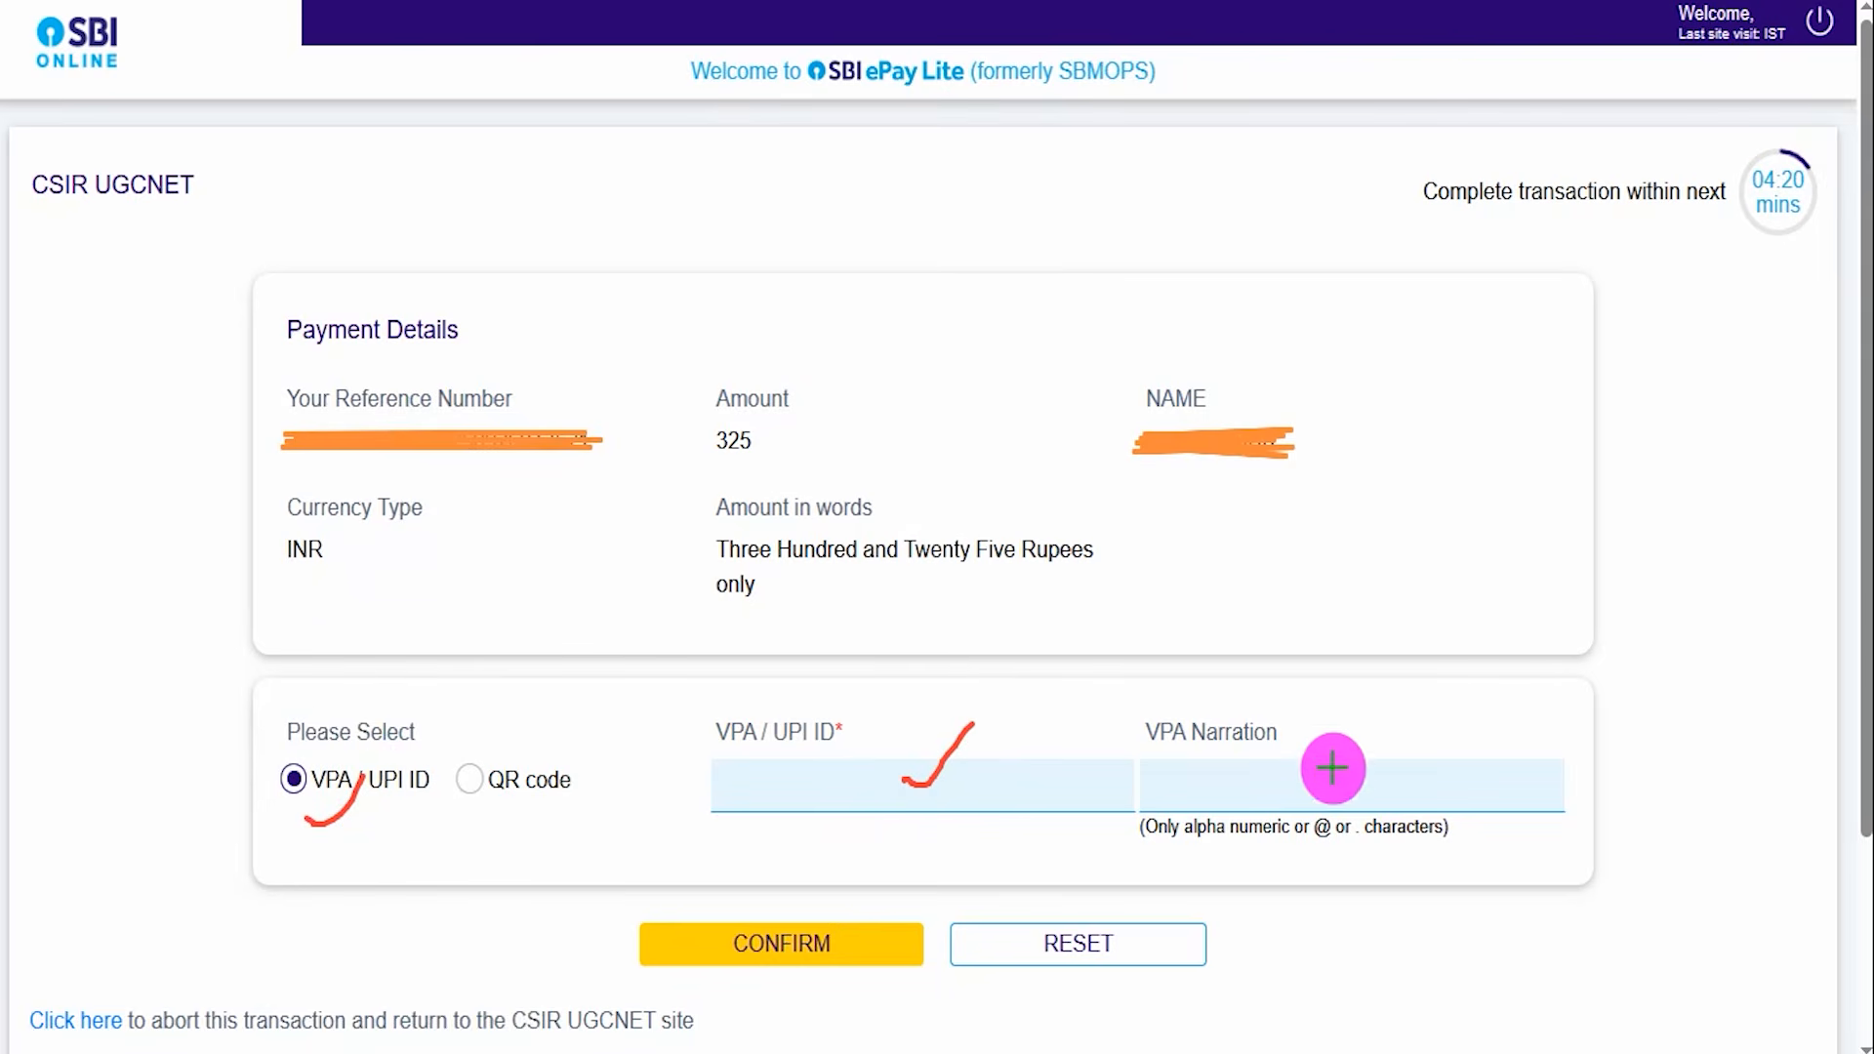
drag(1336, 780, 1400, 724)
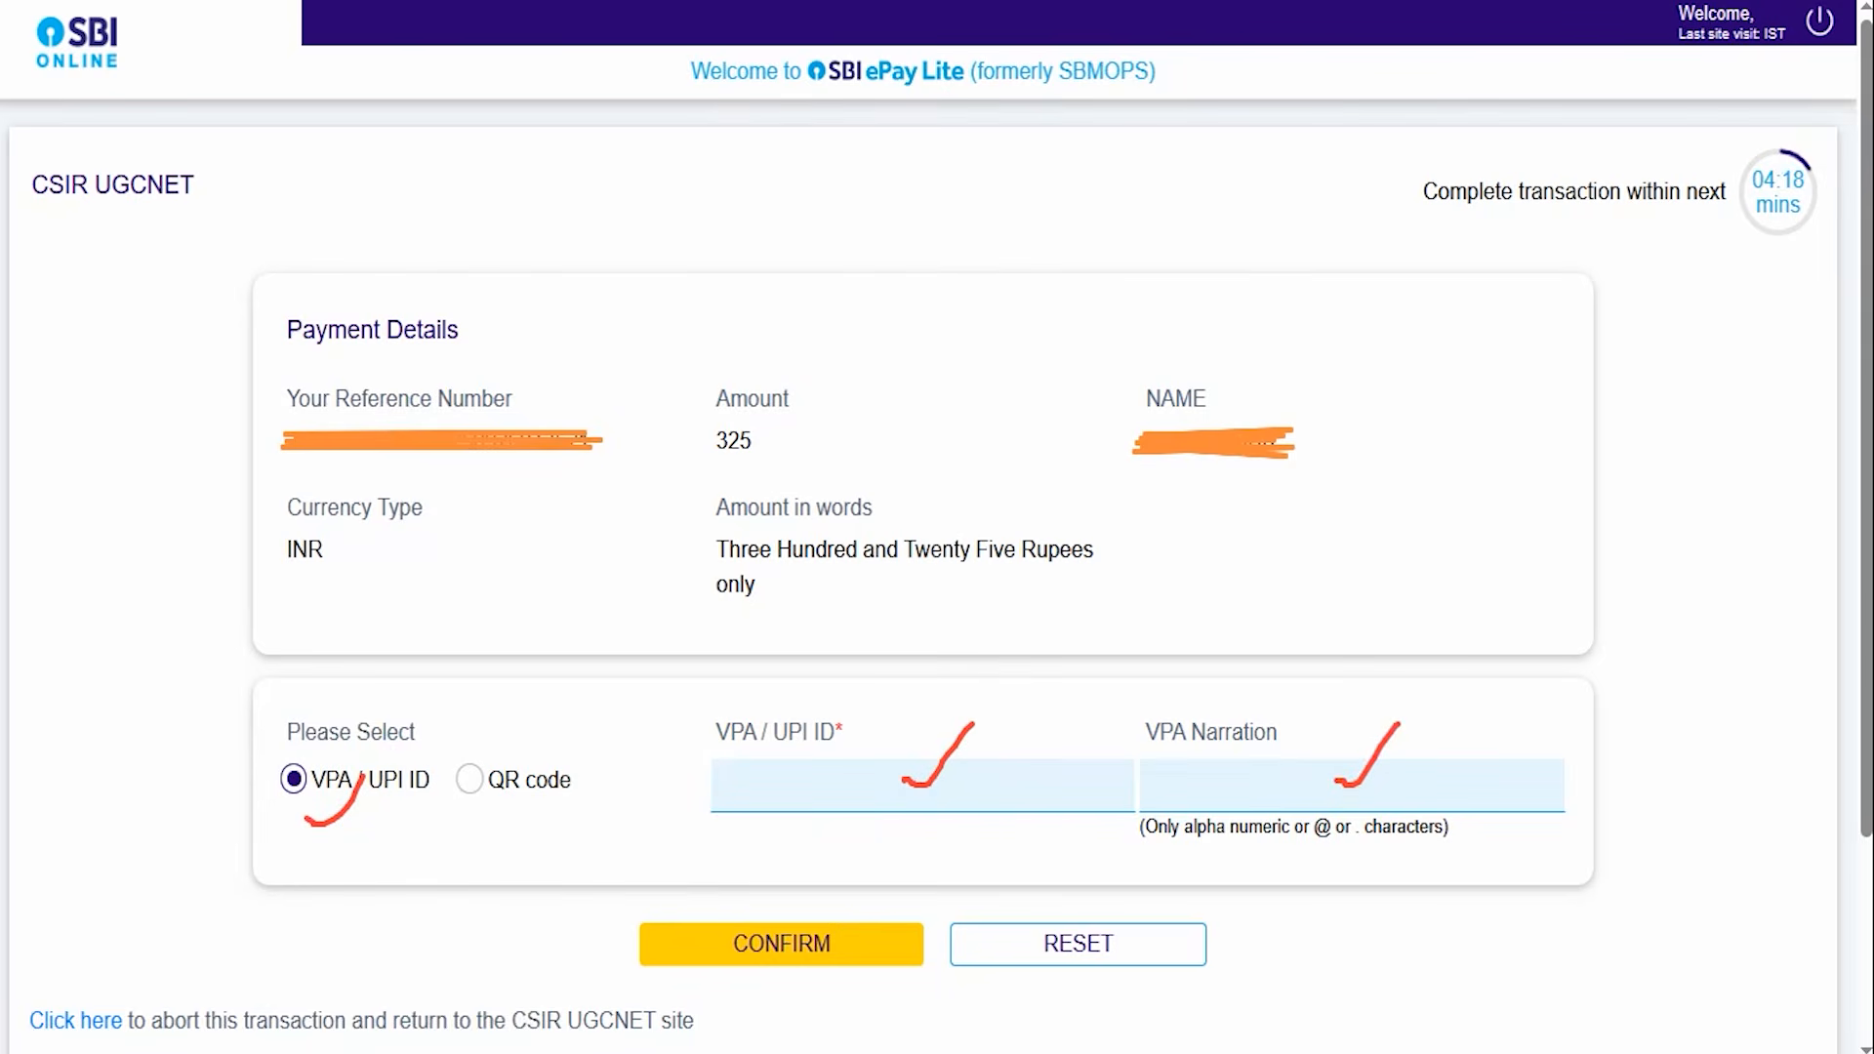
drag(337, 943, 617, 937)
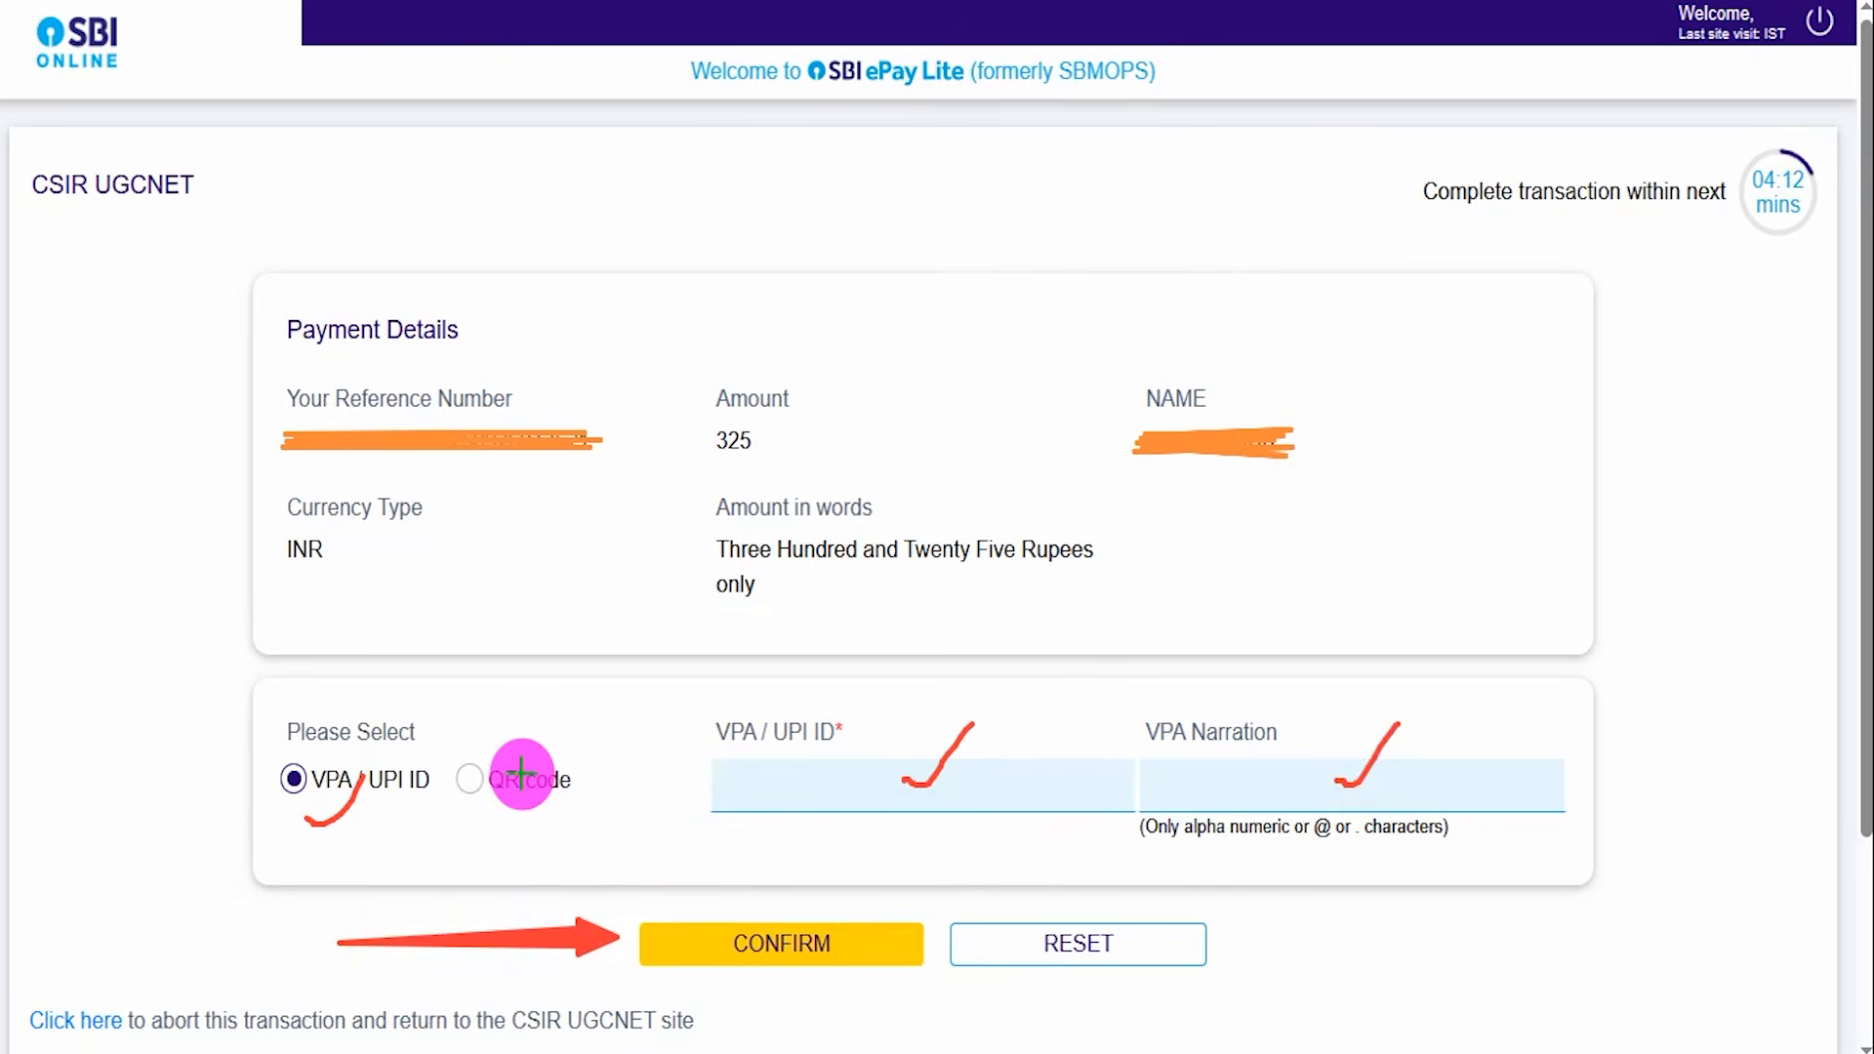
drag(473, 778, 544, 689)
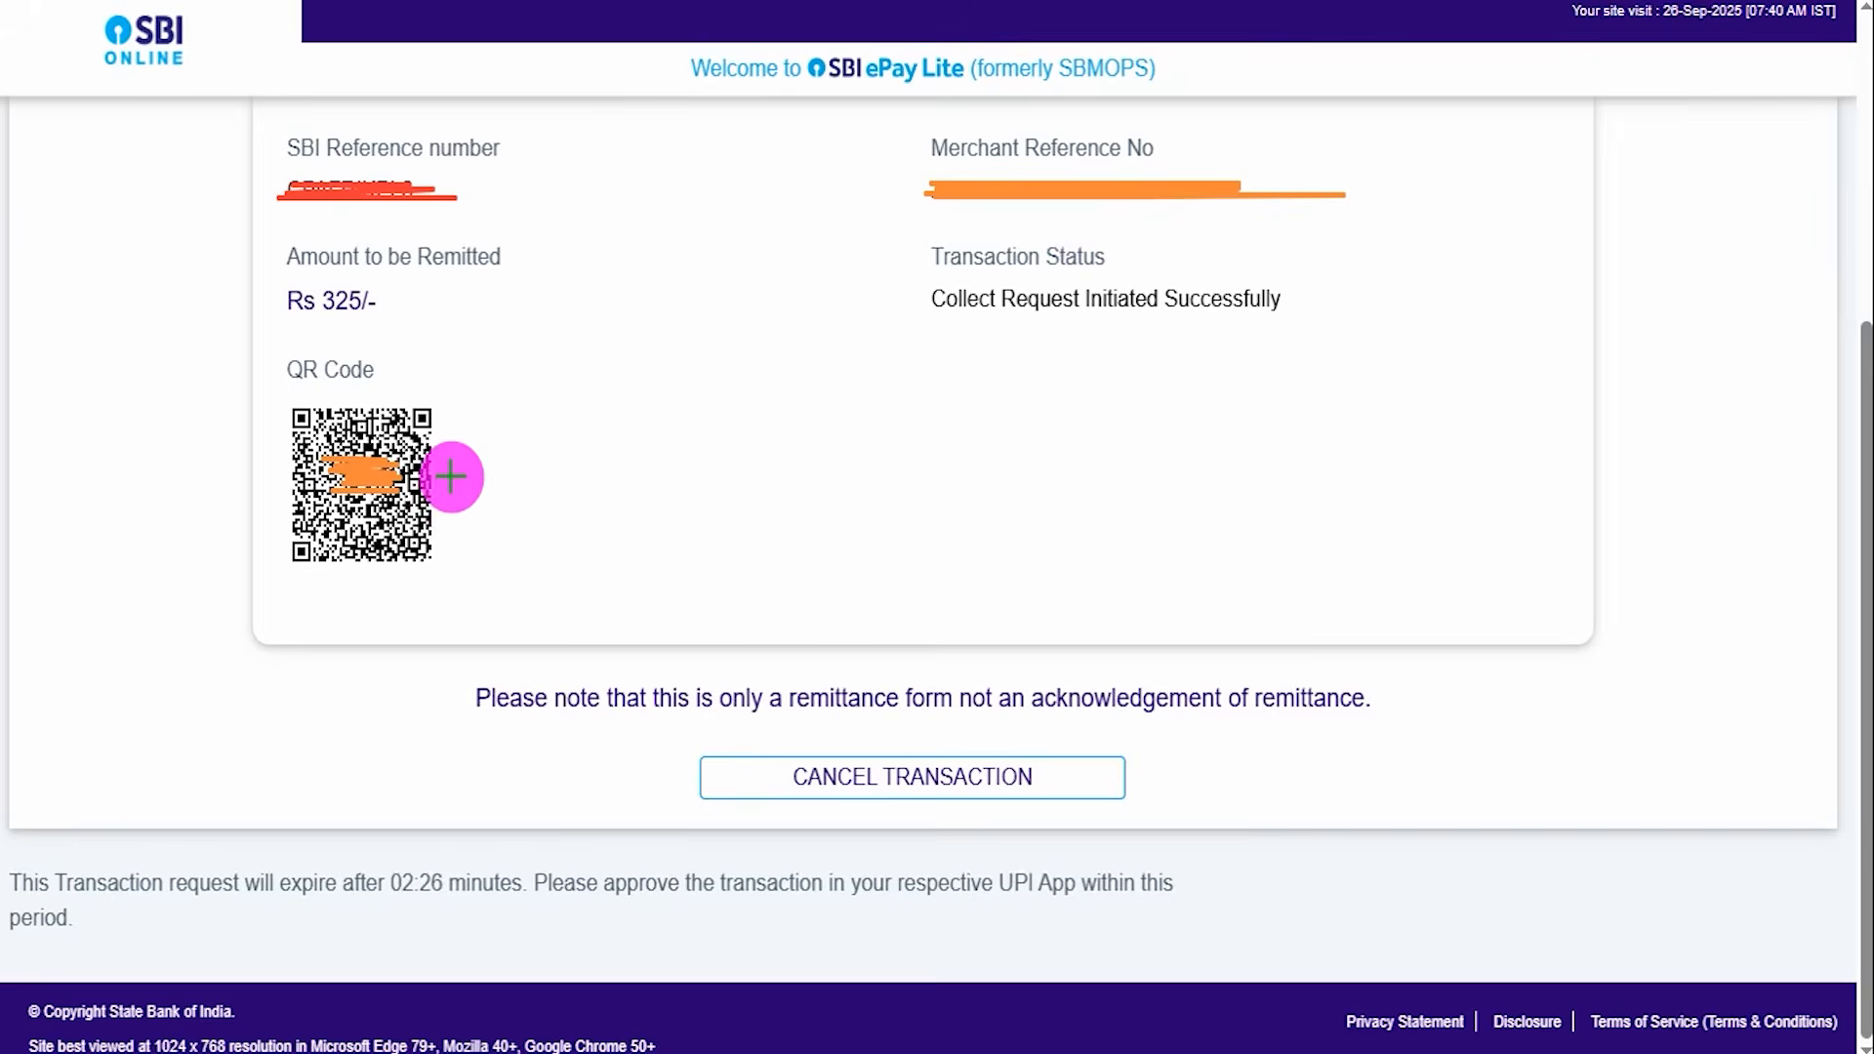
drag(451, 478, 562, 375)
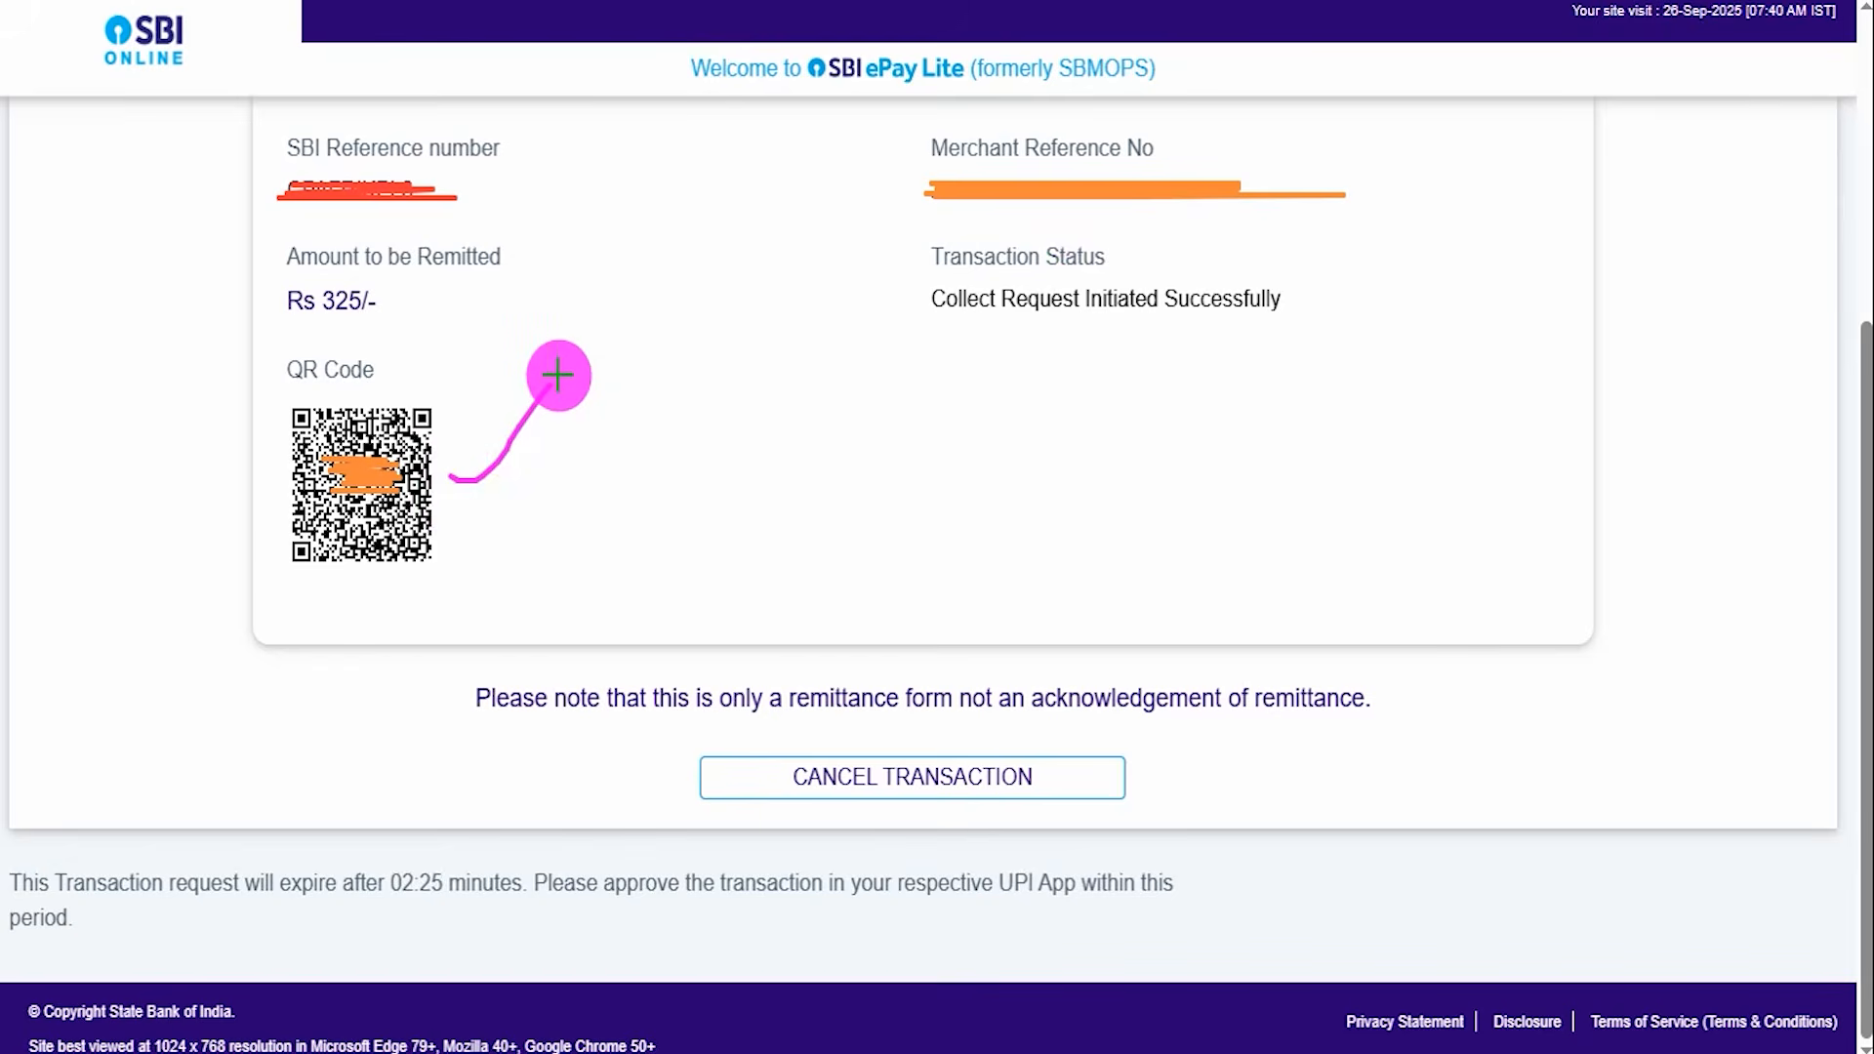
drag(455, 521, 622, 424)
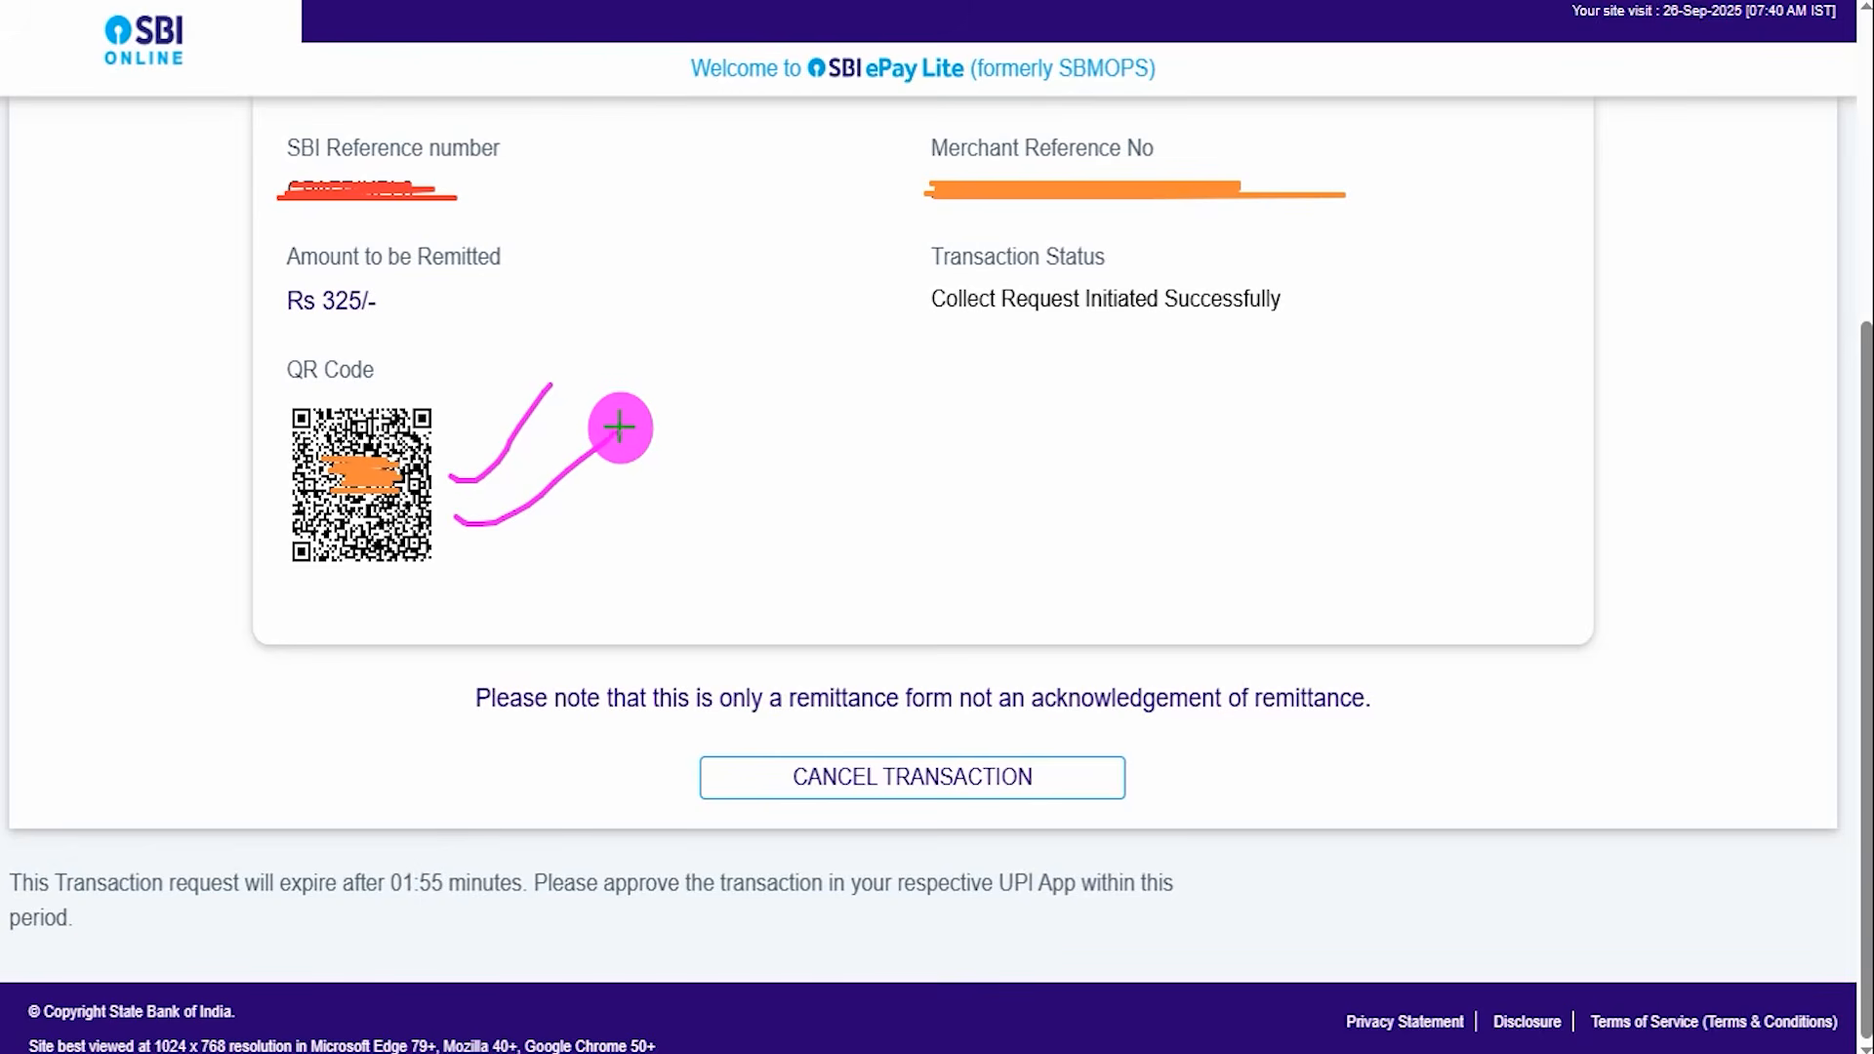
drag(719, 437, 782, 371)
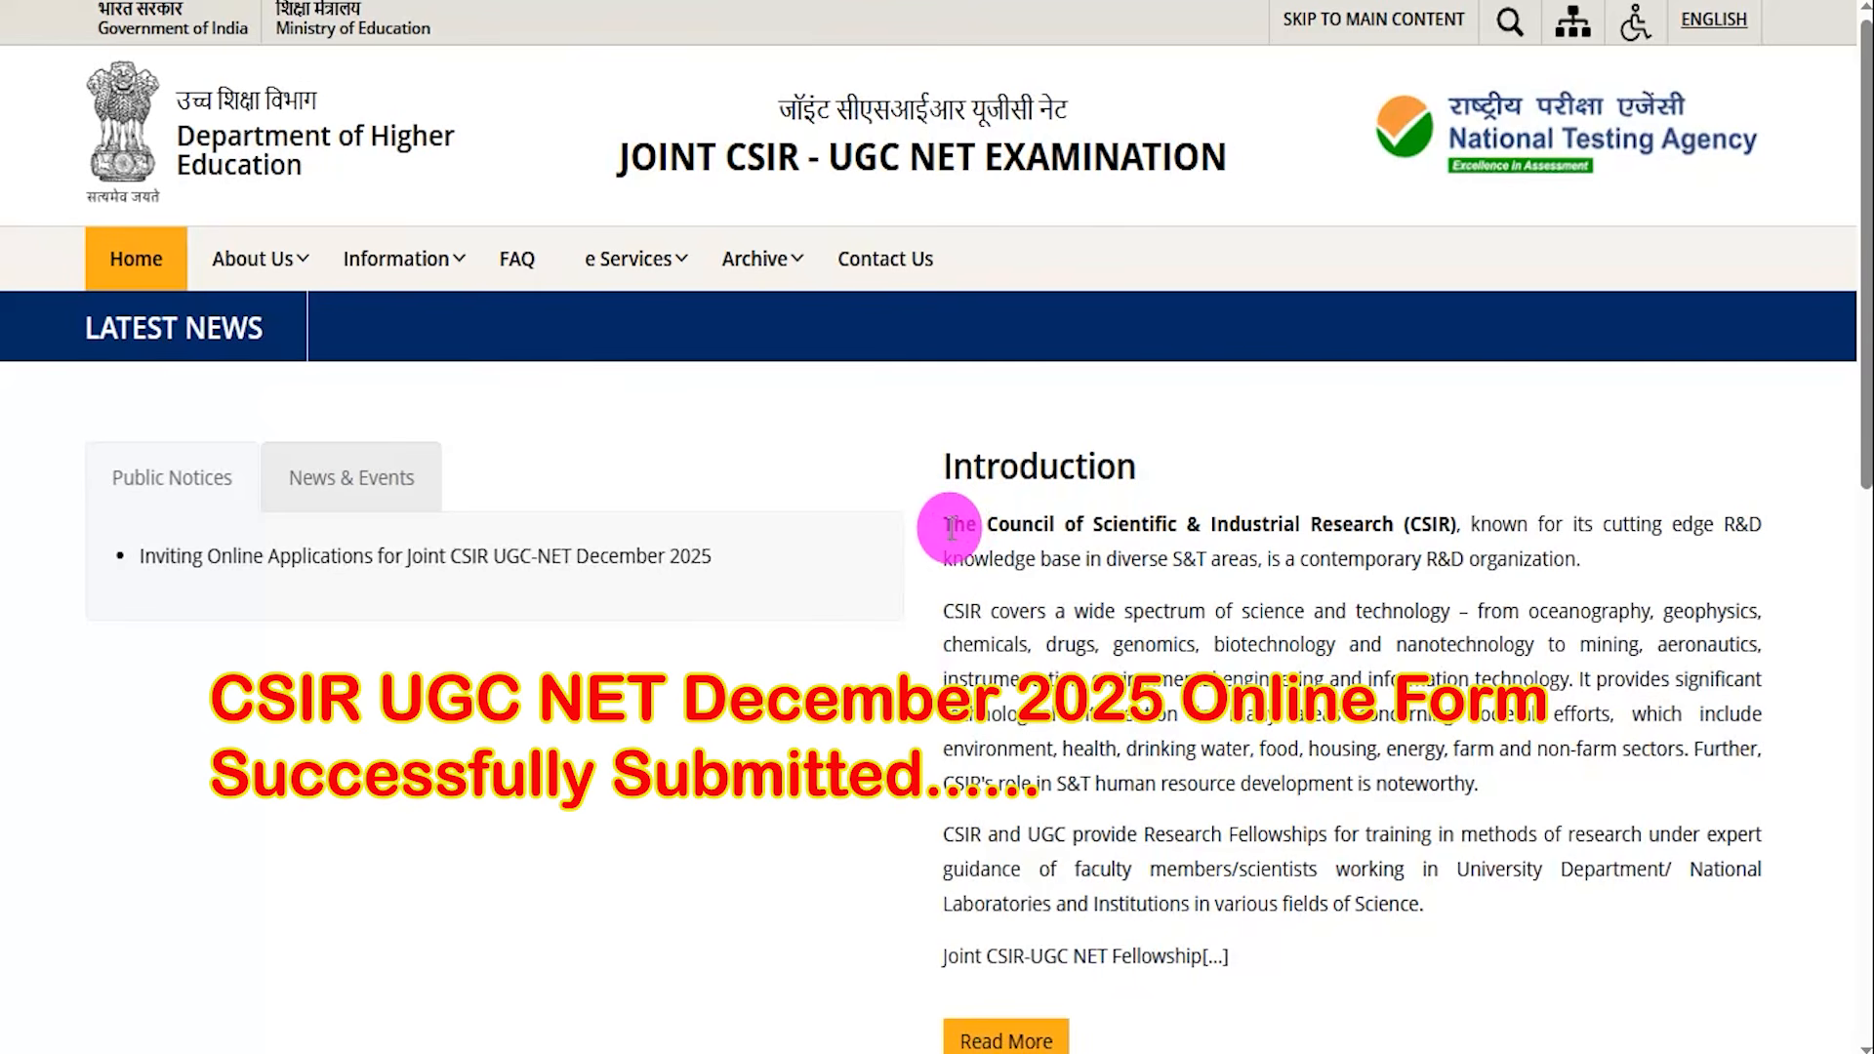
drag(979, 527, 1380, 527)
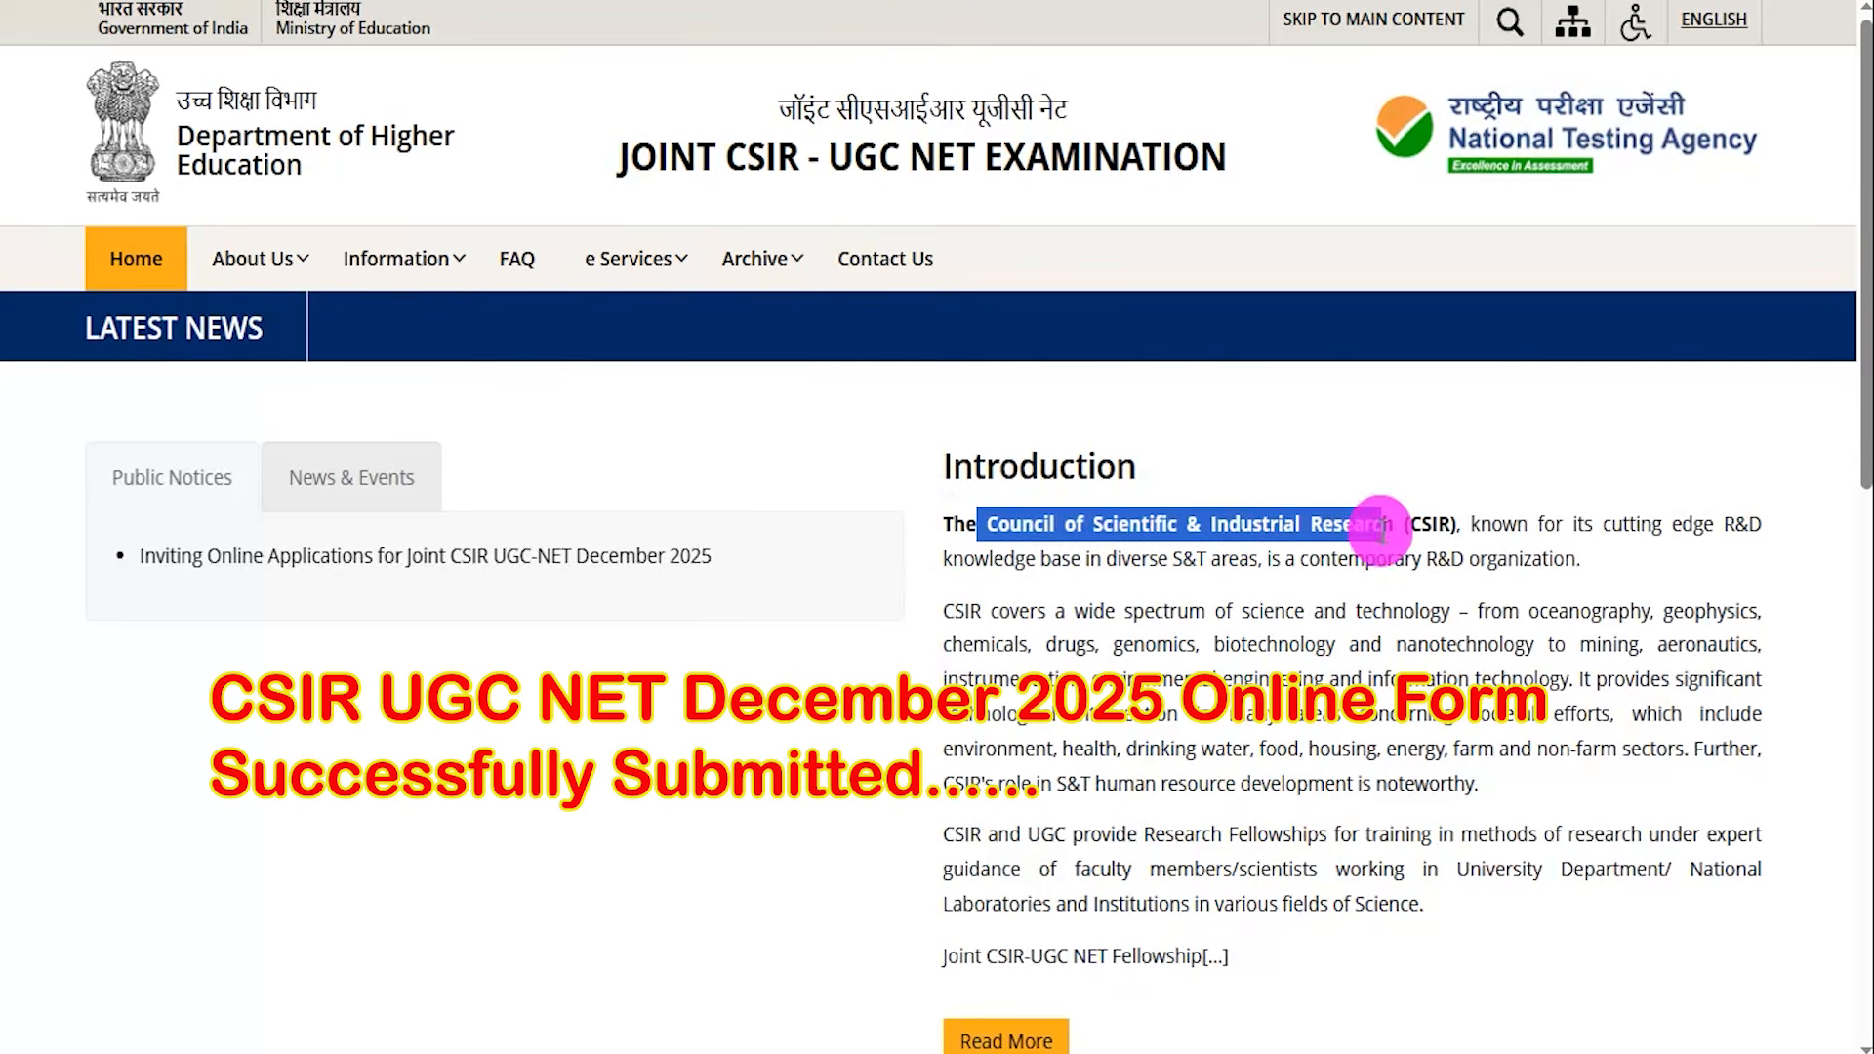
drag(1031, 613, 1171, 646)
click(906, 717)
scroll(906, 717, down, 10)
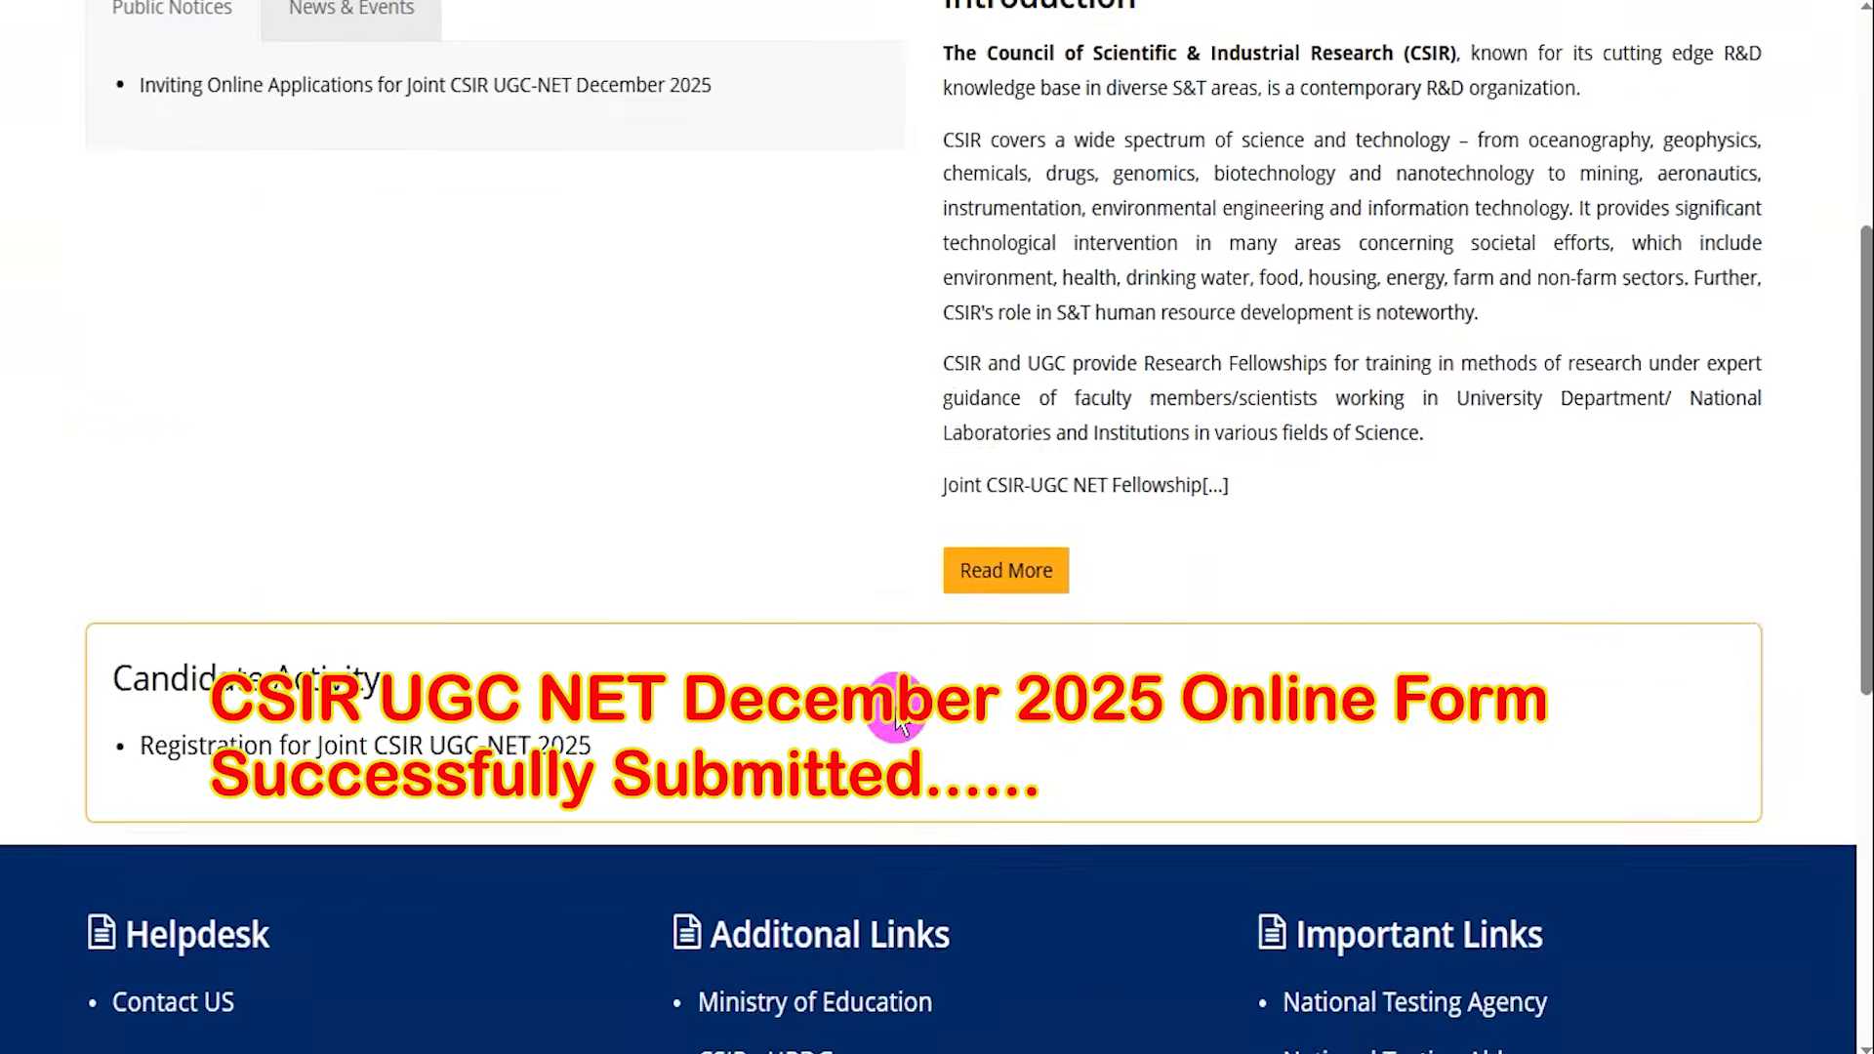
scroll(897, 707, up, 10)
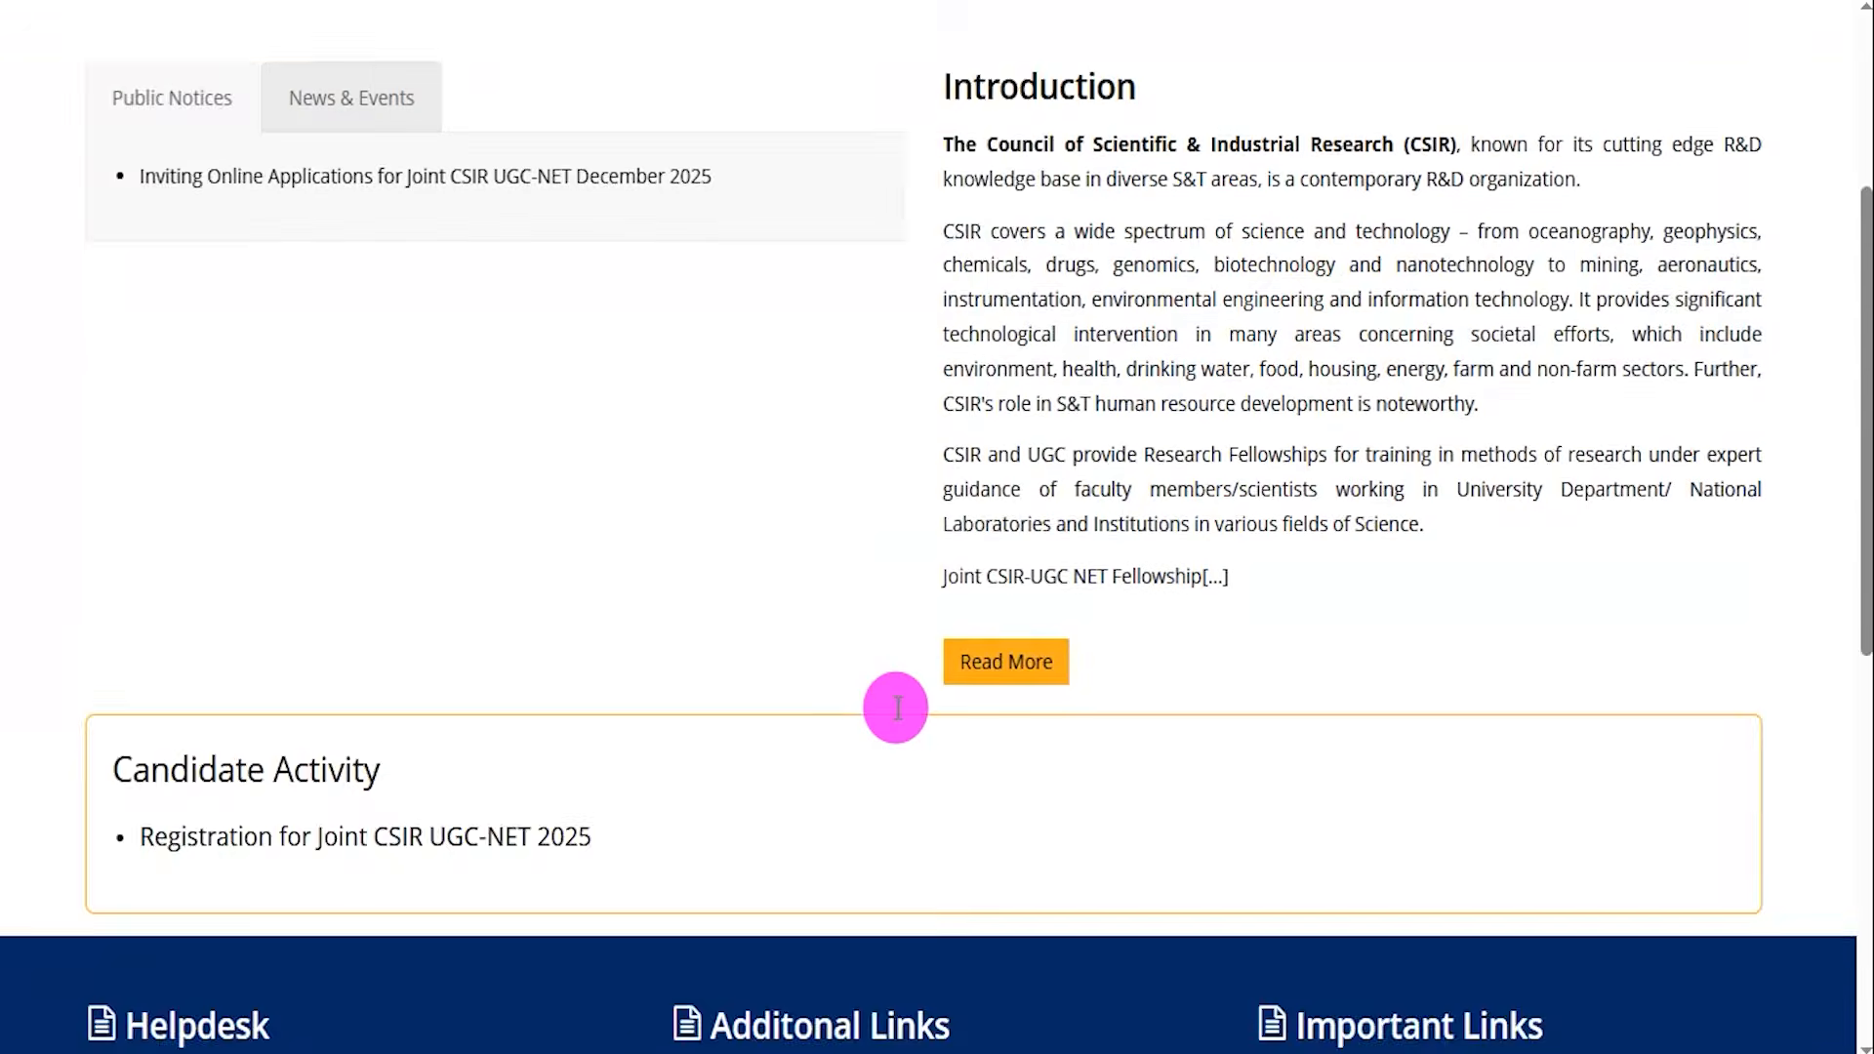